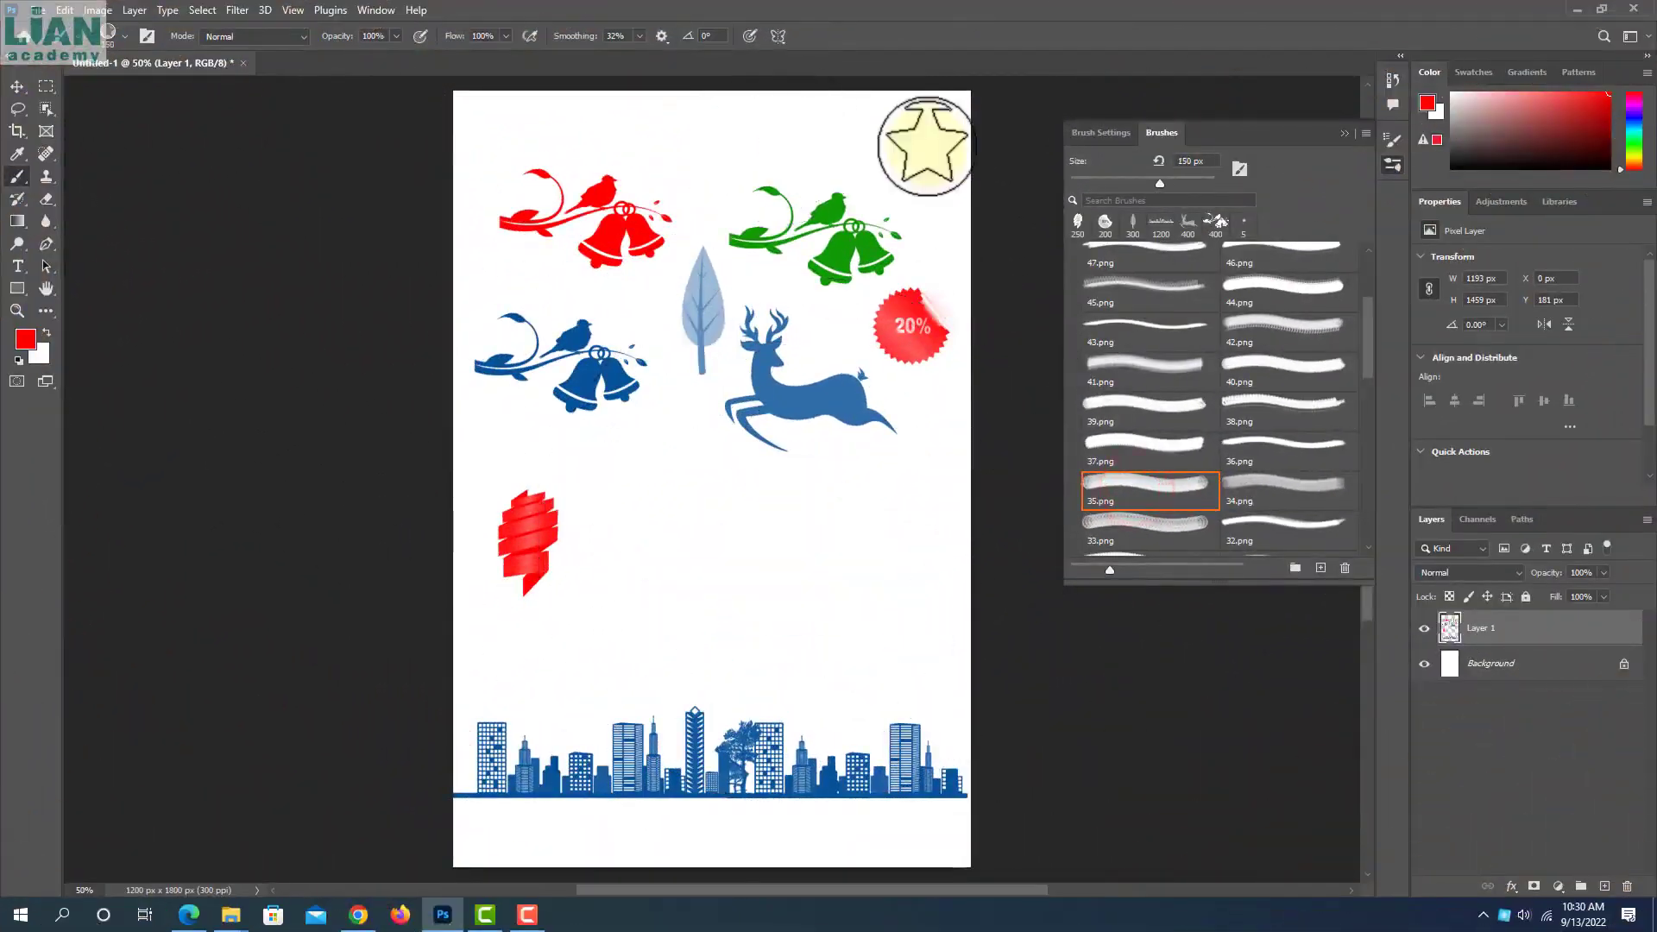
Stamp a red flower-patterned circle near the middle of the page with the 33.png brush at 300 px
{"action": "scroll", "coordinate": [1170, 477], "scroll_direction": "down", "scroll_amount": 1}
{"action": "left_click", "coordinate": [1166, 469]}
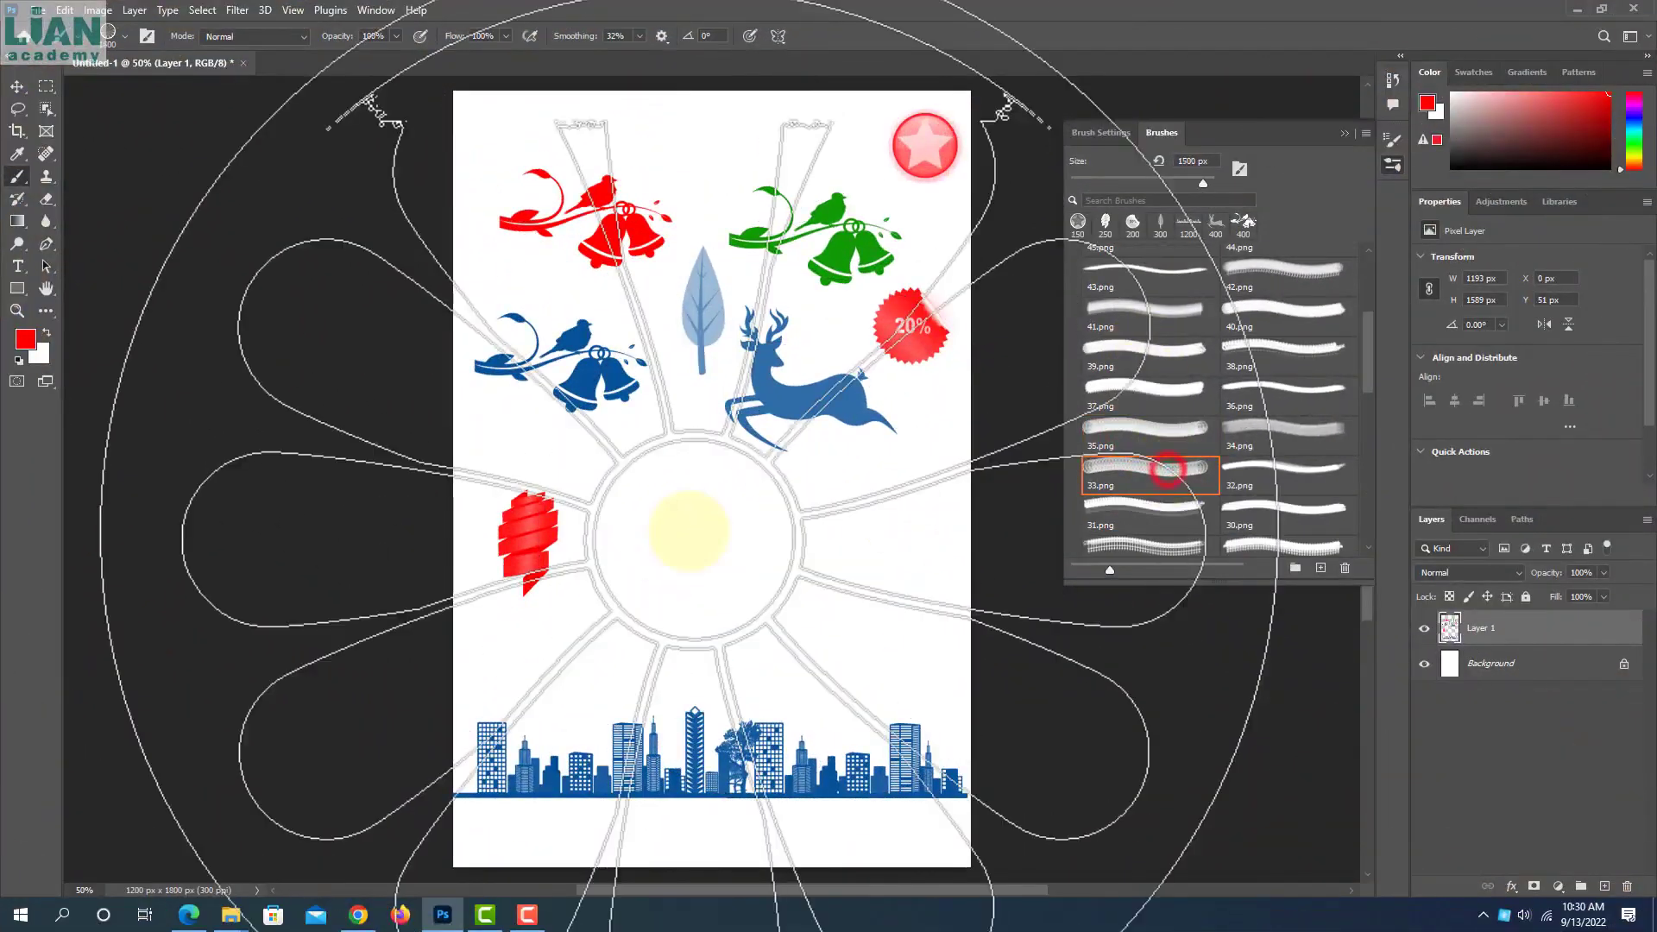
{"action": "left_click", "coordinate": [685, 518]}
Stamp a red bird beside the flower circle with 31.png at 400 px, and an upper-center ornament with 29.png at 200 px
{"action": "scroll", "coordinate": [1139, 449], "scroll_direction": "down", "scroll_amount": 1}
{"action": "left_click", "coordinate": [1139, 449]}
{"action": "left_click", "coordinate": [867, 596]}
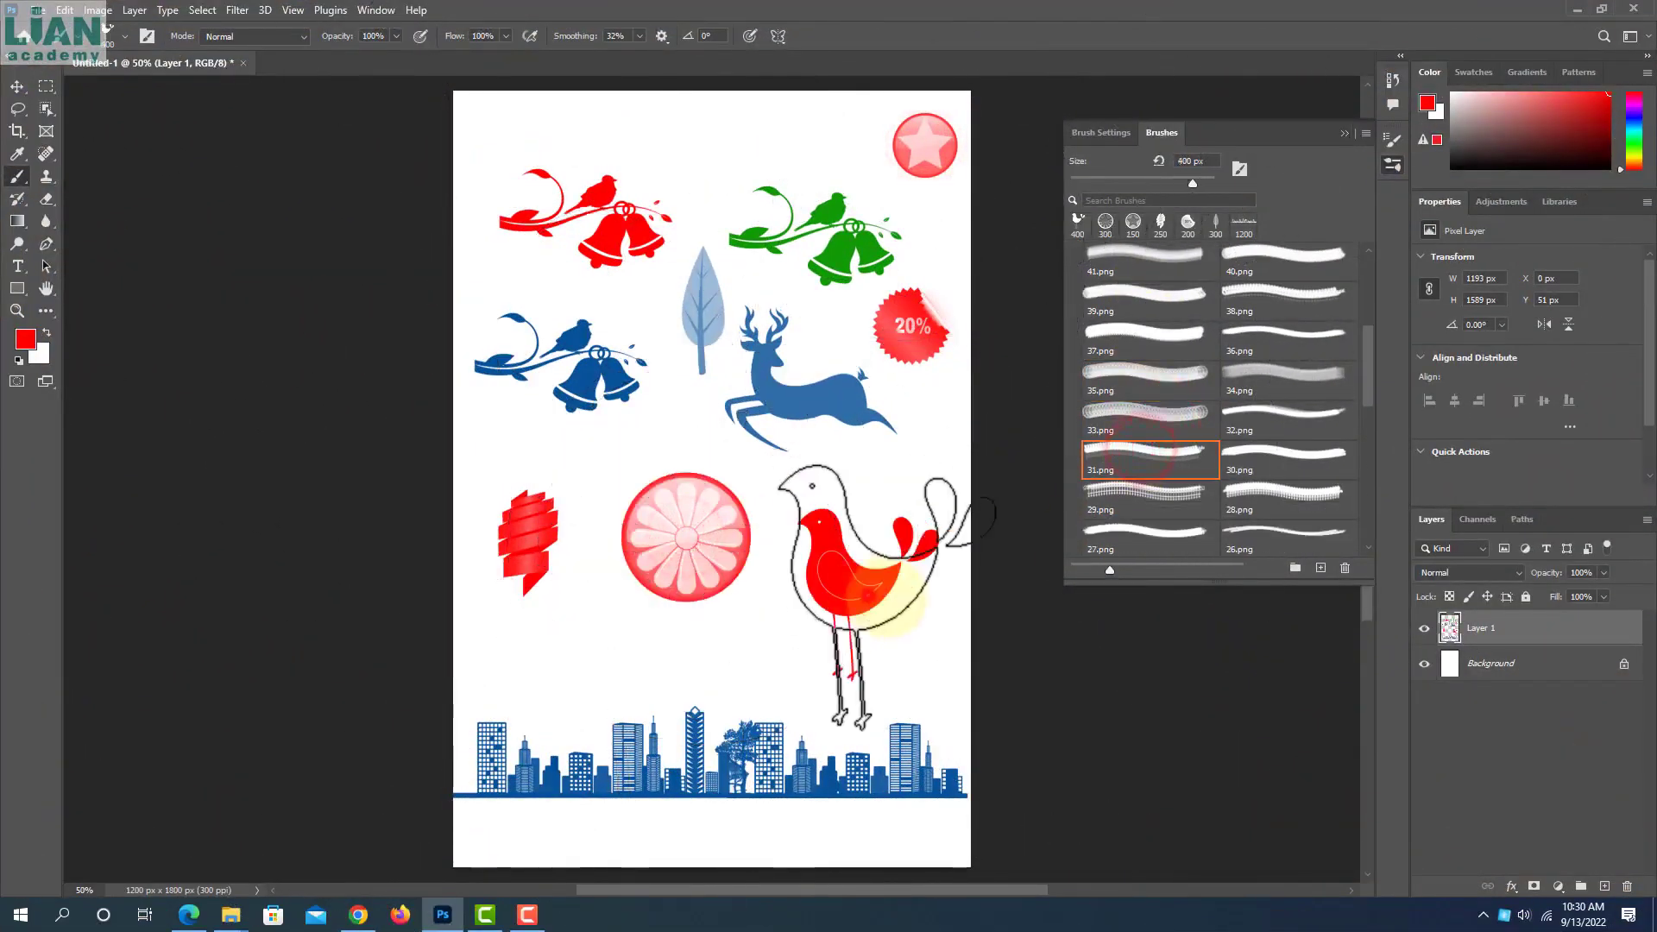
{"action": "left_click", "coordinate": [1140, 492]}
{"action": "left_click", "coordinate": [704, 177]}
Stamp a red bauble-covered tree above the skyline, below the spiral ribbon, with the 23.png brush at 400 px
{"action": "scroll", "coordinate": [1148, 484], "scroll_direction": "down", "scroll_amount": 1}
{"action": "left_click", "coordinate": [1148, 518]}
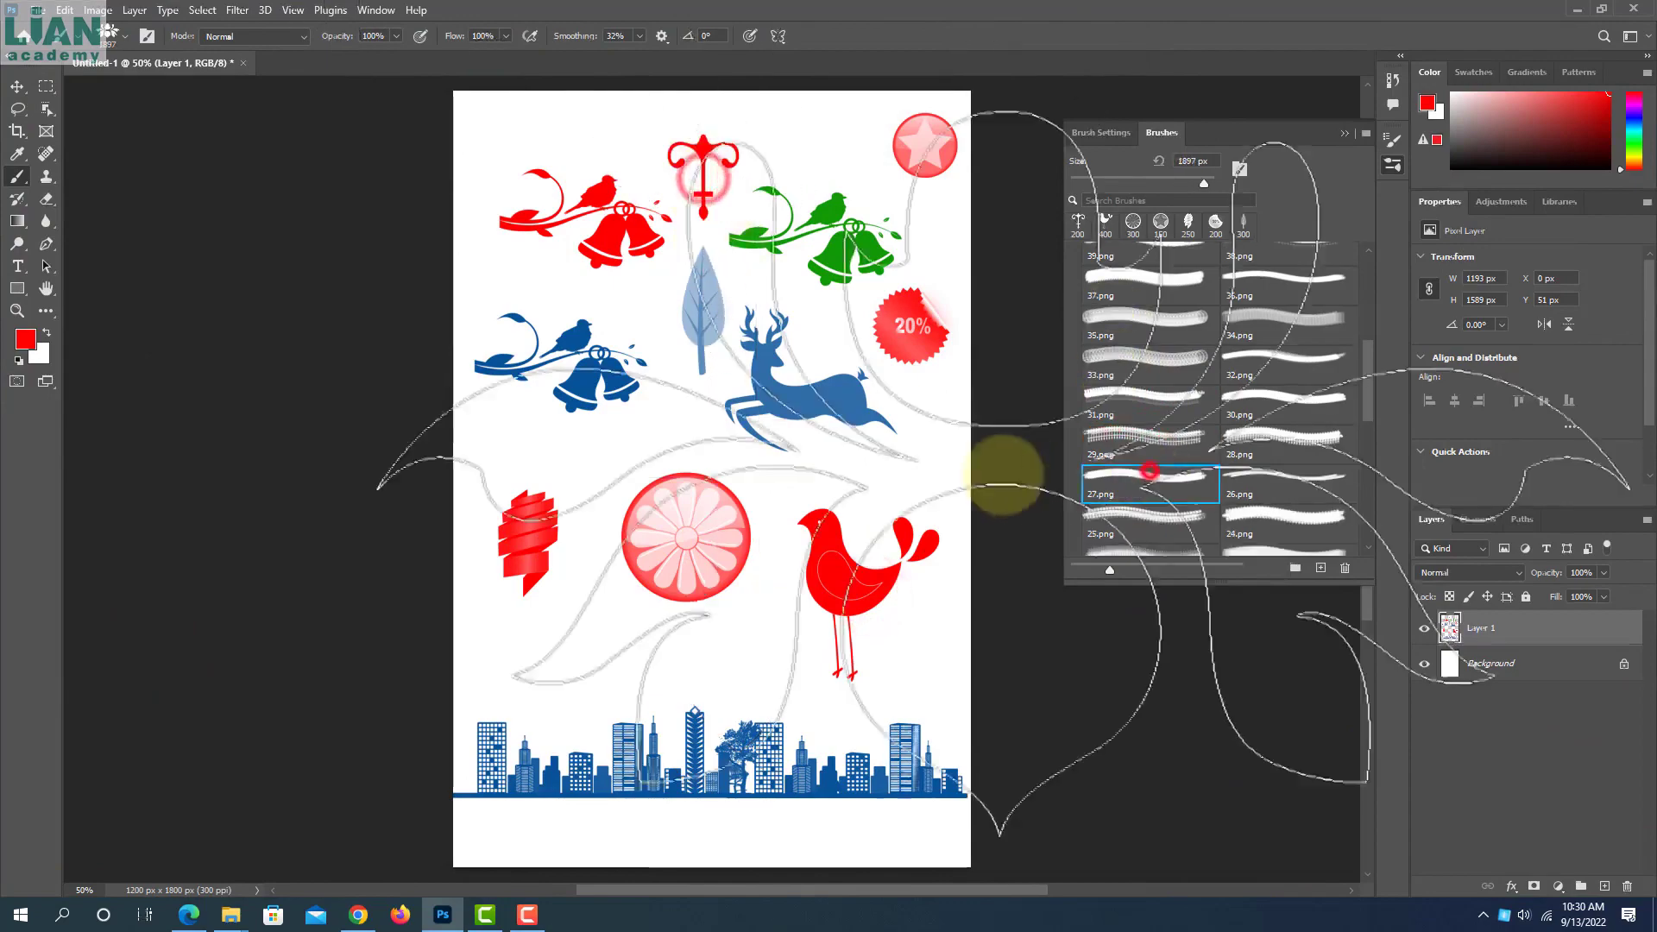
{"action": "scroll", "coordinate": [1156, 480], "scroll_direction": "down", "scroll_amount": 2}
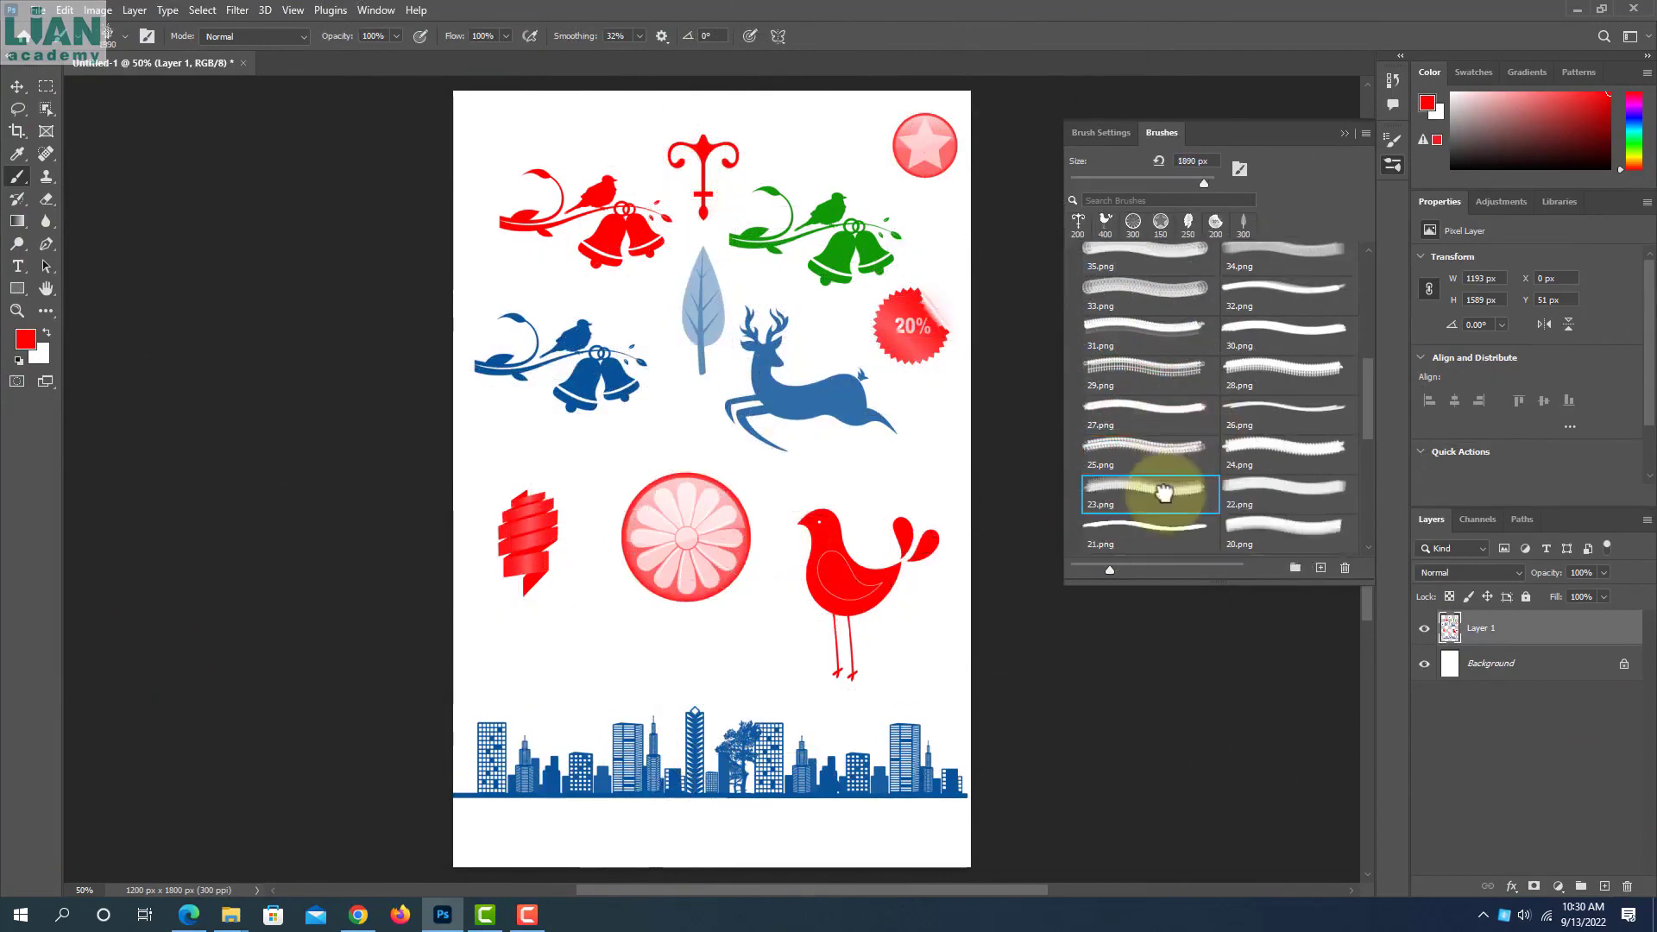
{"action": "left_click", "coordinate": [1148, 492]}
{"action": "key", "text": "bracketleft"}
{"action": "key", "text": "bracketleft"}
{"action": "key", "text": "bracketleft"}
{"action": "key", "text": "bracketleft"}
{"action": "key", "text": "bracketleft"}
{"action": "left_click", "coordinate": [595, 651]}
Stamp a red ribbon banner above the flower circle with the 21.png brush at 400 px
{"action": "scroll", "coordinate": [1177, 492], "scroll_direction": "down", "scroll_amount": 1}
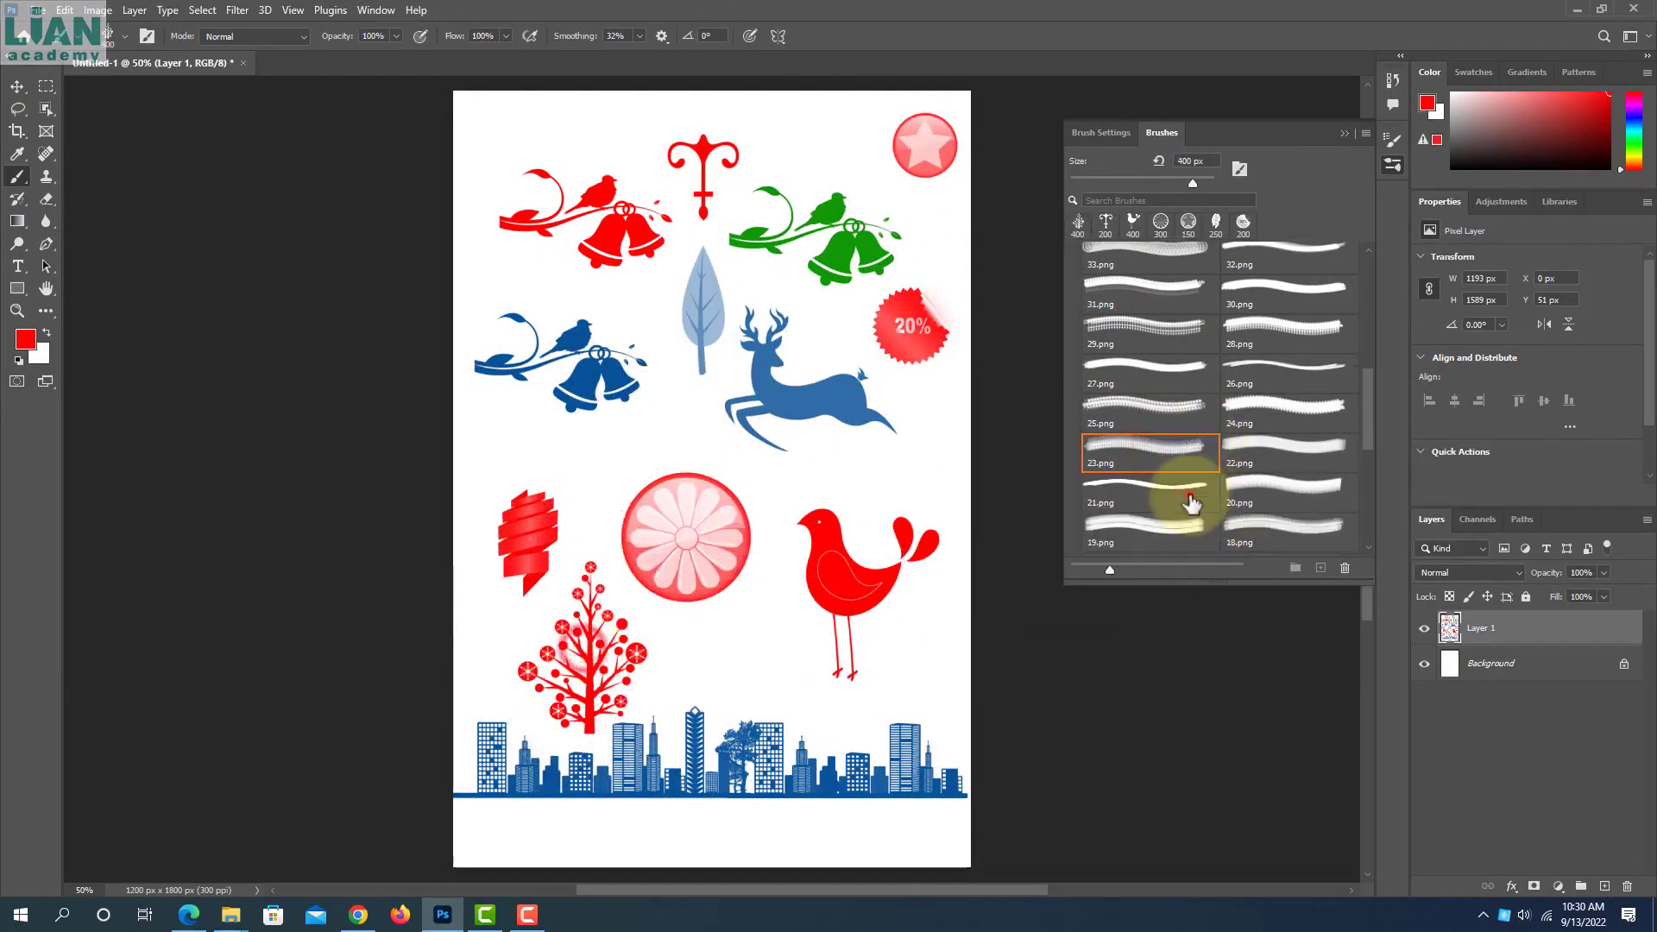
{"action": "left_click", "coordinate": [1166, 490]}
{"action": "left_click", "coordinate": [630, 449]}
Stamp a trail of red stars between the tree and the bird with the 13.png brush at 250 px
{"action": "scroll", "coordinate": [1187, 466], "scroll_direction": "down", "scroll_amount": 2}
{"action": "scroll", "coordinate": [1187, 466], "scroll_direction": "down", "scroll_amount": 1}
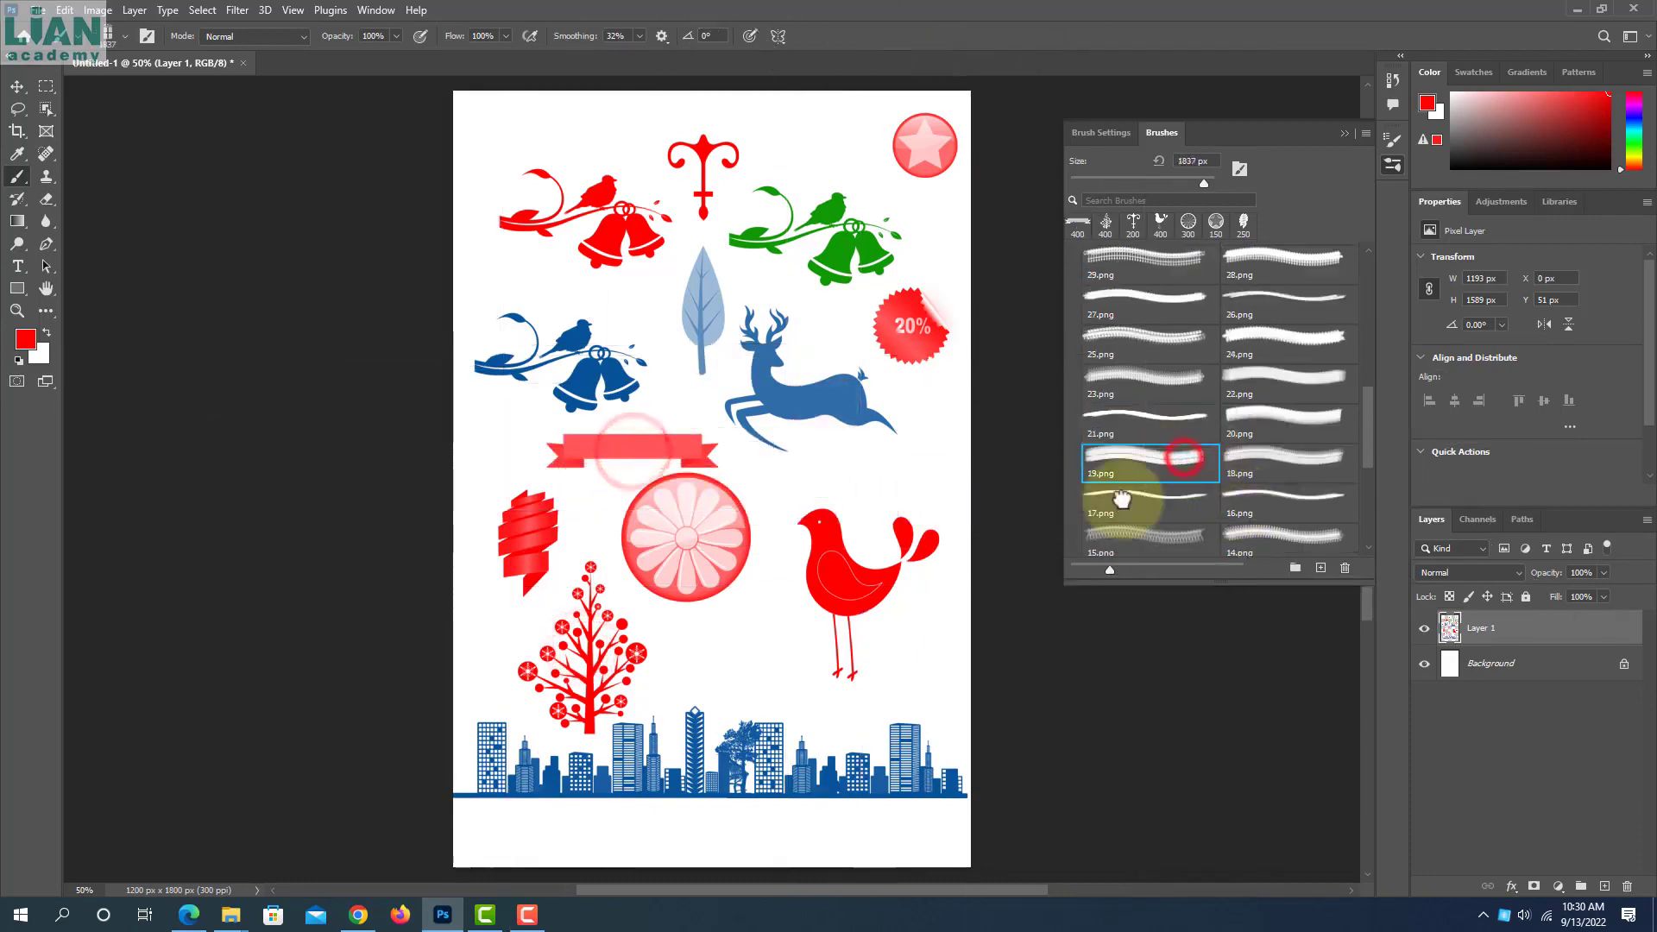
{"action": "left_click", "coordinate": [1139, 490]}
{"action": "key", "text": "bracketright"}
{"action": "key", "text": "bracketright"}
{"action": "key", "text": "bracketright"}
{"action": "left_click", "coordinate": [1133, 535]}
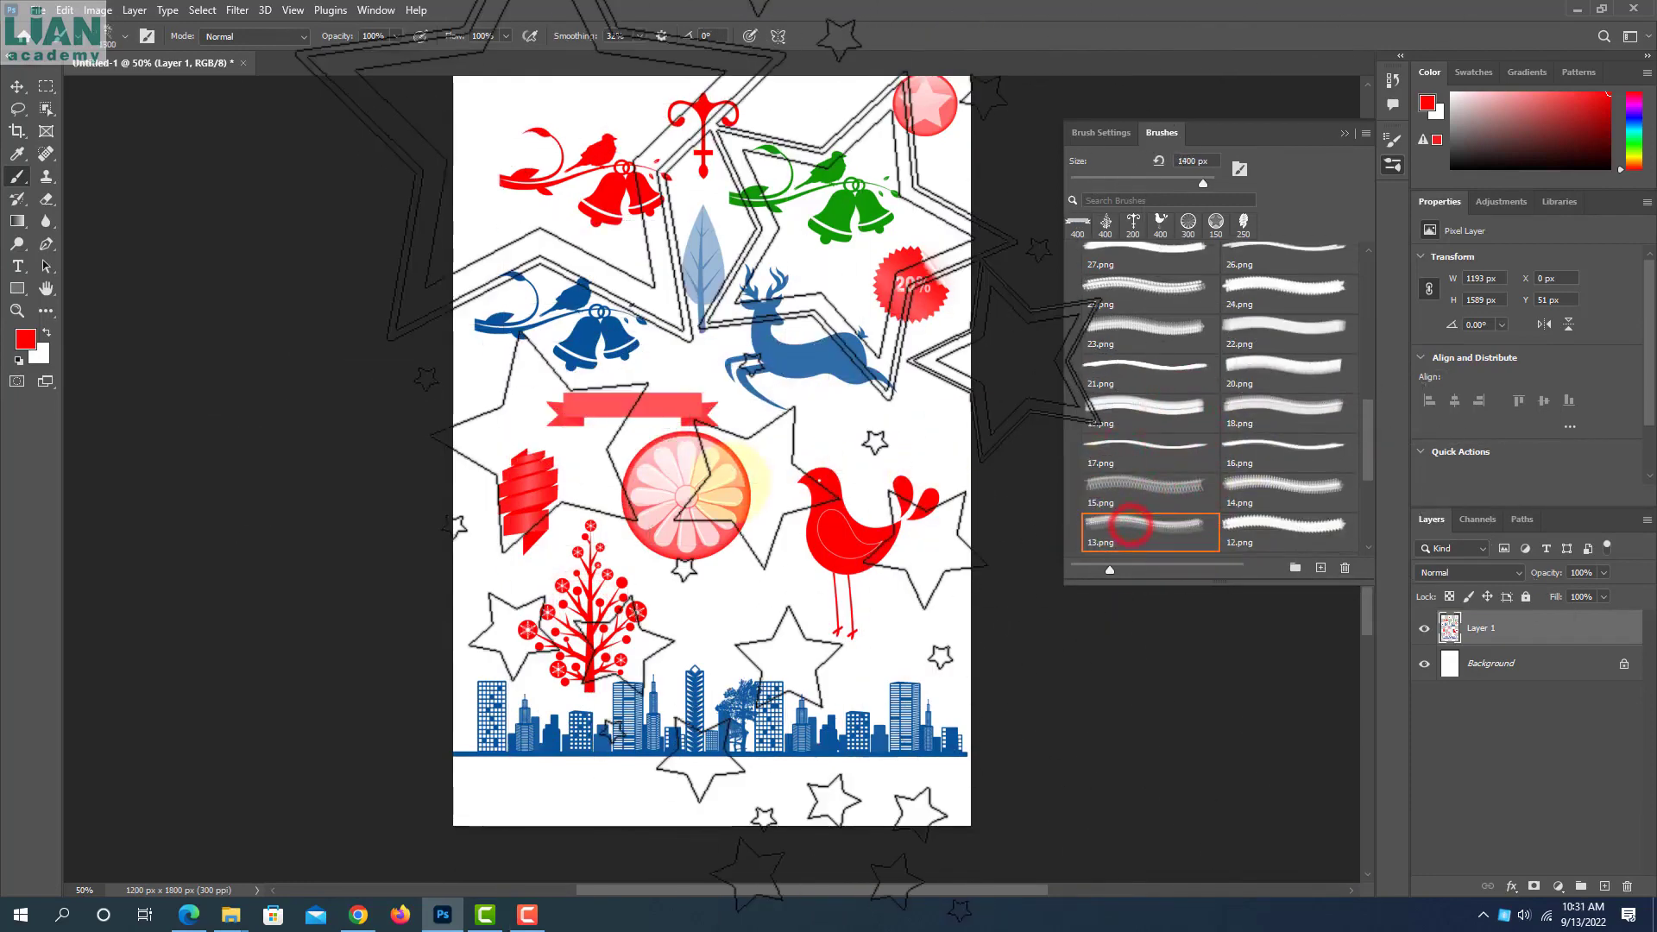
{"action": "key", "text": "bracketleft"}
{"action": "key", "text": "bracketleft"}
{"action": "key", "text": "bracketleft"}
{"action": "key", "text": "bracketleft"}
{"action": "key", "text": "bracketleft"}
{"action": "left_click", "coordinate": [764, 608]}
Hide Layer 1 and stamp a Santa sleigh over a city skyline on a new layer with 9.png at 1100 px
{"action": "scroll", "coordinate": [1225, 493], "scroll_direction": "down", "scroll_amount": 2}
{"action": "scroll", "coordinate": [1227, 495], "scroll_direction": "down", "scroll_amount": 4}
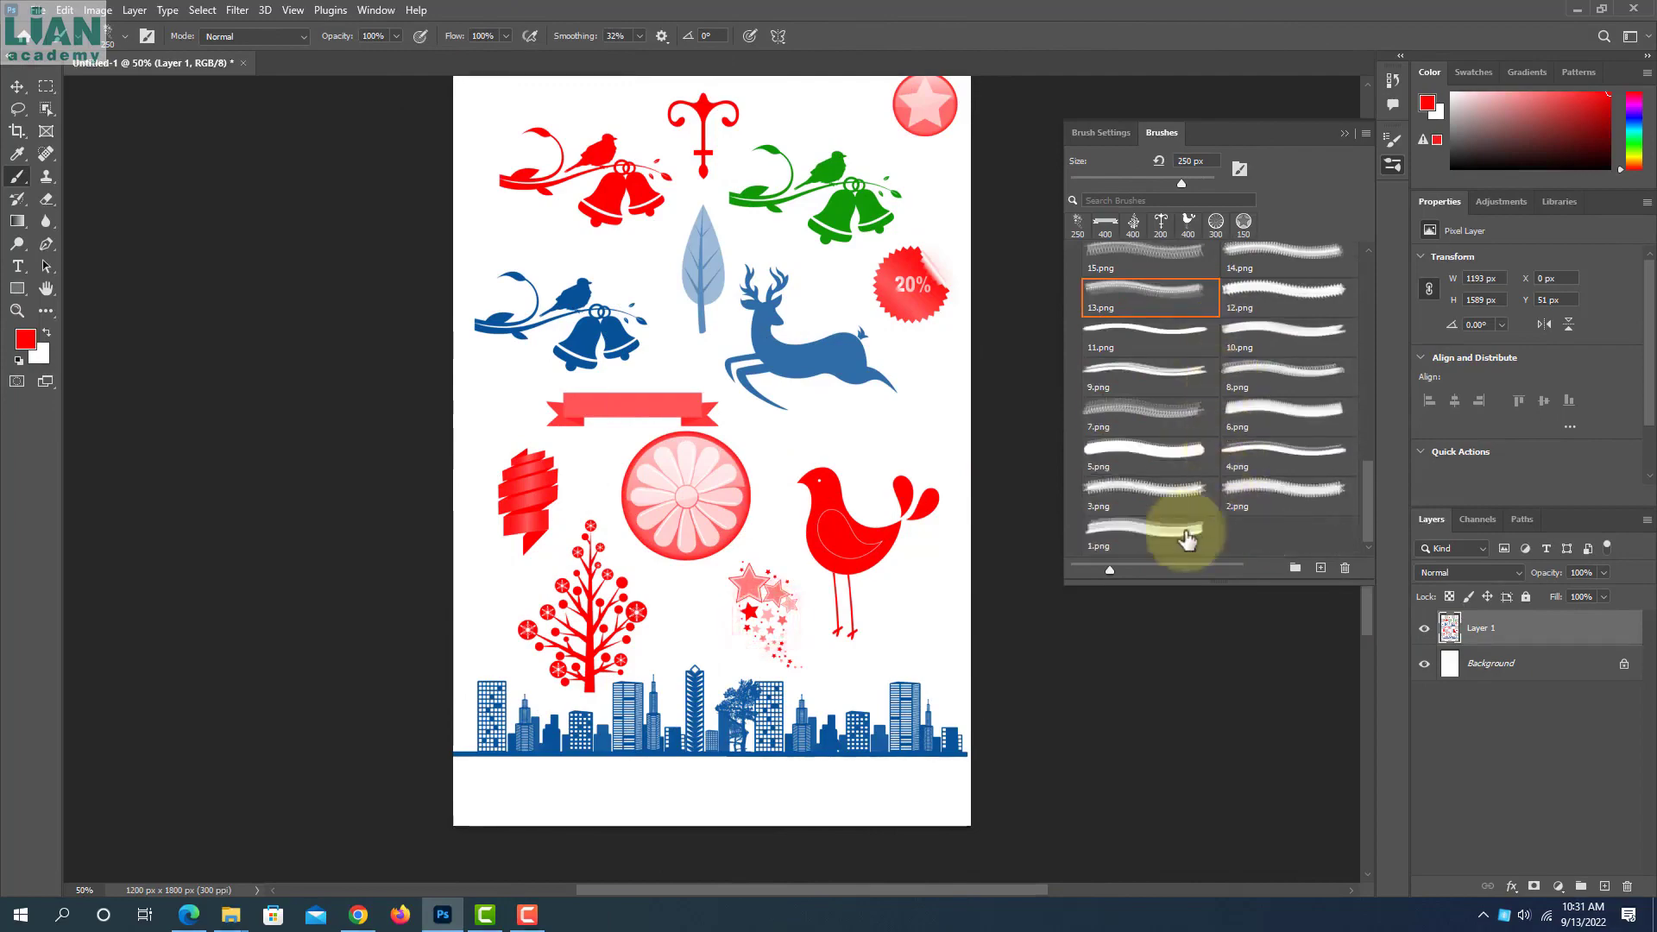
{"action": "left_click", "coordinate": [1152, 375]}
{"action": "left_click", "coordinate": [1422, 633]}
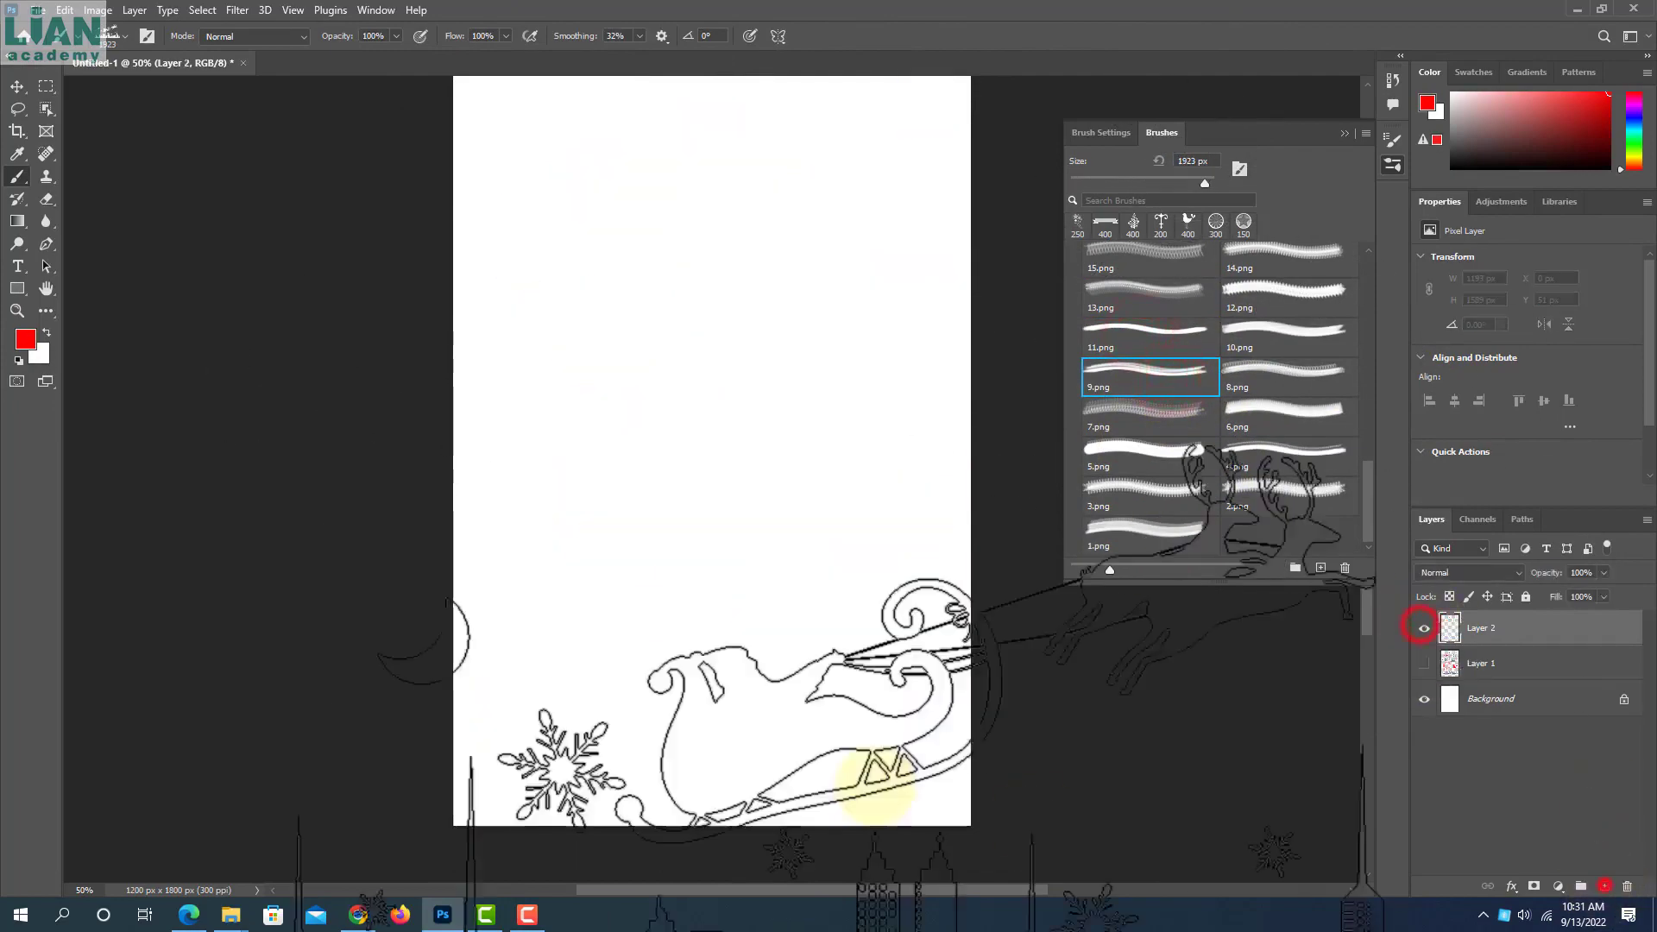
{"action": "key", "text": "ctrl+shift+alt+n"}
{"action": "left_click", "coordinate": [724, 676]}
Stamp a red floral flourish in the page's upper-left corner with the 7.png brush at 300 px
{"action": "left_click", "coordinate": [1146, 411]}
{"action": "key", "text": "bracketleft"}
{"action": "key", "text": "bracketleft"}
{"action": "key", "text": "bracketleft"}
{"action": "key", "text": "bracketleft"}
{"action": "key", "text": "bracketleft"}
{"action": "key", "text": "bracketleft"}
{"action": "key", "text": "bracketleft"}
{"action": "key", "text": "bracketleft"}
{"action": "key", "text": "bracketleft"}
{"action": "key", "text": "bracketleft"}
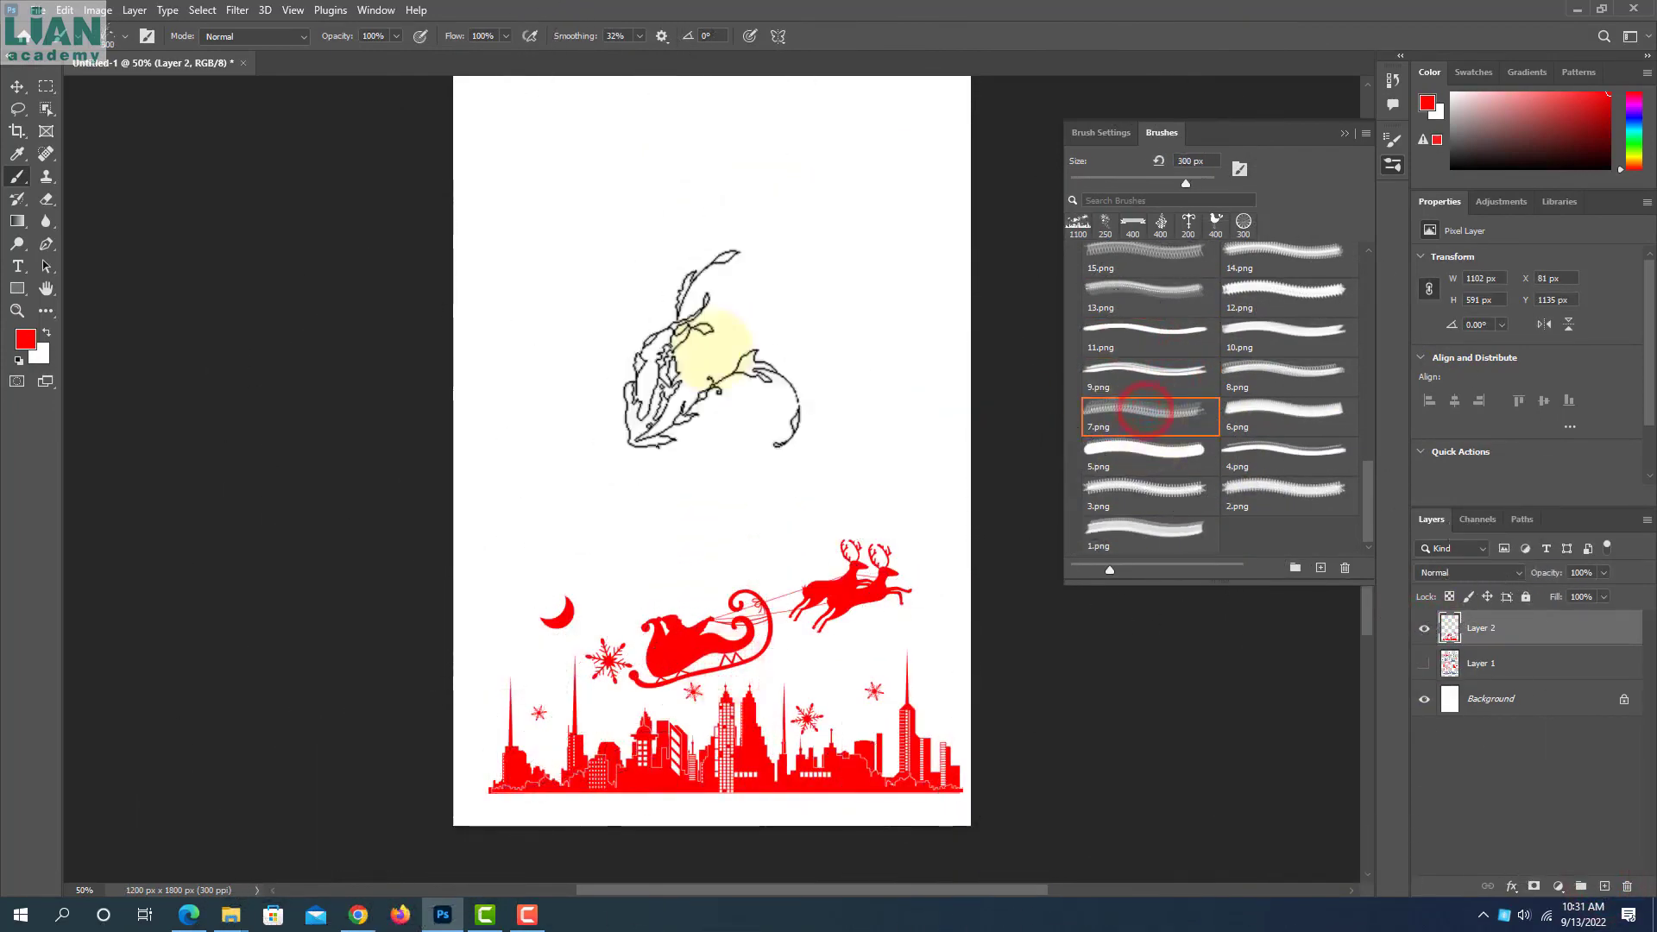
{"action": "left_click", "coordinate": [509, 107]}
Stamp a red Christmas bauble near the page's upper-right corner with the 5.png brush at 200 px
{"action": "left_click", "coordinate": [1113, 451]}
{"action": "scroll", "coordinate": [911, 221], "scroll_direction": "up", "scroll_amount": 1}
{"action": "left_click", "coordinate": [910, 222]}
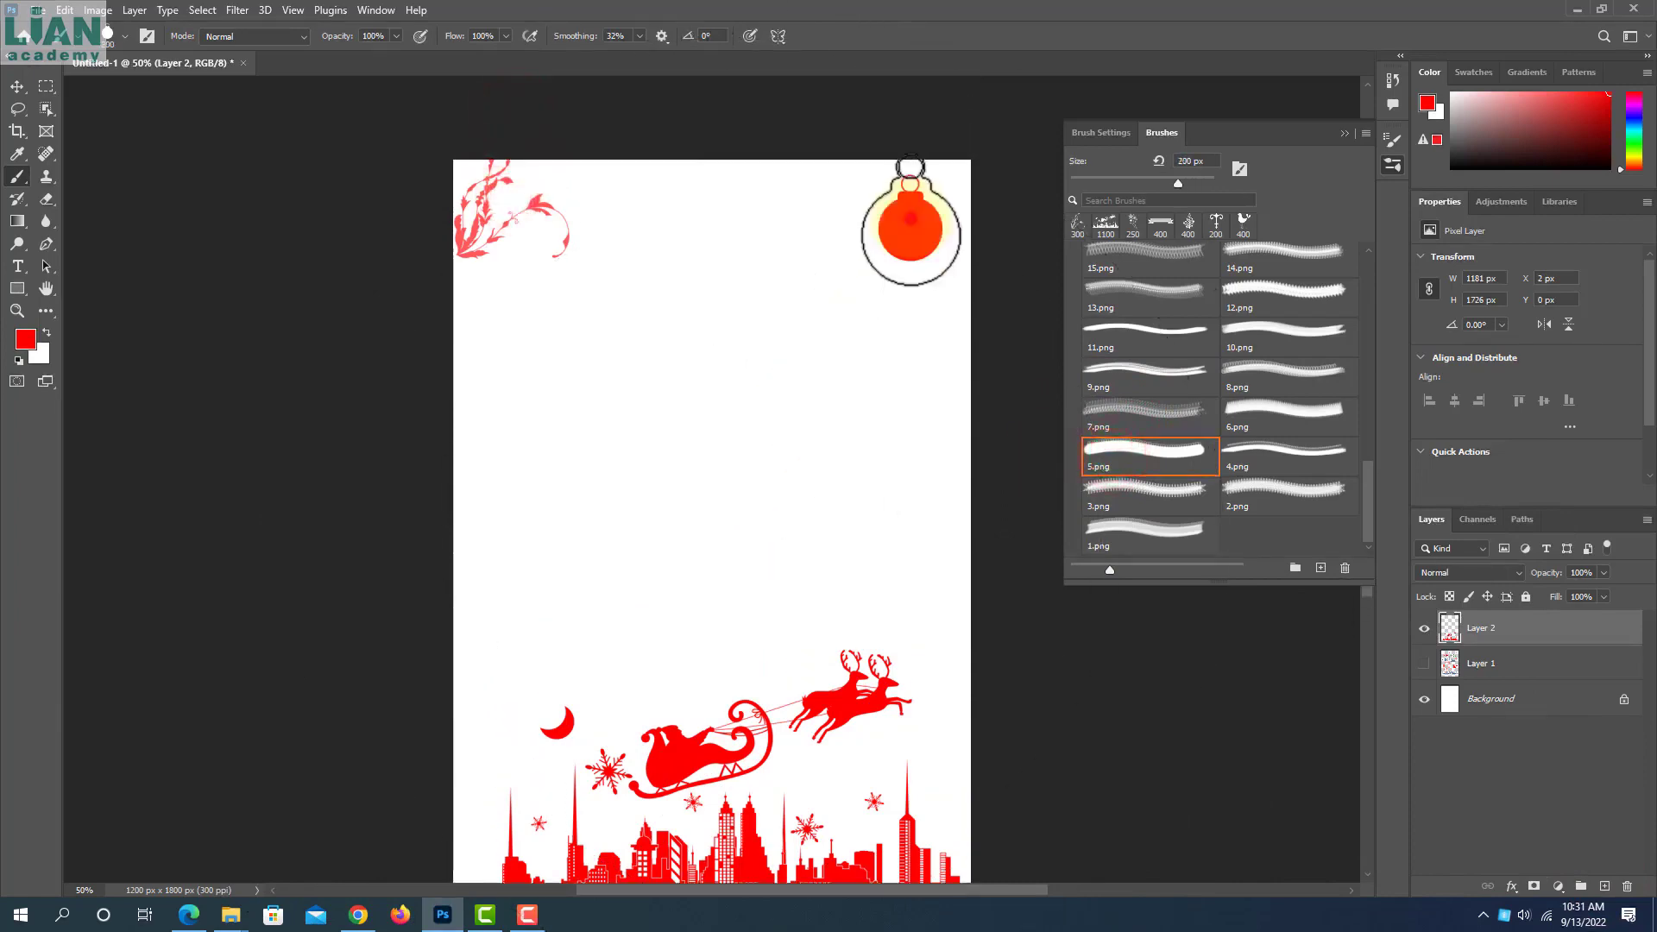
Stamp a large red snowflake above the moon with the 3.png brush at 300 px
{"action": "left_click", "coordinate": [1114, 488]}
{"action": "key", "text": "bracketleft"}
{"action": "key", "text": "bracketleft"}
{"action": "key", "text": "bracketleft"}
{"action": "key", "text": "bracketleft"}
{"action": "key", "text": "bracketleft"}
{"action": "key", "text": "bracketleft"}
{"action": "key", "text": "bracketleft"}
{"action": "key", "text": "bracketleft"}
{"action": "key", "text": "bracketleft"}
{"action": "key", "text": "bracketleft"}
{"action": "key", "text": "bracketleft"}
{"action": "key", "text": "bracketleft"}
{"action": "key", "text": "bracketleft"}
{"action": "key", "text": "bracketleft"}
{"action": "key", "text": "bracketleft"}
{"action": "left_click", "coordinate": [550, 619]}
Stamp the 1.png brush shape at a reduced size just above the reindeer, and select the 2.png brush
{"action": "left_click", "coordinate": [1178, 539]}
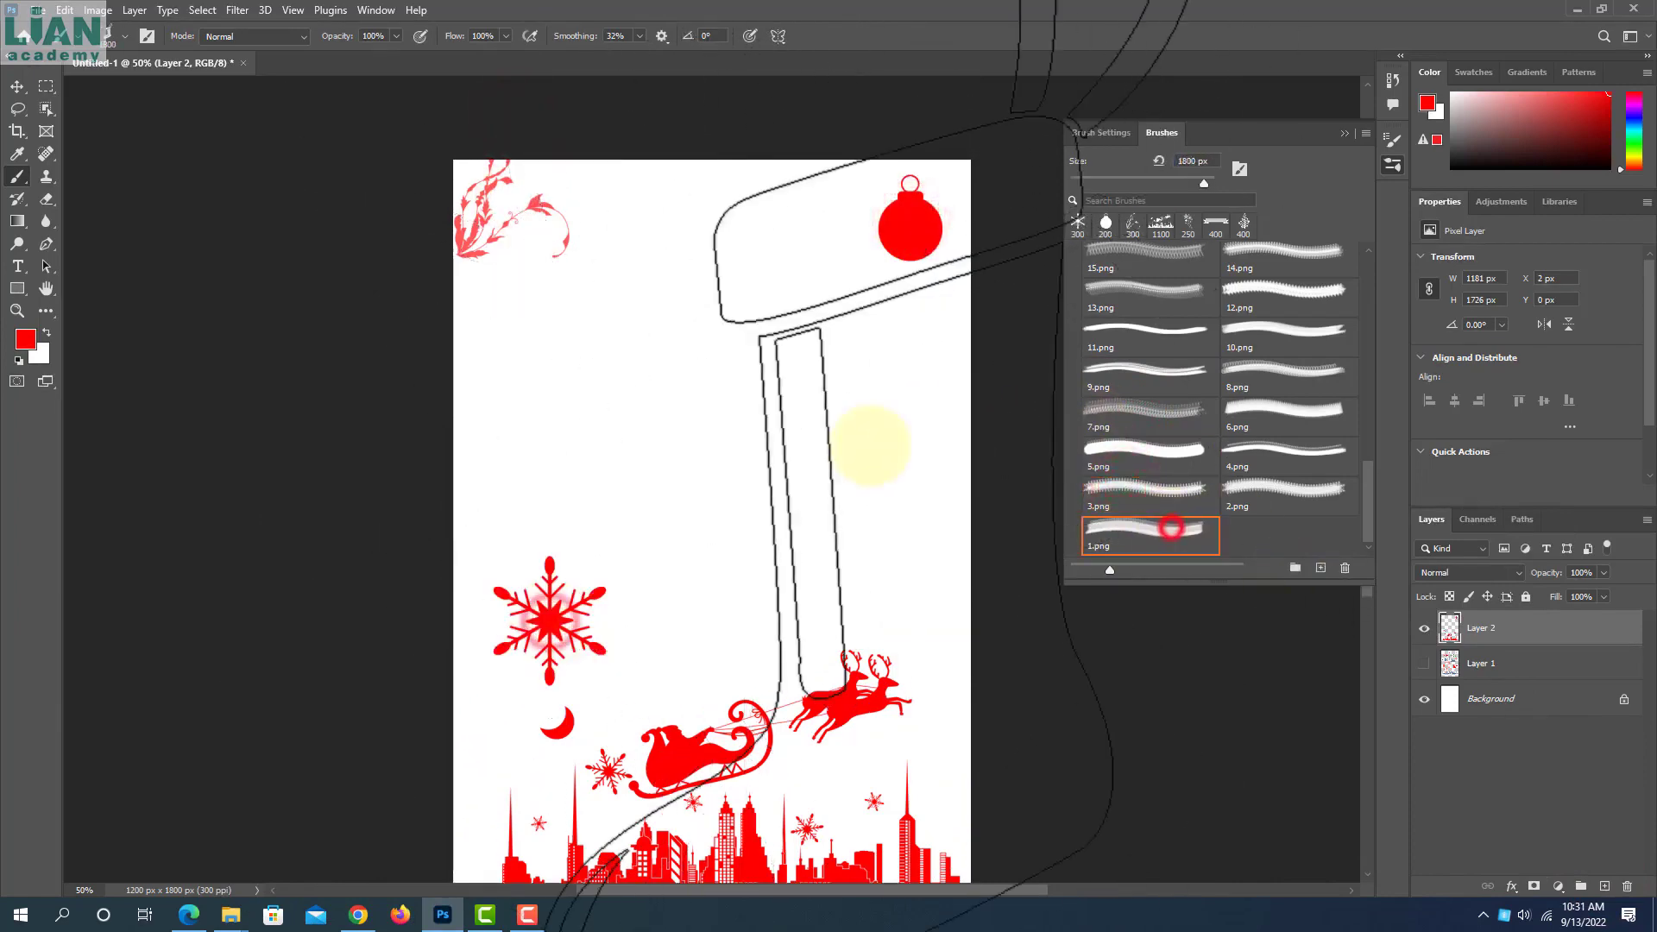
{"action": "key", "text": "bracketleft"}
{"action": "key", "text": "bracketleft"}
{"action": "key", "text": "bracketleft"}
{"action": "key", "text": "bracketleft"}
{"action": "key", "text": "bracketleft"}
{"action": "left_click", "coordinate": [907, 553]}
{"action": "left_click", "coordinate": [1283, 492]}
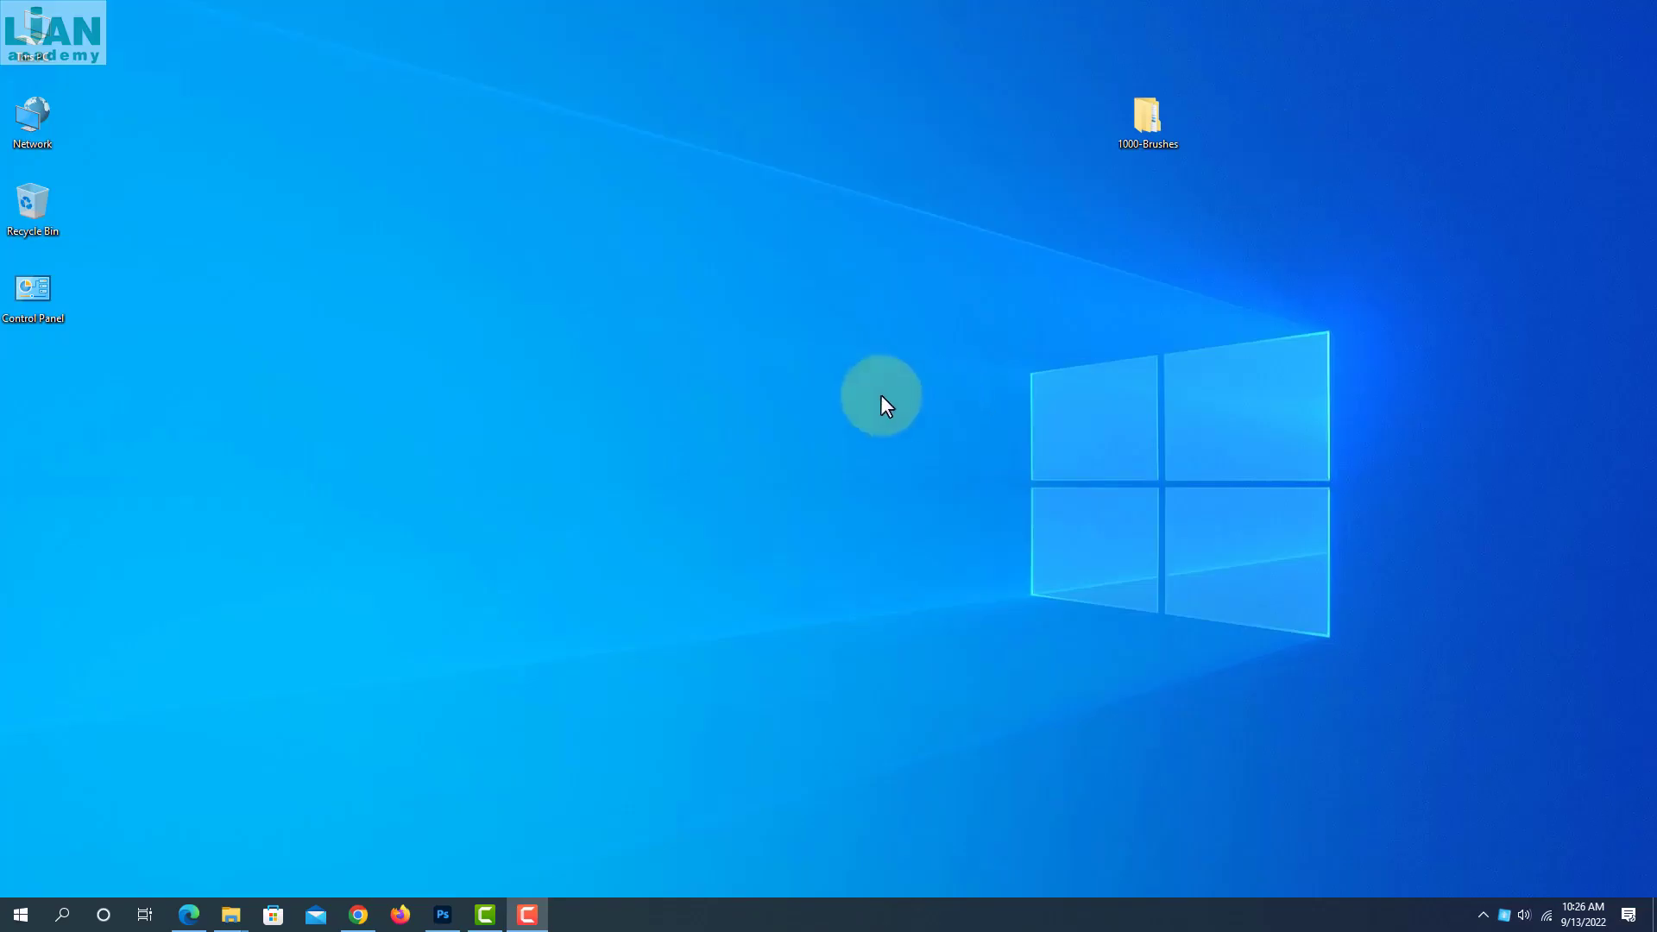
Launch Adobe Photoshop 2022 and bring its window to the front
{"action": "left_click", "coordinate": [20, 915]}
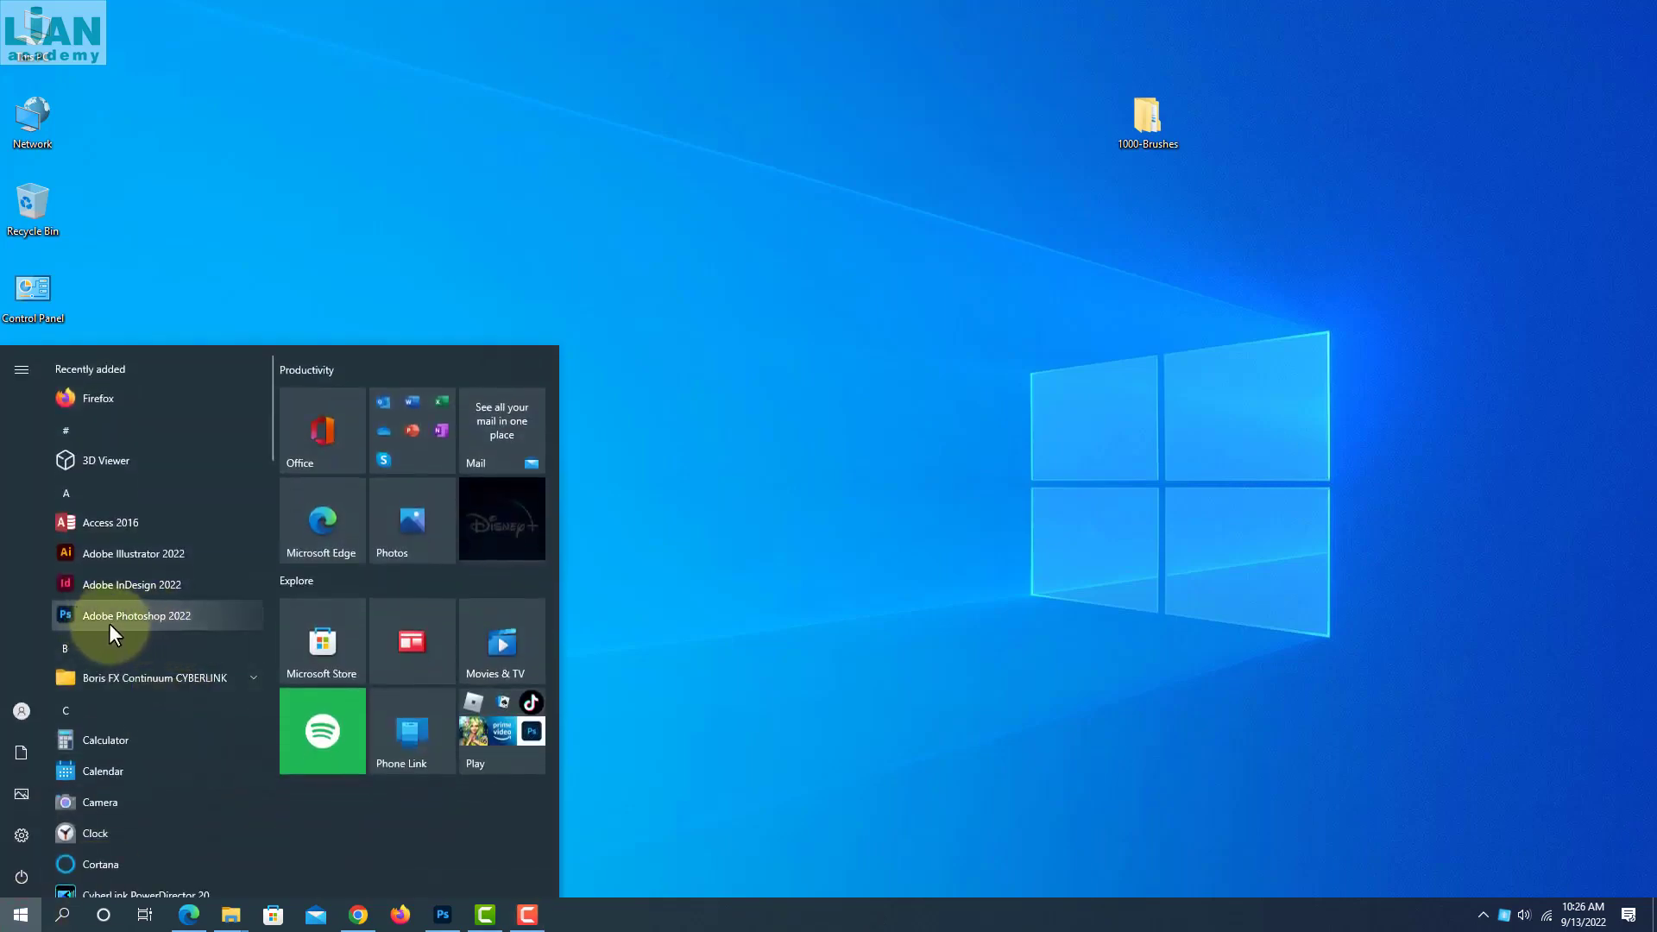
{"action": "left_click", "coordinate": [162, 614]}
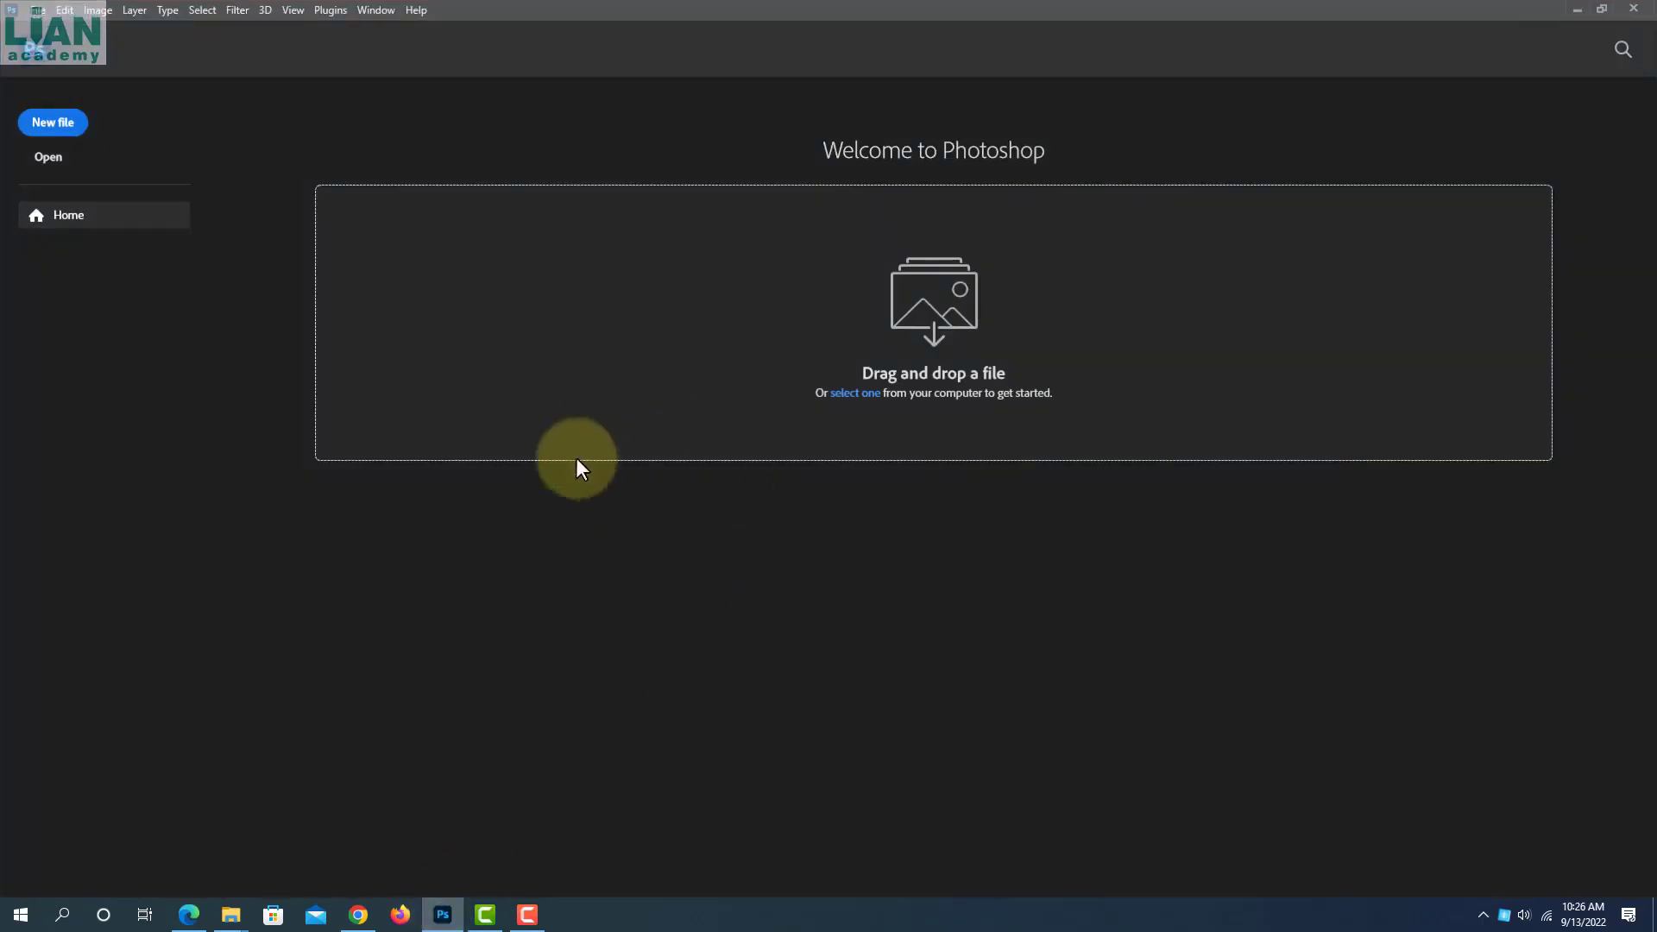
{"action": "left_click", "coordinate": [441, 910]}
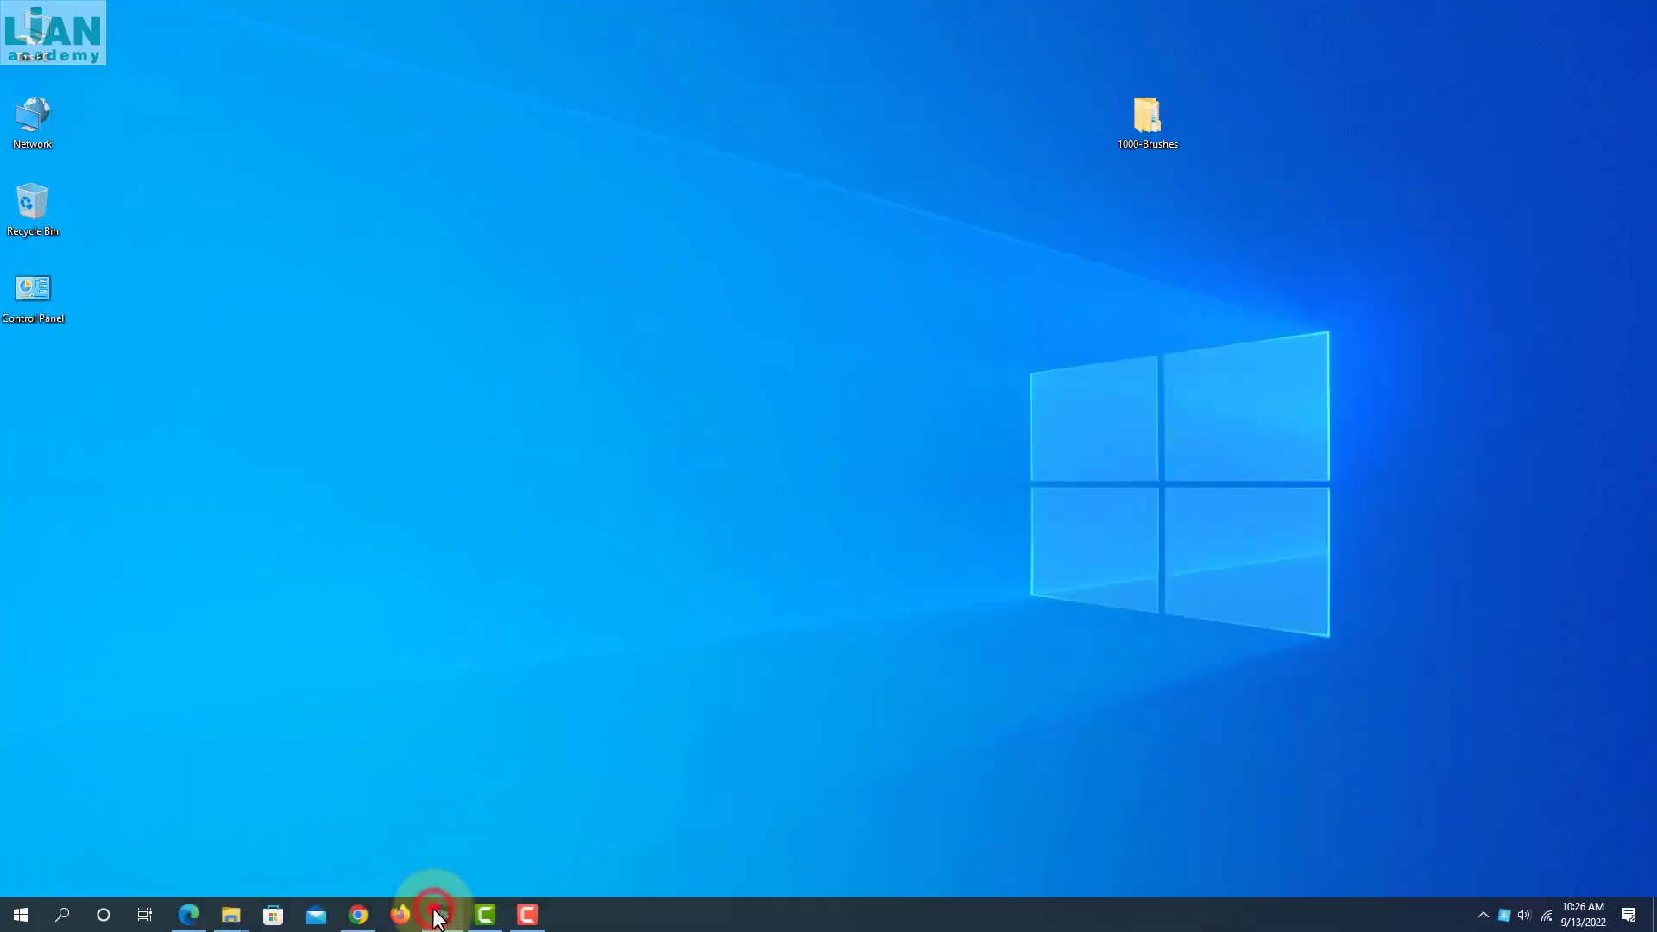
{"action": "left_click", "coordinate": [438, 908]}
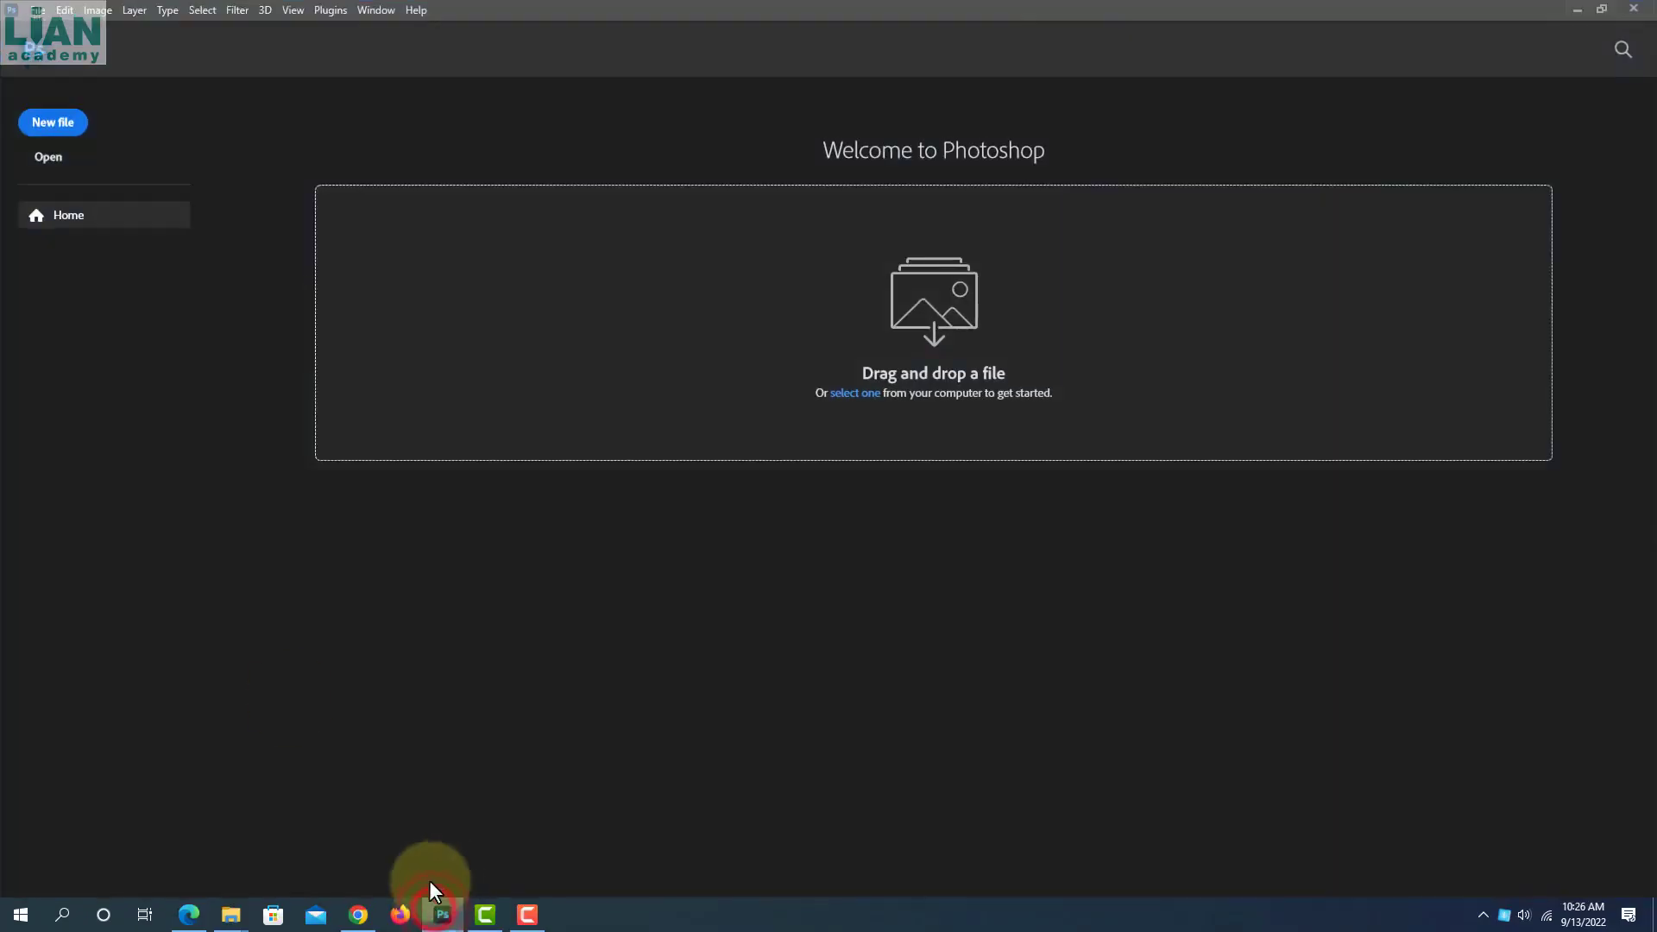
Create a new document from the Photo preset Portrait, 4 x 6 at 300 ppi
{"action": "left_click", "coordinate": [47, 123]}
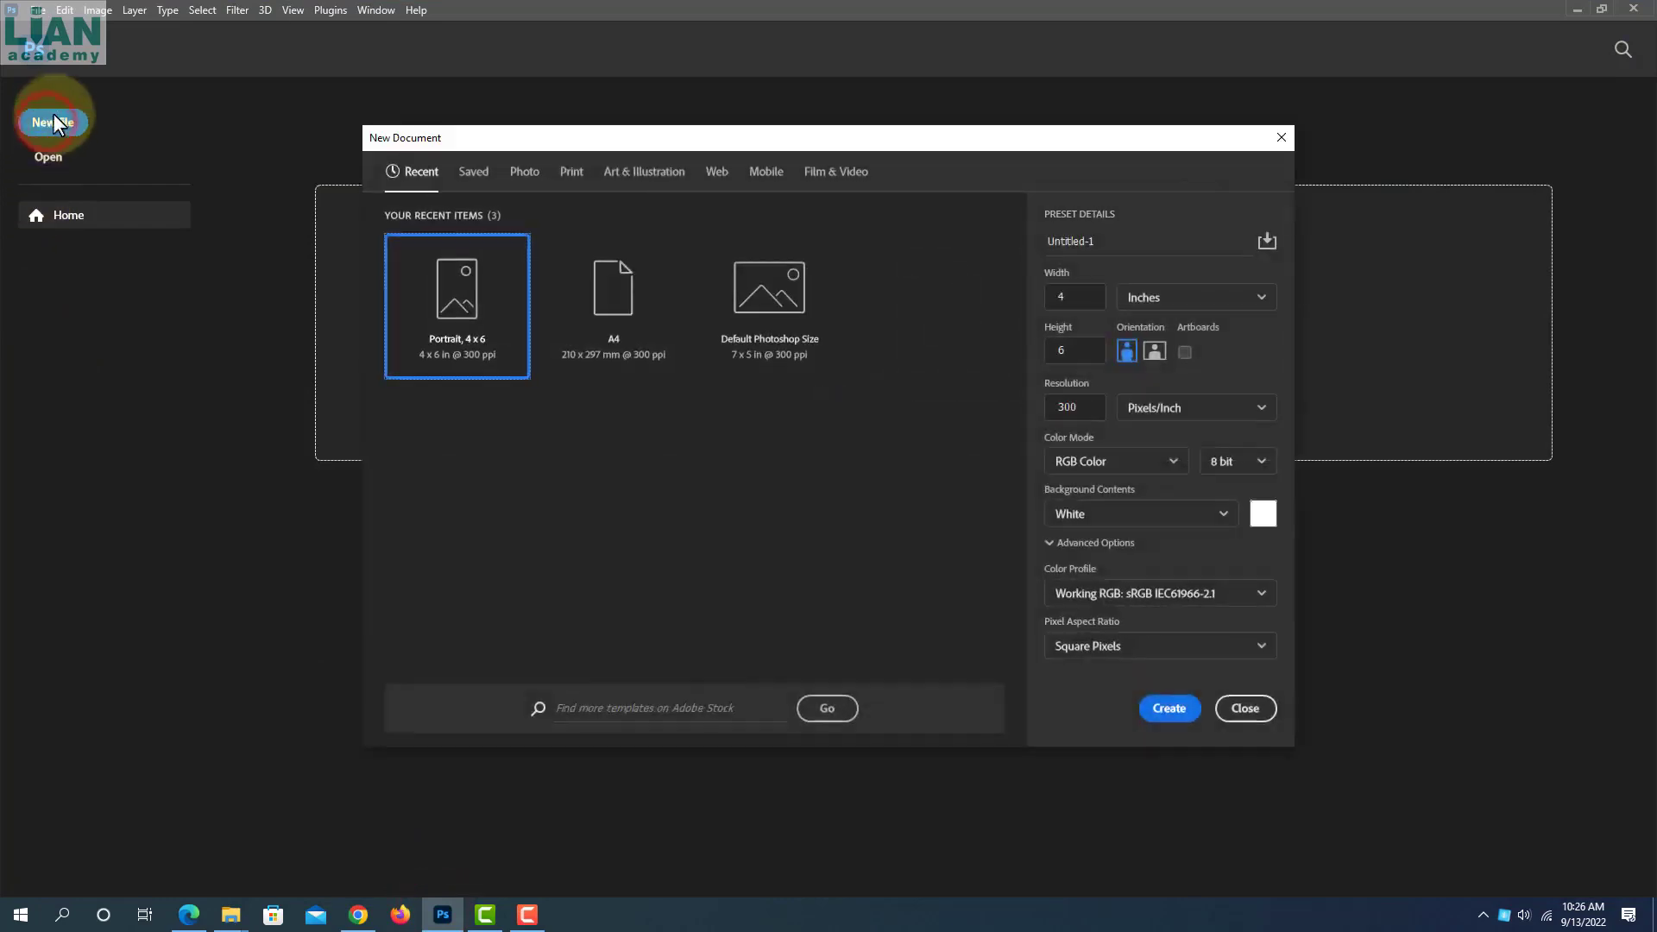
{"action": "left_click", "coordinate": [535, 177]}
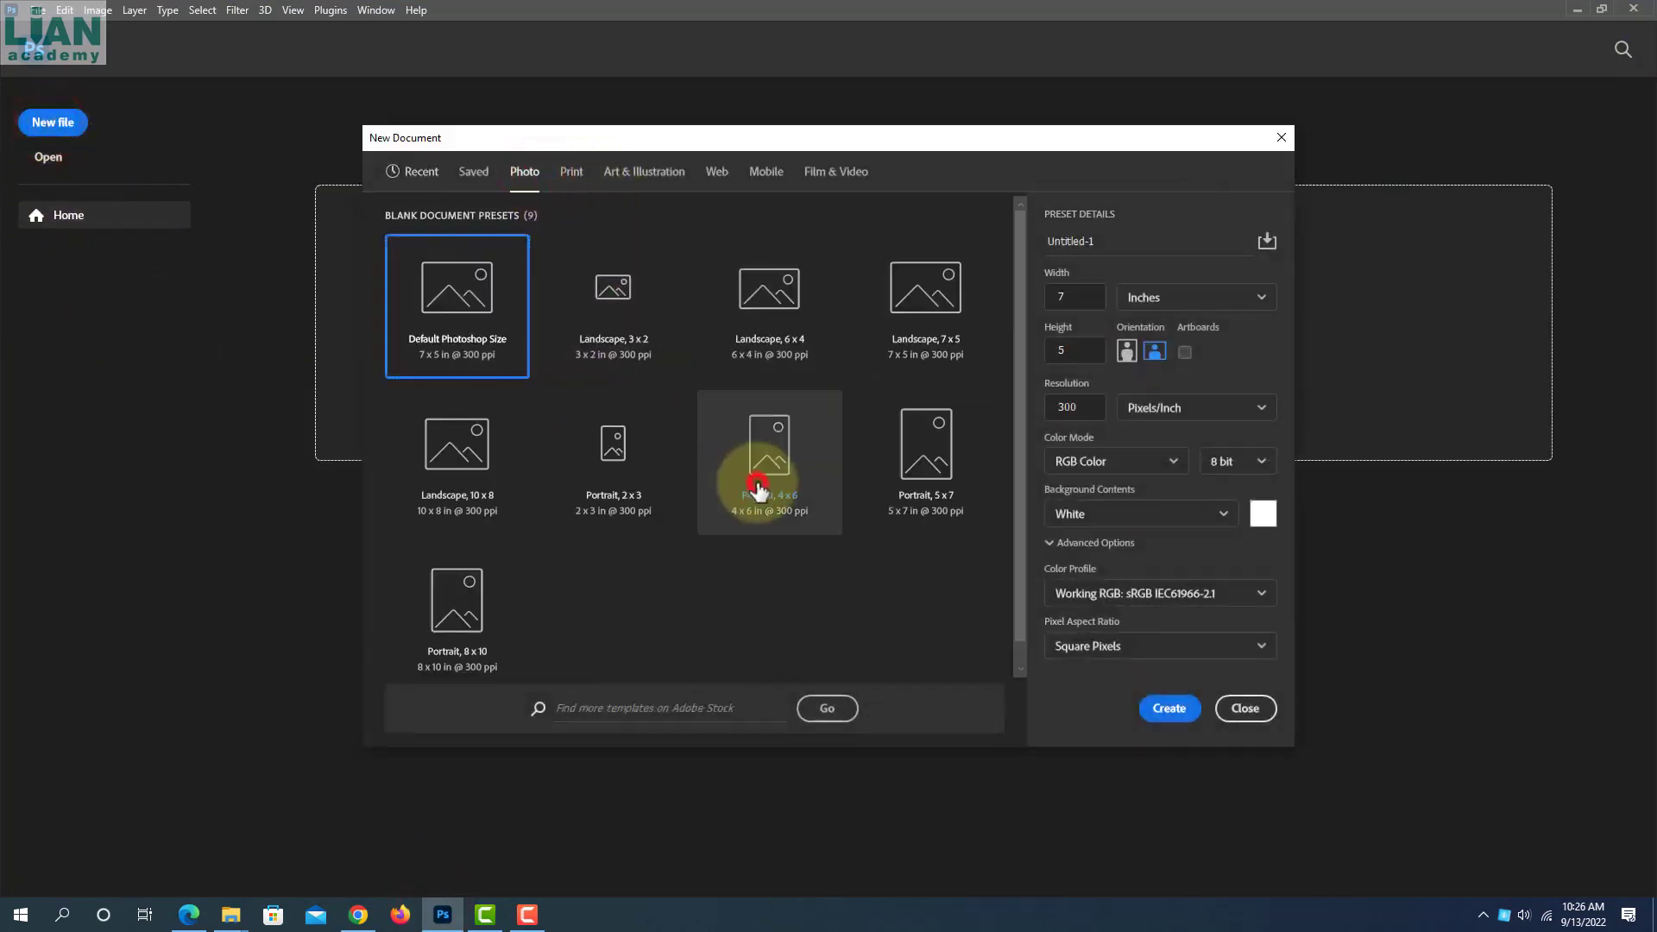
{"action": "left_click", "coordinate": [757, 490]}
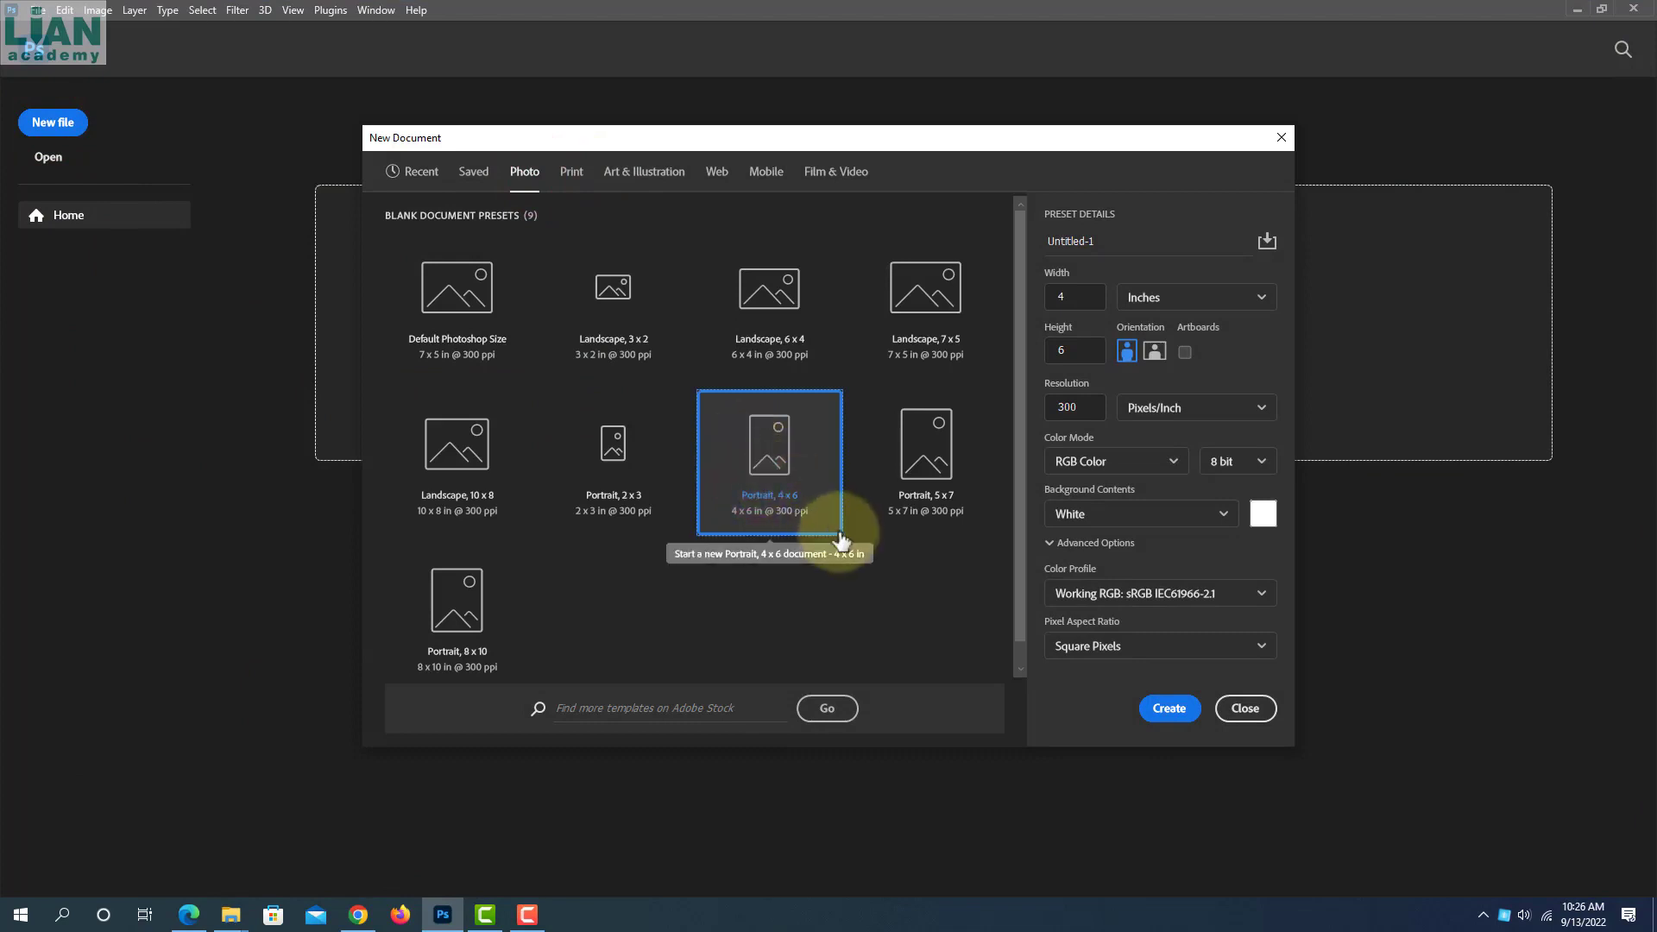
{"action": "left_click", "coordinate": [1166, 709]}
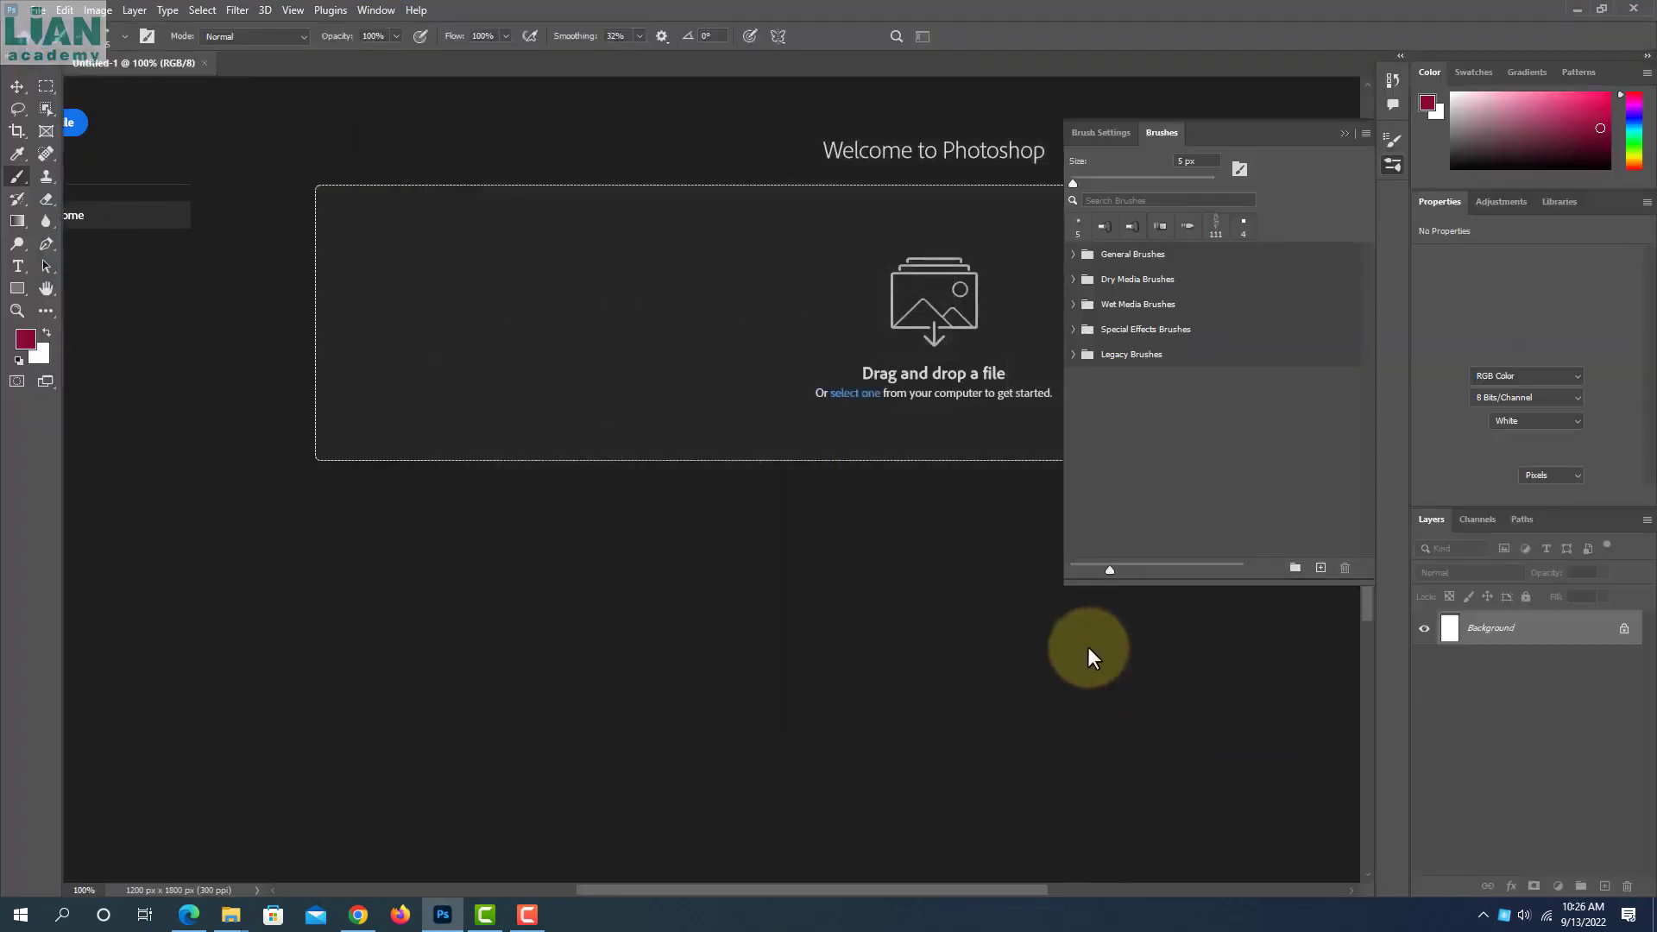
Add a new empty layer above the background and activate the Brush tool
{"action": "left_click", "coordinate": [1339, 131]}
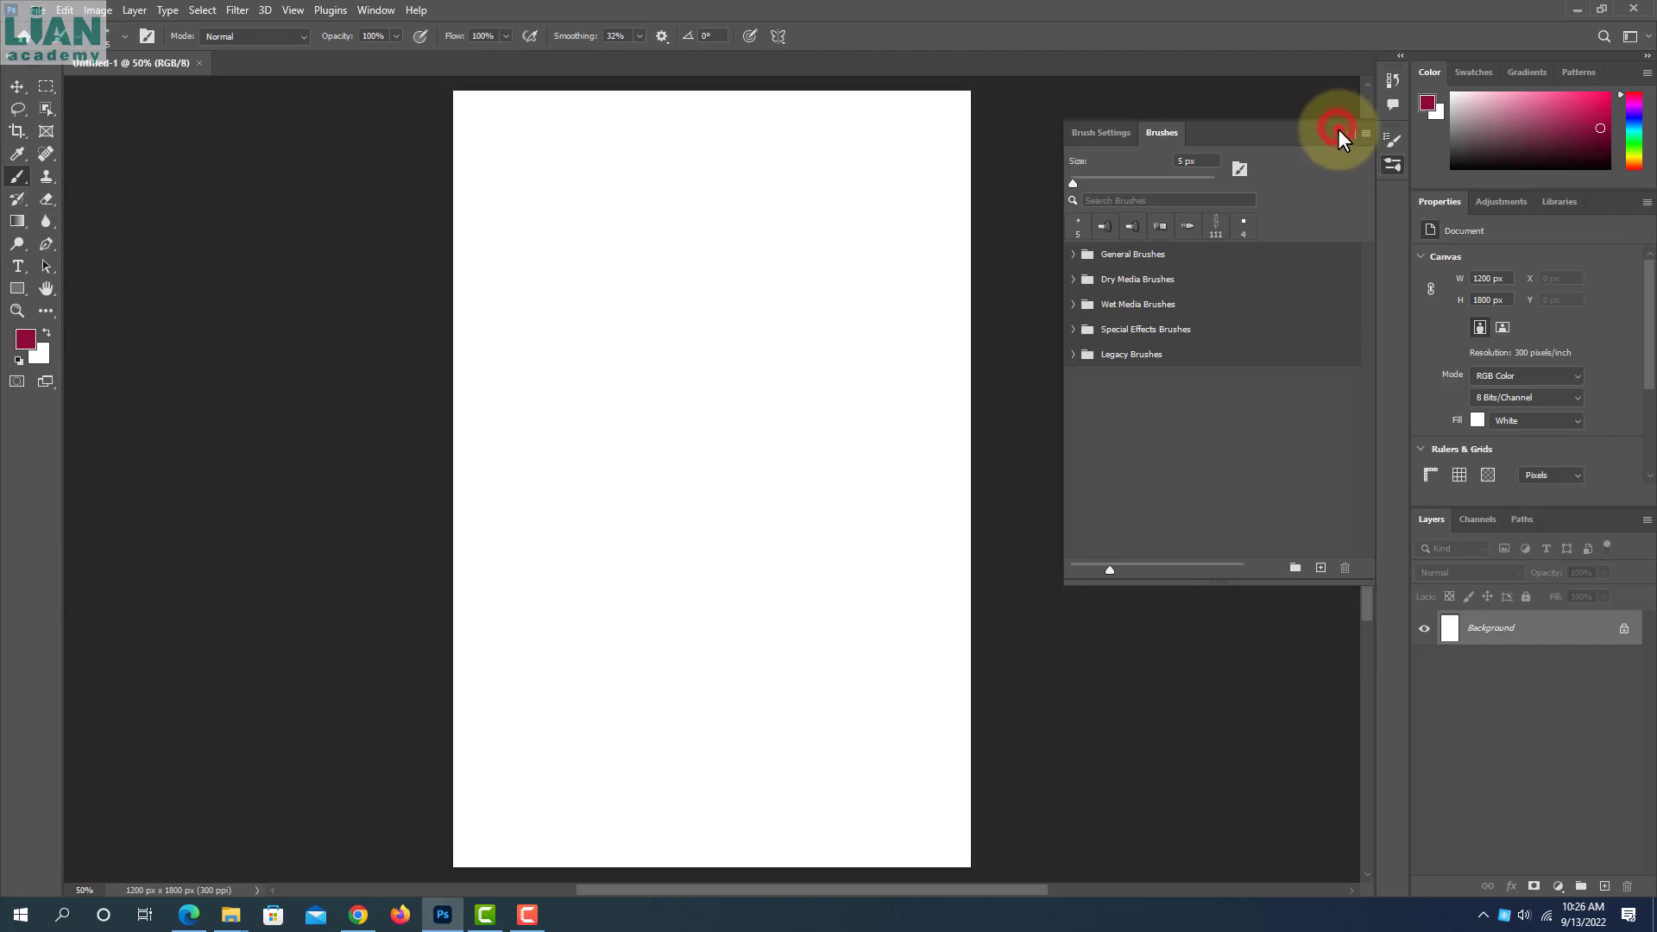
{"action": "left_click", "coordinate": [18, 85]}
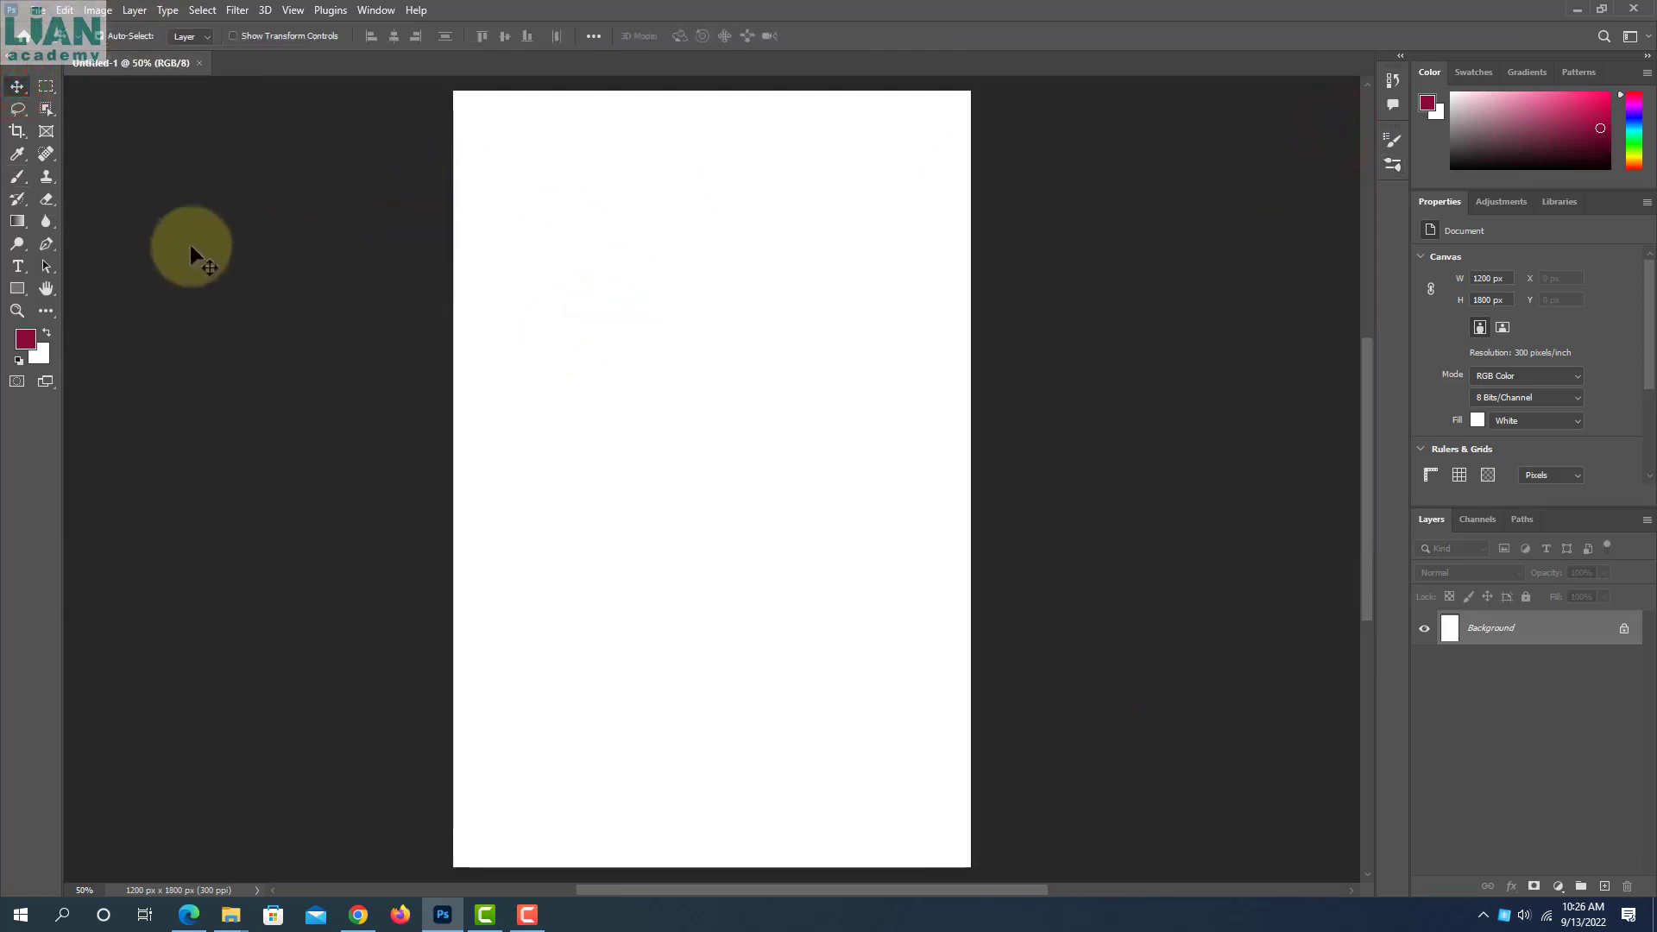
{"action": "left_click", "coordinate": [17, 176]}
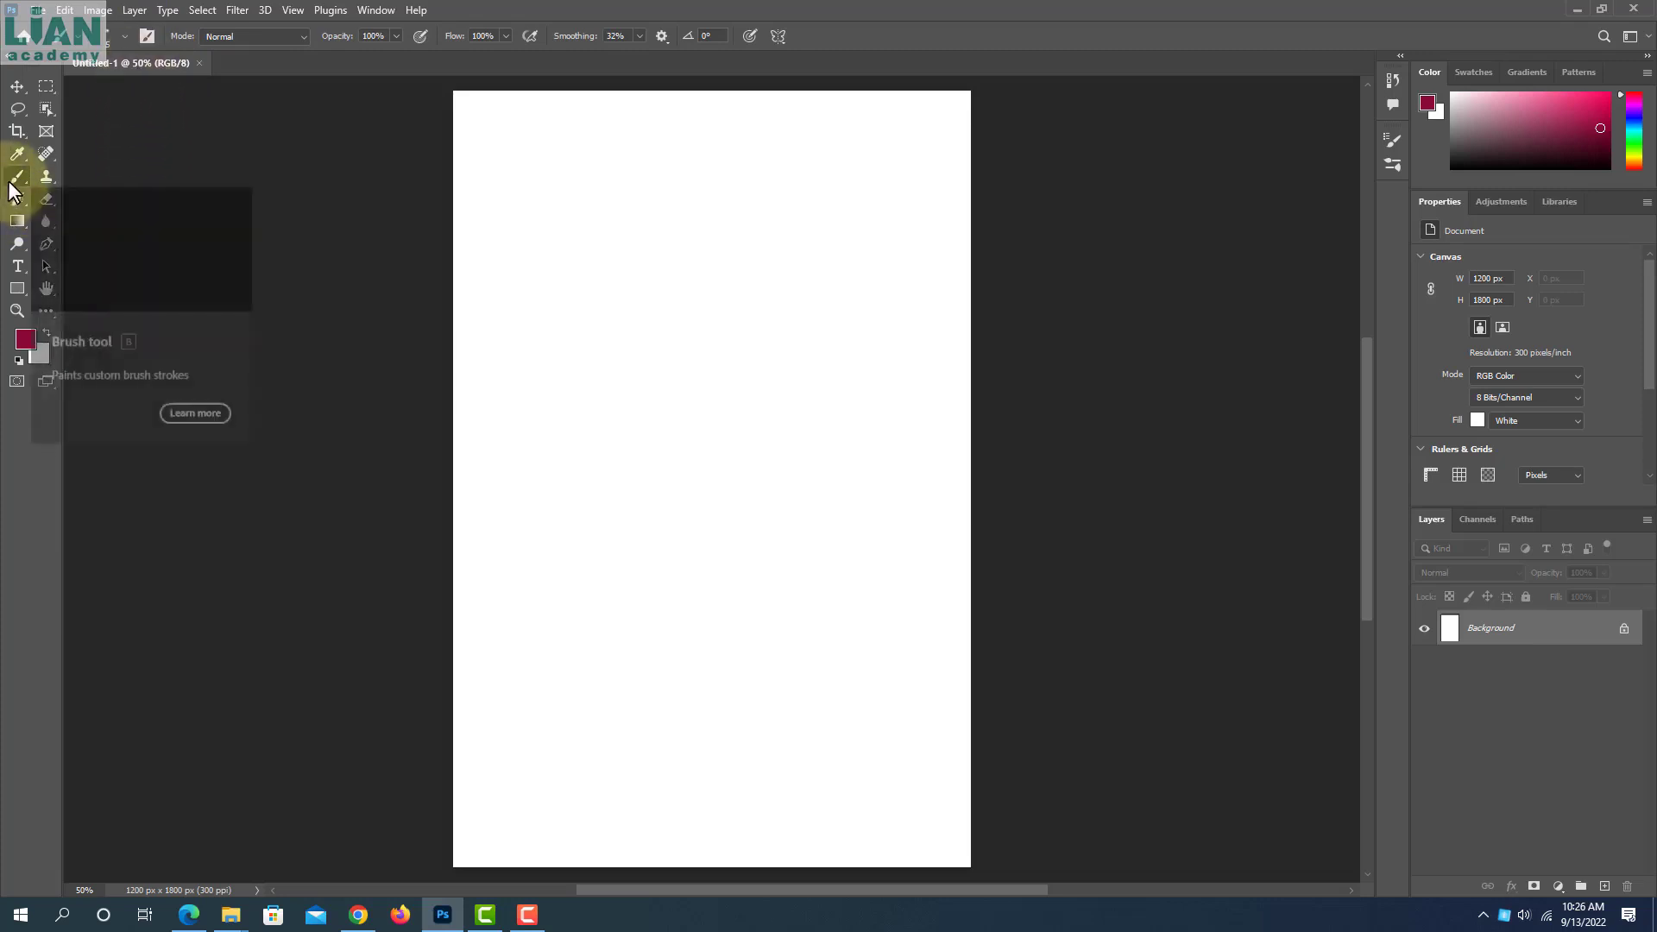
{"action": "left_click", "coordinate": [1605, 887]}
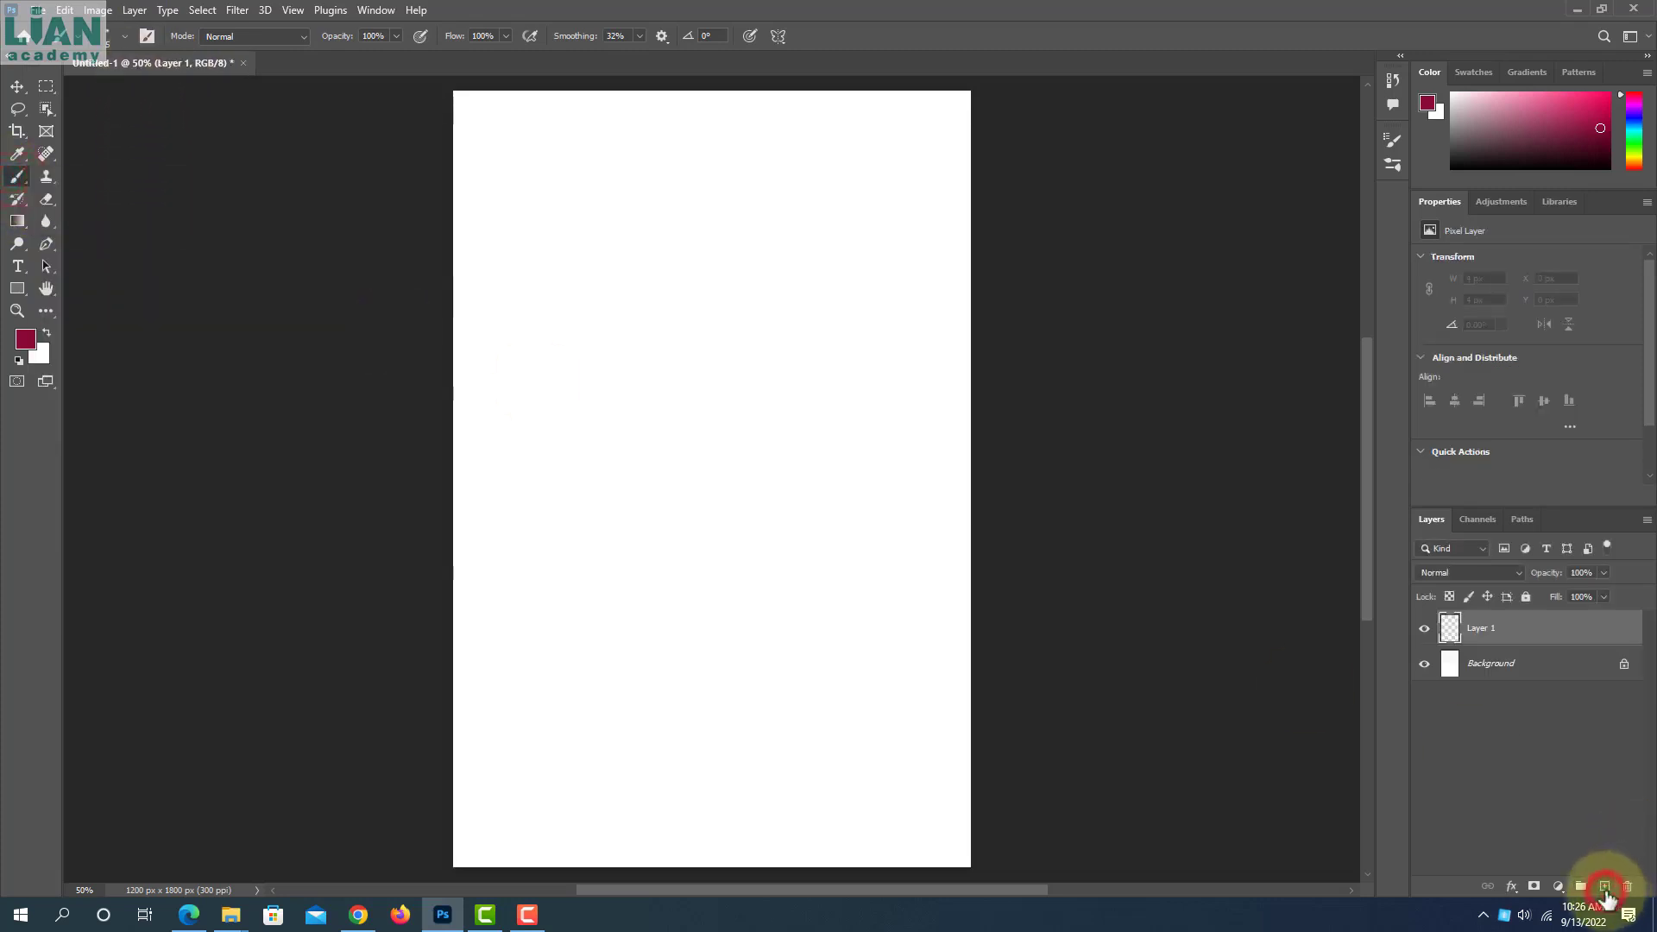
{"action": "left_click", "coordinate": [20, 178]}
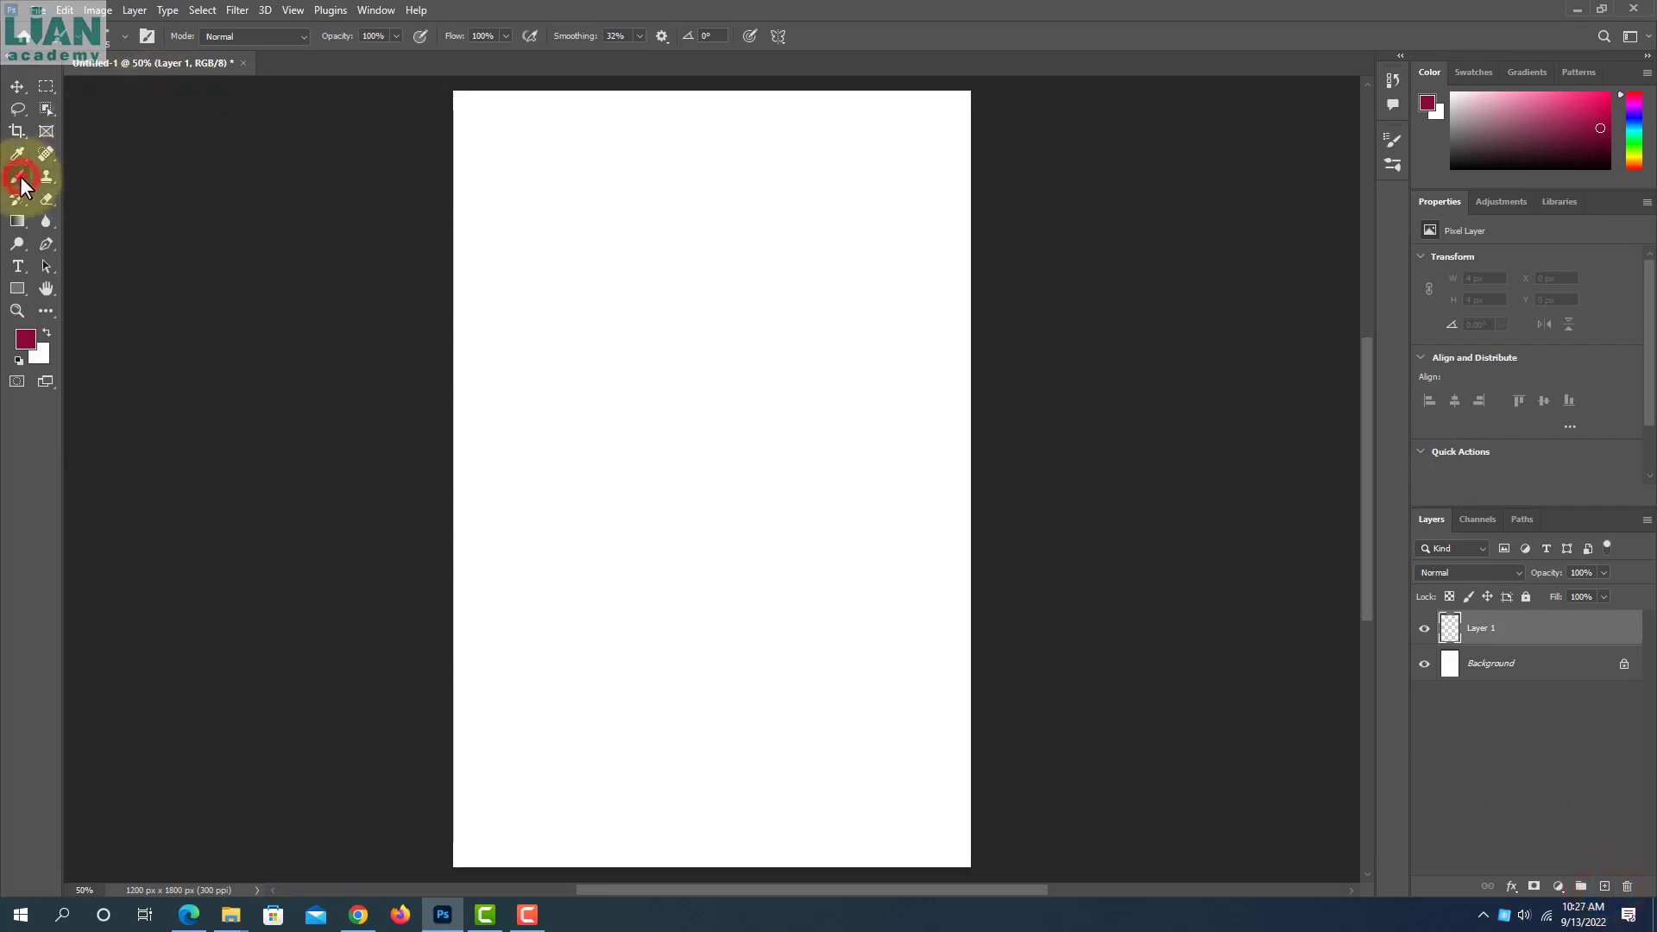
Examine the brush tip settings, the brush preset groups and the additional commands offered for each
{"action": "left_click", "coordinate": [150, 40]}
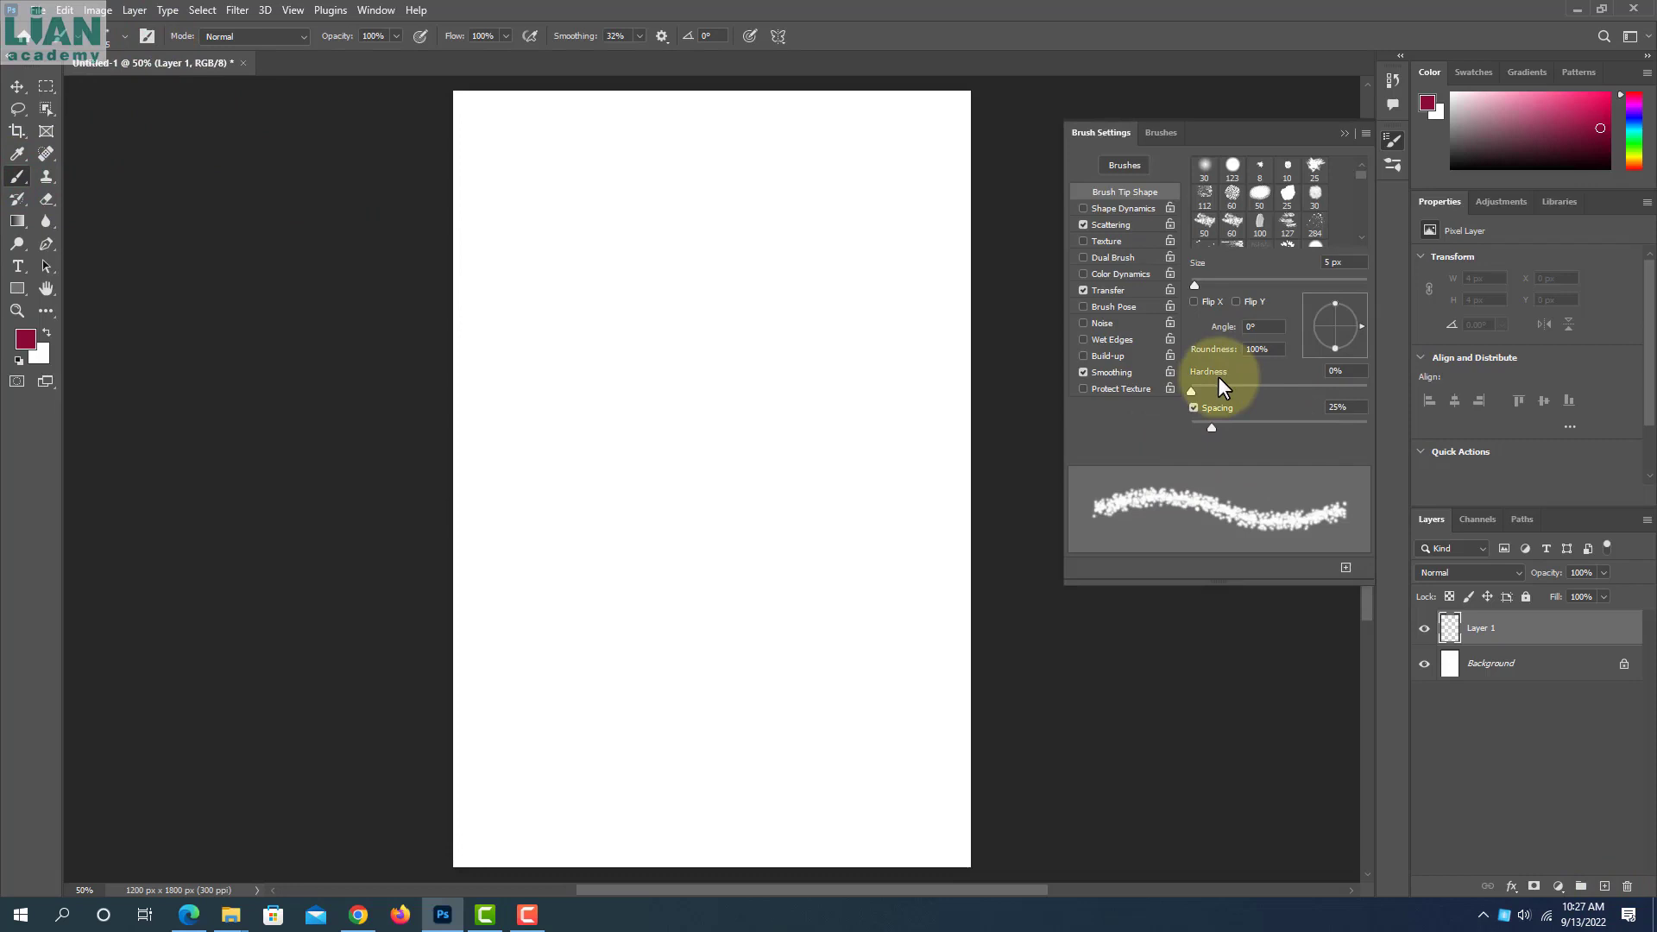
{"action": "left_click", "coordinate": [1365, 134]}
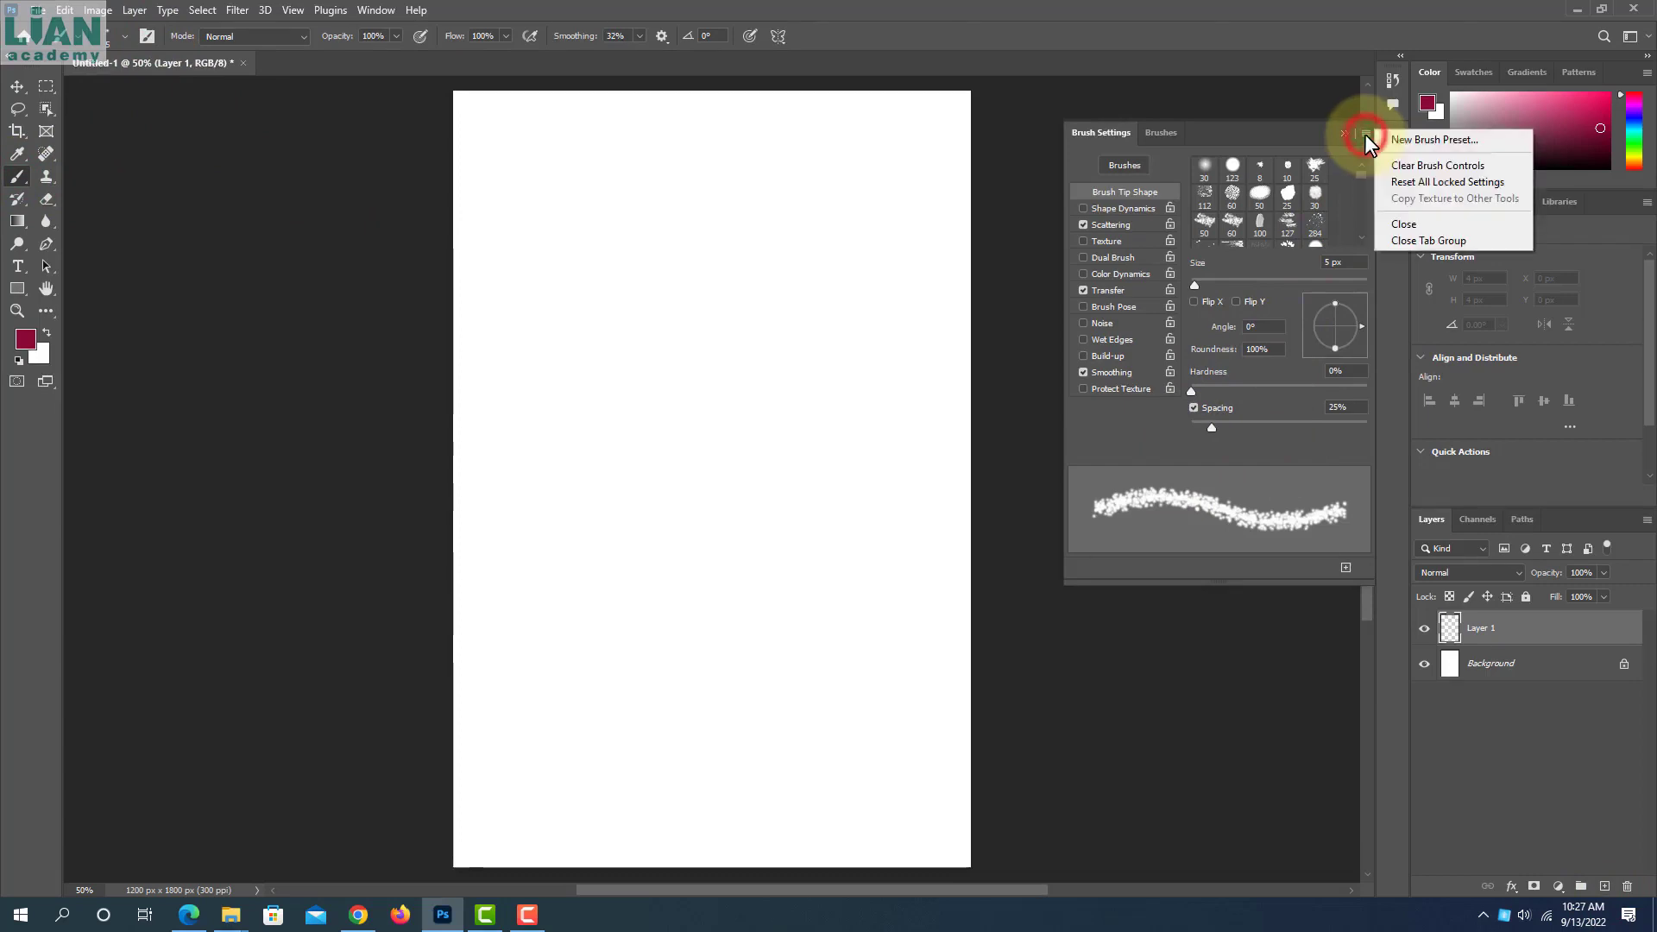
{"action": "left_click", "coordinate": [1294, 133]}
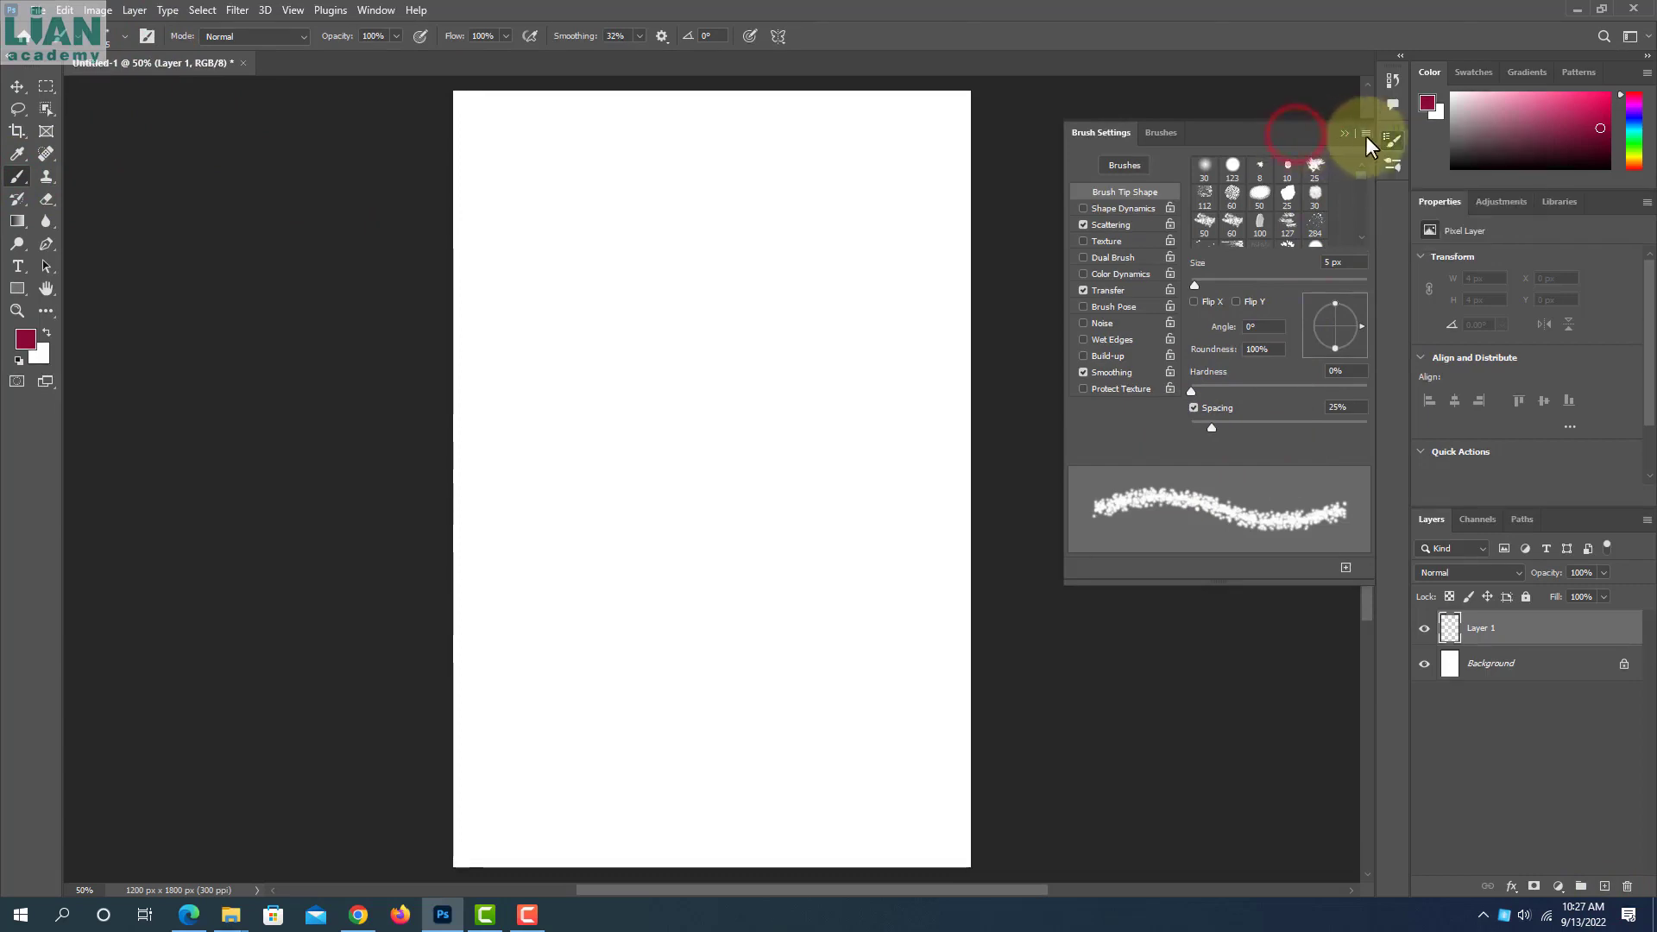
{"action": "left_click", "coordinate": [1365, 136]}
{"action": "left_click", "coordinate": [1270, 130]}
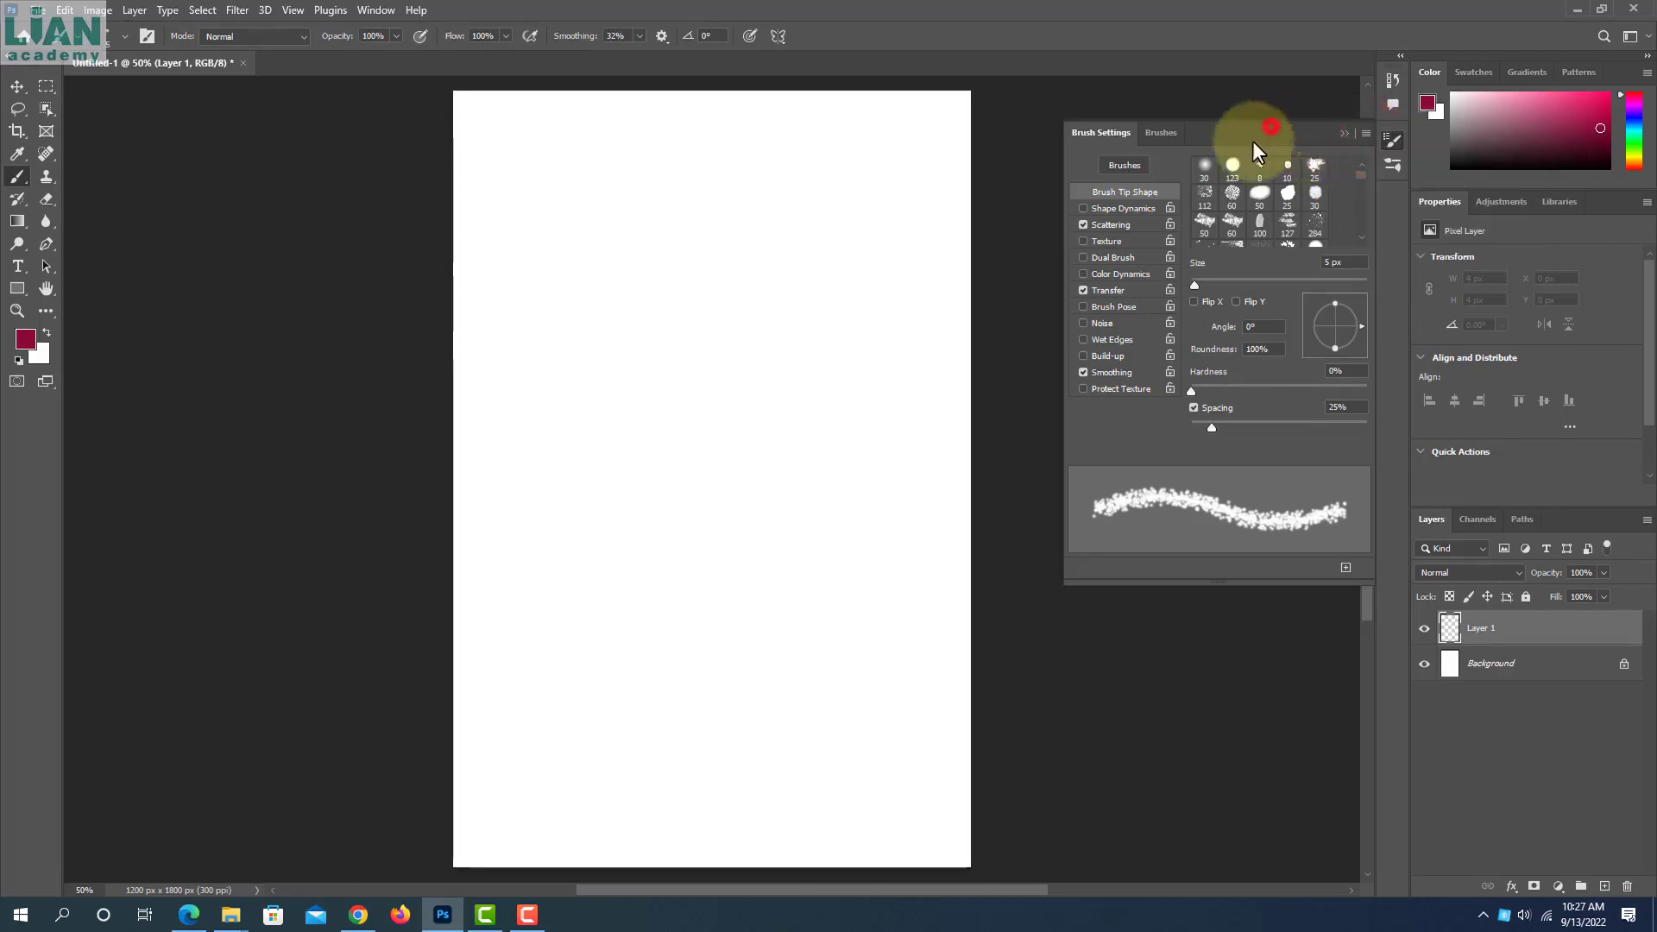
{"action": "left_click", "coordinate": [1163, 135]}
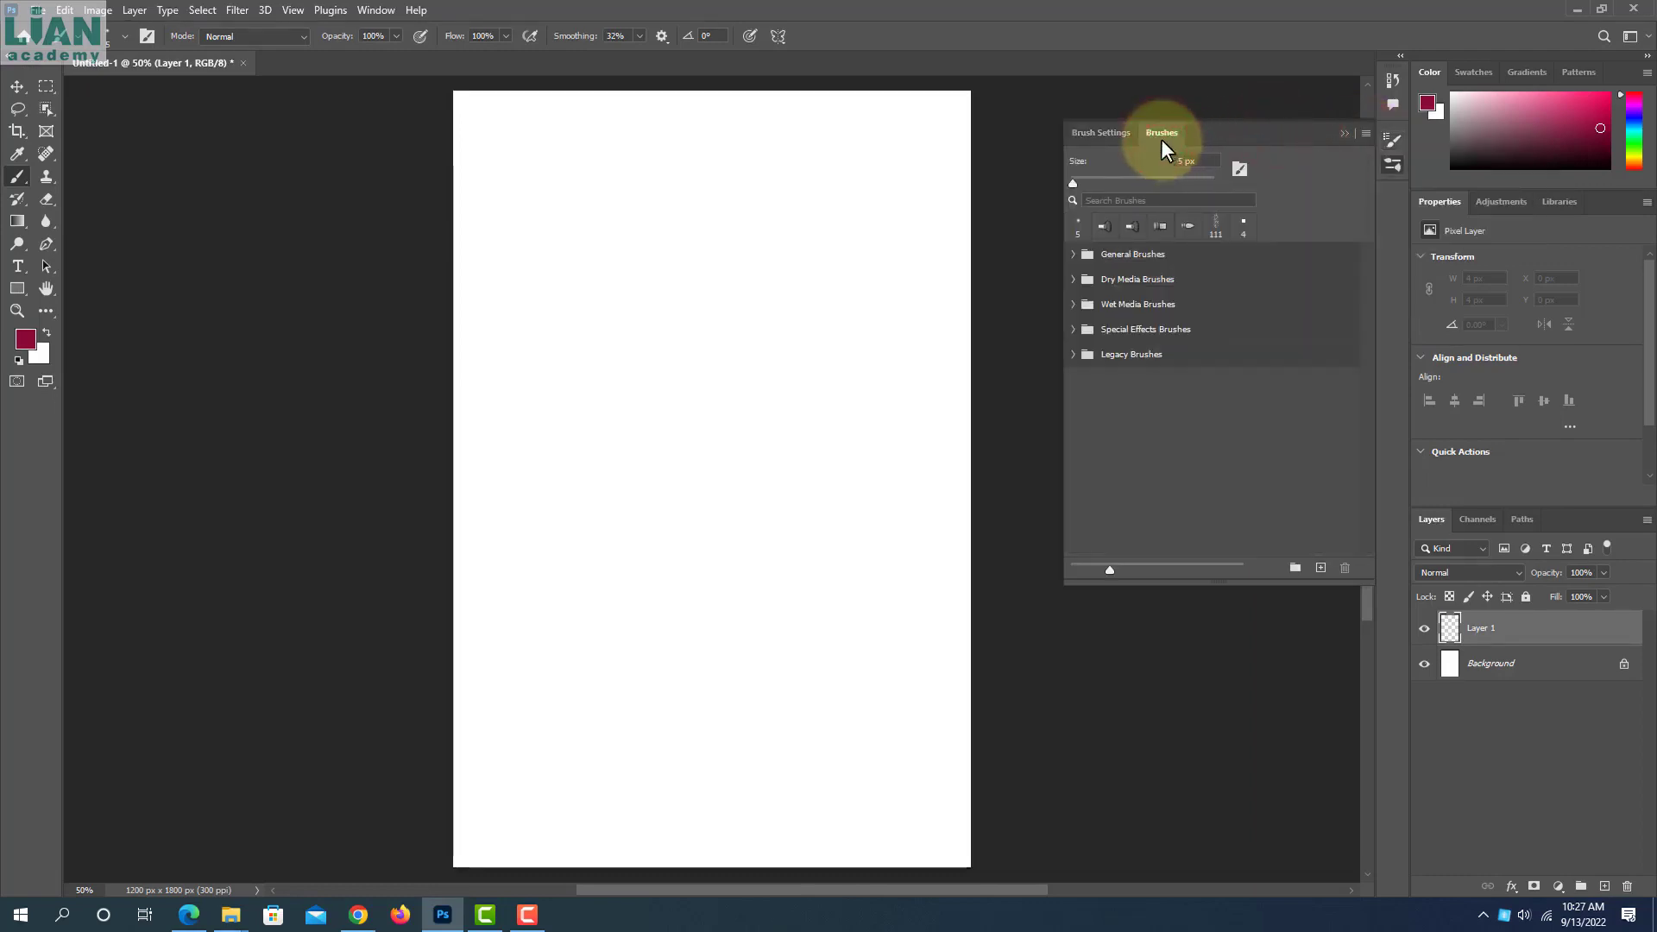
{"action": "left_click", "coordinate": [1365, 135]}
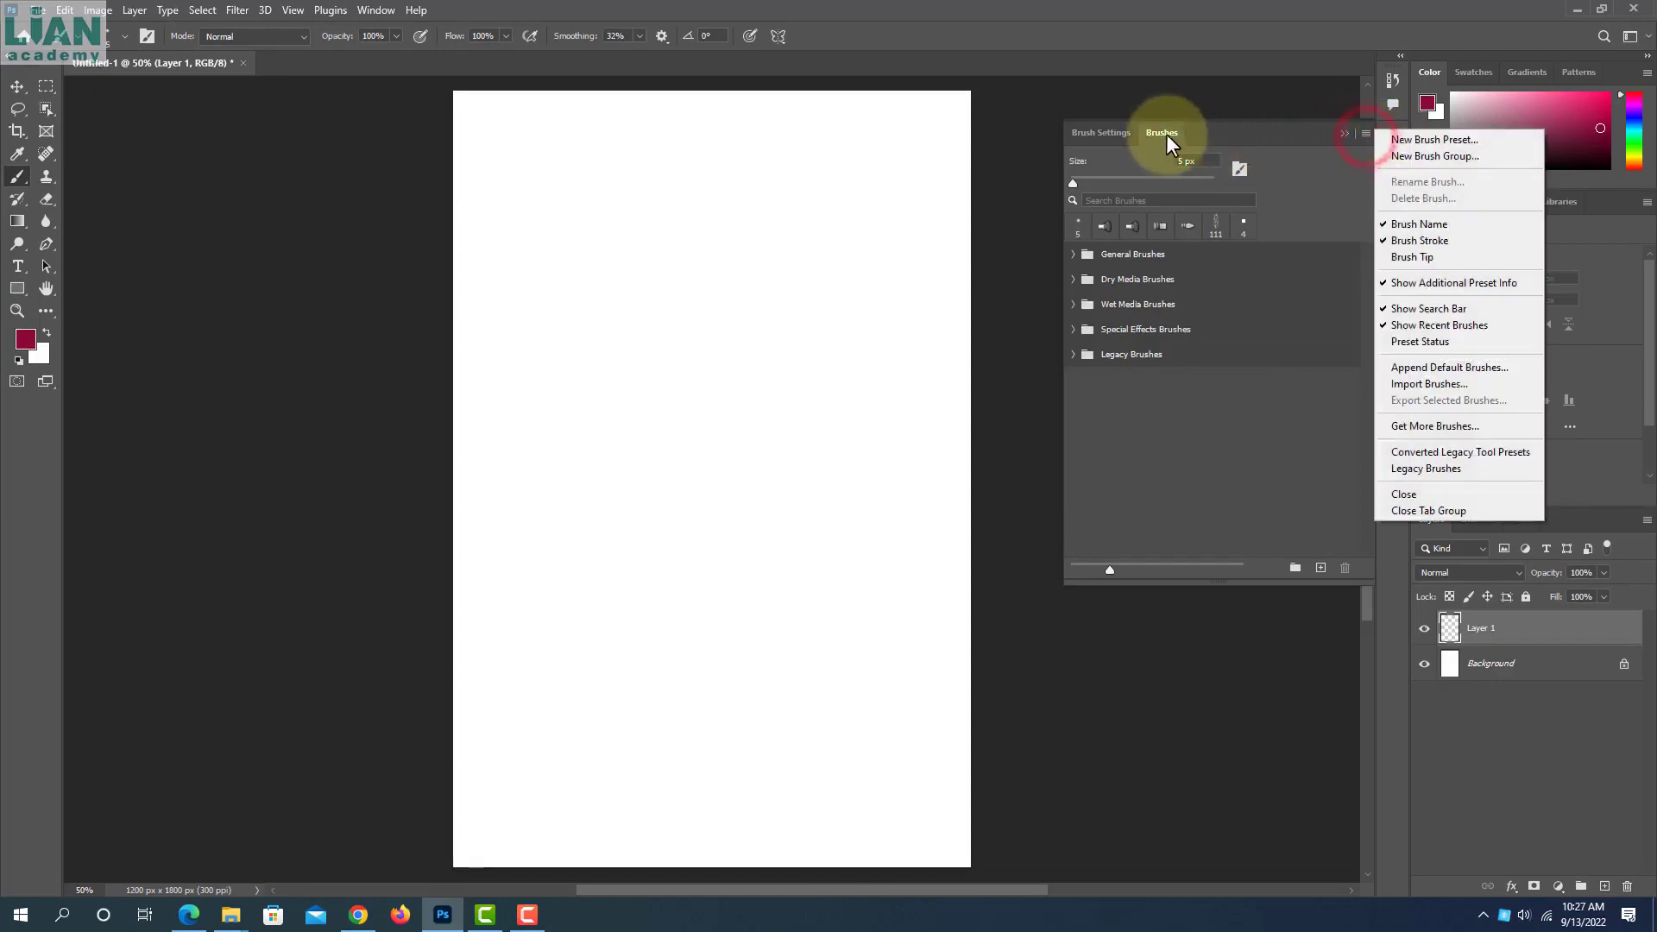
{"action": "left_click", "coordinate": [1087, 131]}
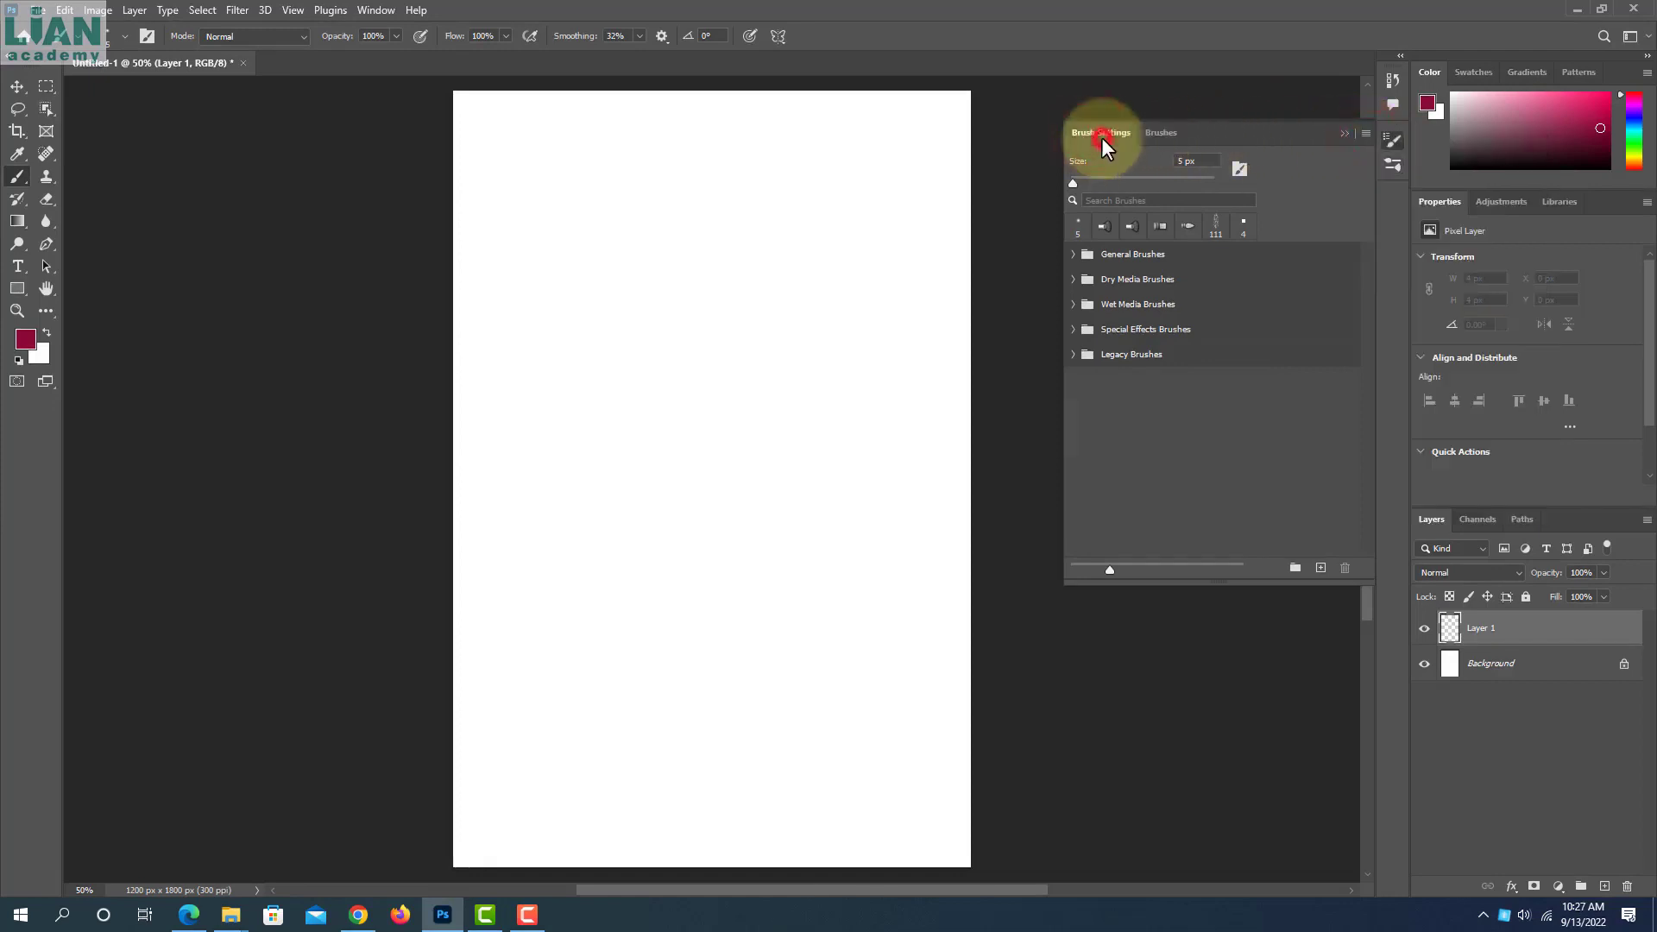
{"action": "left_click", "coordinate": [1101, 137]}
{"action": "left_click", "coordinate": [1156, 137]}
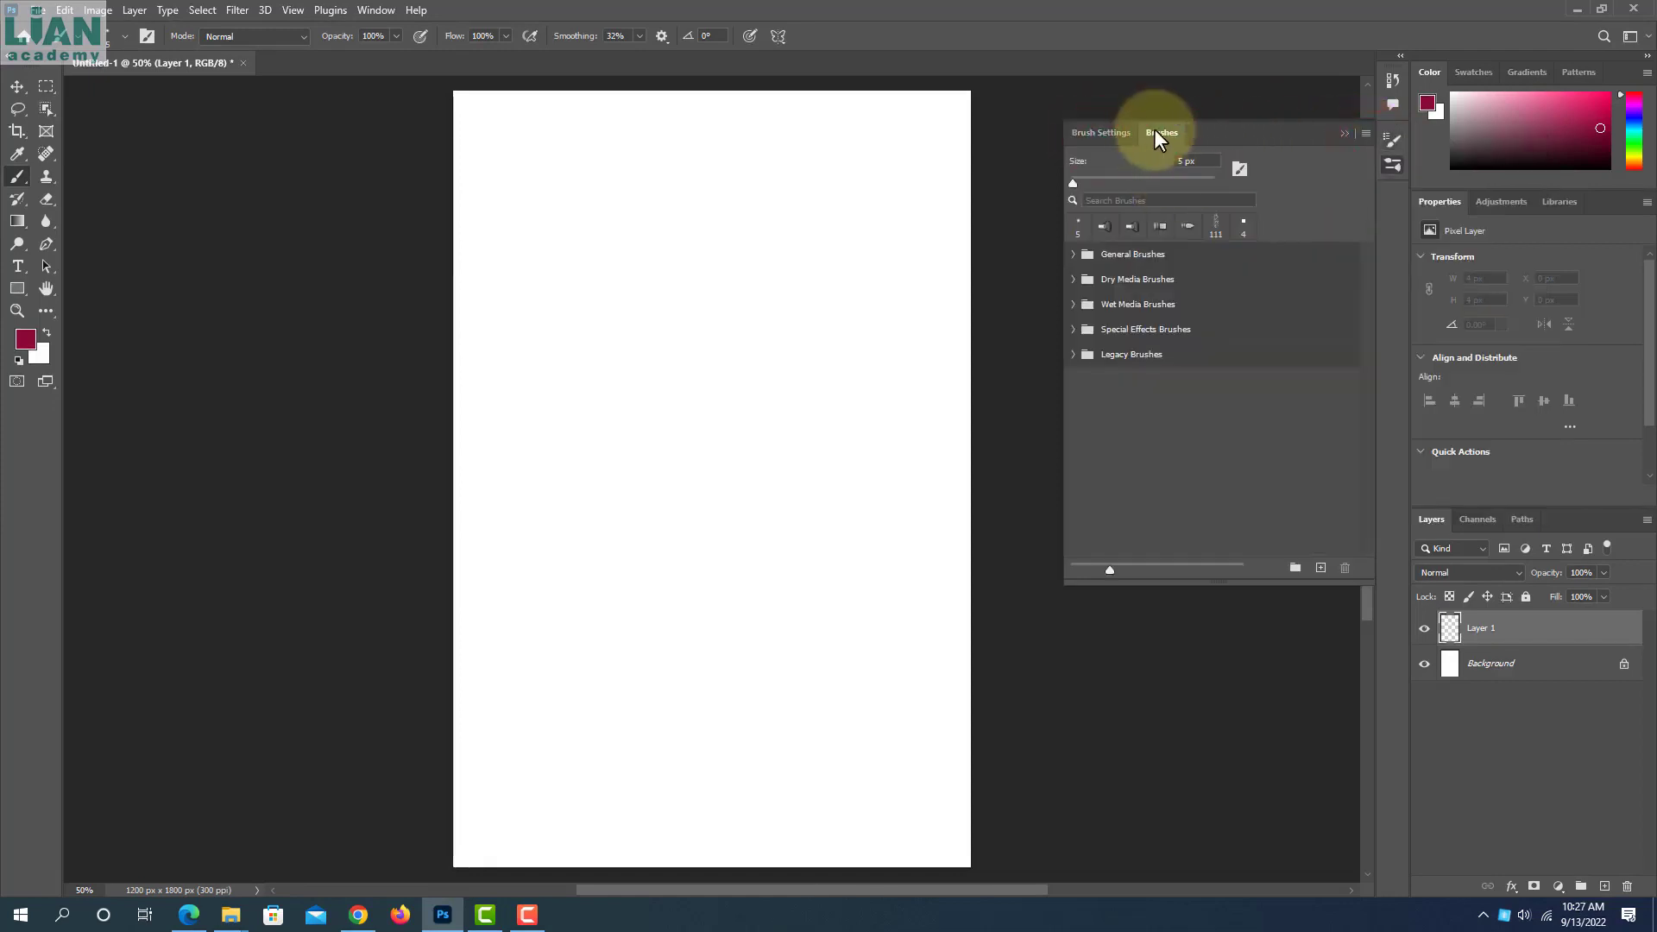
{"action": "left_click", "coordinate": [1153, 128]}
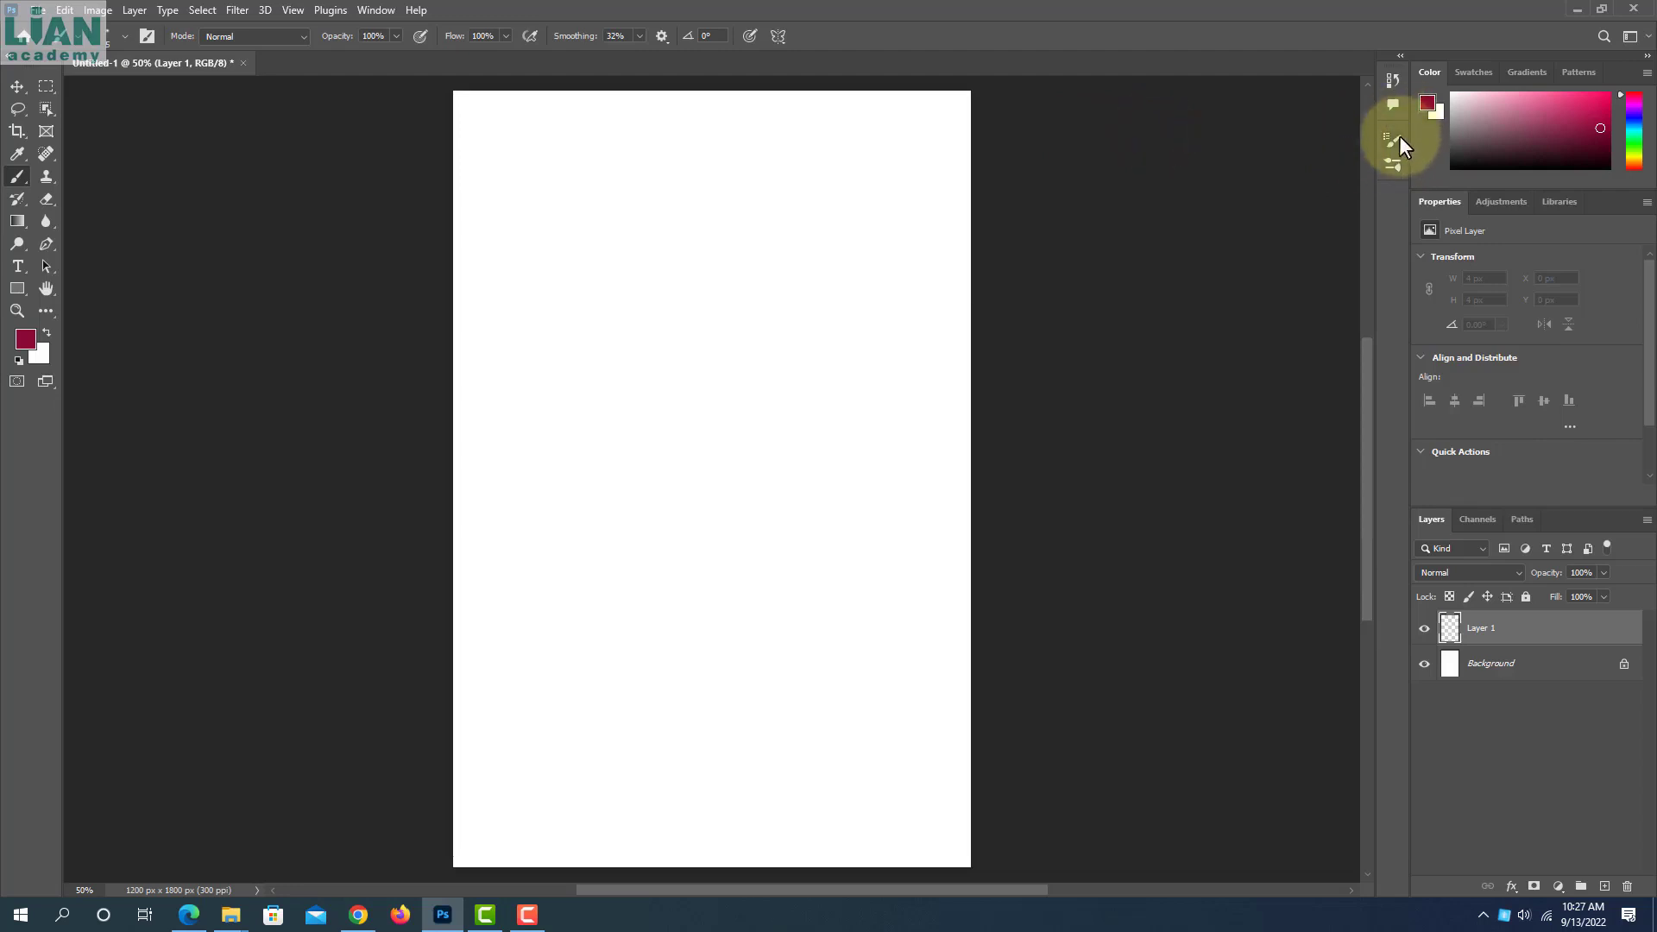
Import the Brushes ABR file from Desktop > 1000-Brushes > Part-1 > Christmas 3 into the brush presets
{"action": "left_click", "coordinate": [1400, 137]}
{"action": "left_click", "coordinate": [1160, 133]}
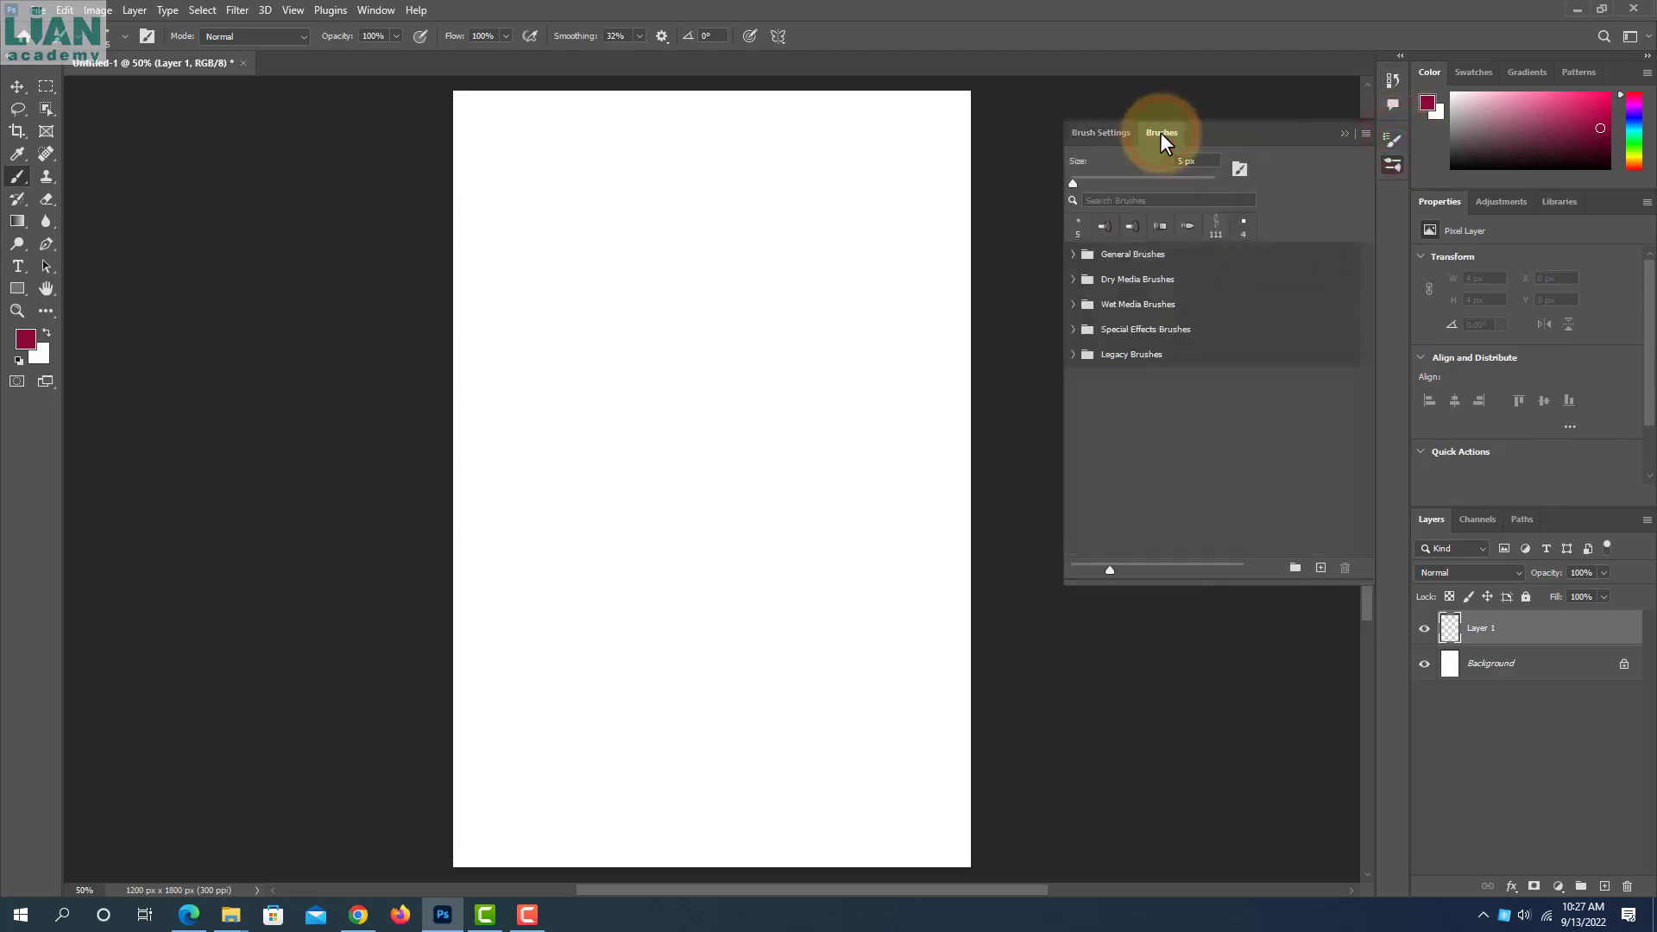
{"action": "left_click", "coordinate": [1367, 134]}
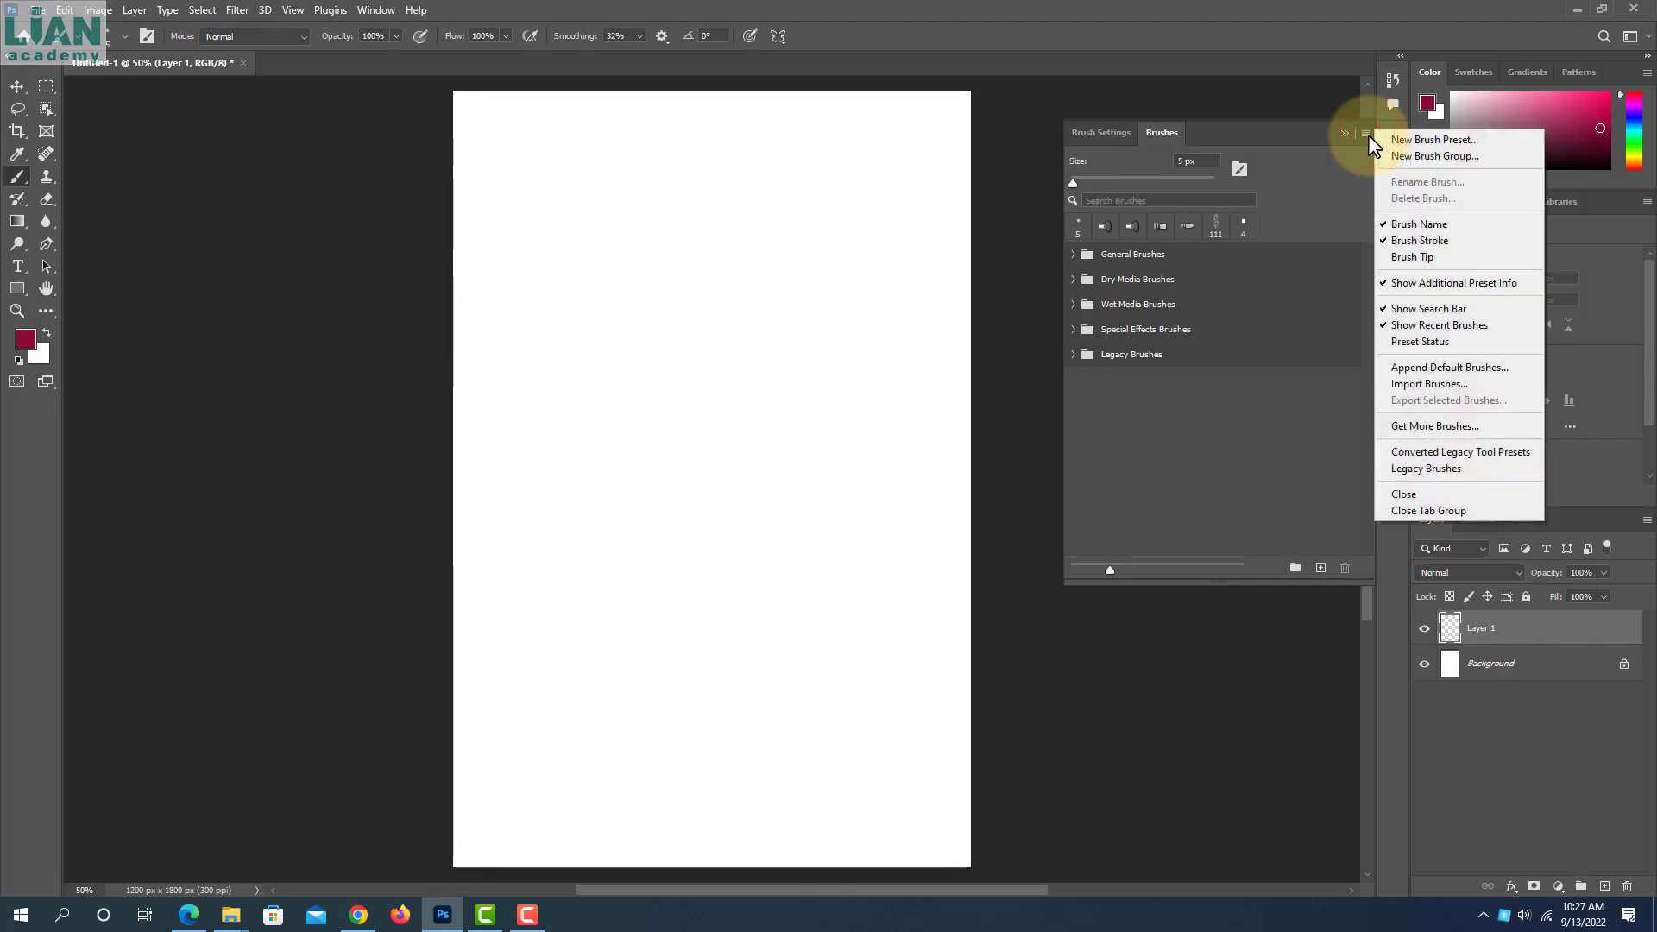
{"action": "left_click", "coordinate": [1465, 385]}
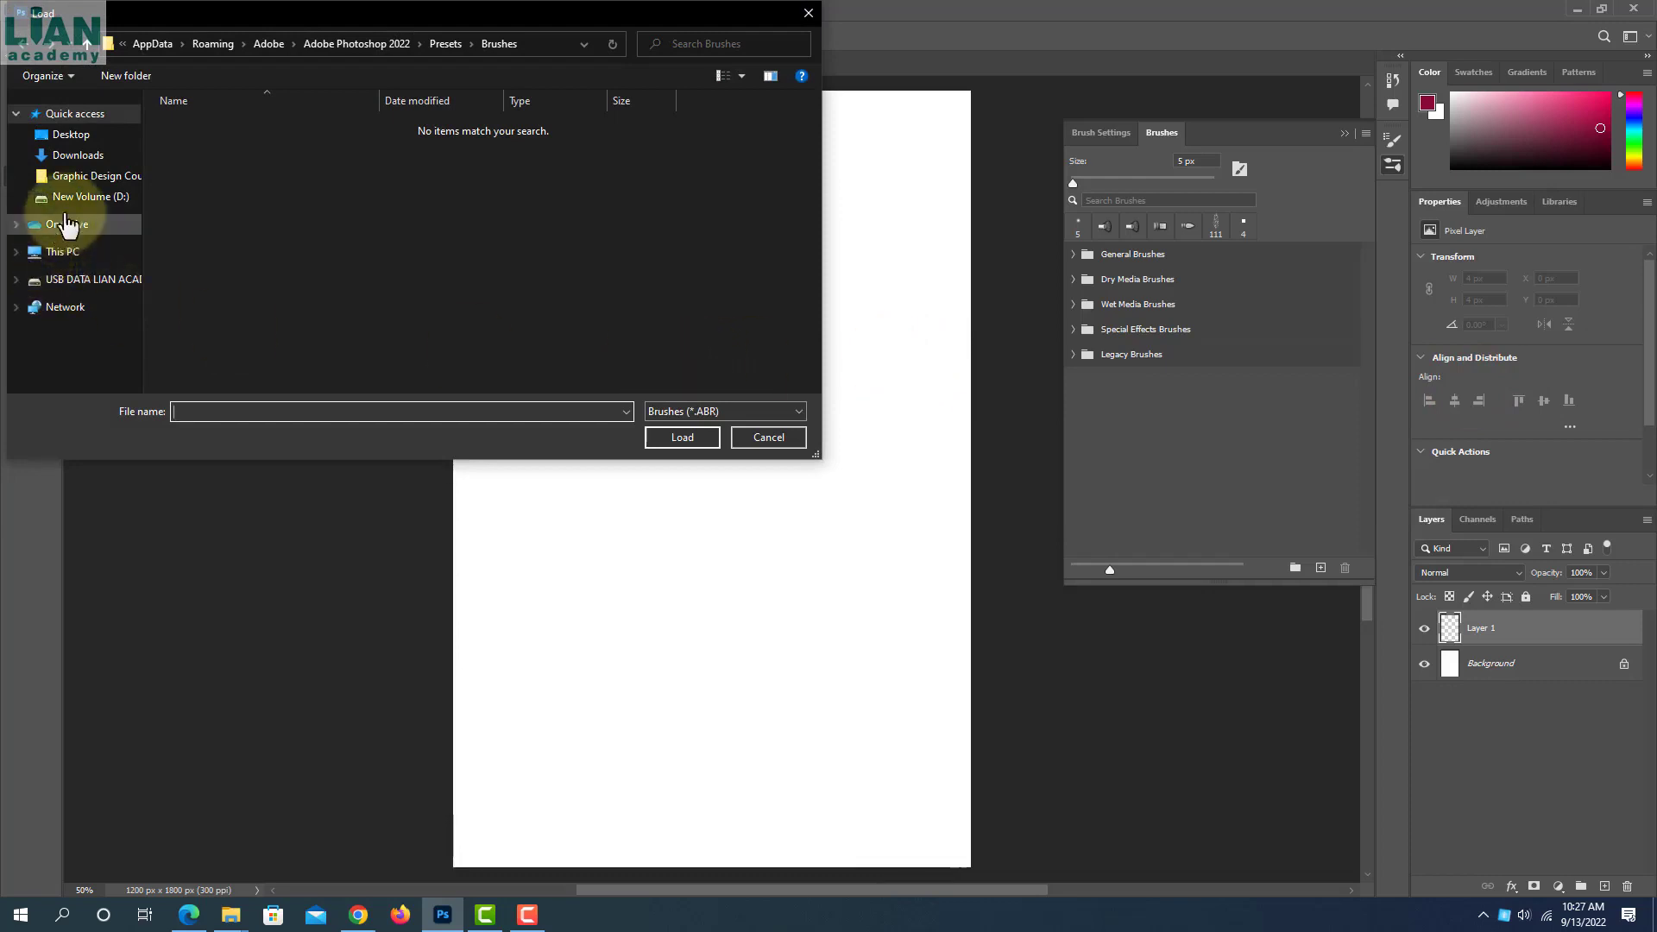
{"action": "left_click", "coordinate": [73, 136]}
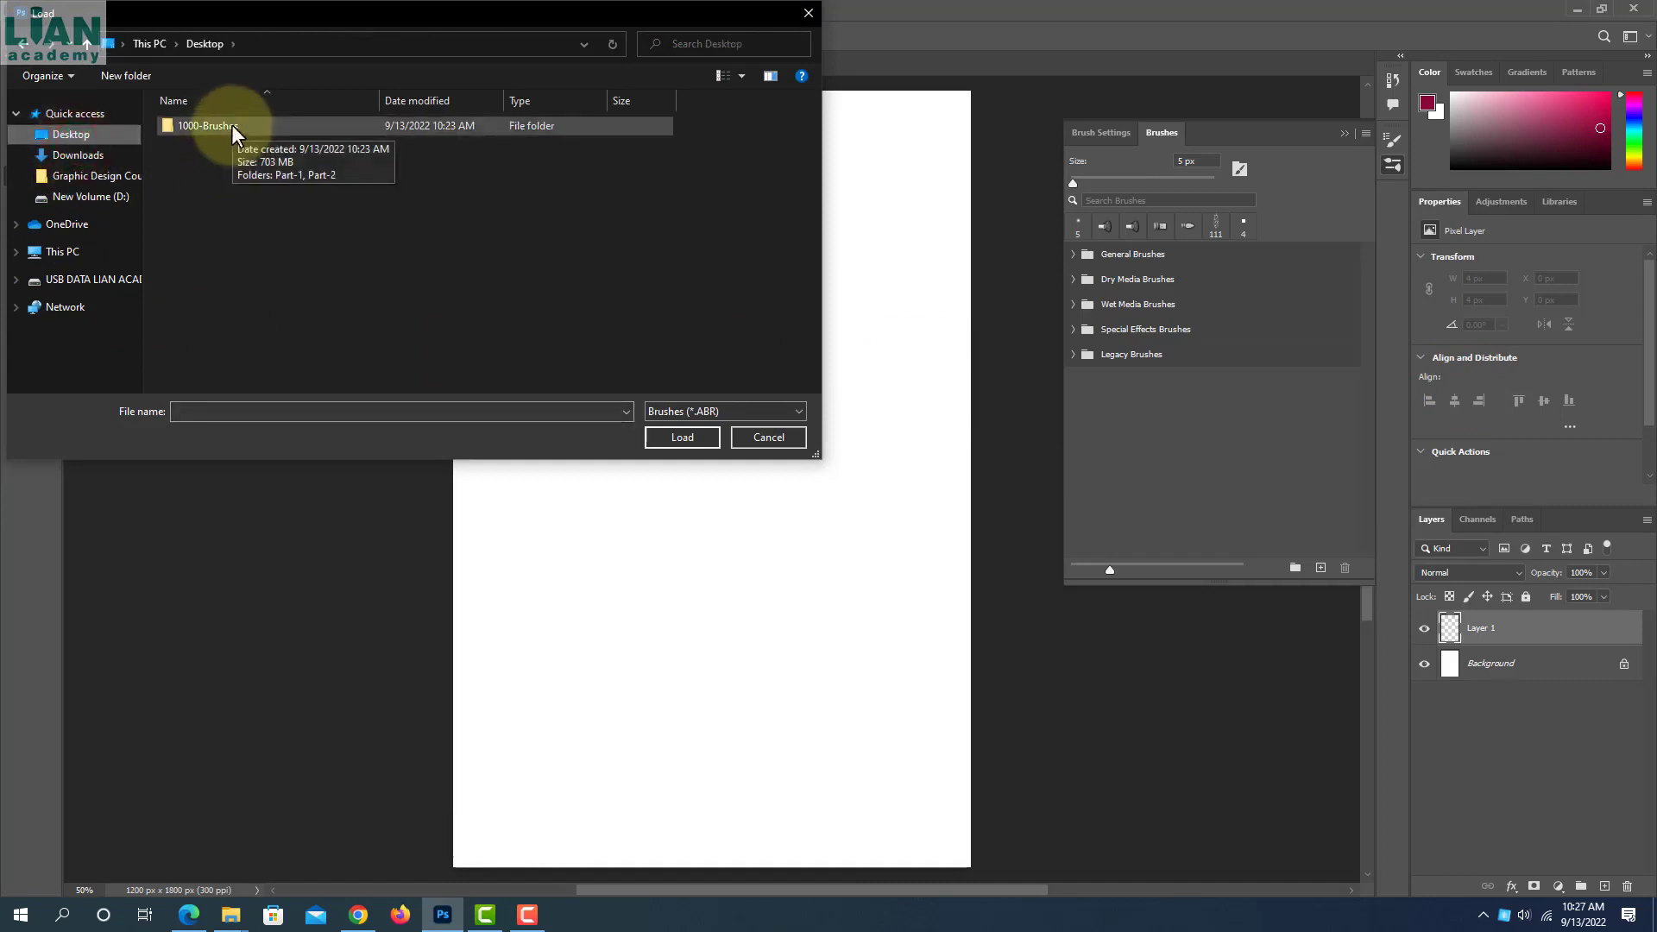
{"action": "double_click", "coordinate": [231, 125]}
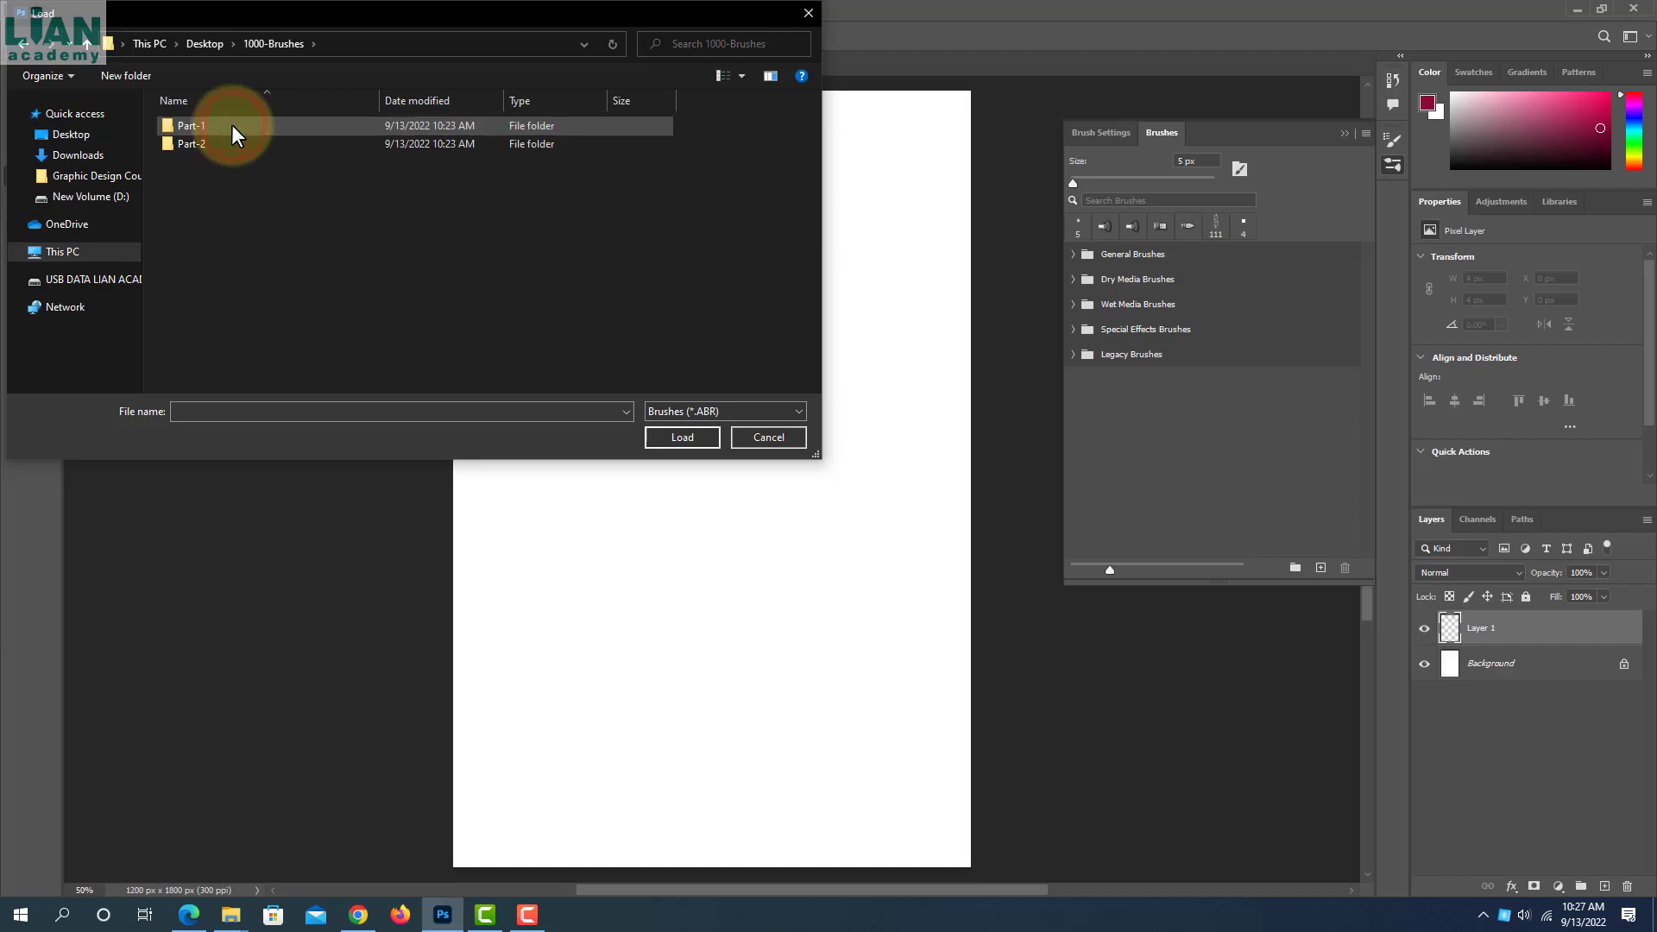
{"action": "double_click", "coordinate": [231, 125]}
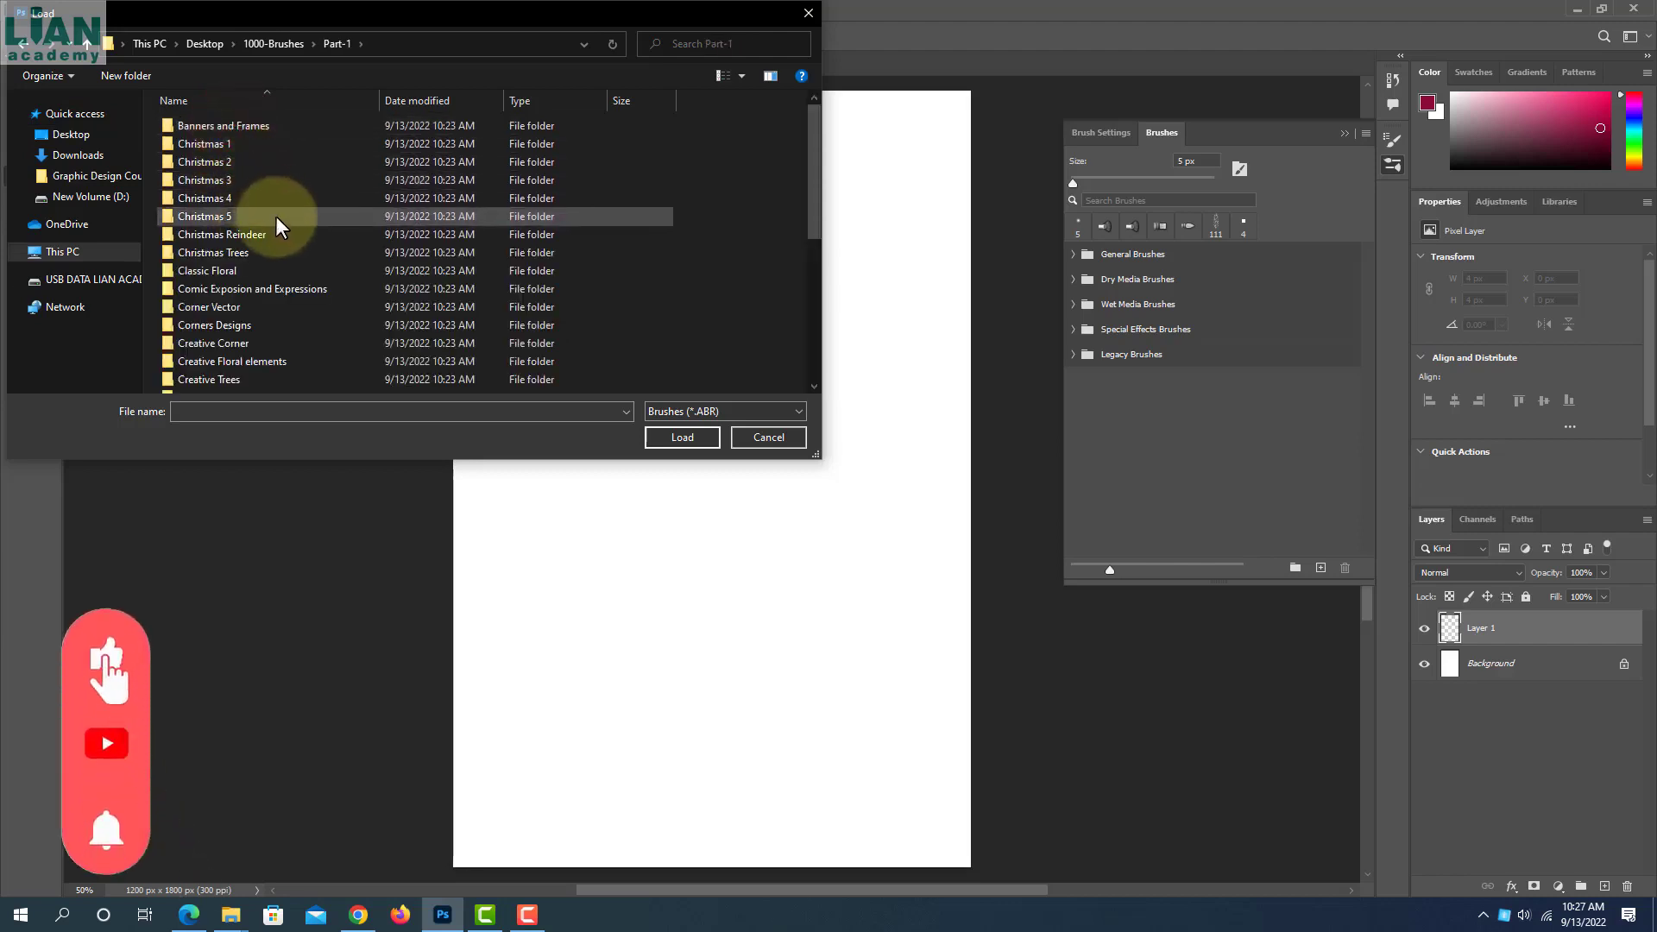
{"action": "double_click", "coordinate": [226, 178]}
{"action": "left_click", "coordinate": [183, 149]}
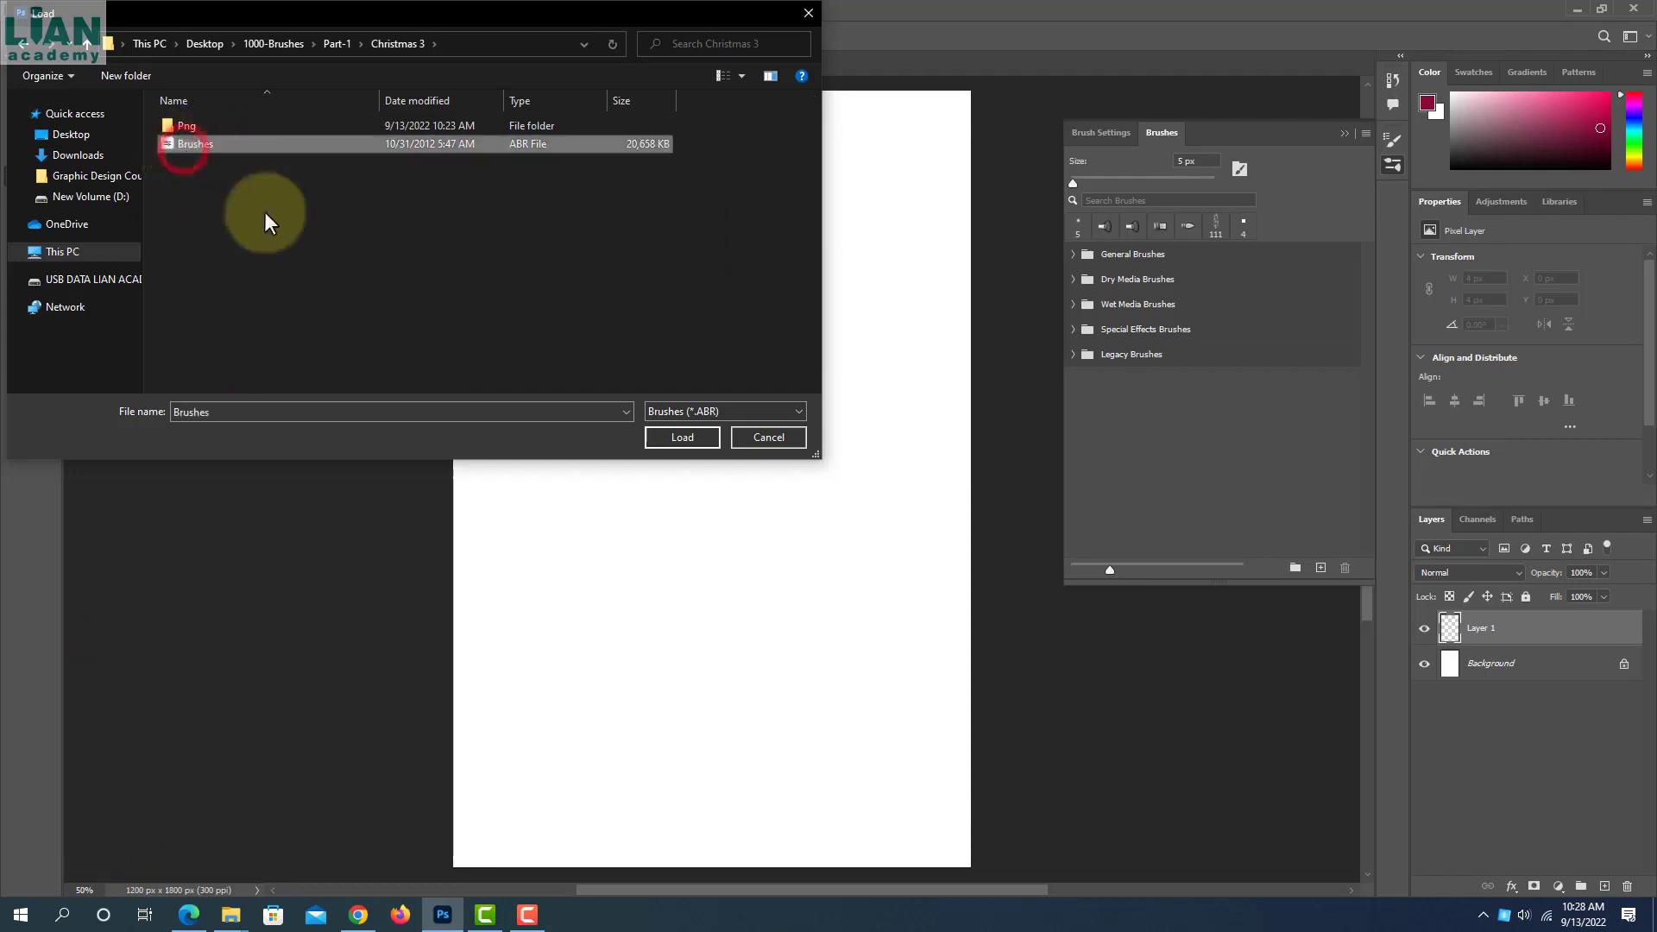
{"action": "left_click", "coordinate": [173, 142]}
{"action": "left_click", "coordinate": [680, 437]}
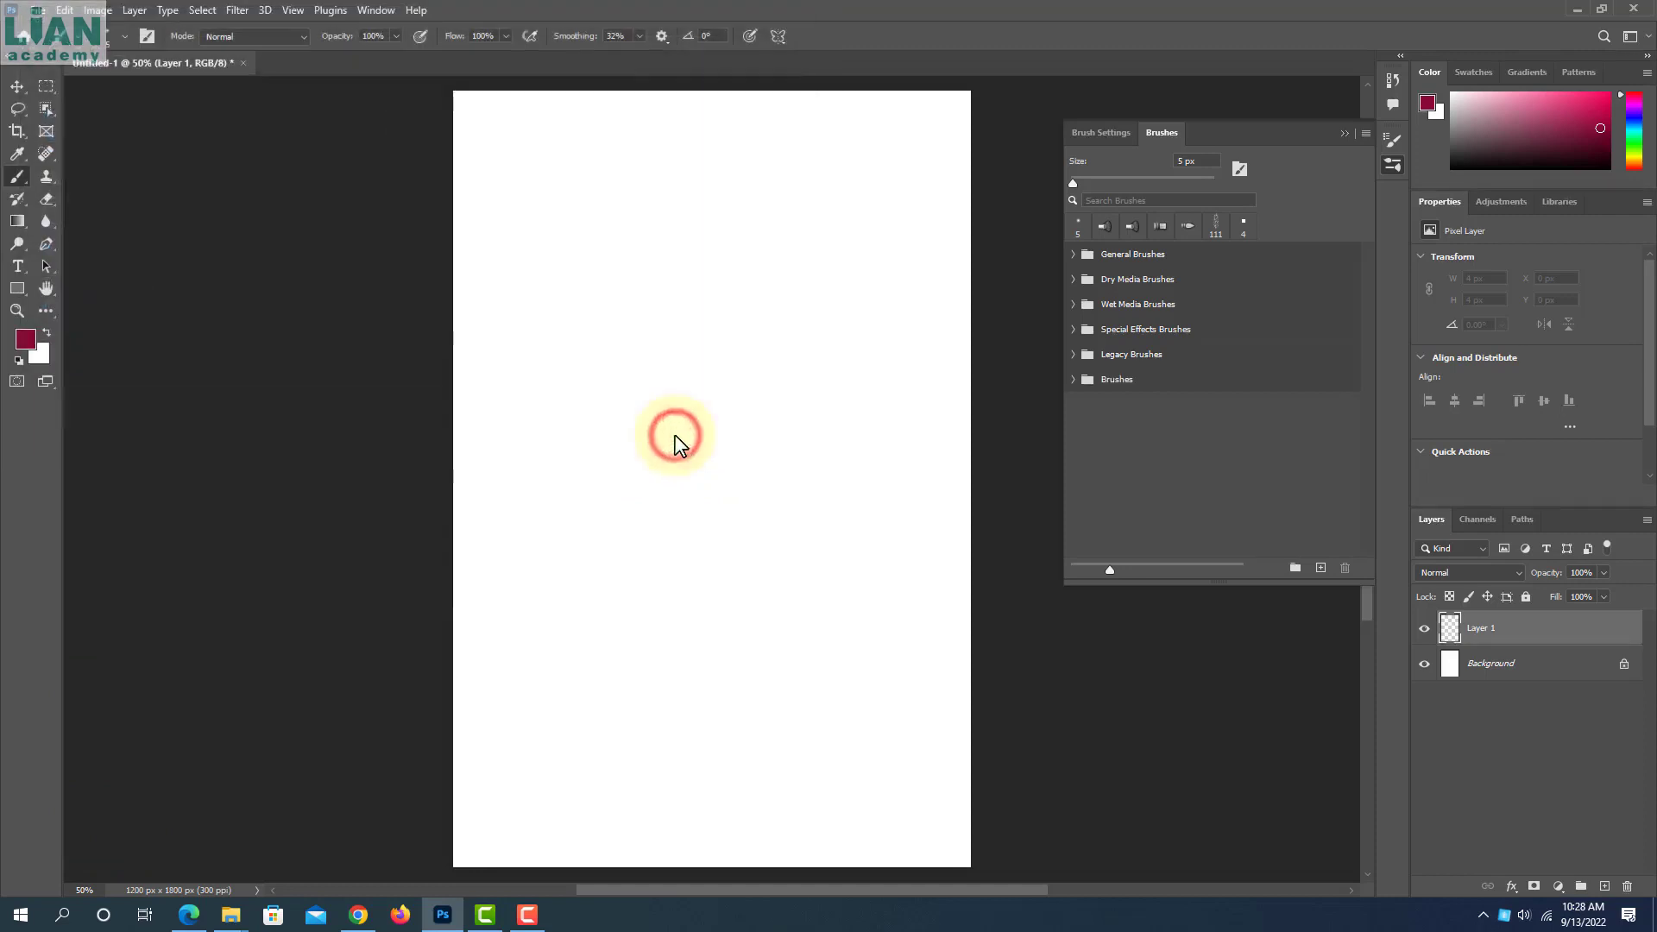
Rename the imported brush preset group to Christmas
{"action": "double_click", "coordinate": [1114, 382]}
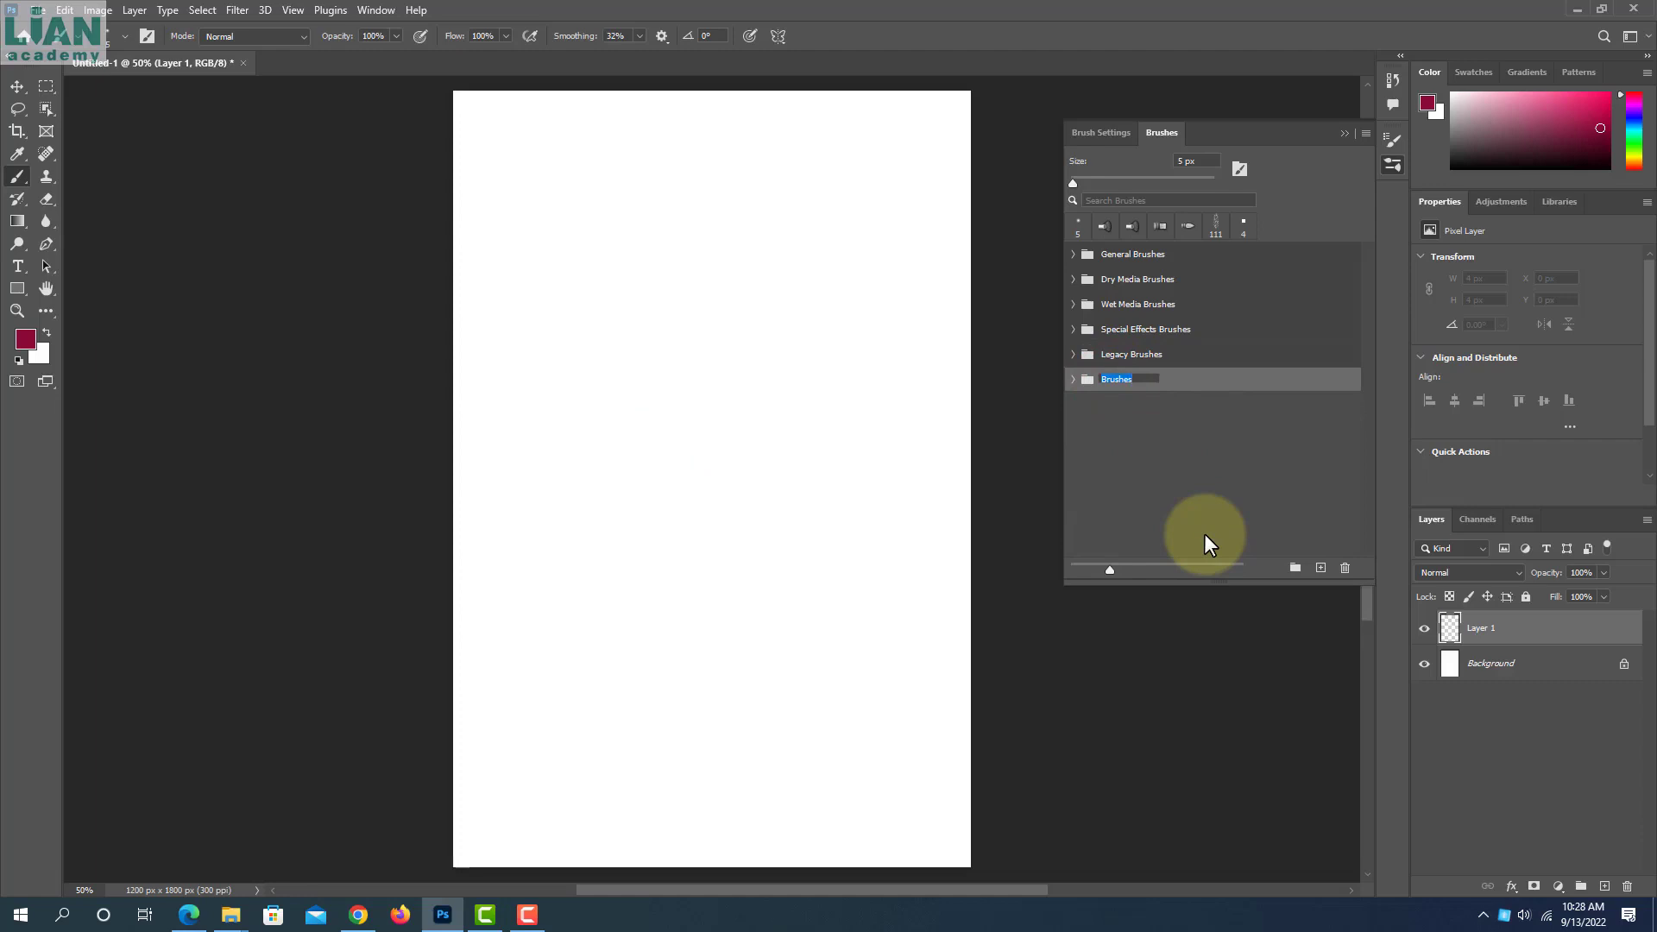
{"action": "type", "text": "Christmas"}
{"action": "key", "text": "Return"}
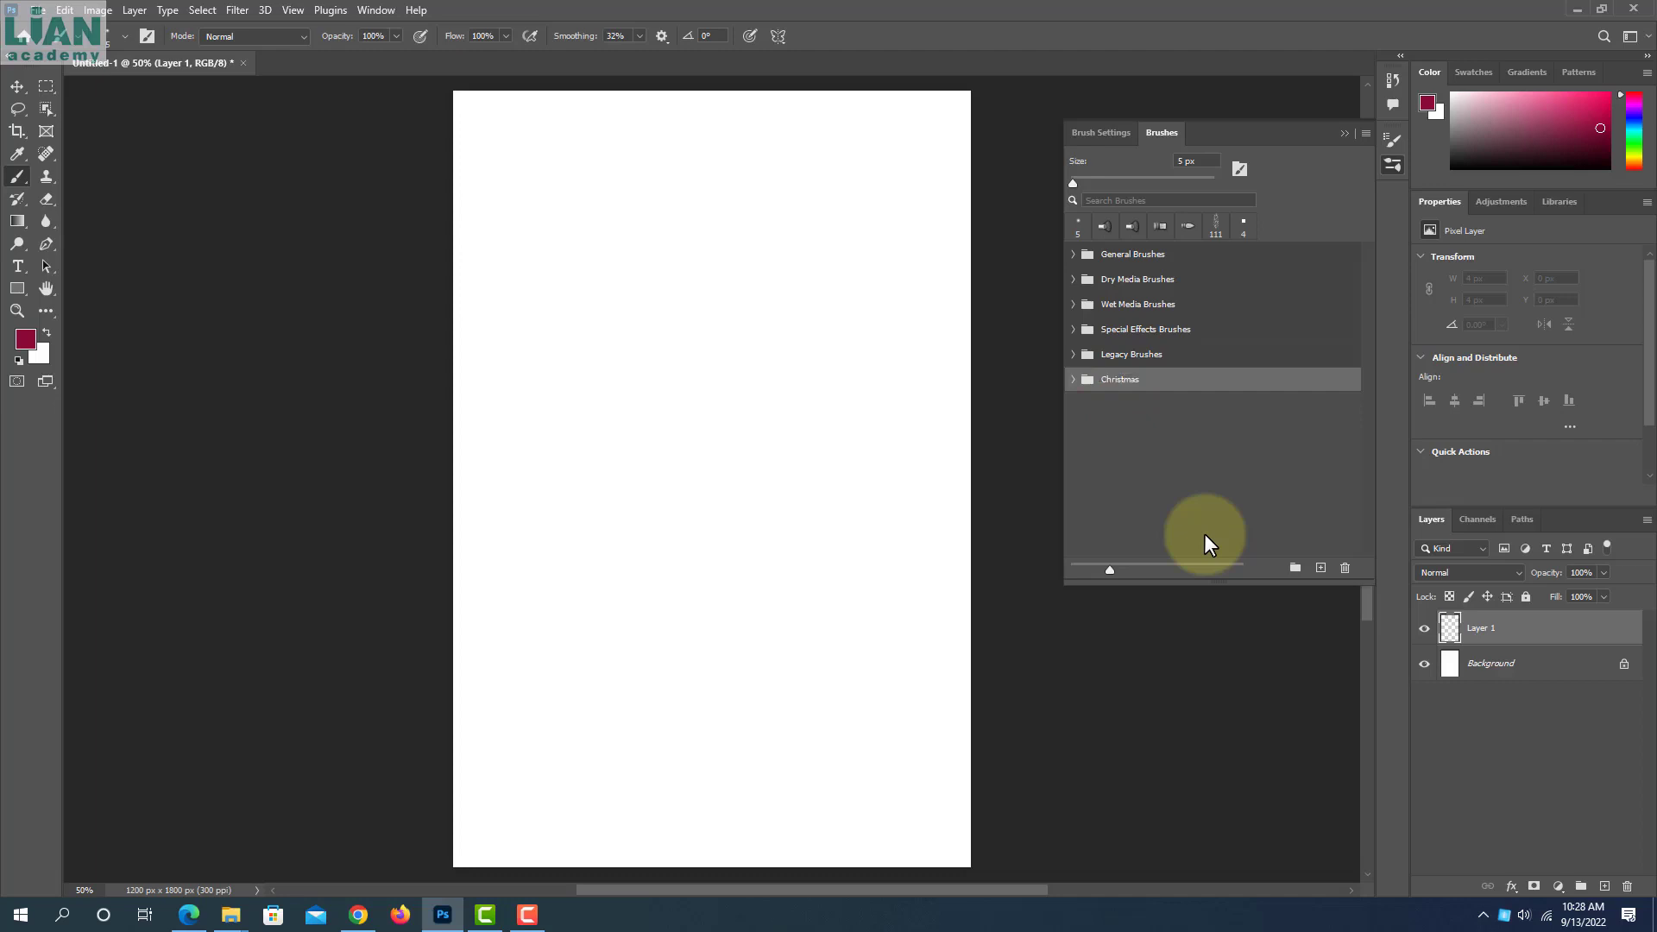
Expand the Christmas group, choose the 47.png brush and reduce its size to 400 px
{"action": "left_click", "coordinate": [1074, 381]}
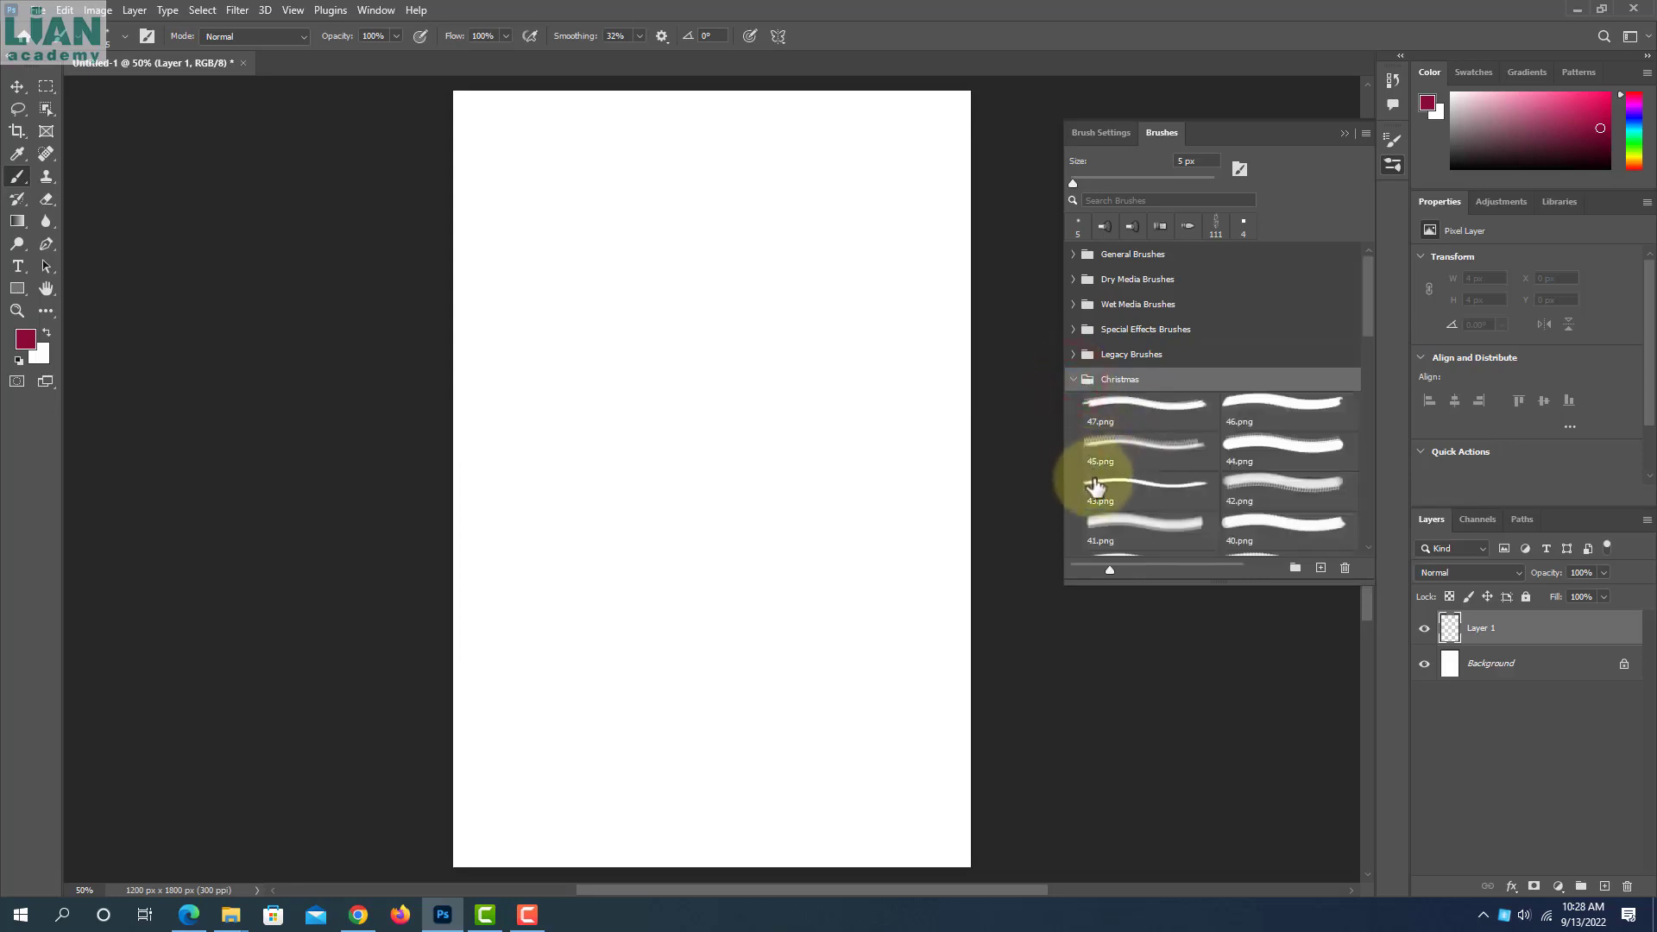
{"action": "left_click", "coordinate": [1148, 421]}
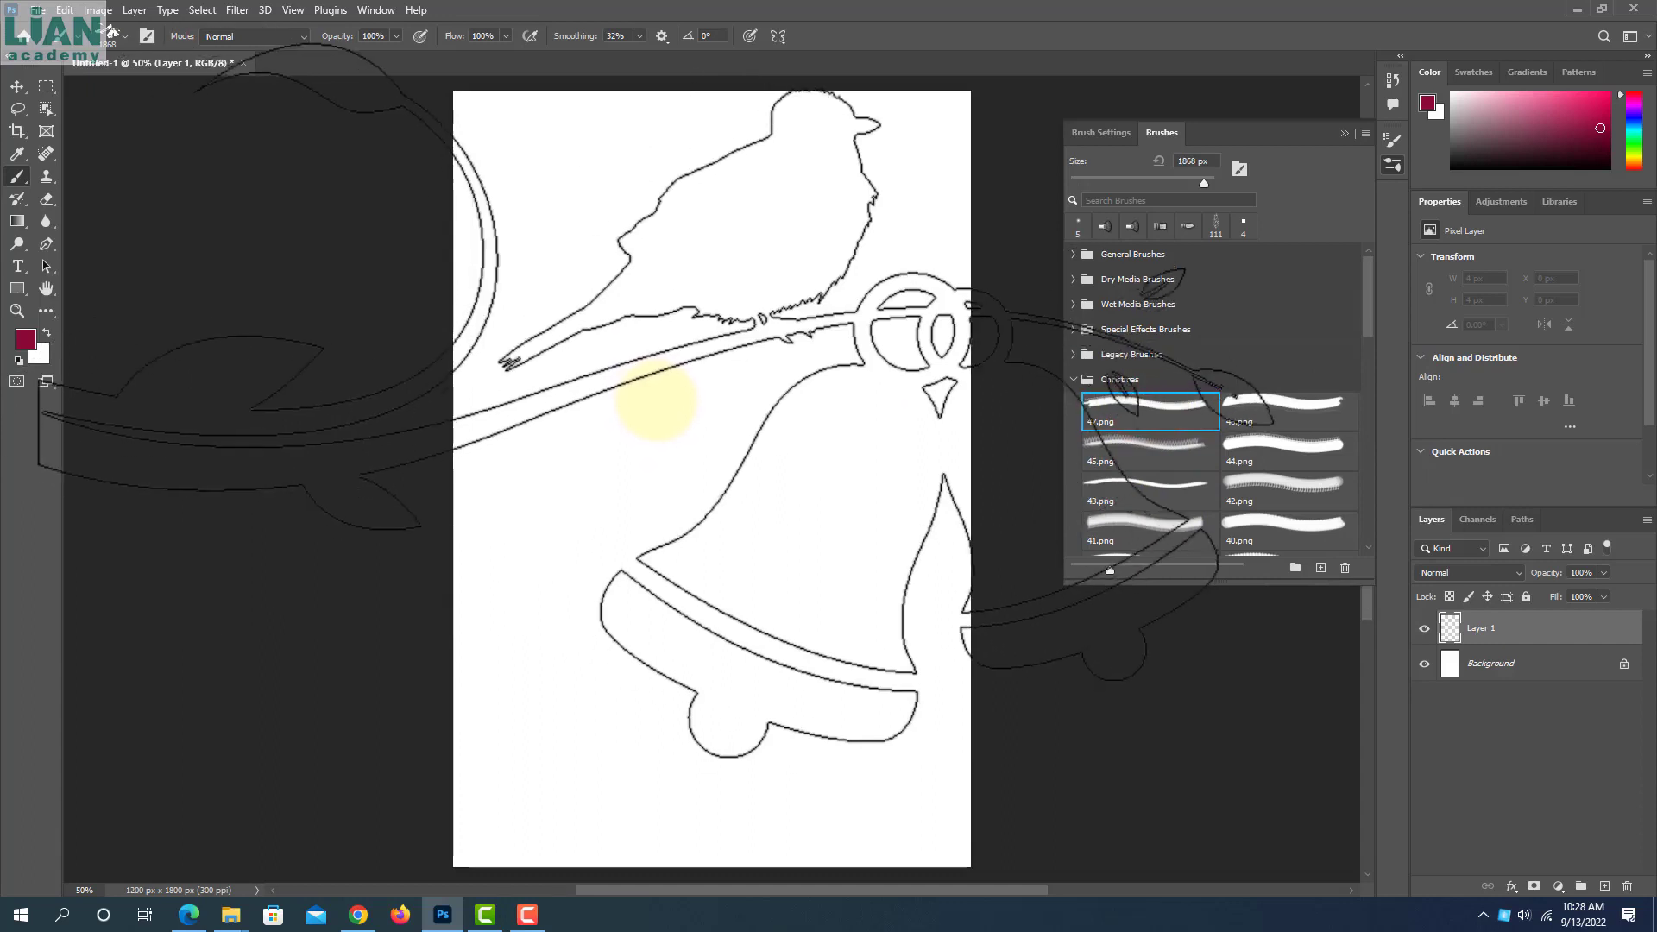
{"action": "key", "text": "bracketleft"}
{"action": "key", "text": "bracketleft"}
{"action": "key", "text": "bracketleft"}
{"action": "key", "text": "bracketleft"}
{"action": "key", "text": "bracketleft"}
{"action": "key", "text": "bracketleft"}
{"action": "key", "text": "bracketleft"}
{"action": "key", "text": "bracketleft"}
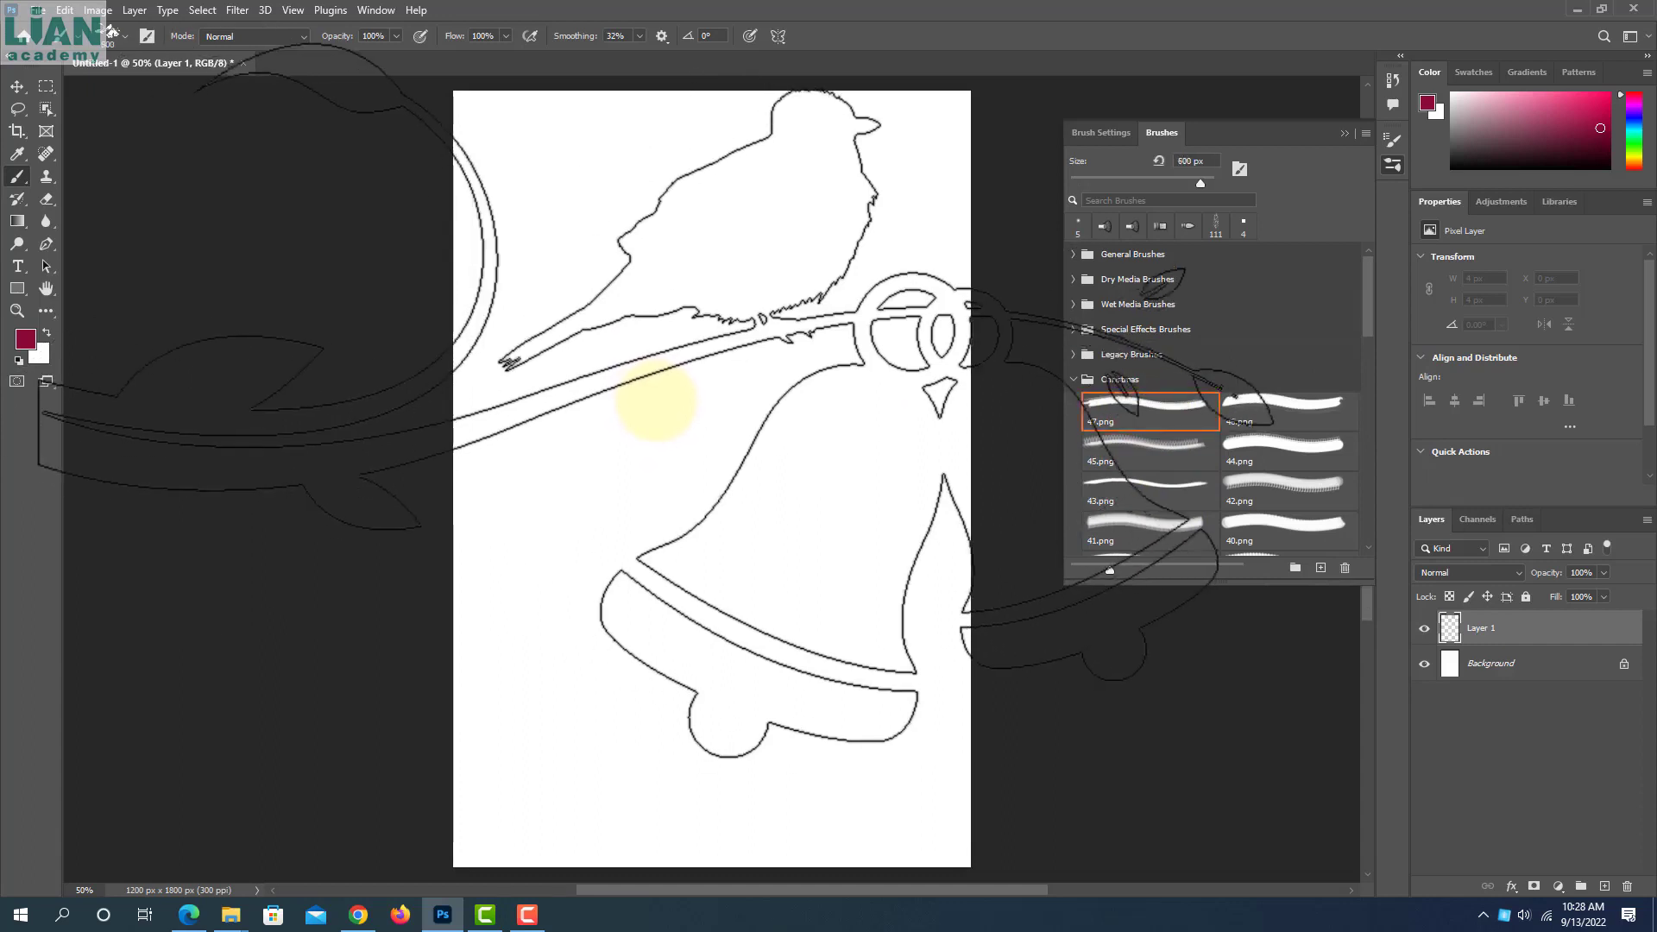
{"action": "key", "text": "bracketleft"}
{"action": "key", "text": "bracketleft"}
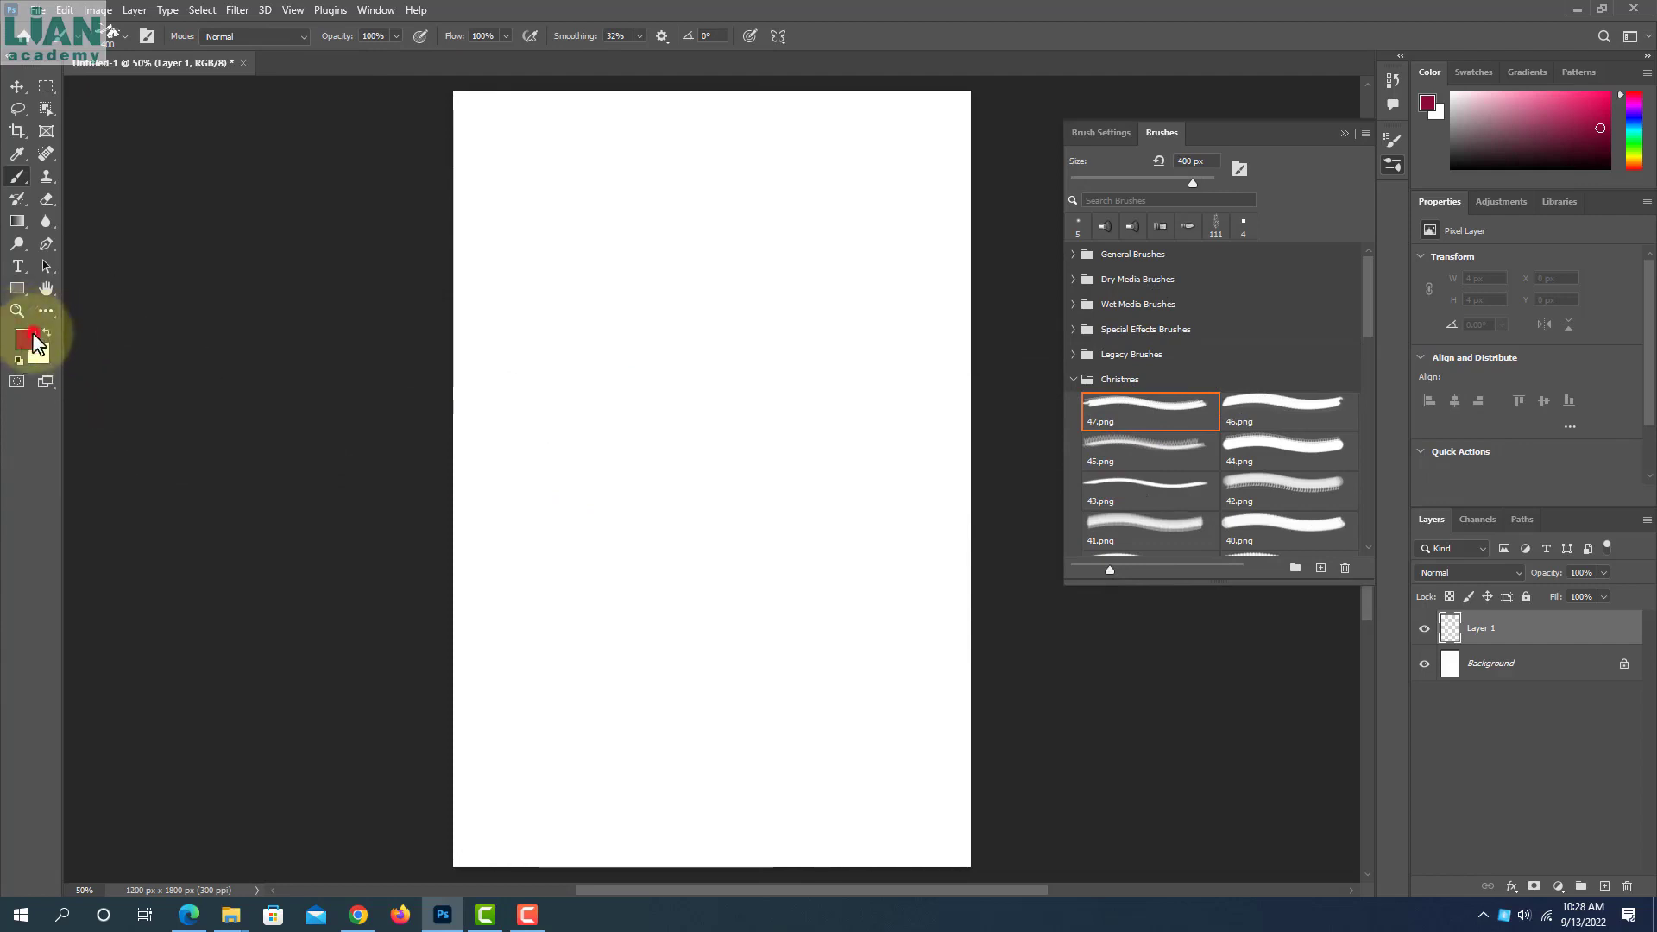
Set the foreground color to pure red, ff0000, and stamp the bird-and-bells brush once in the page's upper left area
{"action": "left_click", "coordinate": [25, 338]}
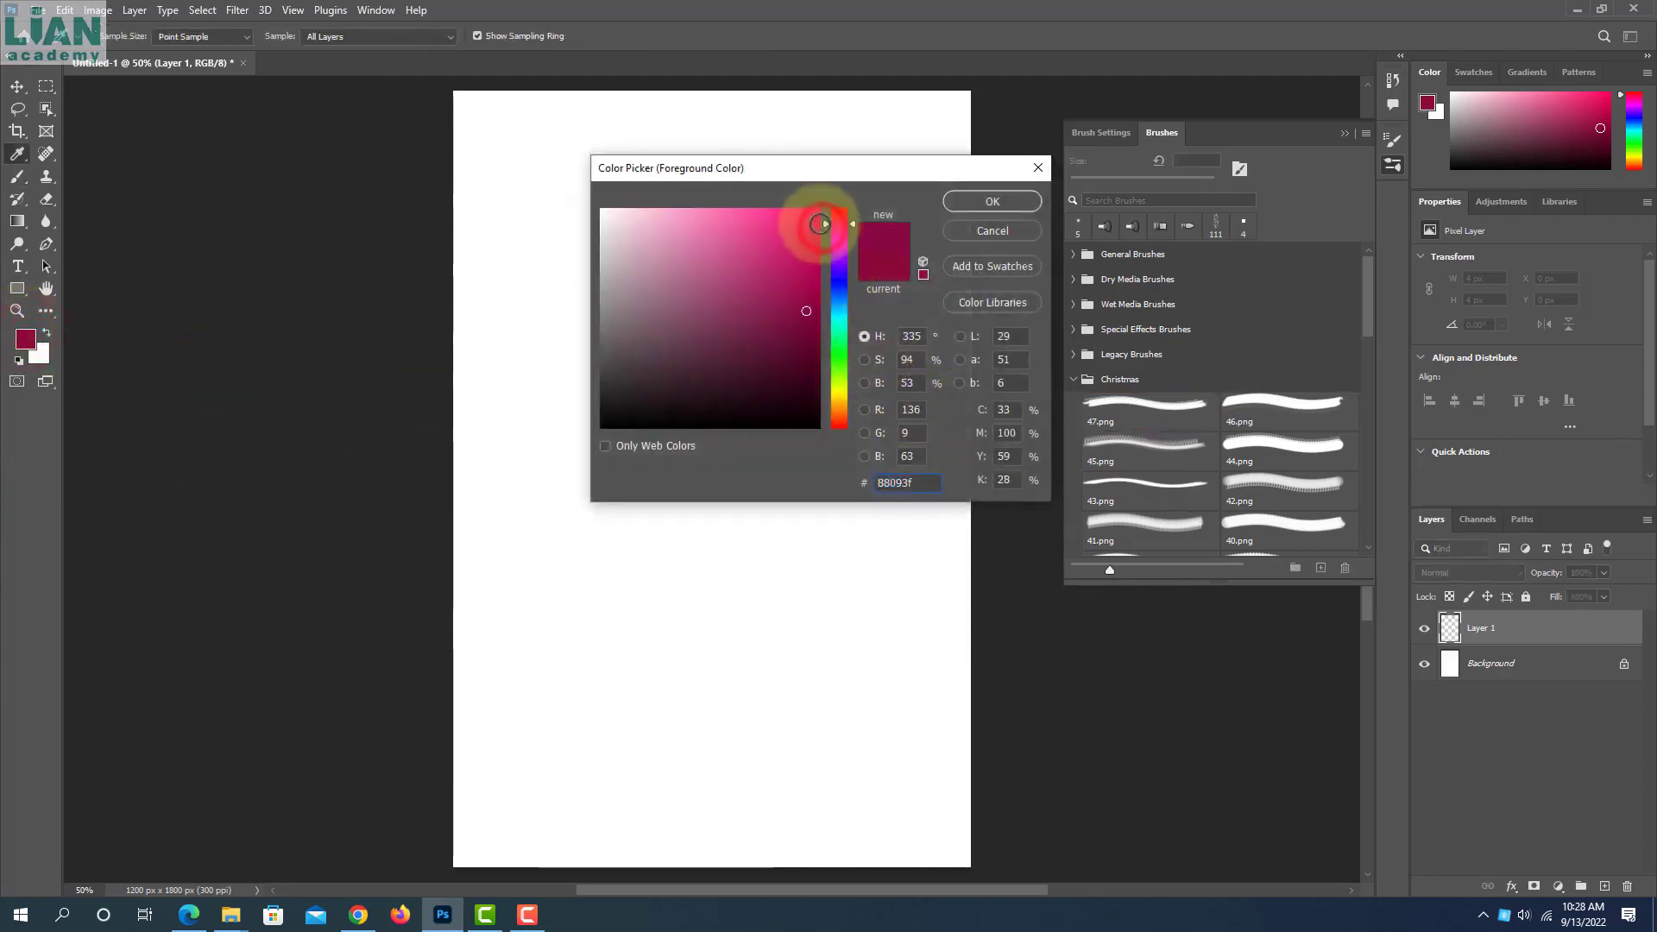
{"action": "left_click_drag", "start_coordinate": [819, 224], "coordinate": [843, 163]}
{"action": "left_click", "coordinate": [971, 199]}
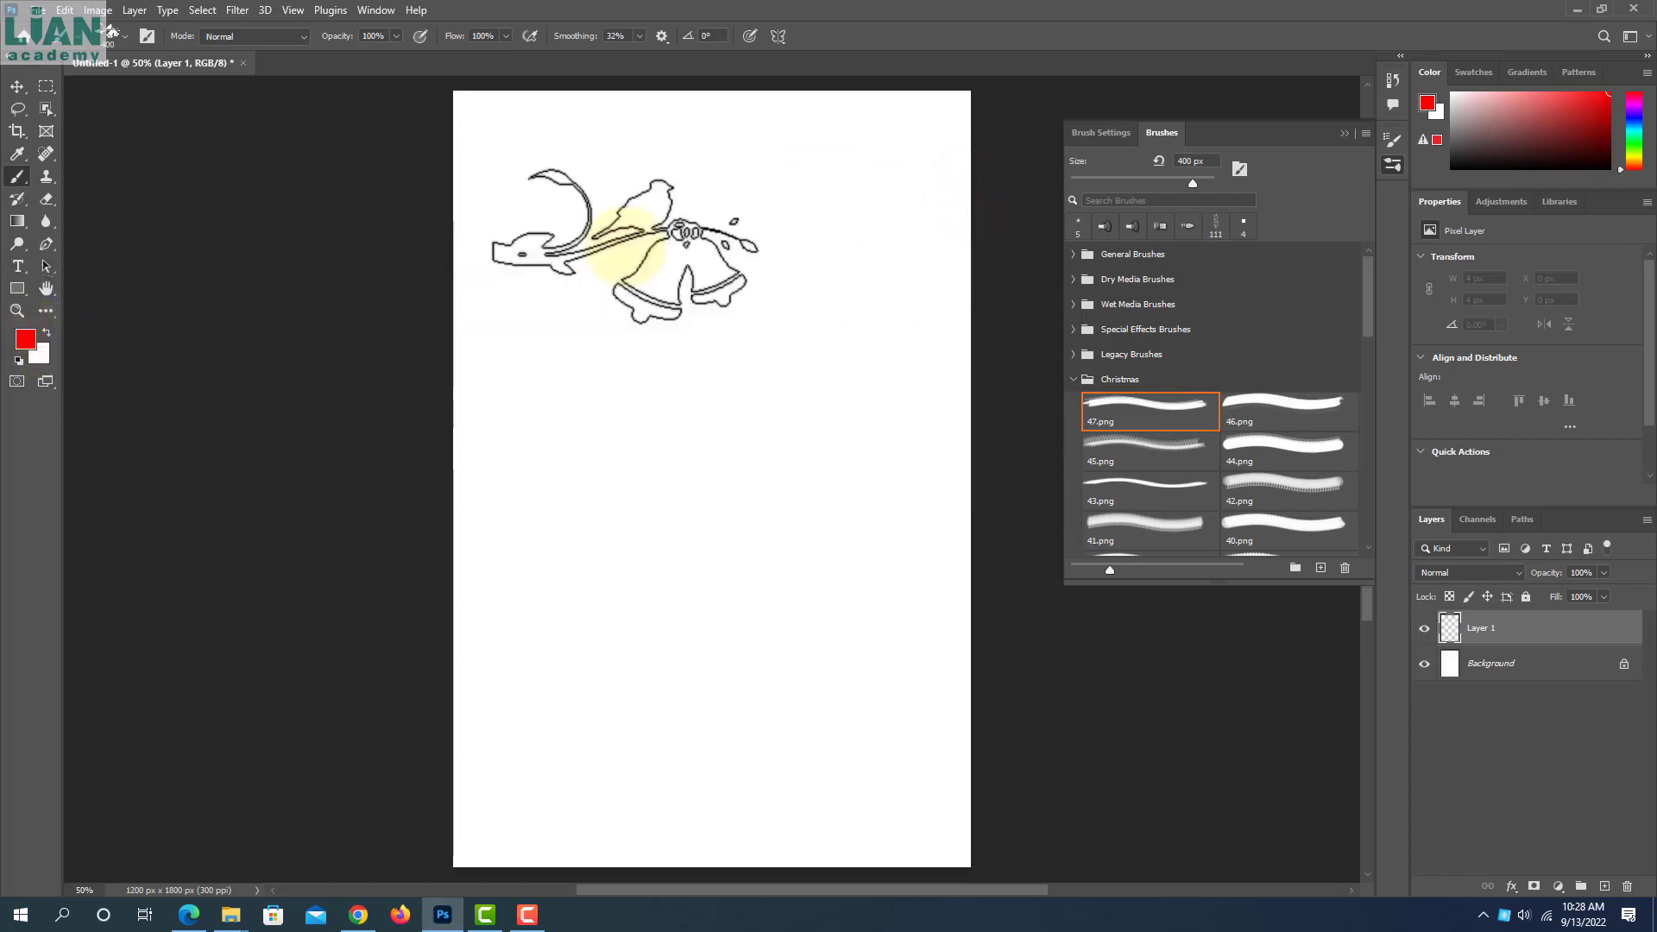
{"action": "left_click", "coordinate": [585, 219]}
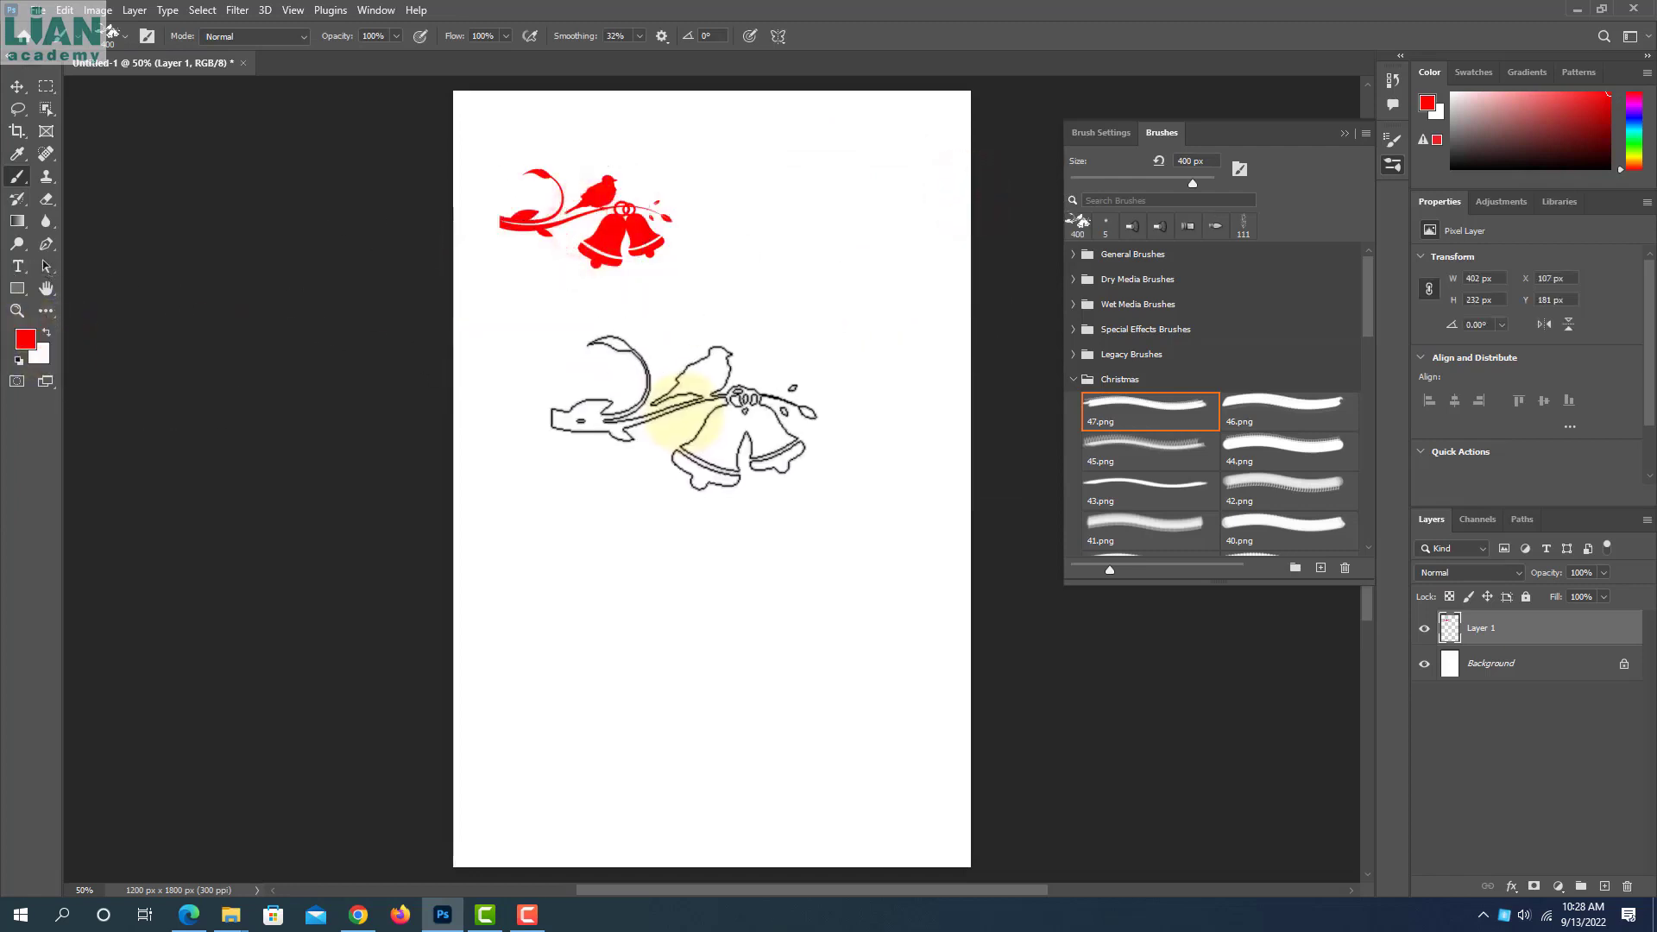
Set the foreground color to green, 119807, and stamp the bird-and-bells brush to the right of the red one
{"action": "left_click", "coordinate": [25, 339]}
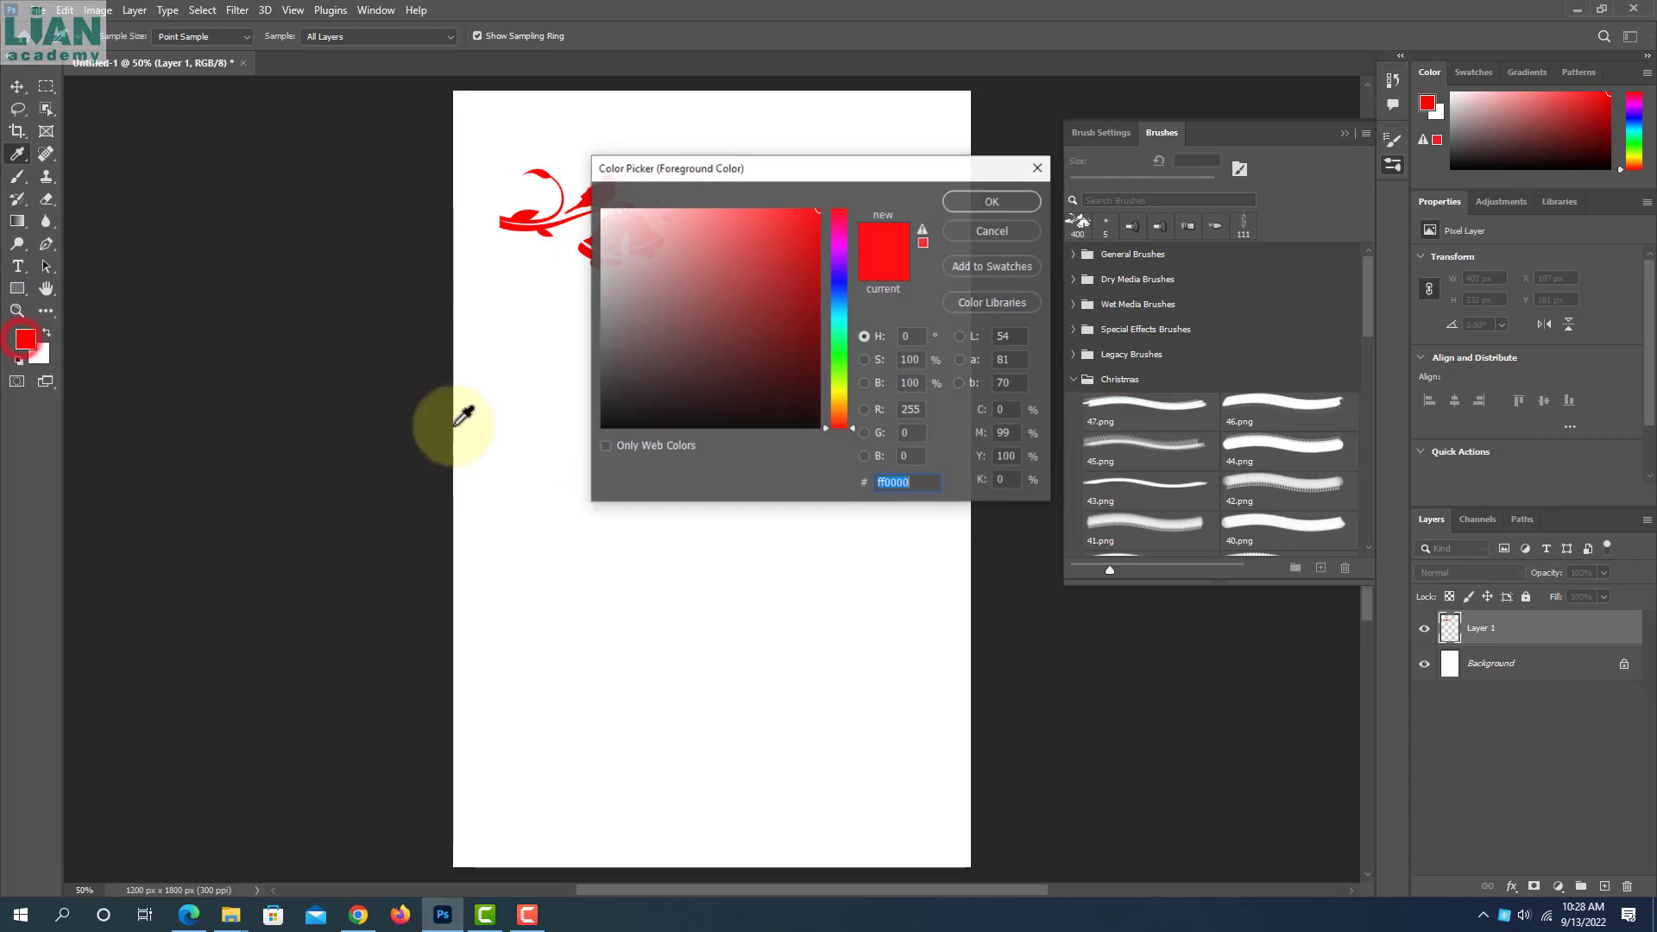
{"action": "left_click", "coordinate": [840, 358]}
{"action": "left_click", "coordinate": [811, 297]}
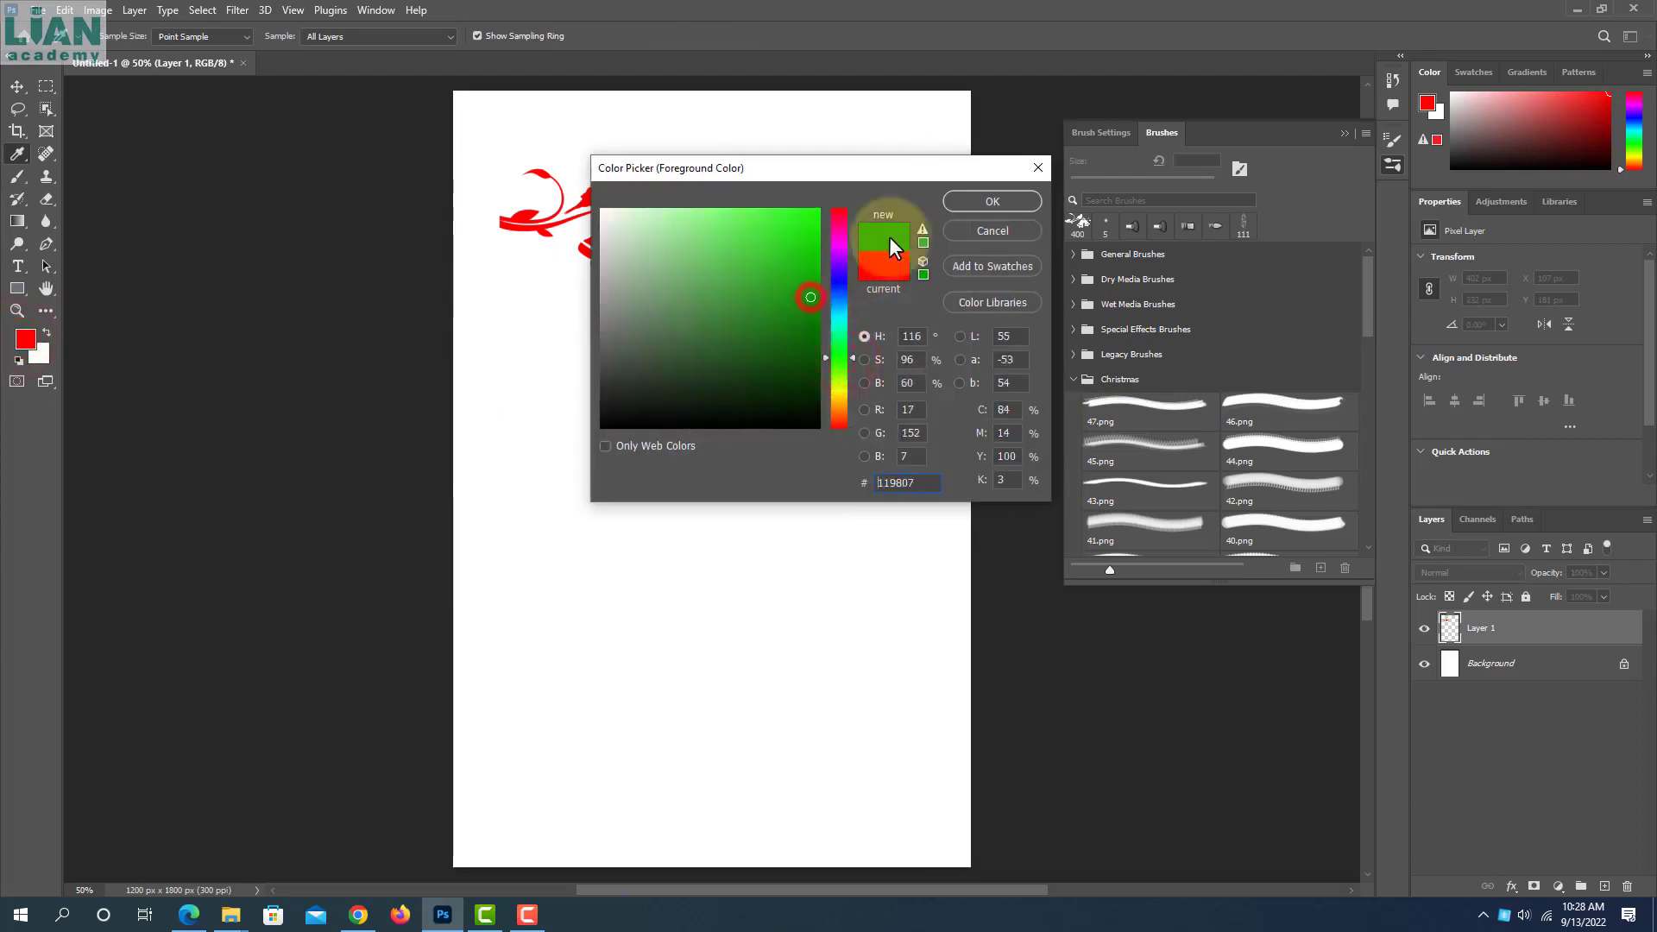
{"action": "left_click", "coordinate": [962, 205]}
{"action": "left_click", "coordinate": [815, 235]}
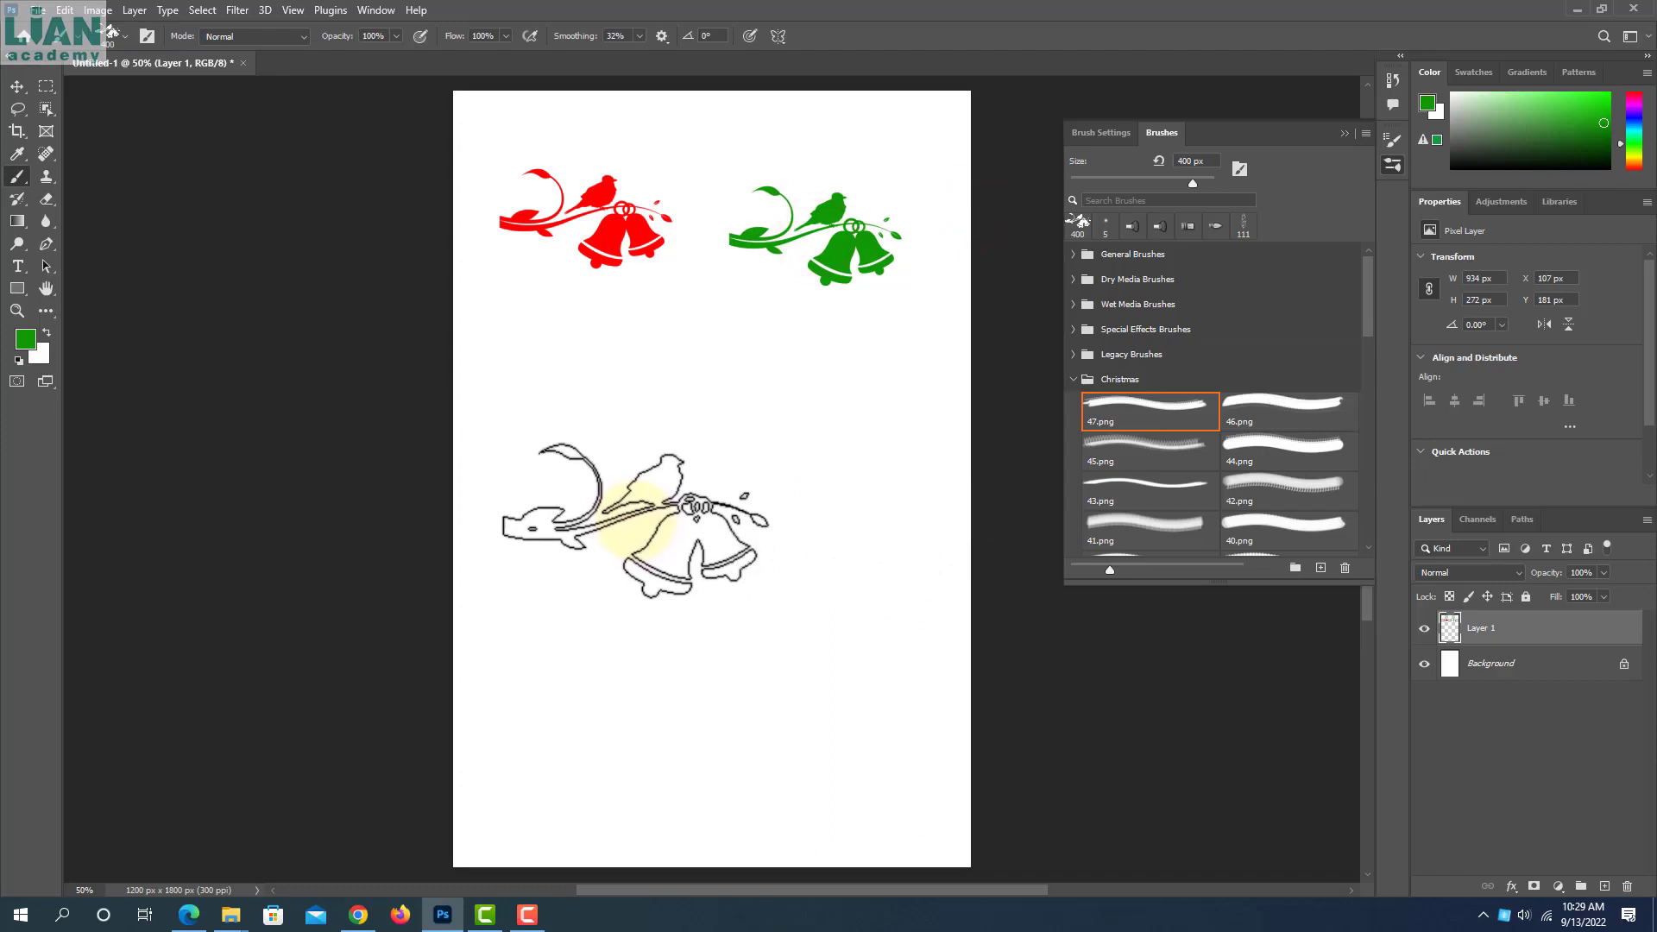
Set the foreground color to blue, 075298, and stamp the bird-and-bells brush below the red one
{"action": "left_click", "coordinate": [33, 344]}
{"action": "left_click", "coordinate": [837, 300]}
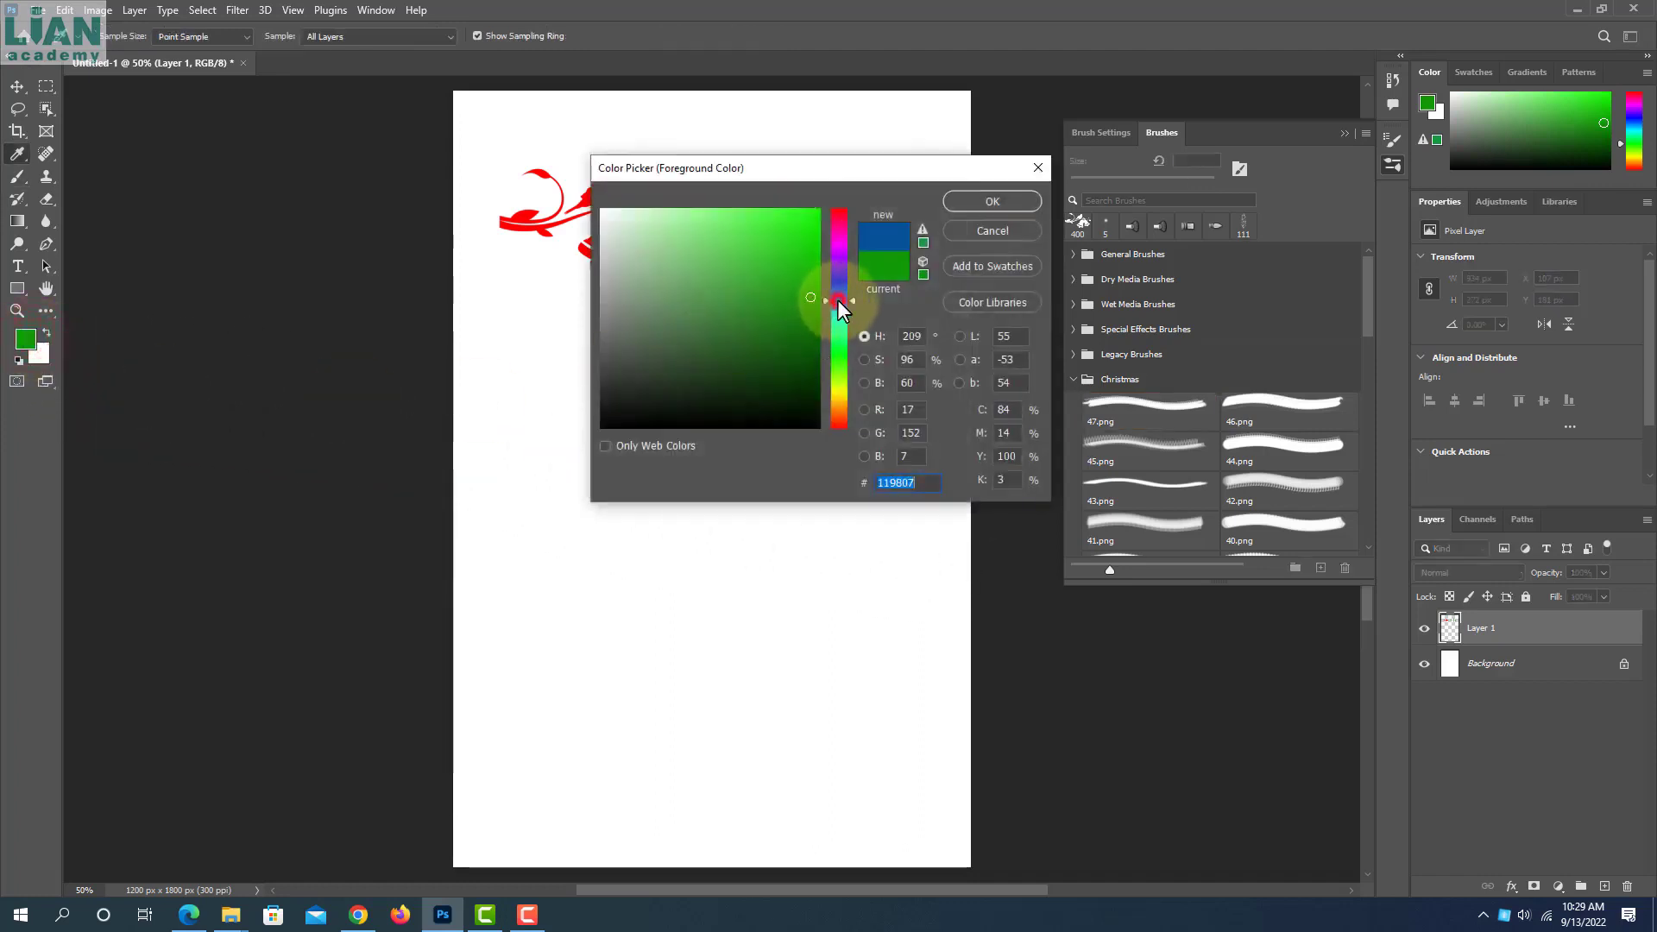
{"action": "left_click", "coordinate": [956, 200]}
{"action": "key", "text": "b"}
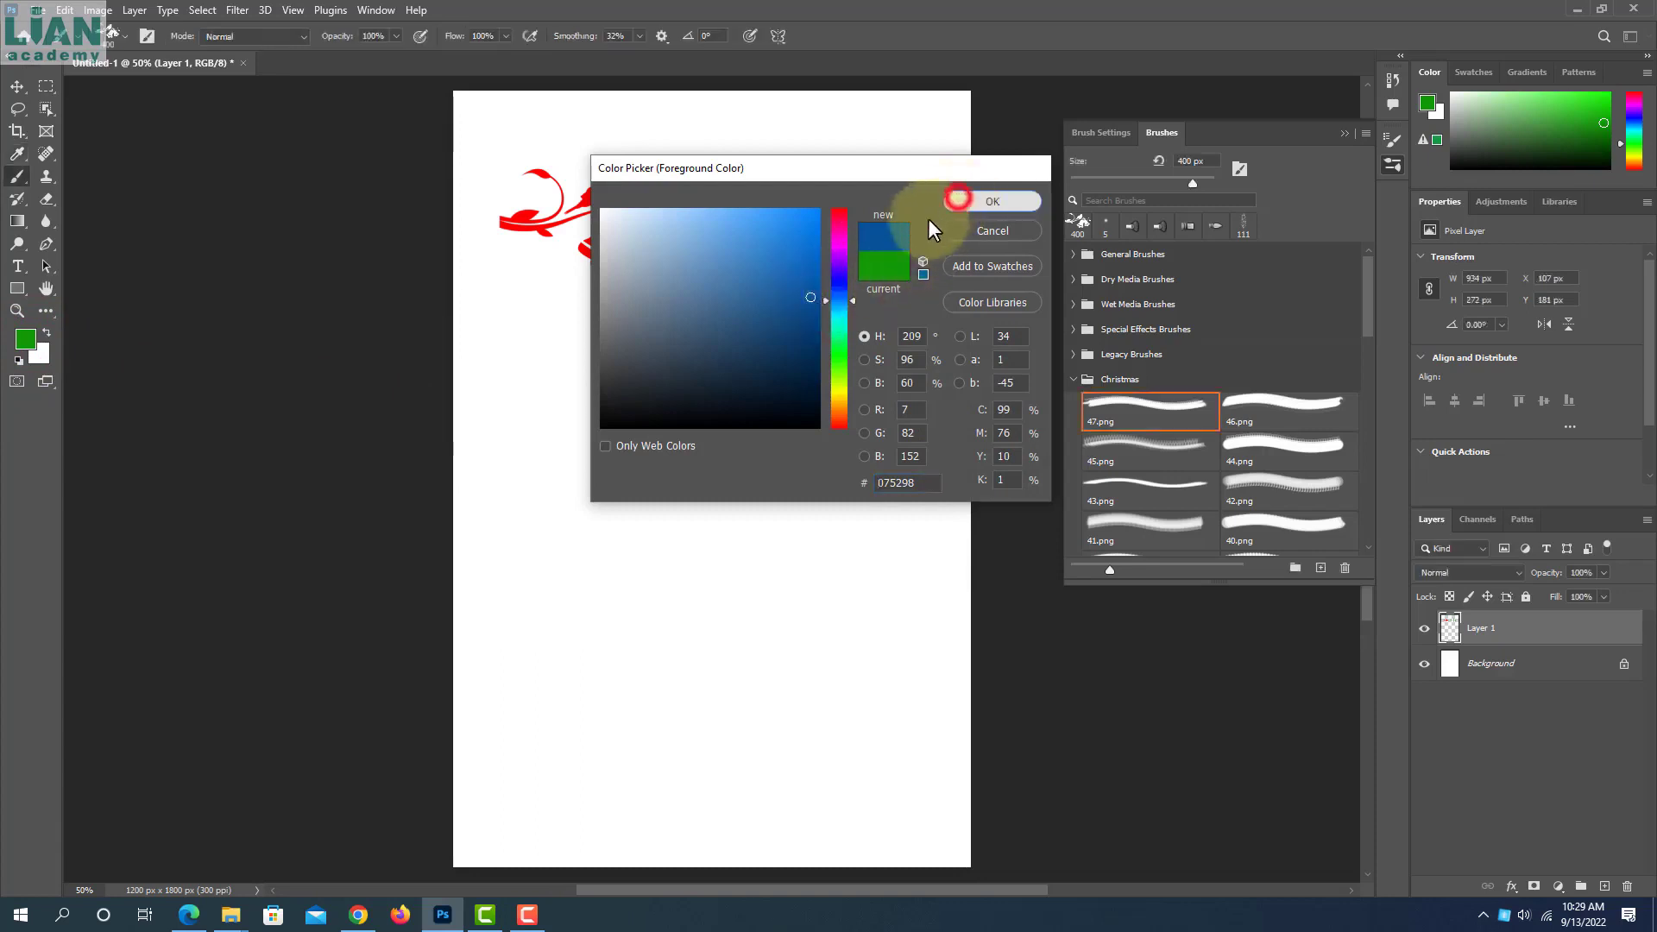
{"action": "left_click", "coordinate": [561, 364]}
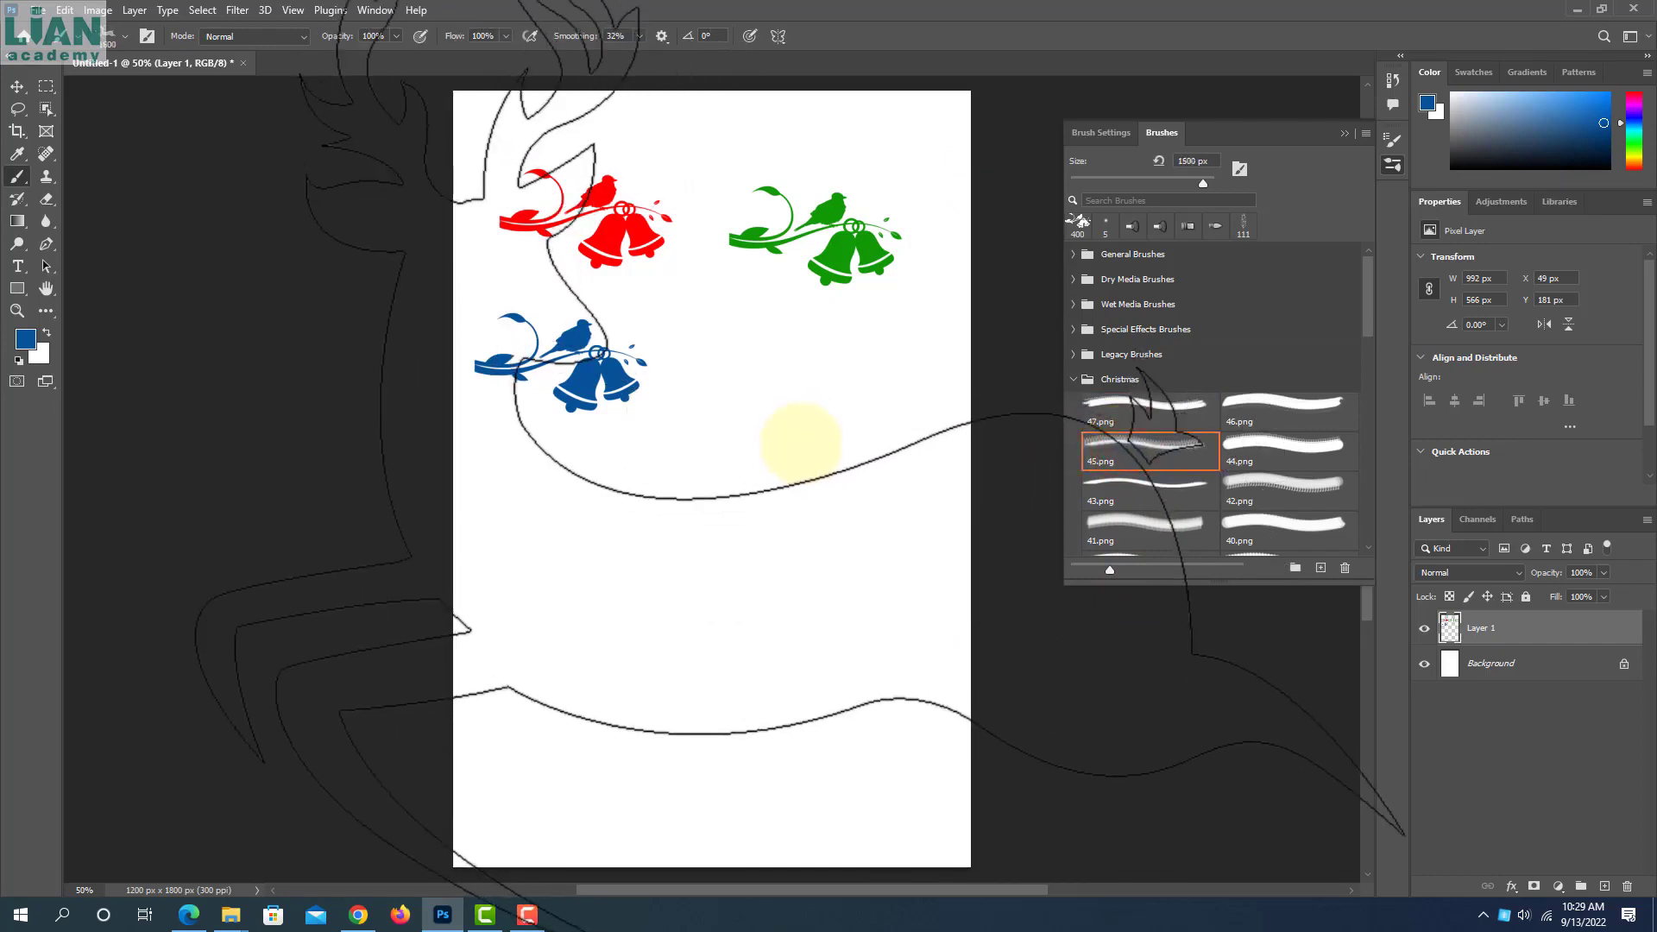
Reduce the 45.png reindeer brush to 400 px and stamp it below the green bells, undoing and repeating the stamp for darker blue coverage
{"action": "key", "text": "bracketleft"}
{"action": "key", "text": "bracketleft"}
{"action": "key", "text": "bracketleft"}
{"action": "key", "text": "bracketleft"}
{"action": "key", "text": "bracketleft"}
{"action": "key", "text": "bracketleft"}
{"action": "key", "text": "bracketleft"}
{"action": "key", "text": "bracketleft"}
{"action": "key", "text": "bracketleft"}
{"action": "key", "text": "bracketleft"}
{"action": "key", "text": "bracketleft"}
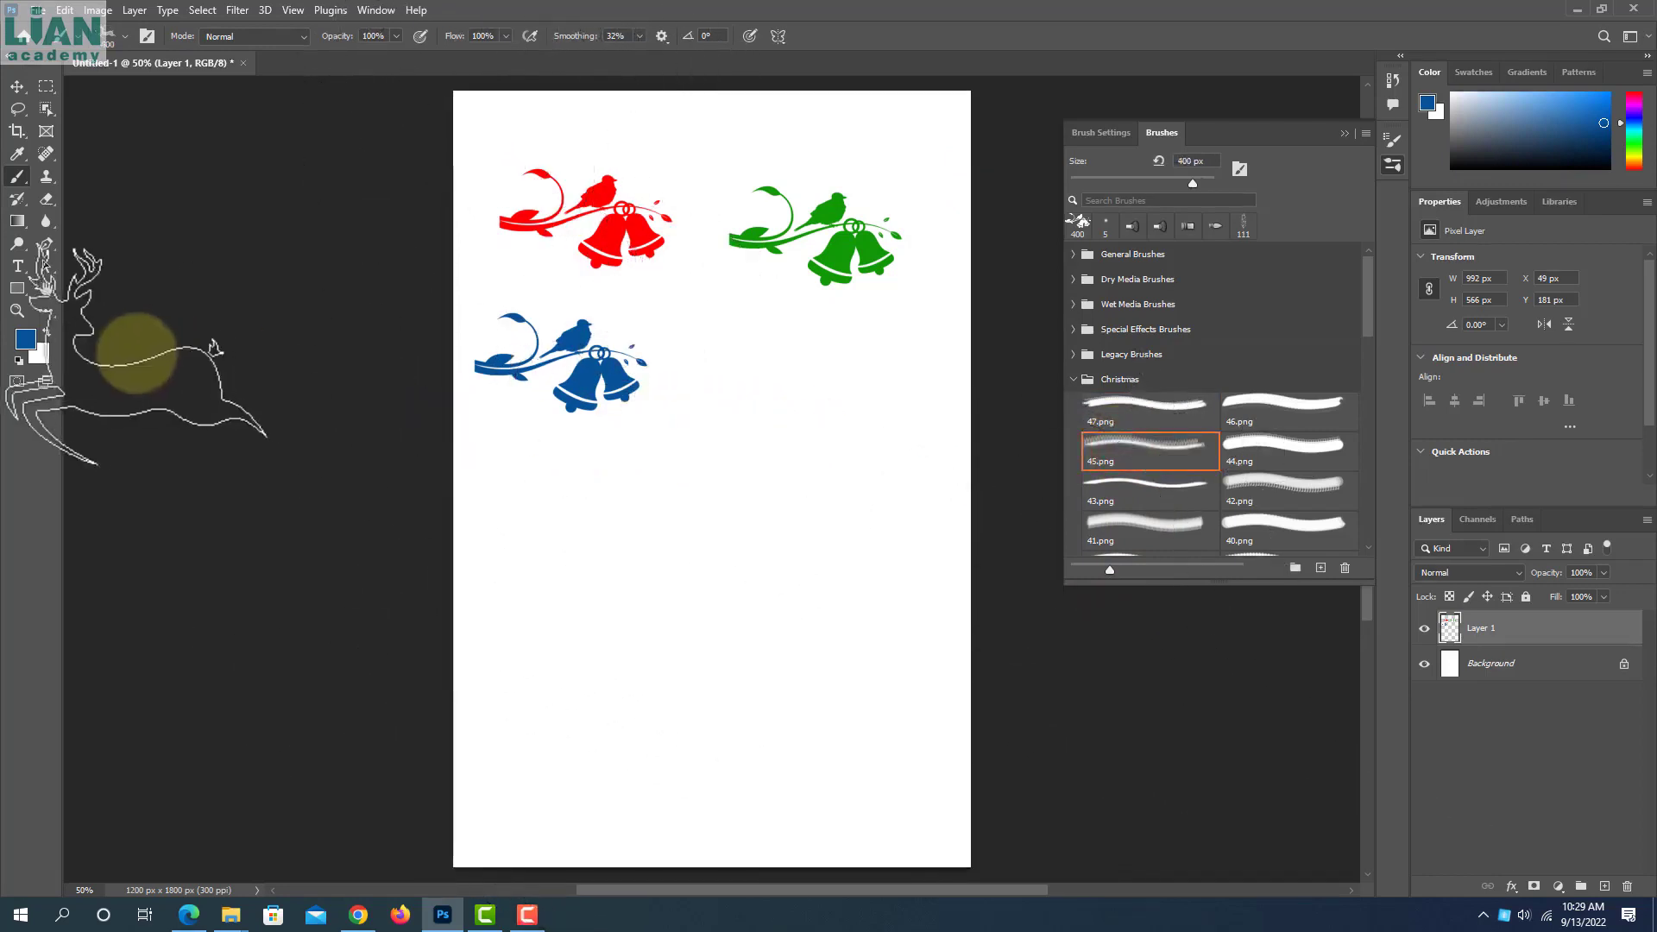
{"action": "left_click", "coordinate": [809, 362]}
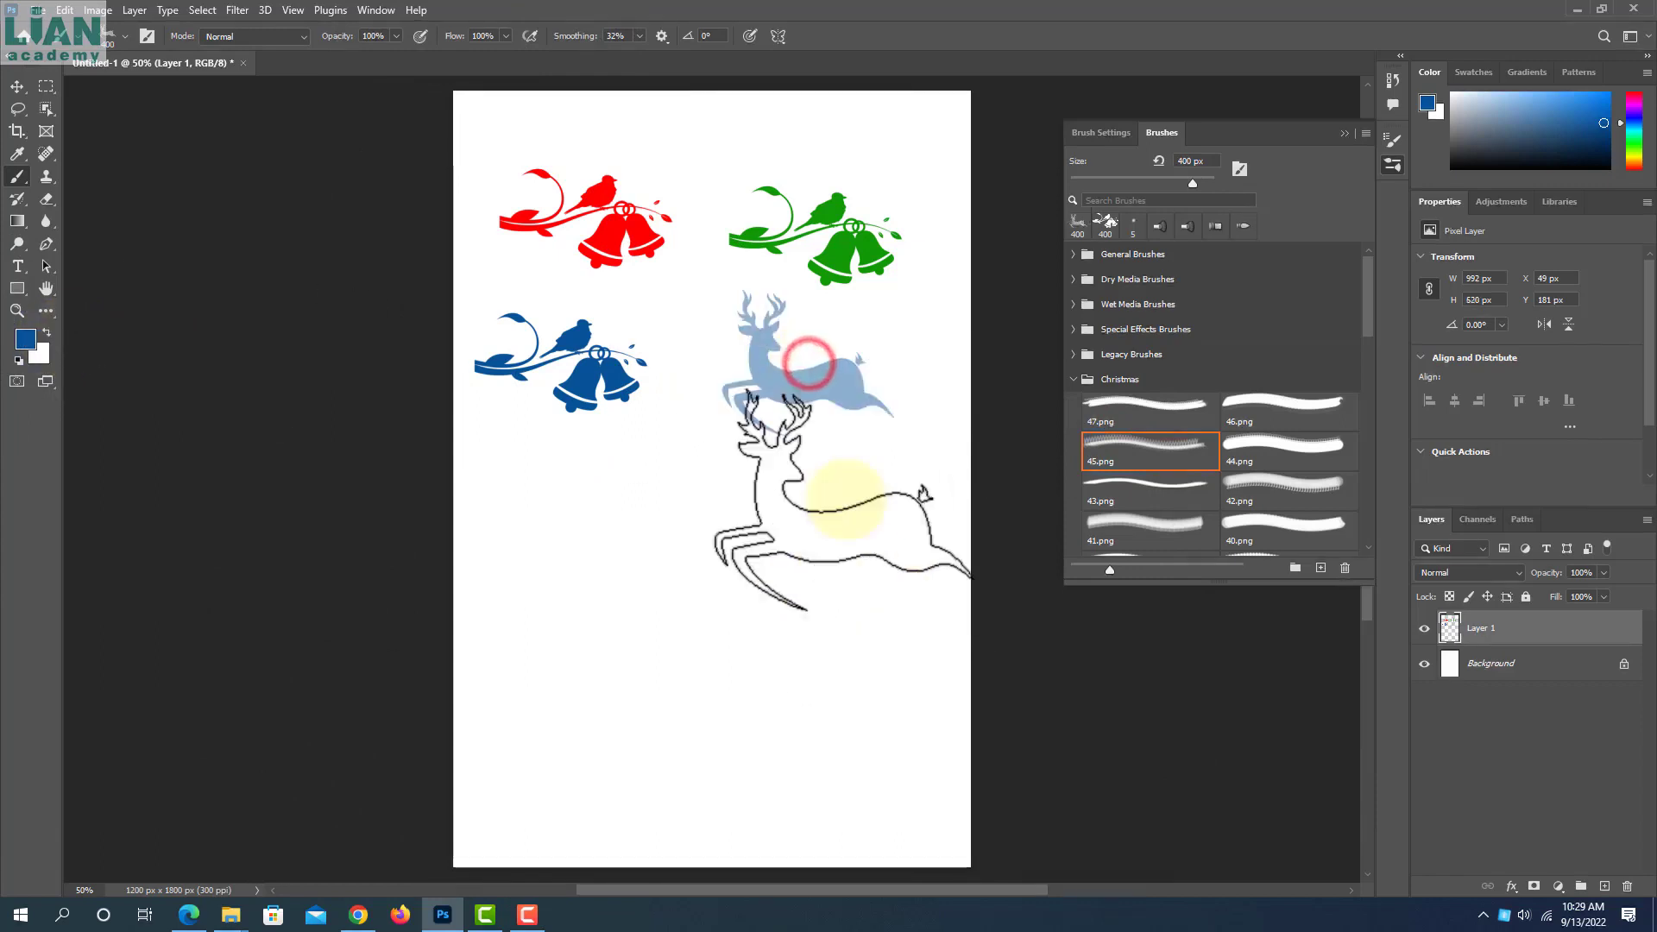
{"action": "key", "text": "ctrl+z"}
{"action": "left_click", "coordinate": [808, 373]}
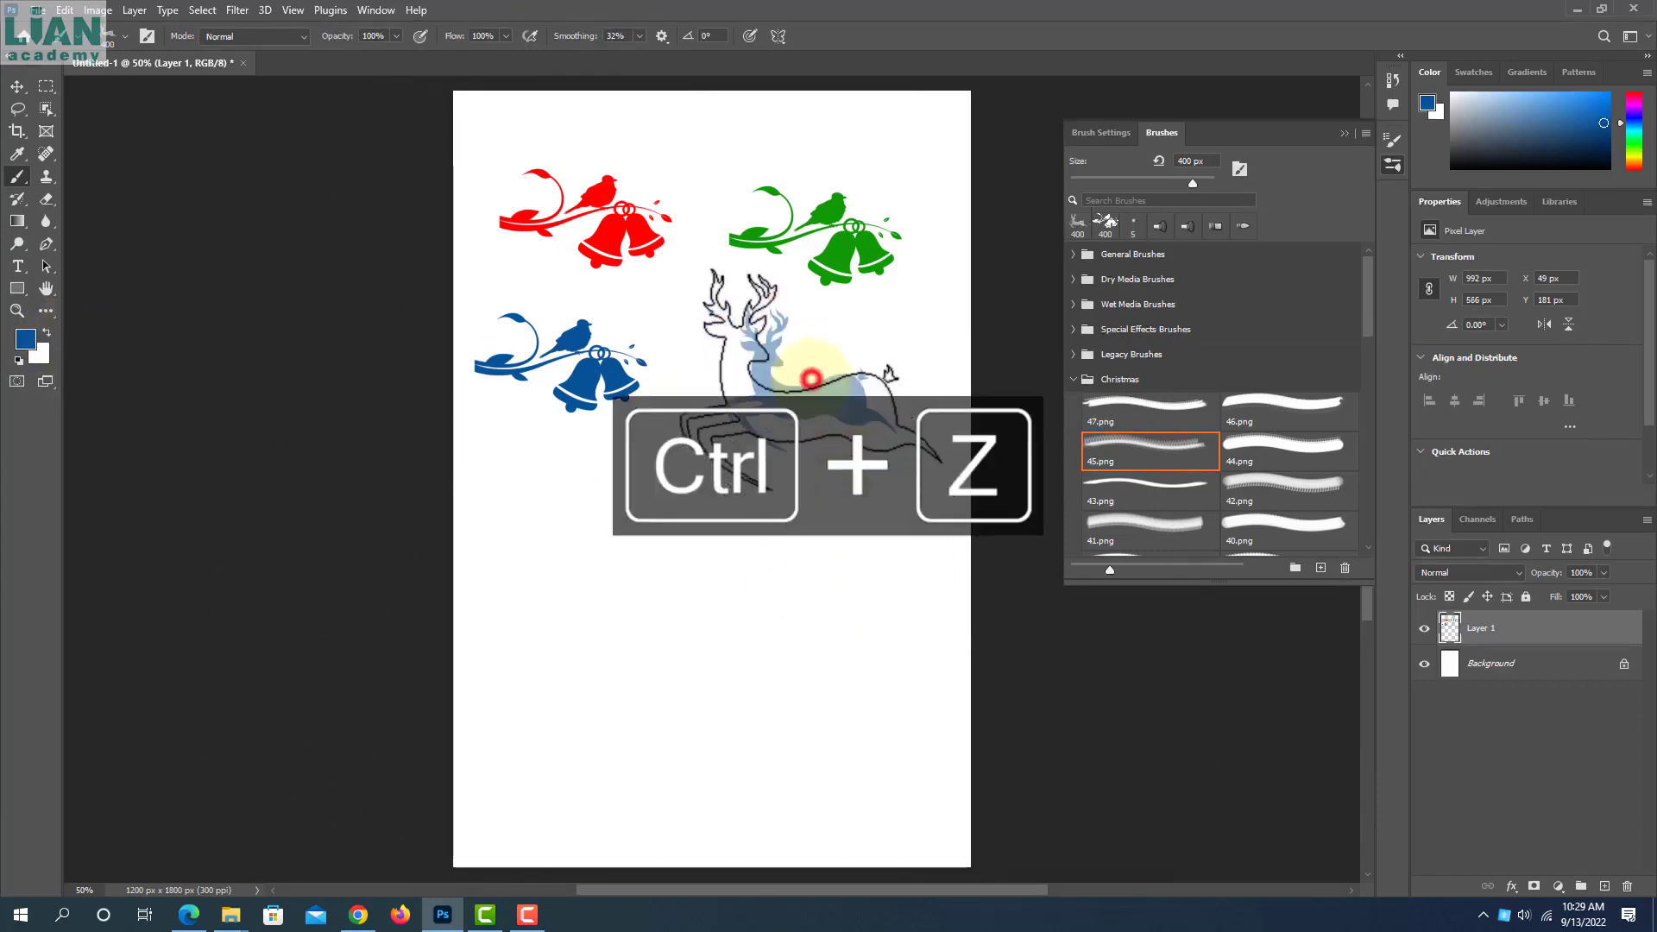
Stamp the 43.png skyline brush at 1200 px across the page's lower part, and the 41.png tree brush at 300 px above the reindeer
{"action": "left_click", "coordinate": [1154, 485]}
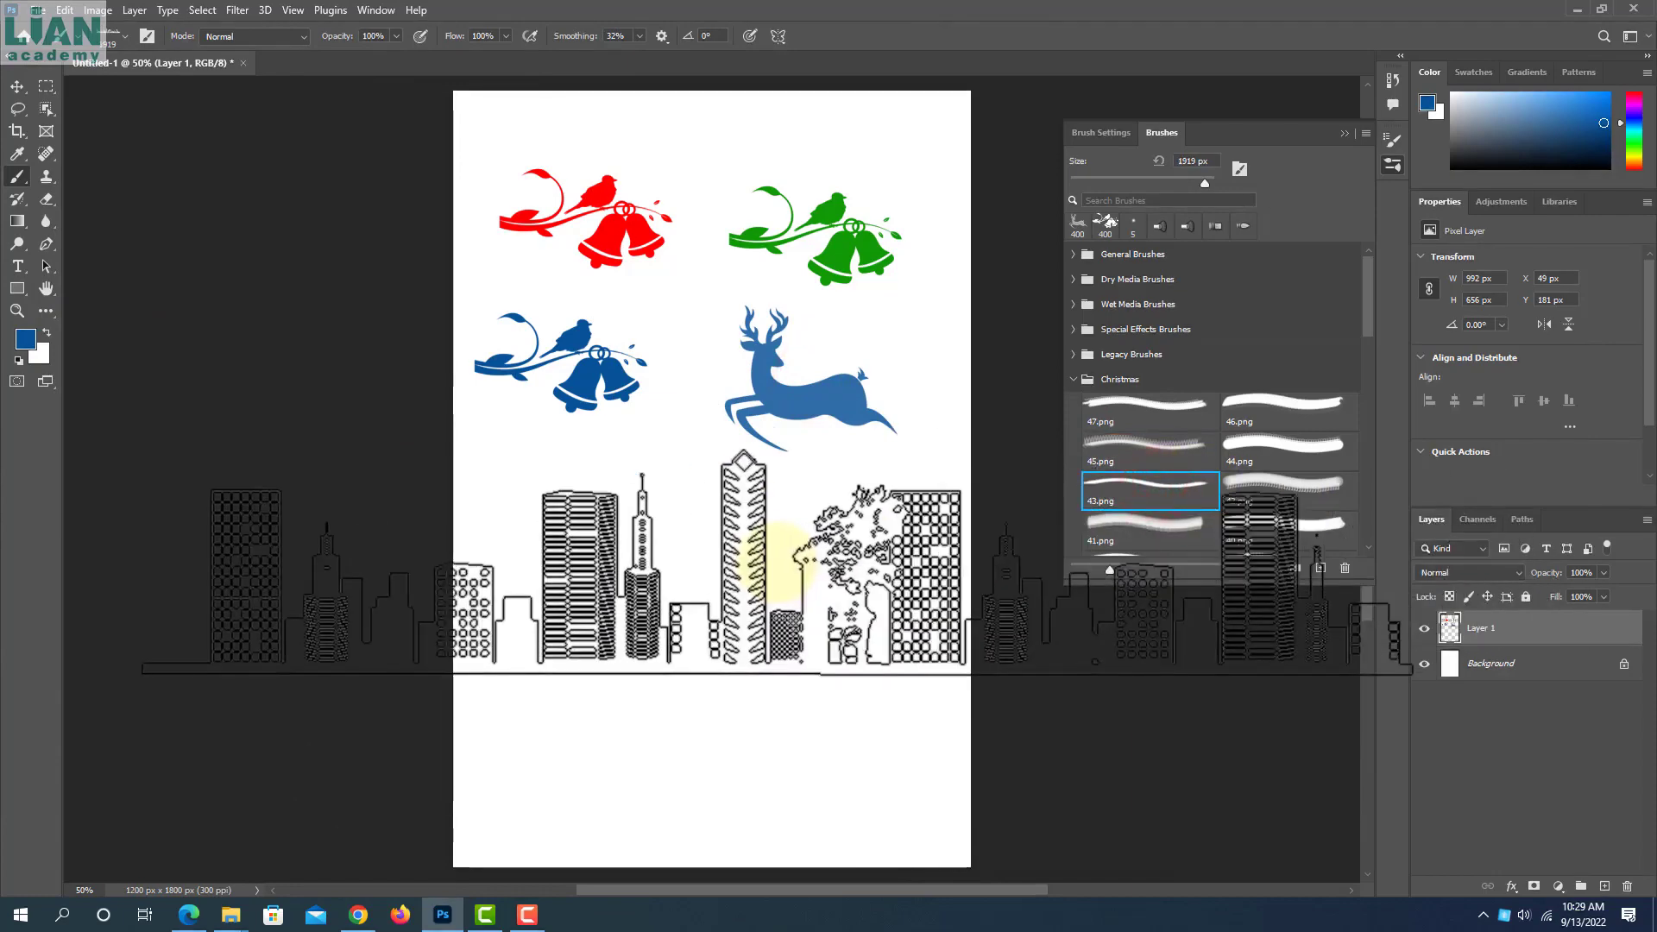
{"action": "key", "text": "bracketleft"}
{"action": "key", "text": "bracketleft"}
{"action": "key", "text": "bracketleft"}
{"action": "key", "text": "bracketleft"}
{"action": "key", "text": "bracketleft"}
{"action": "key", "text": "bracketleft"}
{"action": "key", "text": "bracketleft"}
{"action": "key", "text": "bracketleft"}
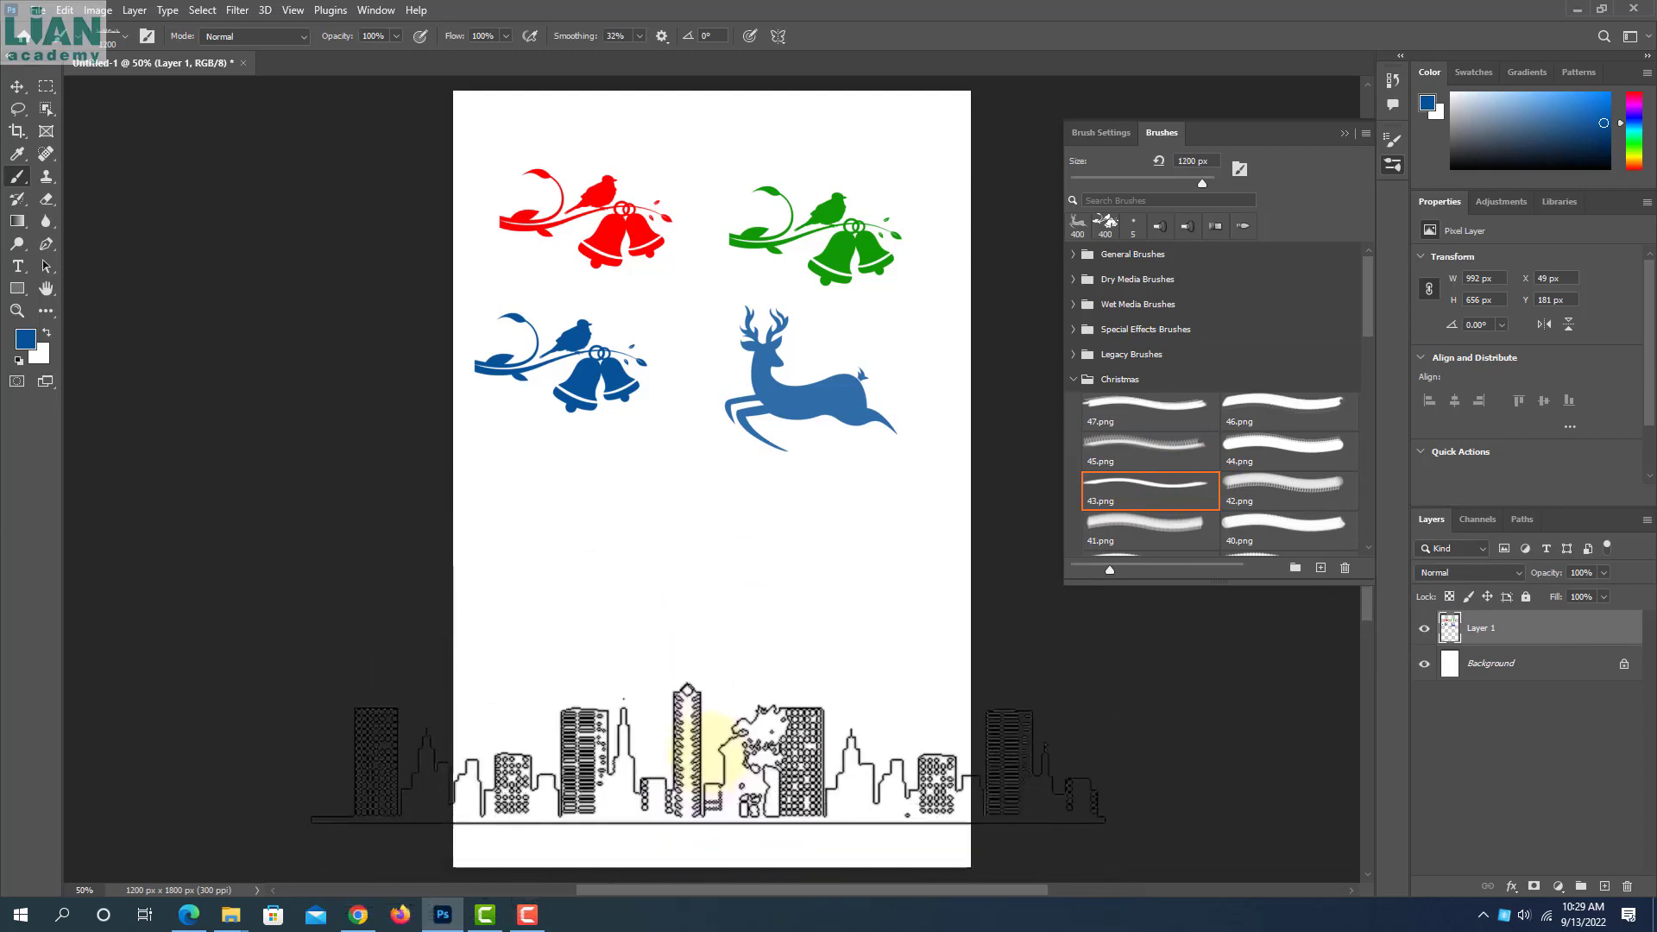
{"action": "left_click", "coordinate": [708, 749]}
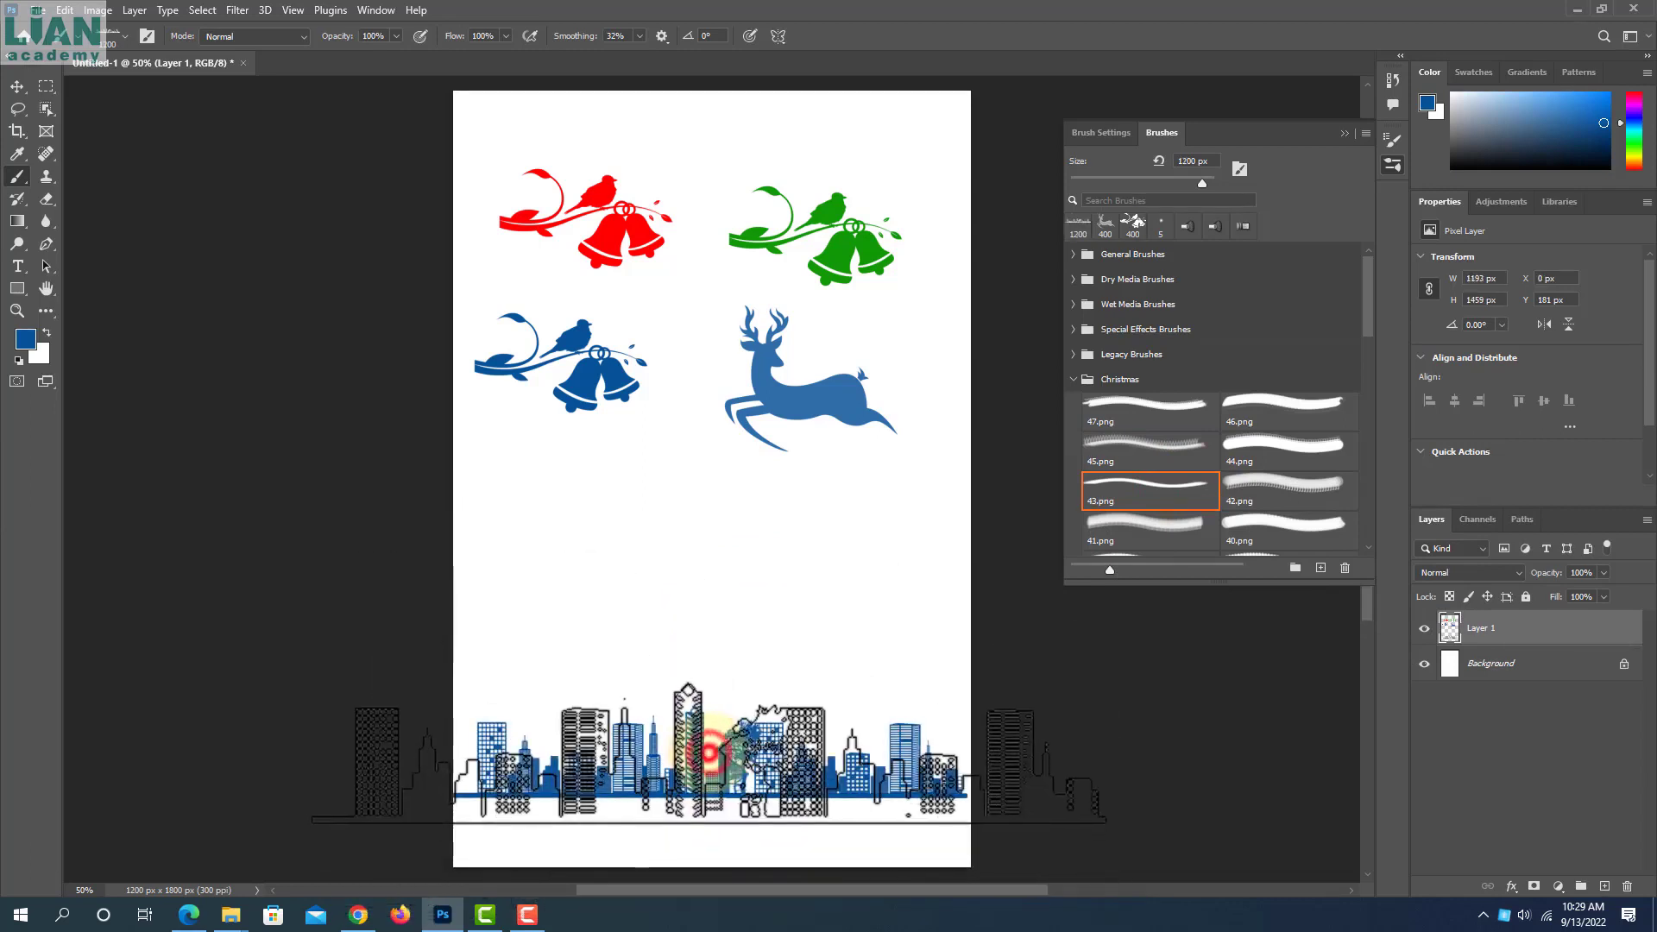
{"action": "left_click", "coordinate": [1144, 522]}
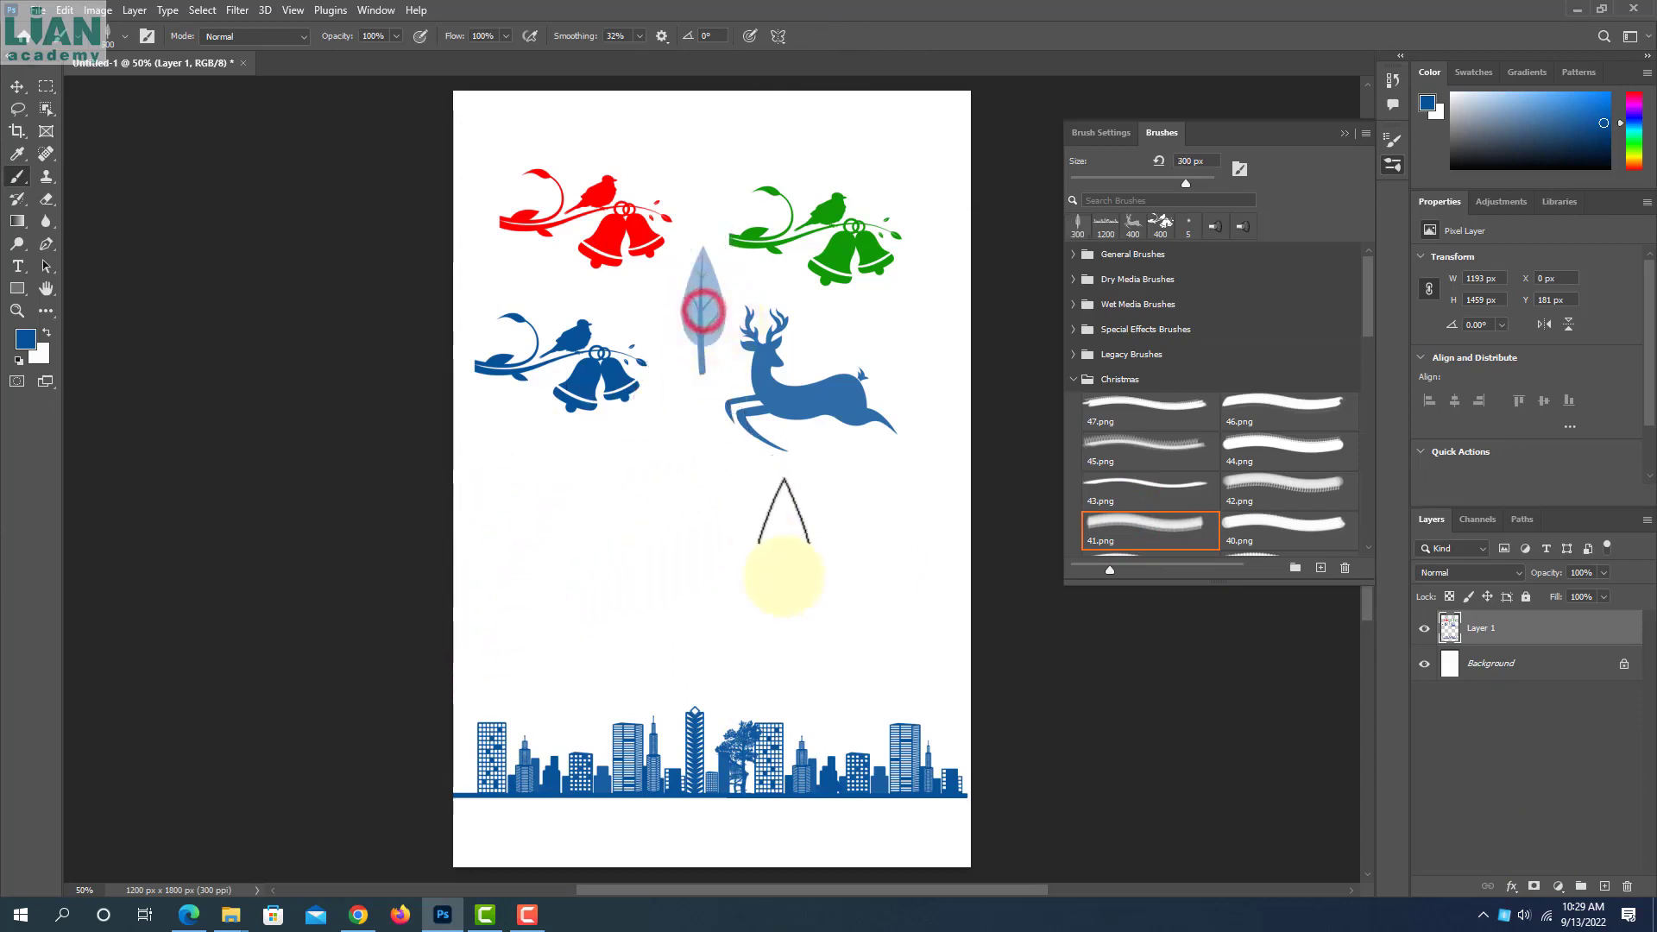
Choose the 39.png badge brush from the Christmas group and reduce its size to 300 px
{"action": "scroll", "coordinate": [1155, 505], "scroll_direction": "down", "scroll_amount": 2}
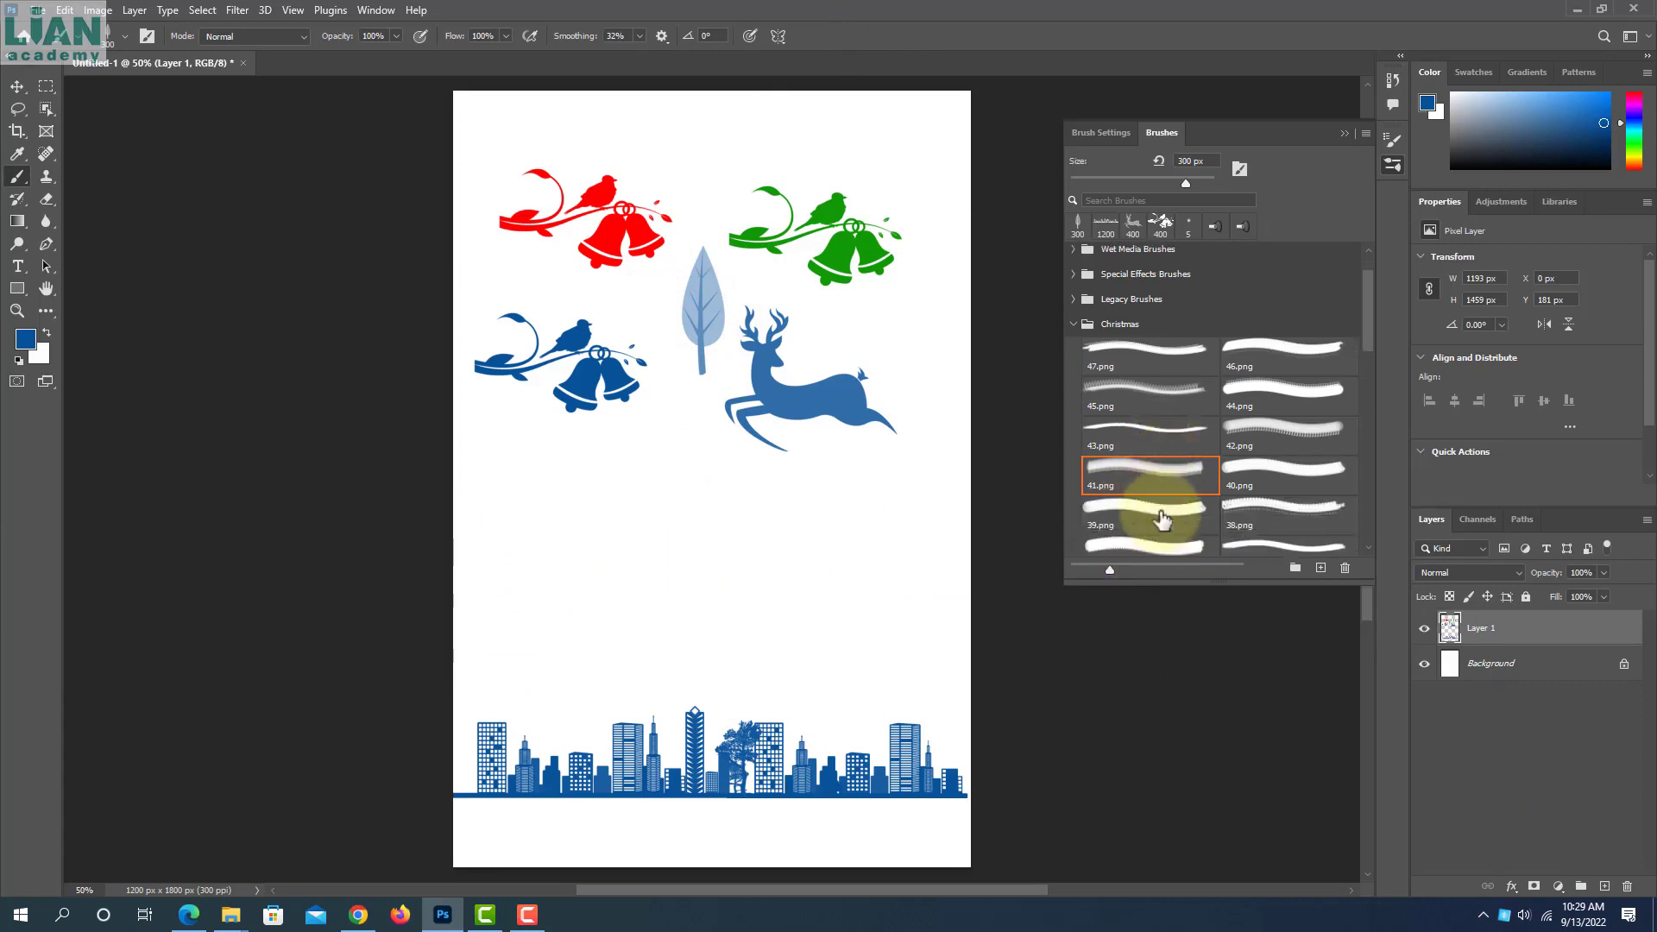
{"action": "left_click", "coordinate": [1158, 511]}
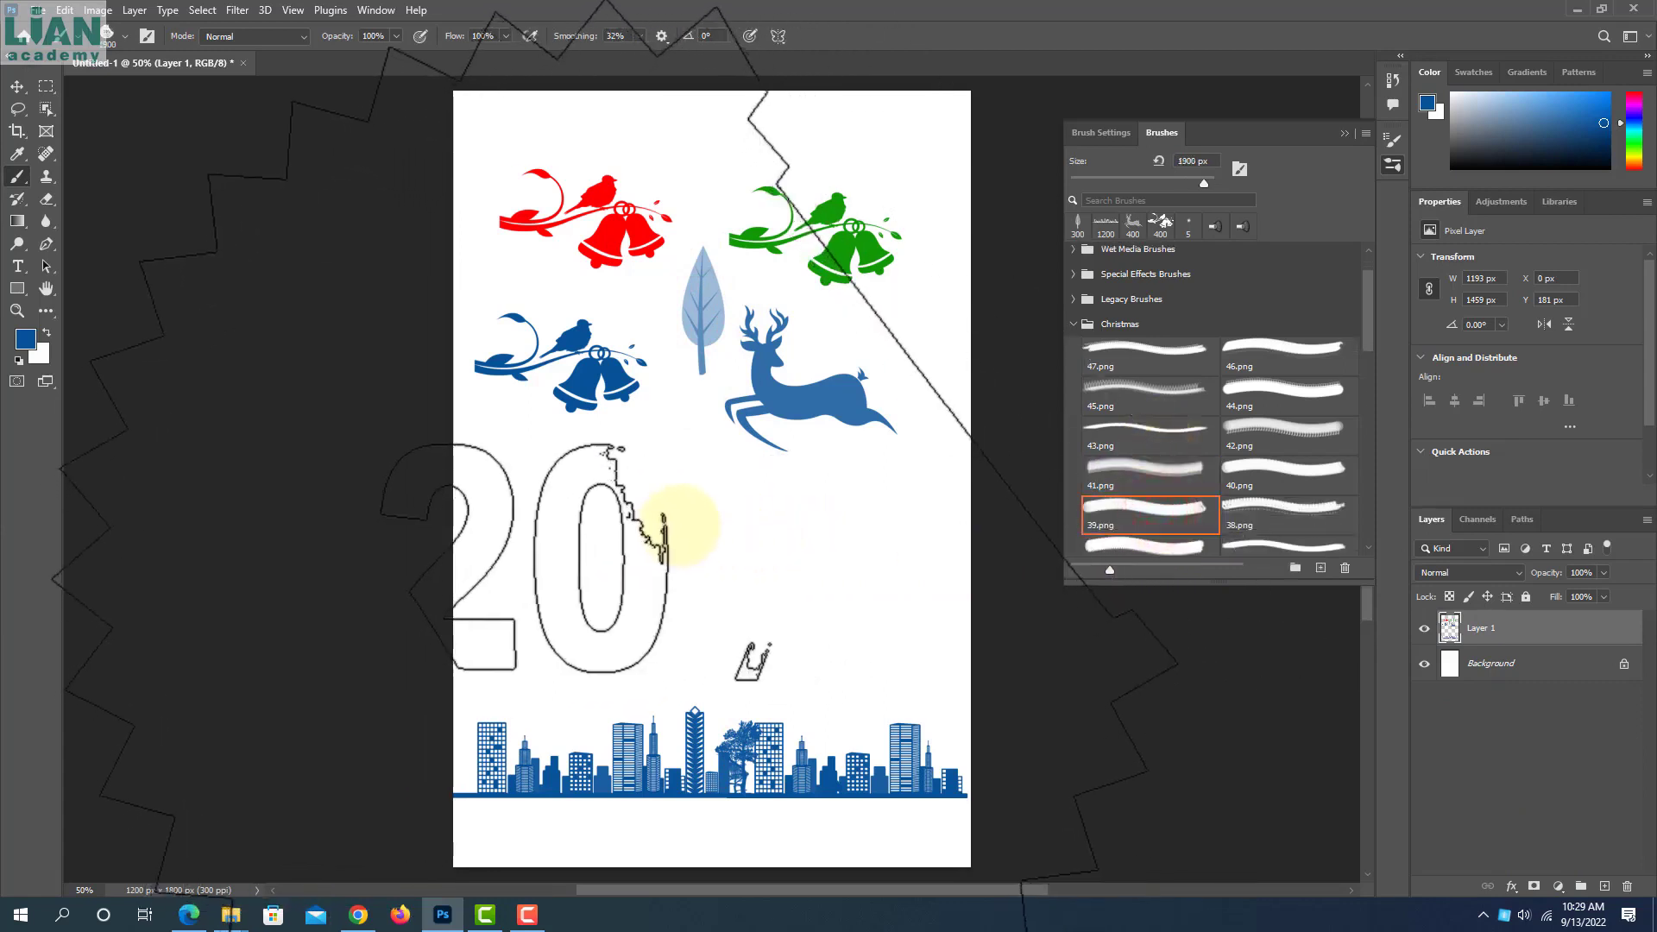
{"action": "key", "text": "bracketleft"}
{"action": "key", "text": "bracketleft"}
{"action": "key", "text": "bracketleft"}
{"action": "key", "text": "bracketleft"}
{"action": "key", "text": "bracketleft"}
{"action": "key", "text": "bracketleft"}
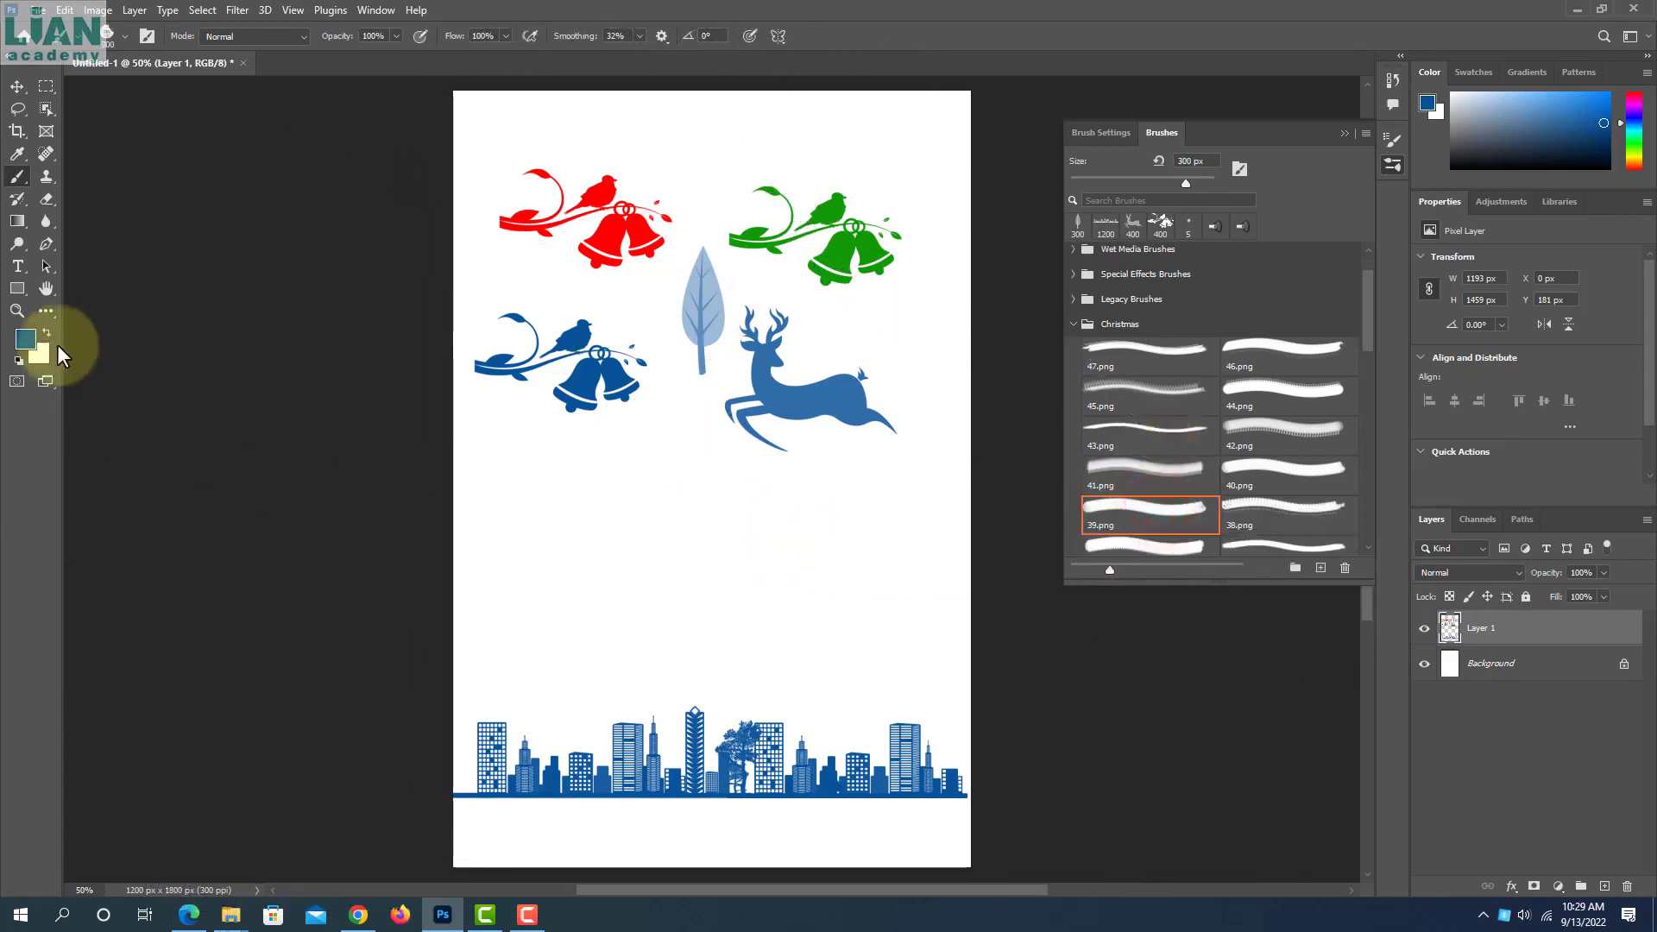
Change the foreground color from blue to bright red for the badge brush
{"action": "left_click", "coordinate": [31, 341]}
{"action": "left_click_drag", "start_coordinate": [837, 273], "coordinate": [840, 226]}
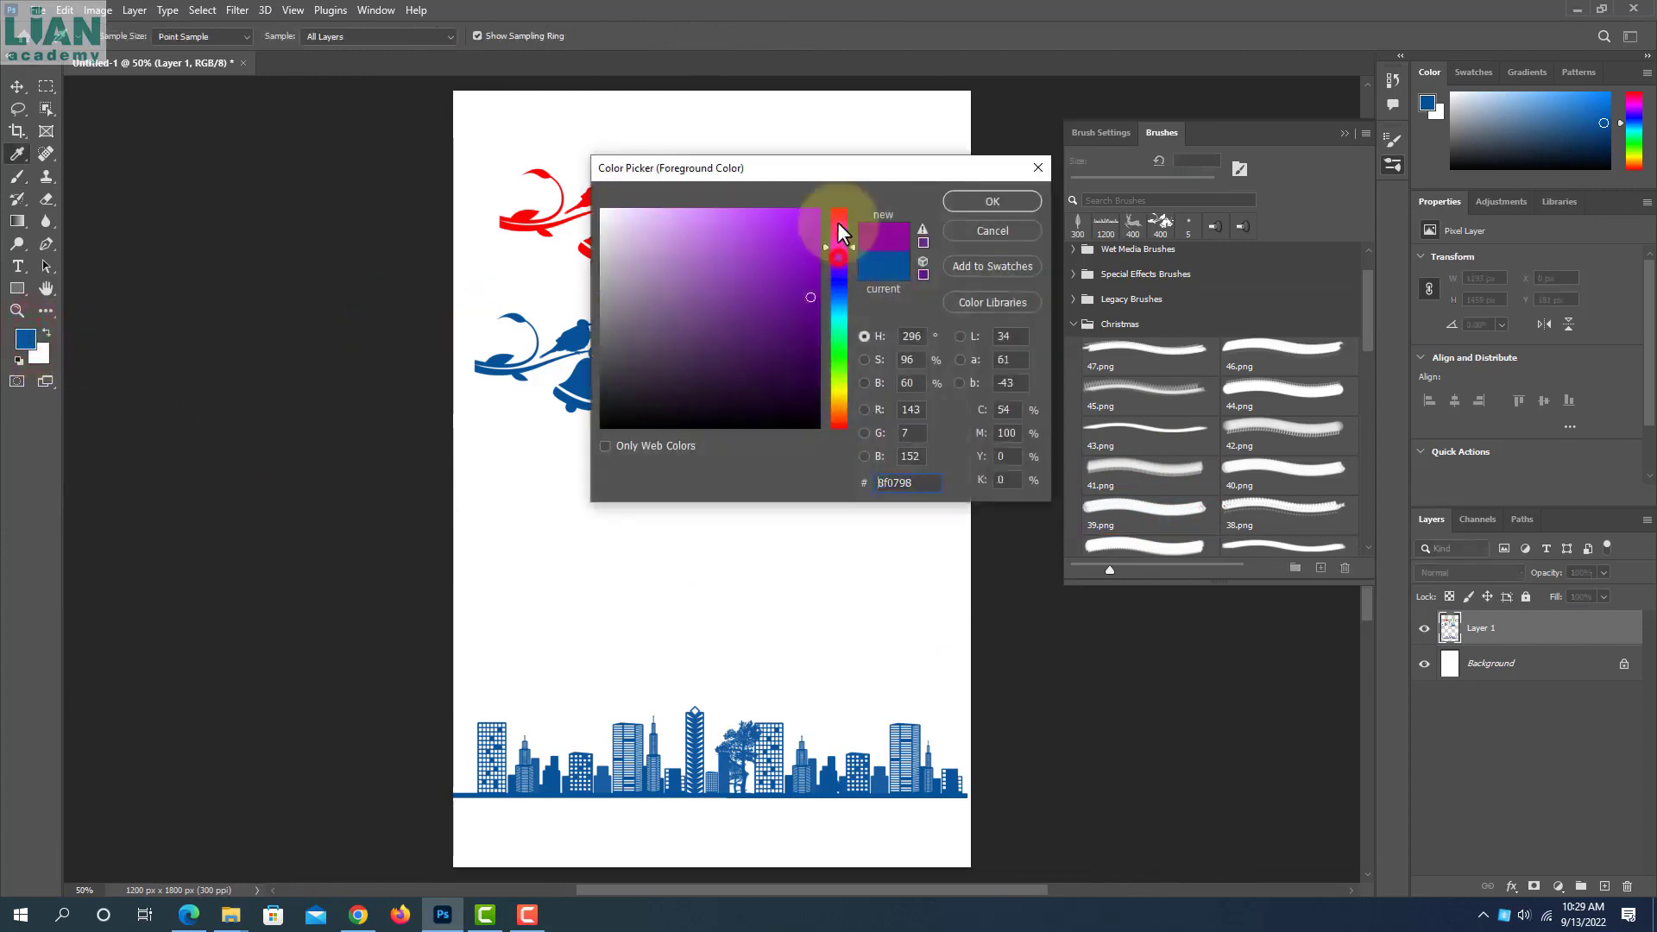
{"action": "left_click", "coordinate": [989, 202]}
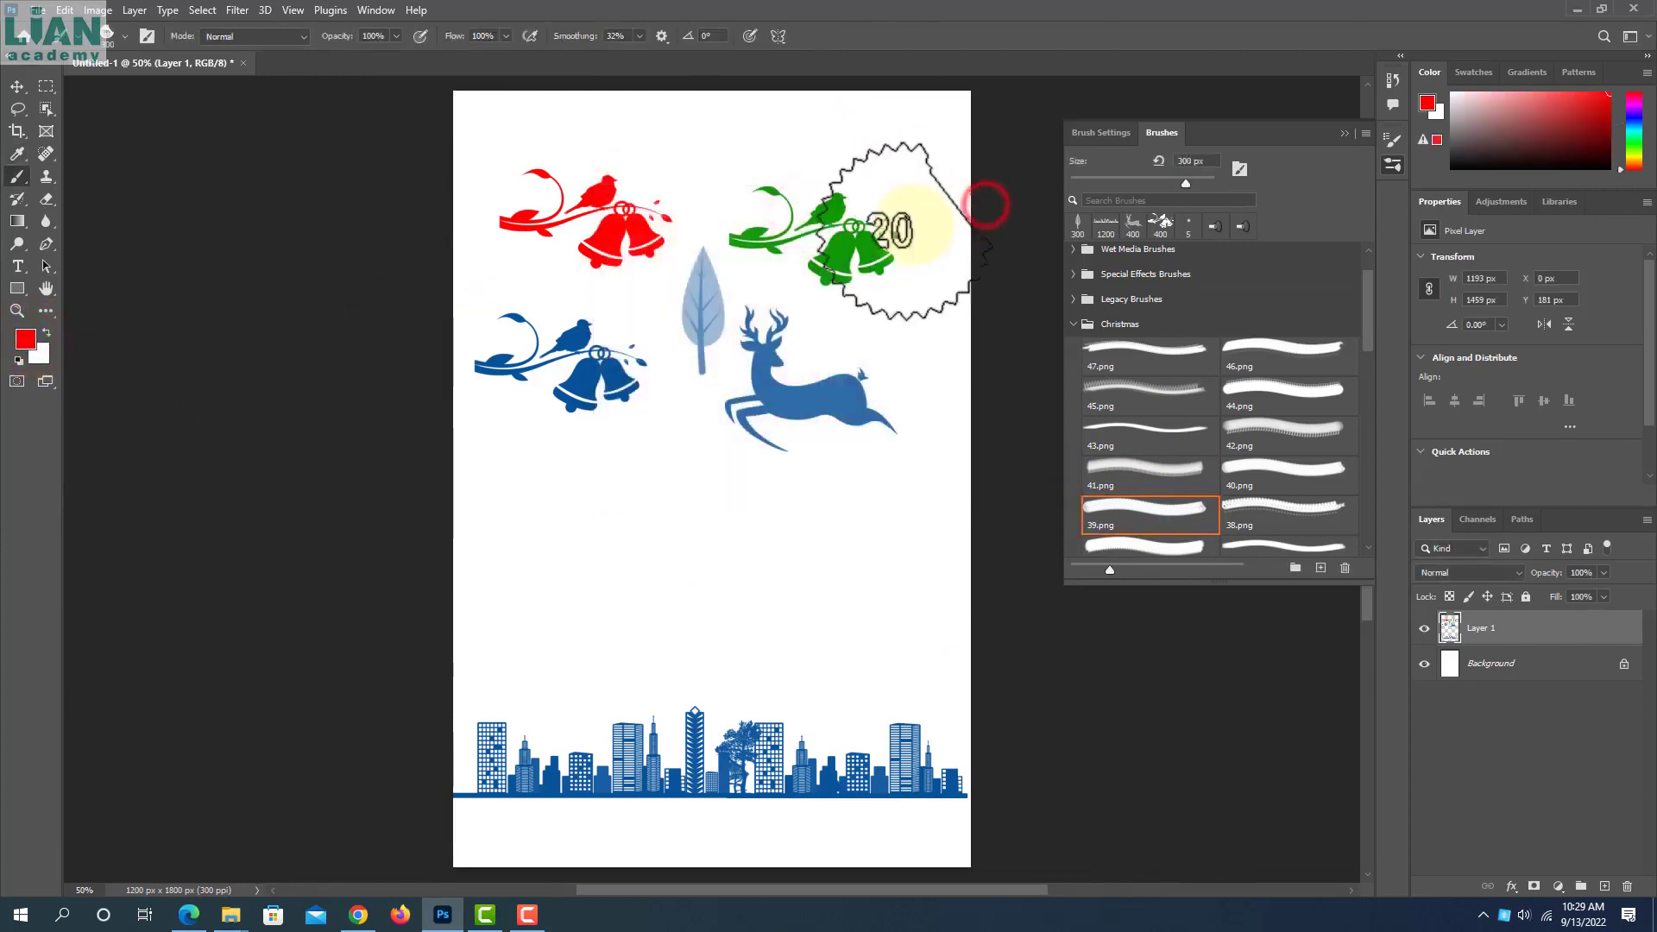
Stamp the 39.png badge at 200 px above the reindeer's tail and the 37.png spiral ribbon at 250 px below the blue bells
{"action": "left_click", "coordinate": [911, 326]}
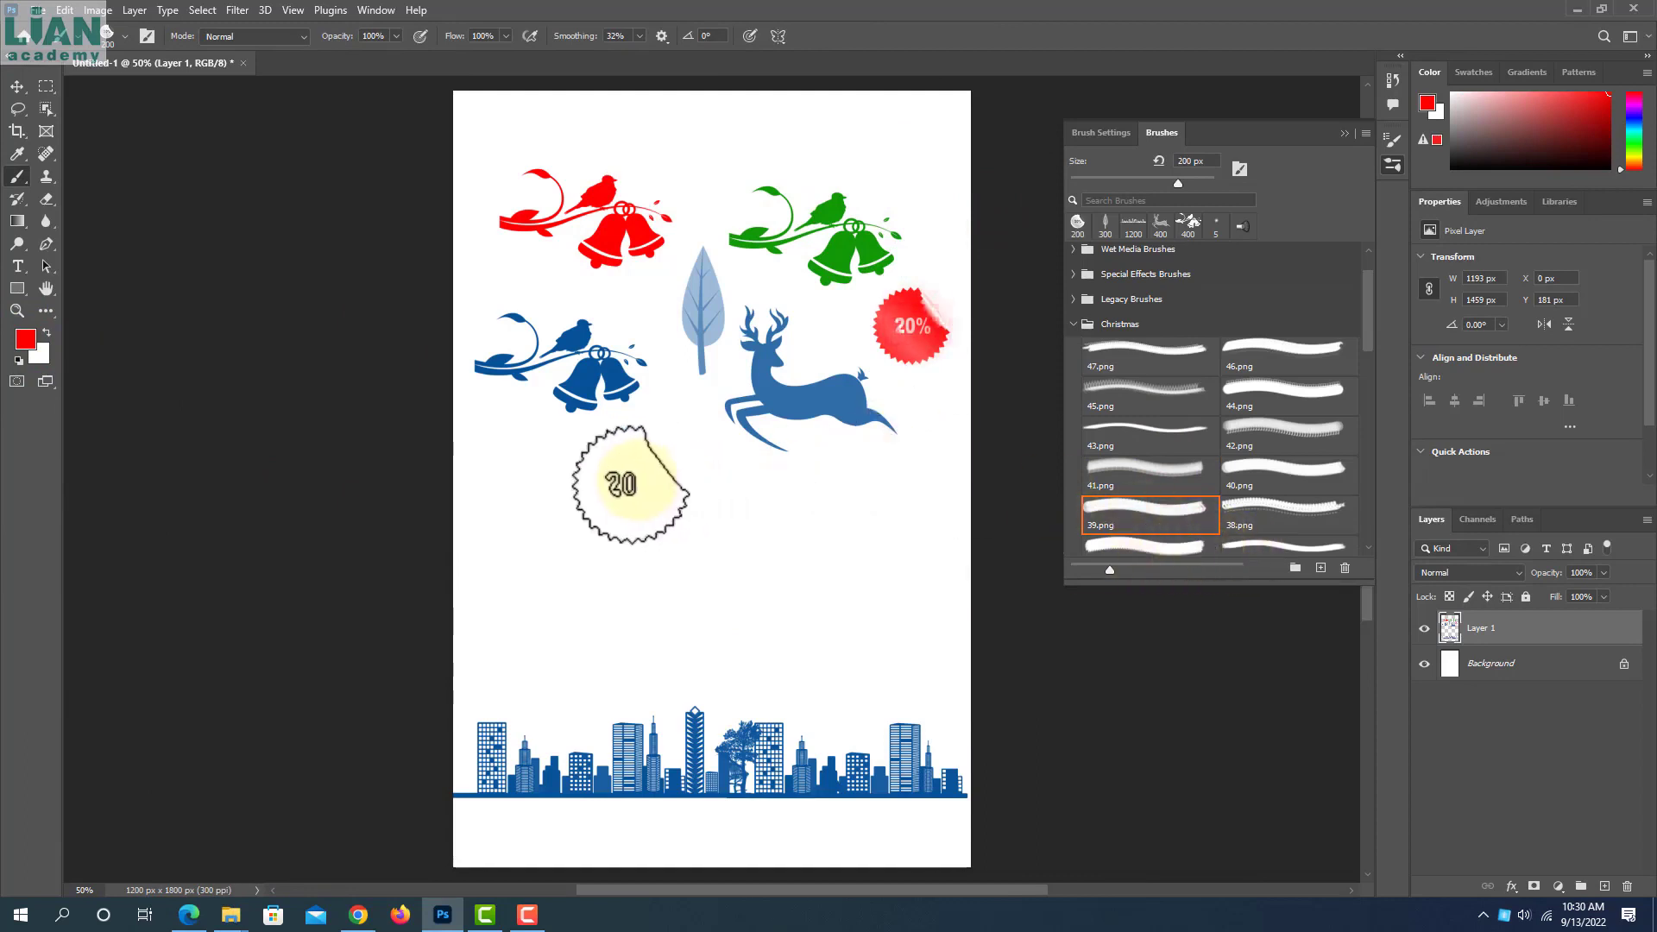
{"action": "left_click", "coordinate": [1149, 550]}
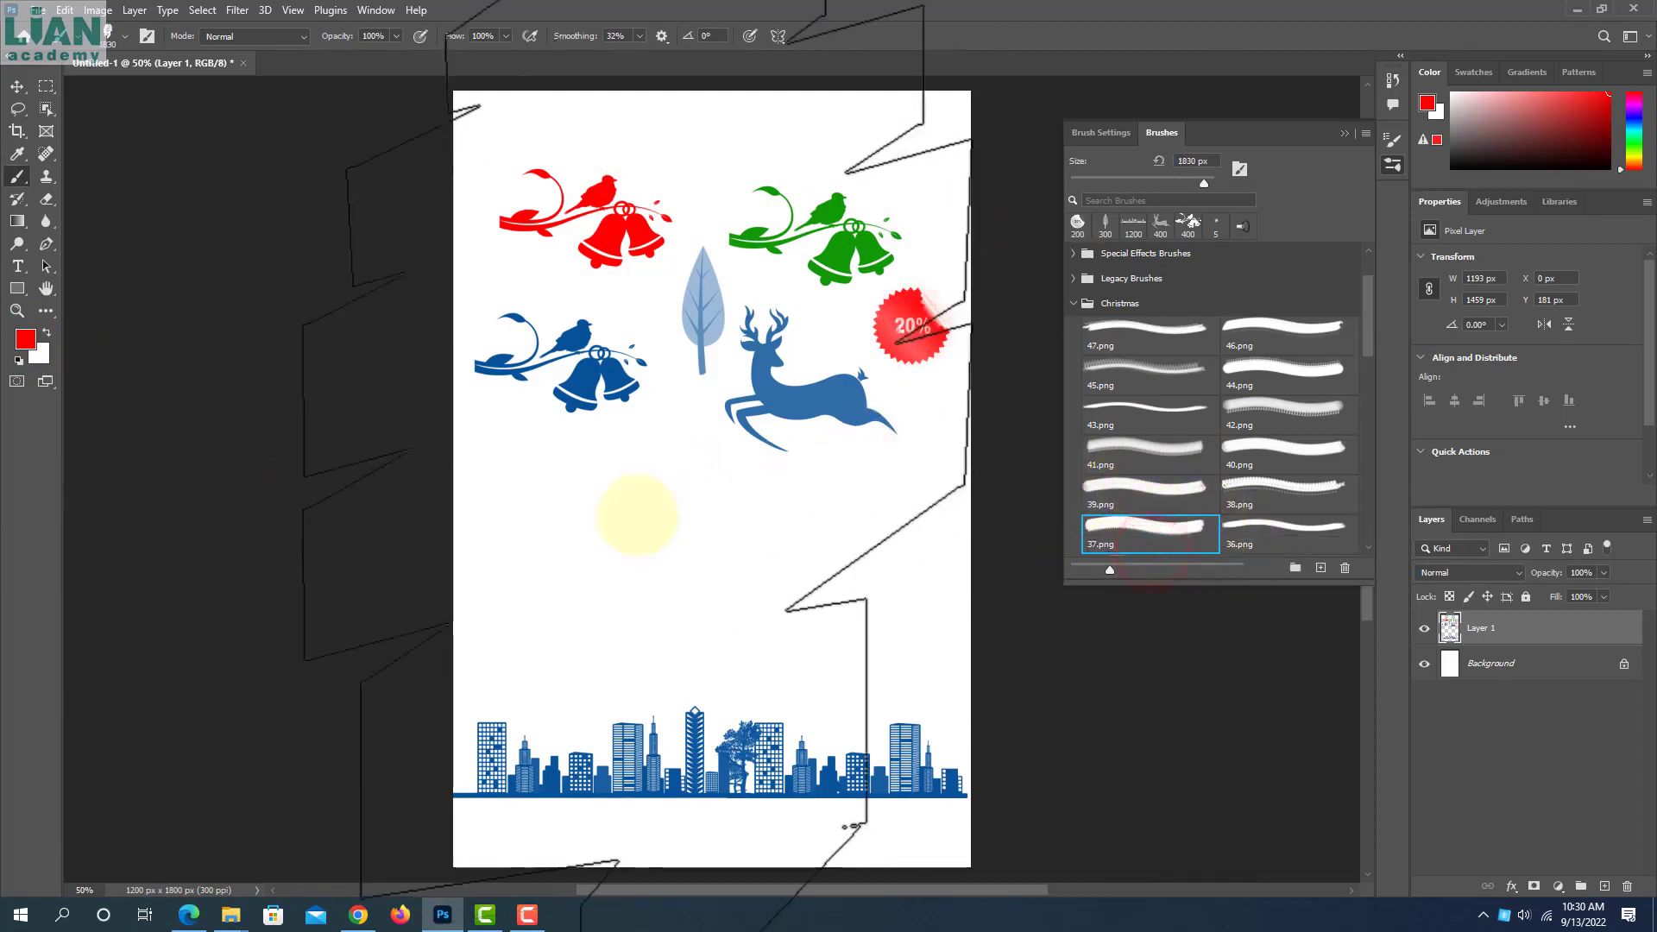
{"action": "key", "text": "bracketleft"}
{"action": "key", "text": "bracketleft"}
{"action": "key", "text": "bracketleft"}
{"action": "key", "text": "bracketleft"}
{"action": "key", "text": "bracketleft"}
{"action": "key", "text": "bracketleft"}
{"action": "key", "text": "bracketleft"}
{"action": "key", "text": "bracketleft"}
{"action": "key", "text": "bracketleft"}
{"action": "key", "text": "bracketleft"}
{"action": "key", "text": "bracketleft"}
{"action": "key", "text": "bracketleft"}
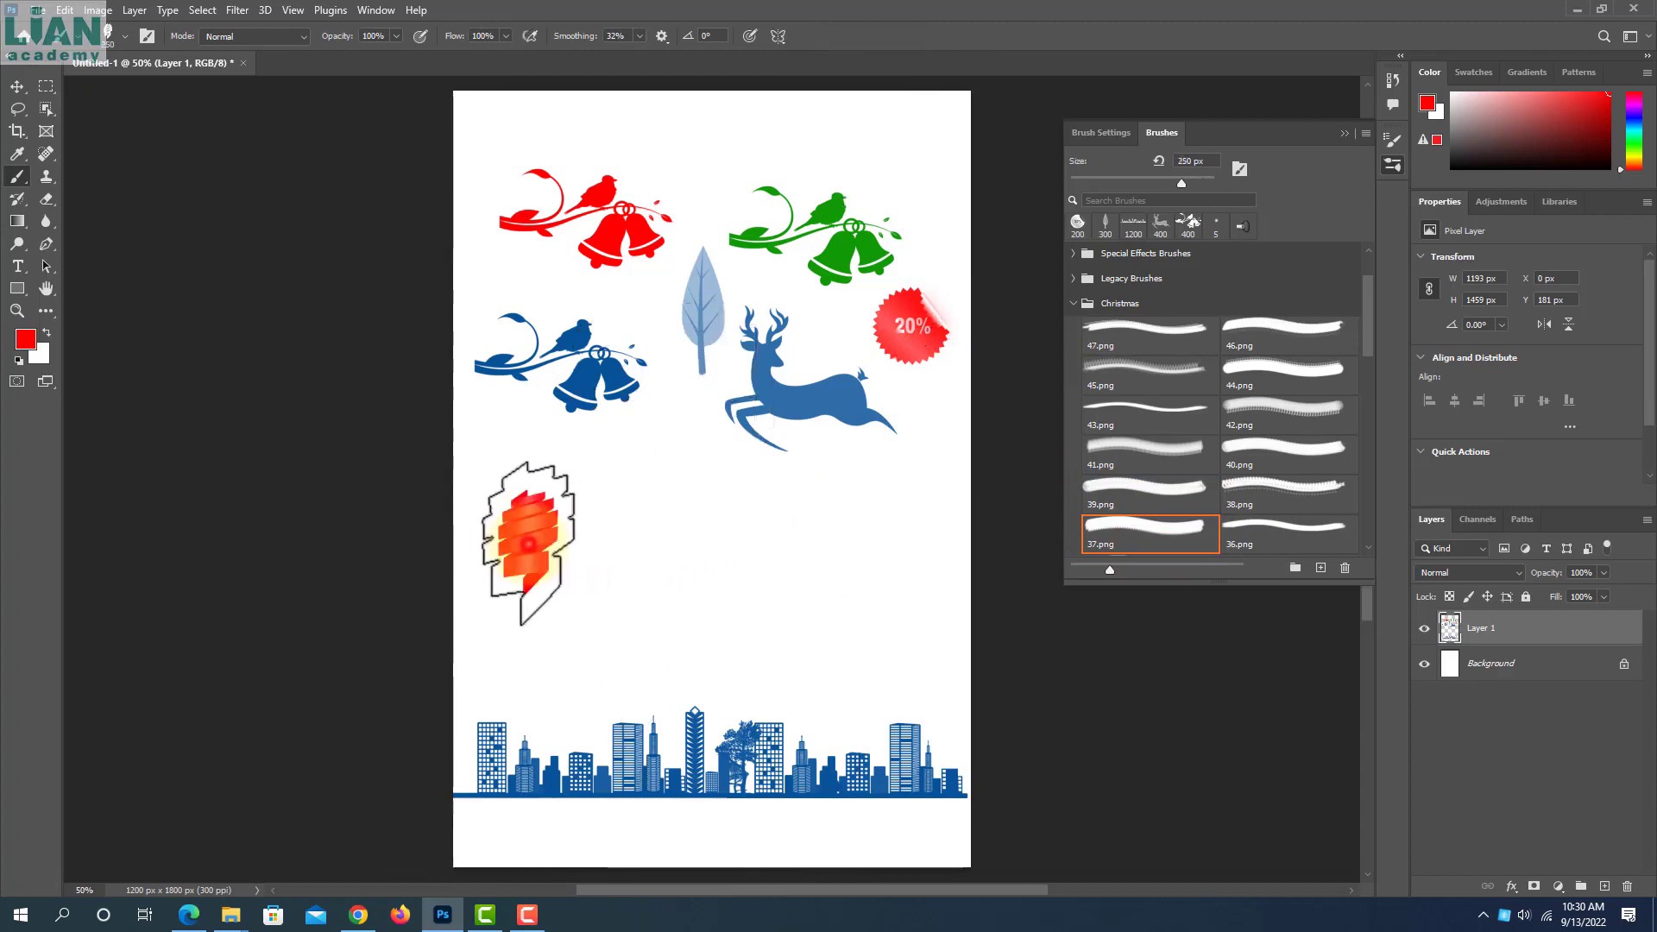
Stamp the 35.png star badge at 150 px in the page's upper-right corner, above the 20% badge
{"action": "scroll", "coordinate": [1157, 528], "scroll_direction": "down", "scroll_amount": 2}
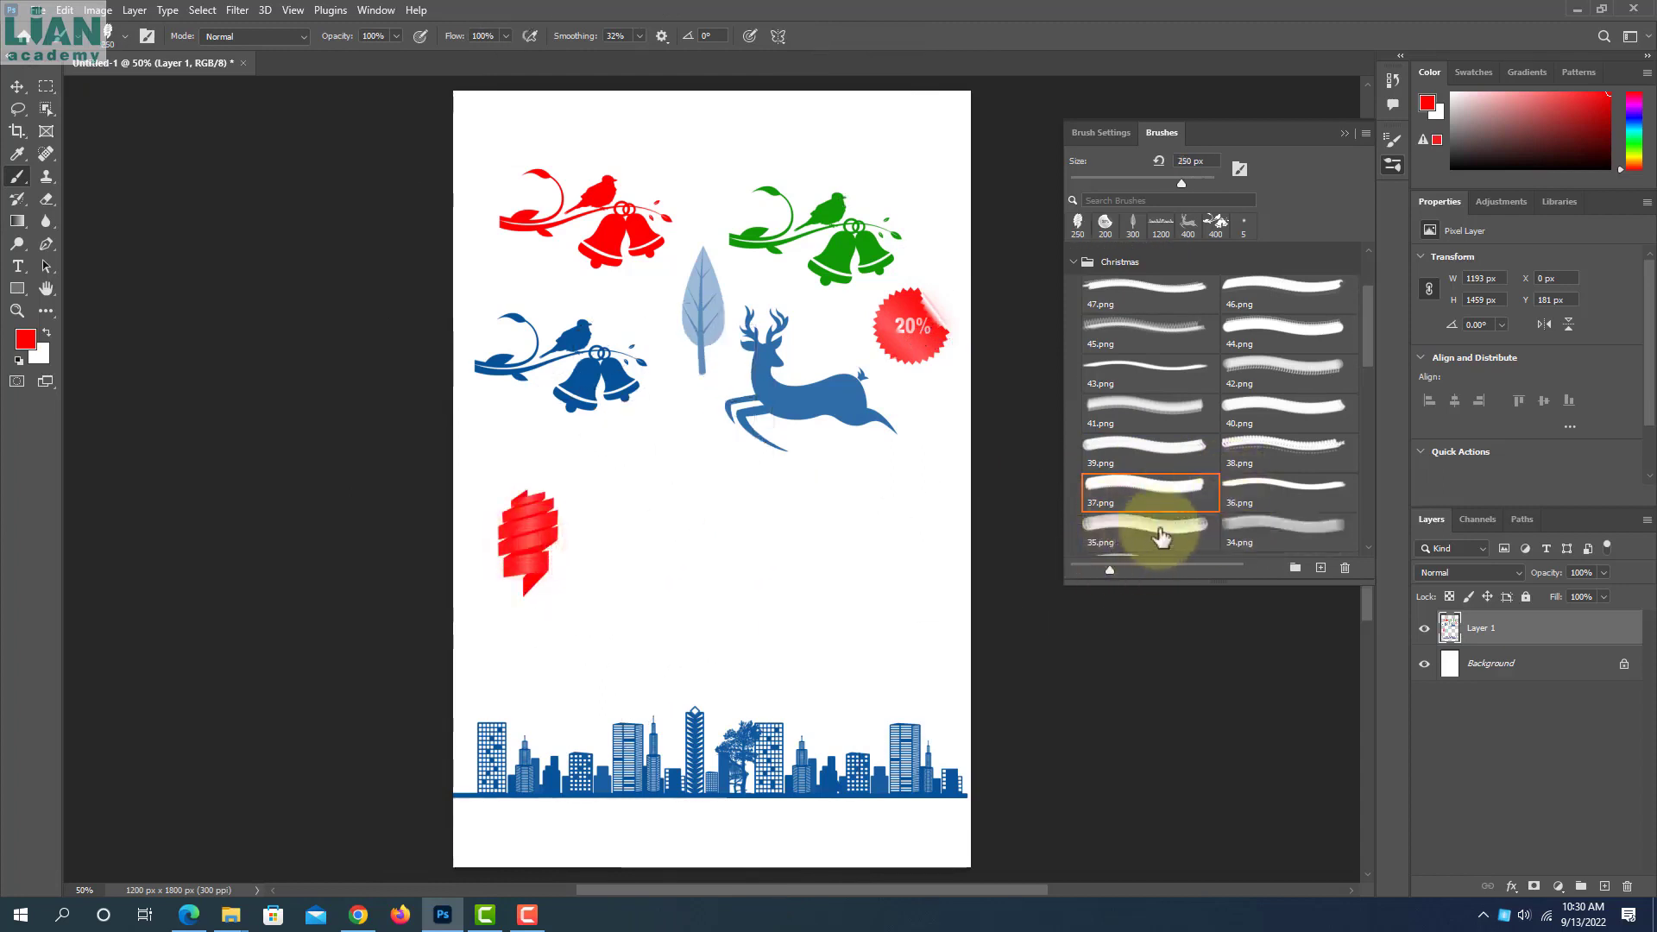
{"action": "left_click", "coordinate": [1133, 491]}
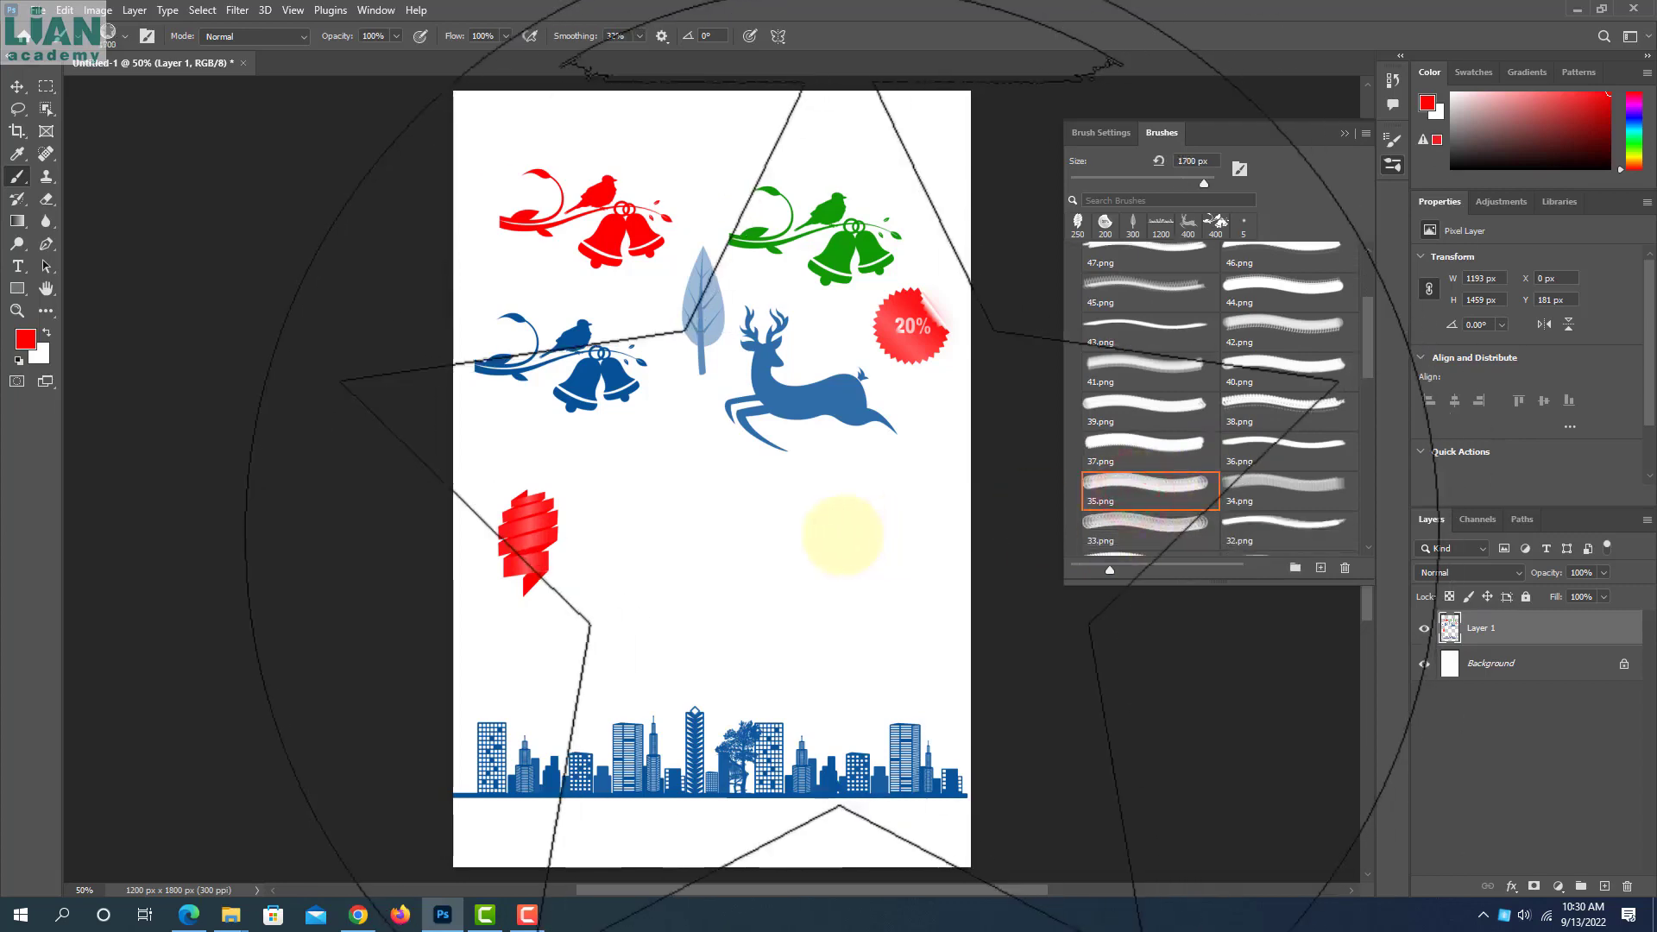
{"action": "key", "text": "bracketleft"}
{"action": "key", "text": "bracketleft"}
{"action": "key", "text": "bracketleft"}
{"action": "key", "text": "bracketleft"}
{"action": "key", "text": "bracketleft"}
{"action": "key", "text": "bracketleft"}
{"action": "key", "text": "bracketleft"}
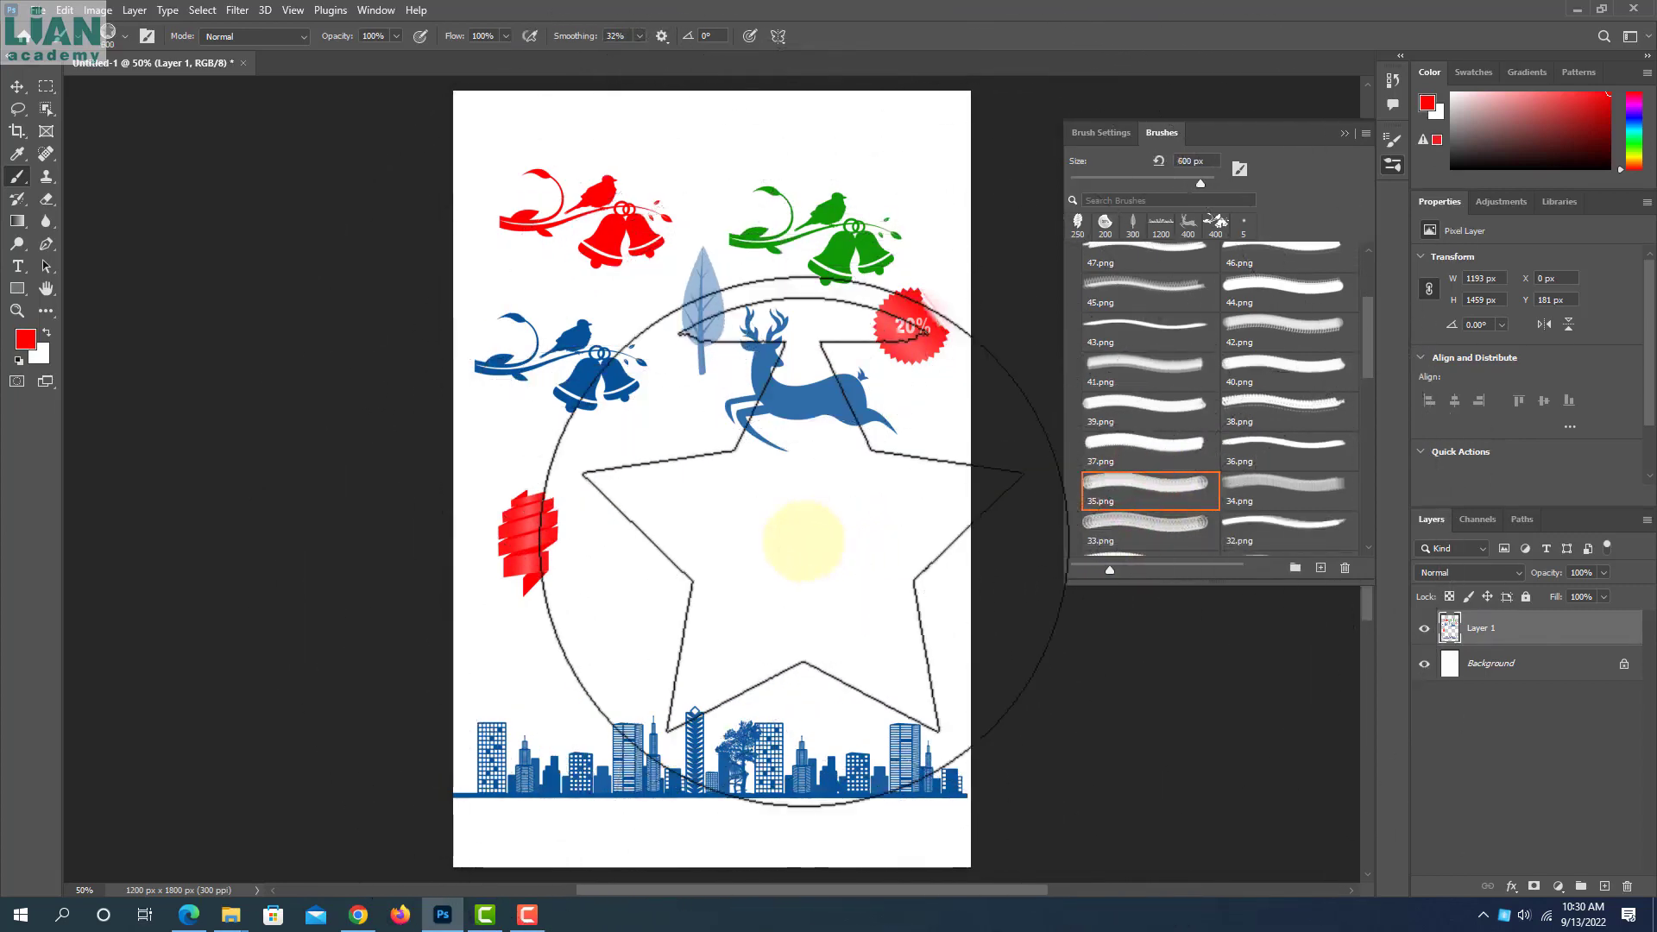
{"action": "key", "text": "bracketleft"}
{"action": "key", "text": "bracketleft"}
{"action": "key", "text": "bracketleft"}
{"action": "key", "text": "bracketleft"}
{"action": "key", "text": "bracketleft"}
{"action": "key", "text": "bracketleft"}
{"action": "key", "text": "bracketleft"}
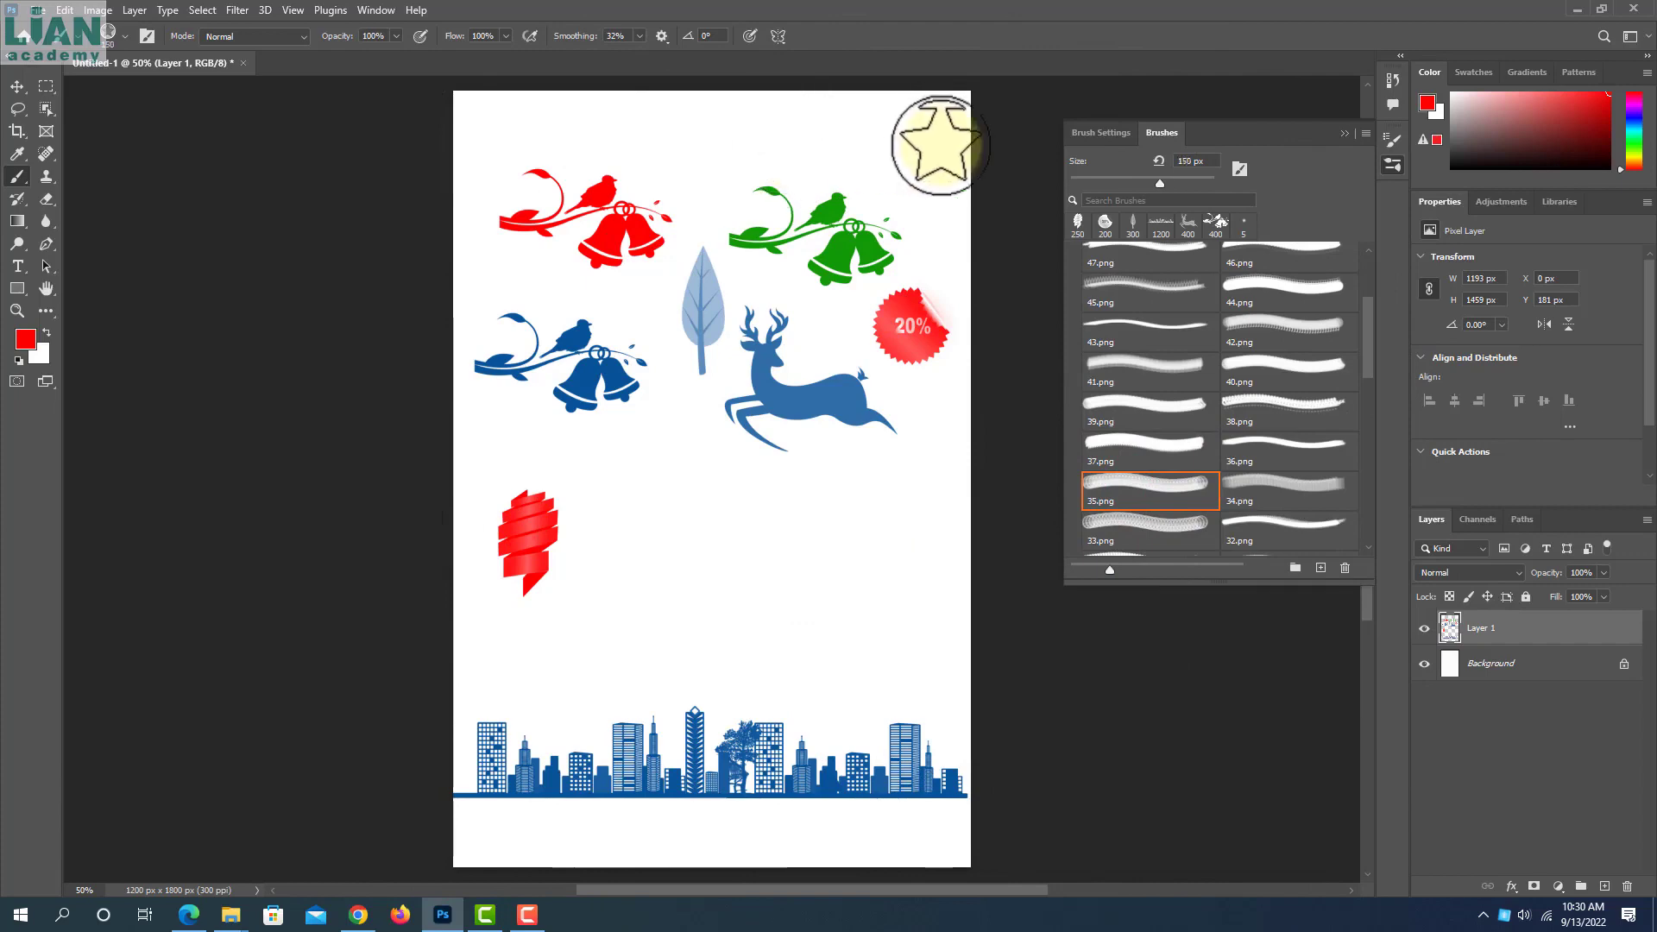
{"action": "left_click", "coordinate": [923, 145]}
Choose the 33.png round flower brush and stamp it at 300 px beside the red spiral ribbon
{"action": "scroll", "coordinate": [1146, 416], "scroll_direction": "down", "scroll_amount": 1}
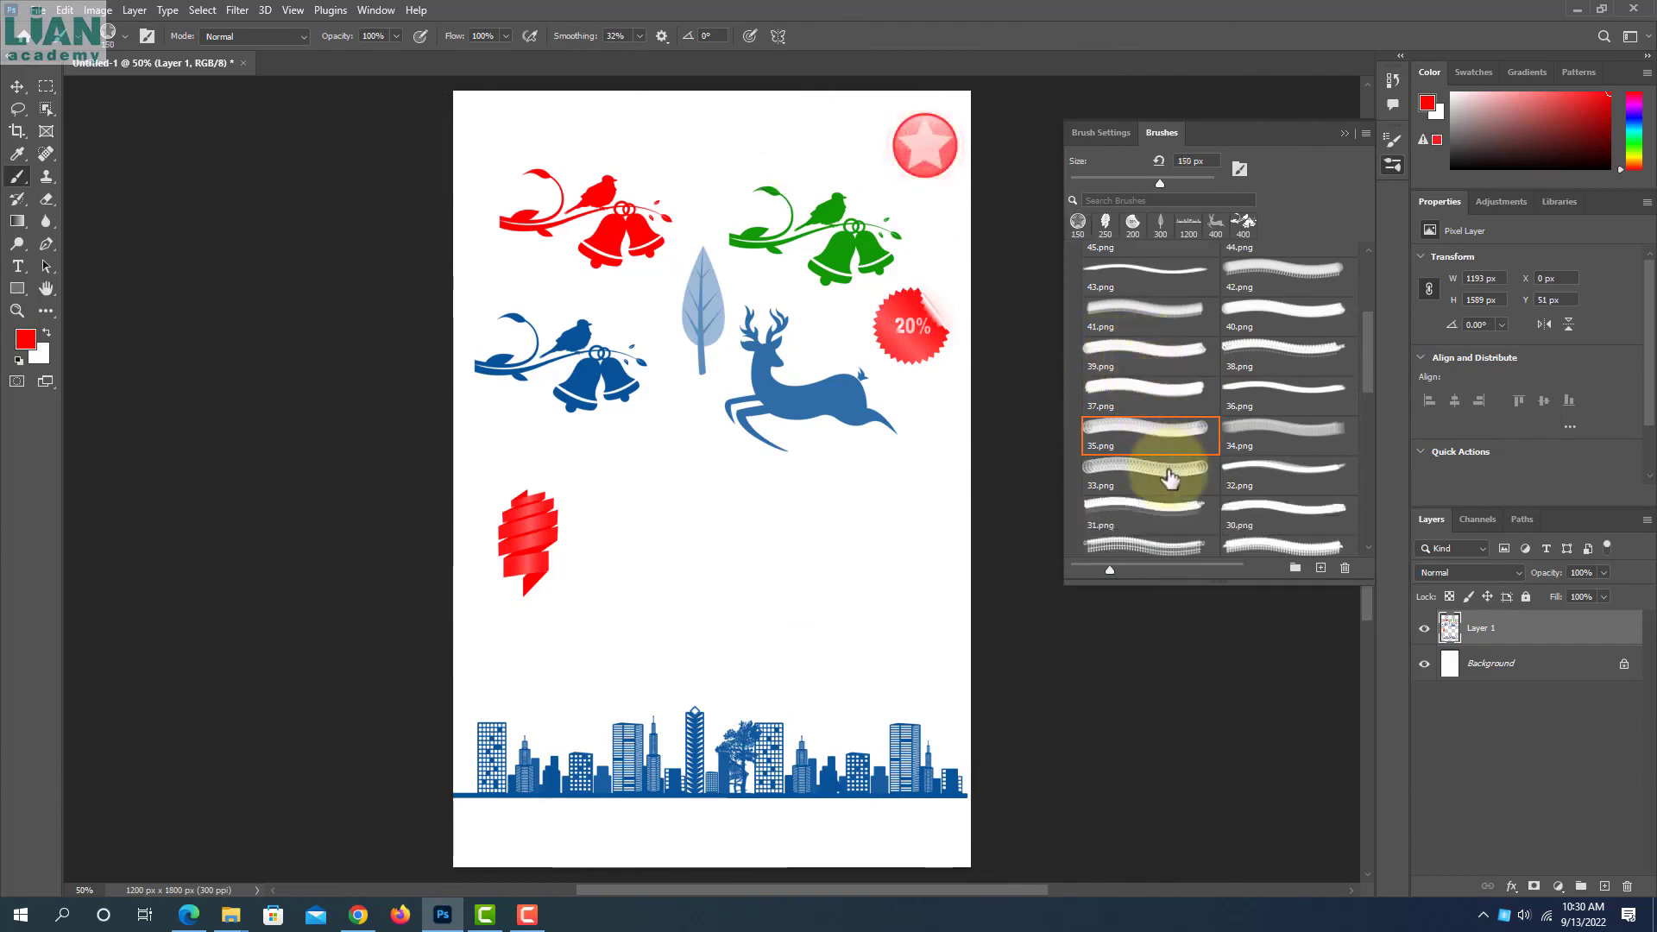
{"action": "left_click", "coordinate": [1165, 470]}
{"action": "key", "text": "bracketleft"}
{"action": "key", "text": "bracketleft"}
{"action": "key", "text": "bracketleft"}
{"action": "key", "text": "bracketleft"}
{"action": "key", "text": "bracketleft"}
{"action": "key", "text": "bracketleft"}
{"action": "key", "text": "bracketleft"}
{"action": "key", "text": "bracketleft"}
{"action": "key", "text": "bracketleft"}
{"action": "key", "text": "bracketleft"}
{"action": "key", "text": "bracketleft"}
{"action": "key", "text": "bracketleft"}
{"action": "key", "text": "bracketleft"}
{"action": "key", "text": "bracketleft"}
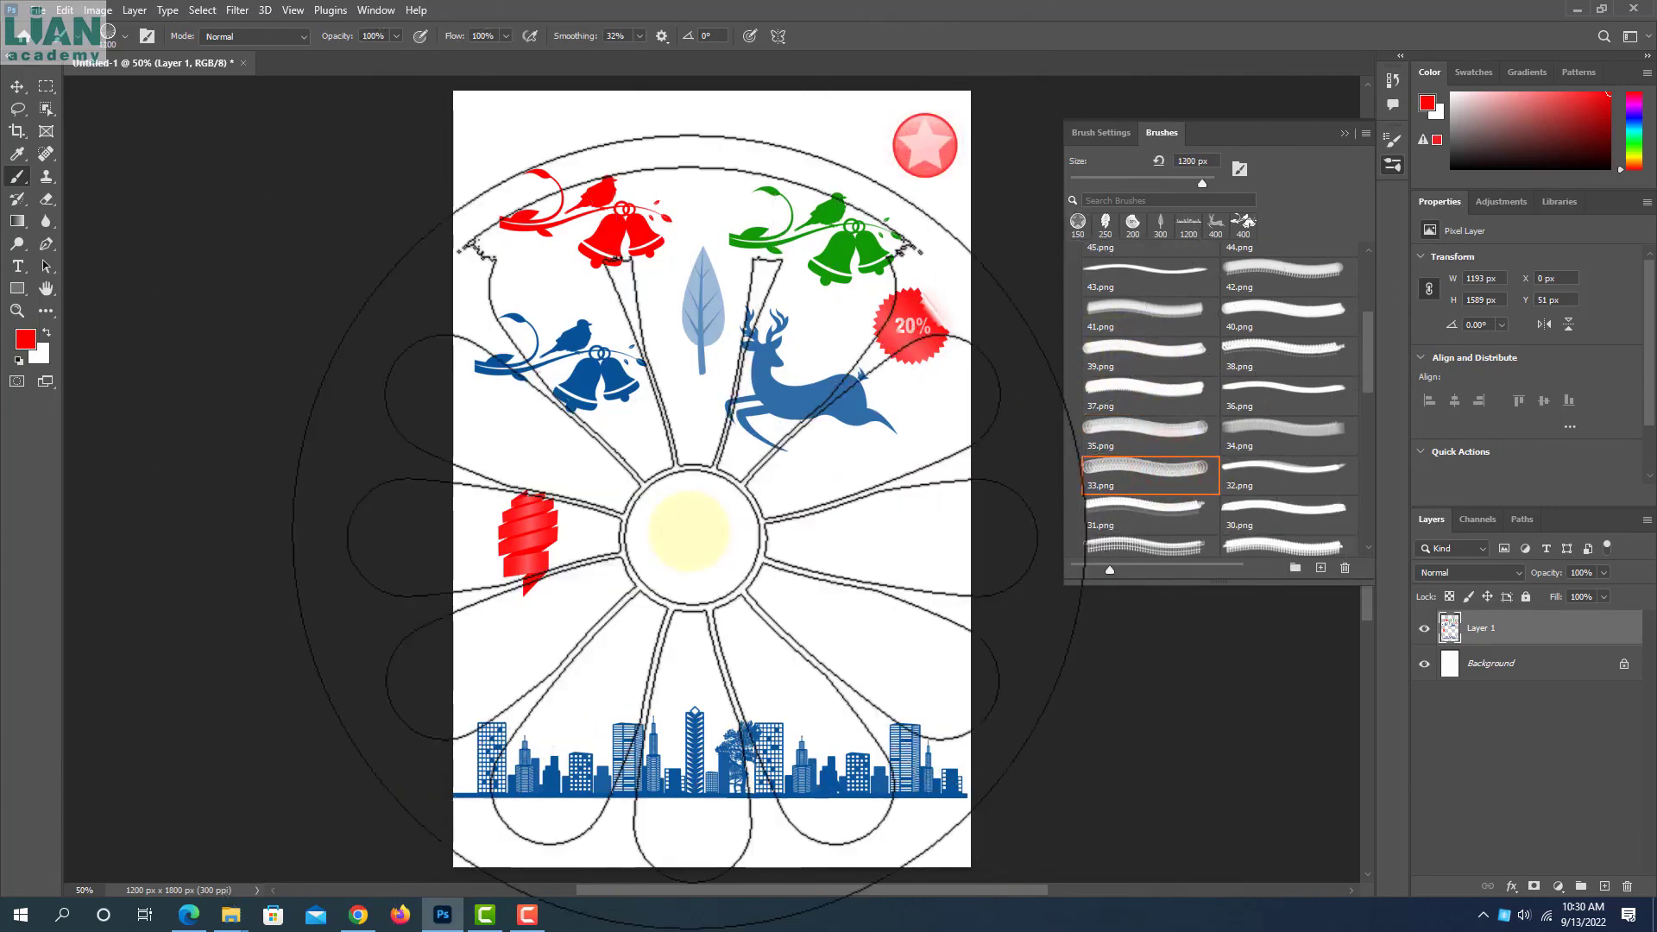
{"action": "left_click", "coordinate": [686, 539]}
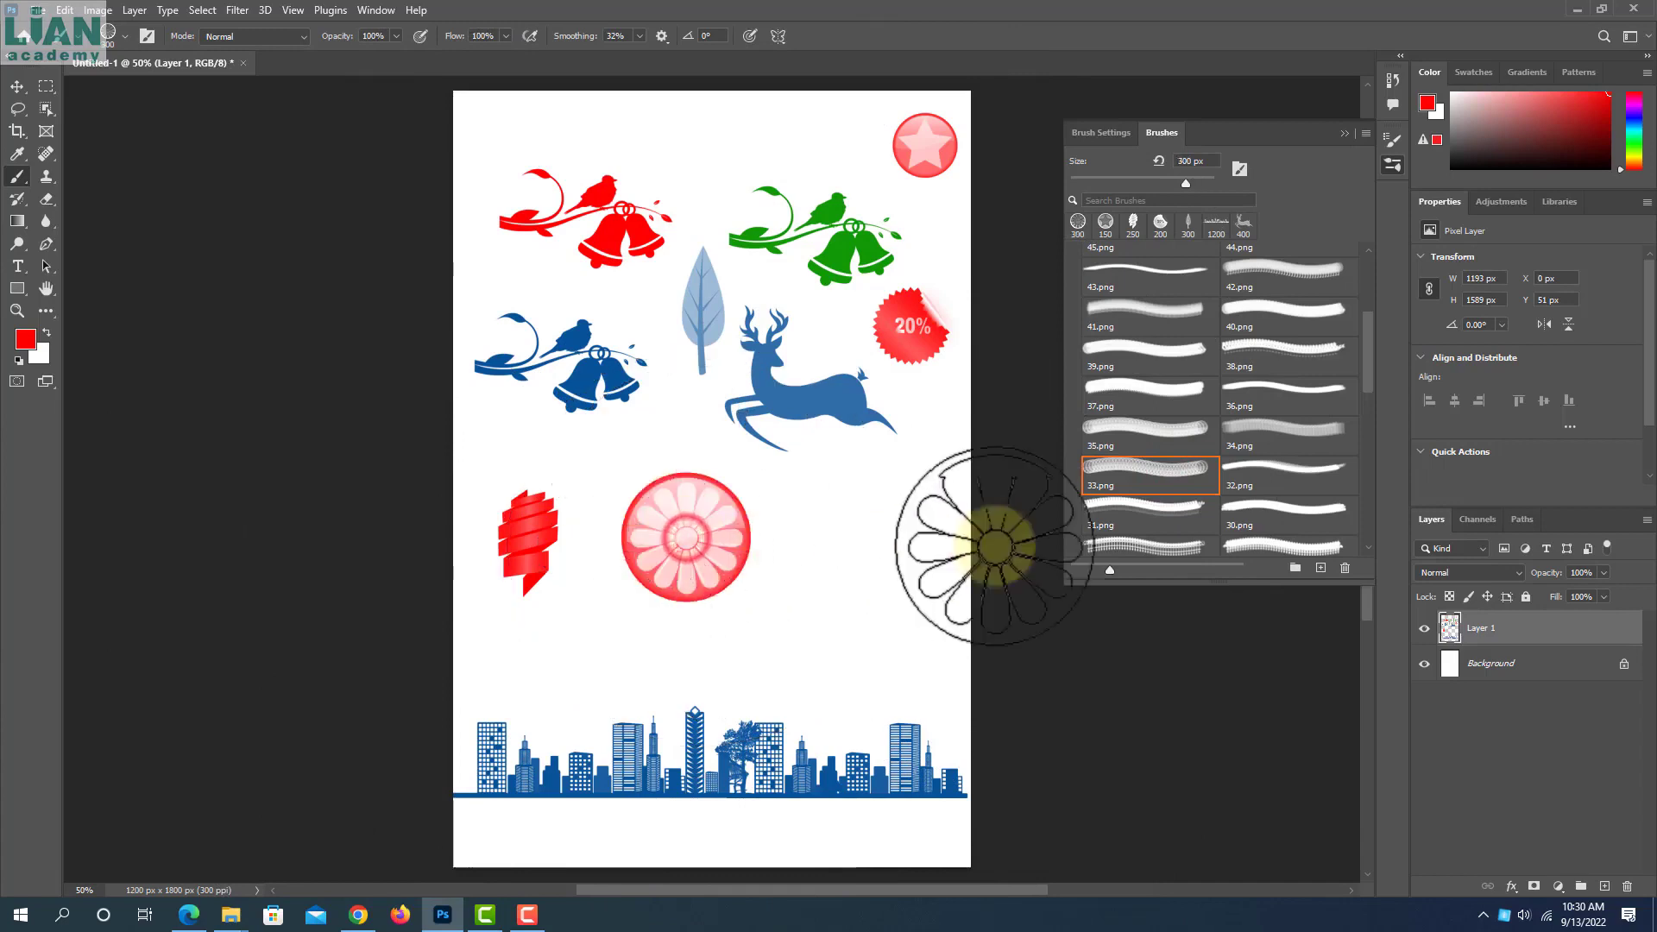
Choose the 31.png bird brush and stamp it at 400 px beside the round flower, below the reindeer
{"action": "scroll", "coordinate": [1148, 466], "scroll_direction": "down", "scroll_amount": 1}
{"action": "left_click", "coordinate": [1140, 448]}
{"action": "key", "text": "bracketleft"}
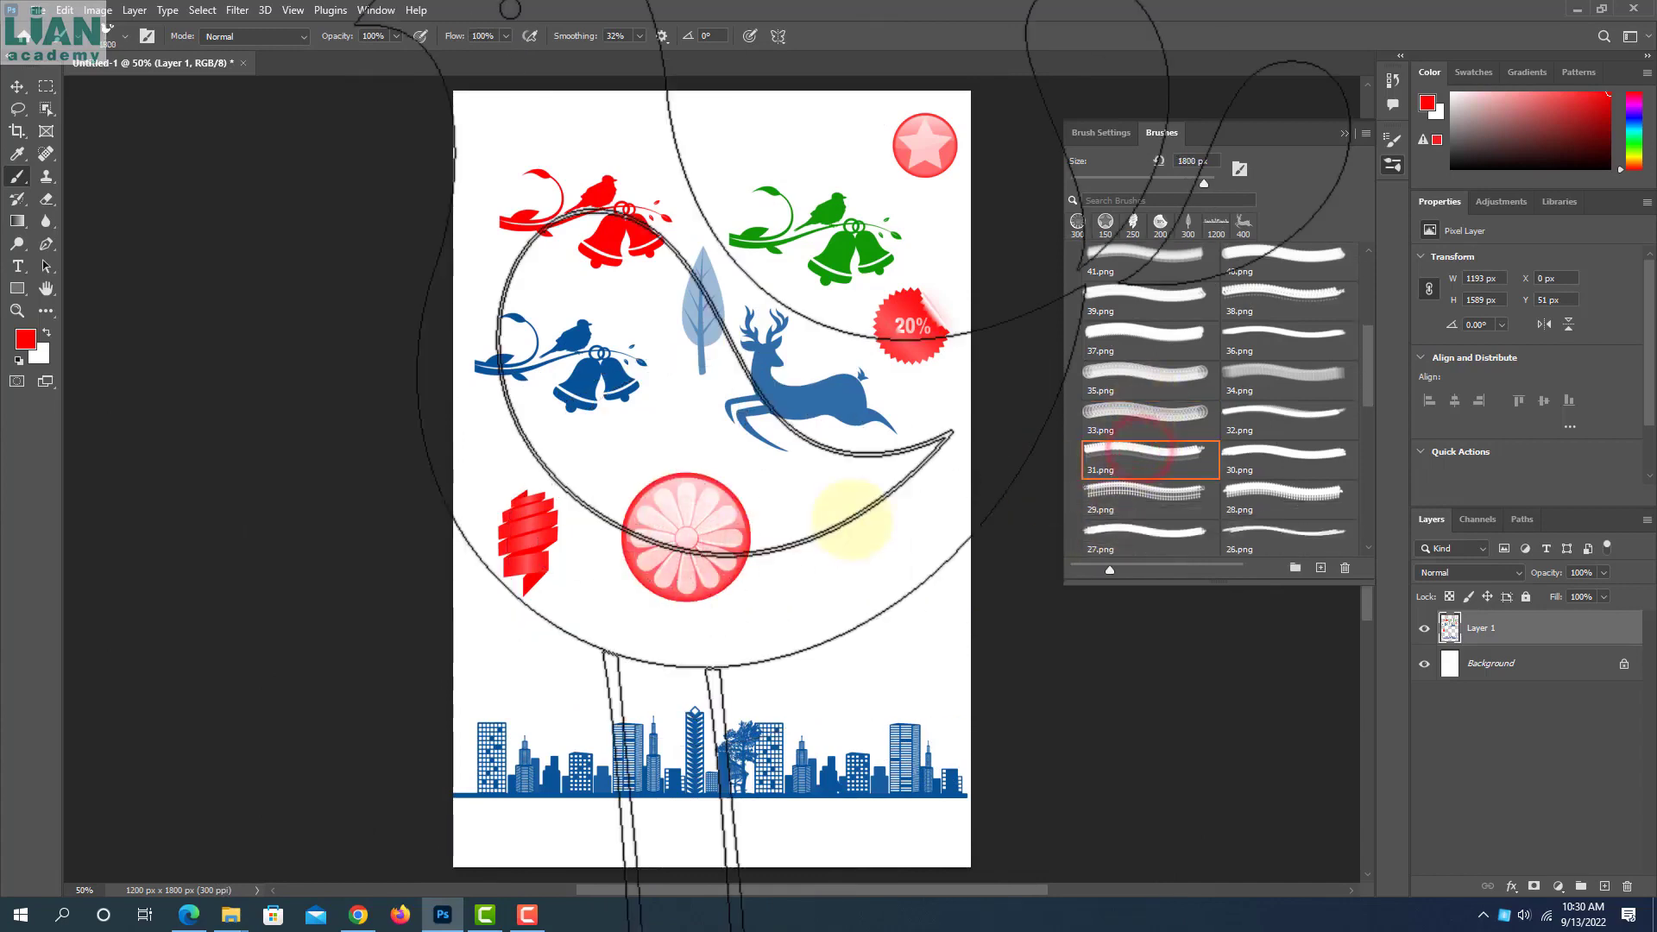
{"action": "key", "text": "bracketleft"}
{"action": "key", "text": "bracketleft"}
{"action": "key", "text": "bracketleft"}
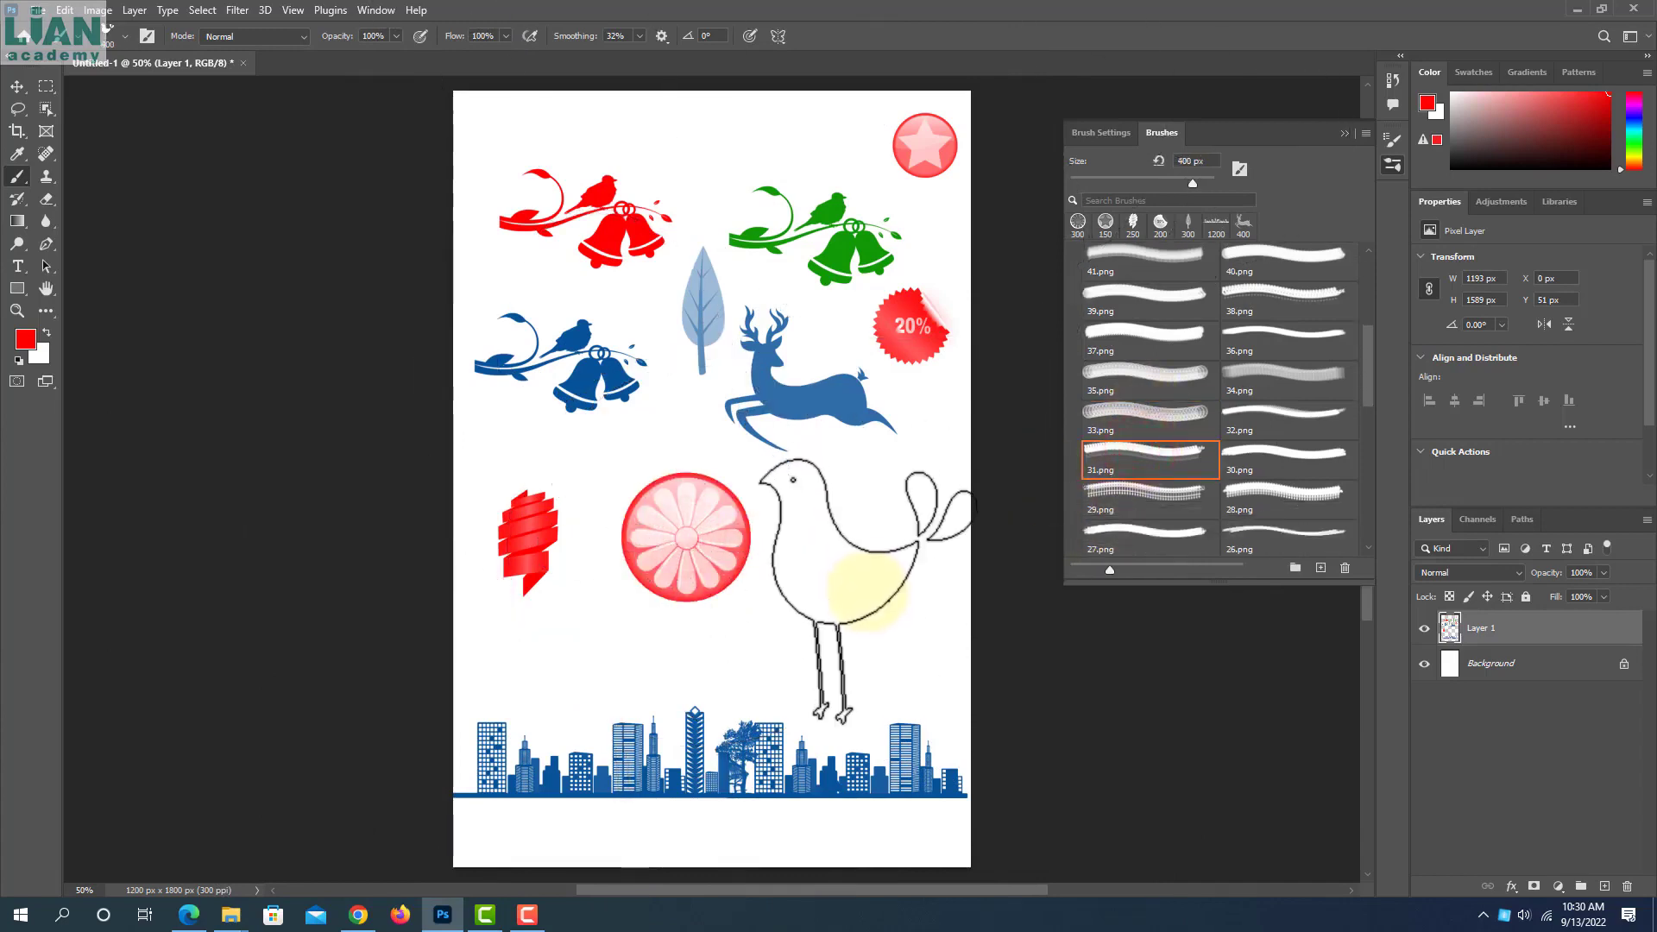
{"action": "left_click", "coordinate": [858, 591]}
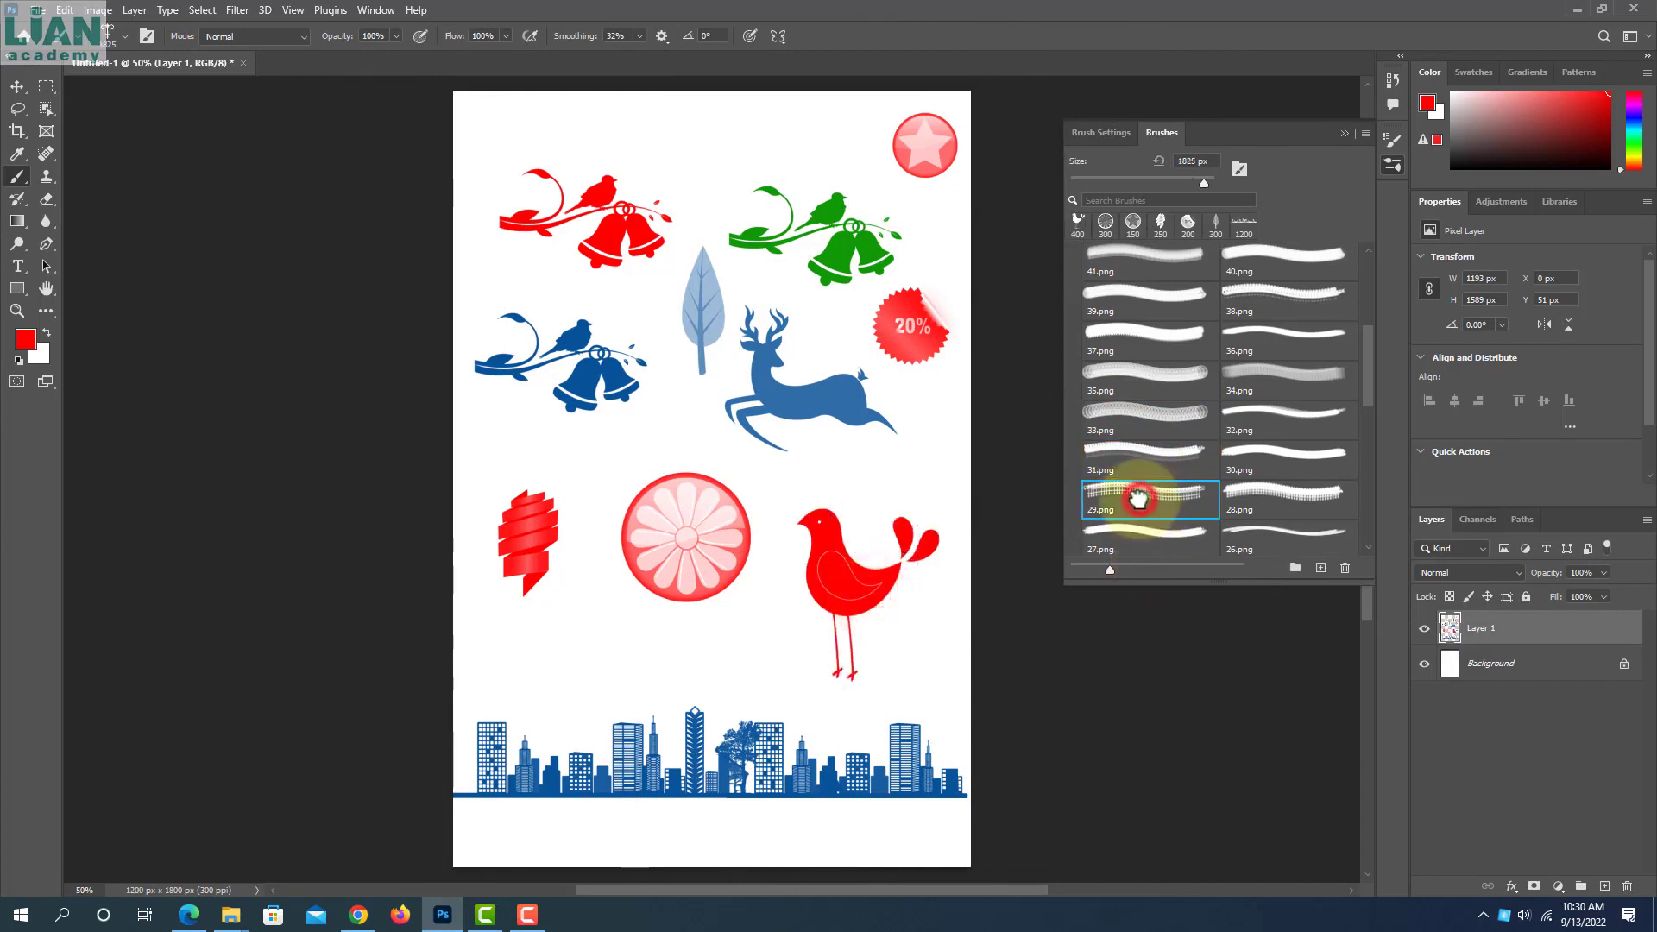
Reduce the 29.png ornament brush to 200 px and stamp it between the red and green bells
{"action": "key", "text": "bracketleft"}
{"action": "key", "text": "bracketleft"}
{"action": "key", "text": "bracketleft"}
{"action": "key", "text": "bracketleft"}
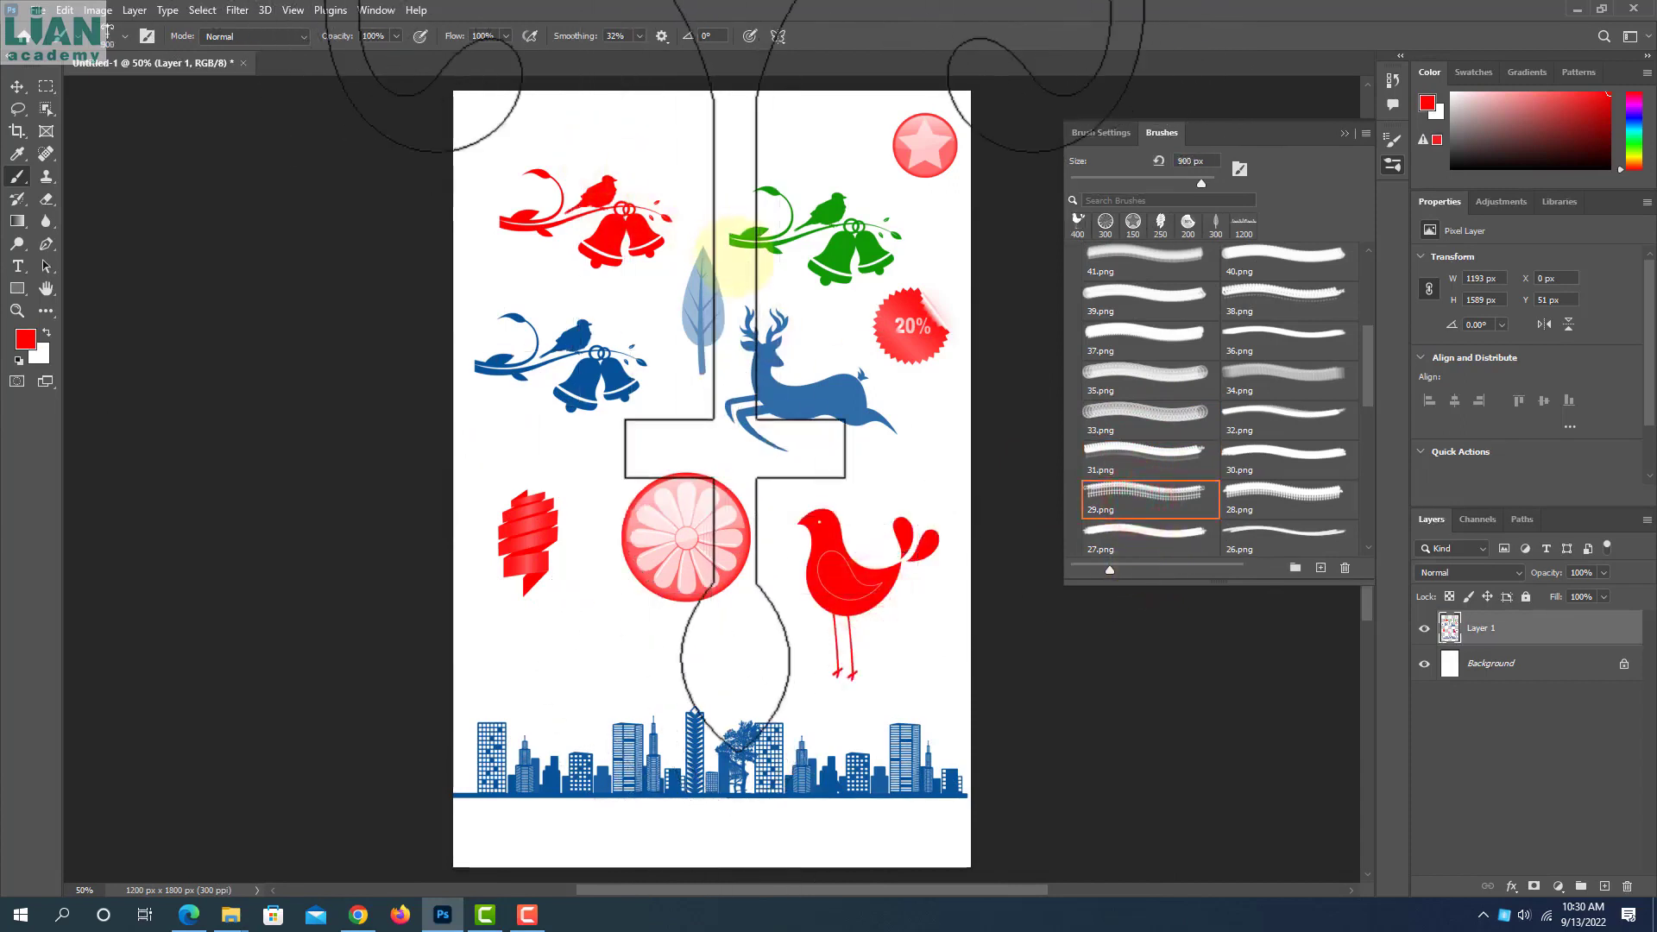
{"action": "key", "text": "bracketleft"}
{"action": "key", "text": "bracketleft"}
{"action": "key", "text": "bracketleft"}
{"action": "key", "text": "bracketleft"}
{"action": "key", "text": "bracketleft"}
{"action": "key", "text": "bracketleft"}
{"action": "key", "text": "bracketleft"}
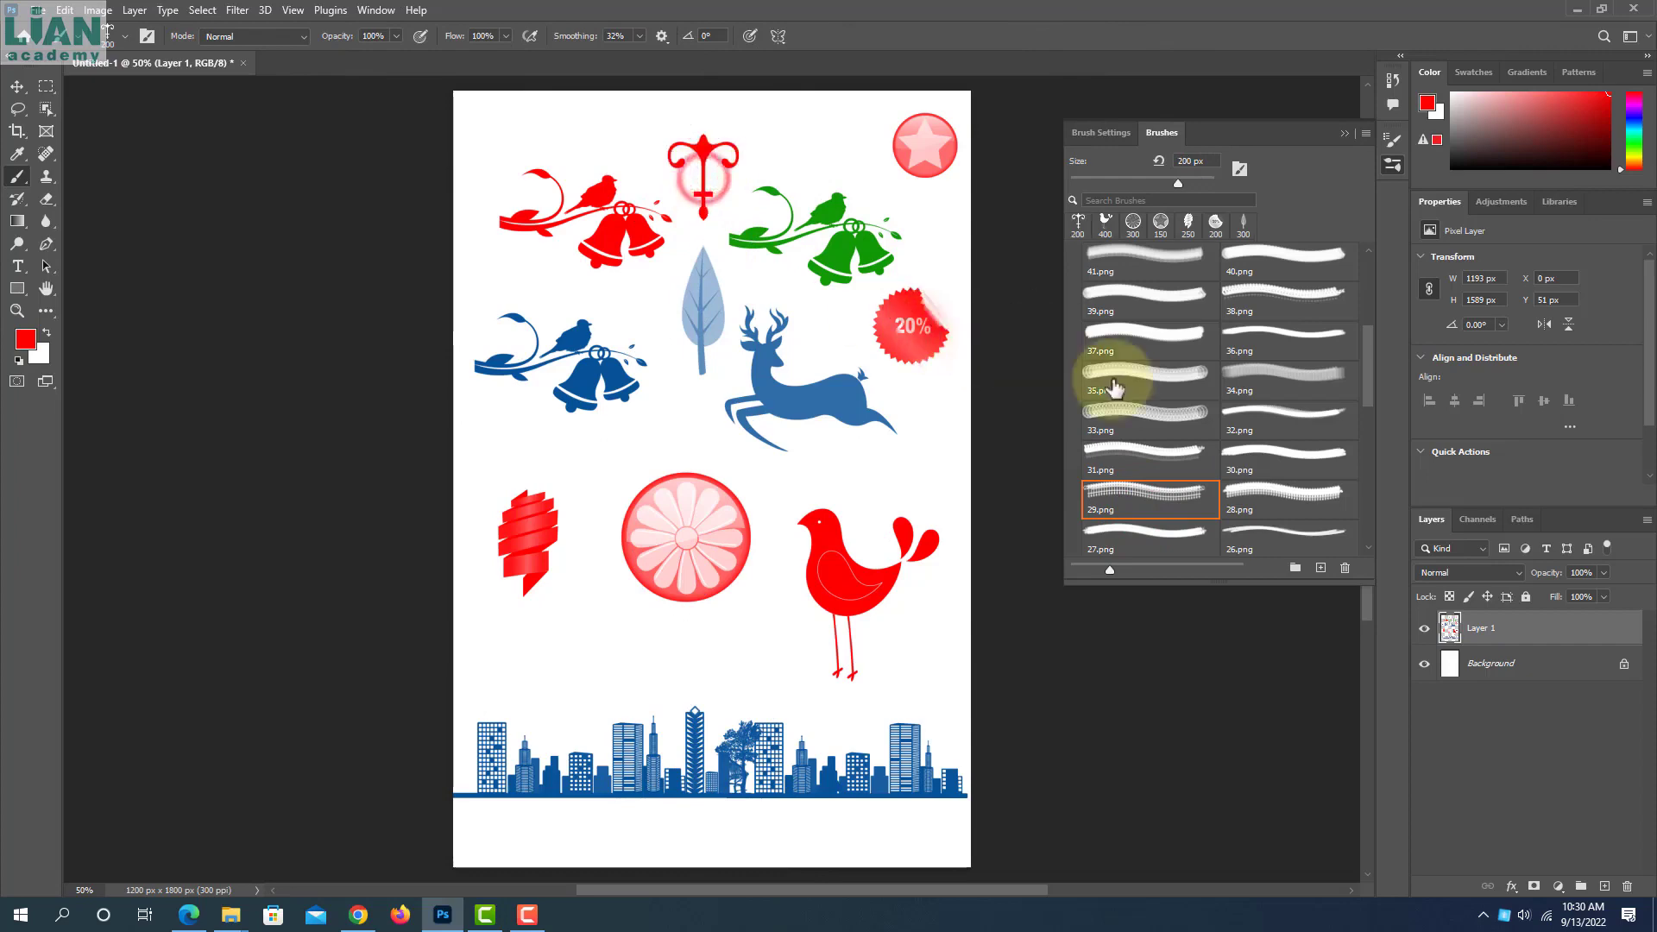
Try out the 25.png floral branch brush over the page, reducing its size to 800 px
{"action": "scroll", "coordinate": [1128, 388], "scroll_direction": "down", "scroll_amount": 2}
{"action": "left_click", "coordinate": [1150, 471]}
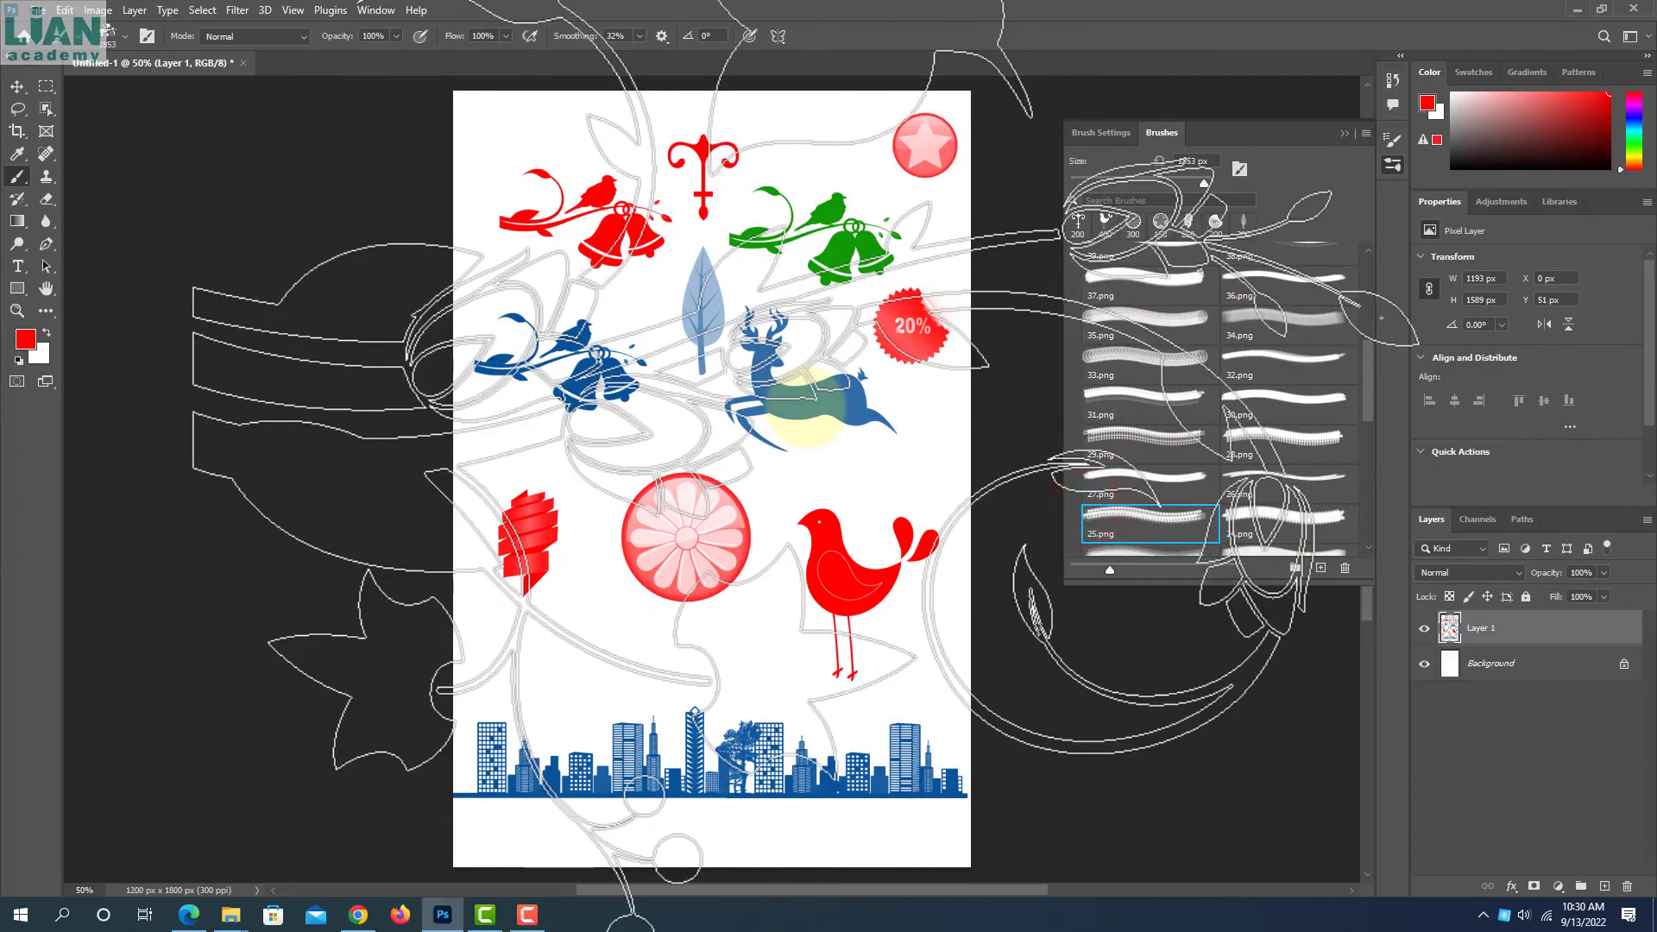
{"action": "key", "text": "bracketleft"}
{"action": "key", "text": "bracketleft"}
{"action": "key", "text": "bracketleft"}
{"action": "key", "text": "bracketleft"}
{"action": "key", "text": "bracketleft"}
{"action": "key", "text": "bracketleft"}
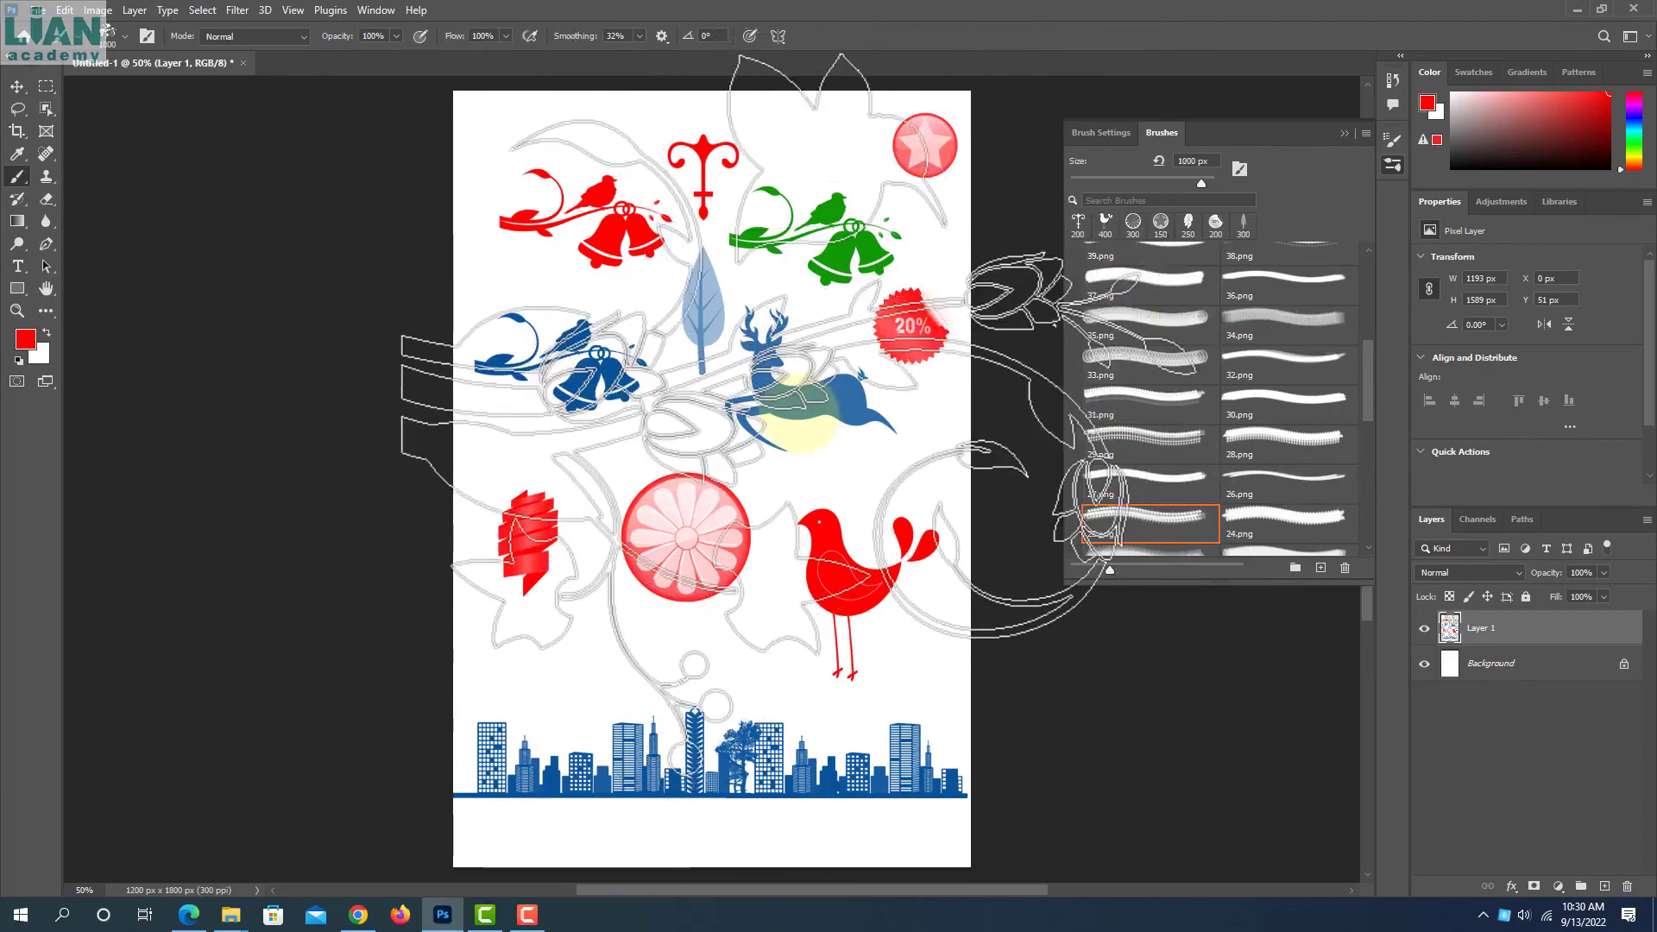
{"action": "key", "text": "bracketleft"}
Choose the 23.png snowflake tree brush and stamp it at 400 px below the spiral ribbon, just above the skyline
{"action": "scroll", "coordinate": [1164, 493], "scroll_direction": "down", "scroll_amount": 2}
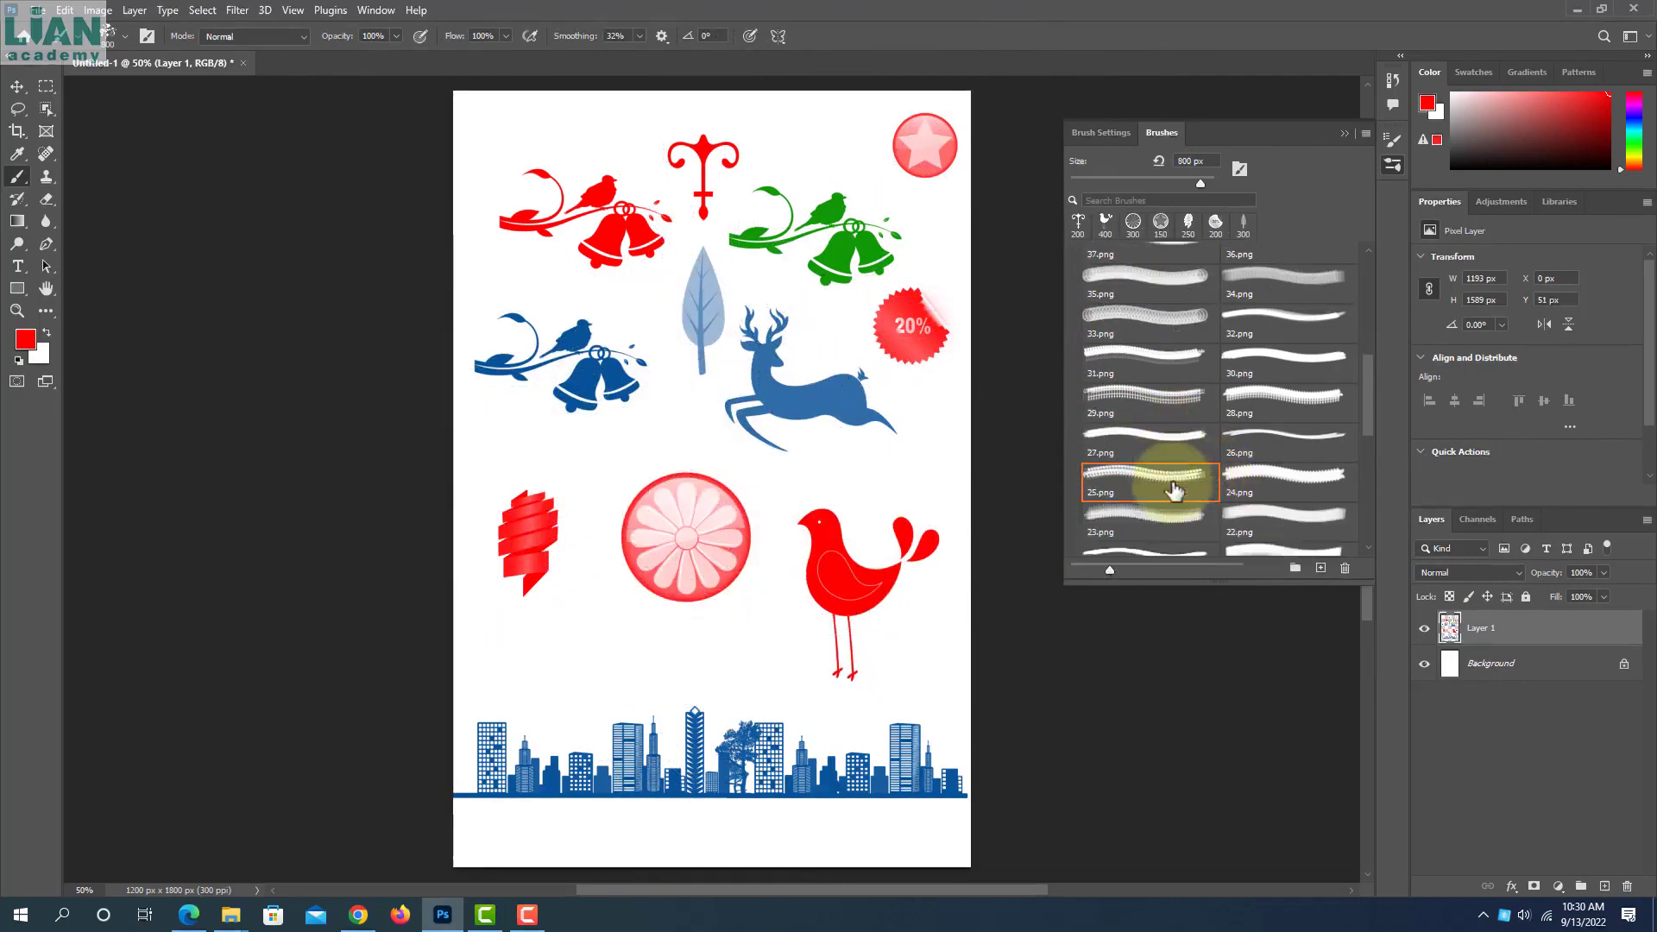
{"action": "left_click", "coordinate": [1165, 493]}
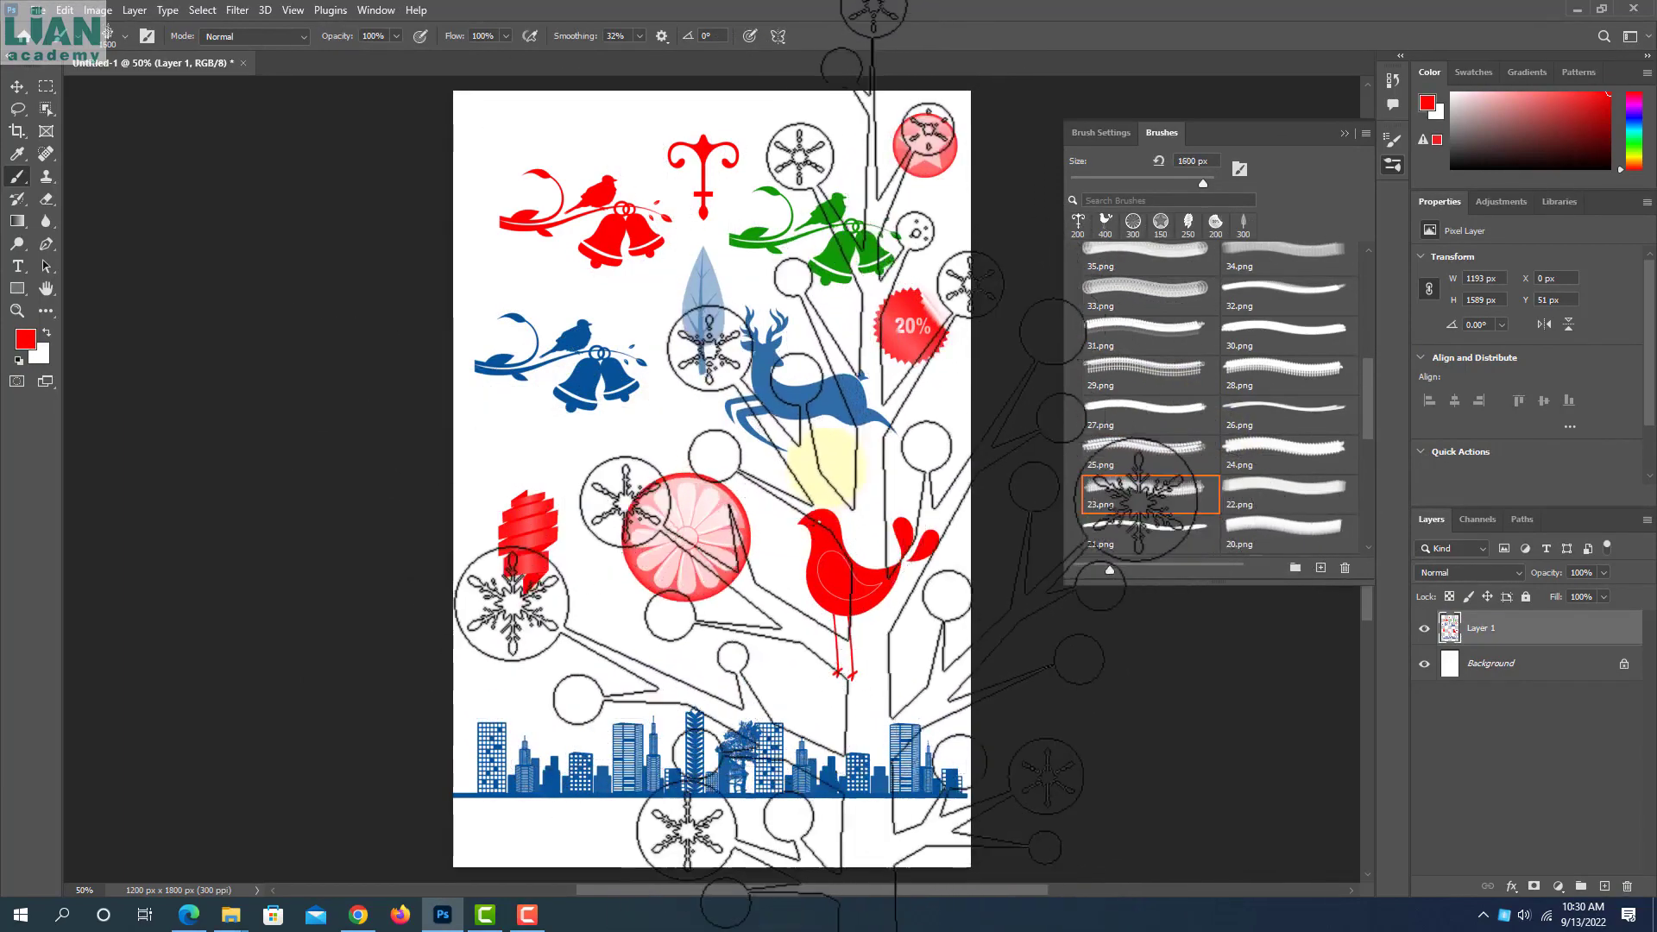
{"action": "key", "text": "bracketleft"}
{"action": "key", "text": "bracketleft"}
{"action": "key", "text": "bracketleft"}
{"action": "key", "text": "bracketleft"}
{"action": "key", "text": "bracketleft"}
{"action": "key", "text": "bracketleft"}
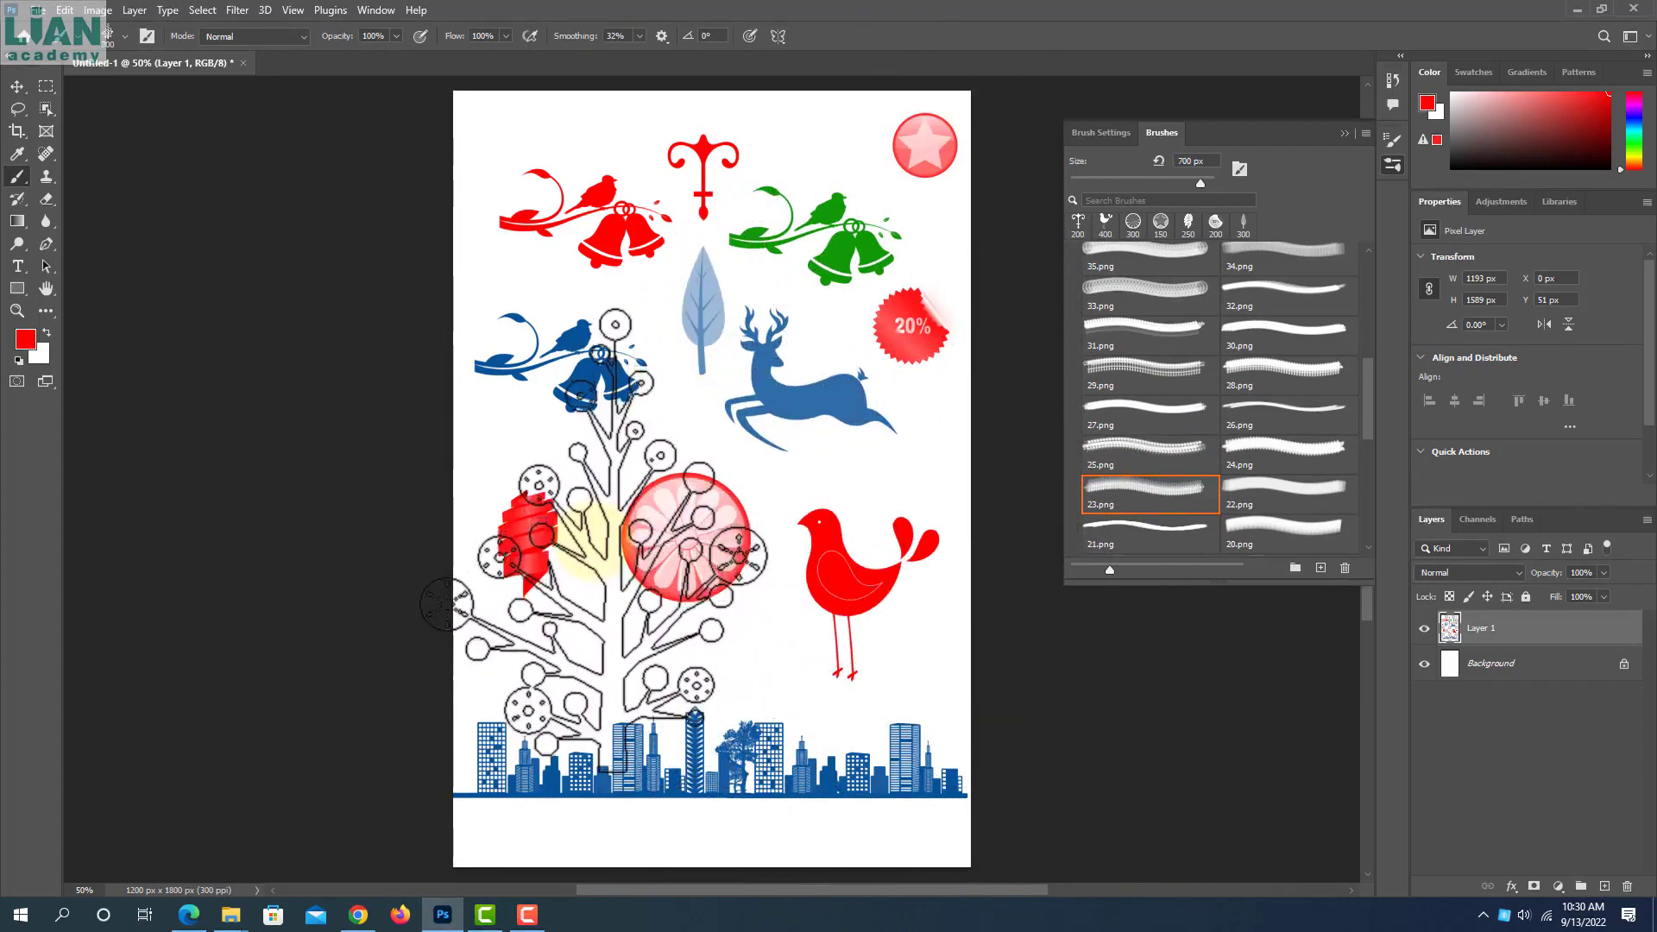
{"action": "key", "text": "bracketleft"}
{"action": "left_click", "coordinate": [584, 643]}
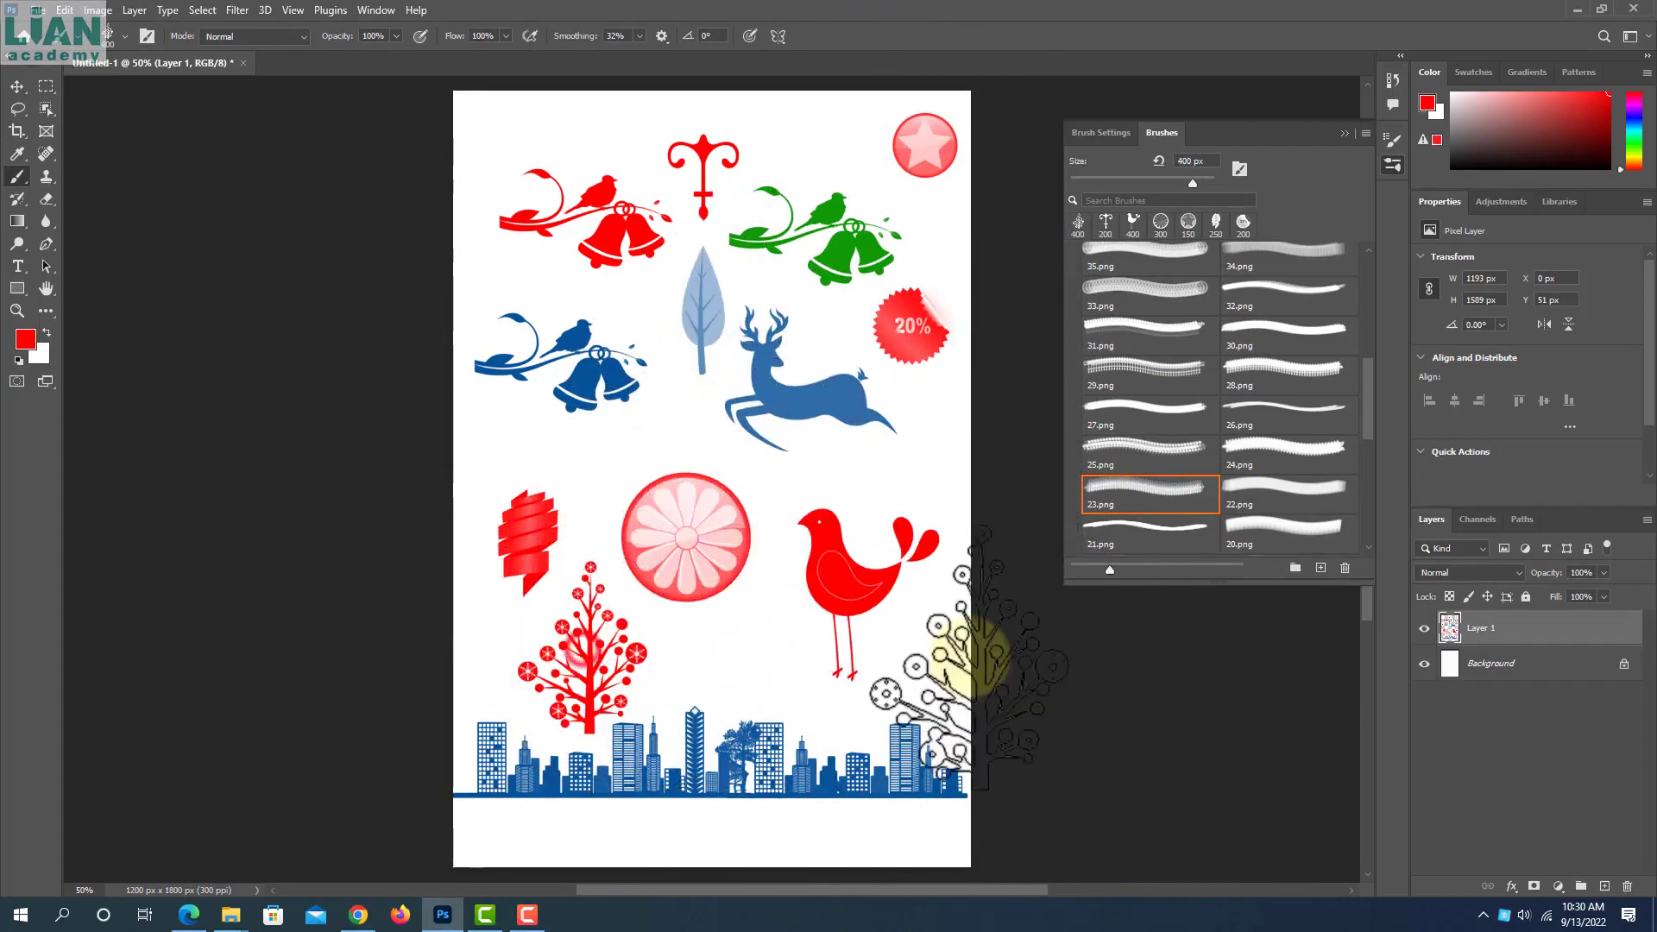
Choose the 21.png ribbon banner brush and stamp it at 400 px above the round flower
{"action": "scroll", "coordinate": [1211, 507], "scroll_direction": "down", "scroll_amount": 1}
{"action": "left_click", "coordinate": [1186, 496]}
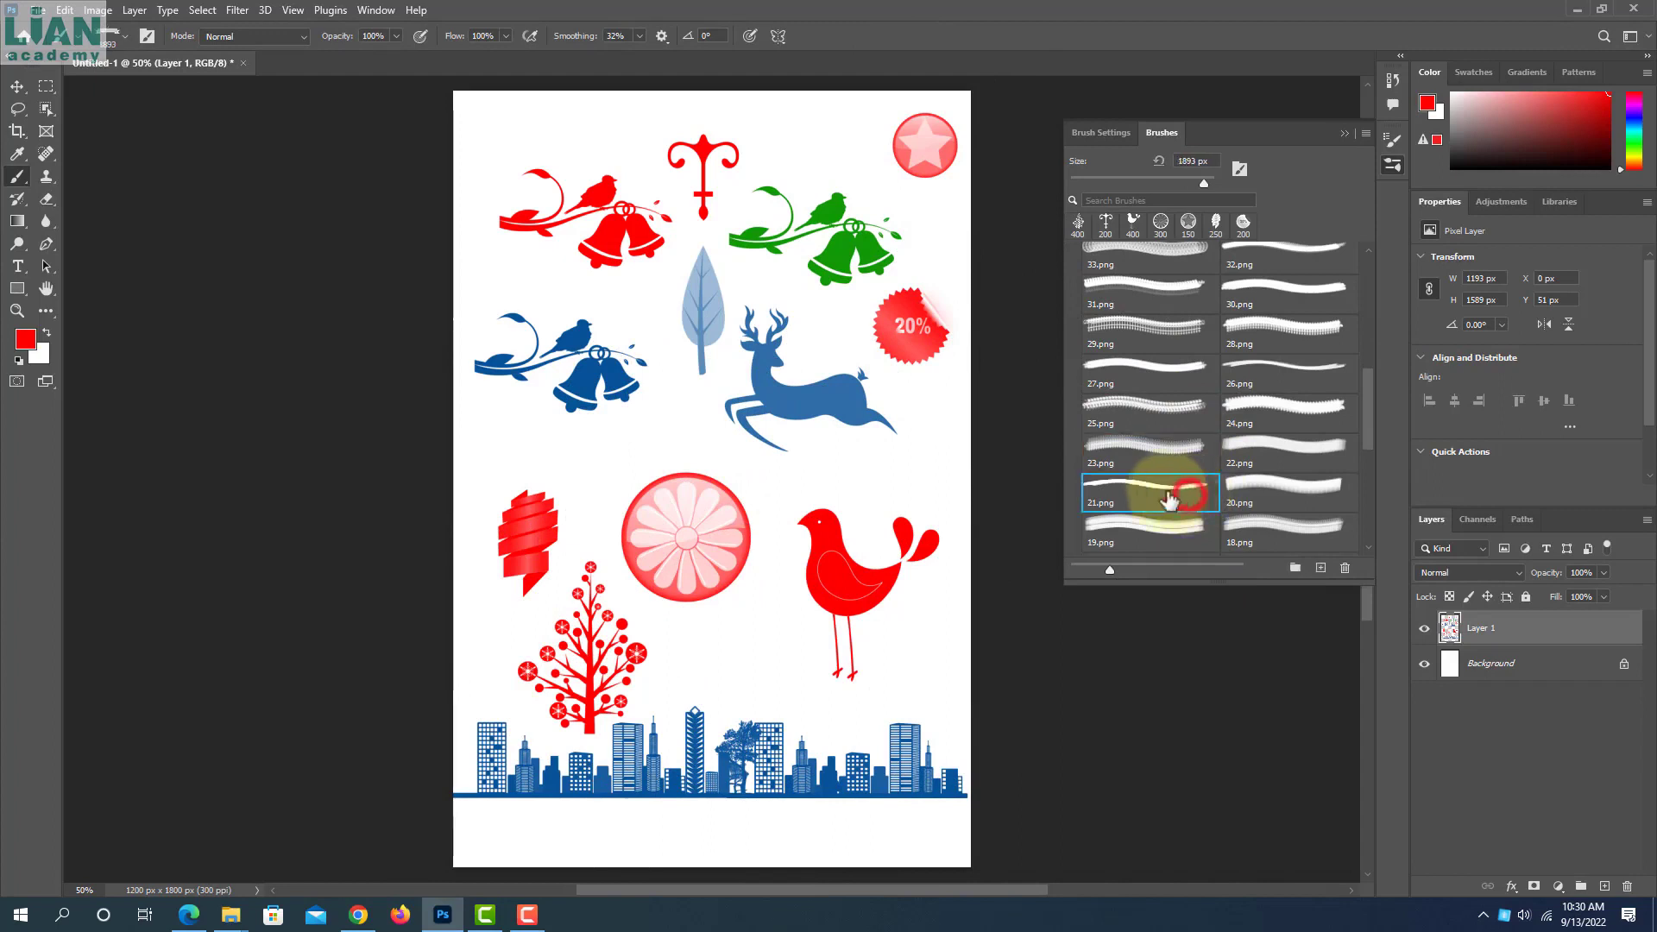
{"action": "key", "text": "bracketleft"}
{"action": "key", "text": "bracketleft"}
{"action": "key", "text": "bracketleft"}
{"action": "key", "text": "bracketleft"}
{"action": "key", "text": "bracketleft"}
{"action": "key", "text": "bracketleft"}
{"action": "key", "text": "bracketleft"}
{"action": "key", "text": "bracketleft"}
{"action": "key", "text": "bracketleft"}
{"action": "key", "text": "bracketleft"}
{"action": "key", "text": "bracketleft"}
{"action": "key", "text": "bracketleft"}
{"action": "key", "text": "bracketleft"}
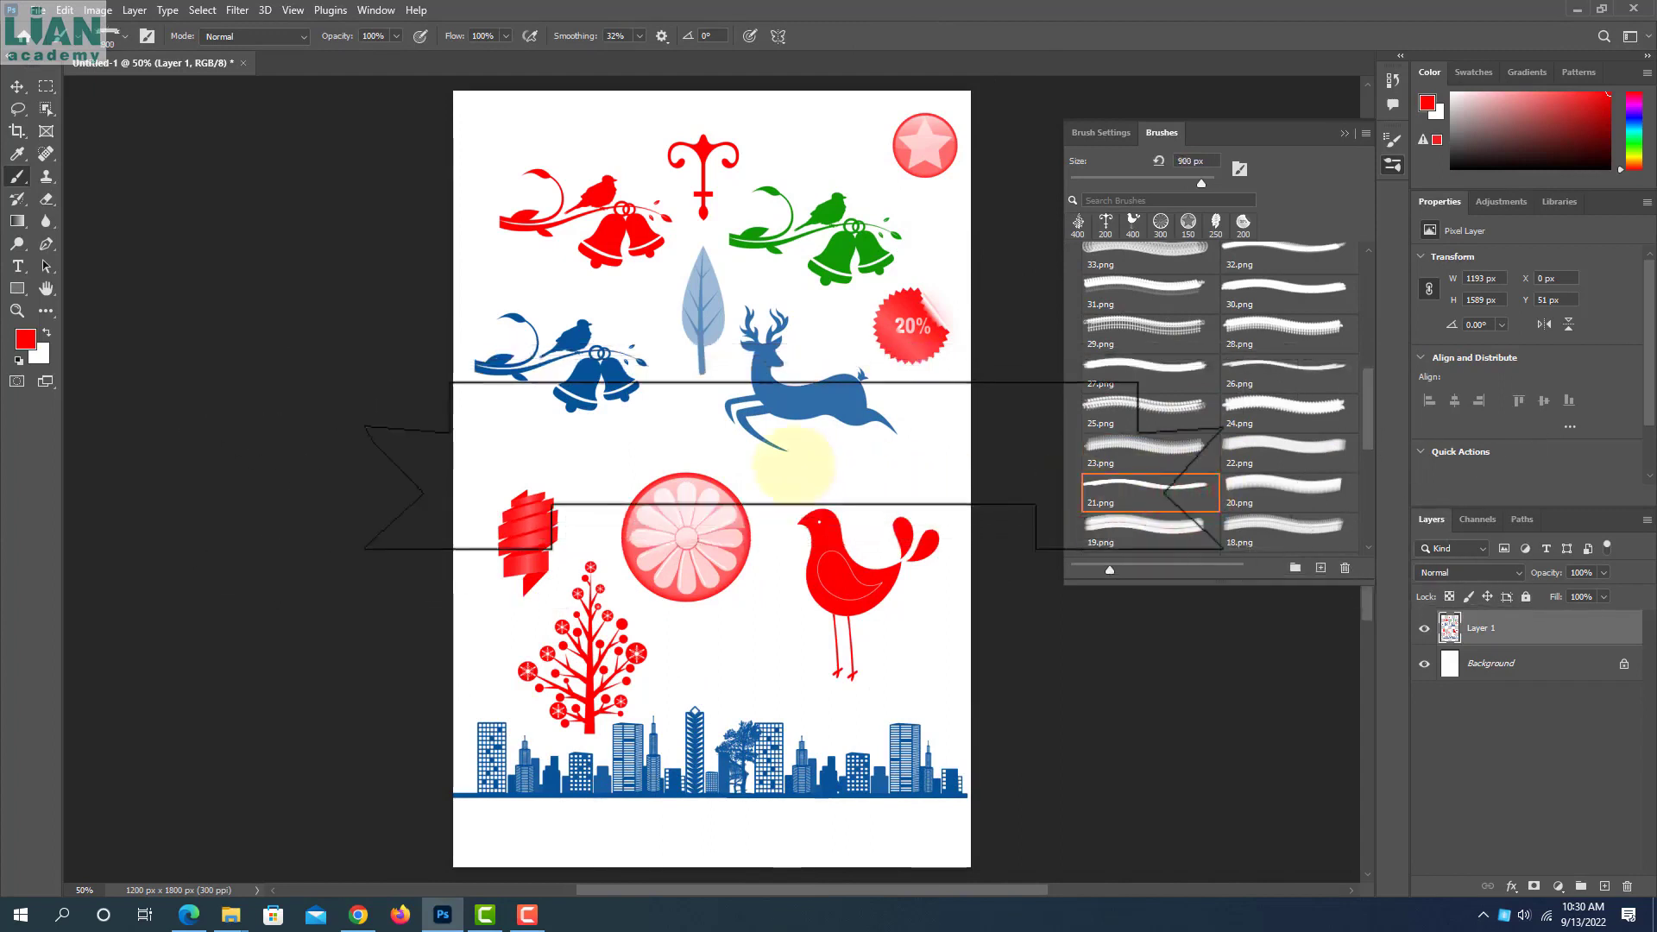
{"action": "key", "text": "bracketleft"}
{"action": "key", "text": "bracketleft"}
{"action": "left_click", "coordinate": [631, 447]}
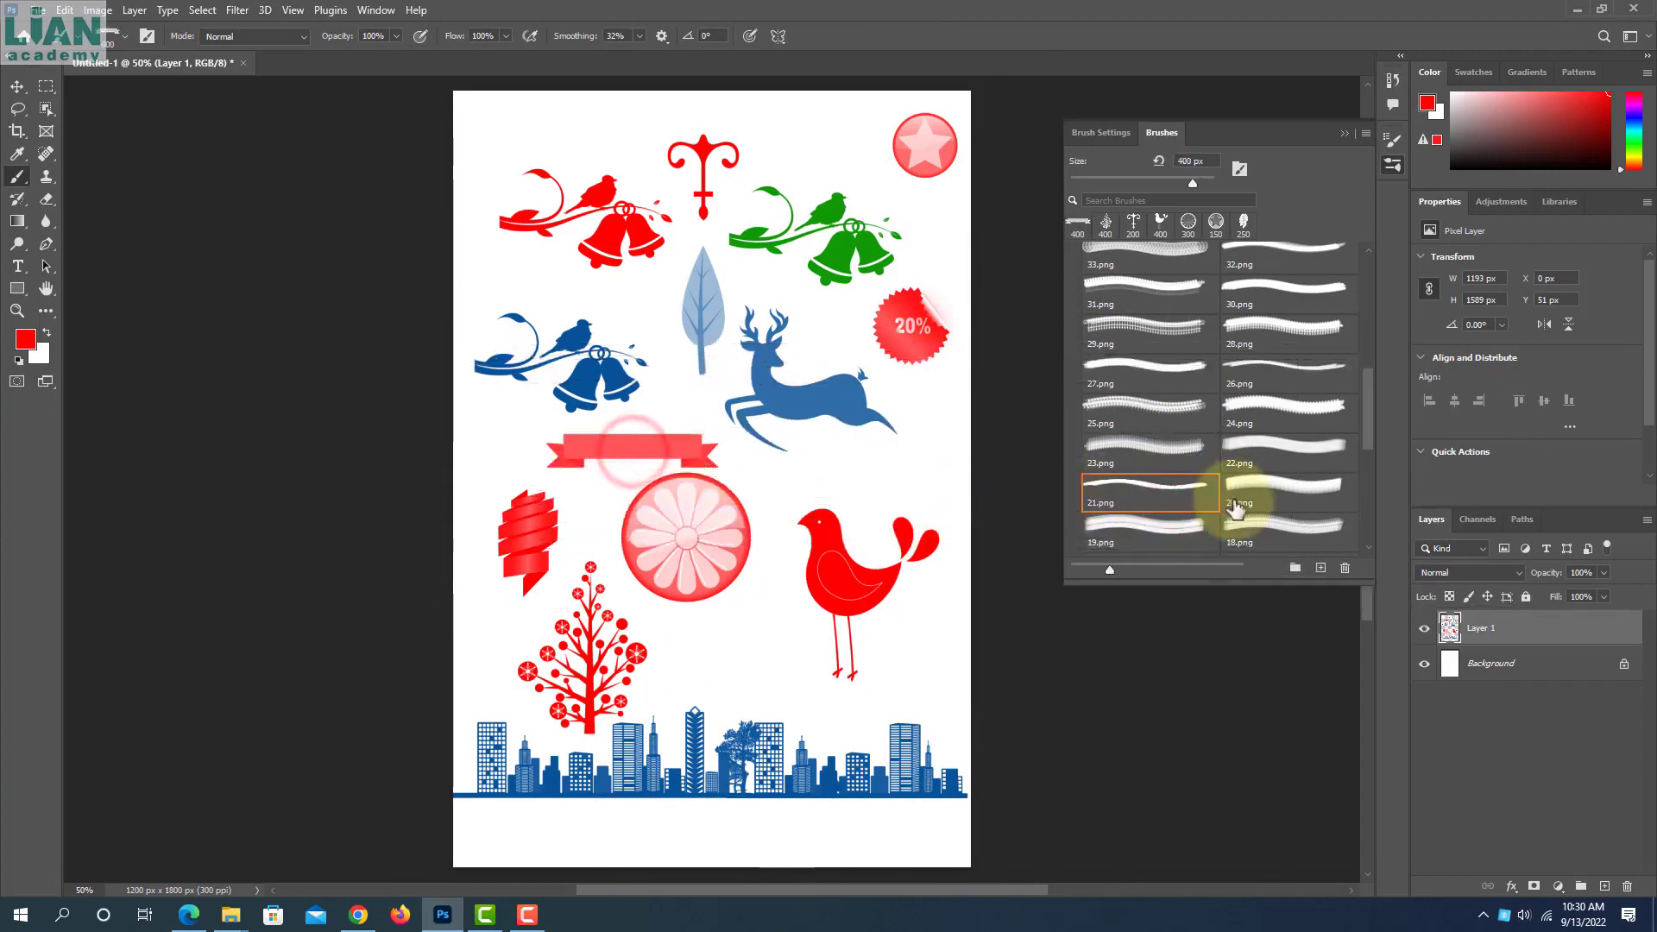
Try out the 17.png and 15.png brushes, reducing the 15.png figure to 700 px
{"action": "scroll", "coordinate": [1209, 468], "scroll_direction": "down", "scroll_amount": 2}
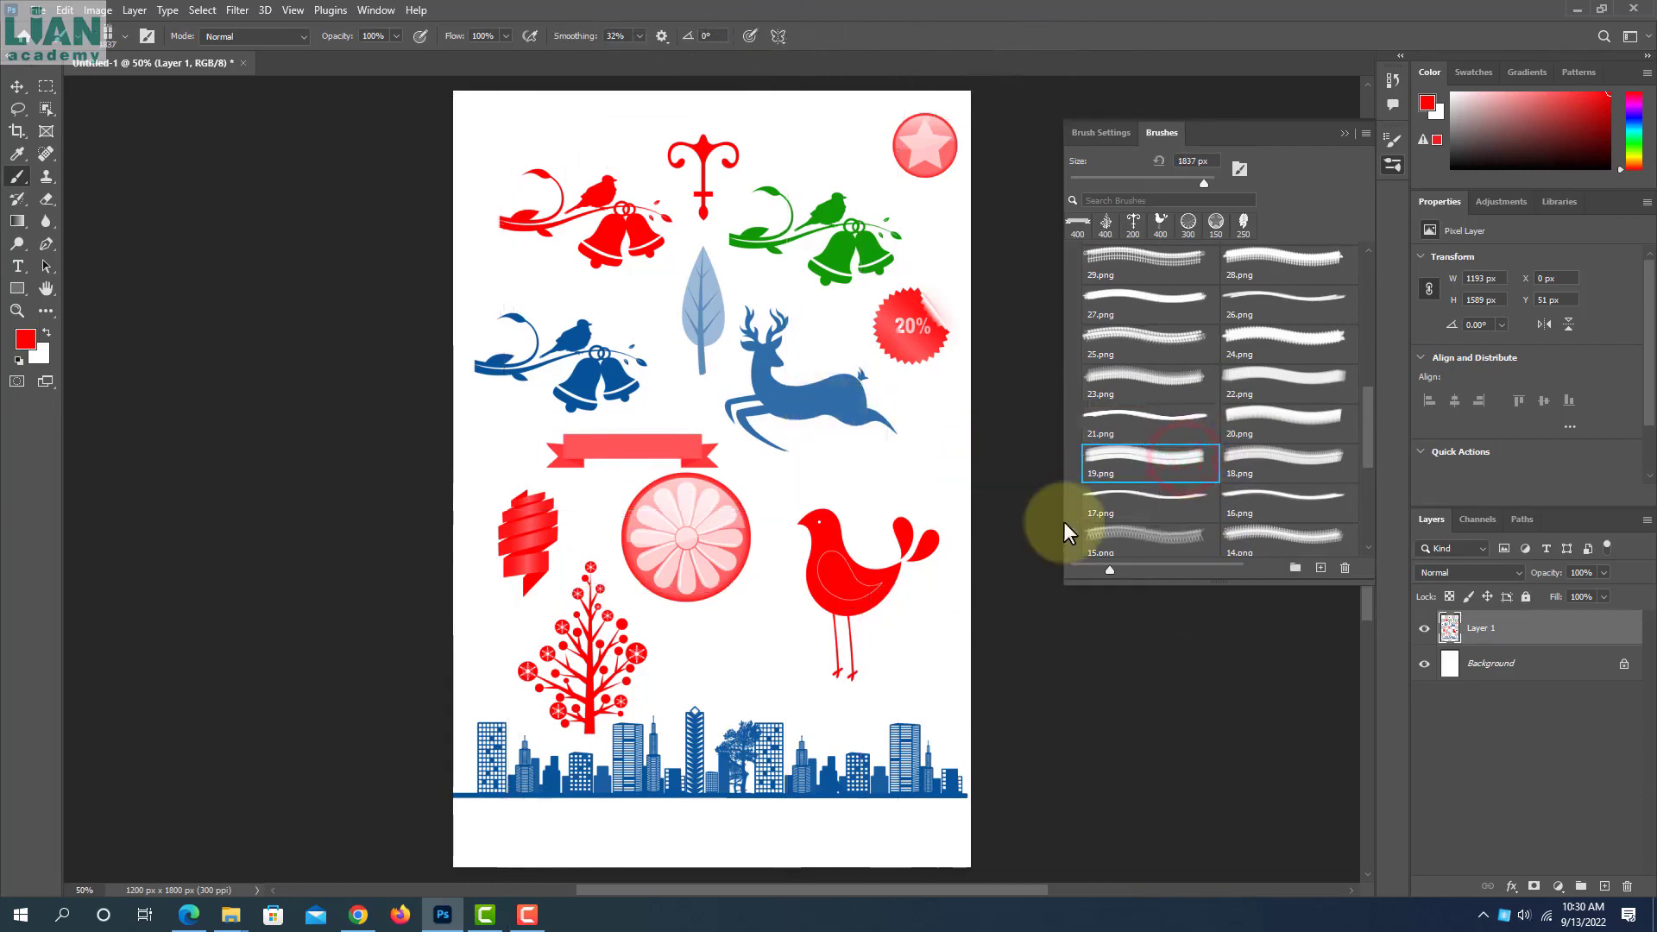
{"action": "left_click", "coordinate": [1122, 502]}
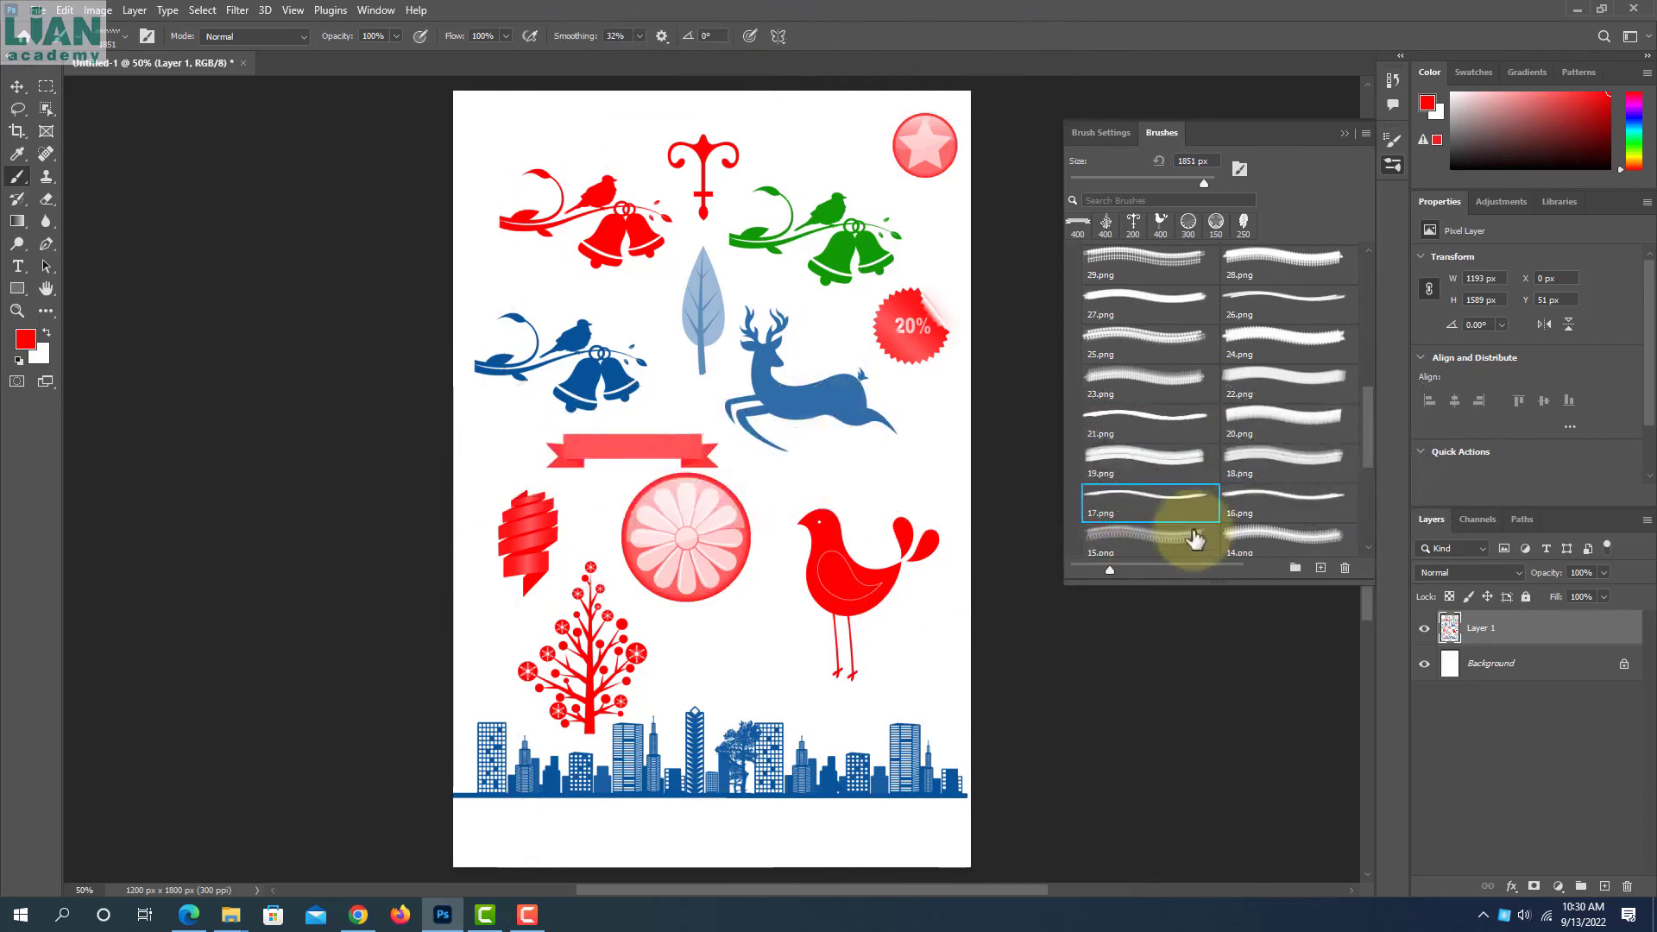
{"action": "left_click", "coordinate": [1152, 537]}
{"action": "scroll", "coordinate": [781, 479], "scroll_direction": "down", "scroll_amount": 1}
{"action": "key", "text": "bracketleft"}
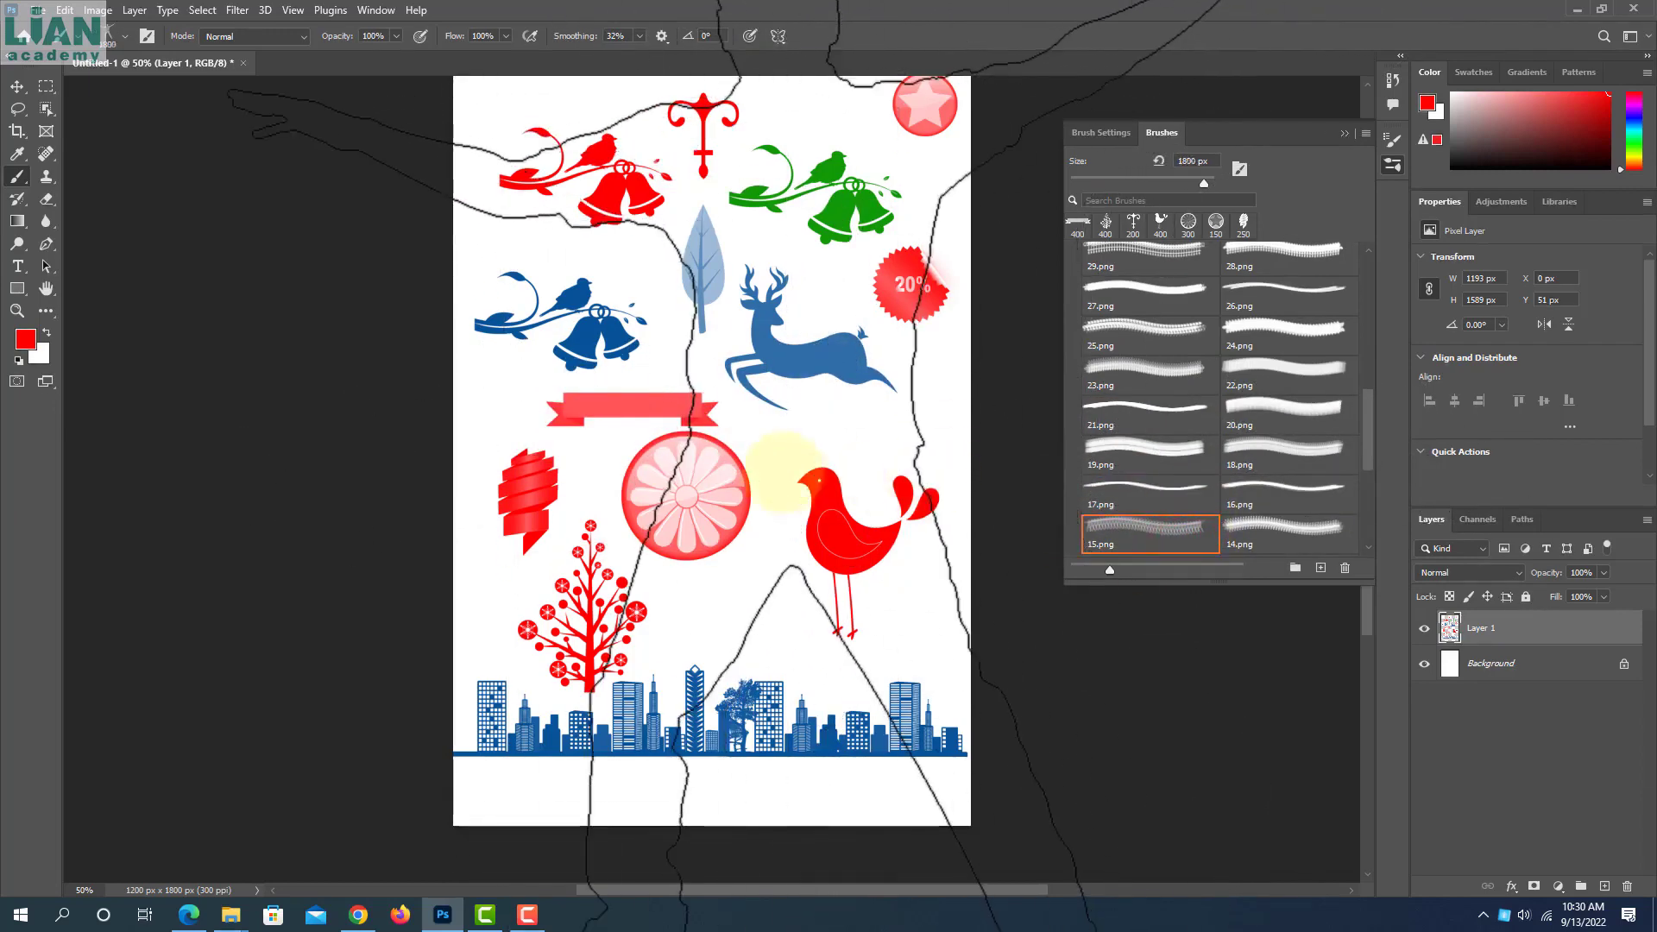
Choose the 13.png star cluster brush and stamp it at 250 px between the tree and the bird
{"action": "scroll", "coordinate": [1110, 500], "scroll_direction": "down", "scroll_amount": 1}
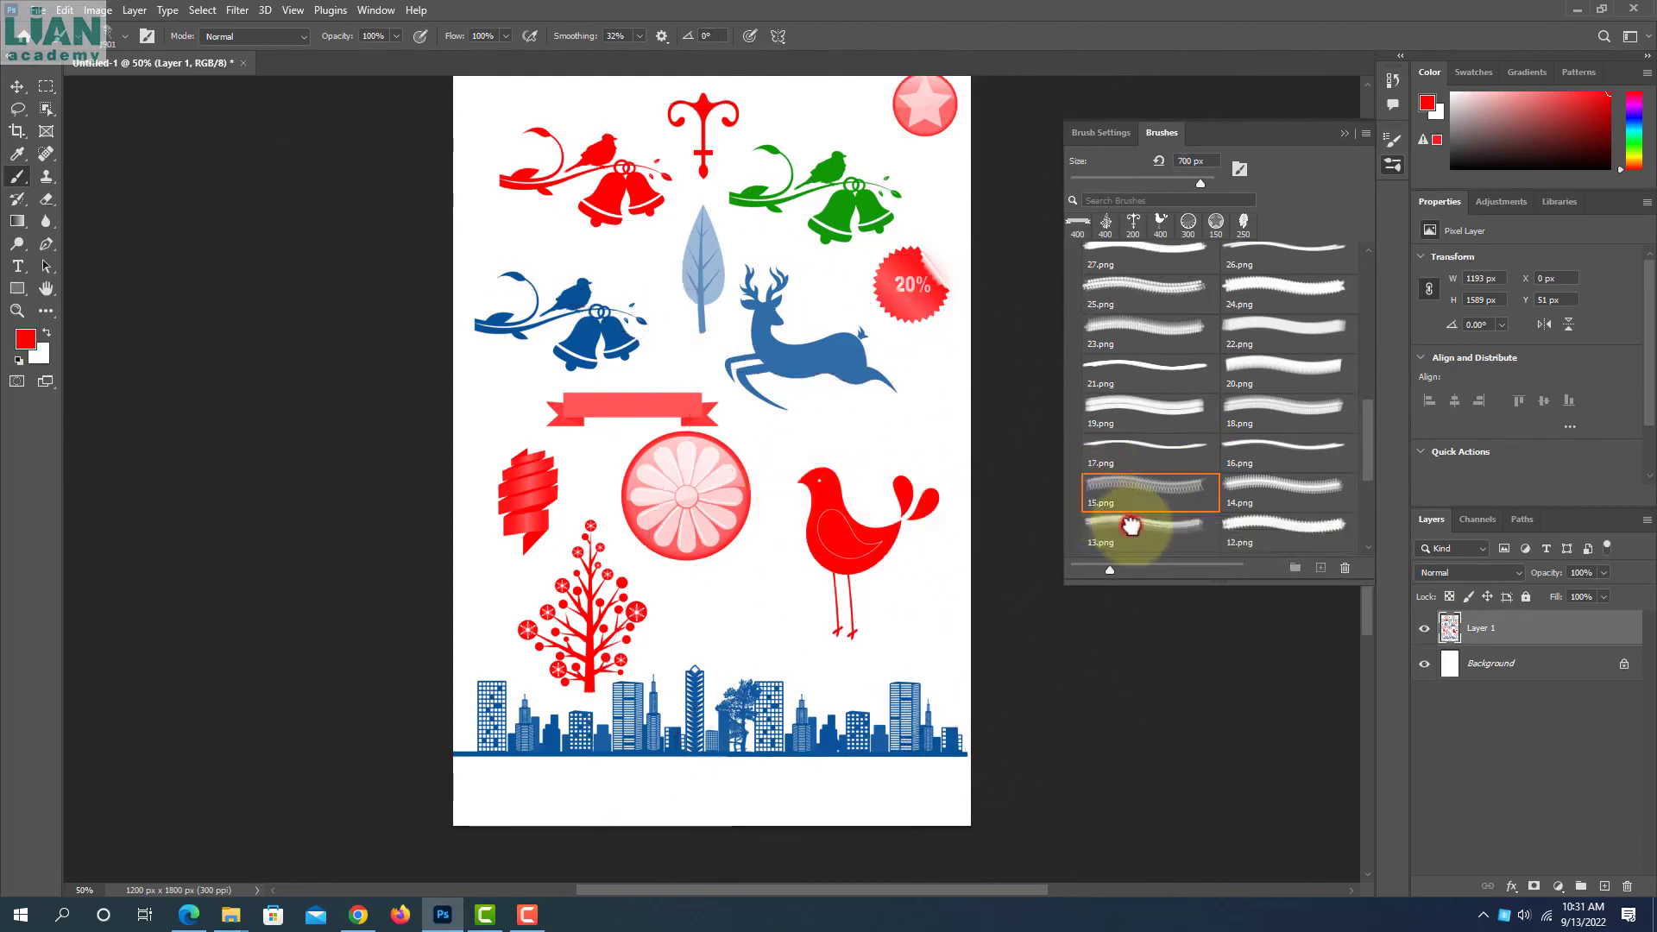
{"action": "left_click", "coordinate": [1131, 528]}
{"action": "key", "text": "bracketleft"}
{"action": "key", "text": "bracketleft"}
{"action": "key", "text": "bracketleft"}
{"action": "key", "text": "bracketleft"}
{"action": "key", "text": "bracketleft"}
{"action": "key", "text": "bracketleft"}
{"action": "key", "text": "bracketleft"}
{"action": "key", "text": "bracketleft"}
{"action": "key", "text": "bracketleft"}
{"action": "key", "text": "bracketleft"}
{"action": "key", "text": "bracketleft"}
{"action": "key", "text": "bracketleft"}
{"action": "key", "text": "bracketleft"}
{"action": "key", "text": "bracketleft"}
{"action": "key", "text": "bracketleft"}
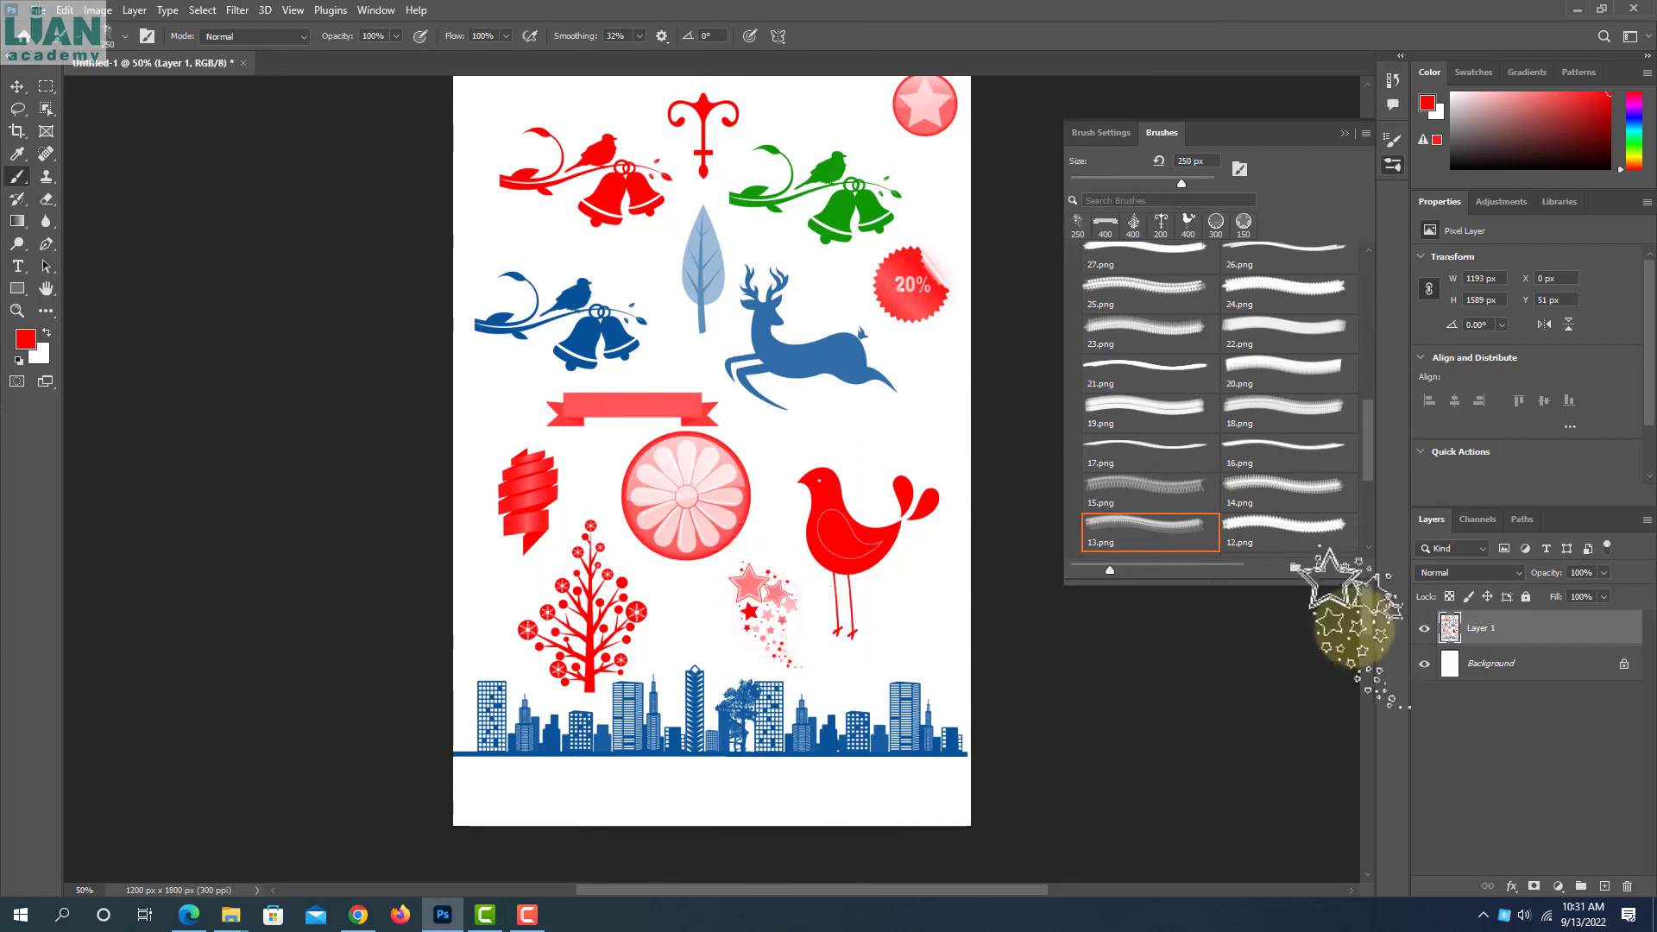
Choose the 9.png sleigh and skyline brush near the end of the Christmas group
{"action": "scroll", "coordinate": [1226, 494], "scroll_direction": "down", "scroll_amount": 2}
{"action": "scroll", "coordinate": [1226, 494], "scroll_direction": "down", "scroll_amount": 4}
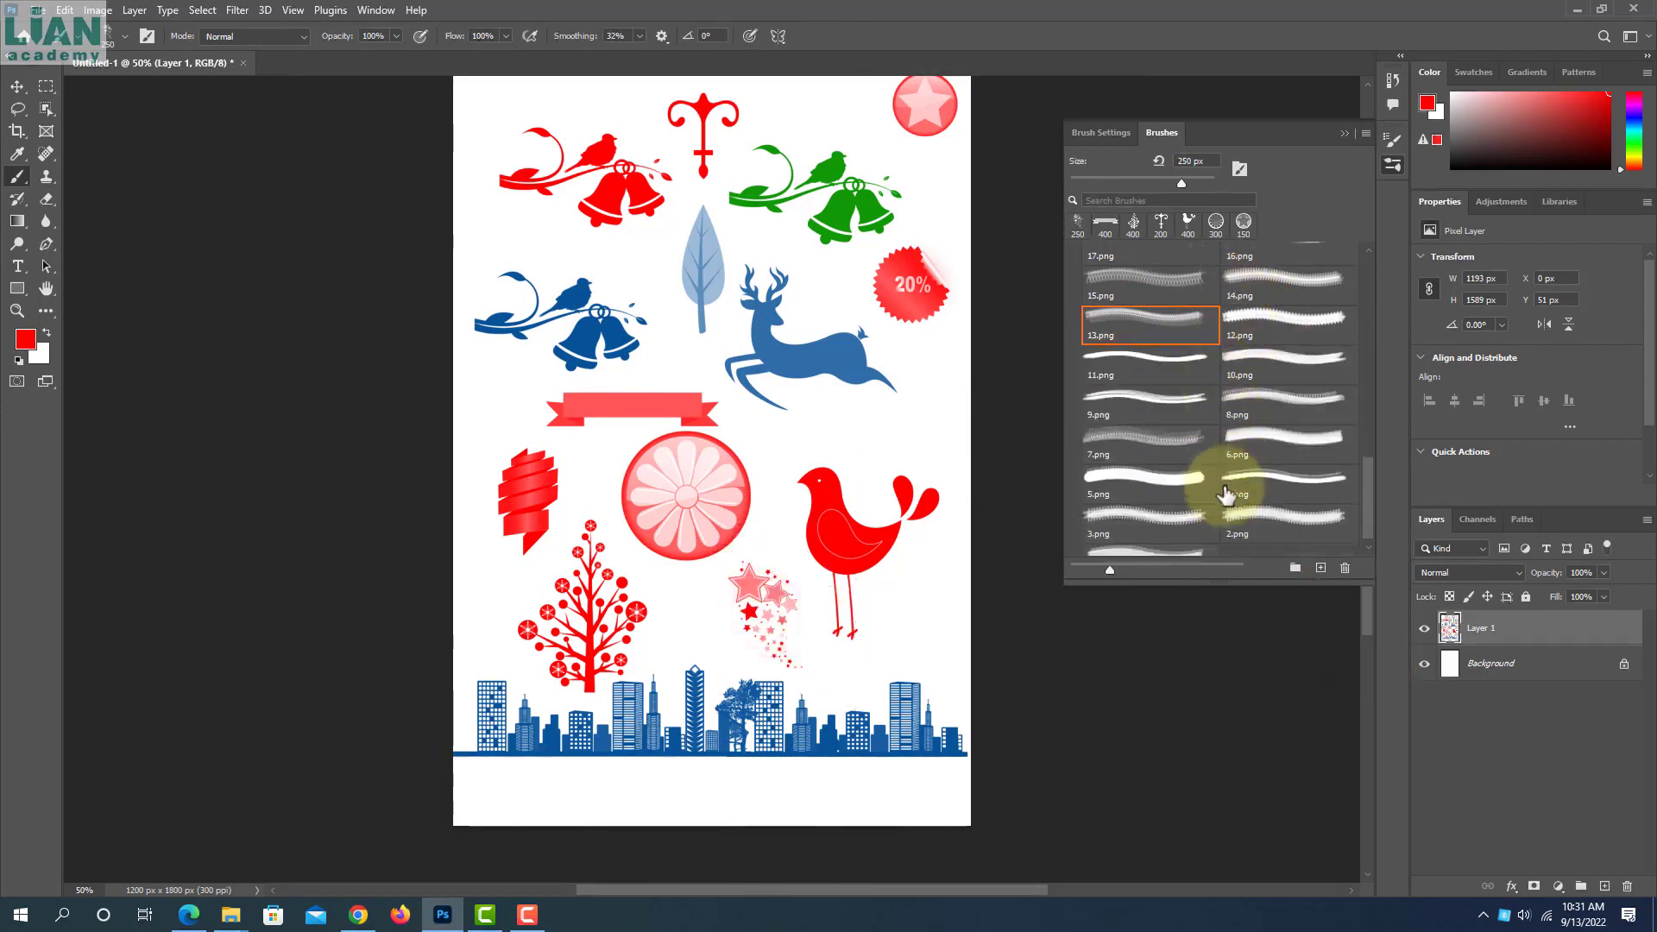
{"action": "left_click", "coordinate": [1137, 335]}
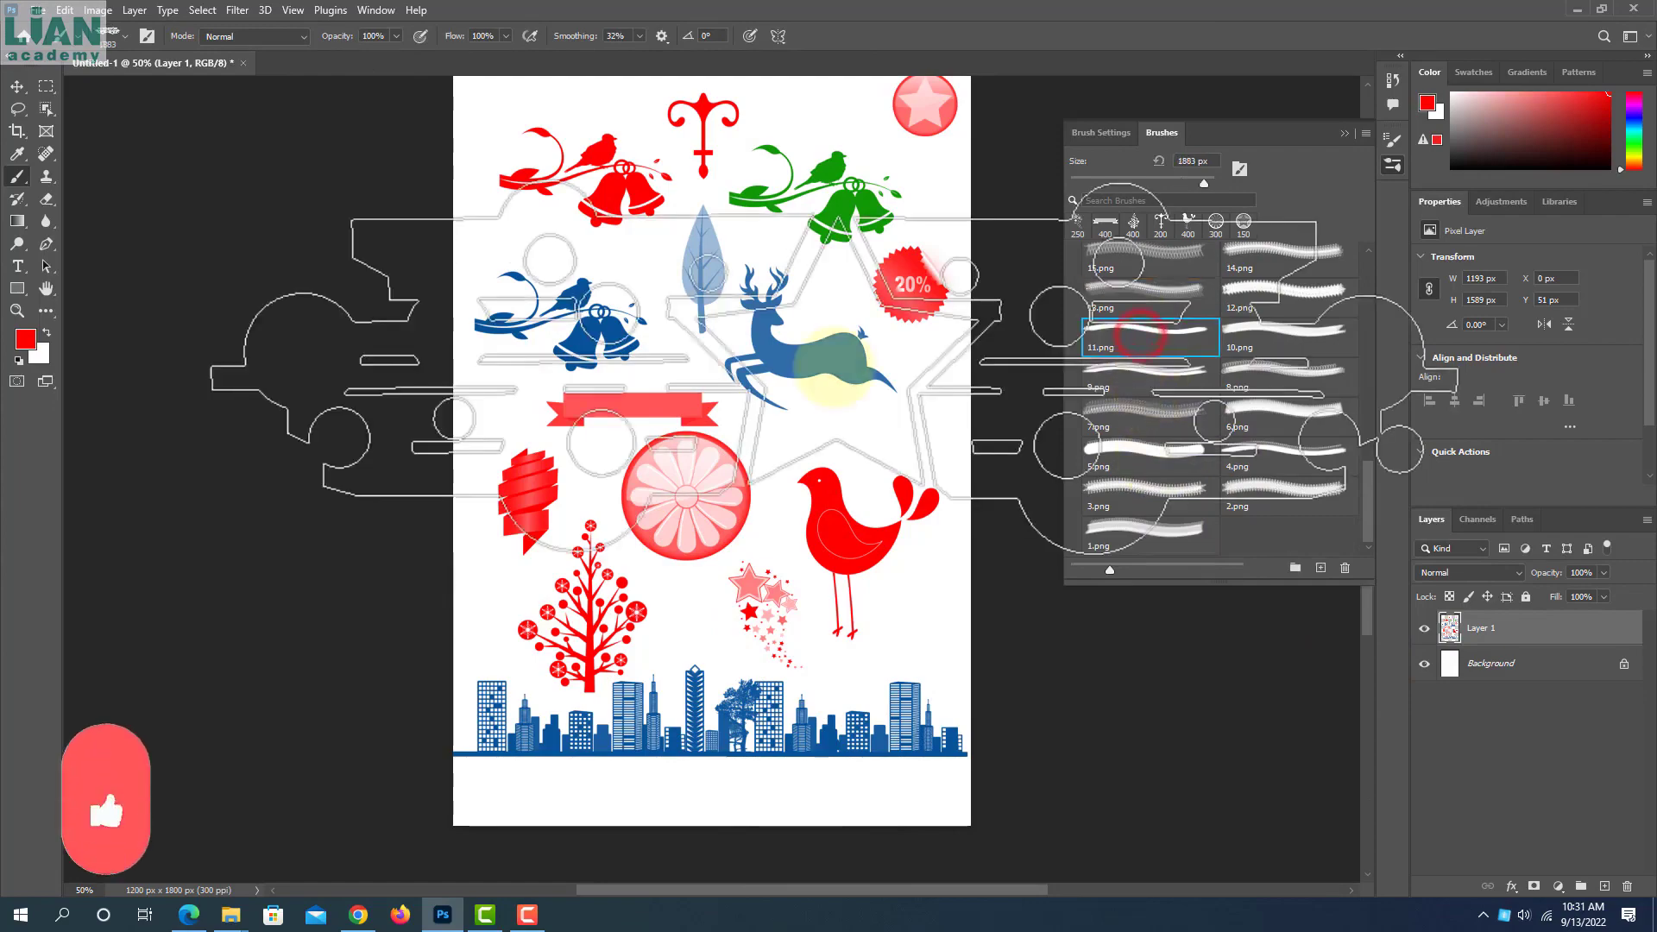
{"action": "left_click", "coordinate": [1169, 380]}
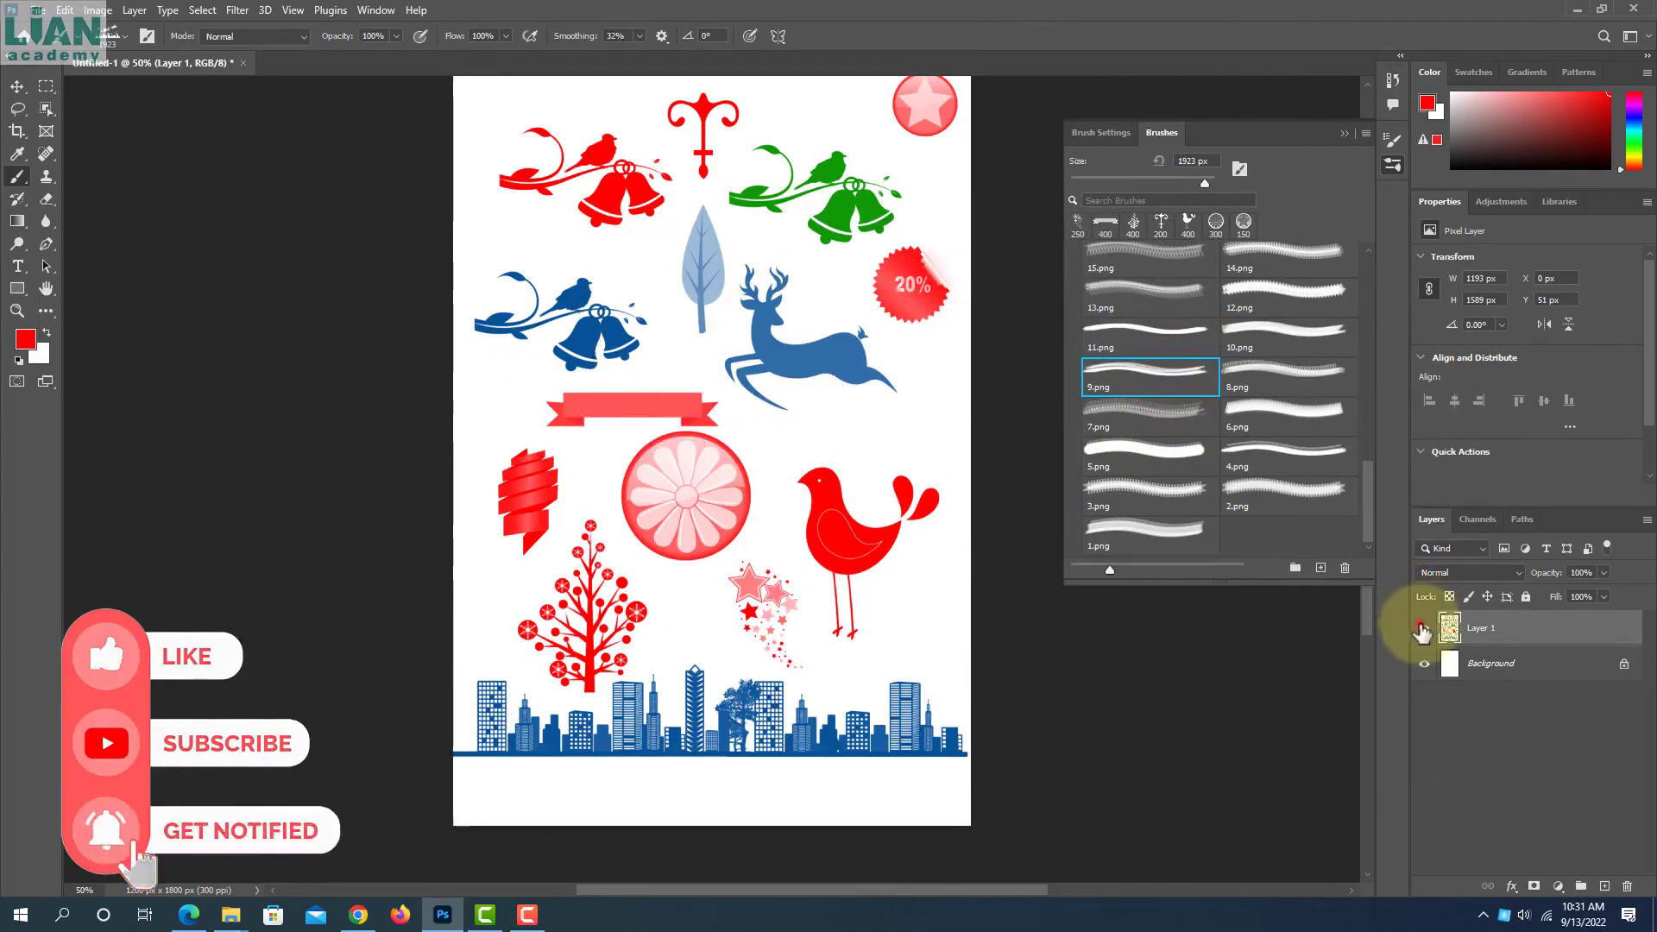
Hide Layer 1 and add a new empty layer for the sleigh scene
{"action": "left_click", "coordinate": [1423, 629]}
{"action": "left_click", "coordinate": [1604, 886]}
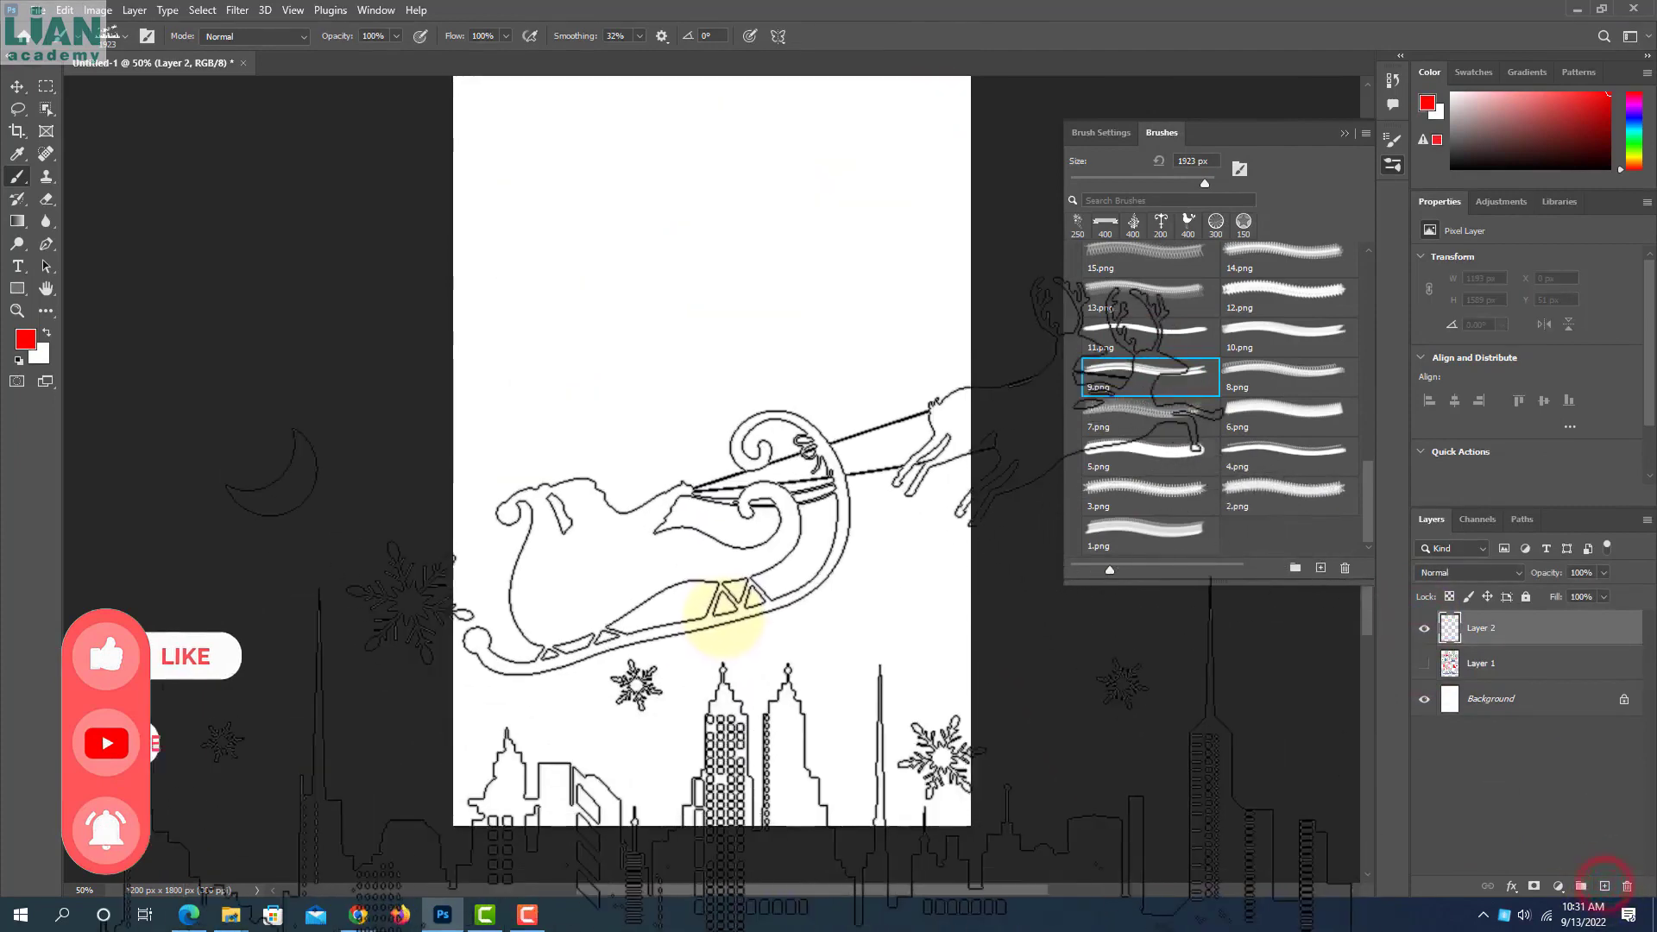
Reduce the sleigh brush to 1100 px and stamp it in red across the page's lower part
{"action": "key", "text": "bracketleft"}
{"action": "key", "text": "bracketleft"}
{"action": "key", "text": "bracketleft"}
{"action": "key", "text": "bracketleft"}
{"action": "key", "text": "bracketleft"}
{"action": "key", "text": "bracketleft"}
{"action": "key", "text": "bracketleft"}
{"action": "key", "text": "bracketleft"}
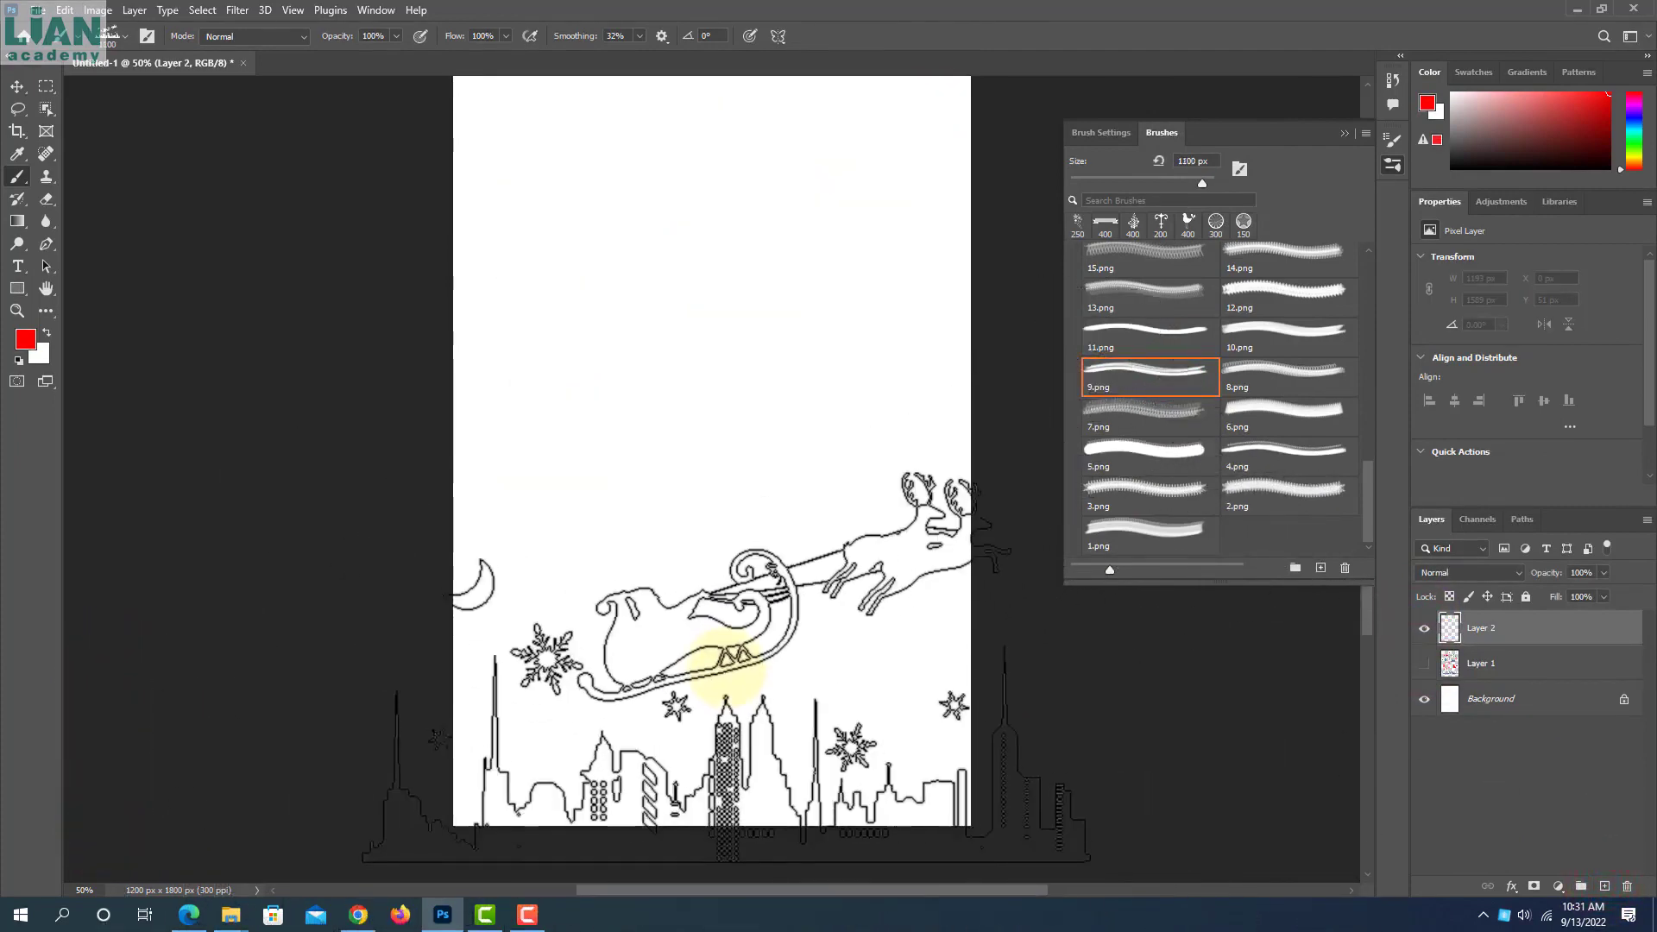
{"action": "left_click", "coordinate": [722, 673]}
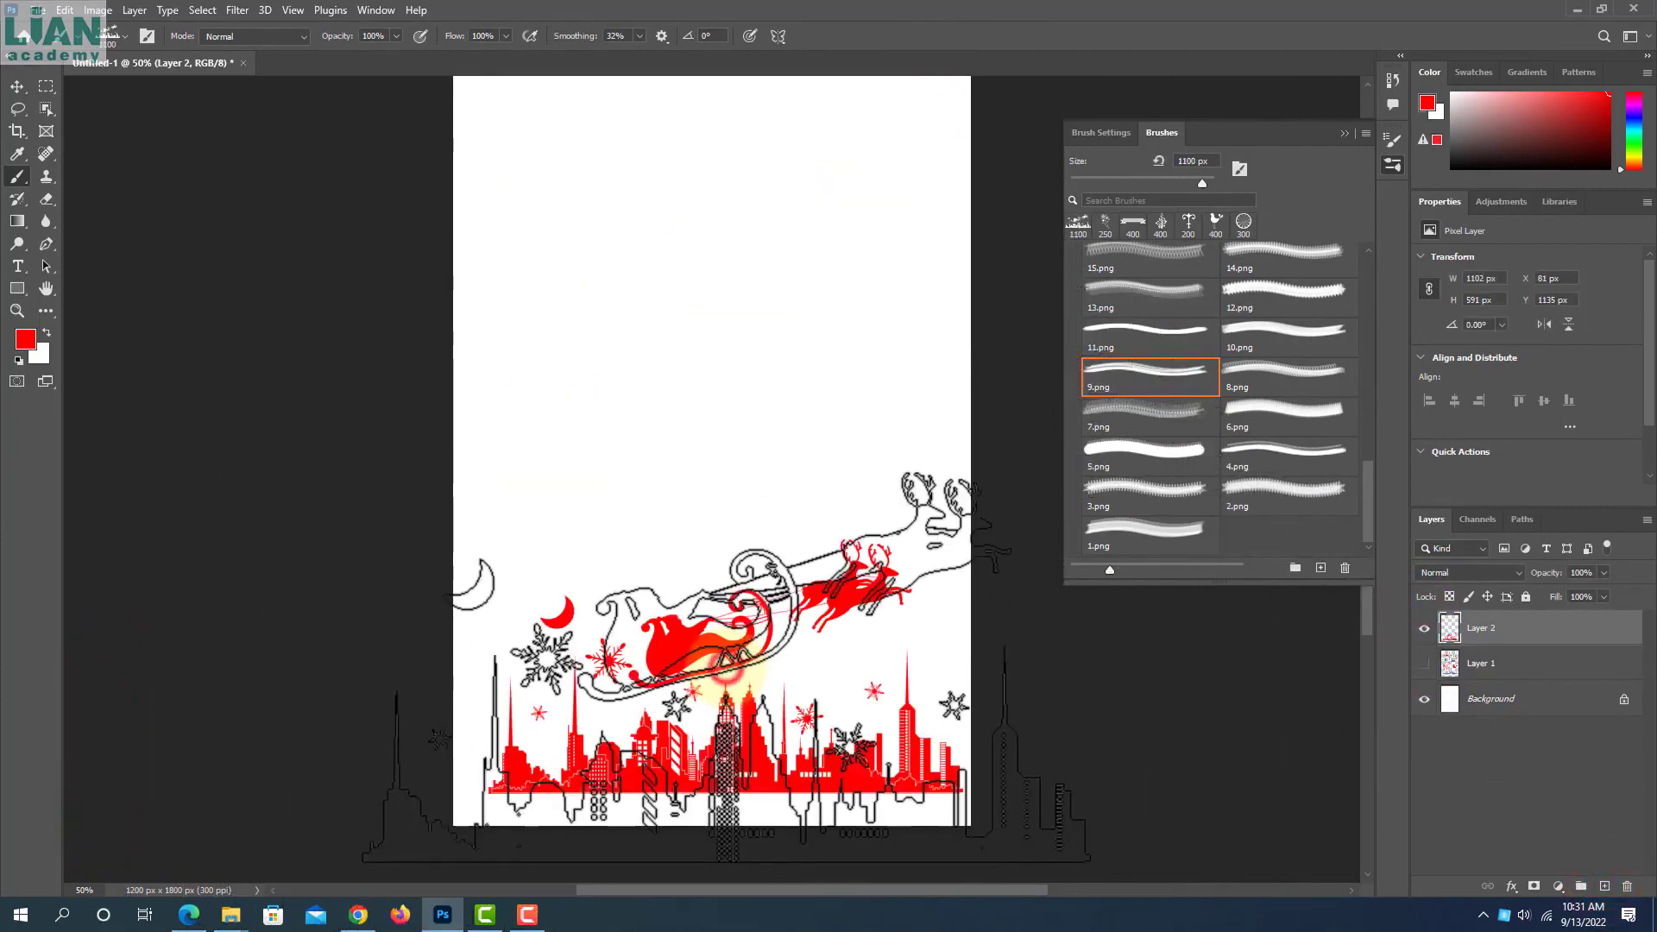
Choose the 7.png leafy flourish brush, reduce it to 300 px, and stamp it in red in the page's upper-left corner
{"action": "left_click", "coordinate": [1145, 410]}
{"action": "key", "text": "bracketleft"}
{"action": "key", "text": "bracketleft"}
{"action": "key", "text": "bracketleft"}
{"action": "key", "text": "bracketleft"}
{"action": "key", "text": "bracketleft"}
{"action": "key", "text": "bracketleft"}
{"action": "key", "text": "bracketleft"}
{"action": "key", "text": "bracketleft"}
{"action": "key", "text": "bracketleft"}
{"action": "key", "text": "bracketleft"}
{"action": "key", "text": "bracketleft"}
{"action": "key", "text": "bracketleft"}
{"action": "key", "text": "bracketleft"}
{"action": "key", "text": "bracketleft"}
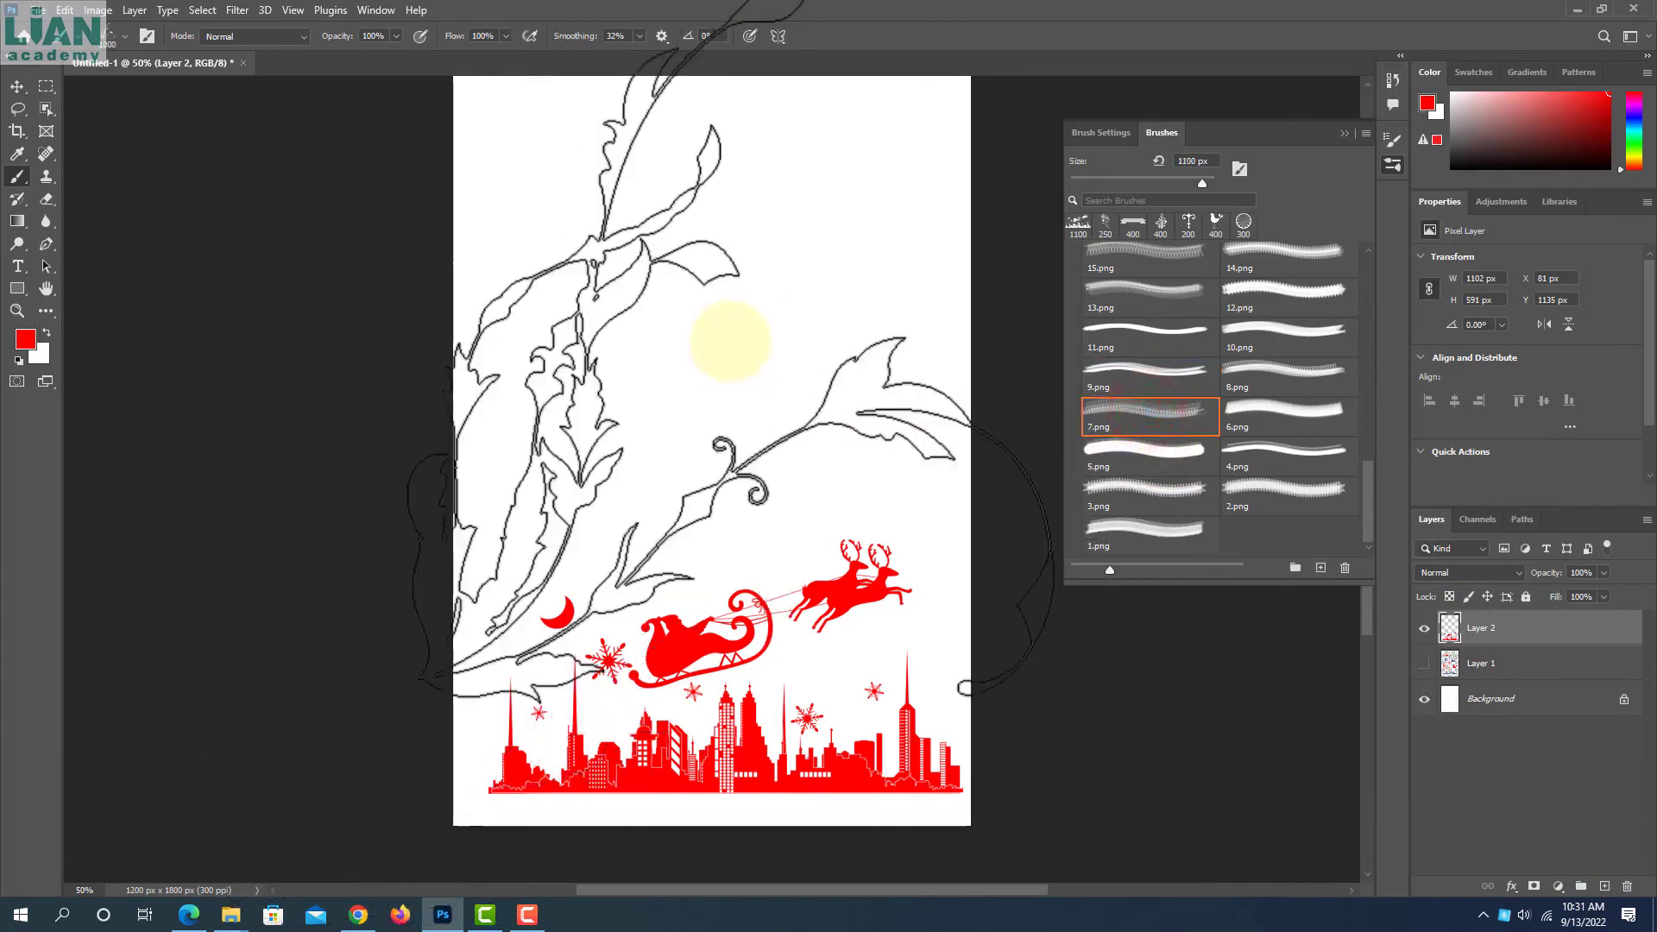
{"action": "key", "text": "bracketleft"}
{"action": "key", "text": "bracketleft"}
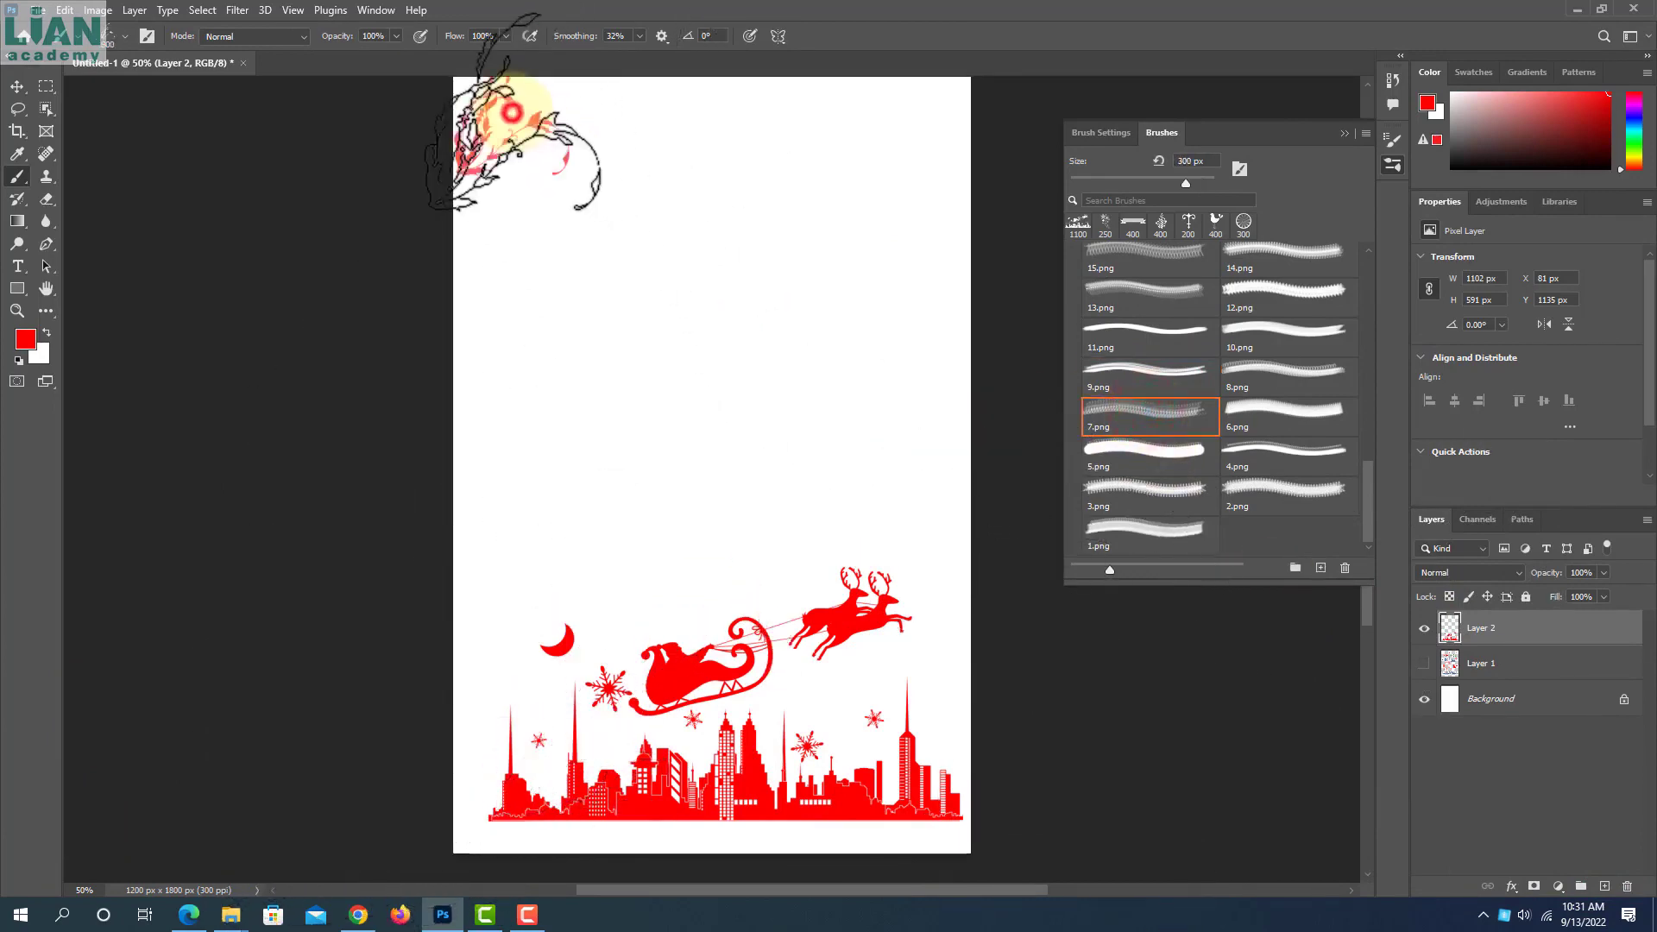
{"action": "left_click", "coordinate": [512, 112]}
Choose the 5.png Christmas ball brush and stamp it at 200 px near the page's upper-right corner
{"action": "left_click", "coordinate": [1111, 455]}
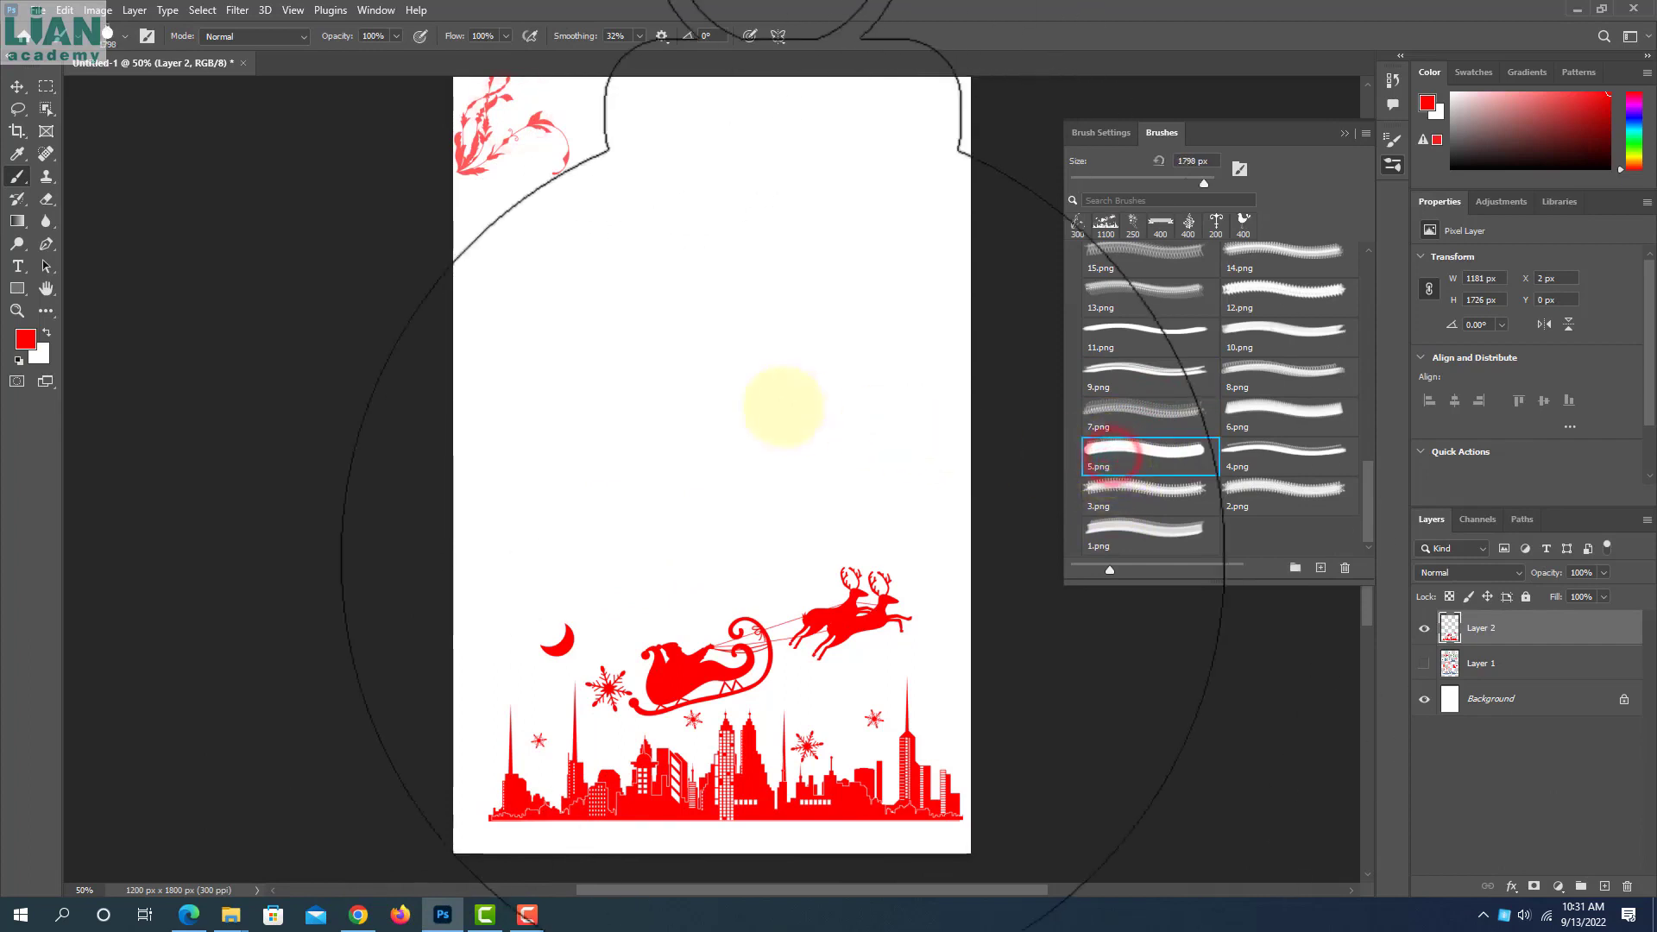
{"action": "key", "text": "bracketleft"}
{"action": "key", "text": "bracketleft"}
{"action": "key", "text": "bracketleft"}
{"action": "key", "text": "bracketleft"}
{"action": "key", "text": "bracketleft"}
{"action": "scroll", "coordinate": [783, 401], "scroll_direction": "up", "scroll_amount": 2}
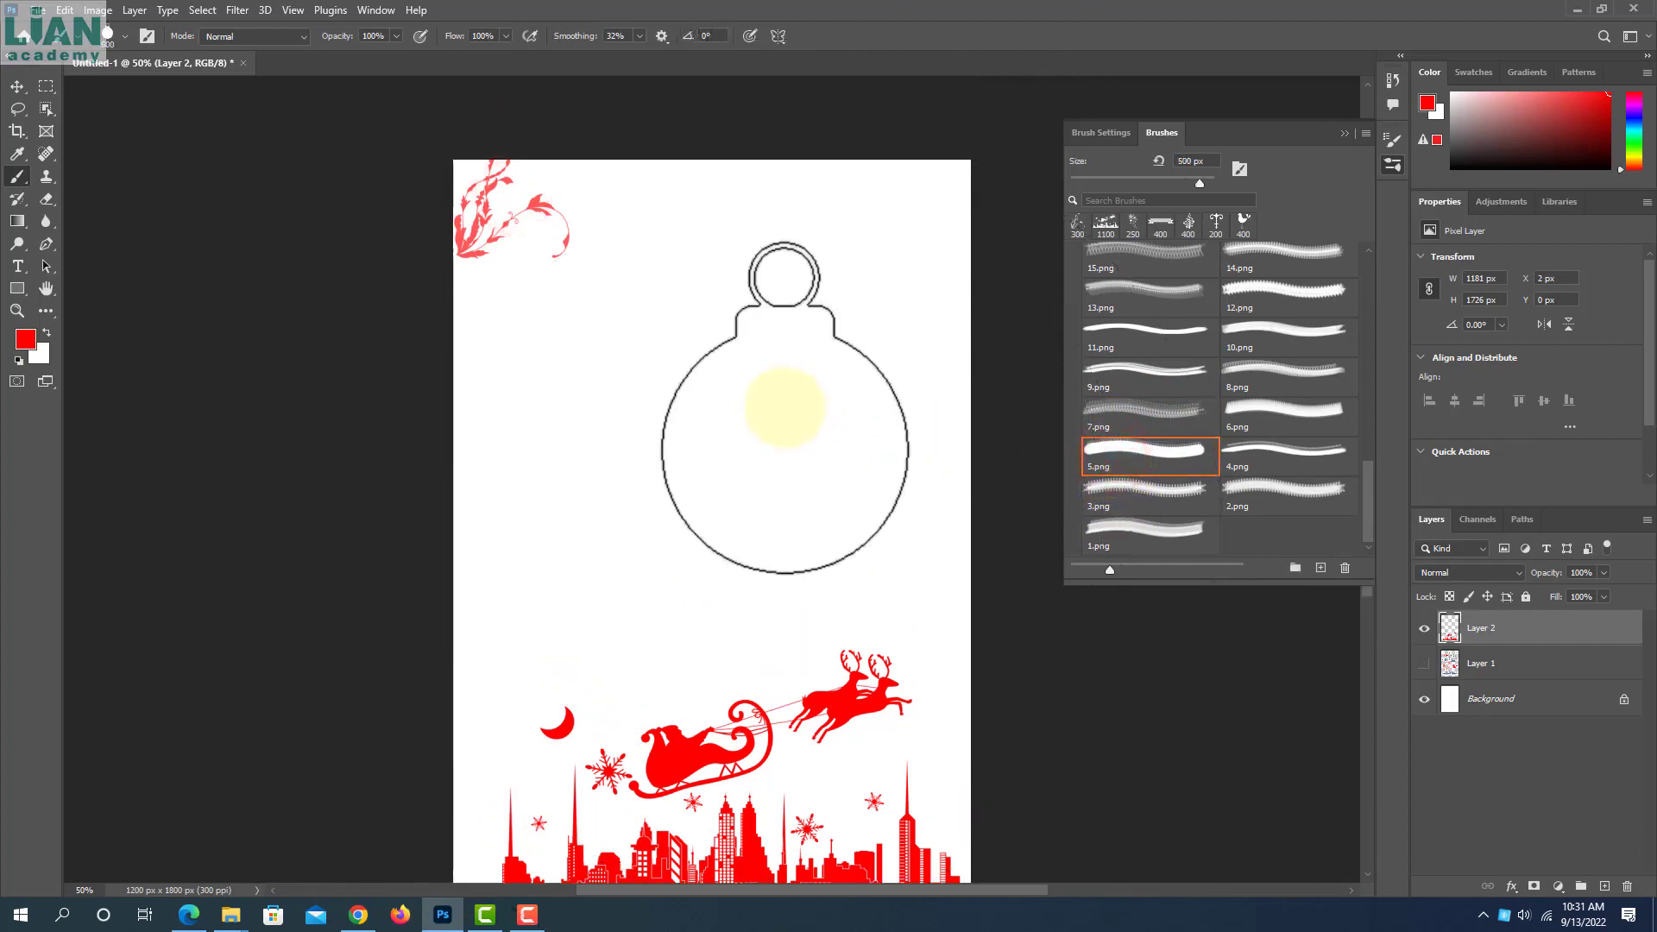
{"action": "key", "text": "bracketleft"}
{"action": "key", "text": "bracketleft"}
{"action": "left_click", "coordinate": [911, 218]}
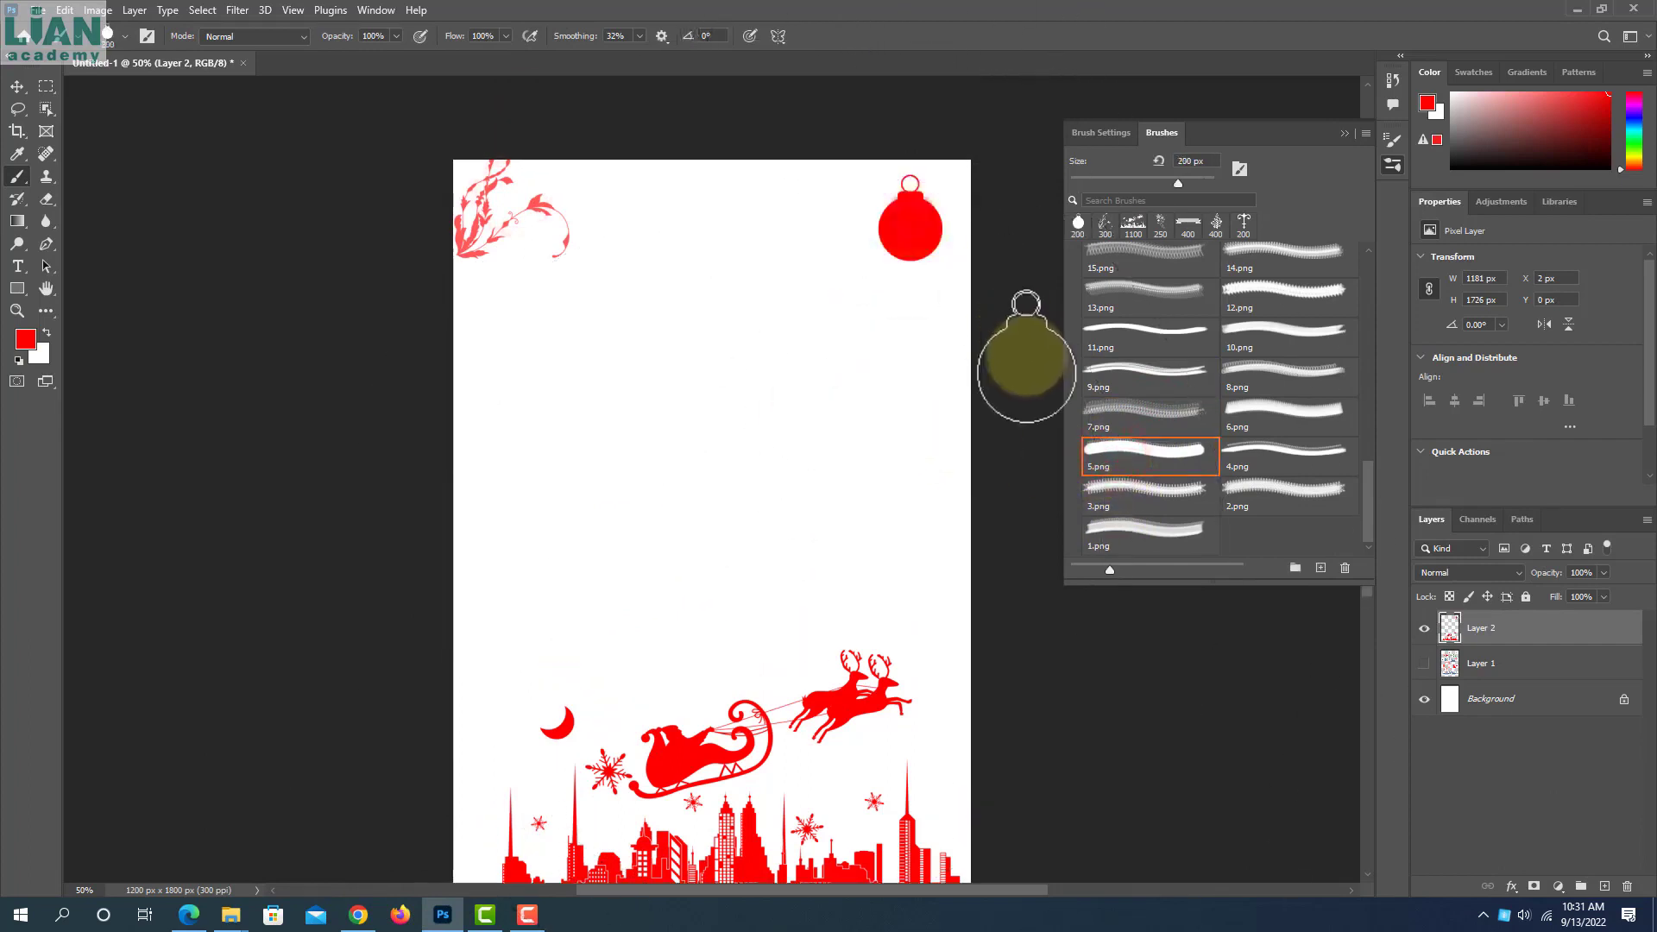
Choose the 3.png snowflake brush, reduce it to 300 px, and stamp it above the crescent moon of the sleigh scene
{"action": "left_click", "coordinate": [1122, 486]}
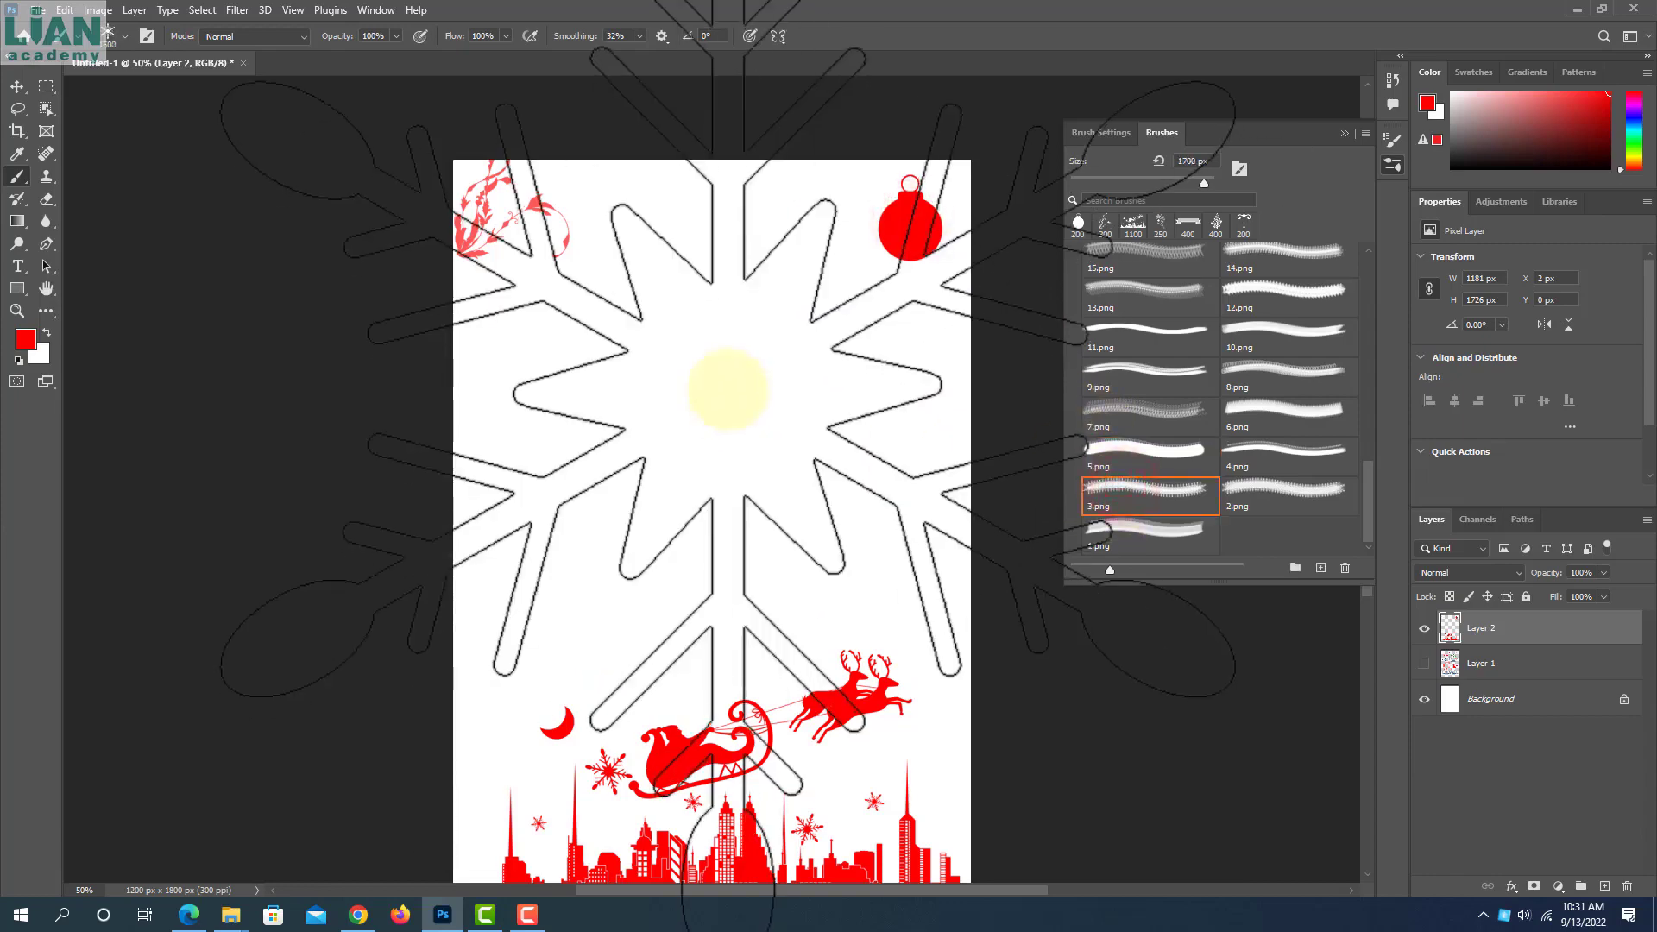
{"action": "key", "text": "bracketleft"}
{"action": "key", "text": "bracketleft"}
{"action": "key", "text": "bracketleft"}
{"action": "key", "text": "bracketleft"}
{"action": "key", "text": "bracketleft"}
{"action": "key", "text": "bracketleft"}
{"action": "key", "text": "bracketleft"}
{"action": "key", "text": "bracketleft"}
{"action": "key", "text": "bracketleft"}
{"action": "key", "text": "bracketleft"}
{"action": "key", "text": "bracketleft"}
{"action": "key", "text": "bracketleft"}
{"action": "key", "text": "bracketleft"}
{"action": "key", "text": "bracketleft"}
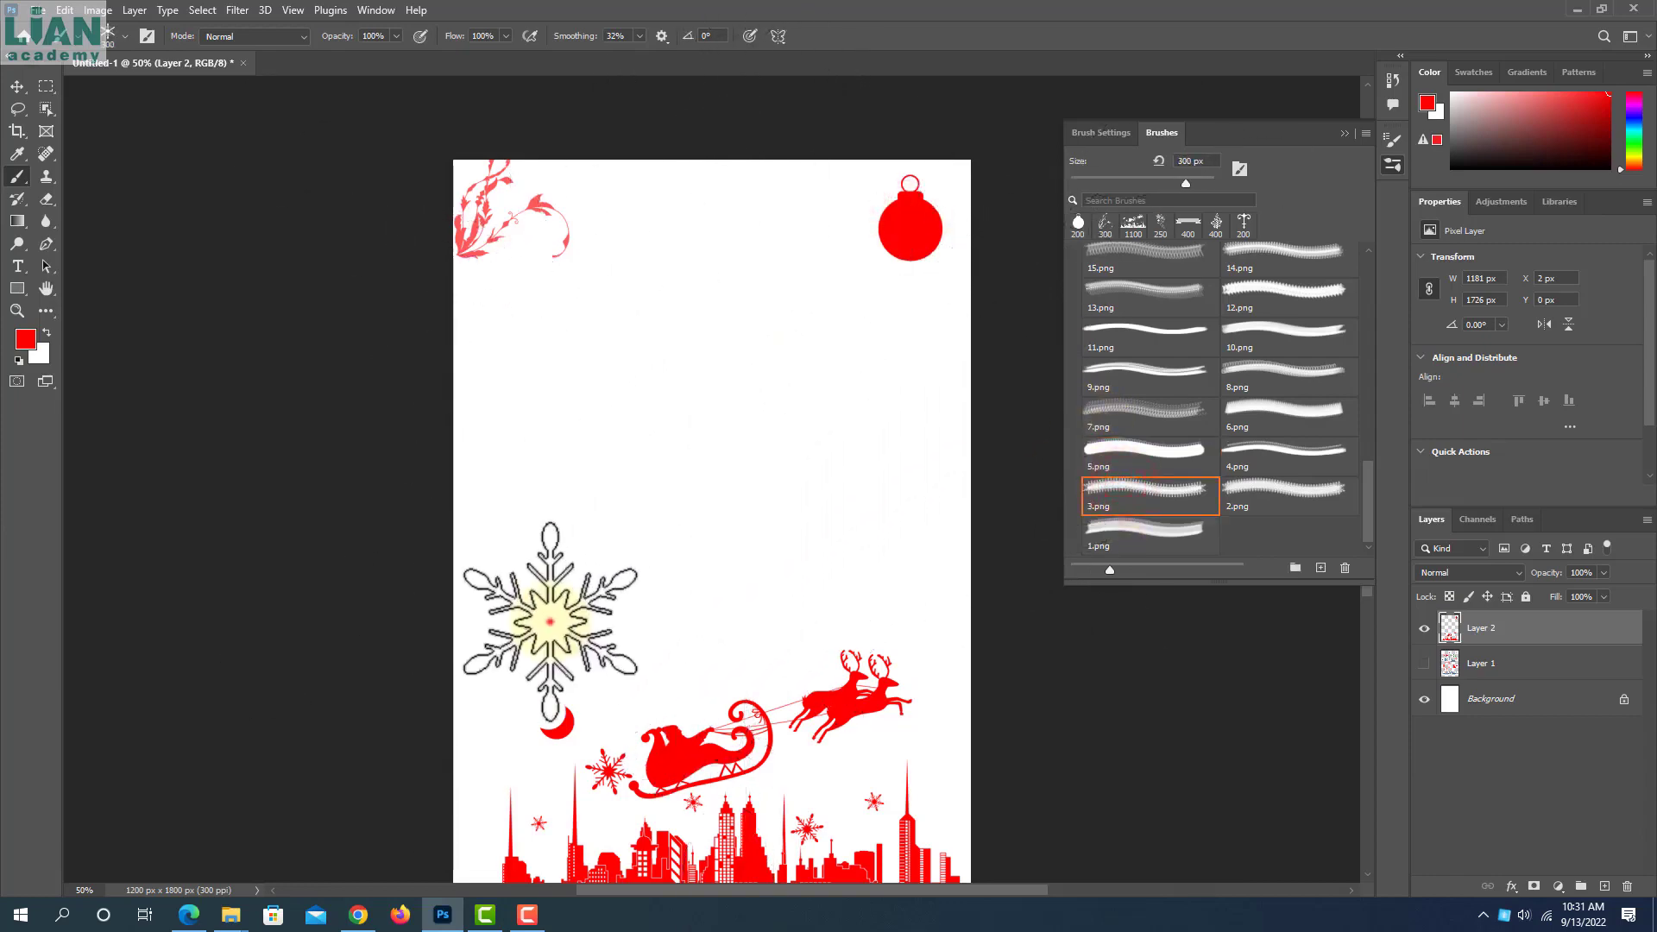
{"action": "left_click", "coordinate": [550, 621]}
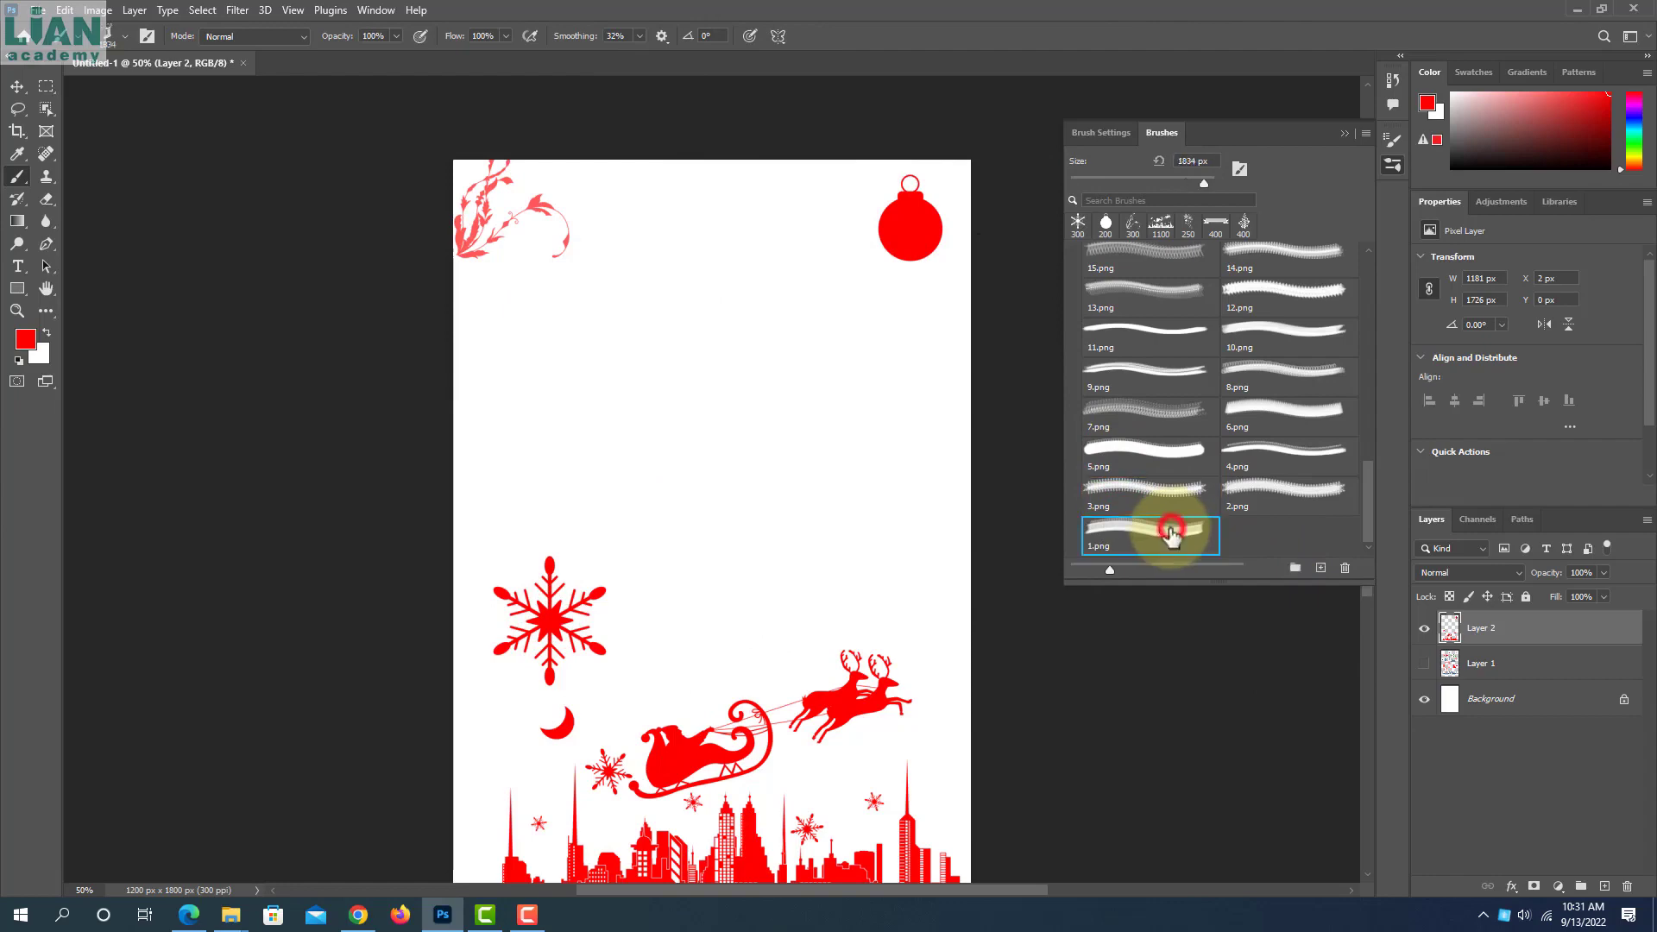
Reduce the 1.png stocking brush to 300 px and stamp it above the reindeer, near the page's right edge
{"action": "key", "text": "bracketleft"}
{"action": "key", "text": "bracketleft"}
{"action": "key", "text": "bracketleft"}
{"action": "key", "text": "bracketleft"}
{"action": "key", "text": "bracketleft"}
{"action": "key", "text": "bracketleft"}
{"action": "key", "text": "bracketleft"}
{"action": "key", "text": "bracketleft"}
{"action": "key", "text": "bracketleft"}
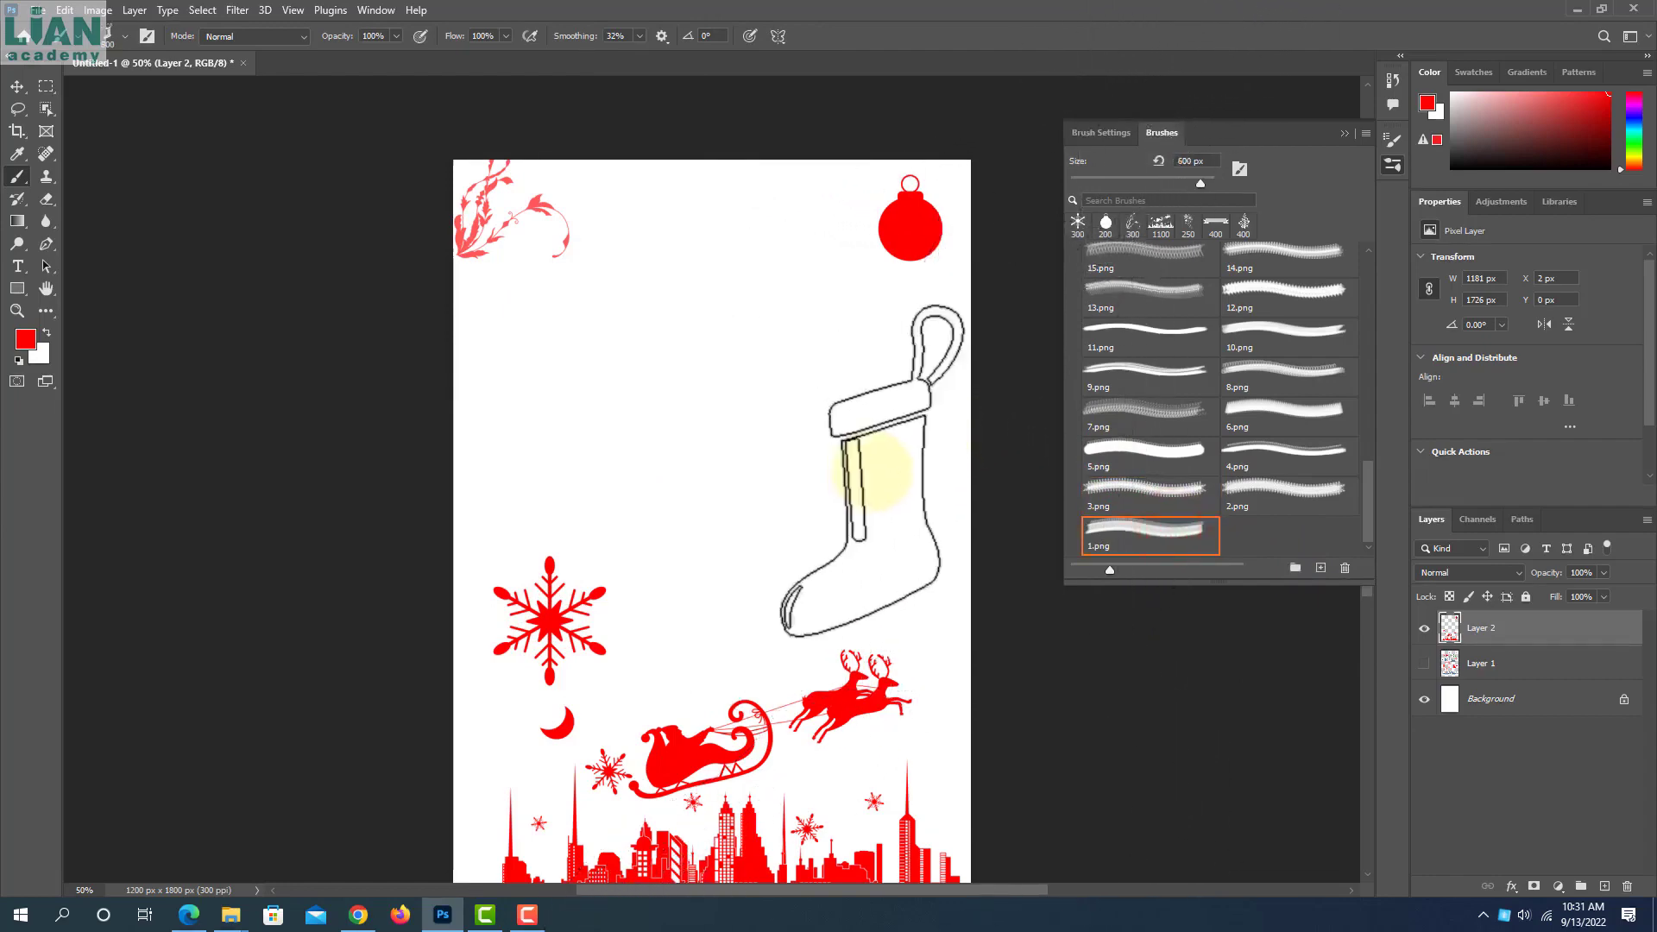
{"action": "left_click", "coordinate": [906, 535]}
Choose the 4.png forest and moon brush and stamp it at 700 px below the leafy flourish
{"action": "left_click", "coordinate": [1284, 499]}
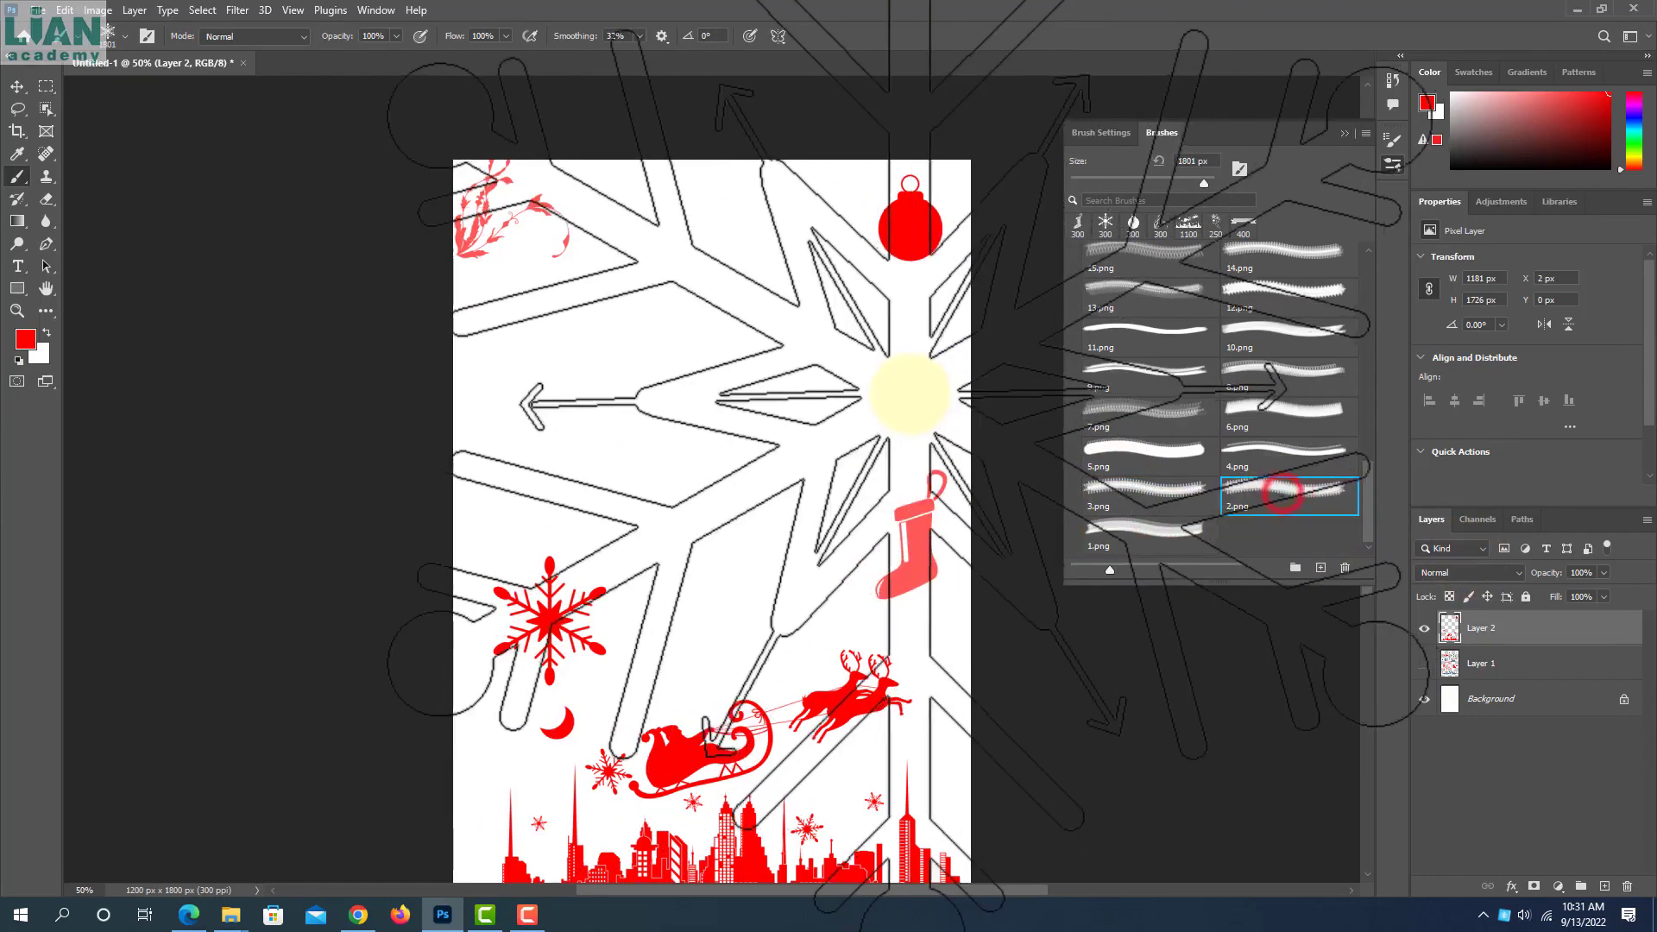
{"action": "left_click", "coordinate": [1239, 467]}
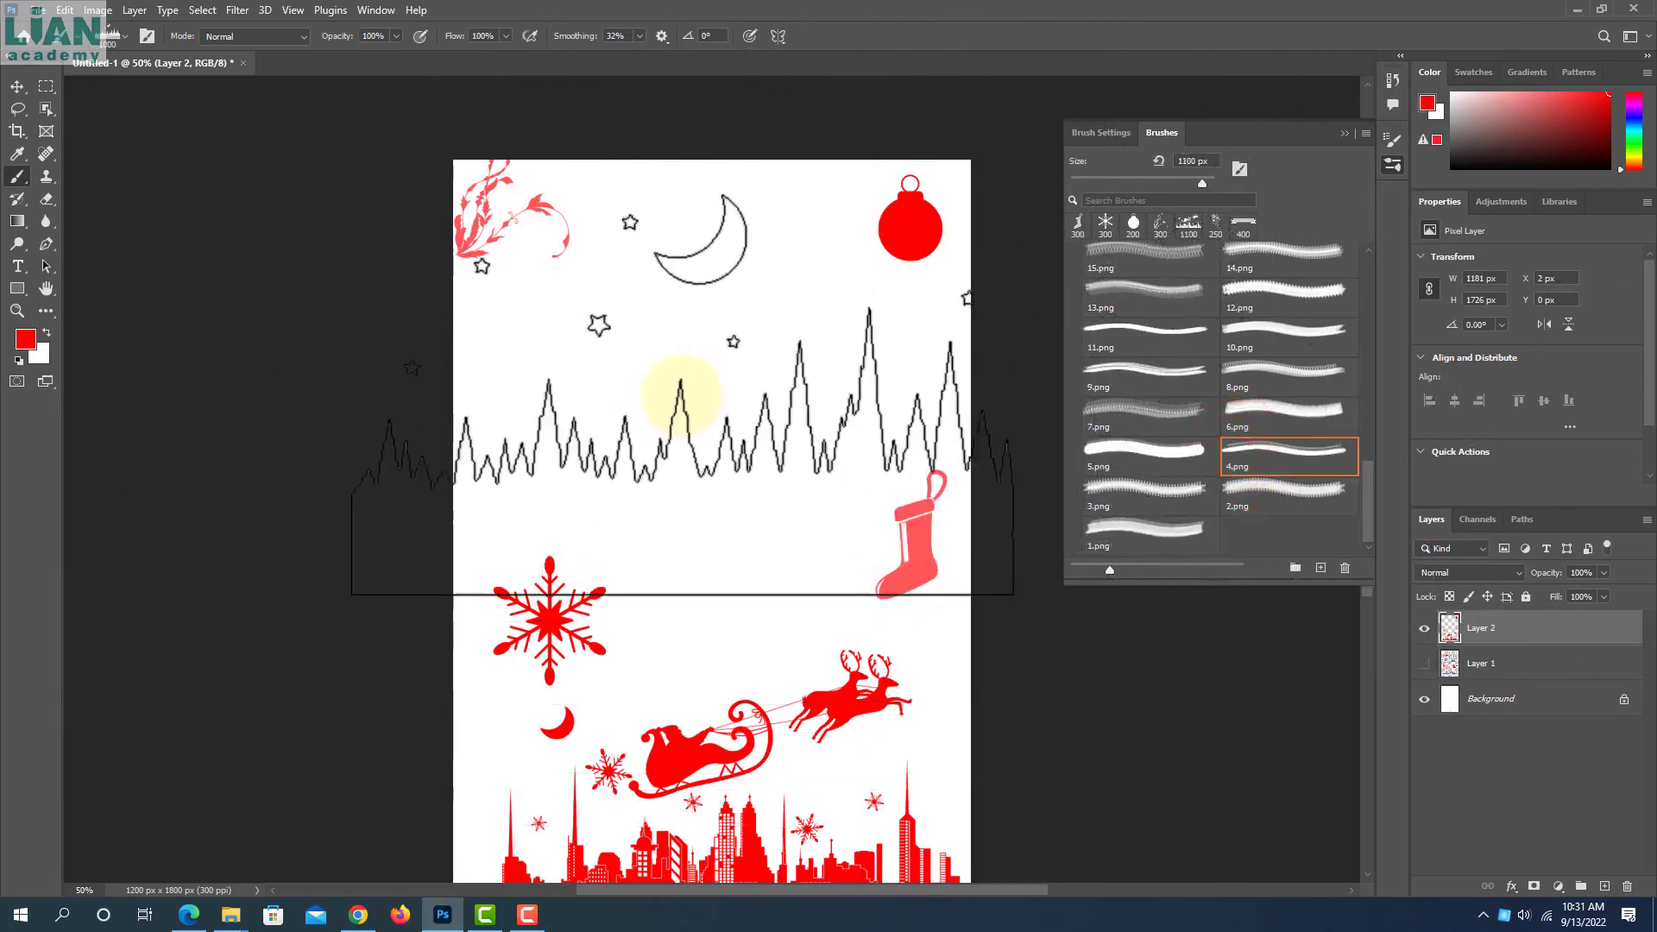
{"action": "key", "text": "bracketleft"}
{"action": "key", "text": "bracketleft"}
{"action": "key", "text": "bracketleft"}
{"action": "key", "text": "bracketleft"}
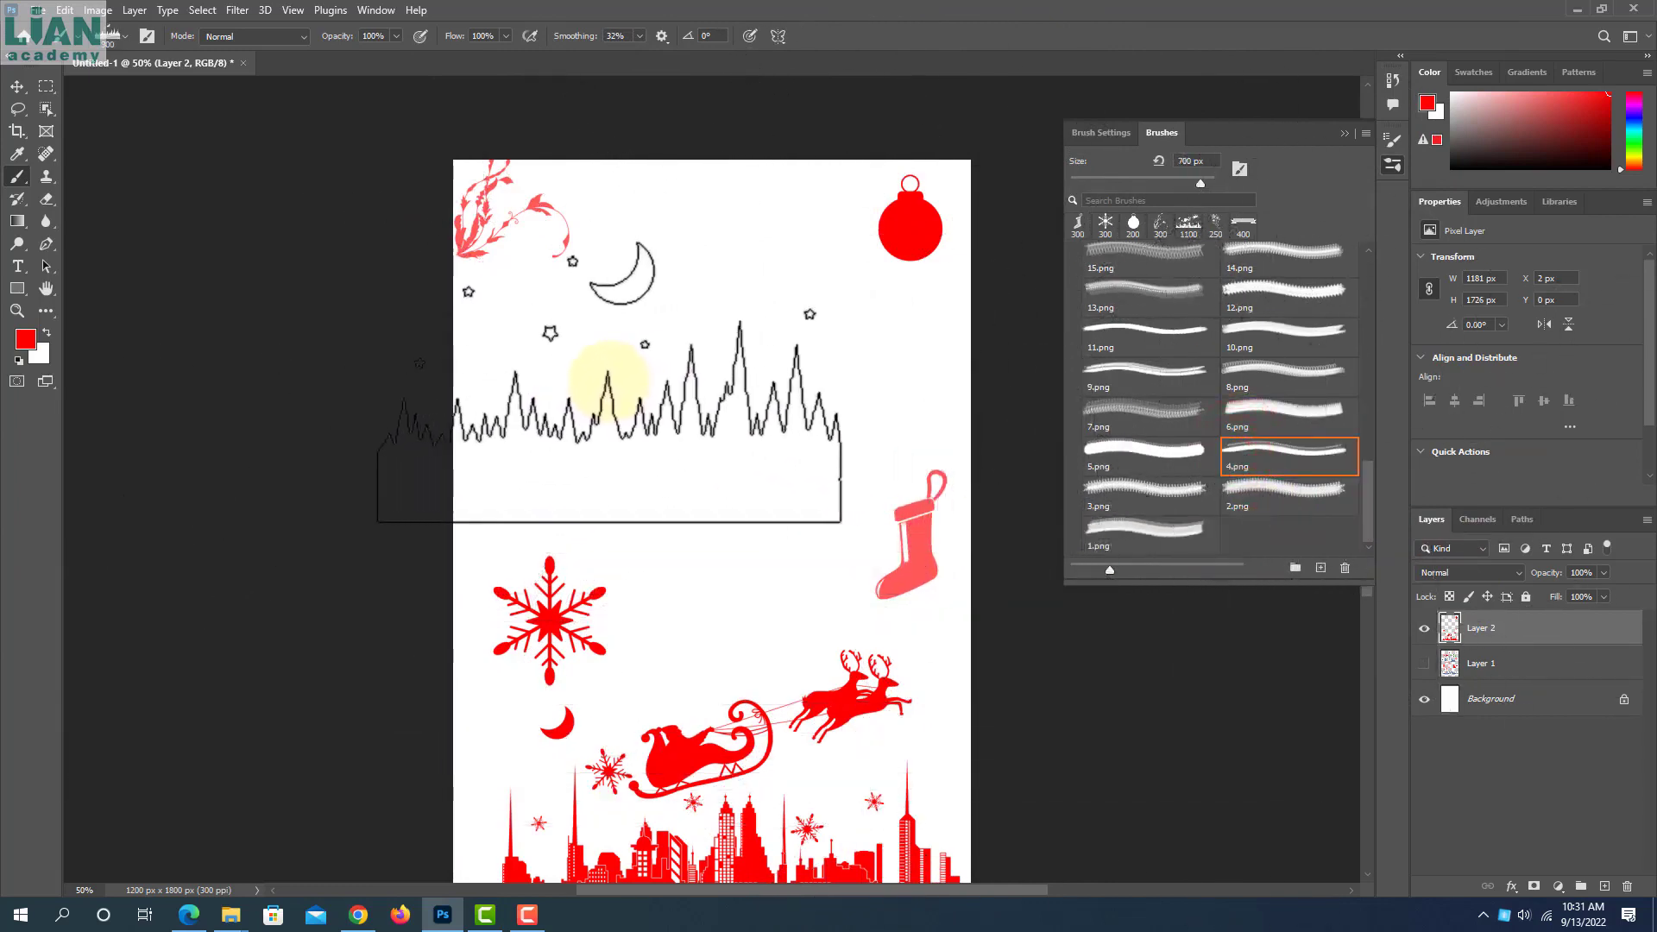
{"action": "left_click", "coordinate": [609, 379]}
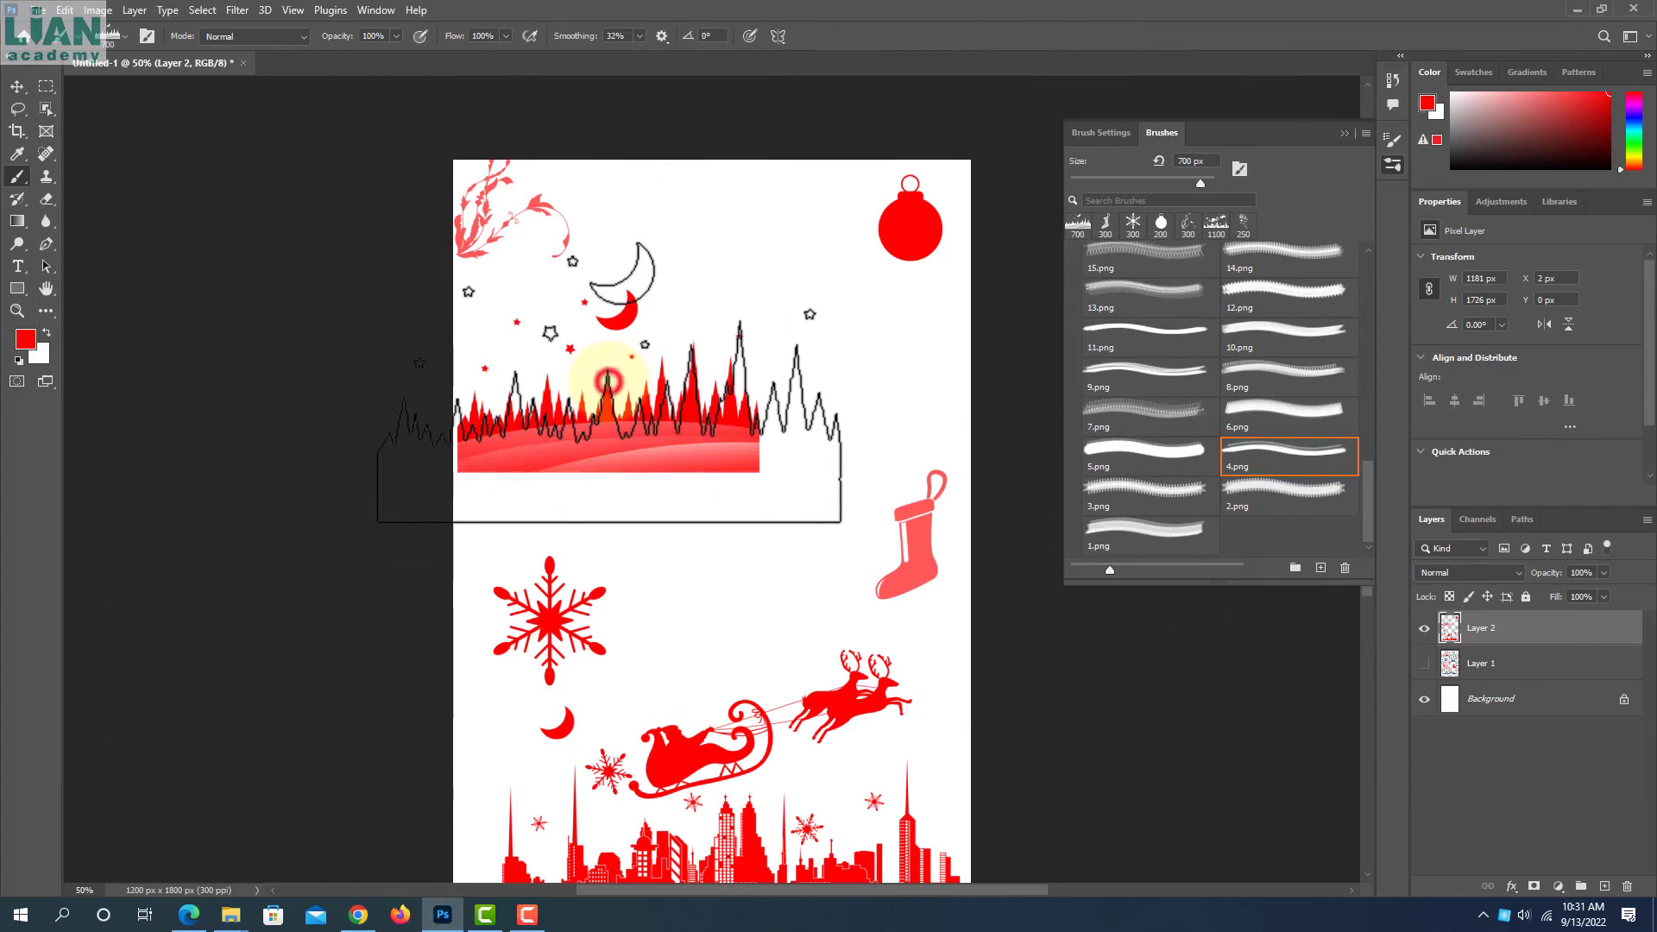
Choose the 8.png gift sleigh brush, reduce it to 400 px, and stamp it between the forest and the page's right edge
{"action": "left_click", "coordinate": [1239, 421]}
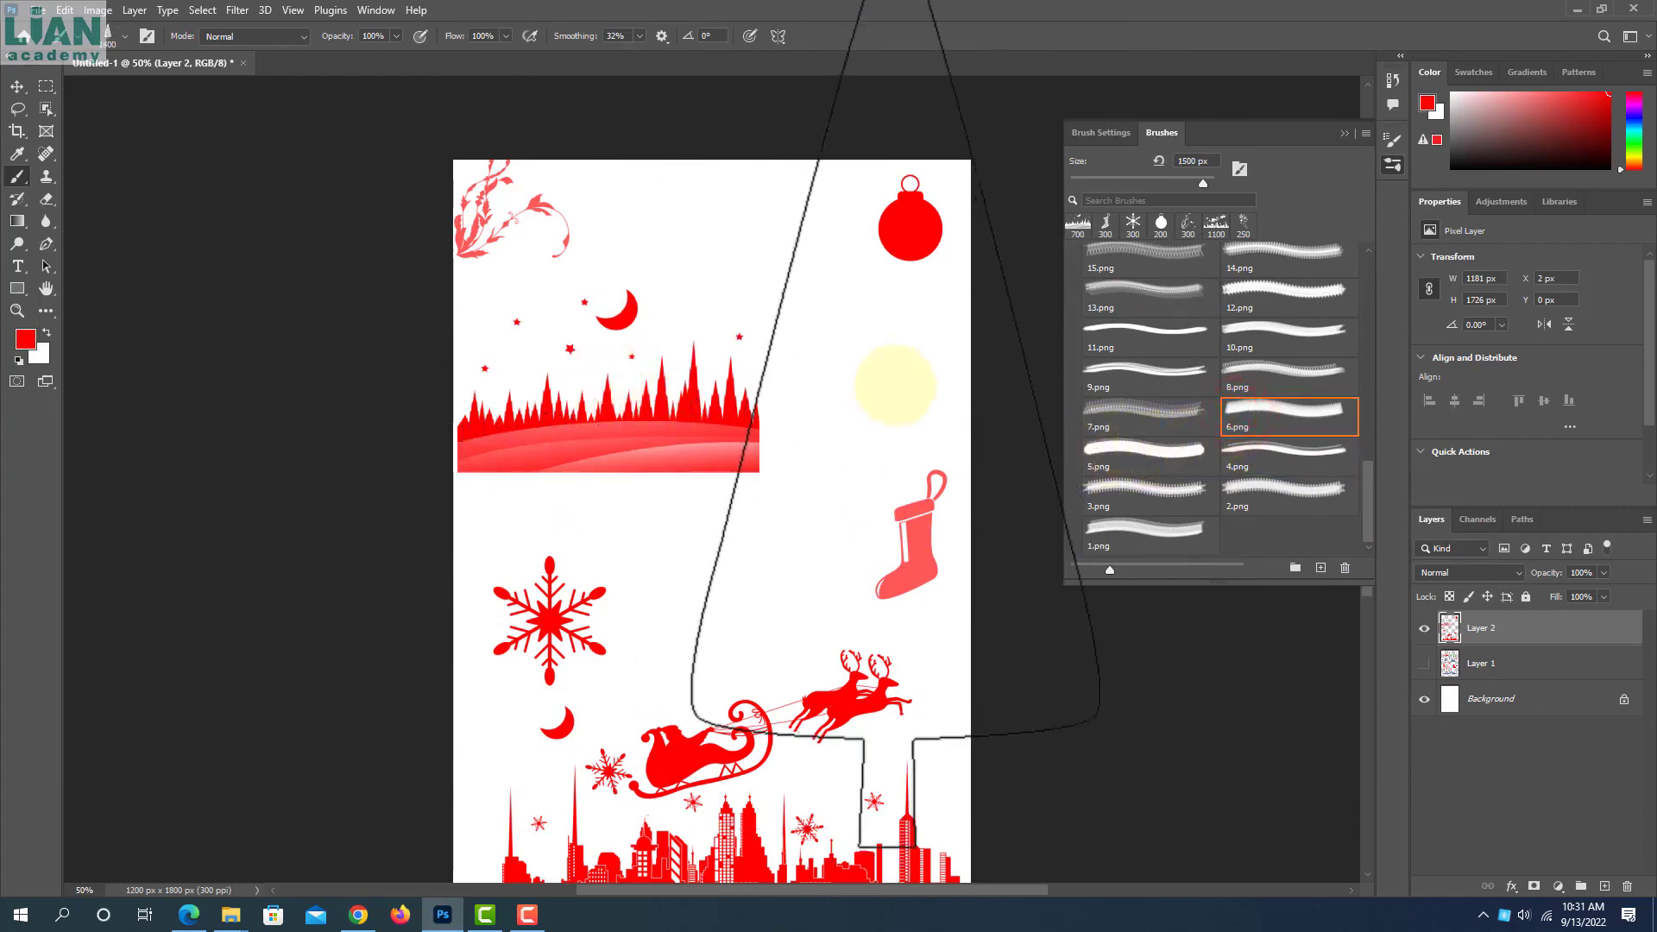
{"action": "left_click", "coordinate": [1258, 370]}
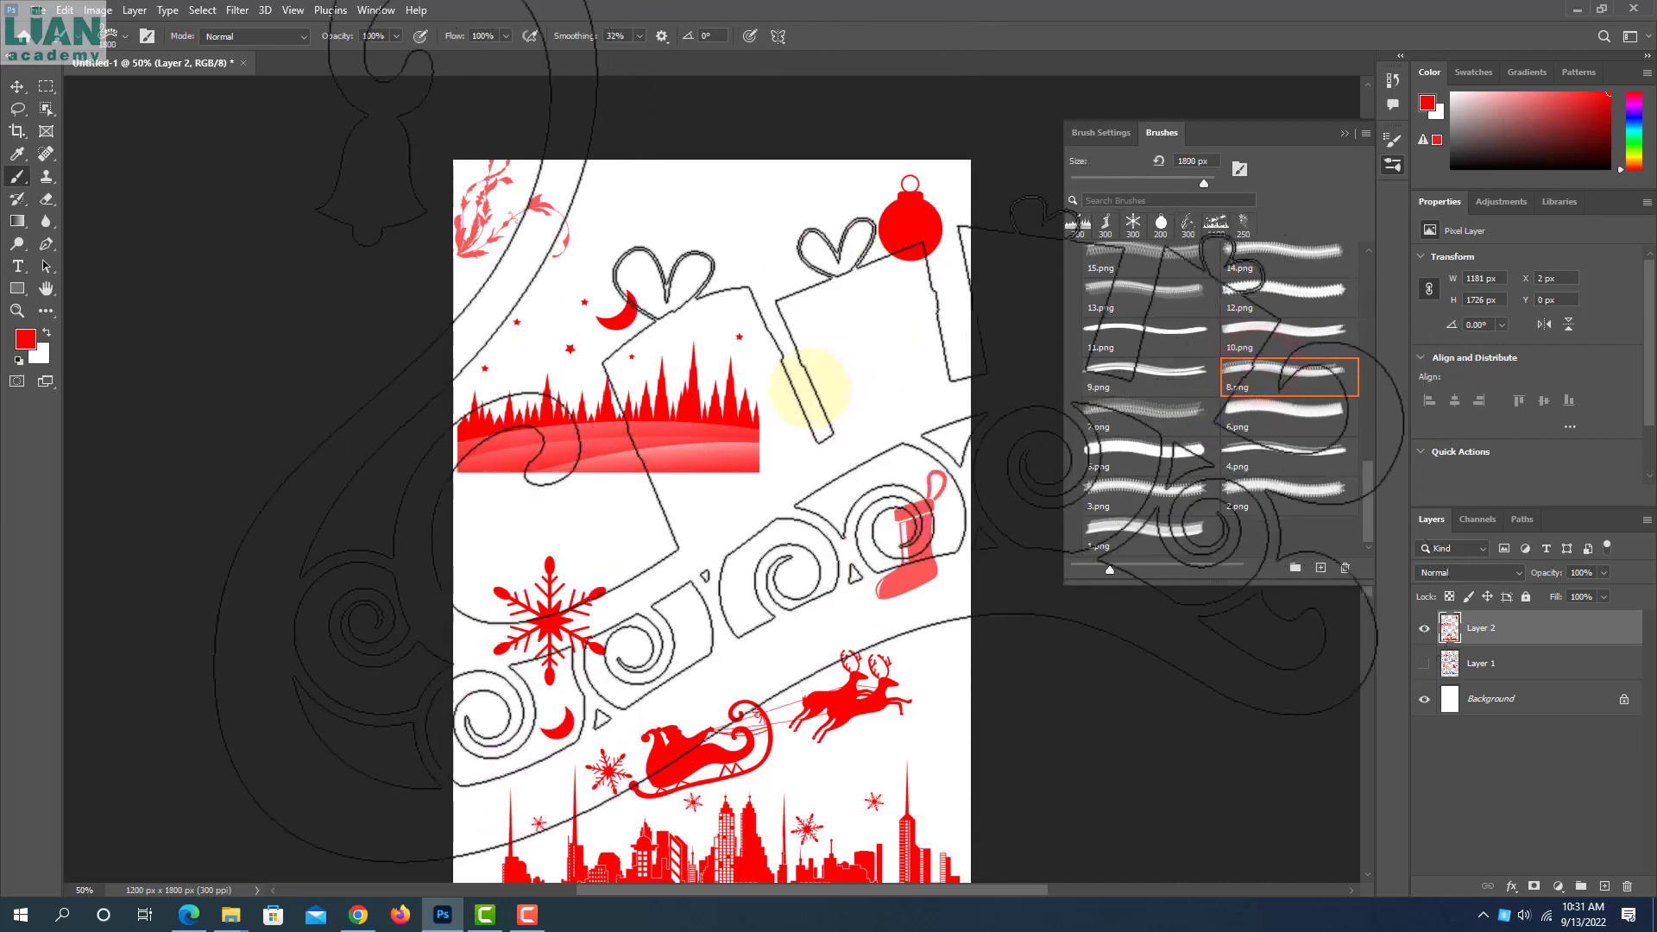
{"action": "key", "text": "bracketleft"}
{"action": "key", "text": "bracketleft"}
{"action": "key", "text": "bracketleft"}
{"action": "key", "text": "bracketleft"}
{"action": "key", "text": "bracketleft"}
{"action": "key", "text": "bracketleft"}
{"action": "key", "text": "bracketleft"}
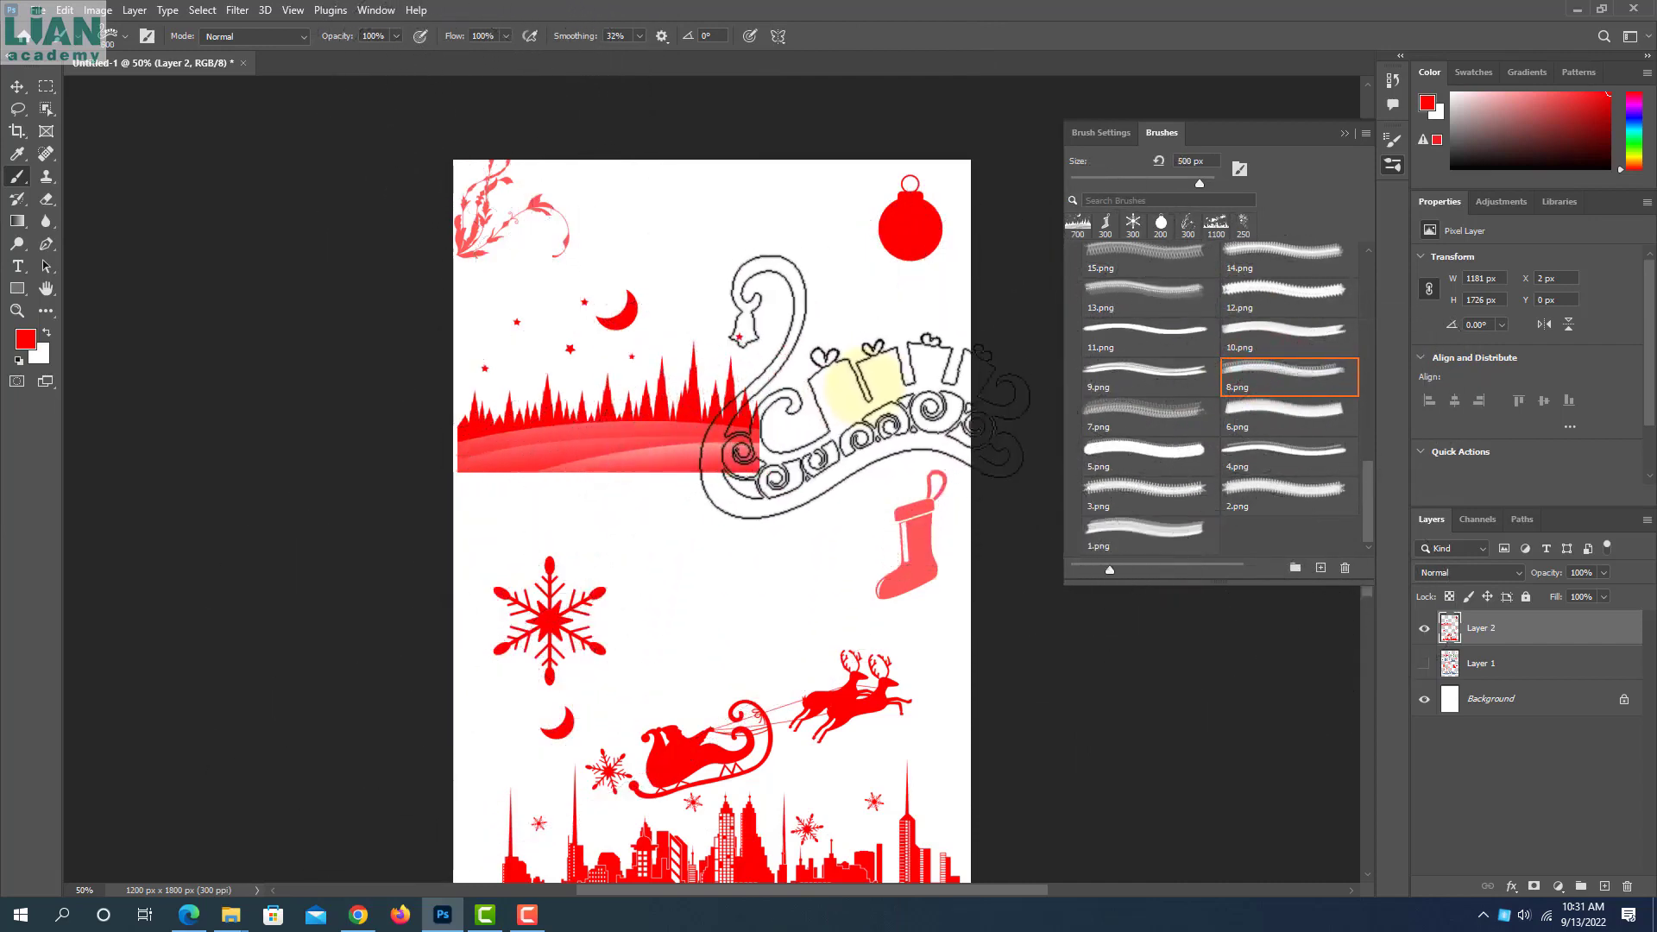
{"action": "key", "text": "bracketright"}
{"action": "left_click", "coordinate": [852, 406]}
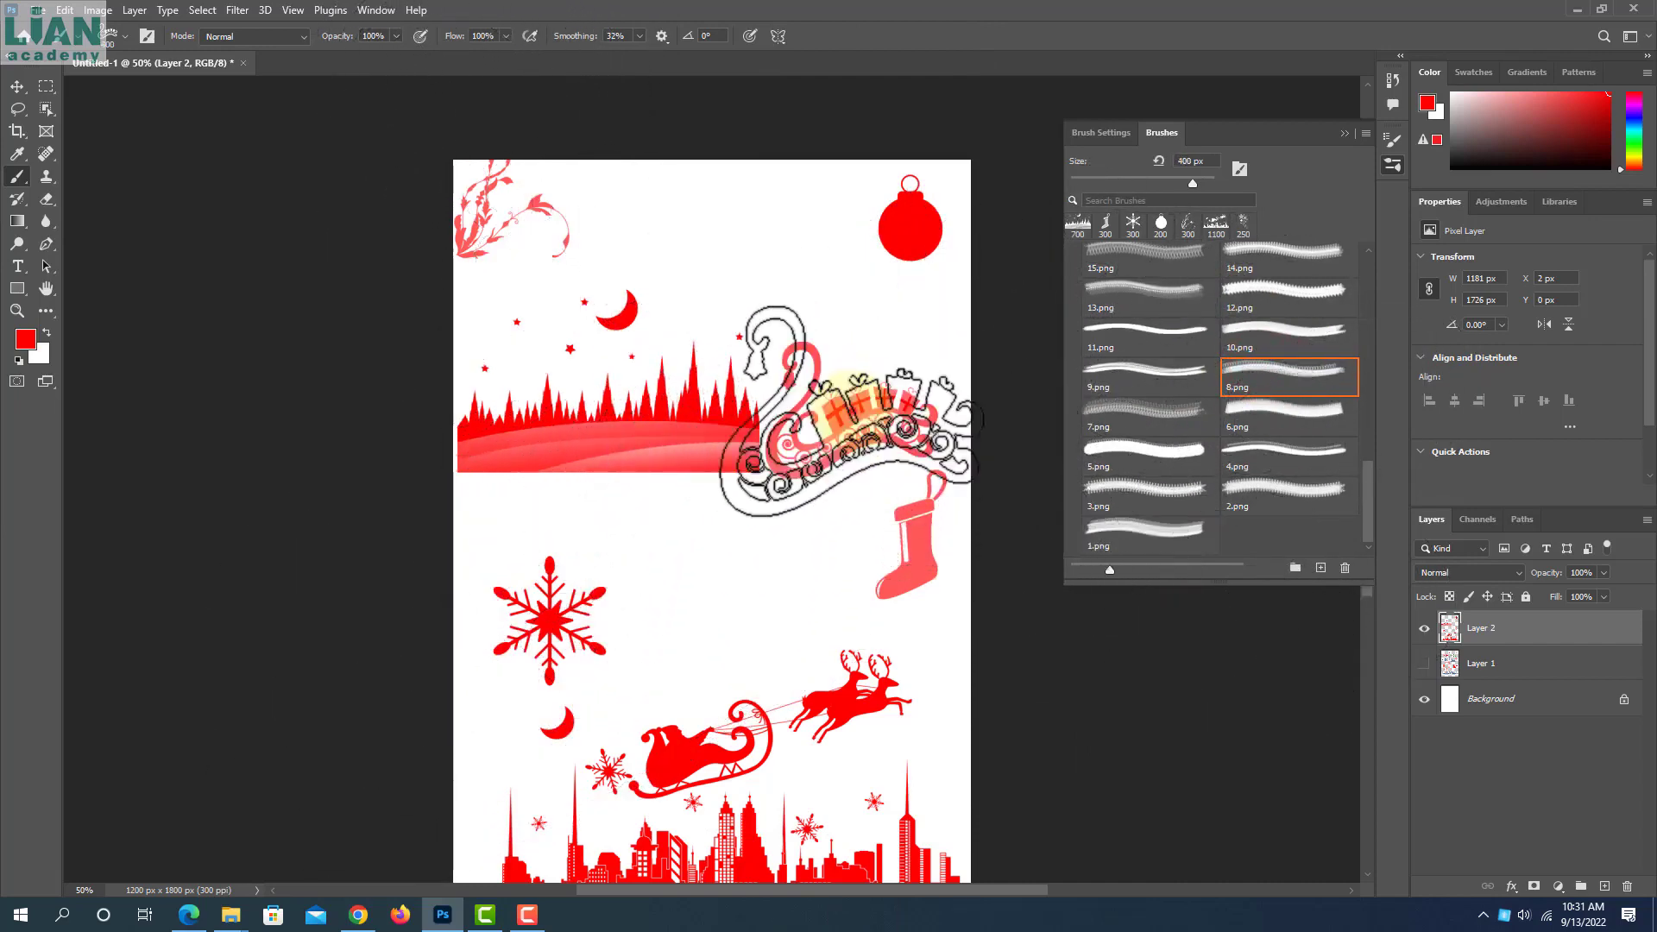
Choose the 10.png dove brush, reduce it to 125 px, and stamp it just left of the Christmas ball
{"action": "left_click", "coordinate": [1243, 345]}
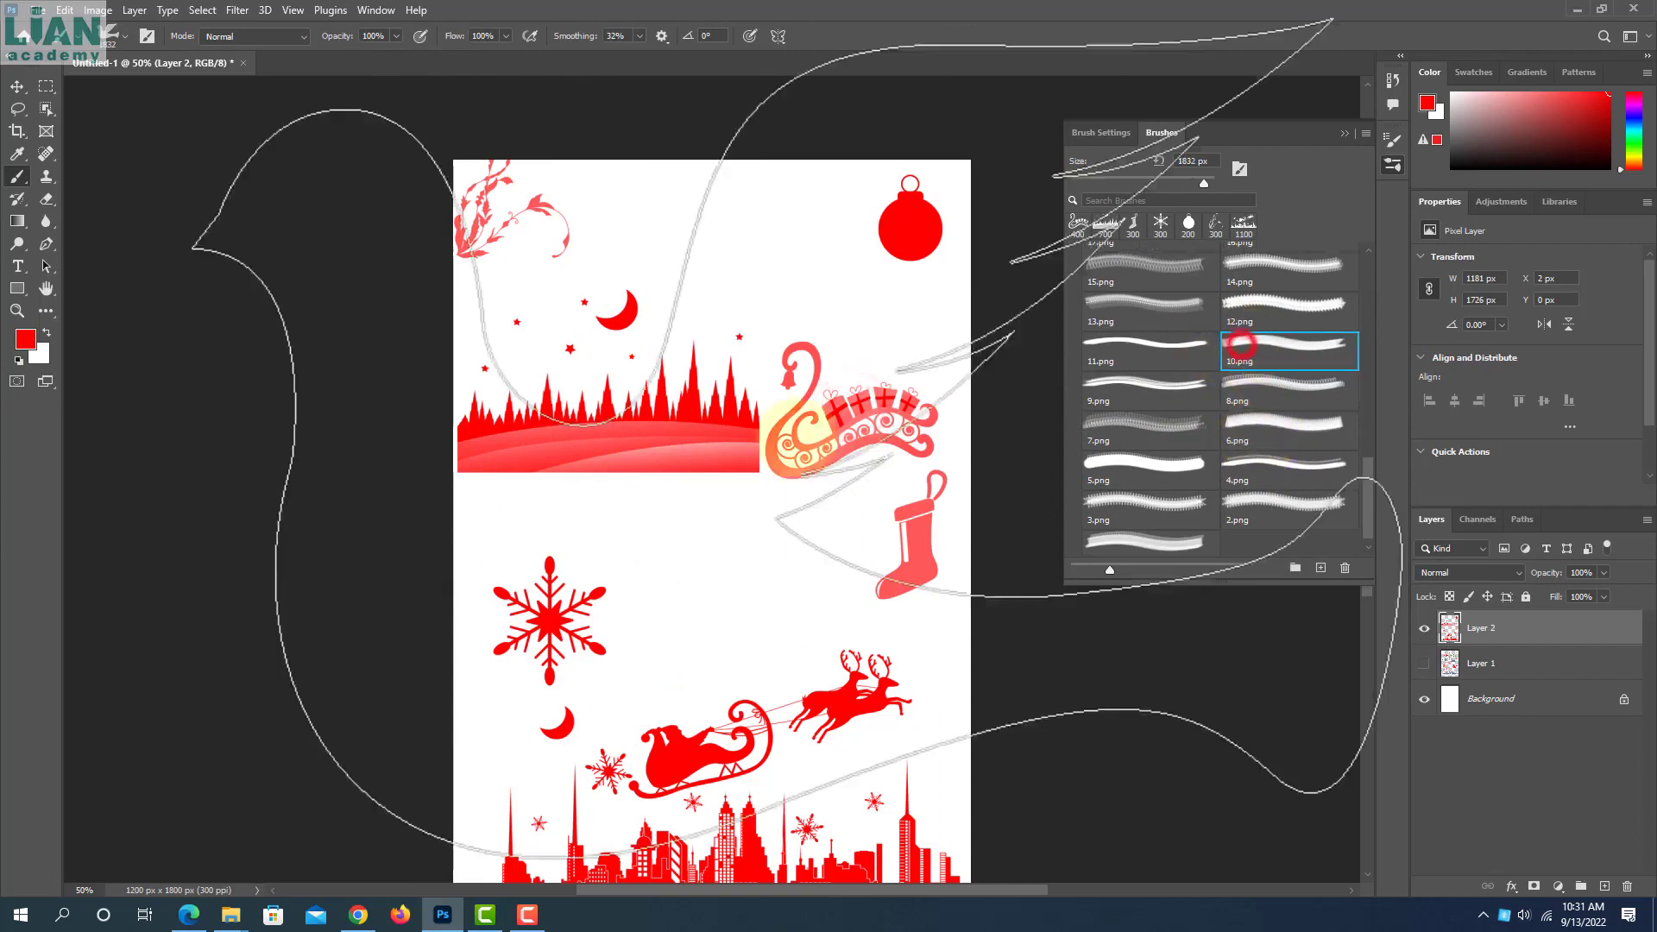
{"action": "key", "text": "bracketleft"}
{"action": "key", "text": "bracketleft"}
{"action": "key", "text": "bracketleft"}
{"action": "key", "text": "bracketleft"}
{"action": "key", "text": "bracketleft"}
{"action": "key", "text": "bracketleft"}
{"action": "key", "text": "bracketleft"}
{"action": "key", "text": "bracketleft"}
{"action": "key", "text": "bracketleft"}
{"action": "key", "text": "bracketleft"}
{"action": "key", "text": "bracketleft"}
{"action": "key", "text": "bracketleft"}
{"action": "key", "text": "bracketleft"}
{"action": "key", "text": "bracketleft"}
{"action": "key", "text": "bracketleft"}
{"action": "key", "text": "bracketleft"}
{"action": "key", "text": "bracketleft"}
{"action": "key", "text": "bracketleft"}
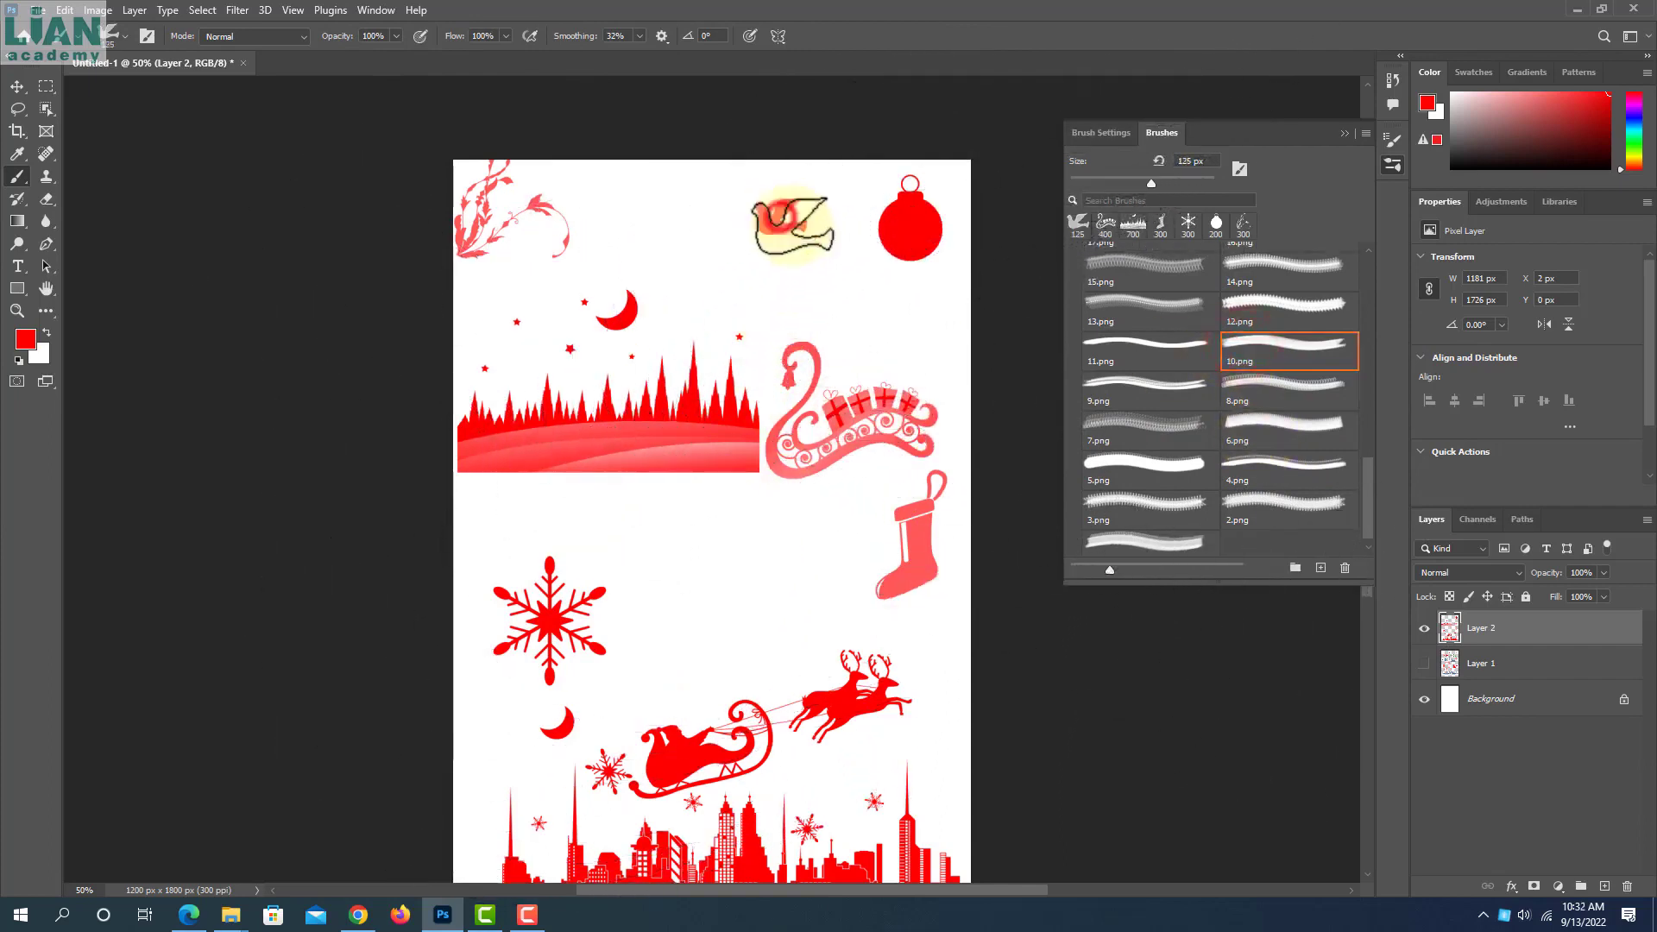
Set the dove brush to 82 px, paint a trial stroke below the large dove, and undo that stroke
{"action": "left_click_drag", "start_coordinate": [1152, 185], "coordinate": [1127, 185]}
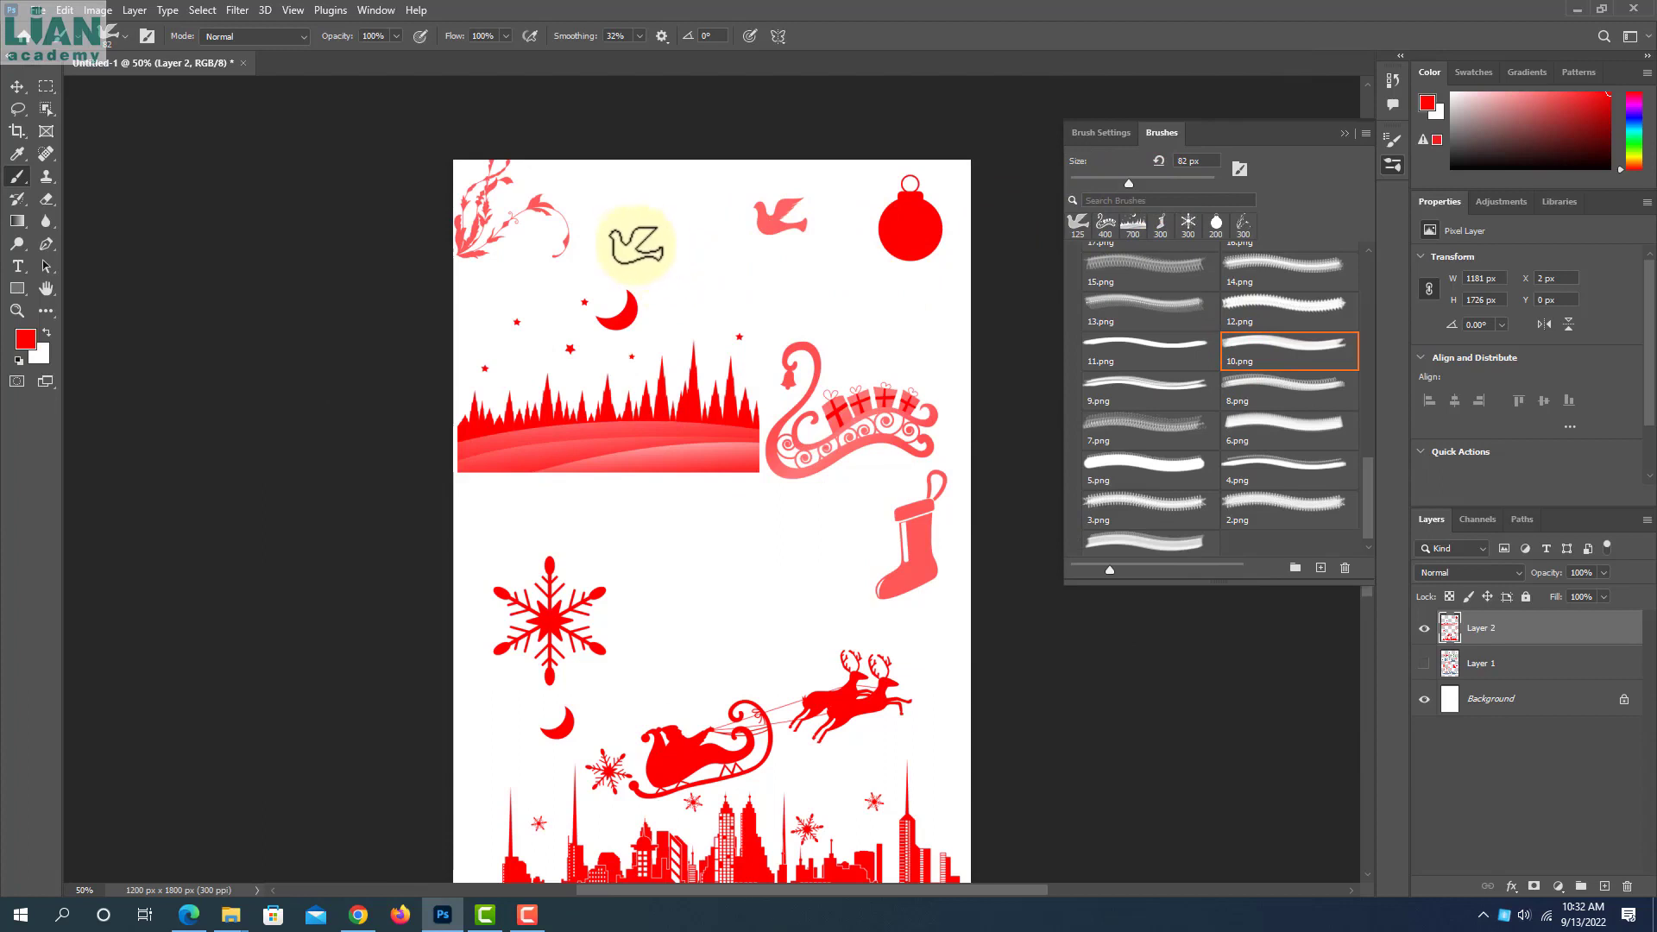
{"action": "left_click_drag", "start_coordinate": [696, 246], "coordinate": [857, 275]}
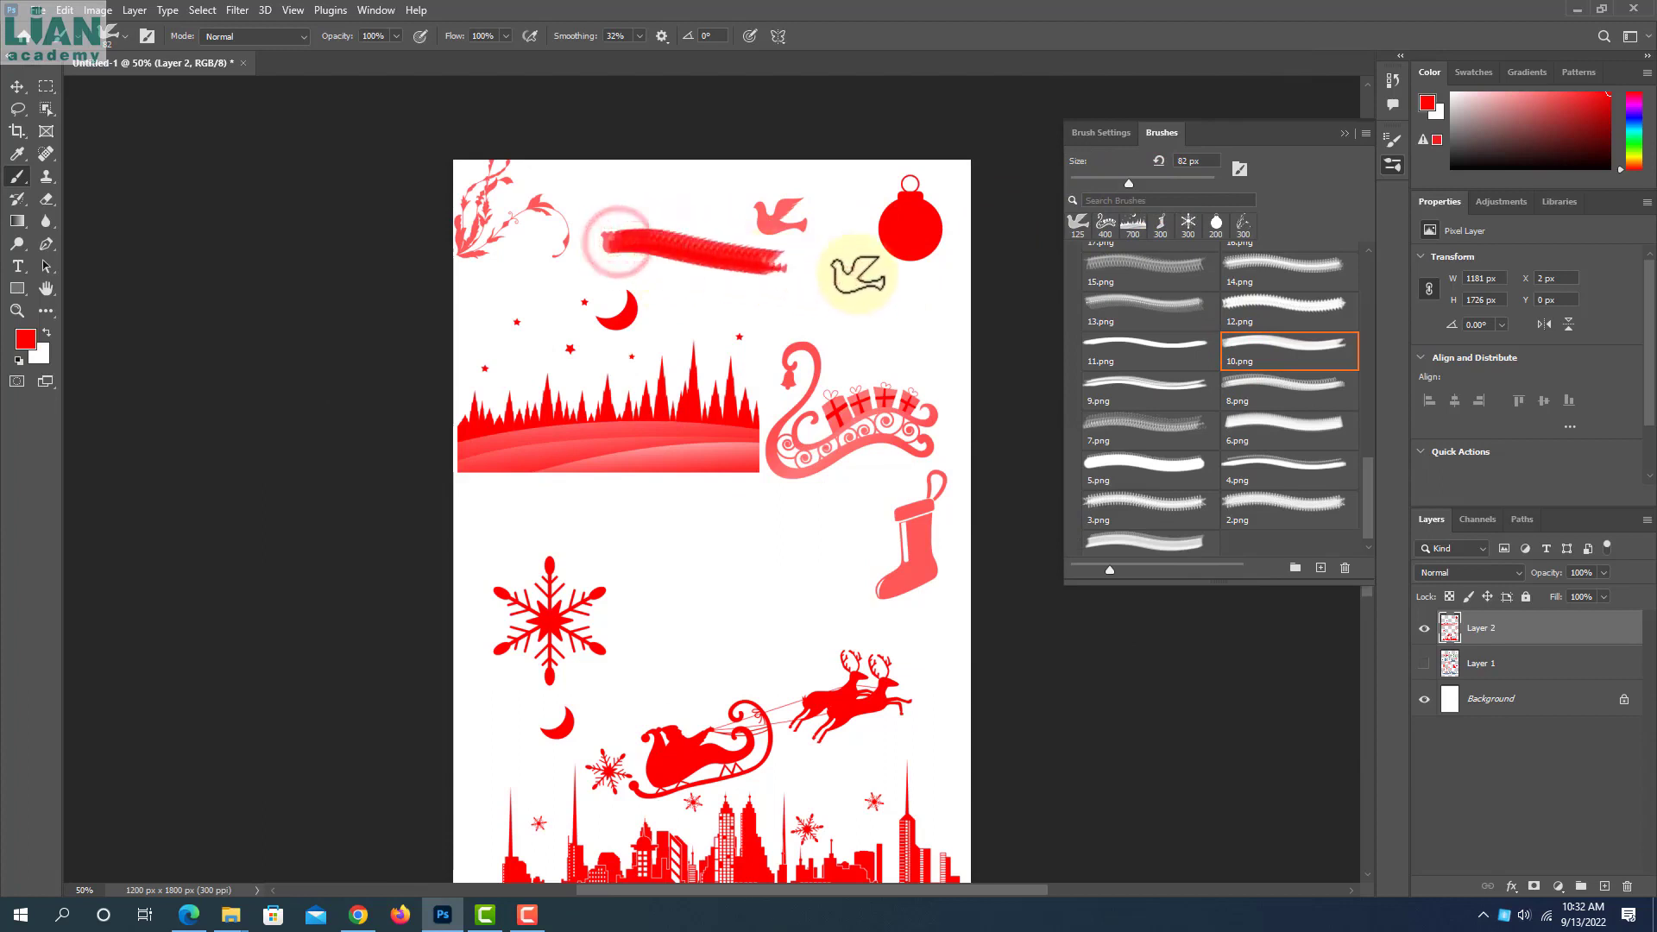
{"action": "key", "text": "ctrl+z"}
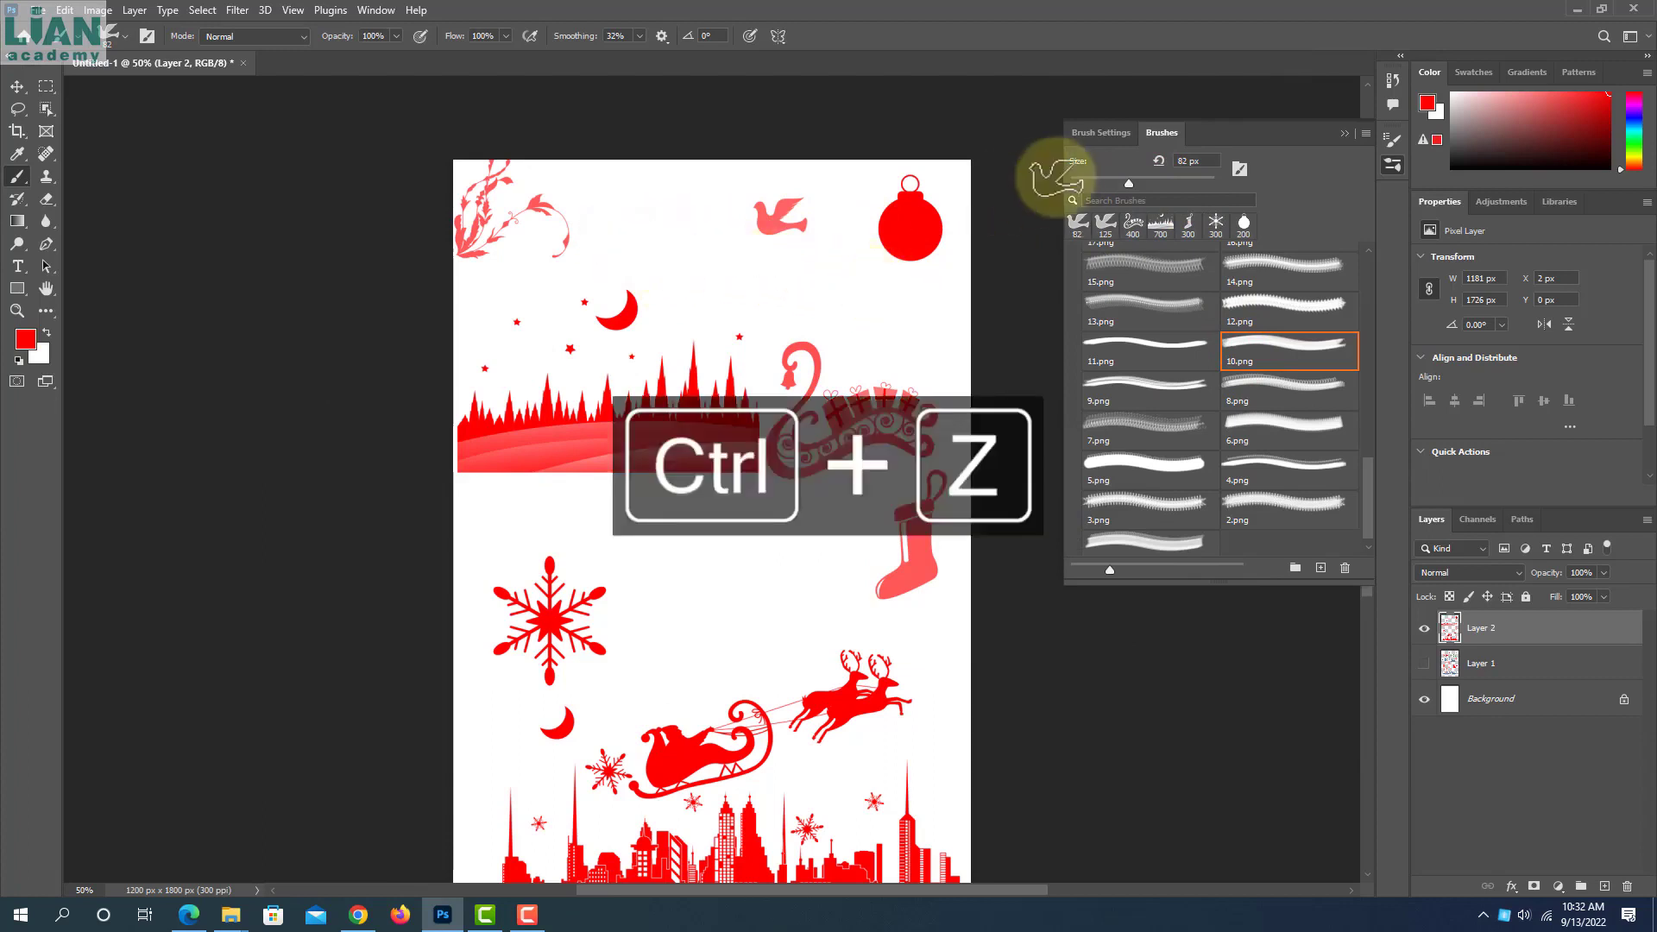
Set the brush tip spacing to 327%, paint five separate small doves around the large one, and lower the spacing again
{"action": "left_click", "coordinate": [1088, 136]}
{"action": "left_click_drag", "start_coordinate": [1212, 426], "coordinate": [1325, 426]}
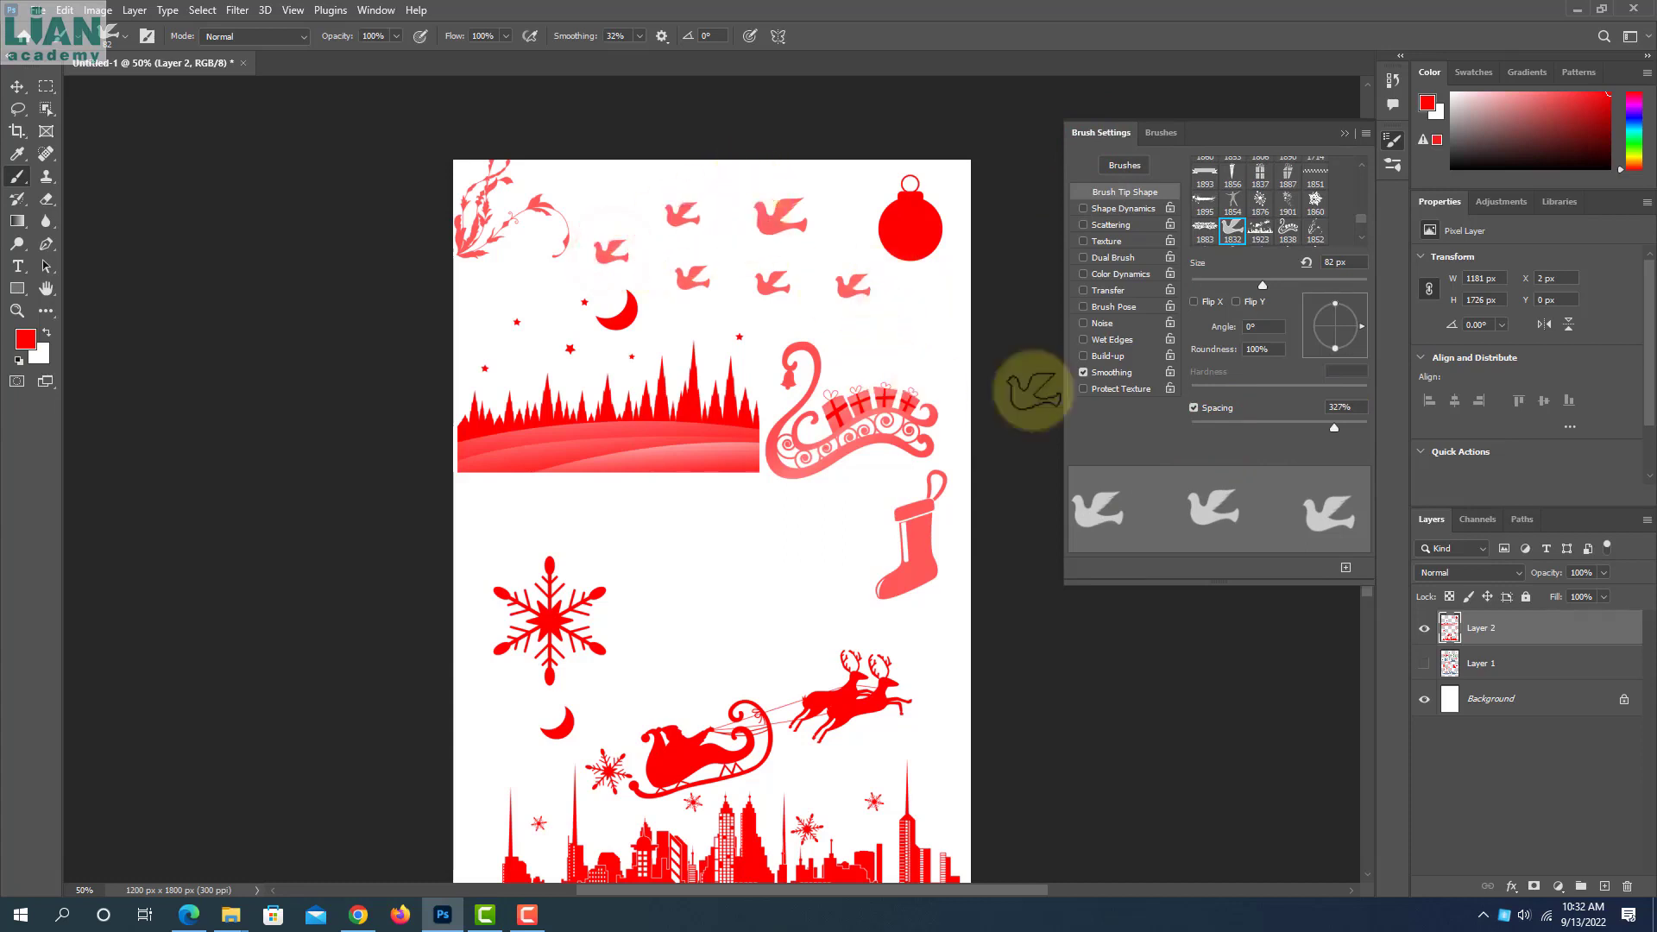
{"action": "left_click_drag", "start_coordinate": [1333, 425], "coordinate": [1179, 421]}
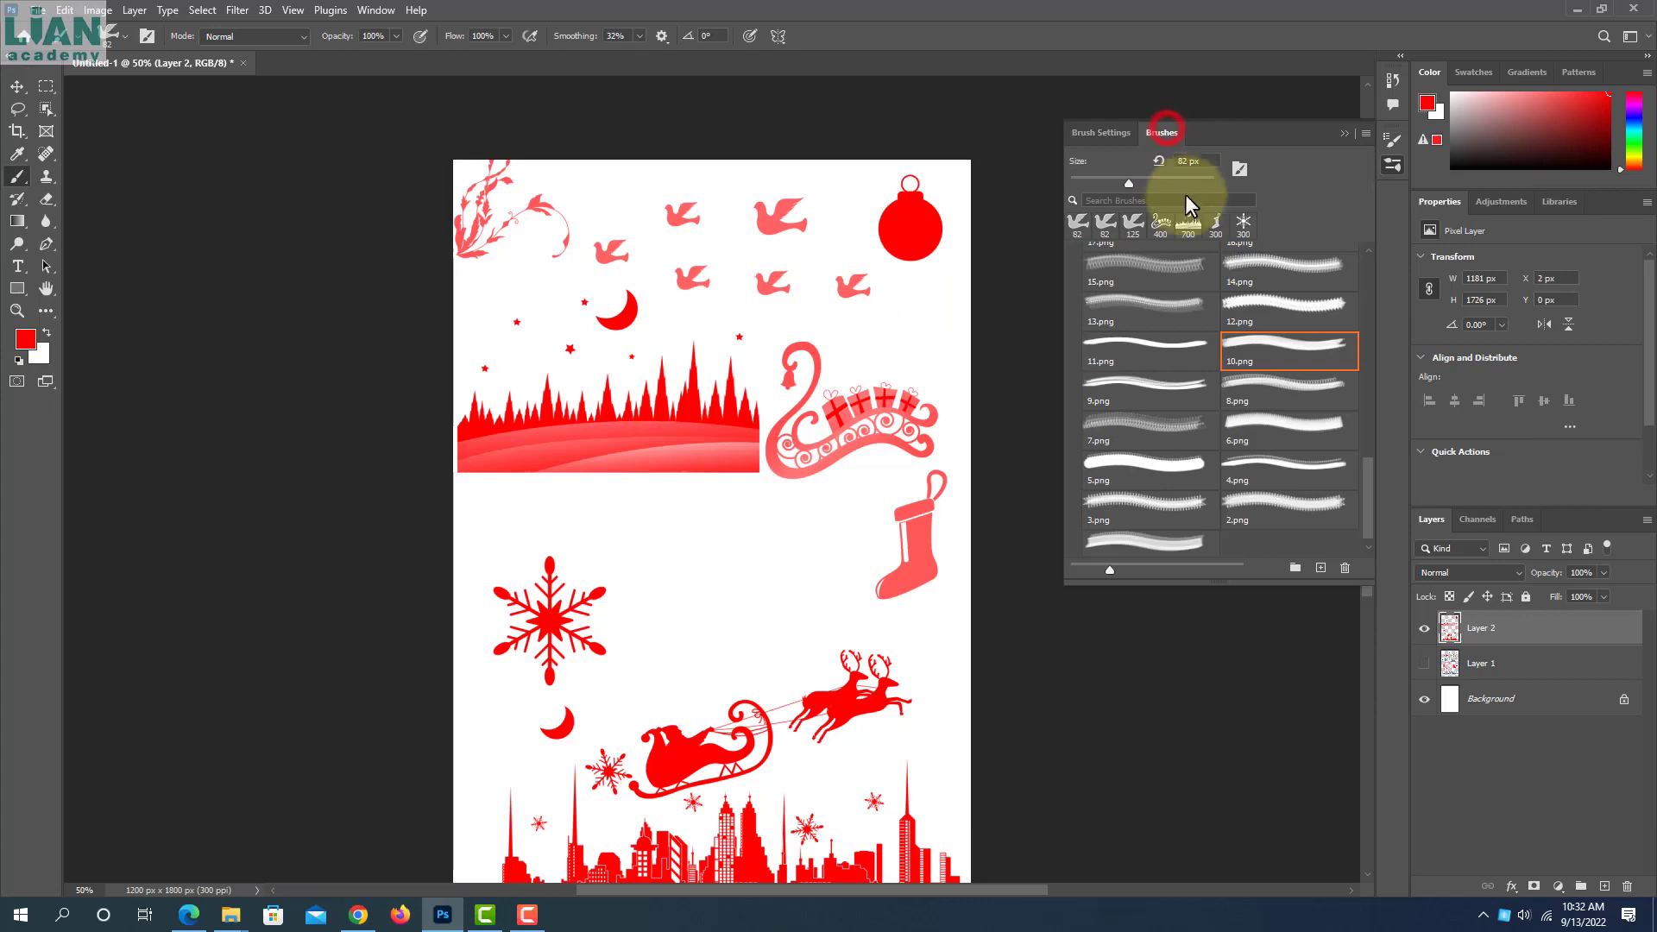
Choose the 12.png leaf brush and stamp it at 64 px between the large snowflake and the stocking
{"action": "left_click", "coordinate": [1257, 298]}
{"action": "key", "text": "bracketleft"}
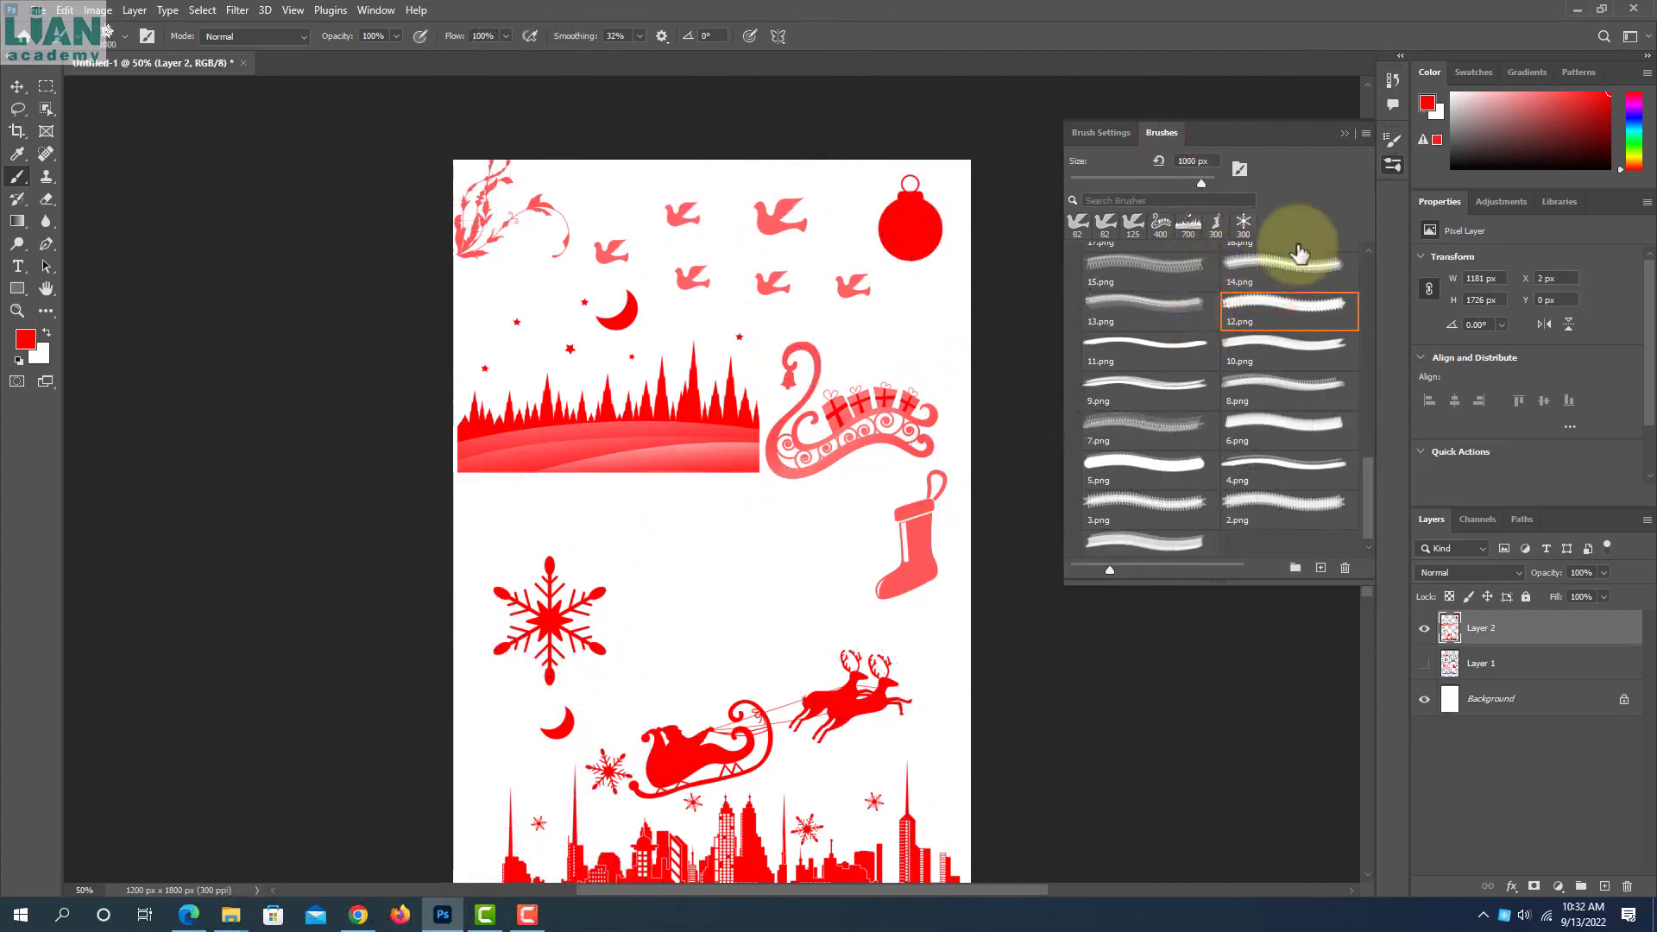
{"action": "left_click_drag", "start_coordinate": [1202, 183], "coordinate": [1116, 182]}
{"action": "left_click", "coordinate": [756, 568]}
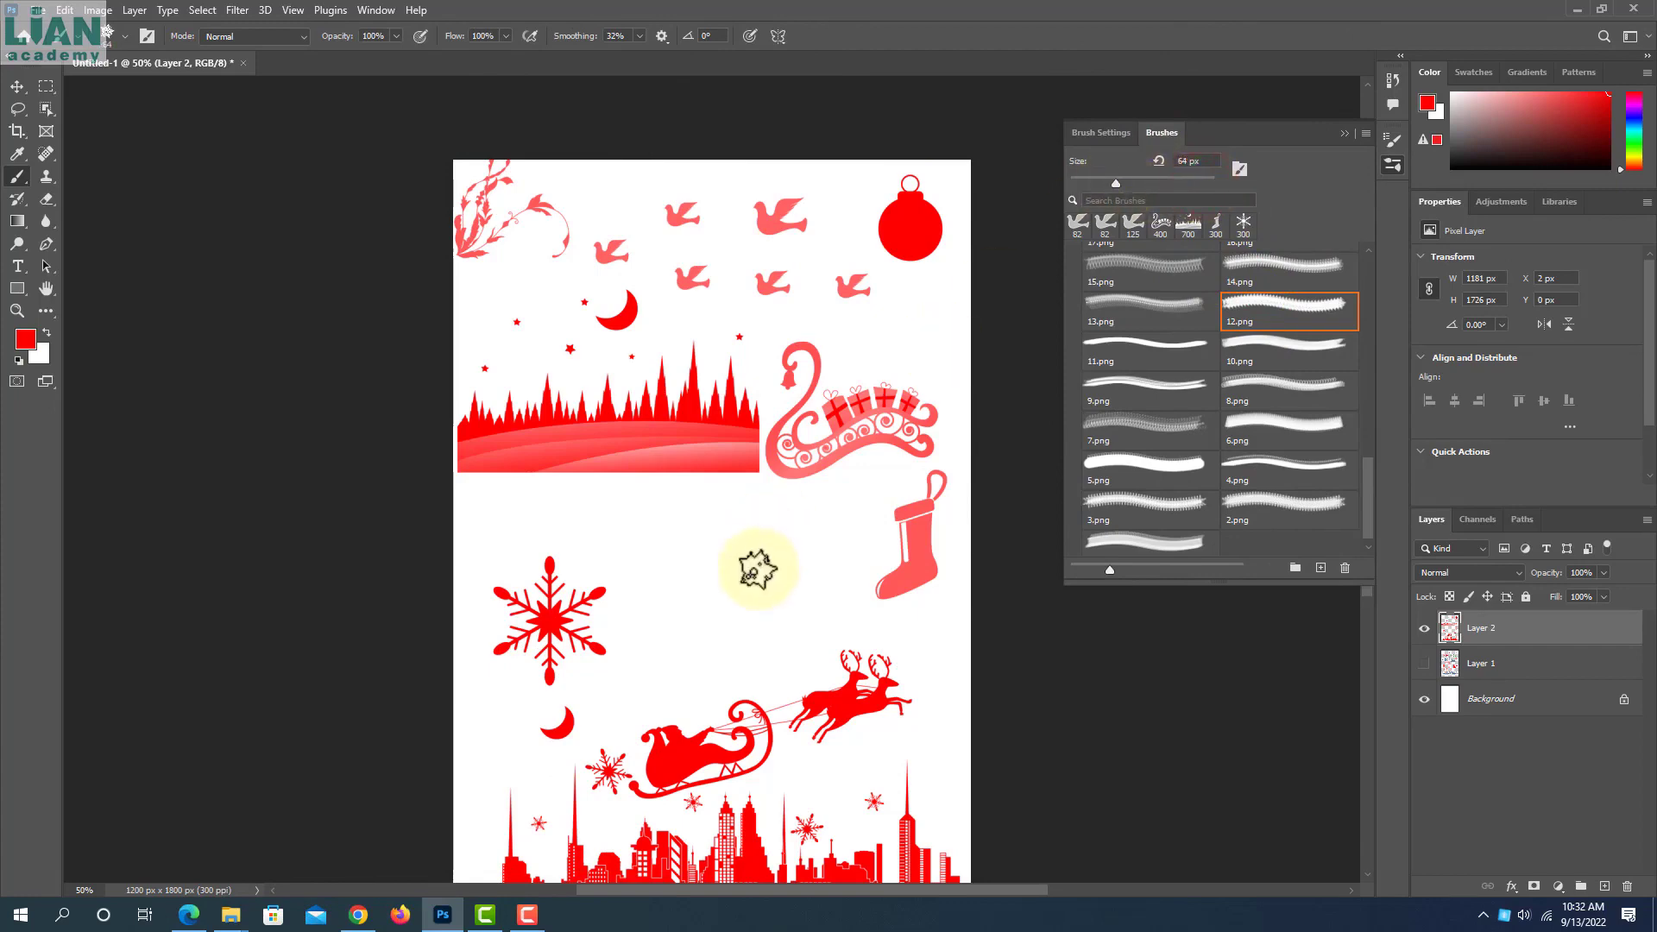
Choose the 14.png starburst brush, reduce it to 400 px, and stamp it between the large snowflake and the small leaf stamp
{"action": "left_click", "coordinate": [1243, 268]}
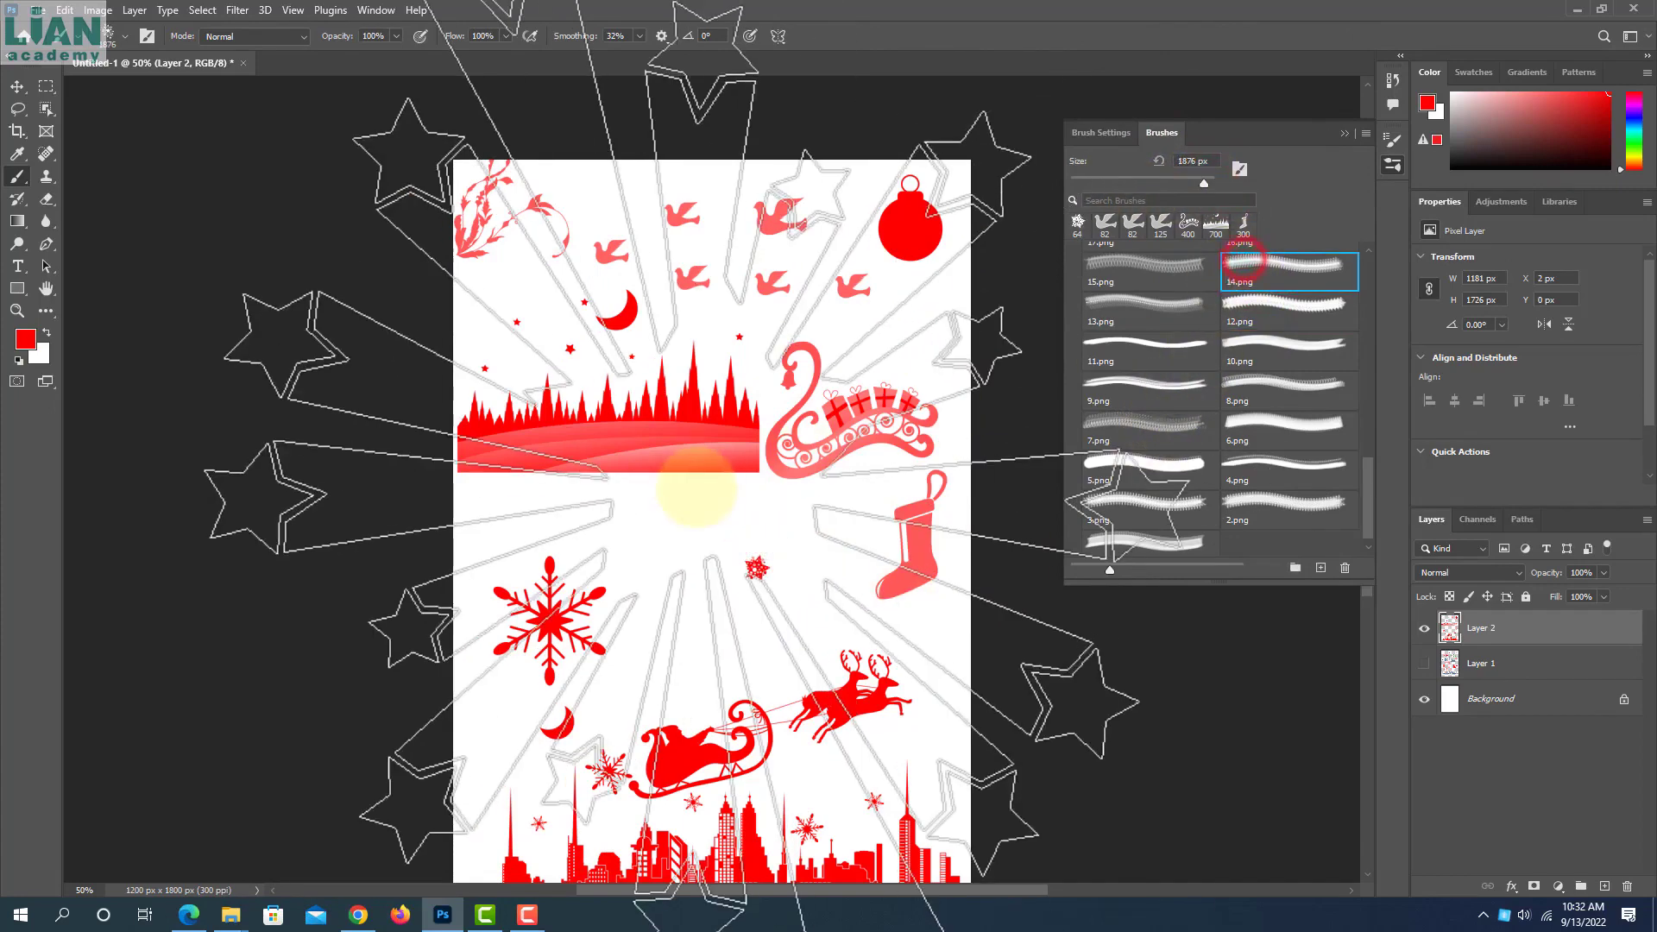
{"action": "key", "text": "bracketleft"}
{"action": "key", "text": "bracketleft"}
{"action": "key", "text": "bracketleft"}
{"action": "key", "text": "bracketleft"}
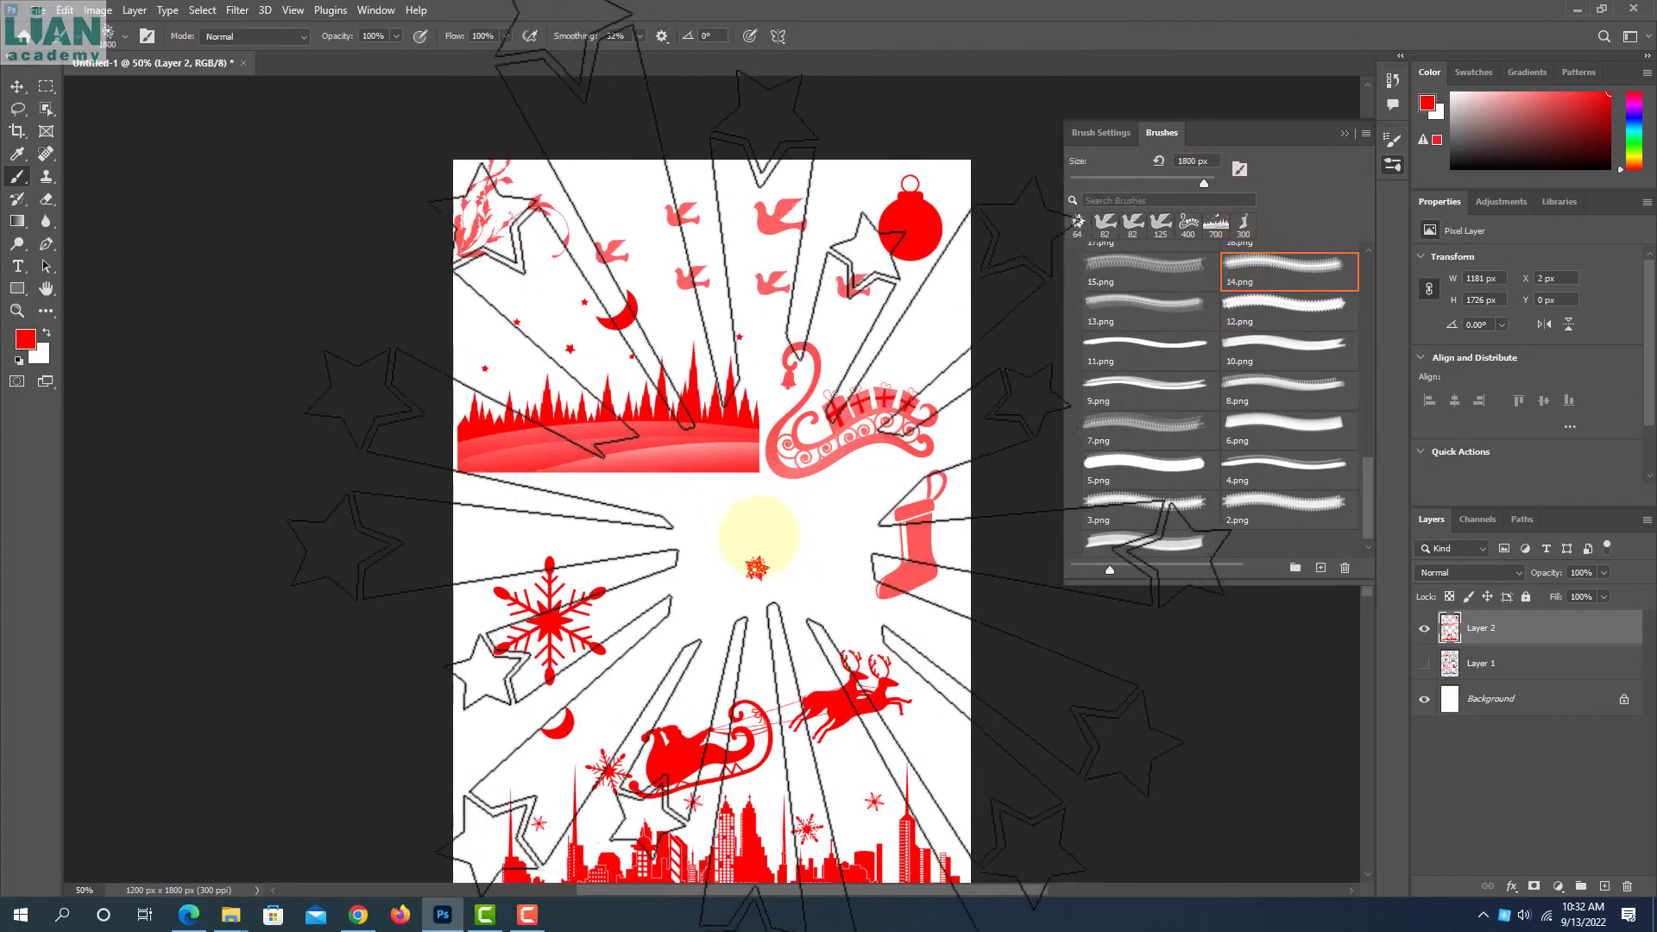
{"action": "key", "text": "bracketleft"}
{"action": "key", "text": "bracketleft"}
{"action": "key", "text": "bracketleft"}
{"action": "key", "text": "bracketleft"}
{"action": "key", "text": "bracketleft"}
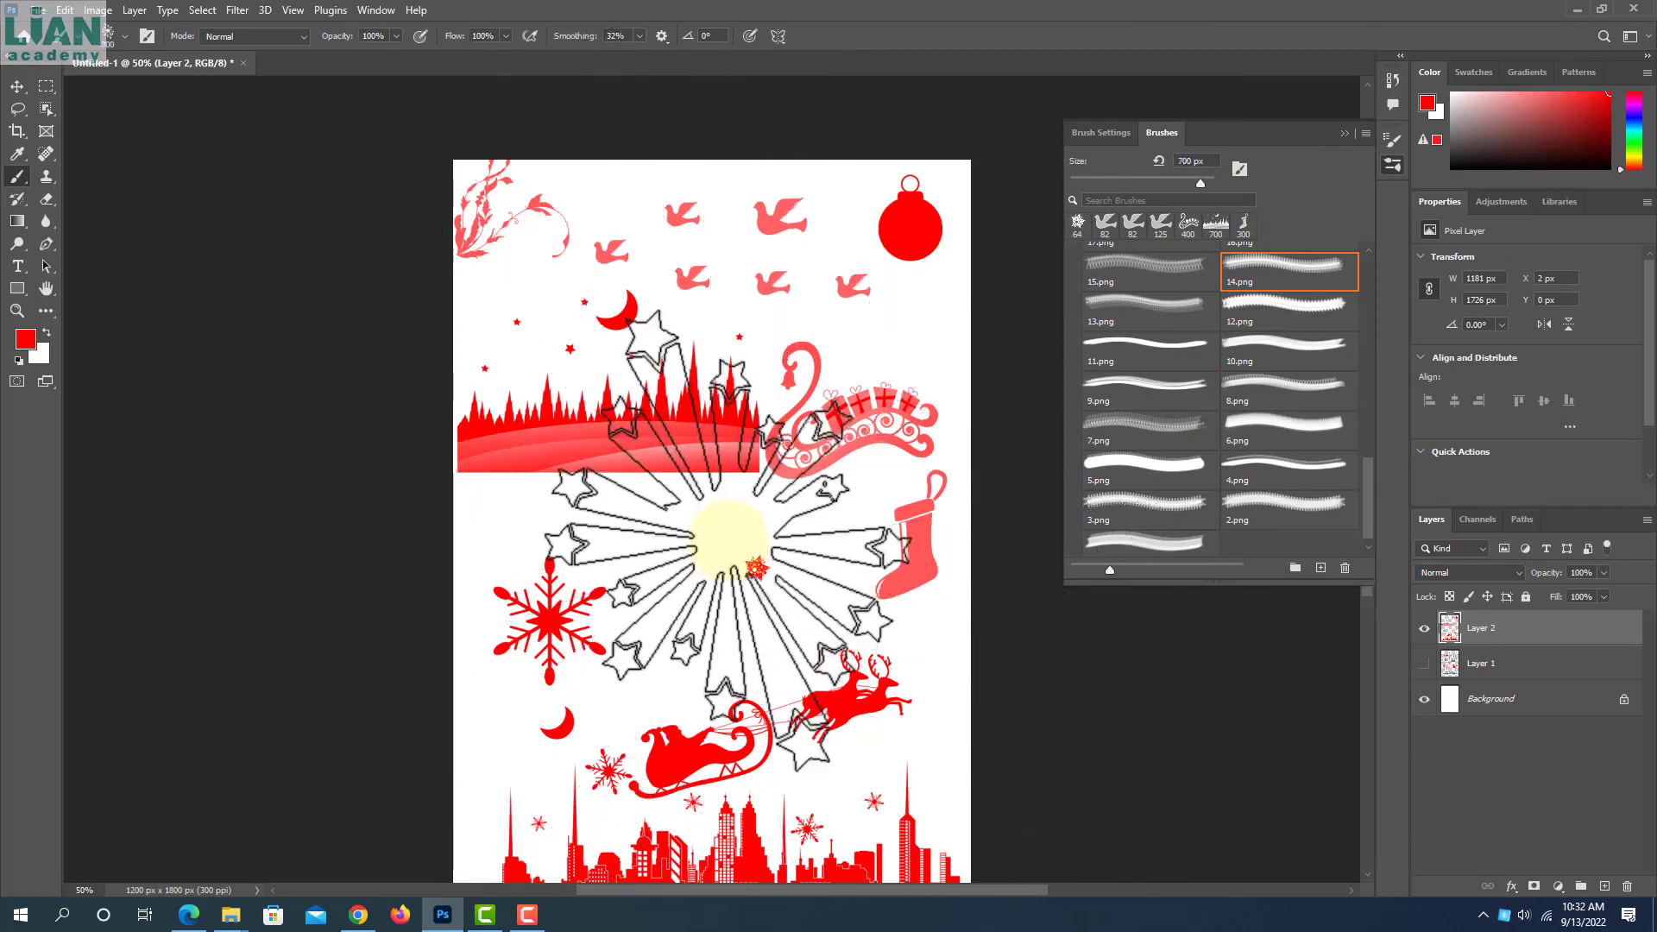
{"action": "left_click", "coordinate": [667, 565]}
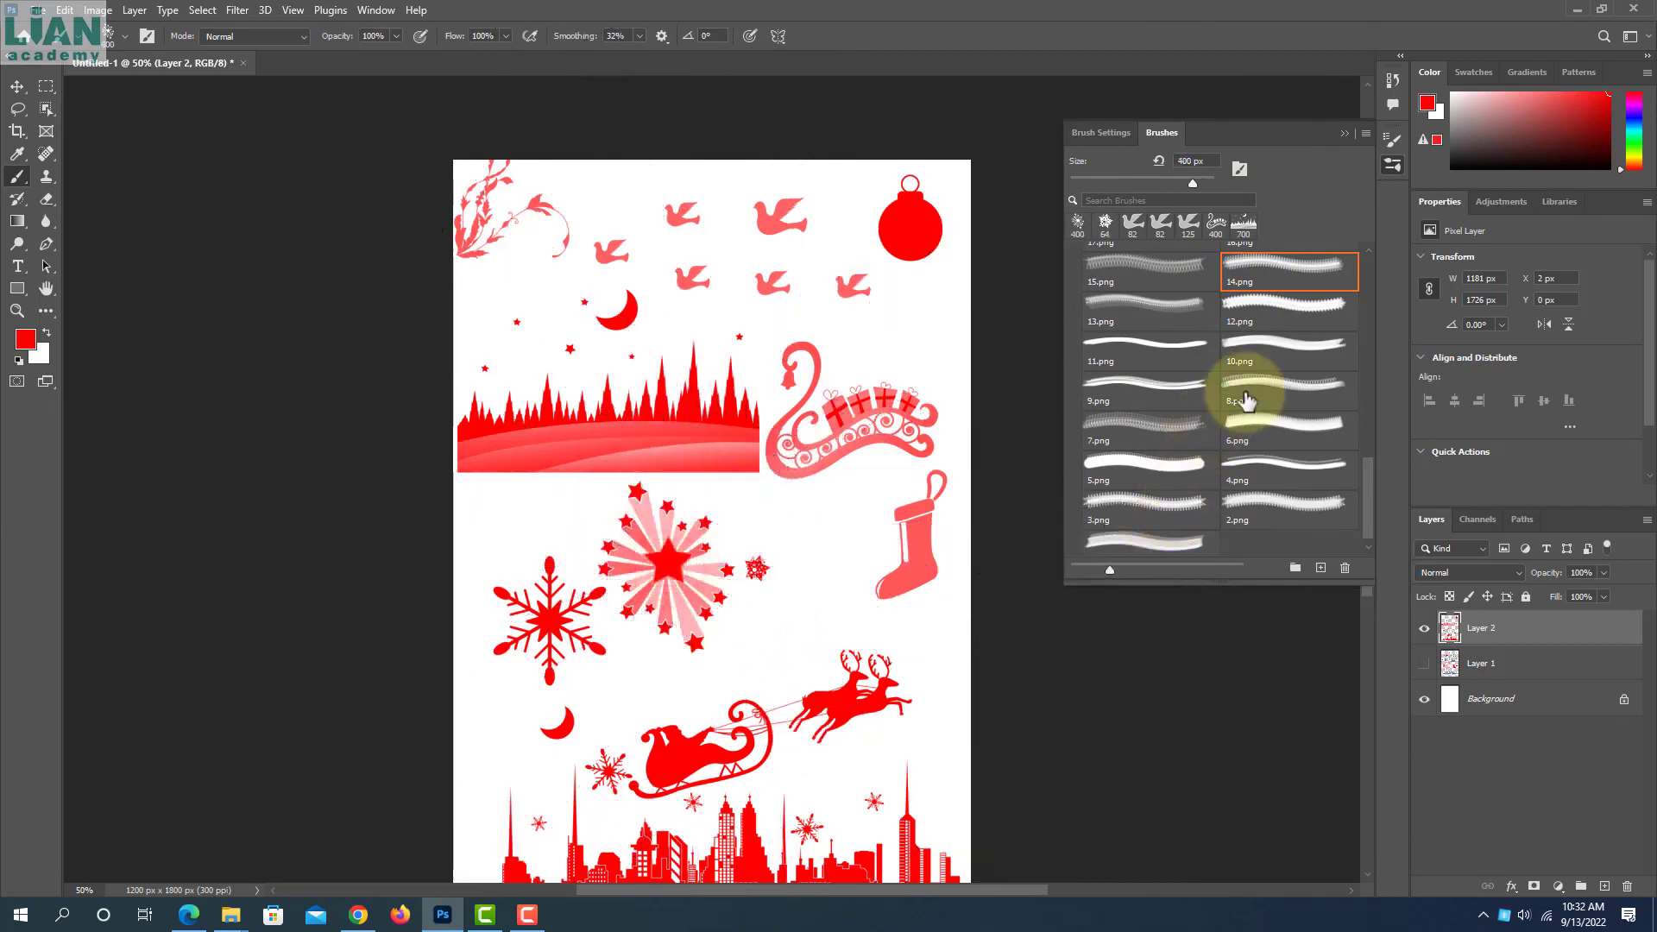
Choose the 16.png ornamental banner brush, reduce it to 300 px, and stamp it above the gift sleigh
{"action": "scroll", "coordinate": [1248, 393], "scroll_direction": "up", "scroll_amount": 3}
{"action": "left_click", "coordinate": [1269, 366]}
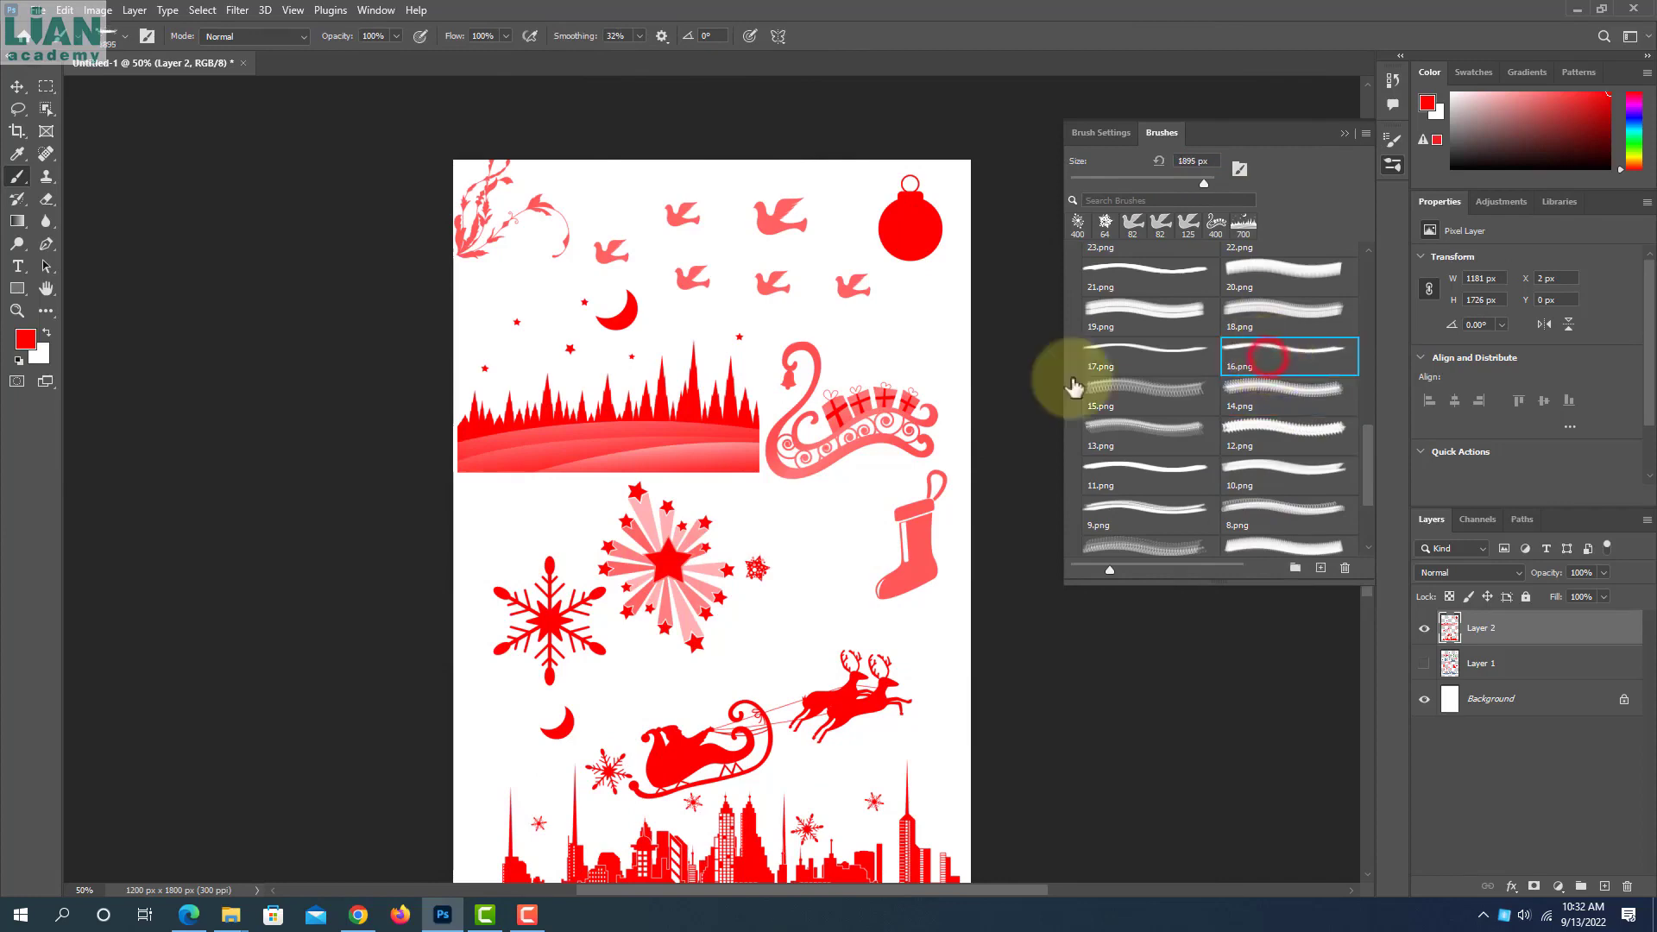
{"action": "key", "text": "bracketleft"}
{"action": "key", "text": "bracketleft"}
{"action": "key", "text": "bracketleft"}
{"action": "key", "text": "bracketleft"}
{"action": "key", "text": "bracketleft"}
{"action": "key", "text": "bracketleft"}
{"action": "key", "text": "bracketleft"}
{"action": "key", "text": "bracketleft"}
{"action": "key", "text": "bracketleft"}
{"action": "key", "text": "bracketleft"}
{"action": "key", "text": "bracketleft"}
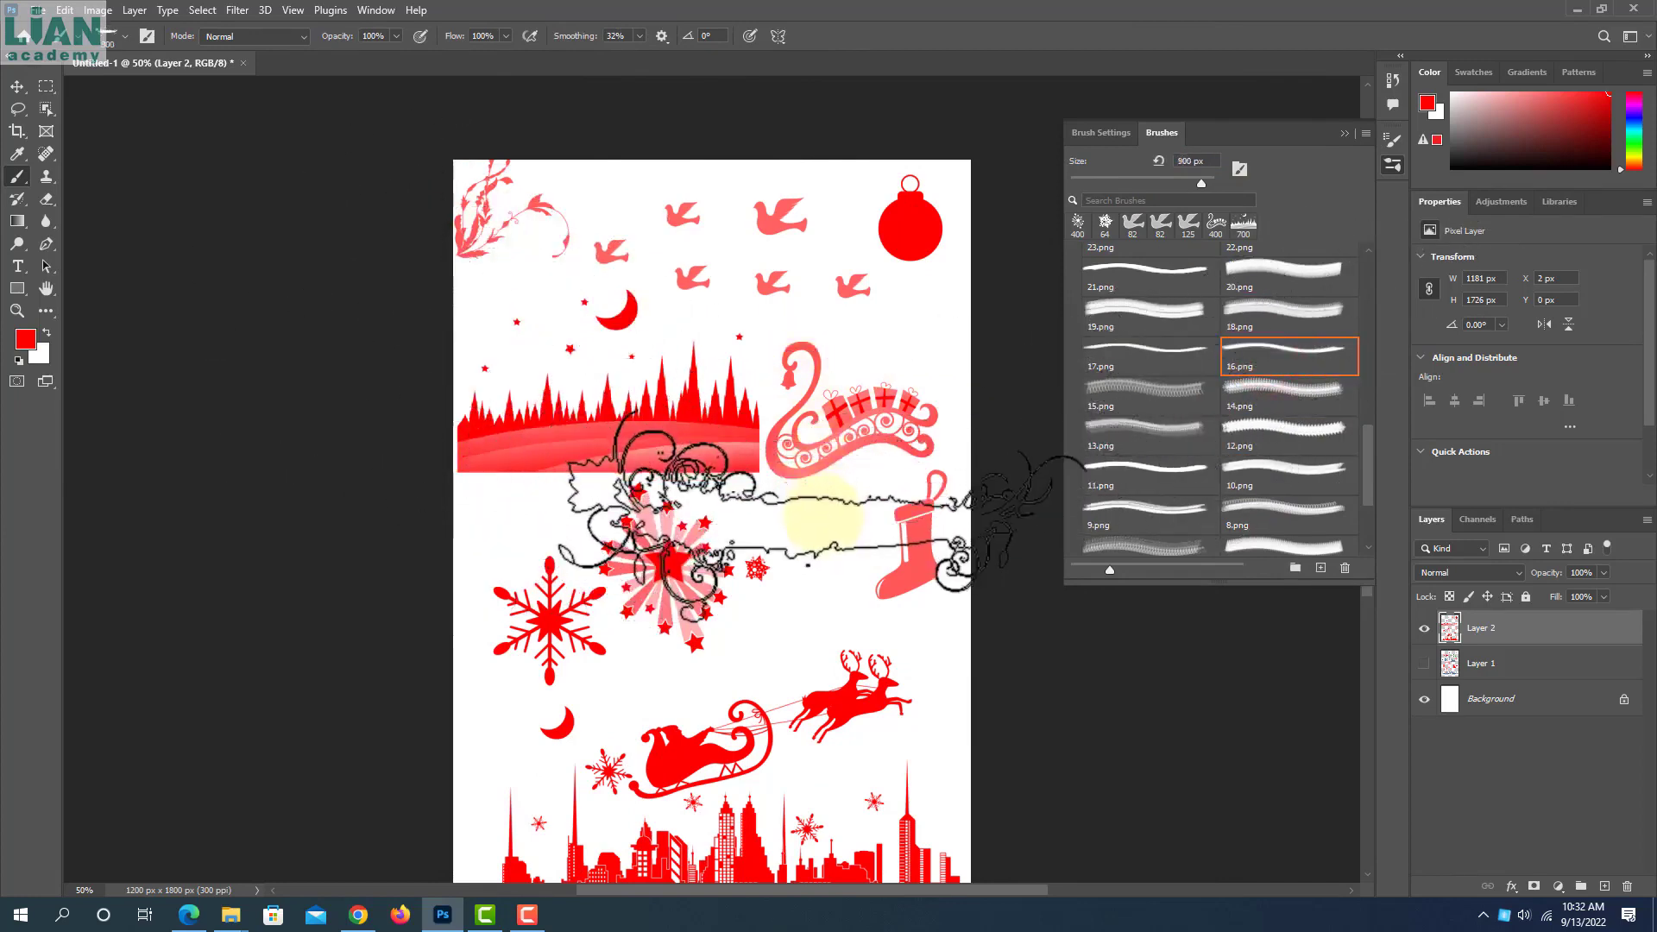
{"action": "left_click", "coordinate": [893, 341]}
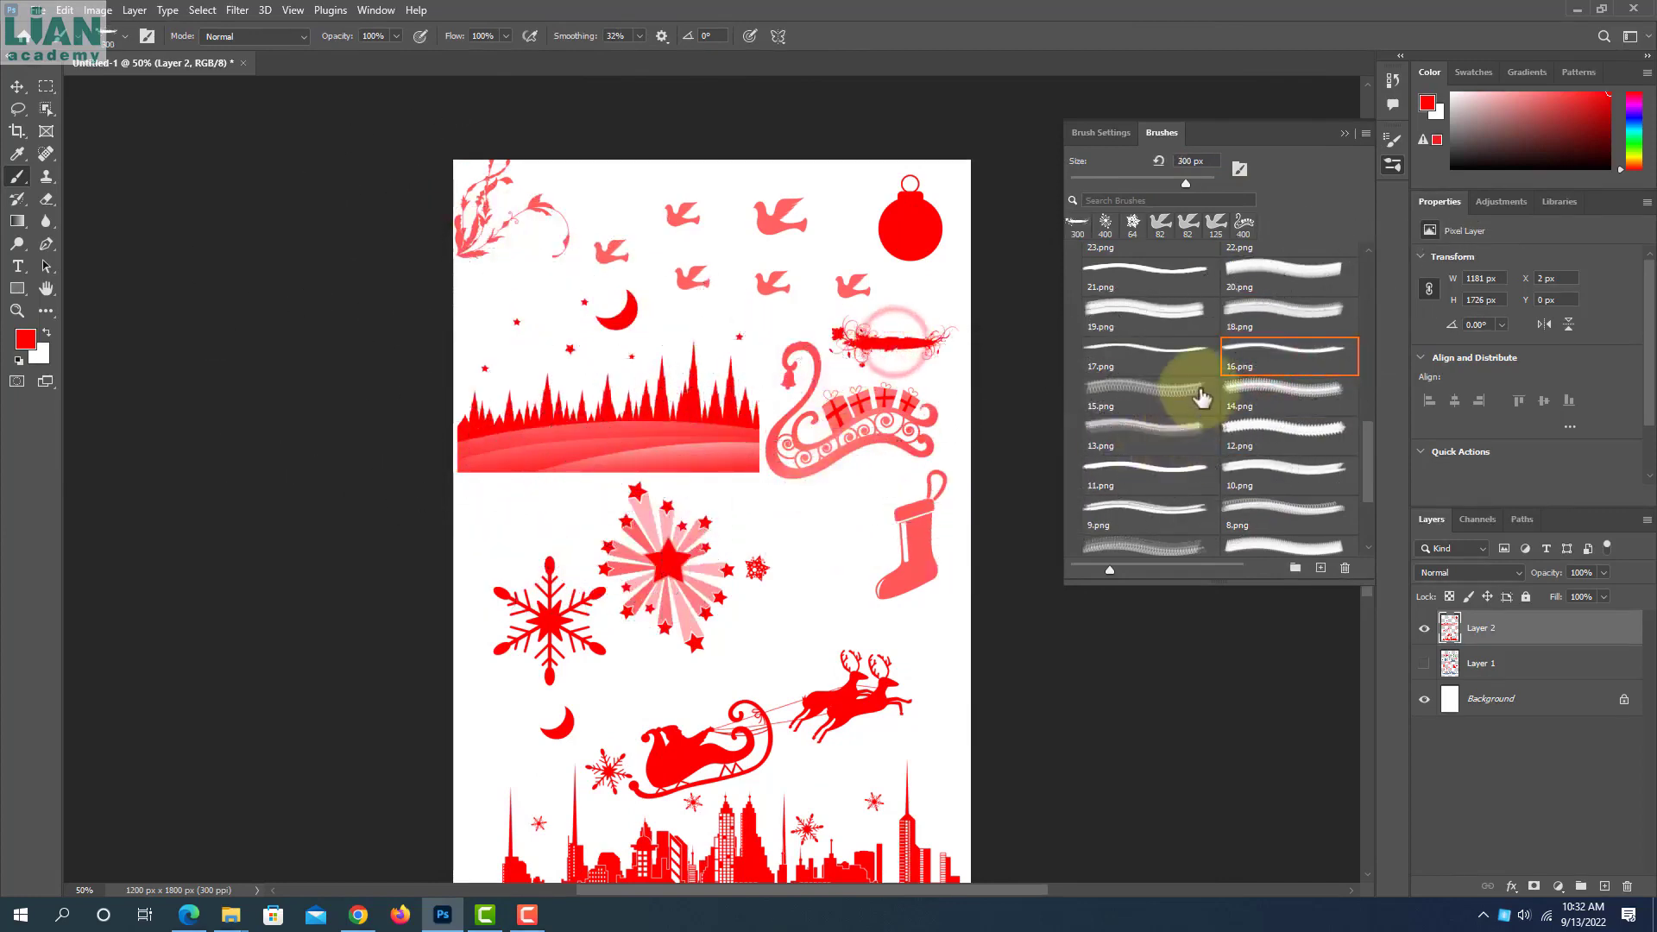
Choose the 18.png gift box brush and stamp it at 200 px just left of the stocking
{"action": "scroll", "coordinate": [1199, 389], "scroll_direction": "up", "scroll_amount": 1}
{"action": "left_click", "coordinate": [1249, 357]}
{"action": "key", "text": "bracketleft"}
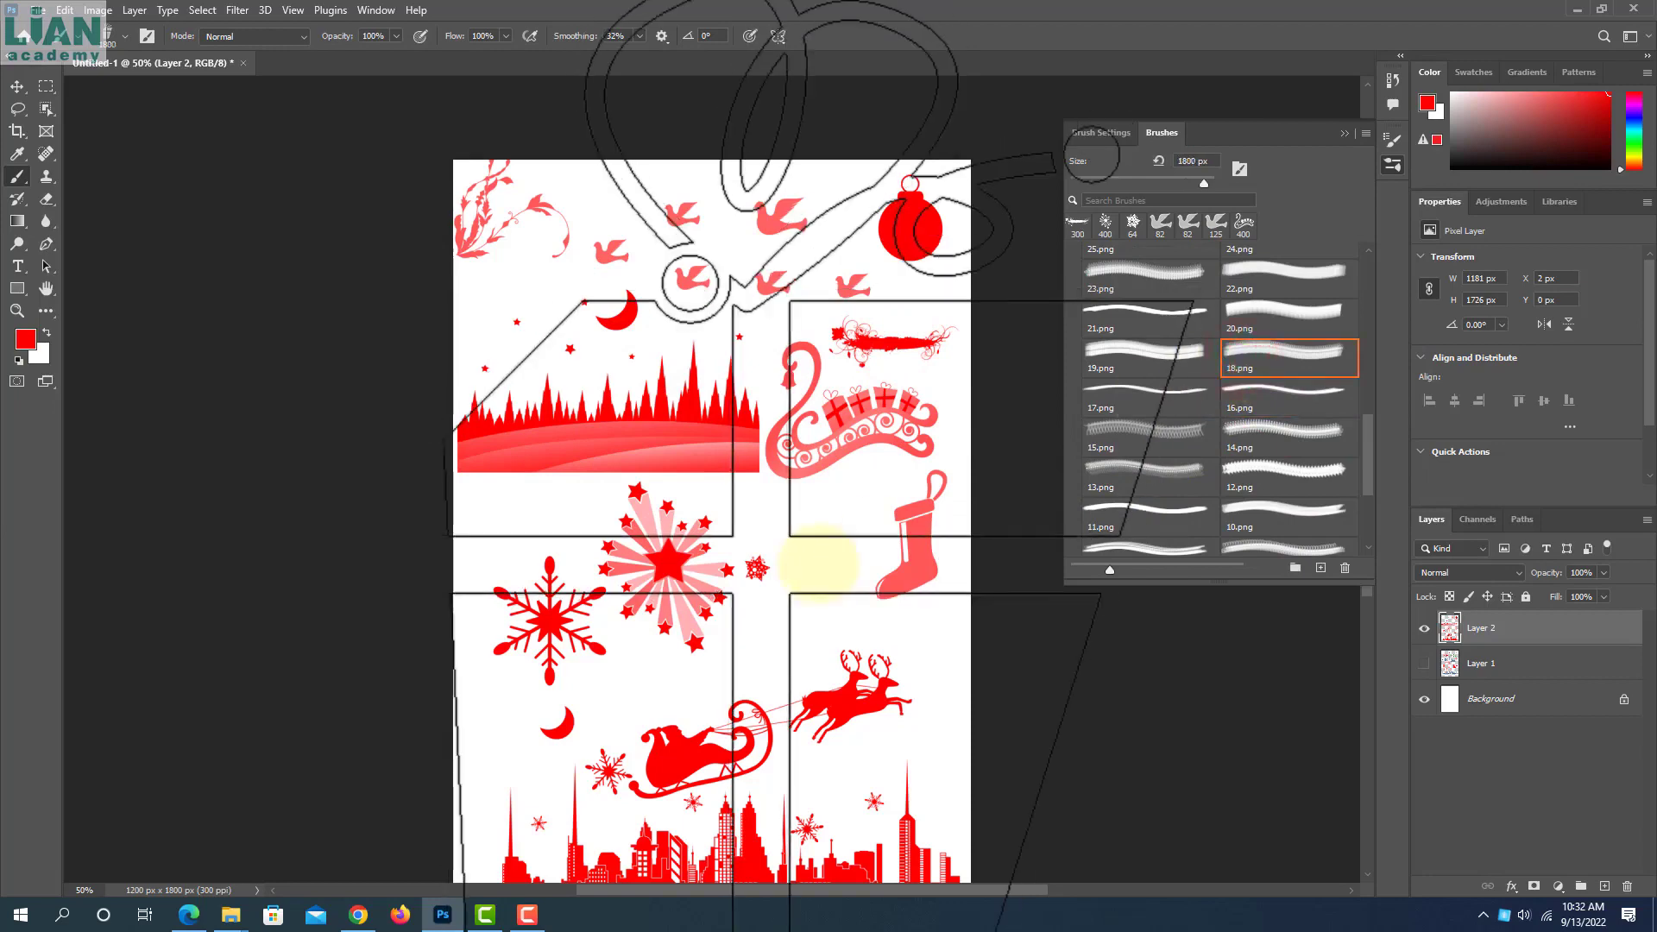
{"action": "key", "text": "bracketleft"}
{"action": "left_click", "coordinate": [818, 563]}
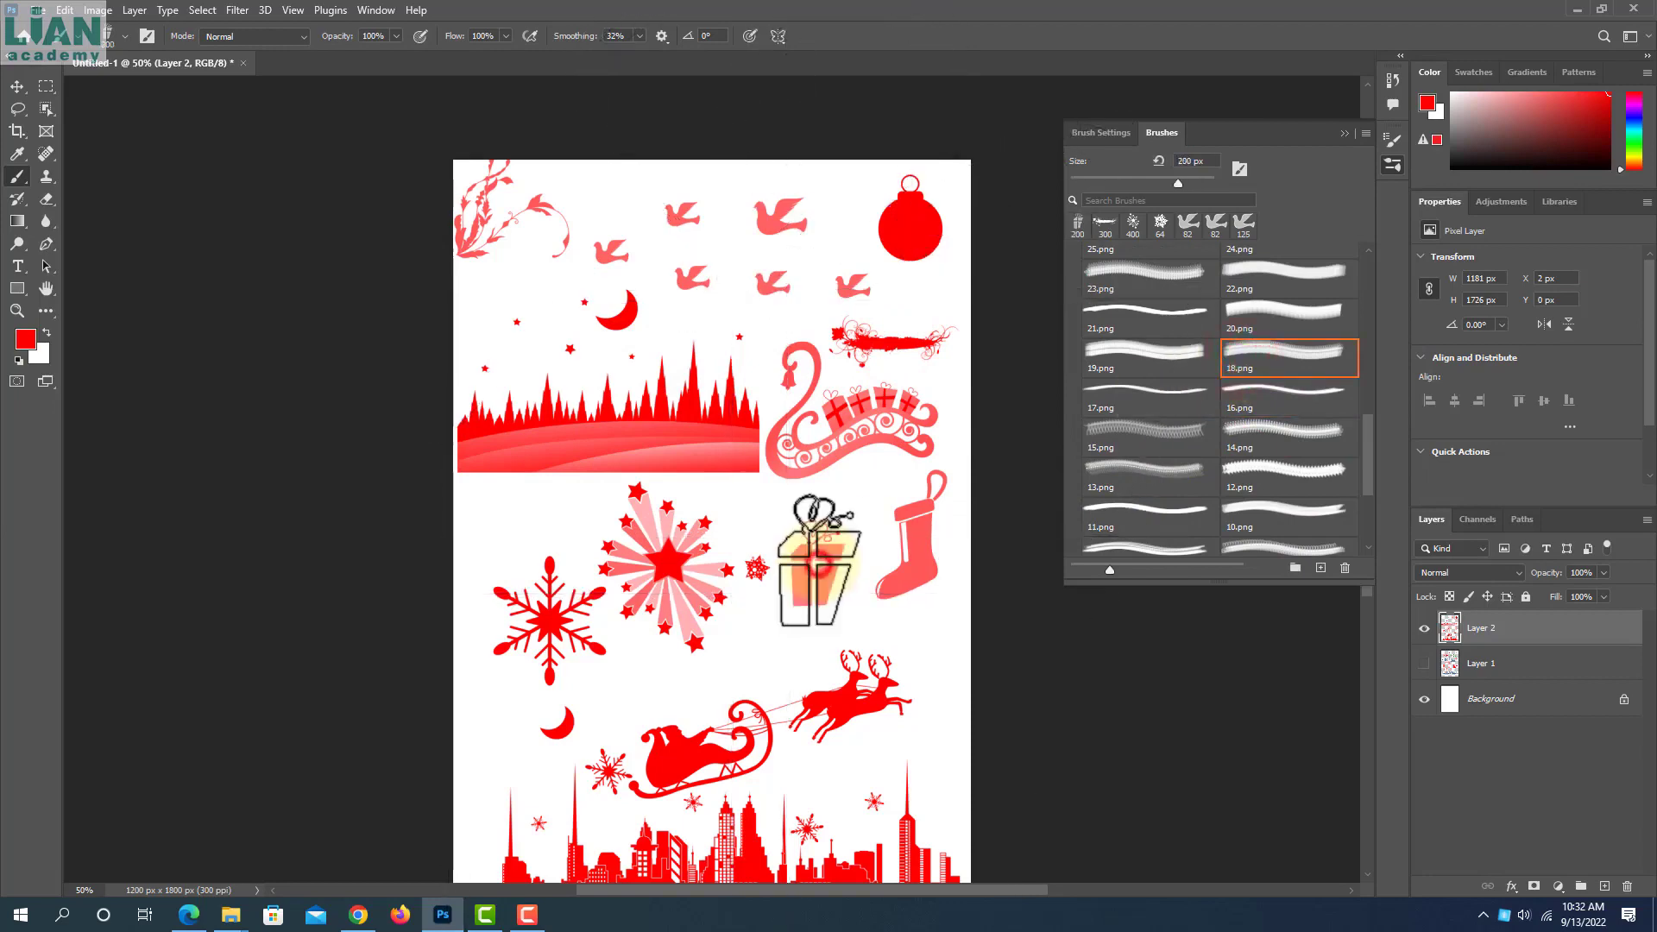
Change the foreground color to medium blue and stamp the 18.png gift box at 200 px just below the stocking
{"action": "left_click", "coordinate": [25, 341]}
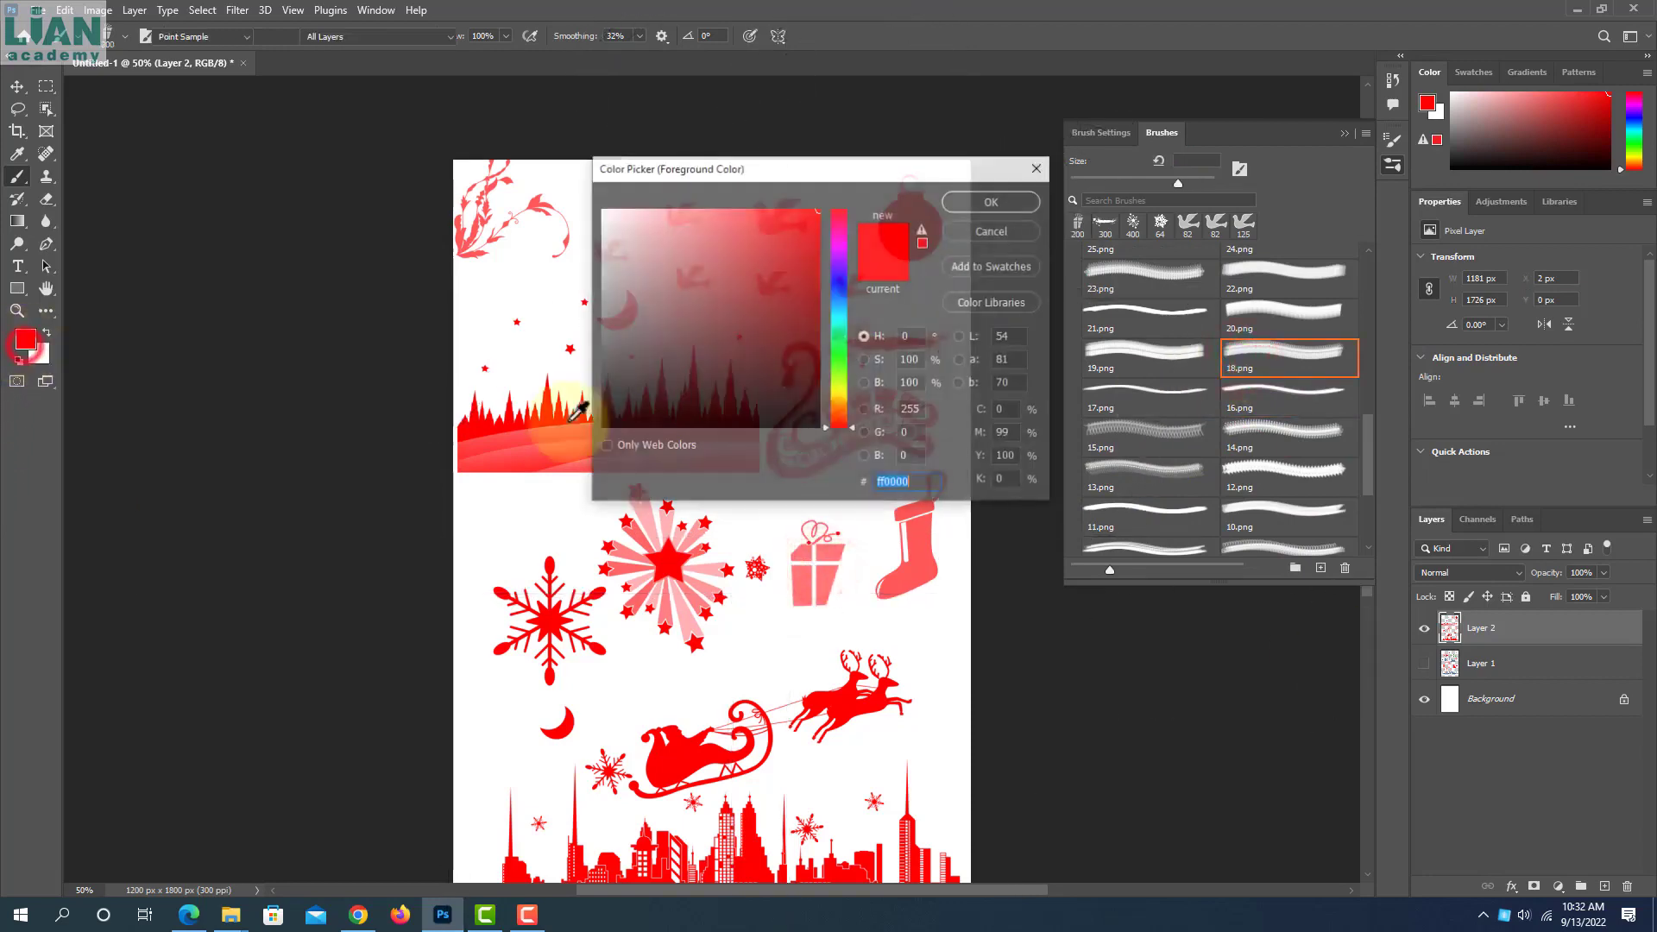
{"action": "left_click_drag", "start_coordinate": [842, 322], "coordinate": [839, 304]}
{"action": "left_click", "coordinate": [816, 278]}
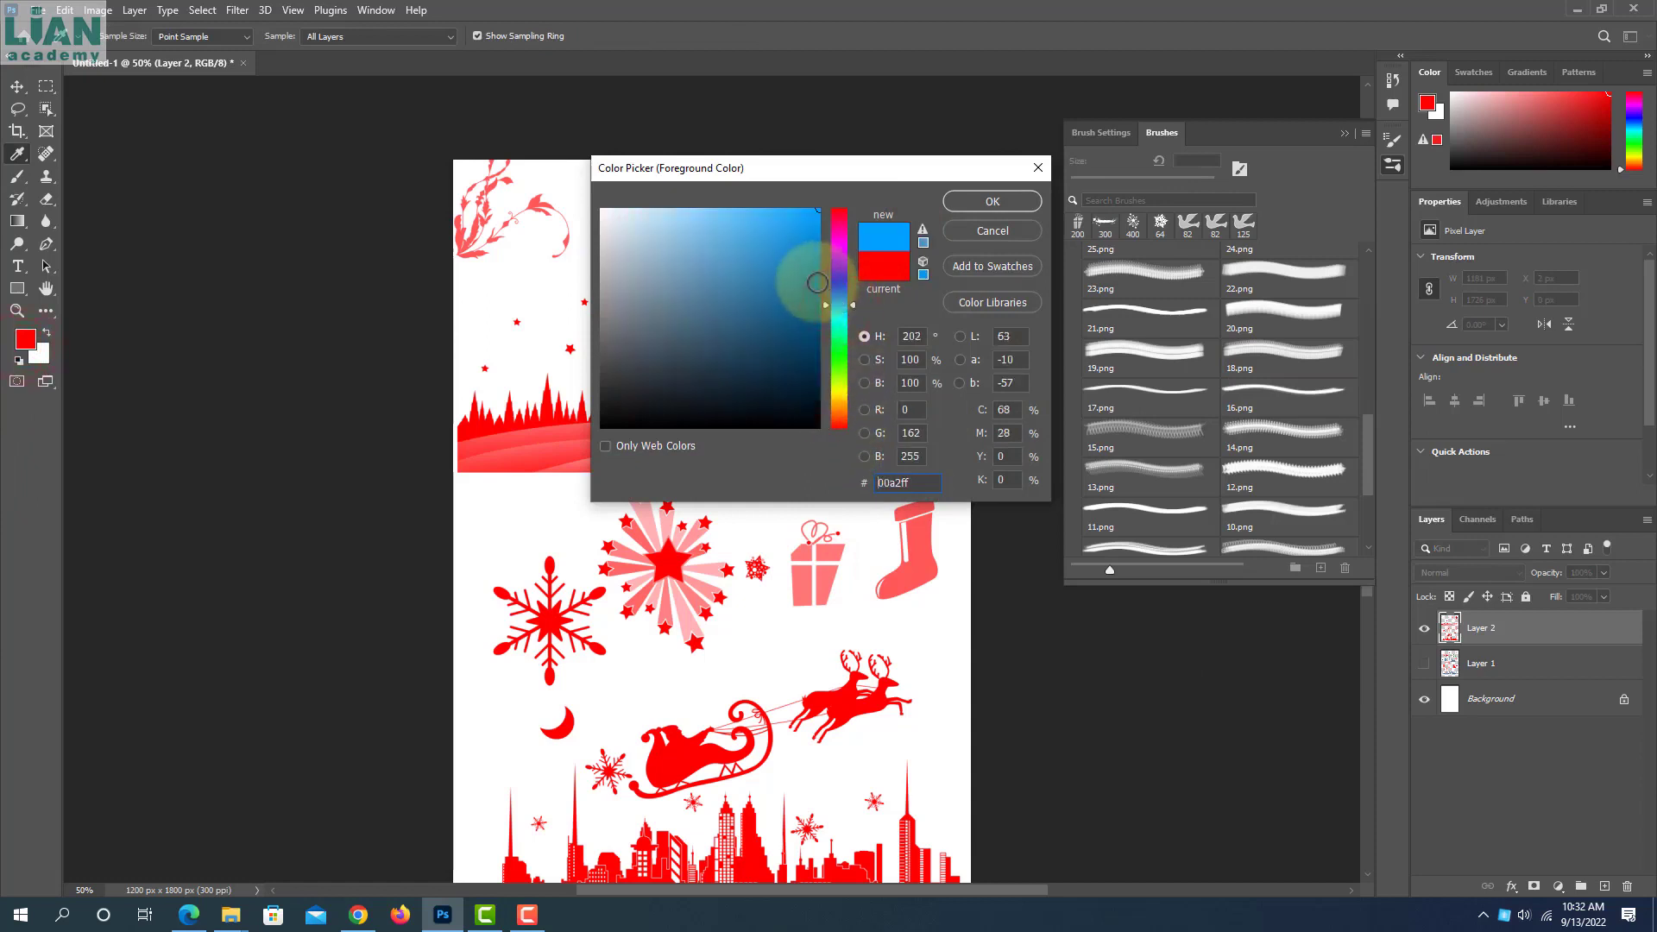
{"action": "left_click", "coordinate": [988, 206]}
{"action": "left_click", "coordinate": [922, 637]}
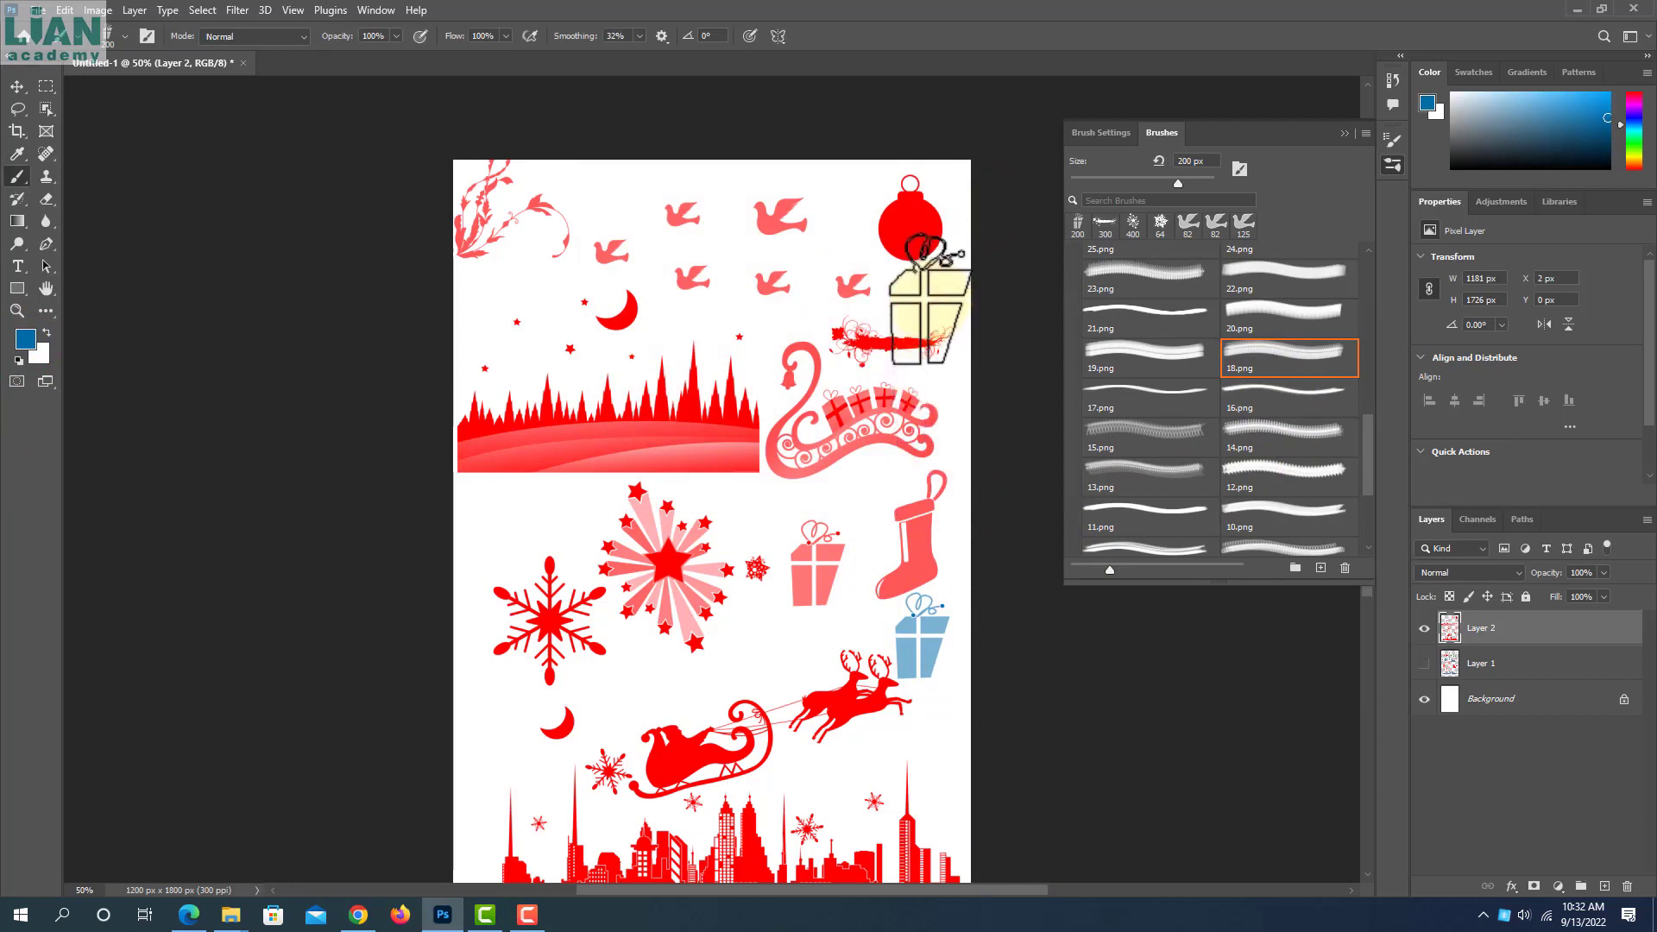
Choose the 20.png narrow gift brush, reduce it to 175 px, and stamp it below the red gift box
{"action": "left_click", "coordinate": [1224, 315]}
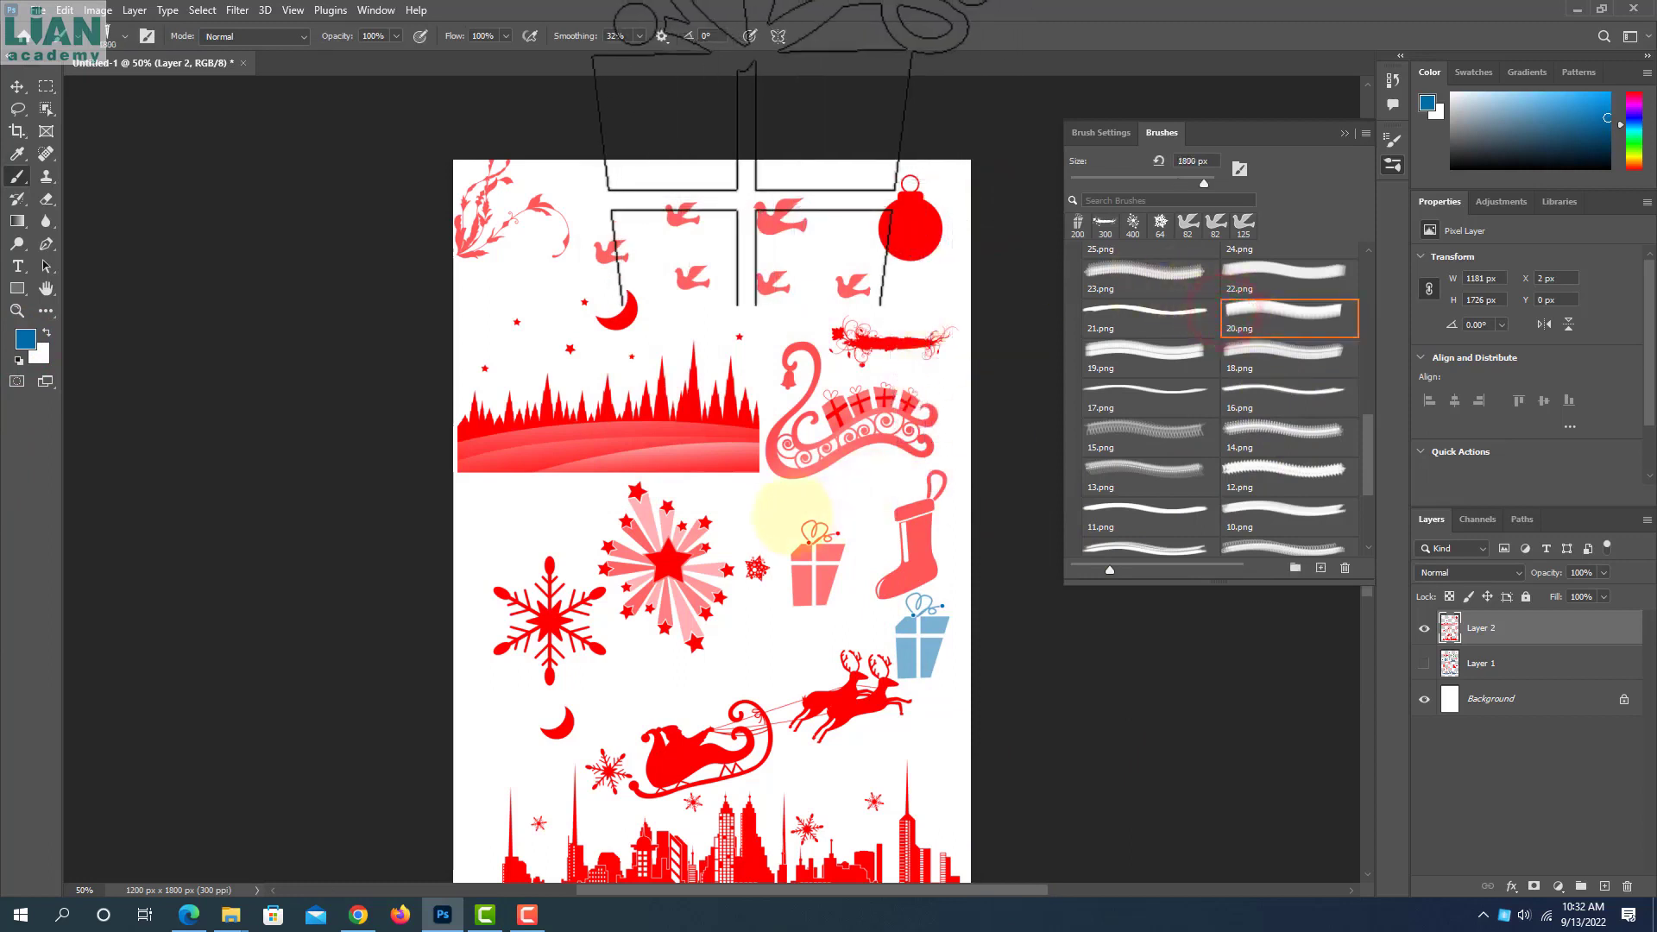
{"action": "key", "text": "bracketleft"}
{"action": "key", "text": "bracketleft"}
{"action": "key", "text": "bracketleft"}
{"action": "key", "text": "bracketleft"}
{"action": "key", "text": "bracketleft"}
{"action": "key", "text": "bracketleft"}
{"action": "key", "text": "bracketleft"}
{"action": "key", "text": "bracketleft"}
{"action": "key", "text": "bracketleft"}
{"action": "key", "text": "bracketleft"}
{"action": "key", "text": "bracketleft"}
{"action": "key", "text": "bracketleft"}
{"action": "key", "text": "bracketleft"}
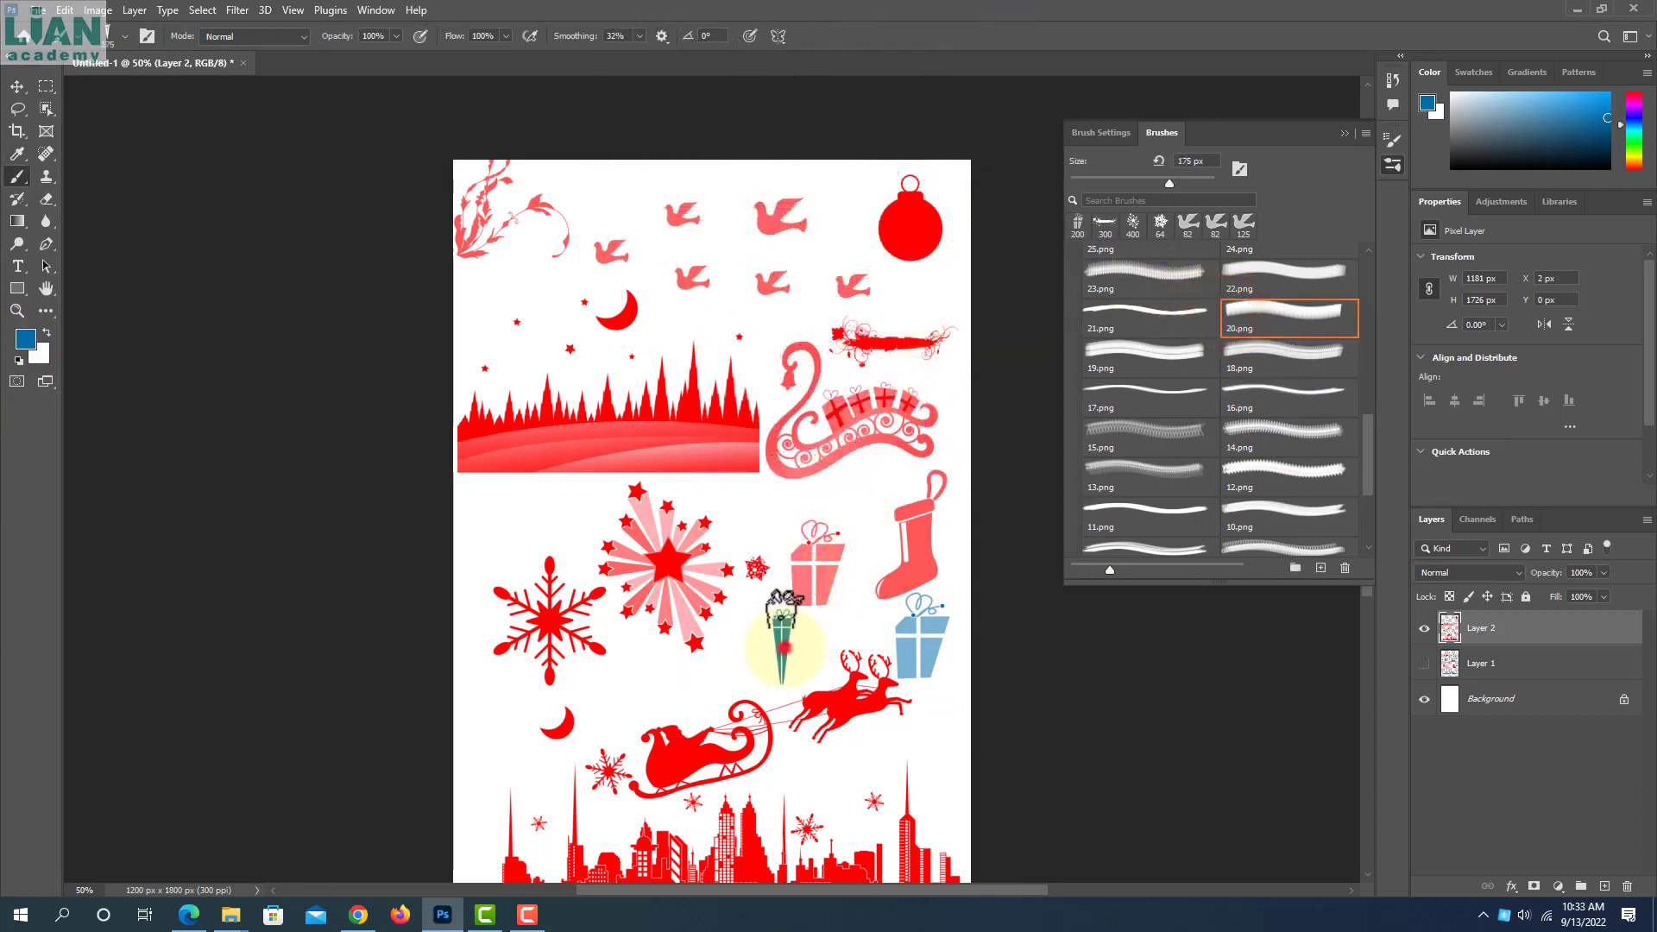
{"action": "left_click", "coordinate": [784, 648]}
Choose the 22.png tilted square brush, reduce it to 125 px, and stamp it just left of the upper moon
{"action": "scroll", "coordinate": [1304, 436], "scroll_direction": "up", "scroll_amount": 3}
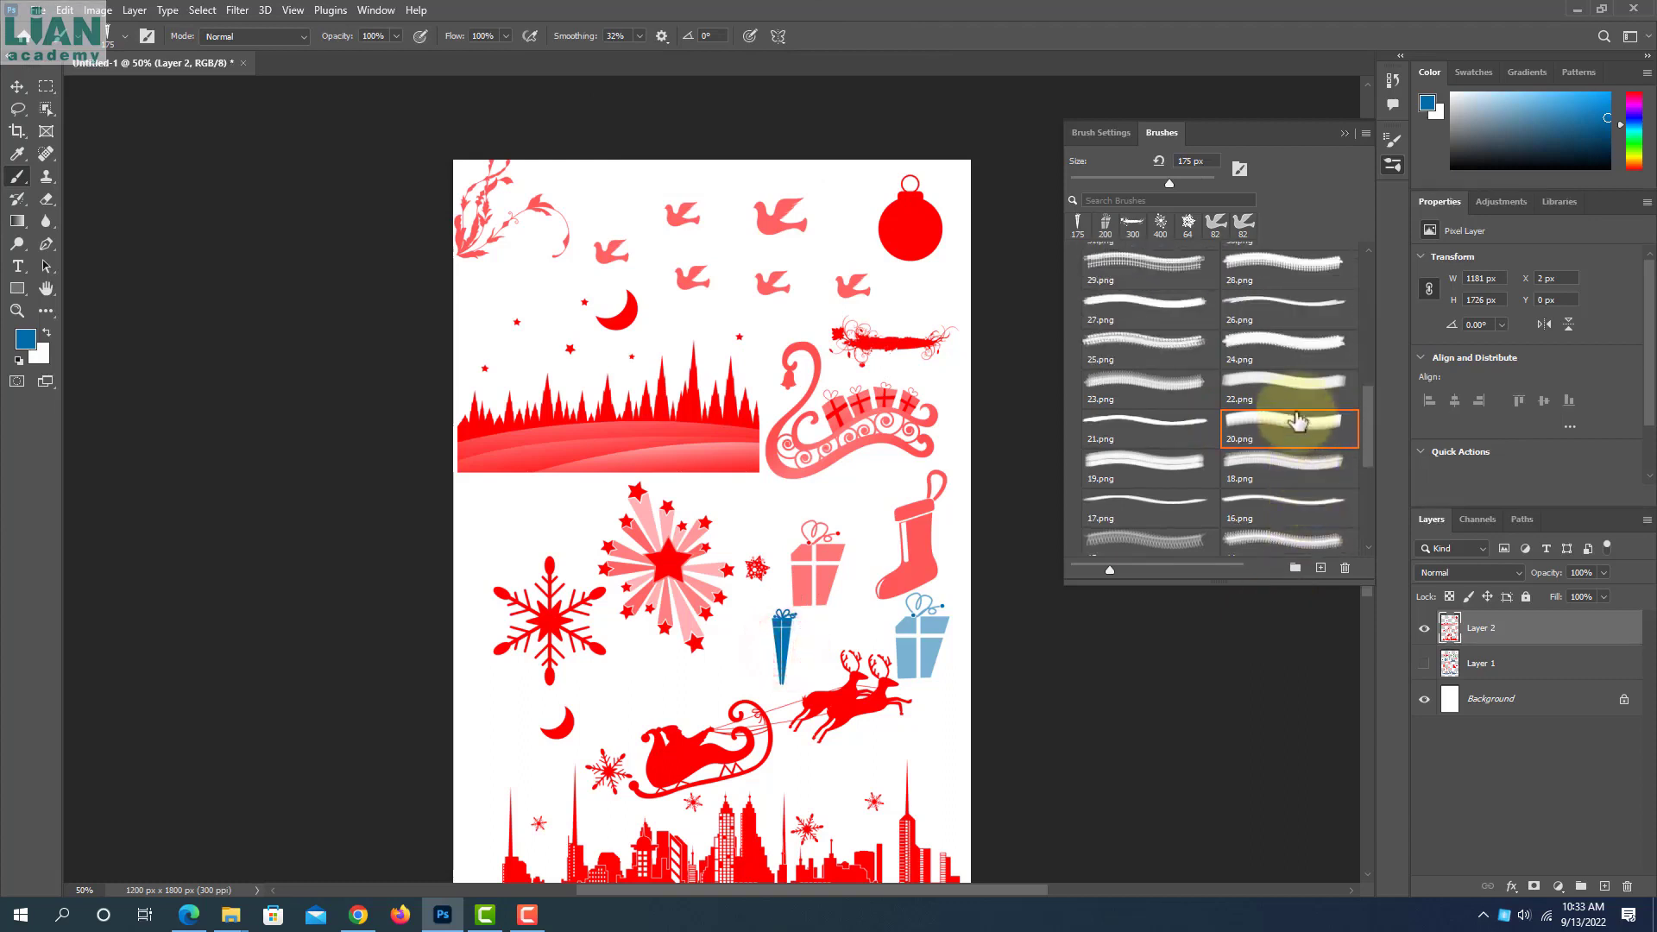
{"action": "left_click", "coordinate": [1292, 380]}
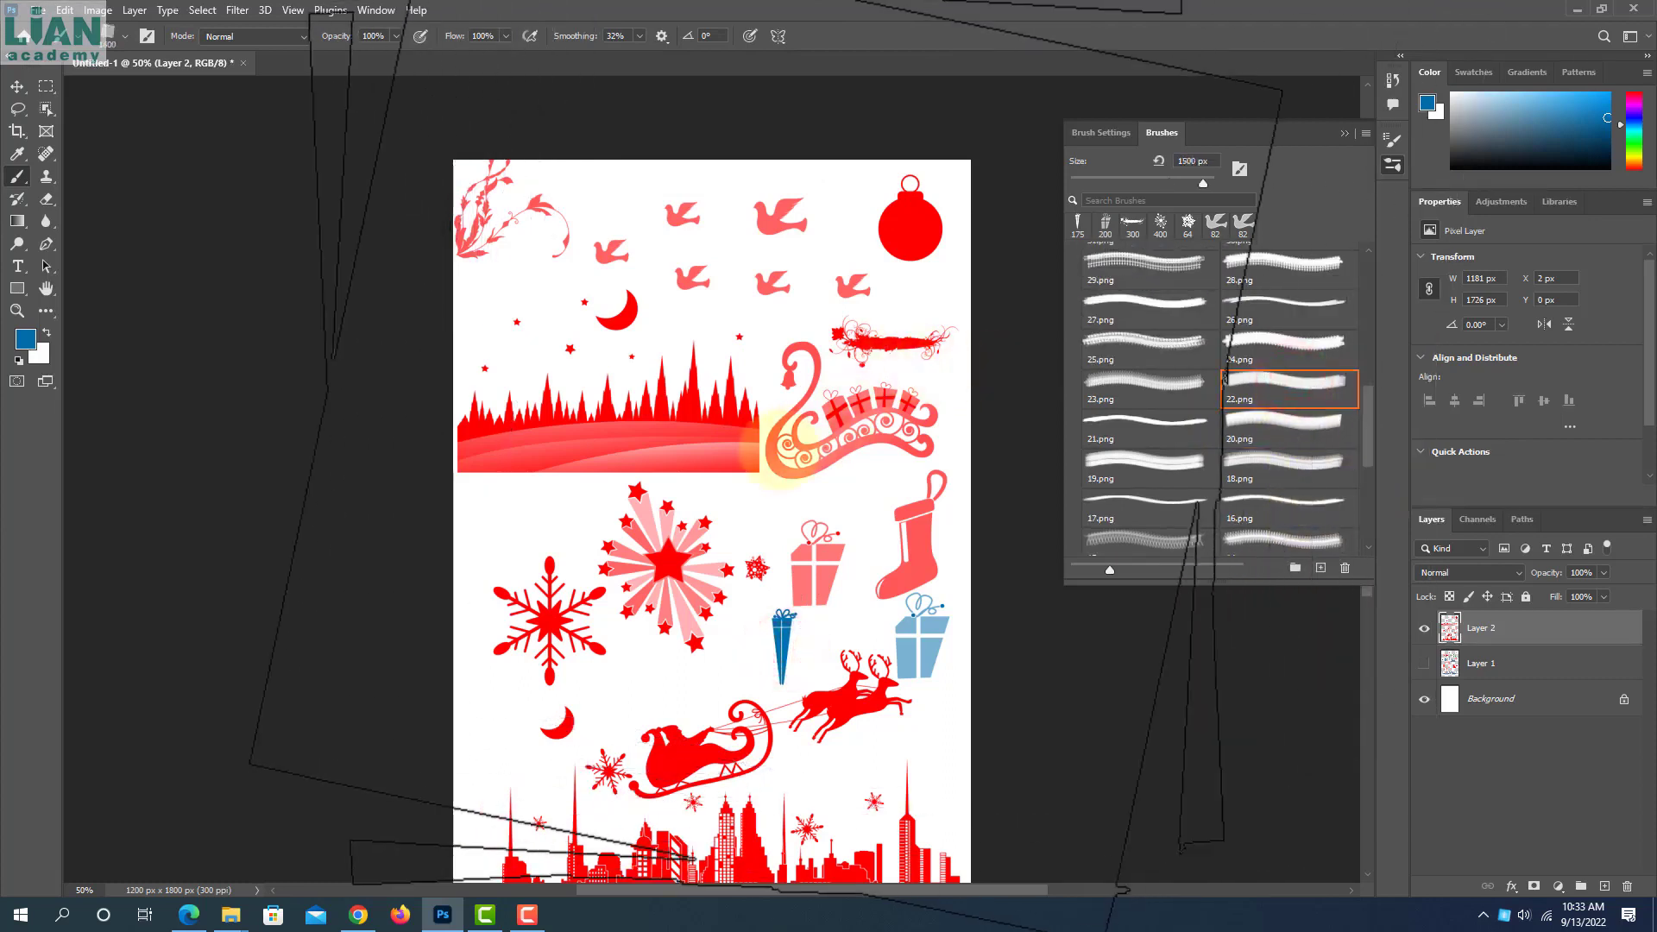
{"action": "key", "text": "bracketleft"}
{"action": "key", "text": "bracketleft"}
{"action": "key", "text": "bracketleft"}
{"action": "key", "text": "bracketleft"}
{"action": "key", "text": "bracketleft"}
{"action": "key", "text": "bracketleft"}
{"action": "key", "text": "bracketleft"}
{"action": "key", "text": "bracketleft"}
{"action": "key", "text": "bracketleft"}
{"action": "key", "text": "bracketleft"}
{"action": "key", "text": "bracketleft"}
{"action": "key", "text": "bracketleft"}
{"action": "left_click", "coordinate": [555, 290]}
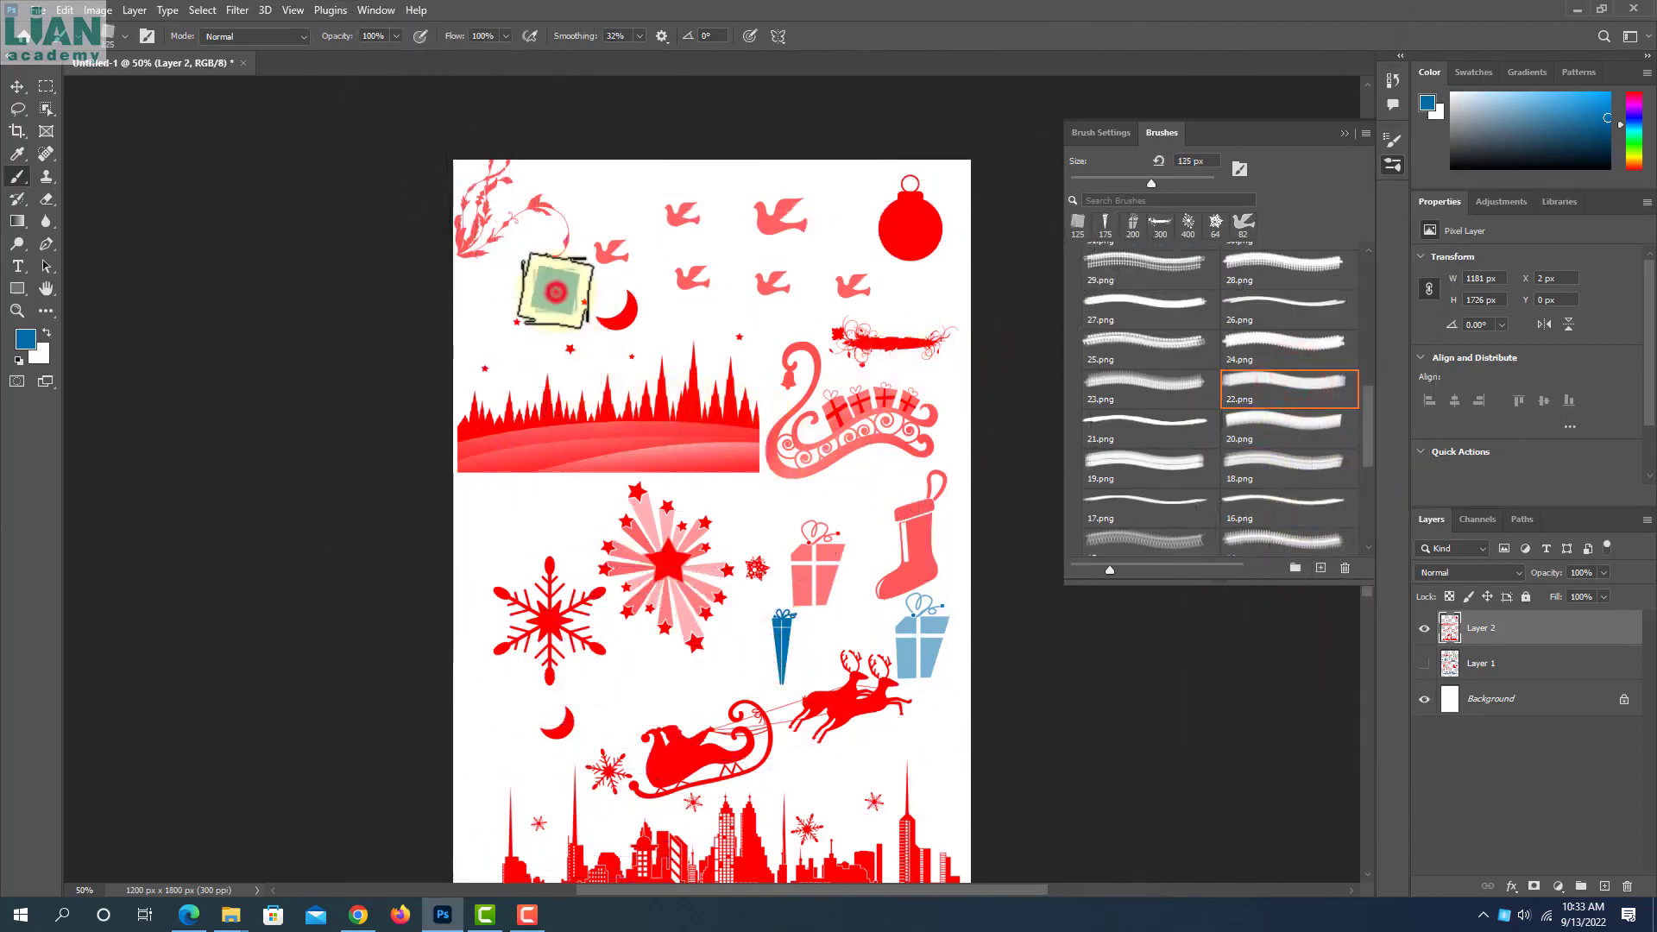
Choose the 24.png leafy flower brush, reduce it to 250 px, and stamp it between the upper moon and the forest
{"action": "scroll", "coordinate": [1239, 407], "scroll_direction": "up", "scroll_amount": 1}
{"action": "left_click", "coordinate": [1262, 370]}
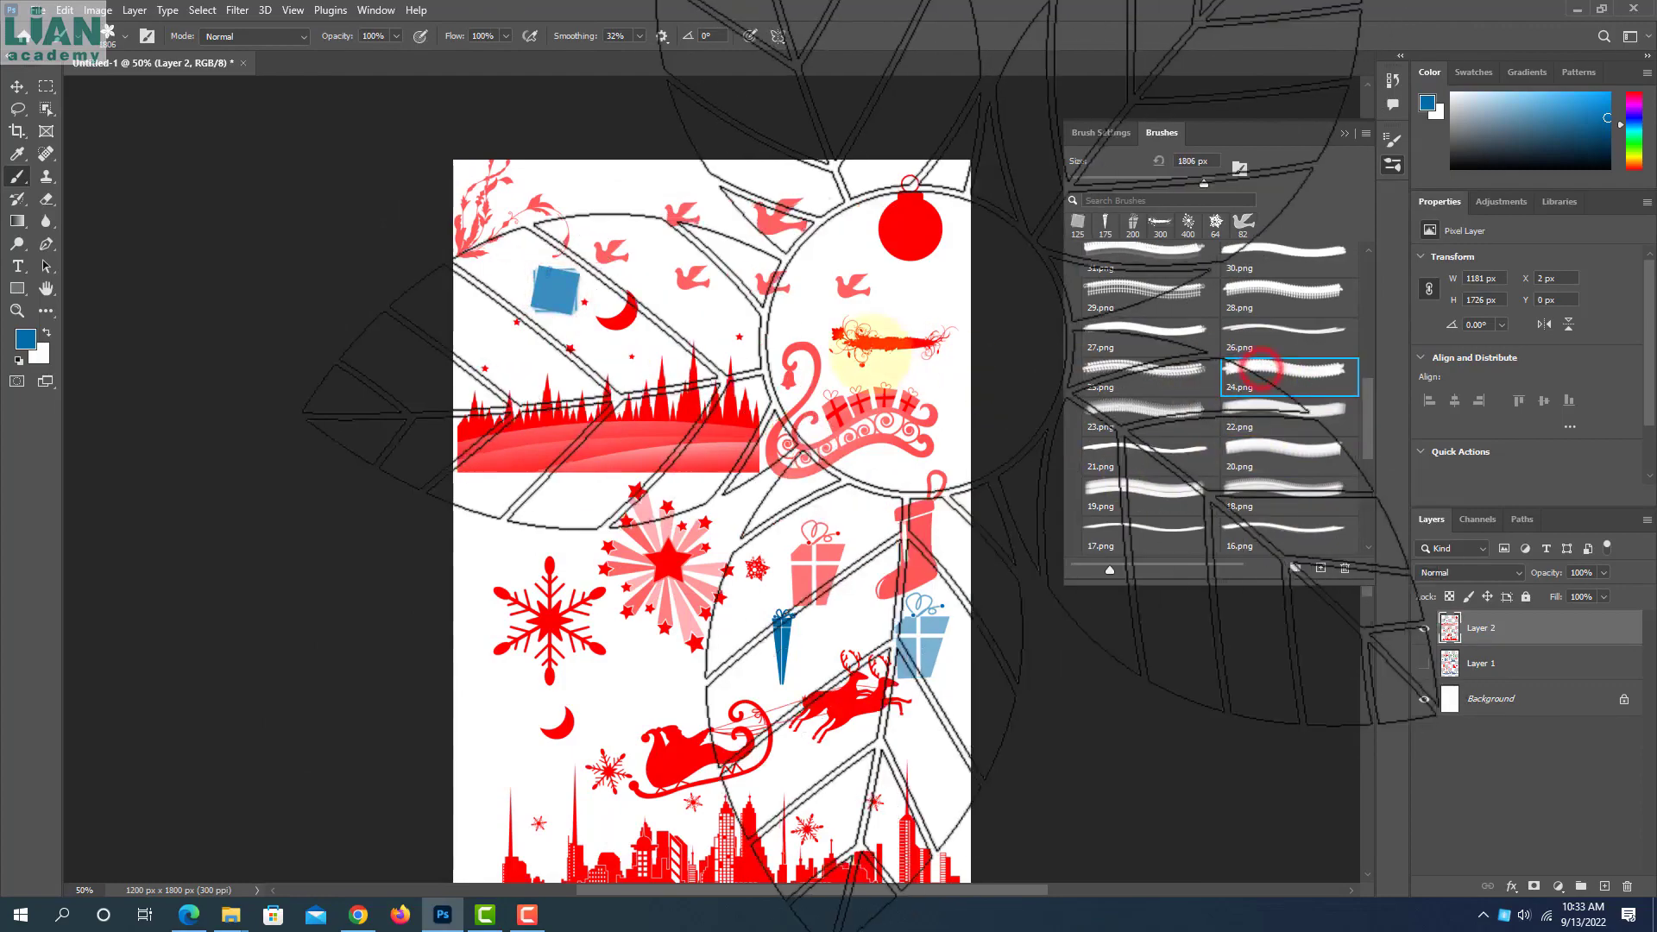
{"action": "key", "text": "bracketleft"}
{"action": "key", "text": "bracketleft"}
{"action": "key", "text": "bracketleft"}
{"action": "key", "text": "bracketleft"}
{"action": "key", "text": "bracketleft"}
{"action": "key", "text": "bracketleft"}
{"action": "key", "text": "bracketleft"}
{"action": "key", "text": "bracketleft"}
{"action": "key", "text": "bracketleft"}
{"action": "key", "text": "bracketleft"}
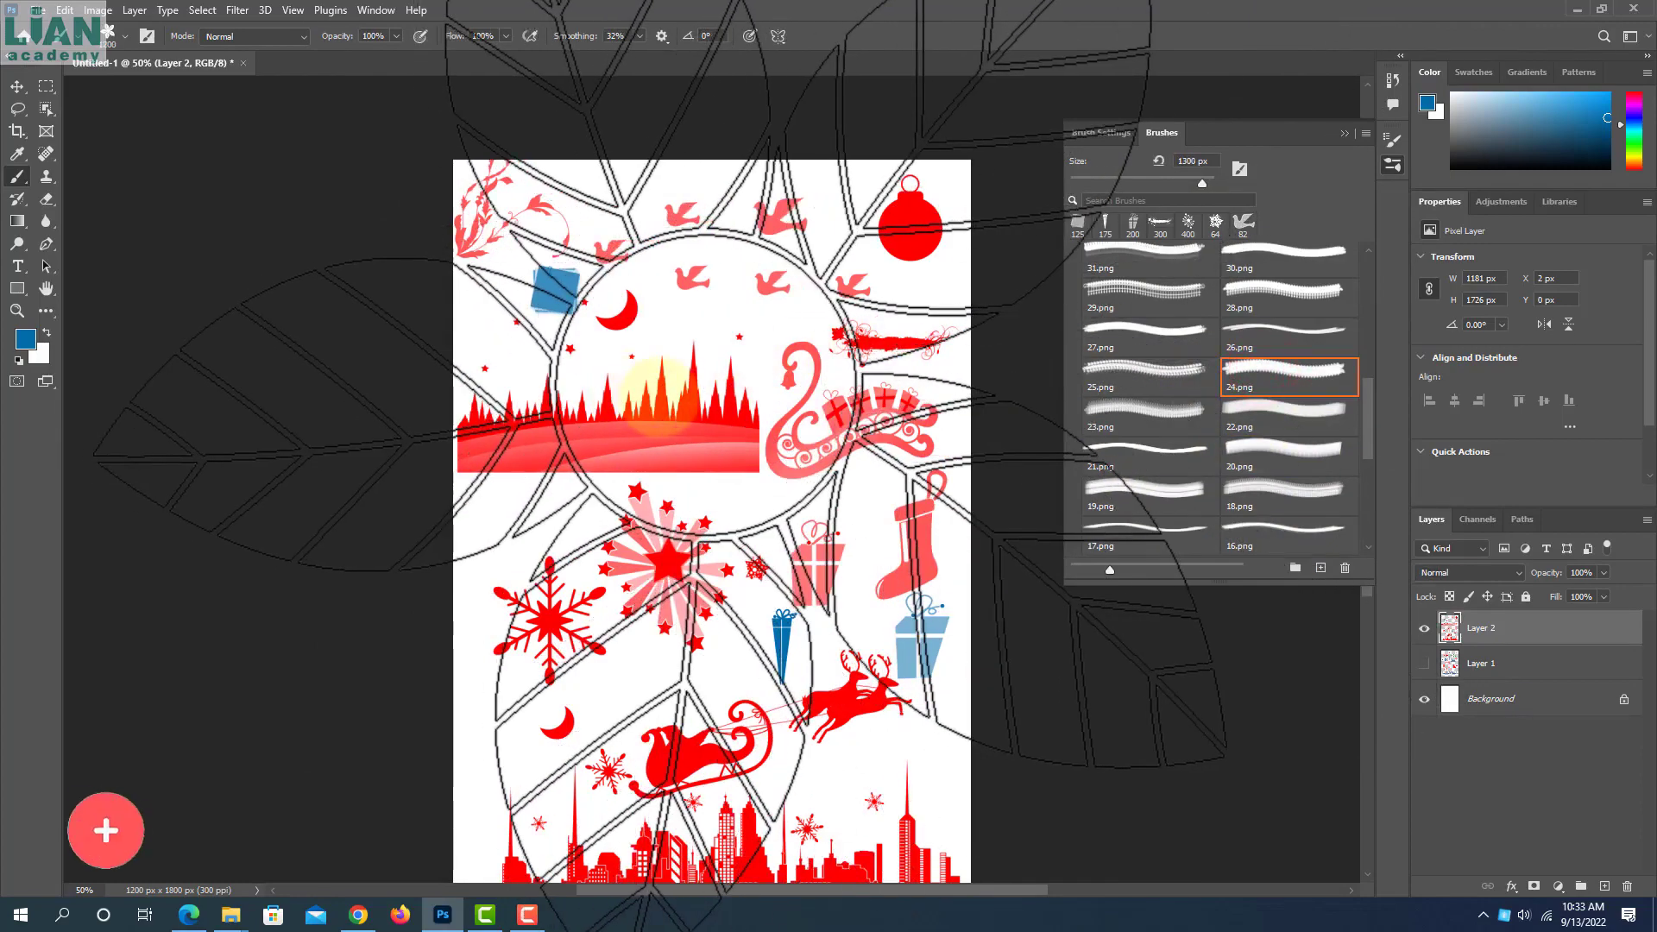
{"action": "key", "text": "bracketleft"}
{"action": "key", "text": "bracketleft"}
{"action": "key", "text": "bracketleft"}
{"action": "key", "text": "bracketleft"}
{"action": "key", "text": "bracketleft"}
{"action": "key", "text": "bracketleft"}
{"action": "key", "text": "bracketleft"}
{"action": "key", "text": "bracketleft"}
{"action": "left_click", "coordinate": [672, 345]}
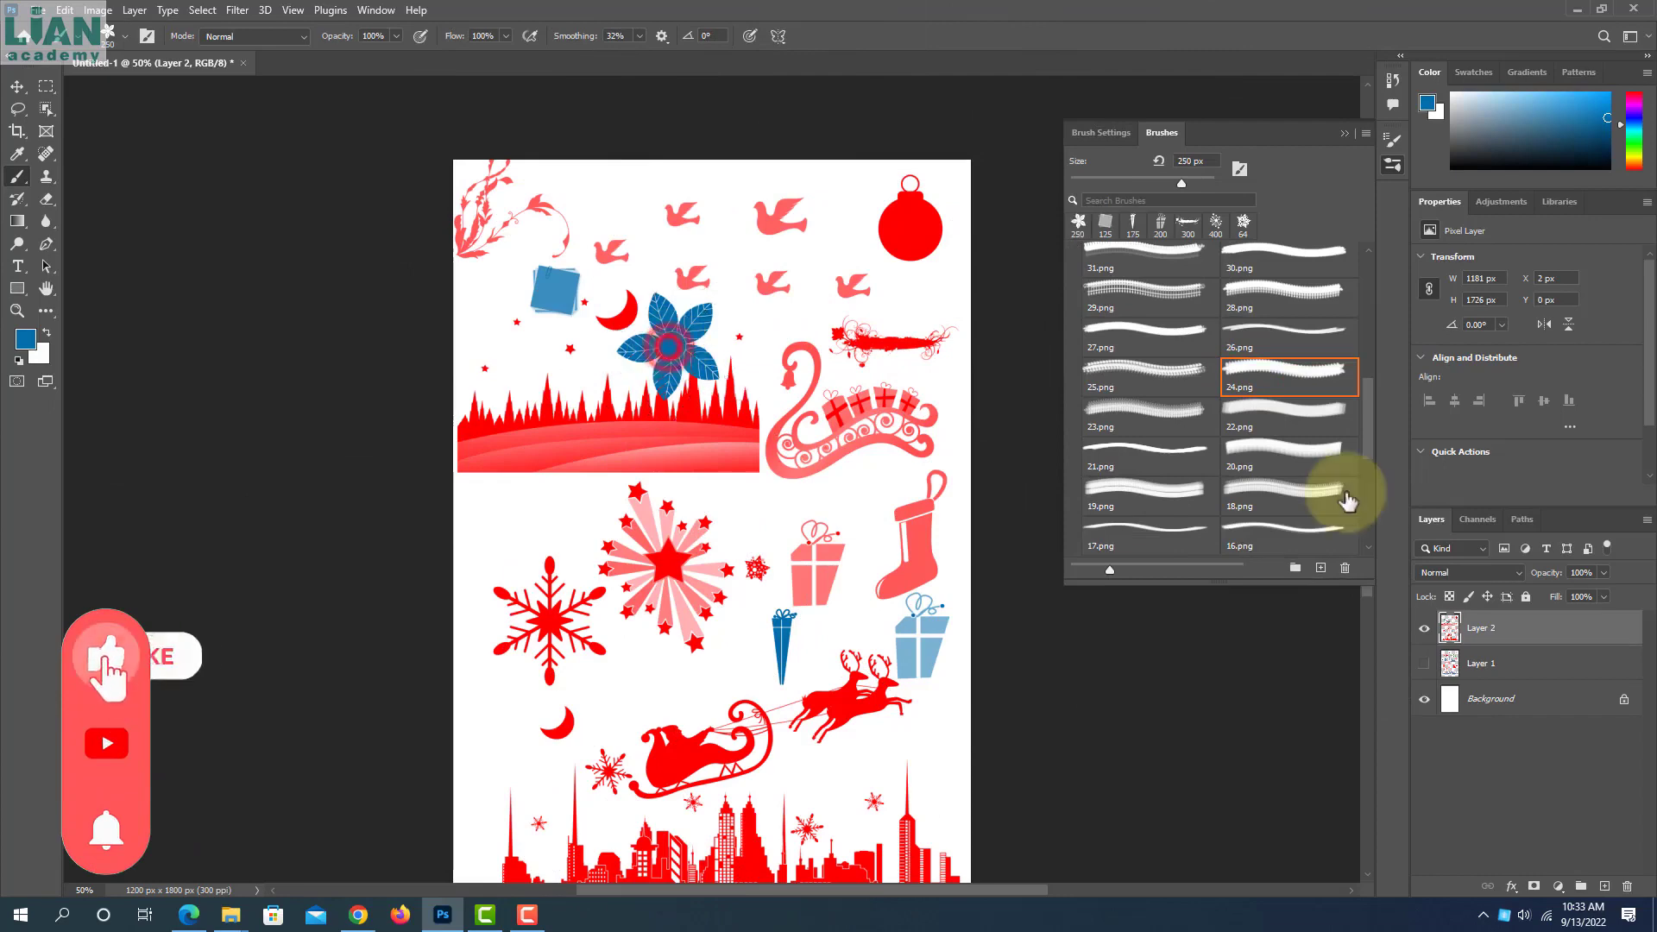
Choose the 26.png ribbon brush, reduce it to 400 px, and stamp it just above Santa's sleigh
{"action": "left_click", "coordinate": [1321, 341]}
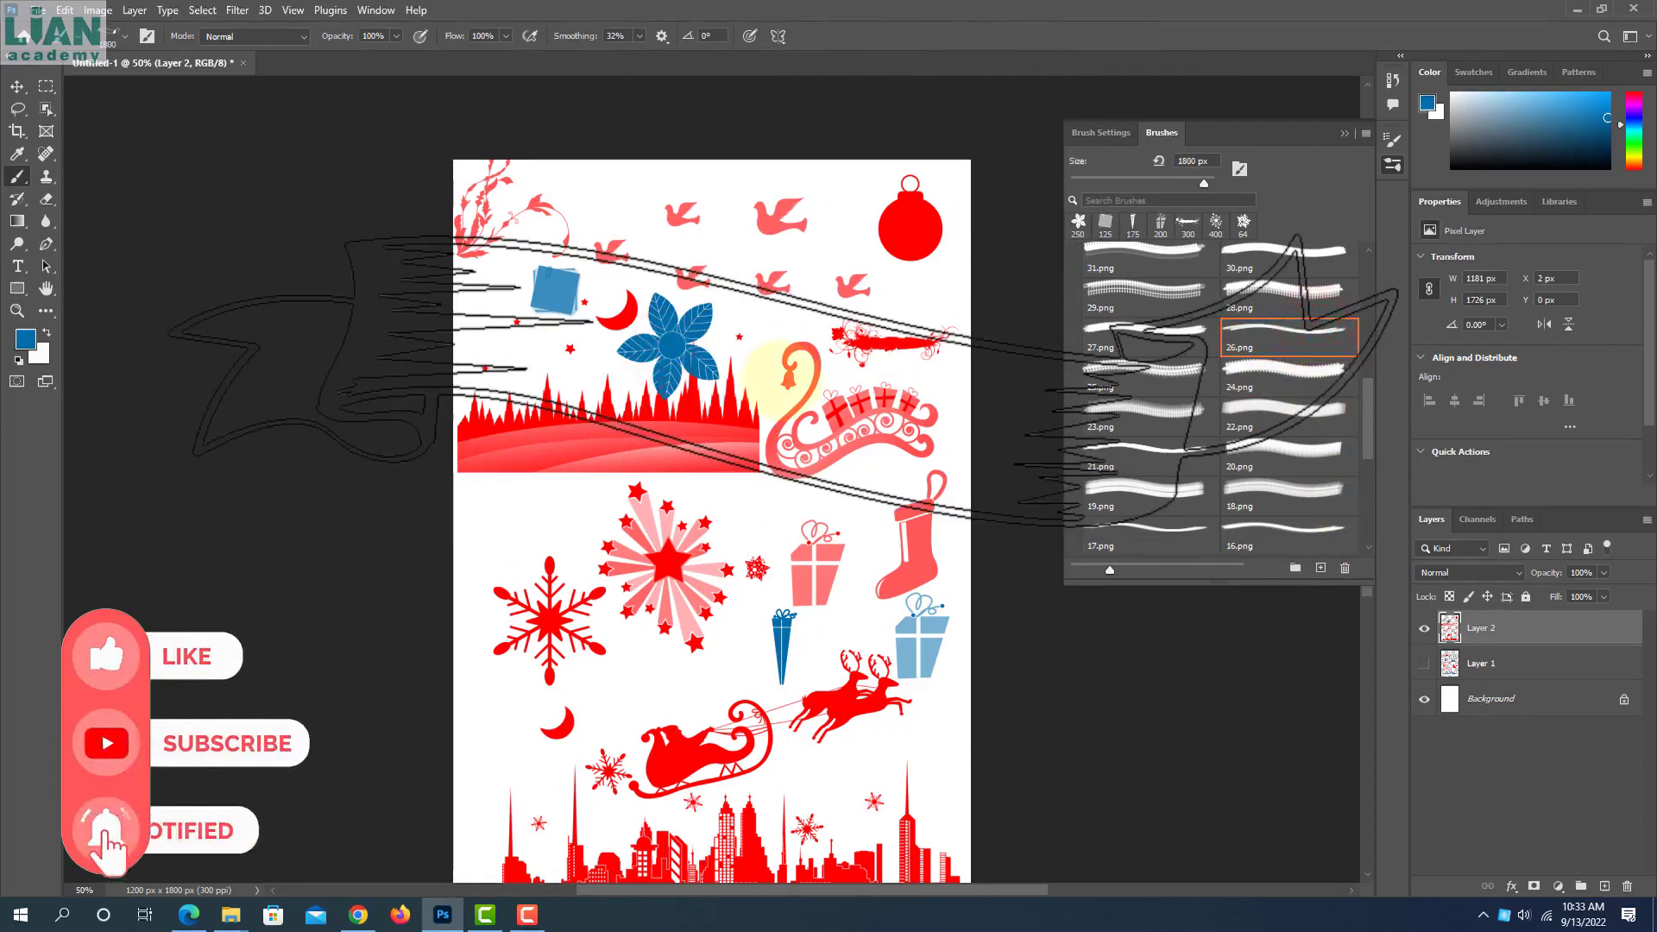
{"action": "key", "text": "bracketleft"}
{"action": "key", "text": "bracketleft"}
{"action": "key", "text": "bracketleft"}
{"action": "key", "text": "bracketleft"}
{"action": "key", "text": "bracketleft"}
{"action": "key", "text": "bracketleft"}
{"action": "key", "text": "bracketleft"}
{"action": "key", "text": "bracketleft"}
{"action": "key", "text": "bracketleft"}
{"action": "key", "text": "bracketleft"}
{"action": "key", "text": "bracketleft"}
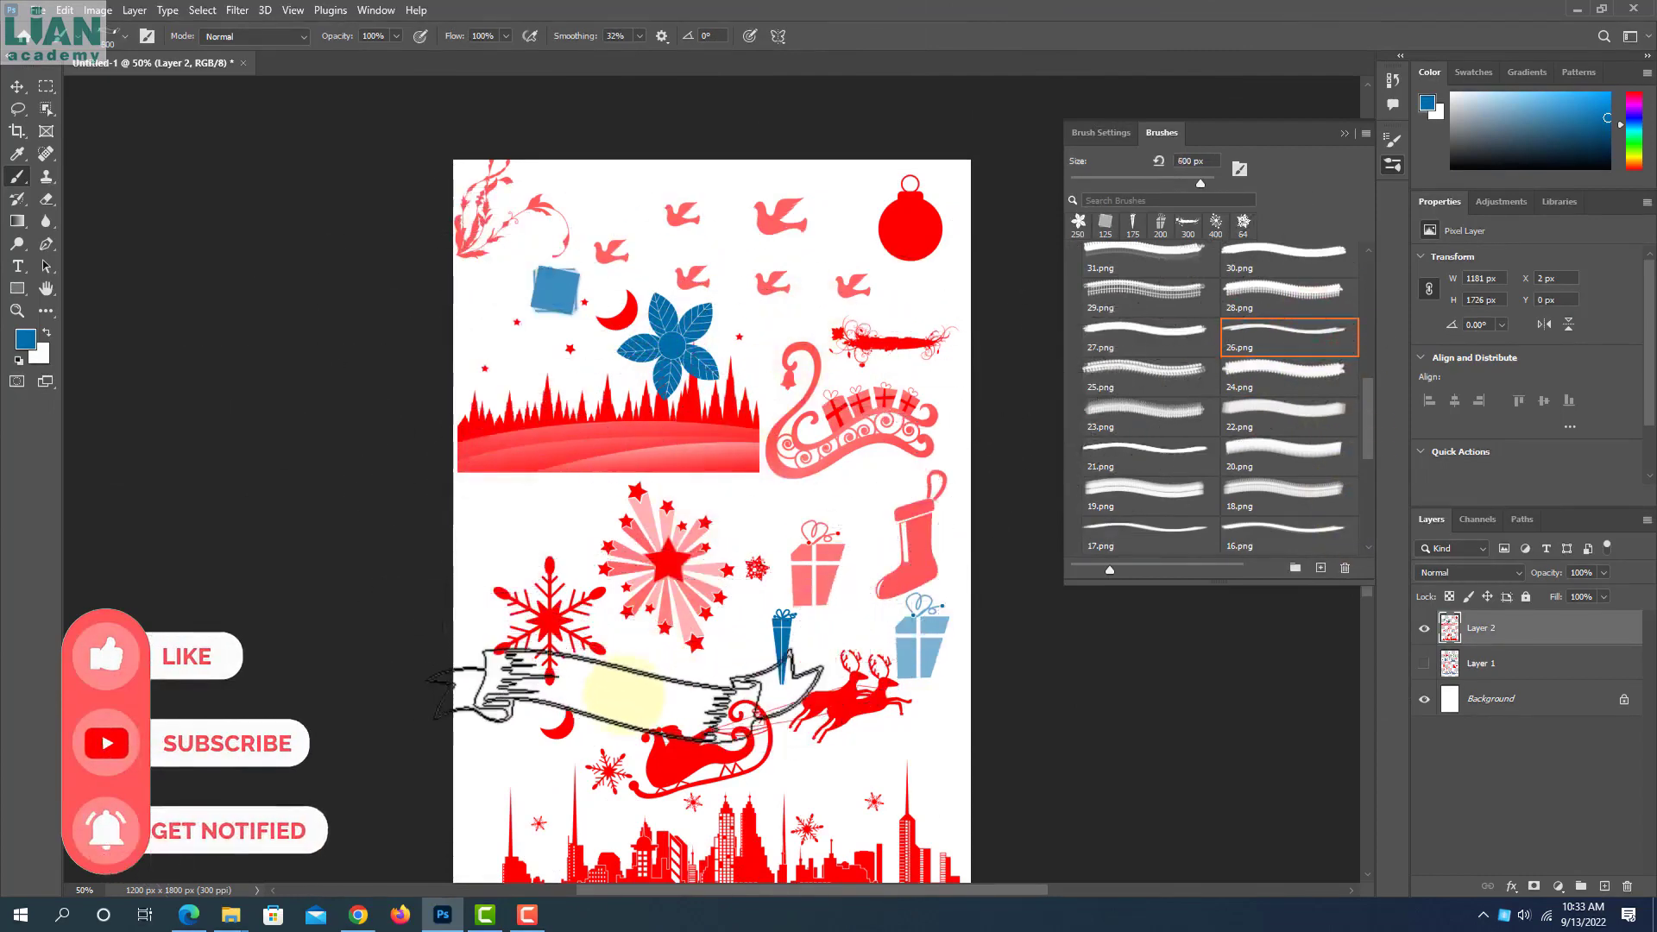
{"action": "key", "text": "bracketleft"}
{"action": "left_click", "coordinate": [688, 678]}
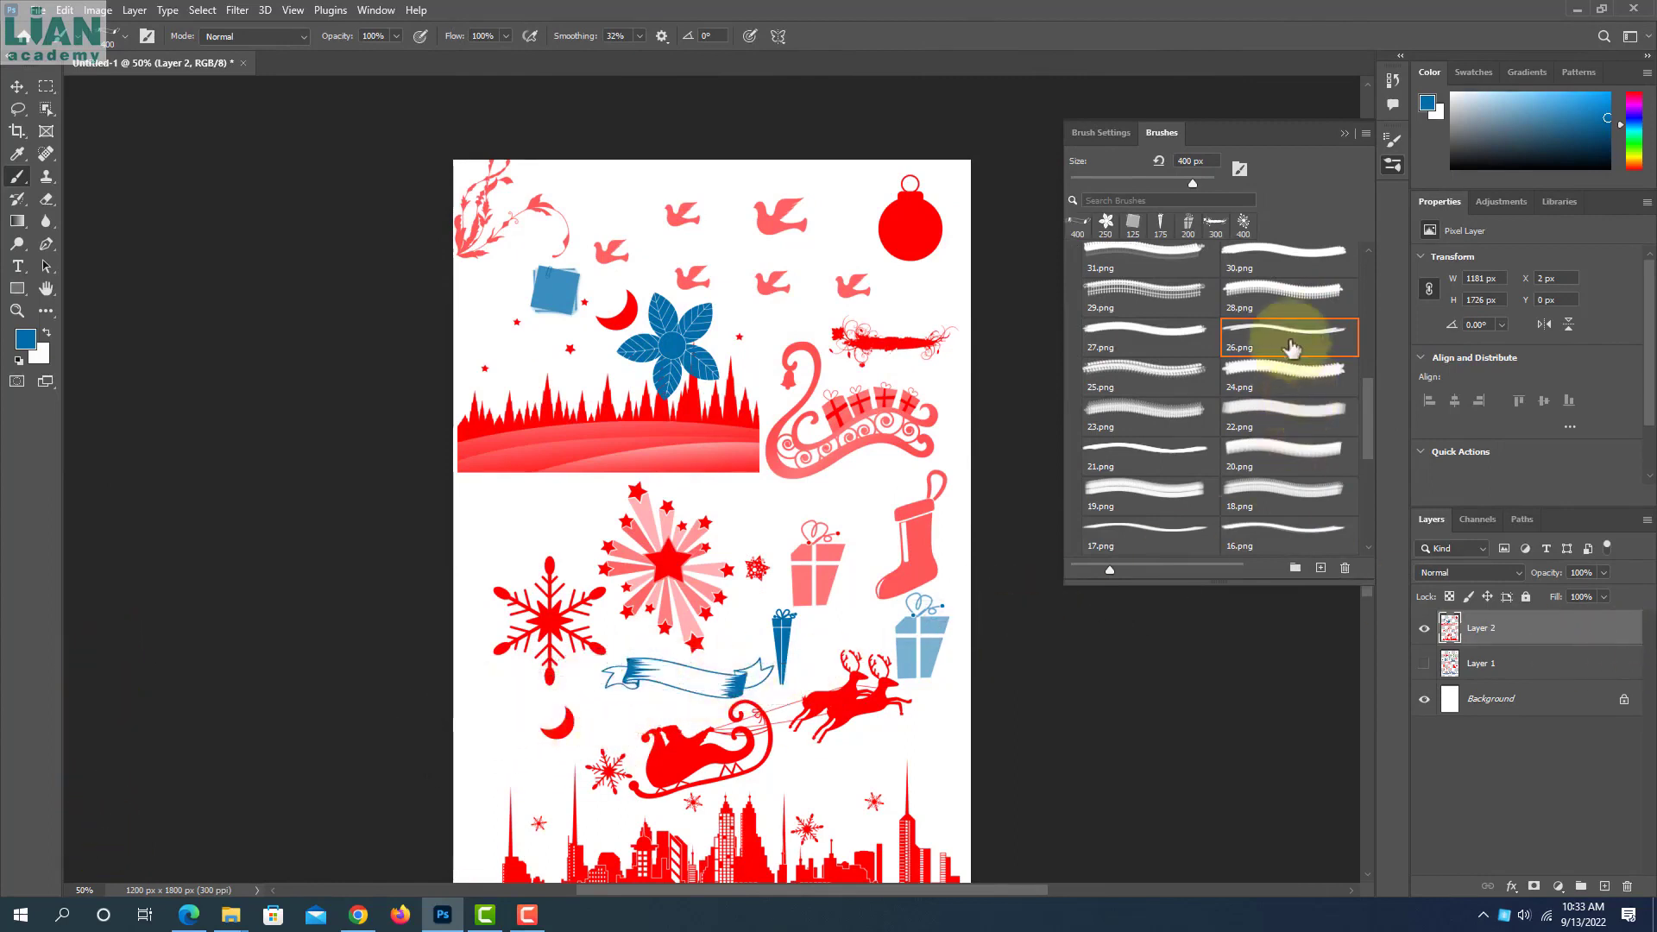
Preview the outlines of the 28.png and 30.png brushes over the canvas
{"action": "left_click", "coordinate": [1285, 302]}
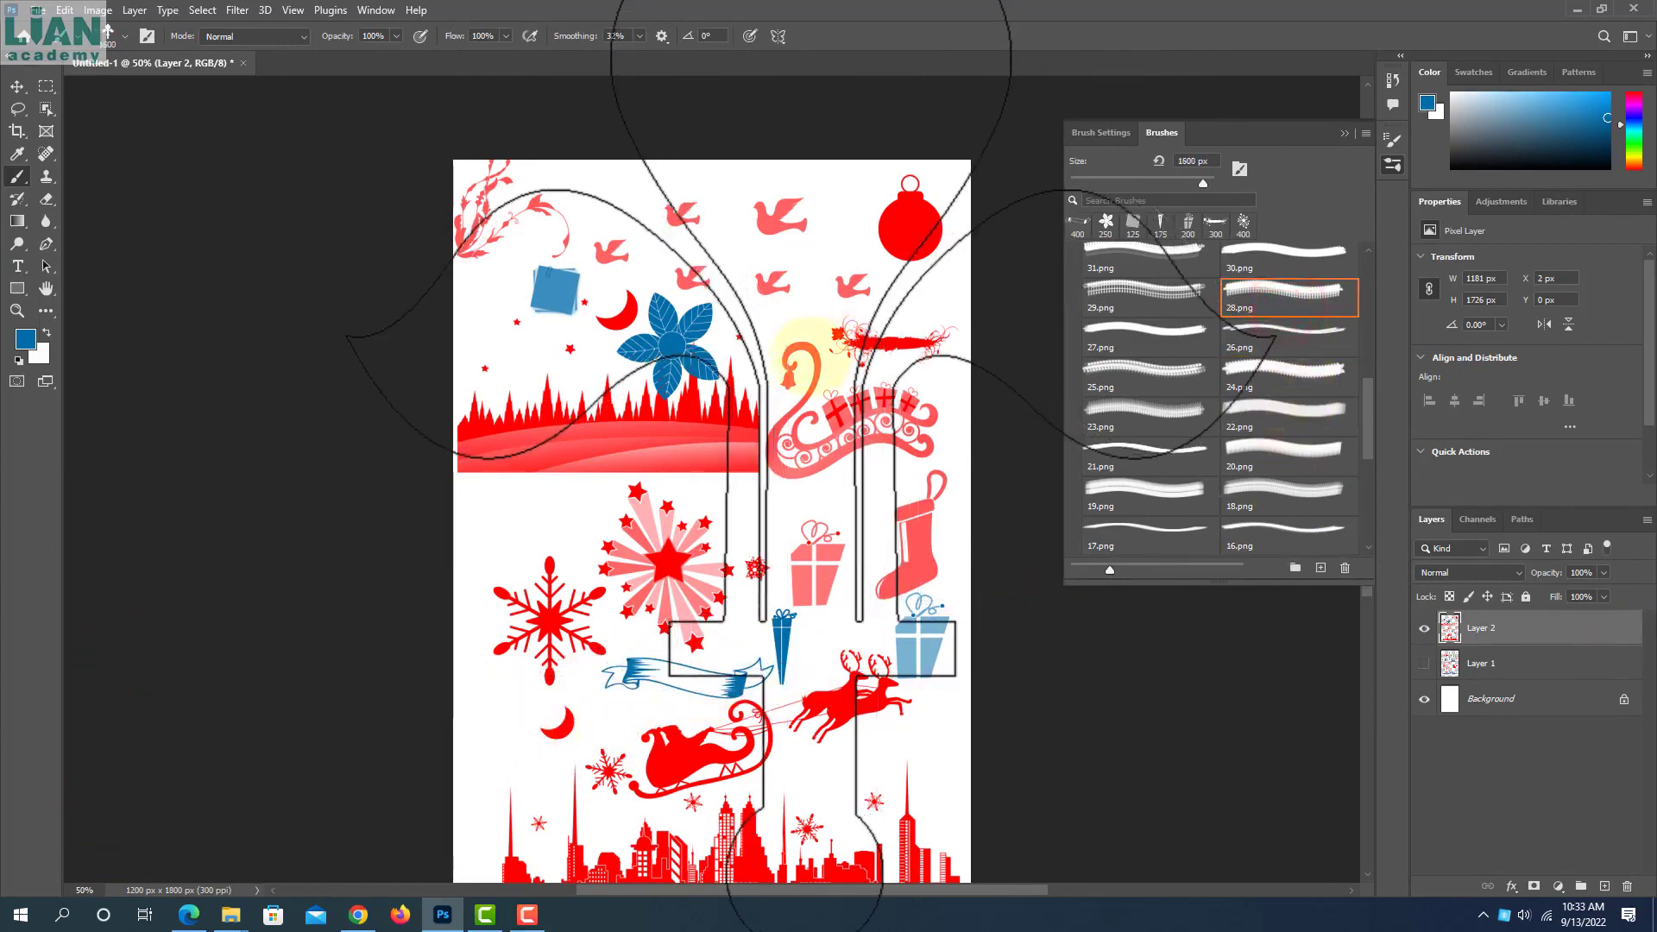
{"action": "left_click", "coordinate": [1283, 267]}
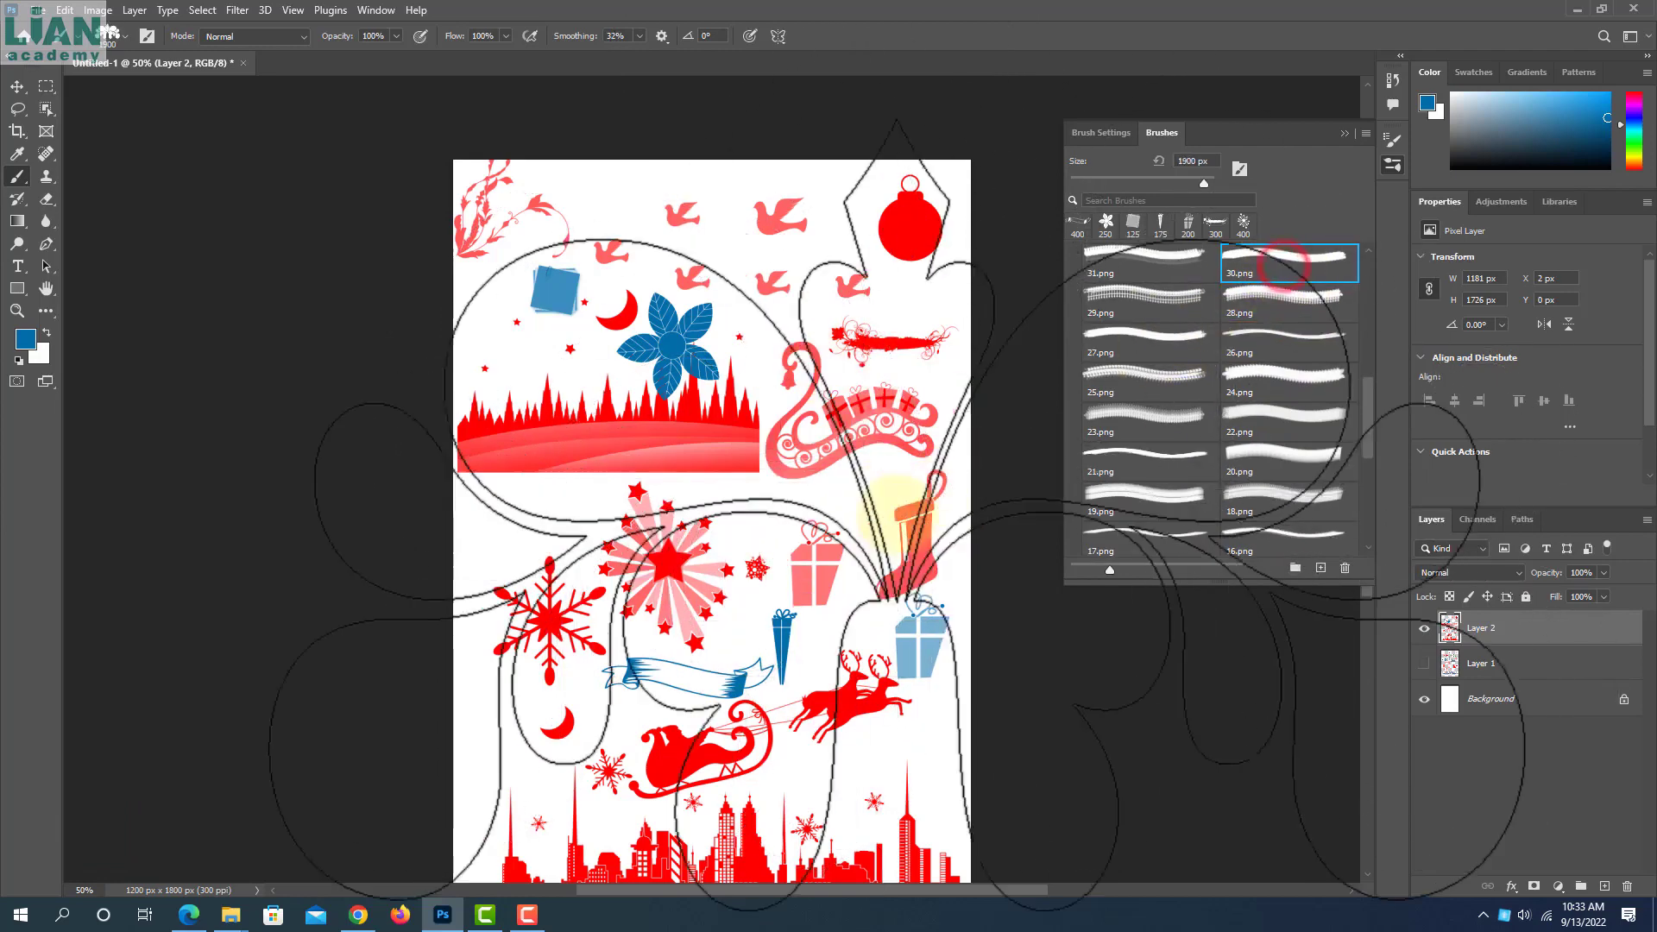
{"action": "scroll", "coordinate": [1315, 410], "scroll_direction": "up", "scroll_amount": 3}
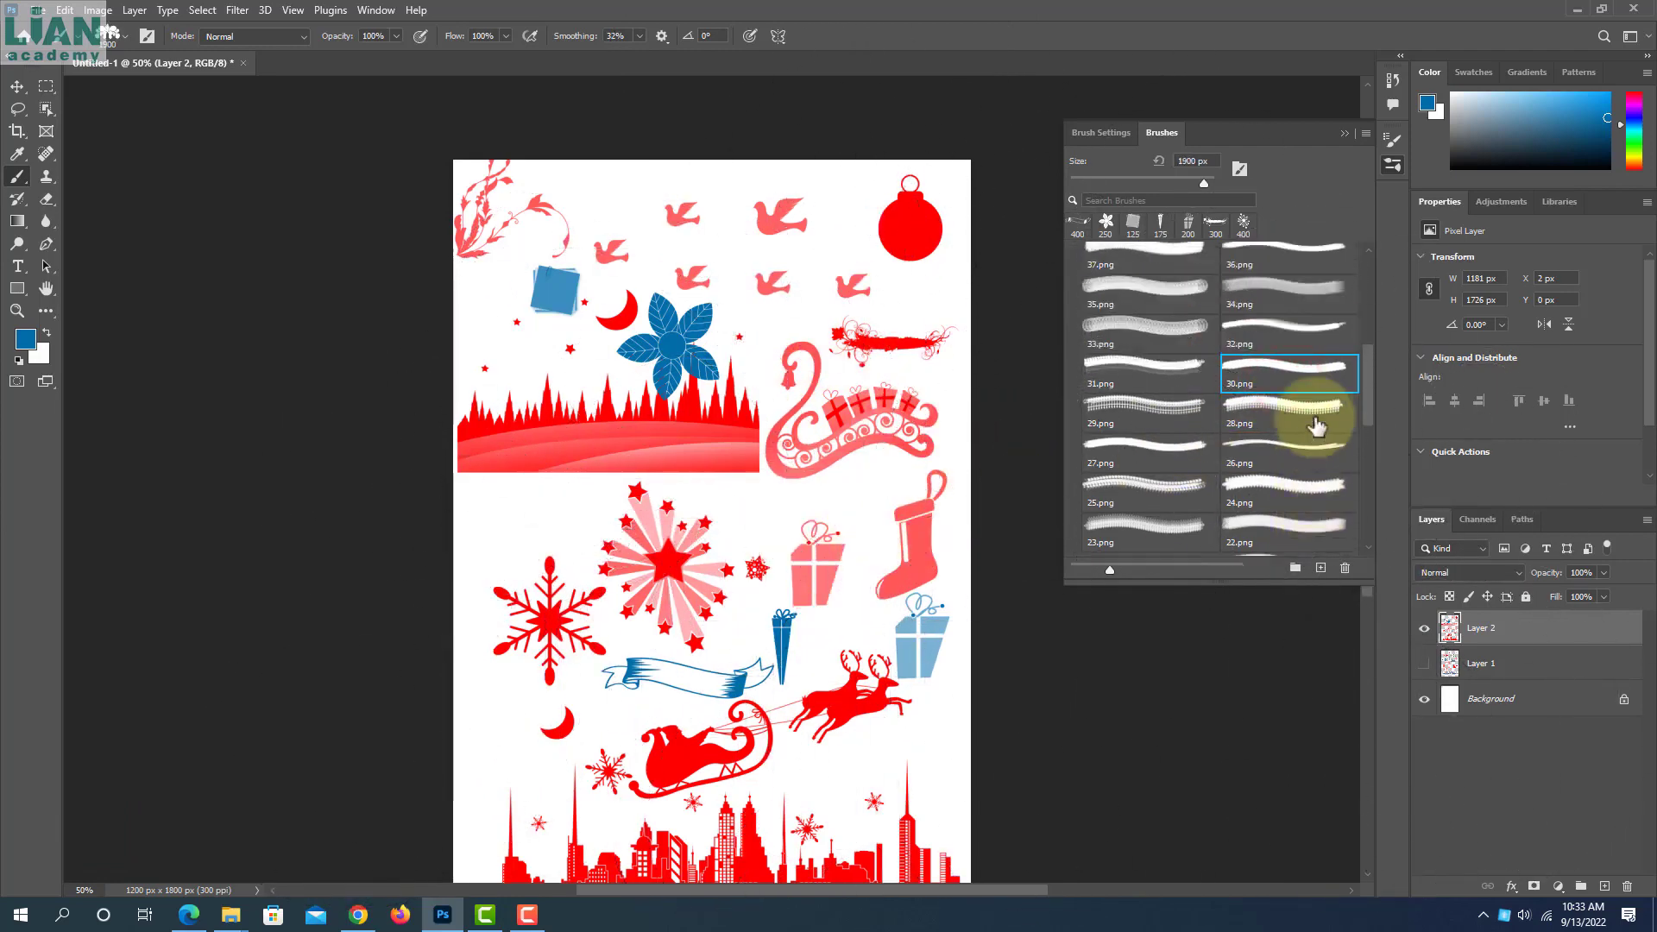
Choose the 32.png bird brush, reduce it to 250 px, and stamp it above the red gift box
{"action": "left_click", "coordinate": [1295, 345]}
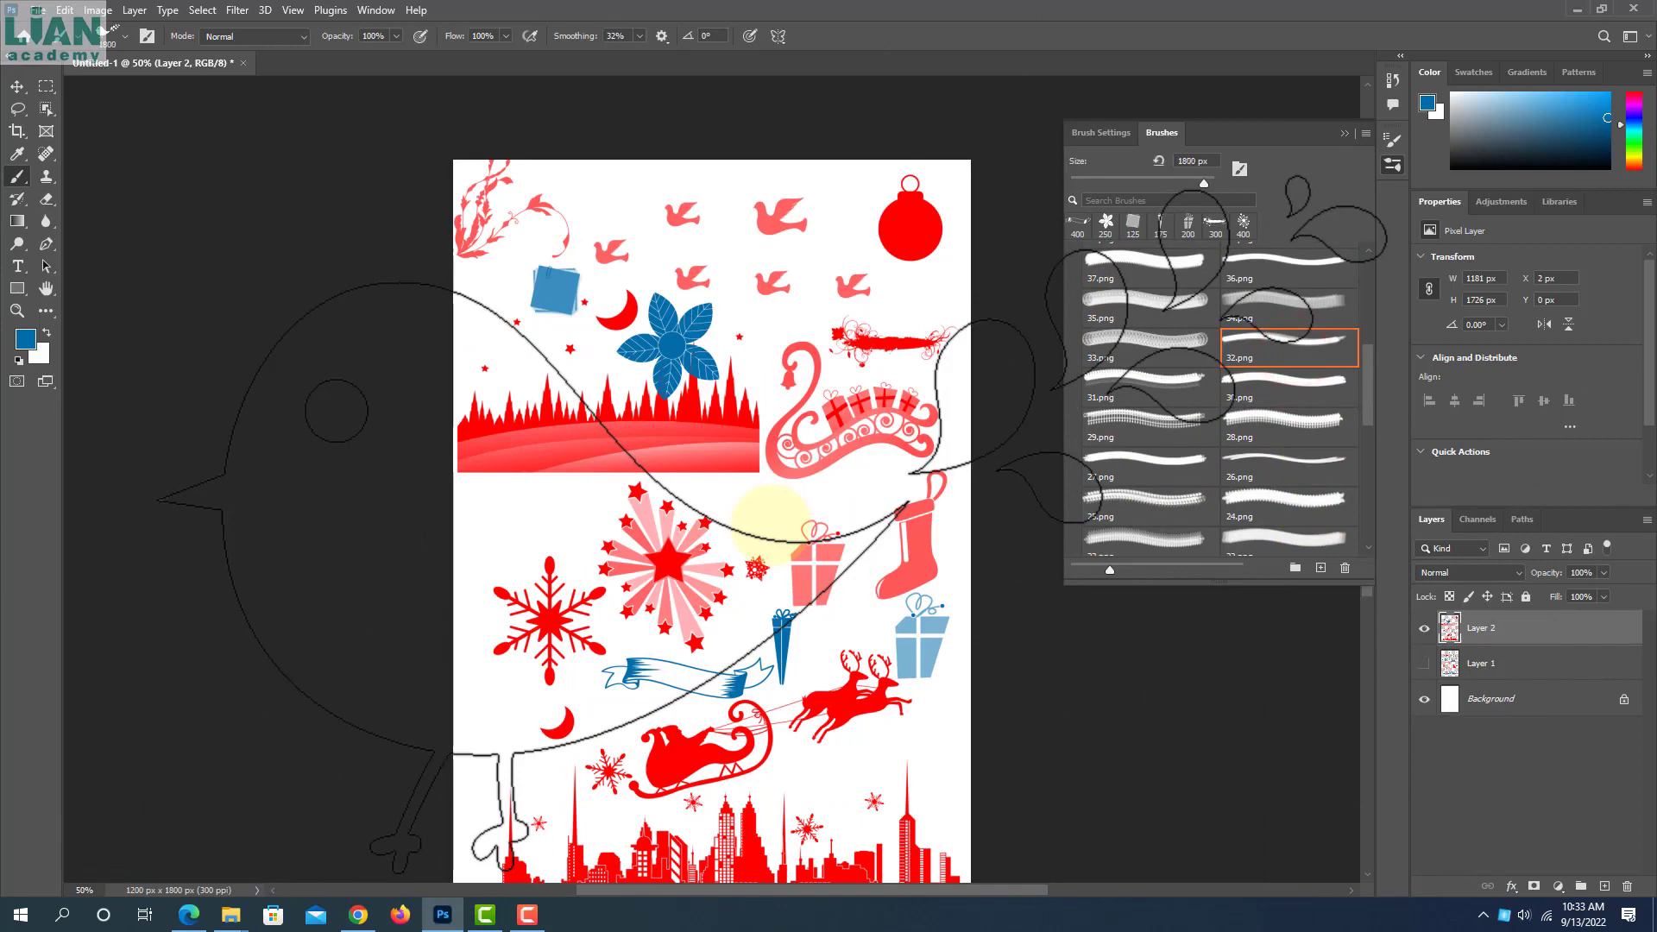
{"action": "key", "text": "bracketleft"}
{"action": "key", "text": "bracketleft"}
{"action": "key", "text": "bracketleft"}
{"action": "key", "text": "bracketleft"}
{"action": "key", "text": "bracketleft"}
{"action": "key", "text": "bracketleft"}
{"action": "key", "text": "bracketleft"}
{"action": "key", "text": "bracketleft"}
{"action": "key", "text": "bracketleft"}
{"action": "key", "text": "bracketleft"}
{"action": "key", "text": "bracketleft"}
{"action": "key", "text": "bracketleft"}
{"action": "key", "text": "bracketleft"}
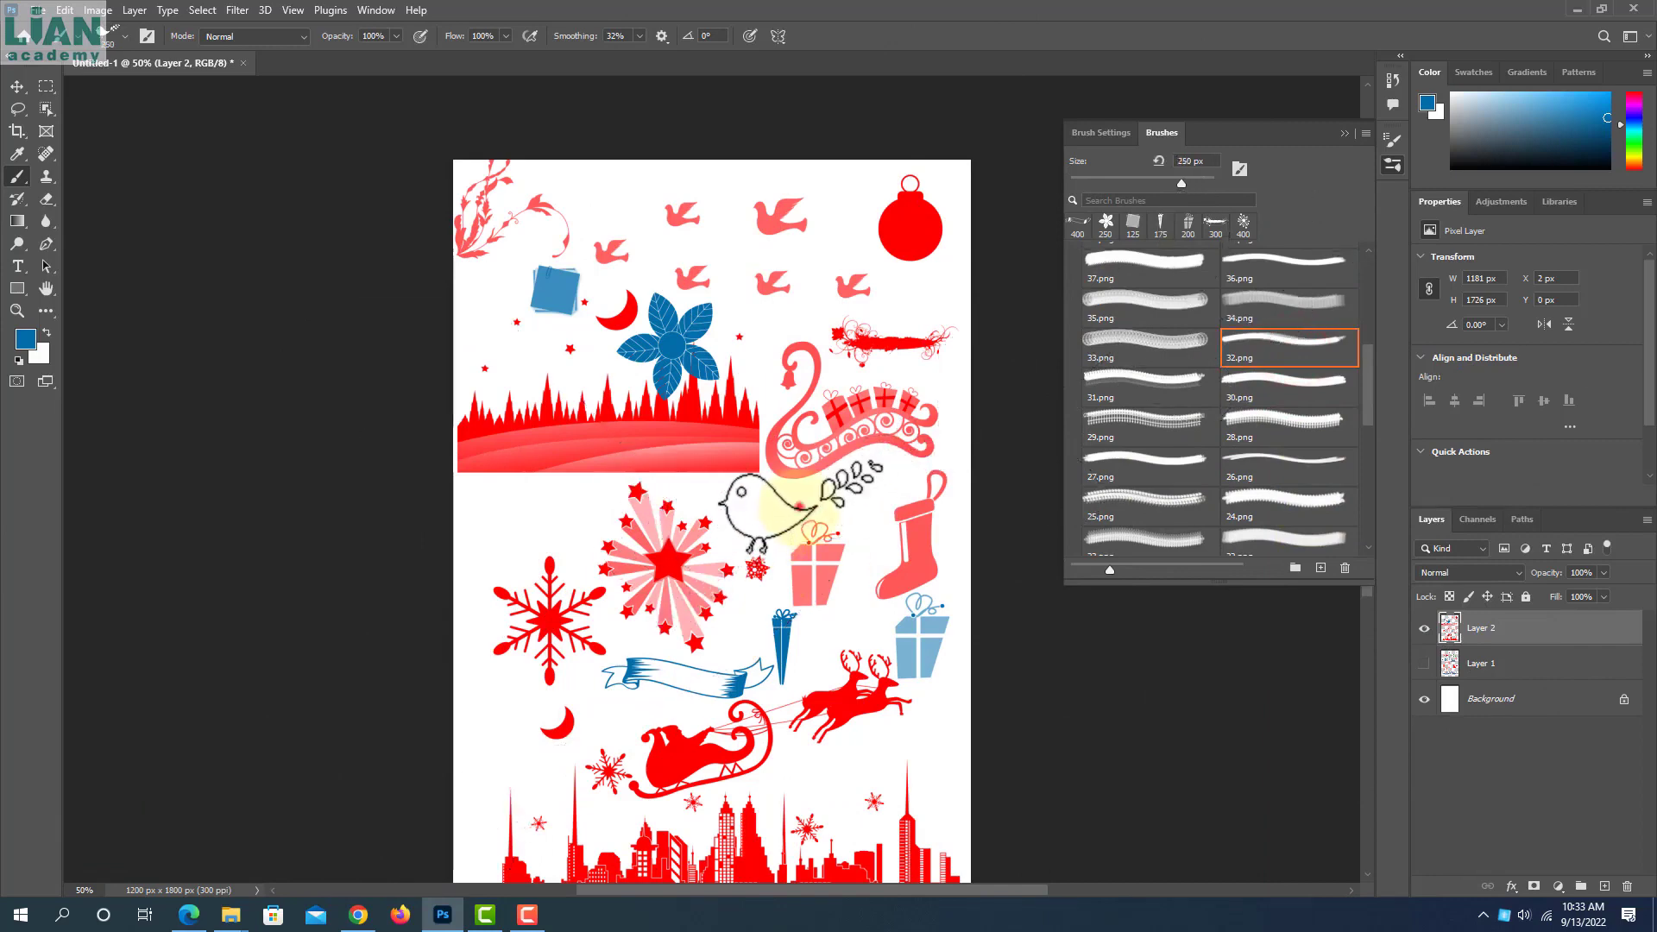
{"action": "left_click", "coordinate": [800, 507]}
Choose the 42.png tree brush, reduce it to 100 px, and stamp it above the large snowflake
{"action": "scroll", "coordinate": [1276, 426], "scroll_direction": "up", "scroll_amount": 5}
{"action": "left_click", "coordinate": [1277, 346]}
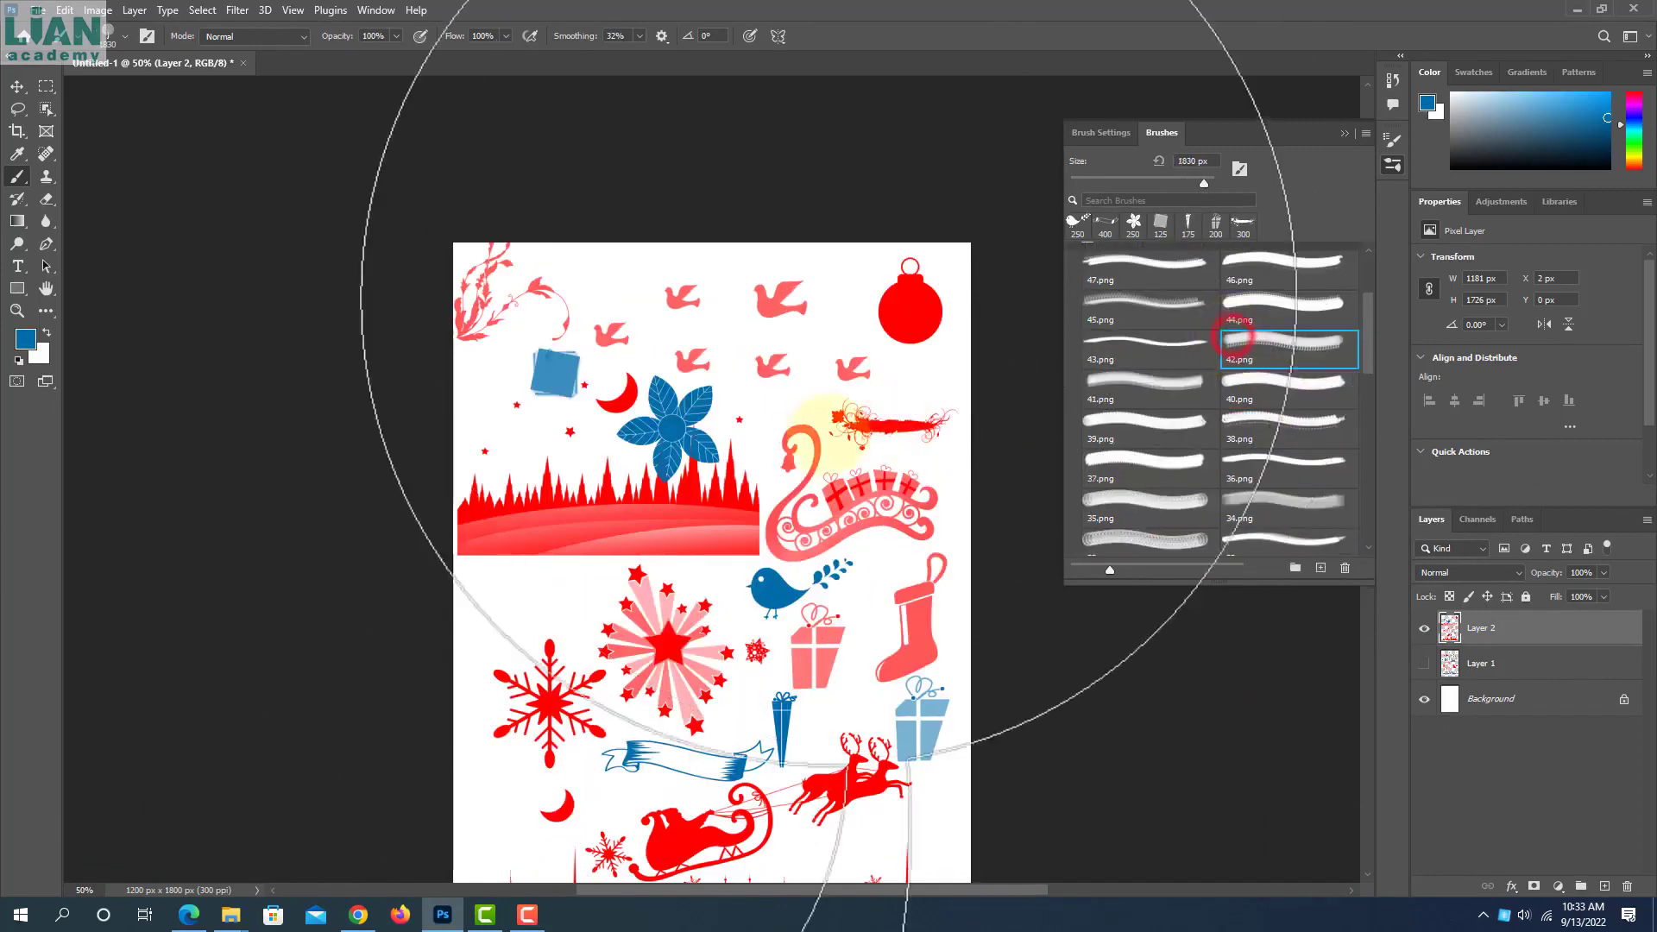
{"action": "key", "text": "bracketleft"}
{"action": "key", "text": "bracketleft"}
{"action": "key", "text": "bracketleft"}
{"action": "key", "text": "bracketleft"}
{"action": "key", "text": "bracketleft"}
{"action": "key", "text": "bracketleft"}
{"action": "key", "text": "bracketleft"}
{"action": "key", "text": "bracketleft"}
{"action": "key", "text": "bracketleft"}
{"action": "key", "text": "bracketleft"}
{"action": "key", "text": "bracketleft"}
{"action": "key", "text": "bracketleft"}
{"action": "key", "text": "bracketleft"}
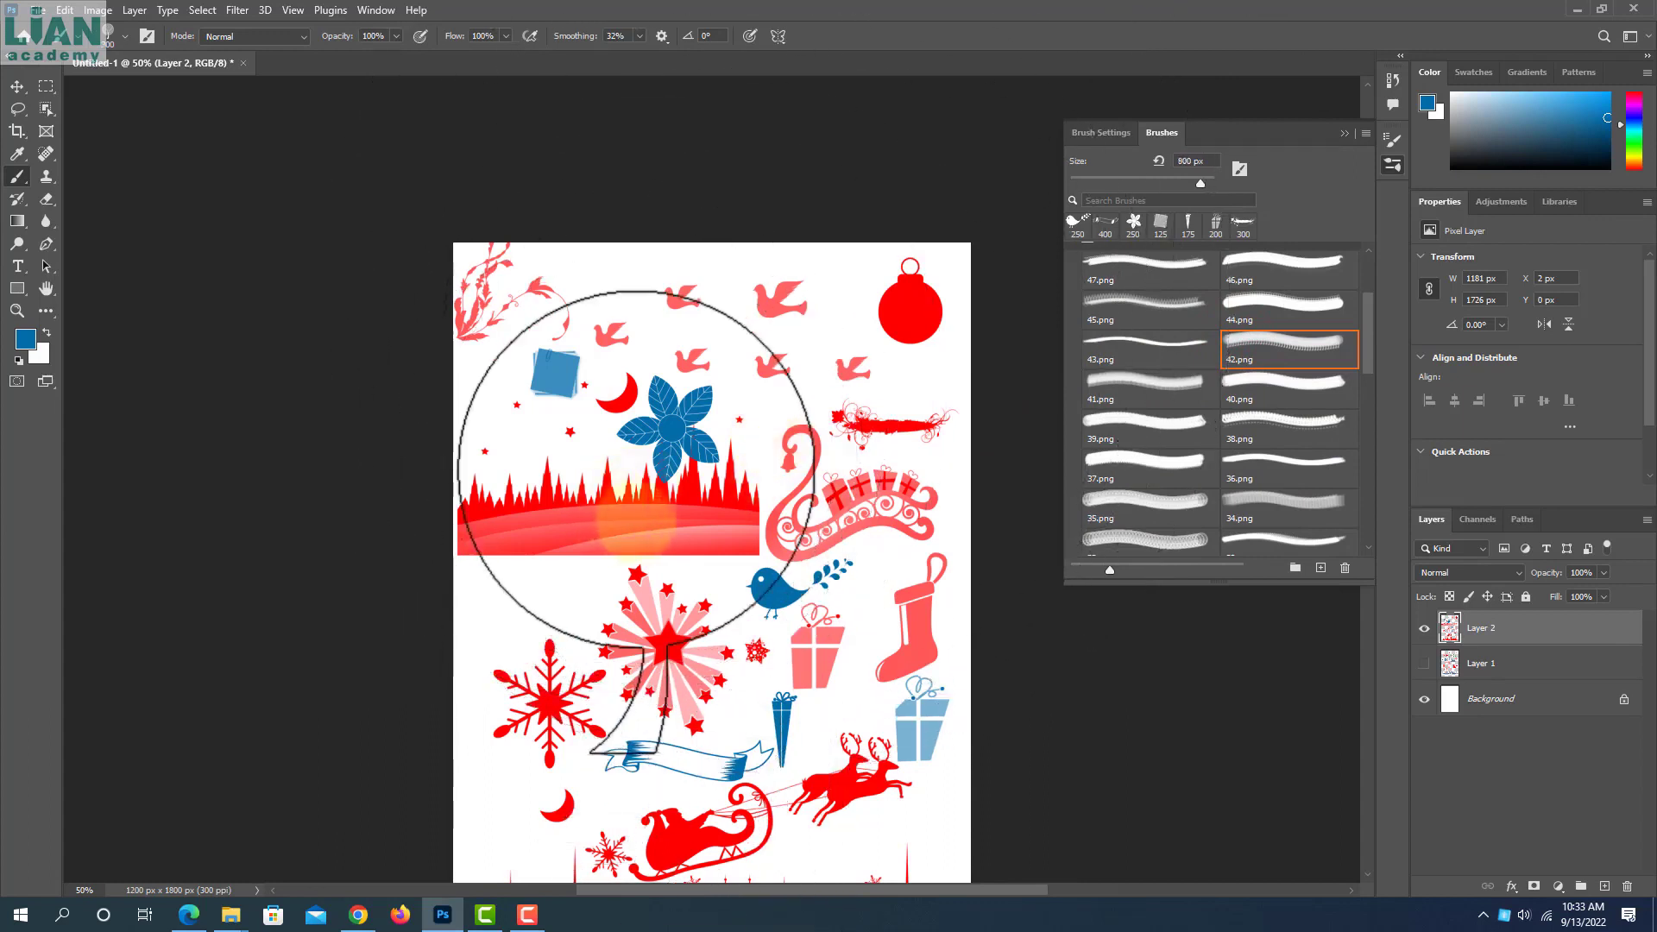
{"action": "key", "text": "bracketleft"}
{"action": "key", "text": "bracketleft"}
{"action": "key", "text": "bracketleft"}
{"action": "key", "text": "bracketleft"}
{"action": "key", "text": "bracketleft"}
{"action": "key", "text": "bracketleft"}
{"action": "key", "text": "bracketleft"}
{"action": "key", "text": "bracketleft"}
{"action": "key", "text": "bracketleft"}
{"action": "key", "text": "bracketleft"}
{"action": "key", "text": "bracketleft"}
{"action": "key", "text": "bracketleft"}
{"action": "key", "text": "bracketleft"}
{"action": "left_click", "coordinate": [521, 601]}
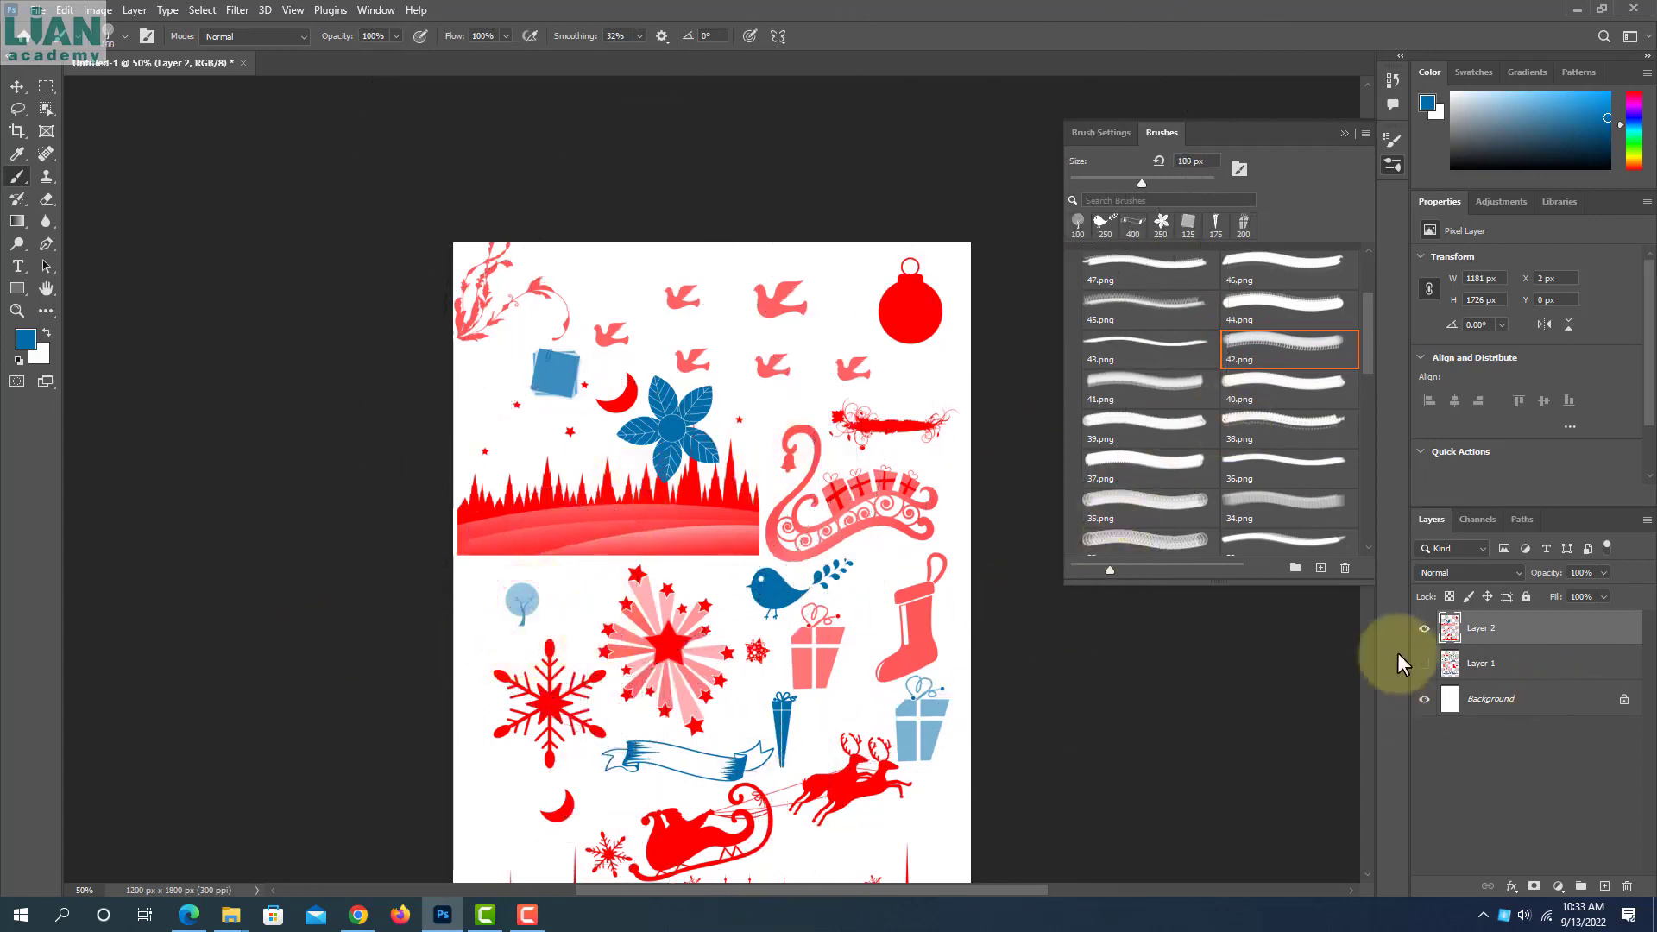
Hide Layer 2 and add a new layer above it
{"action": "left_click", "coordinate": [1424, 629]}
{"action": "left_click", "coordinate": [1604, 886]}
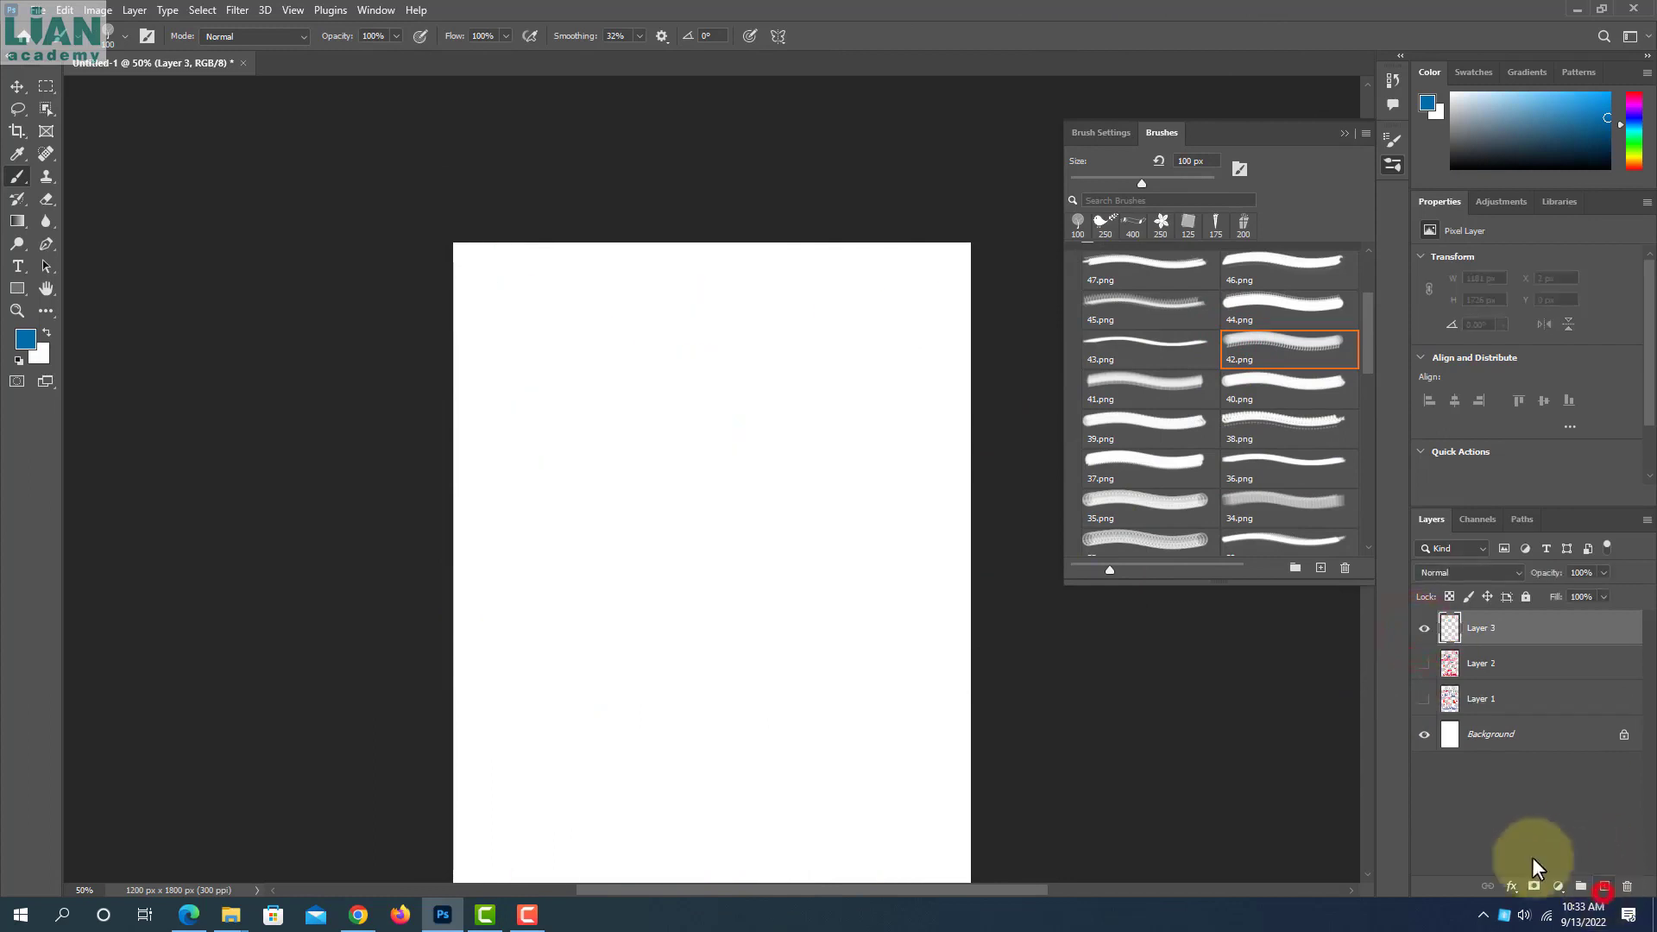
Enlarge the 42.png tree brush to 800 px and stamp one tree on the new layer, undoing the extra overlapping stamps
{"action": "key", "text": "bracketright"}
{"action": "key", "text": "bracketright"}
{"action": "key", "text": "bracketright"}
{"action": "key", "text": "bracketright"}
{"action": "key", "text": "bracketright"}
{"action": "key", "text": "bracketright"}
{"action": "key", "text": "bracketright"}
{"action": "key", "text": "bracketright"}
{"action": "key", "text": "bracketright"}
{"action": "key", "text": "bracketright"}
{"action": "key", "text": "bracketright"}
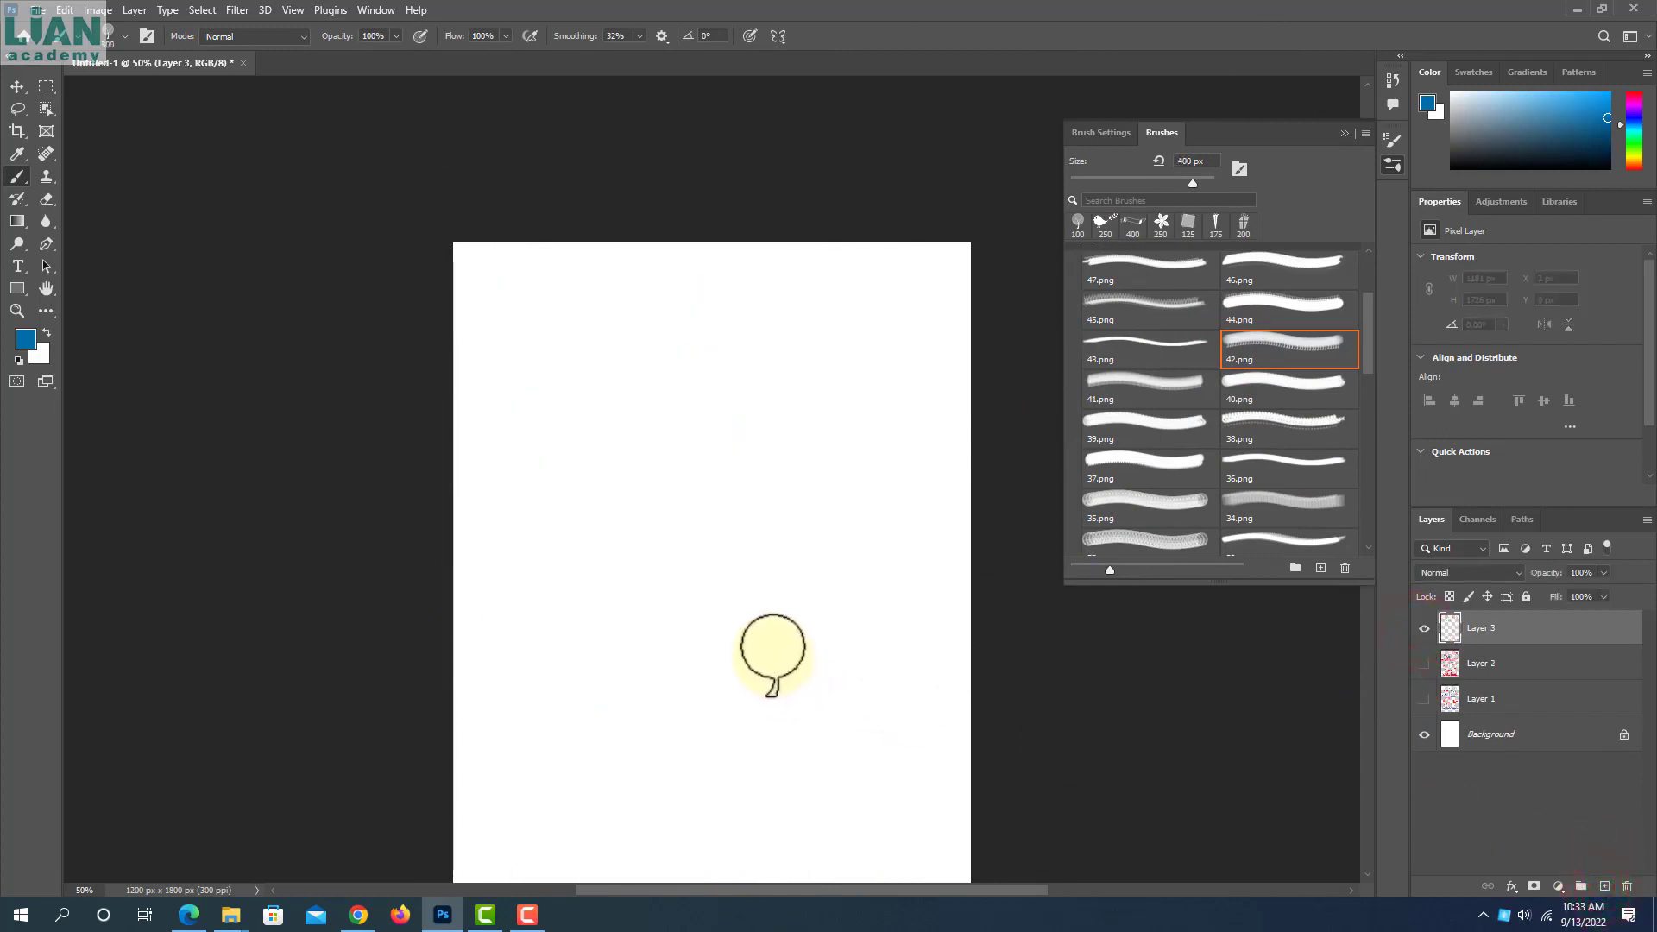
{"action": "left_click", "coordinate": [773, 655]}
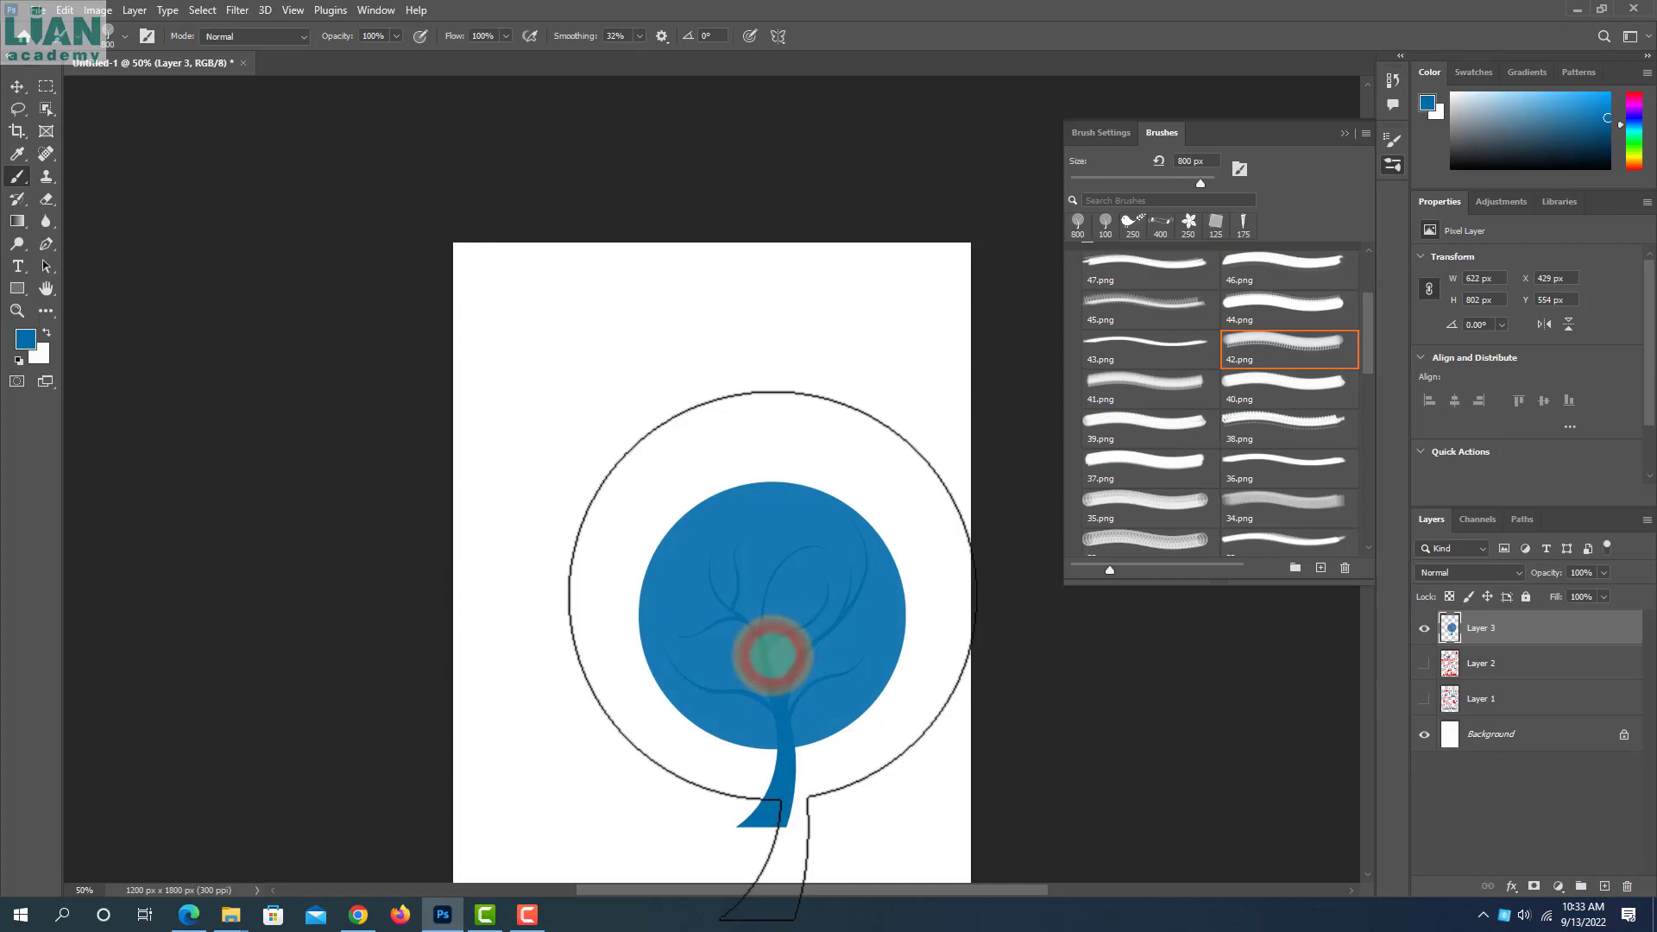
{"action": "key", "text": "ctrl+z"}
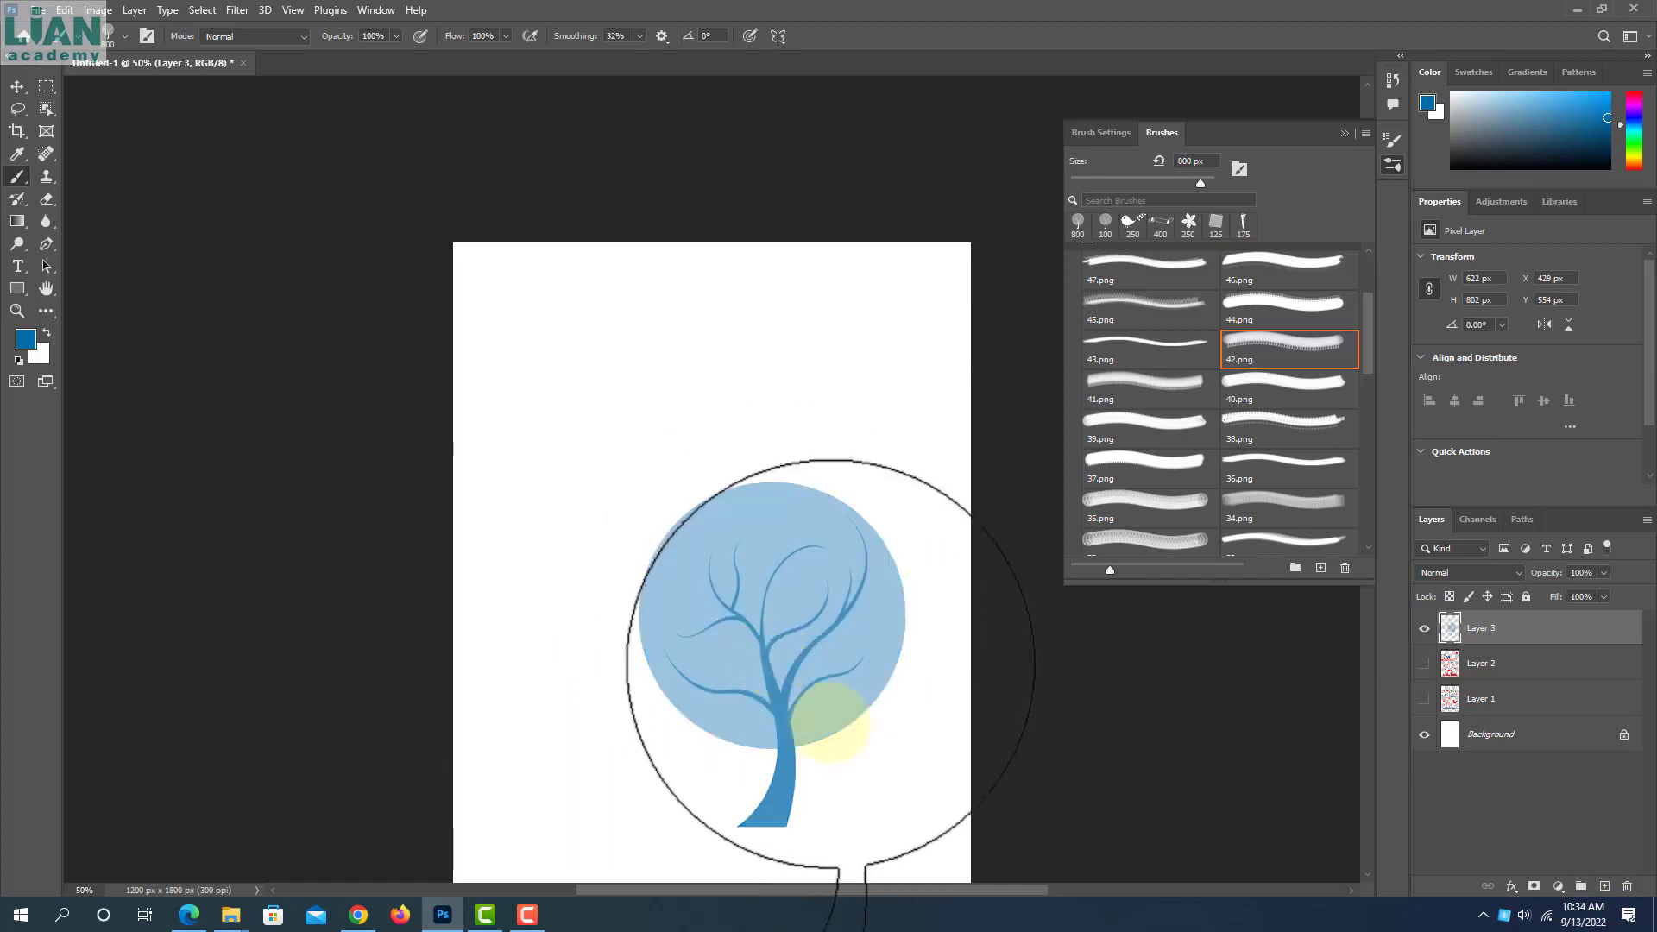
Choose the 44.png ornament brush, reduce it to 150 px, and stamp it just left of the tree
{"action": "left_click", "coordinate": [1284, 309]}
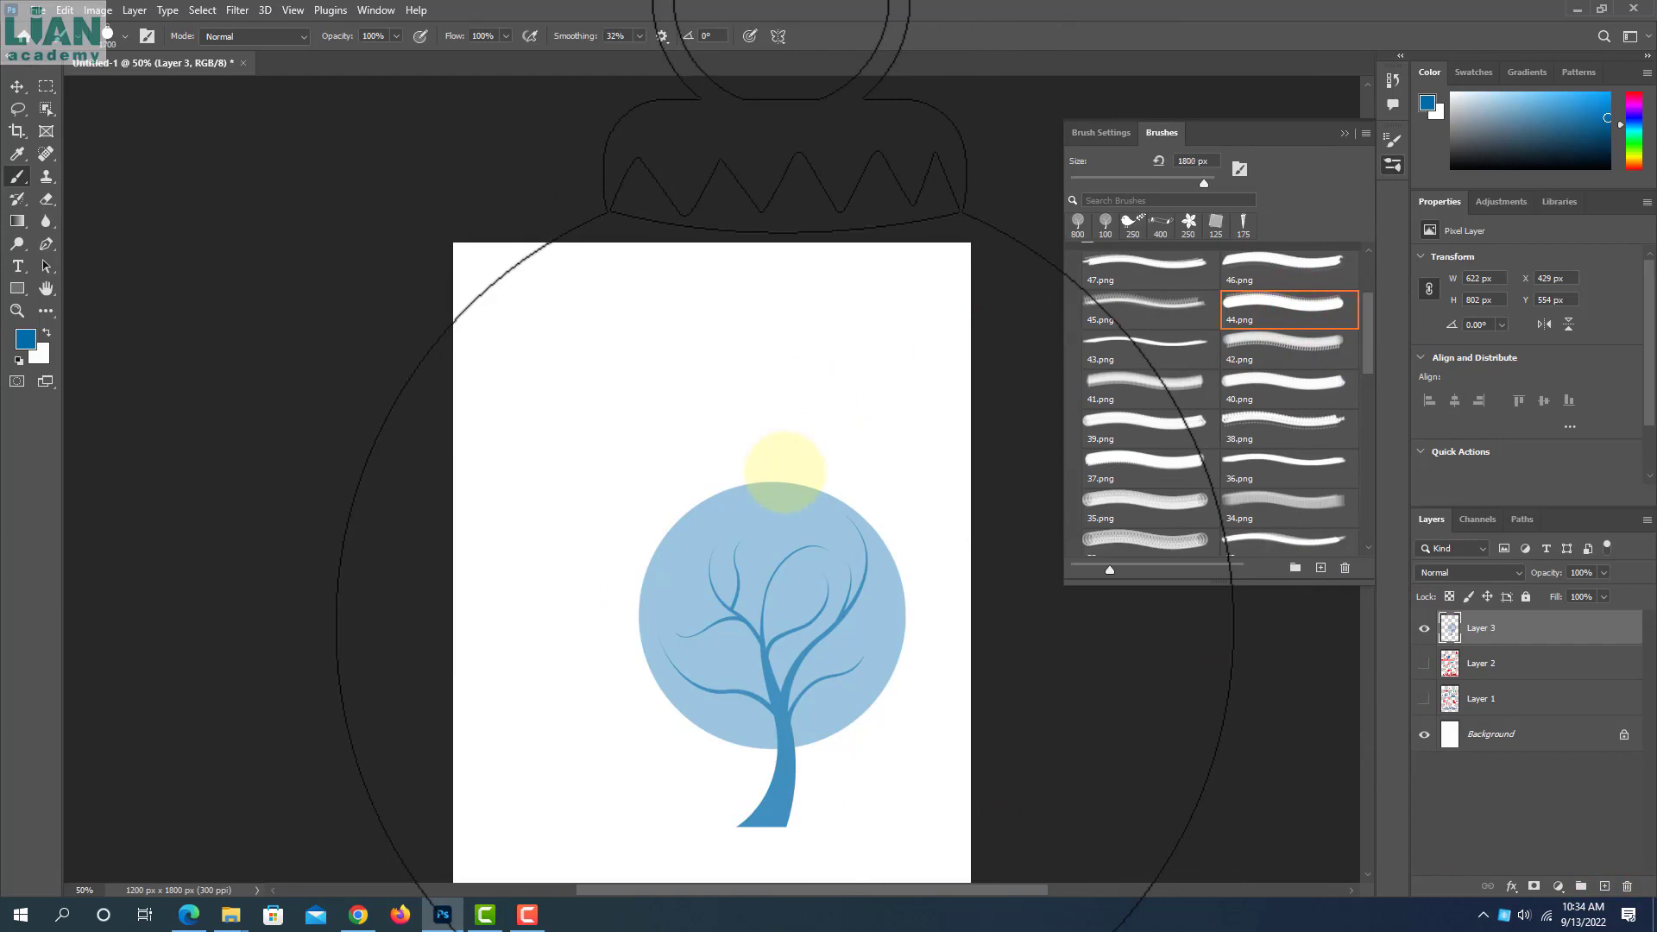
{"action": "key", "text": "bracketleft"}
{"action": "key", "text": "bracketleft"}
{"action": "key", "text": "bracketleft"}
{"action": "key", "text": "bracketleft"}
{"action": "key", "text": "bracketleft"}
{"action": "key", "text": "bracketleft"}
{"action": "key", "text": "bracketleft"}
{"action": "key", "text": "bracketleft"}
{"action": "key", "text": "bracketleft"}
{"action": "key", "text": "bracketleft"}
{"action": "key", "text": "bracketleft"}
{"action": "key", "text": "bracketleft"}
{"action": "key", "text": "bracketleft"}
{"action": "key", "text": "bracketleft"}
{"action": "key", "text": "bracketleft"}
{"action": "key", "text": "bracketleft"}
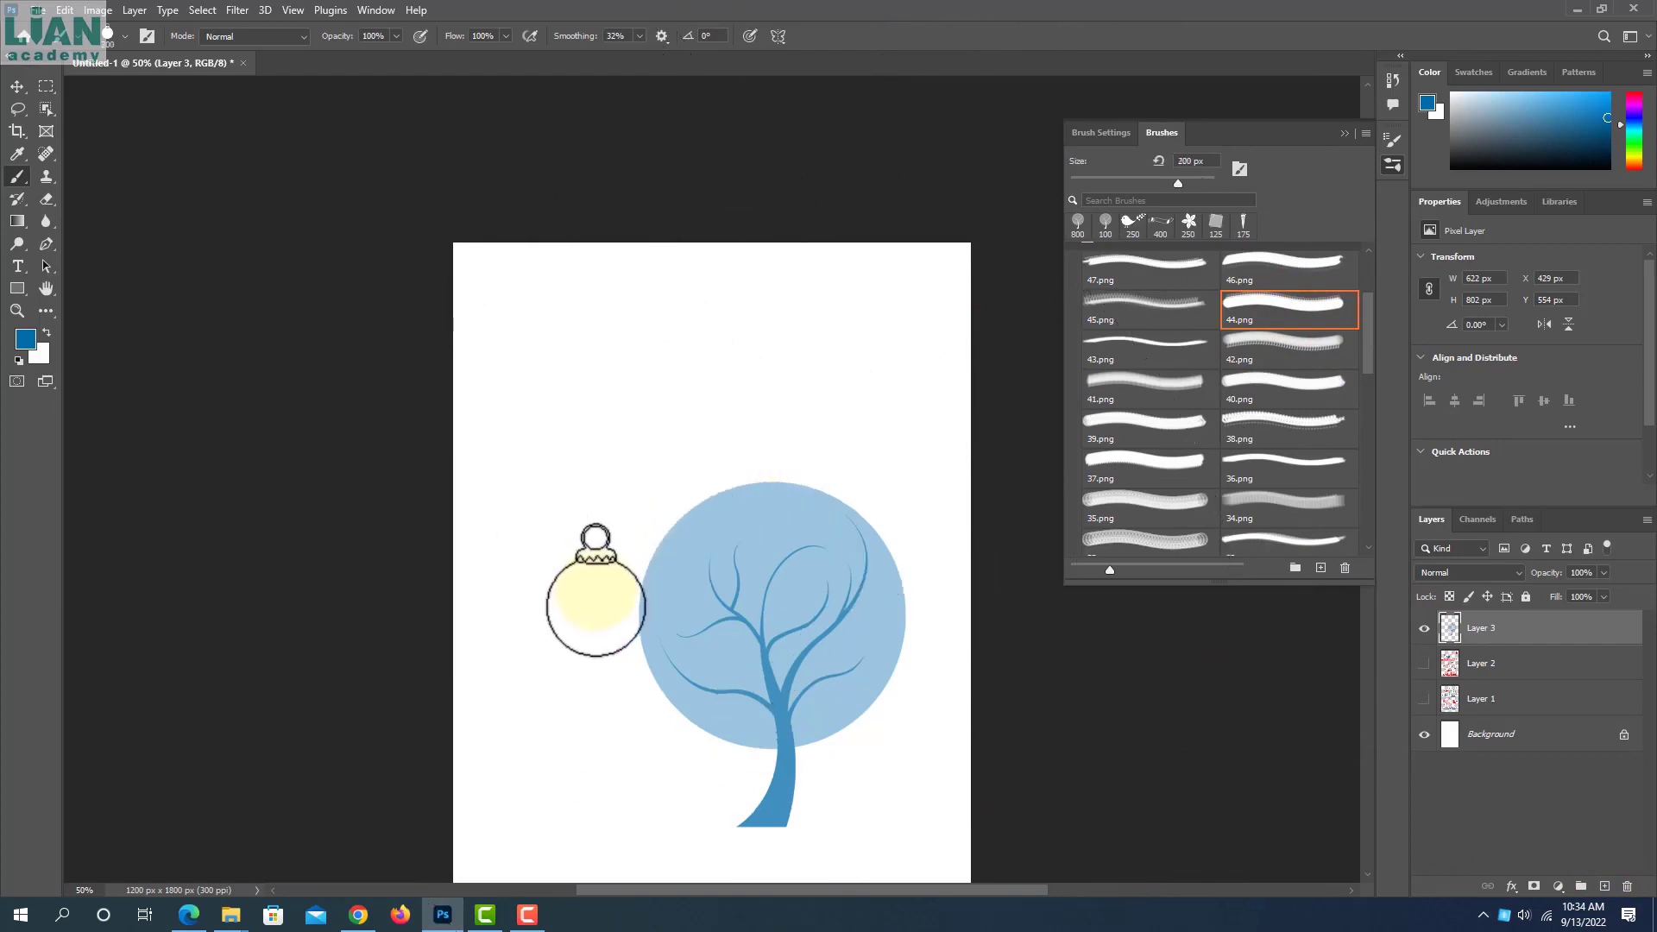
{"action": "left_click", "coordinate": [595, 590]}
Choose the 46.png Santa hat brush and reduce its size to 600 px
{"action": "scroll", "coordinate": [1301, 332], "scroll_direction": "up", "scroll_amount": 2}
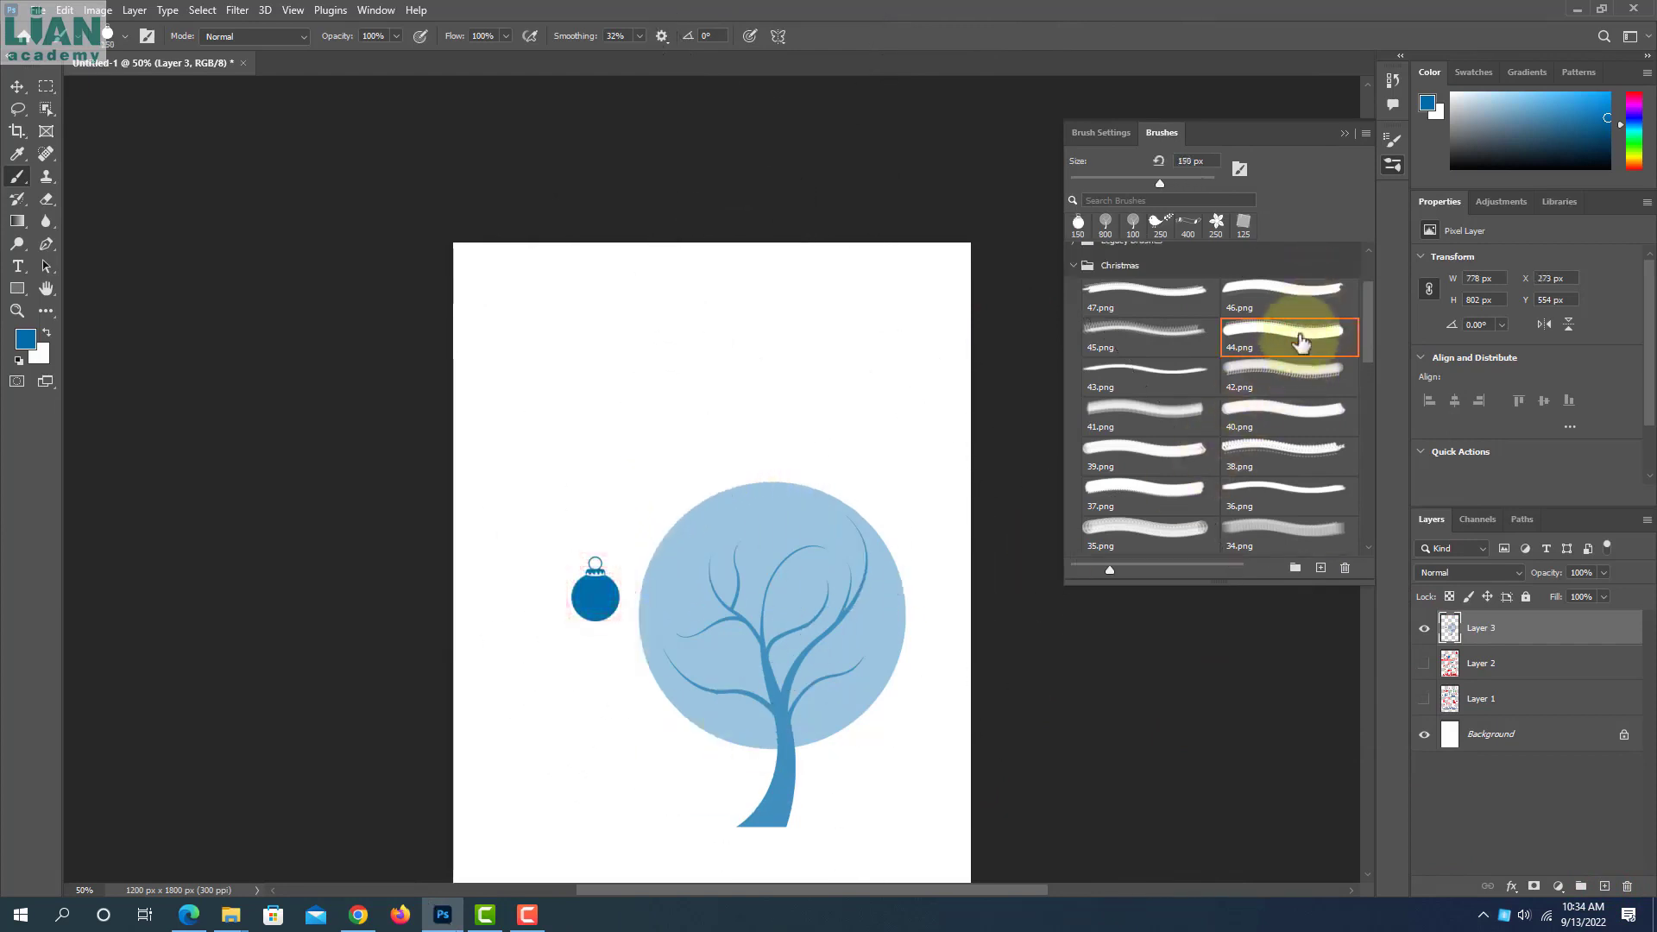
{"action": "left_click", "coordinate": [1299, 324]}
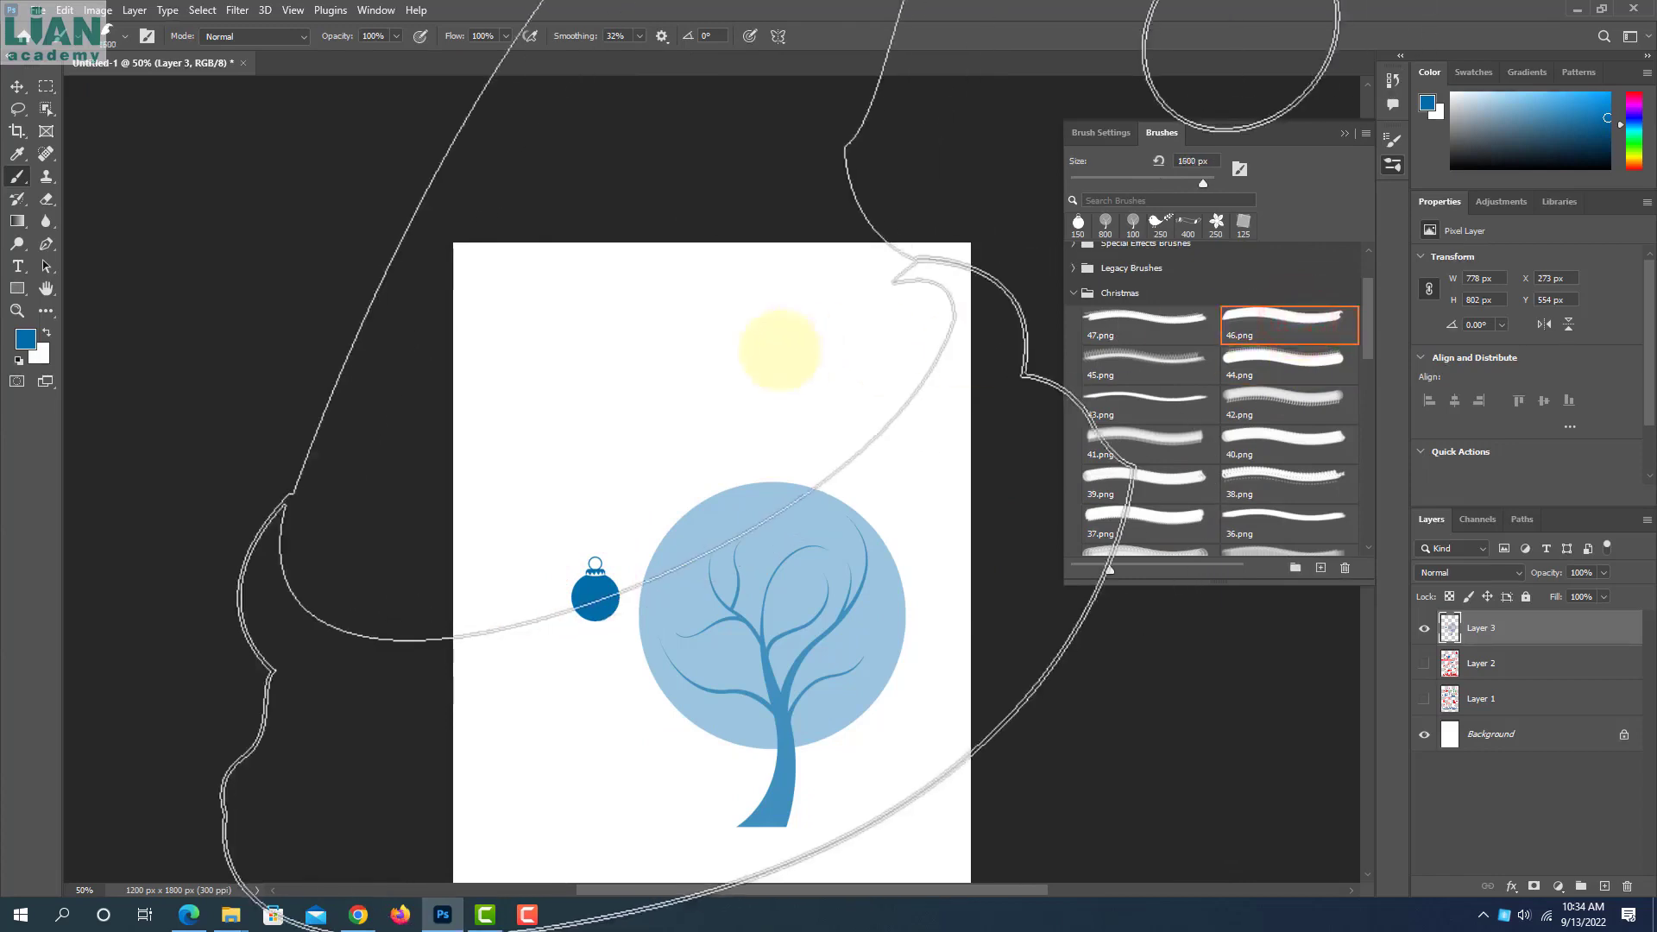
{"action": "key", "text": "bracketleft"}
{"action": "key", "text": "bracketleft"}
{"action": "key", "text": "bracketleft"}
{"action": "key", "text": "bracketleft"}
{"action": "key", "text": "bracketleft"}
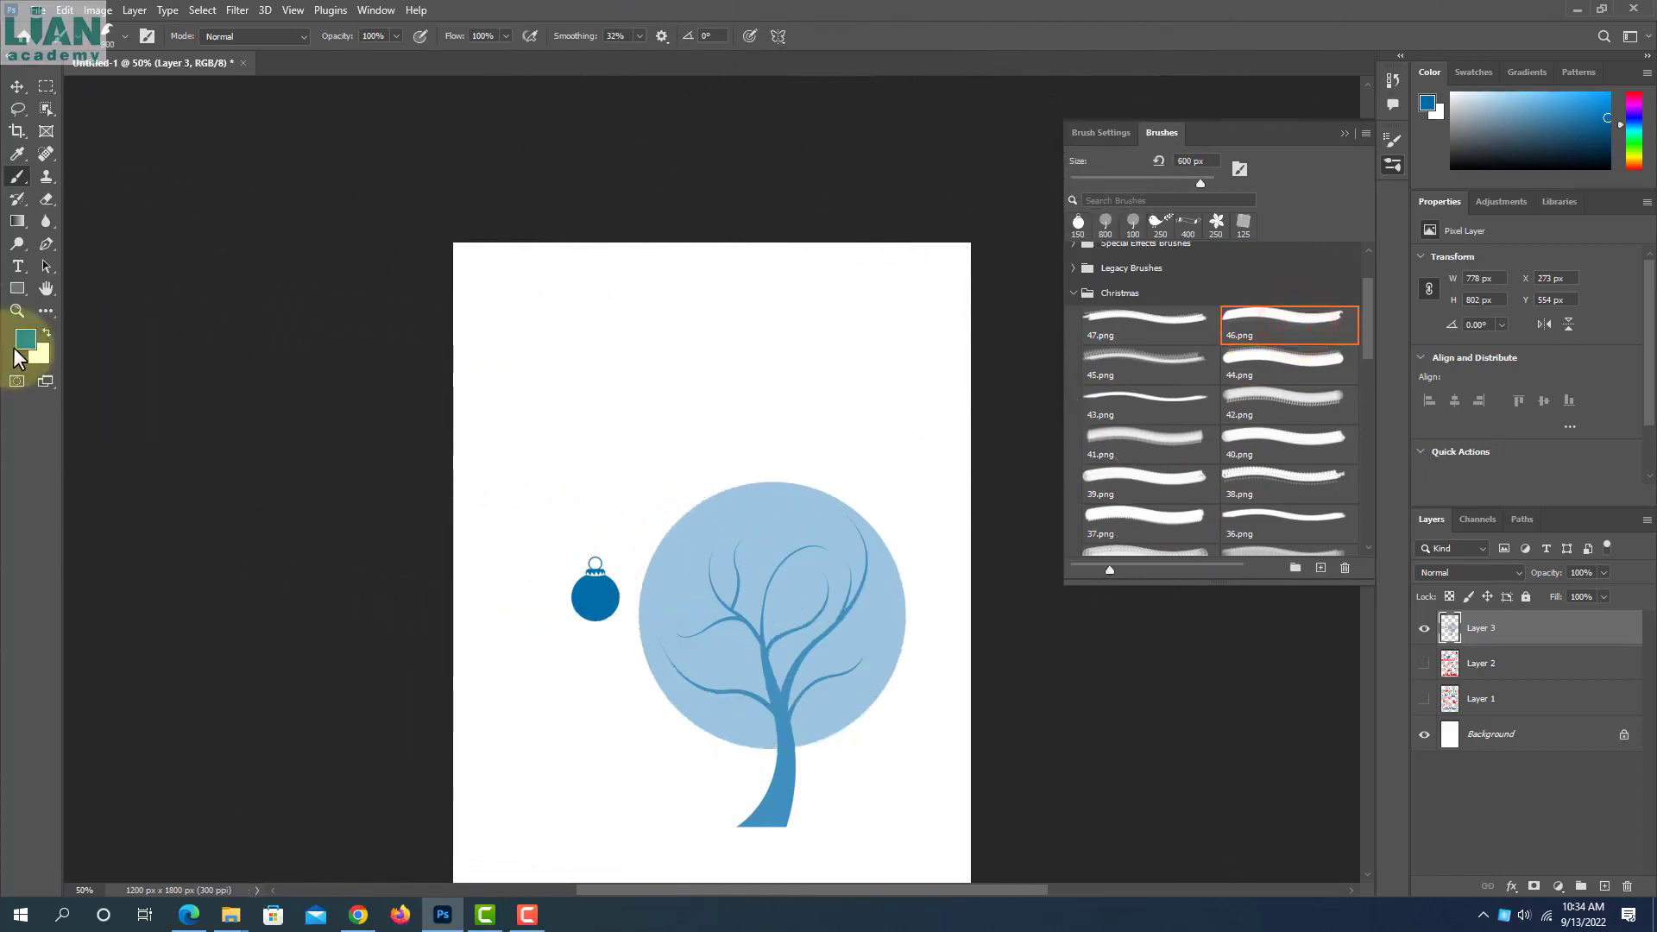
Change the foreground color from blue to a bright red hue for the Santa hat
{"action": "left_click", "coordinate": [24, 342]}
{"action": "left_click", "coordinate": [844, 248]}
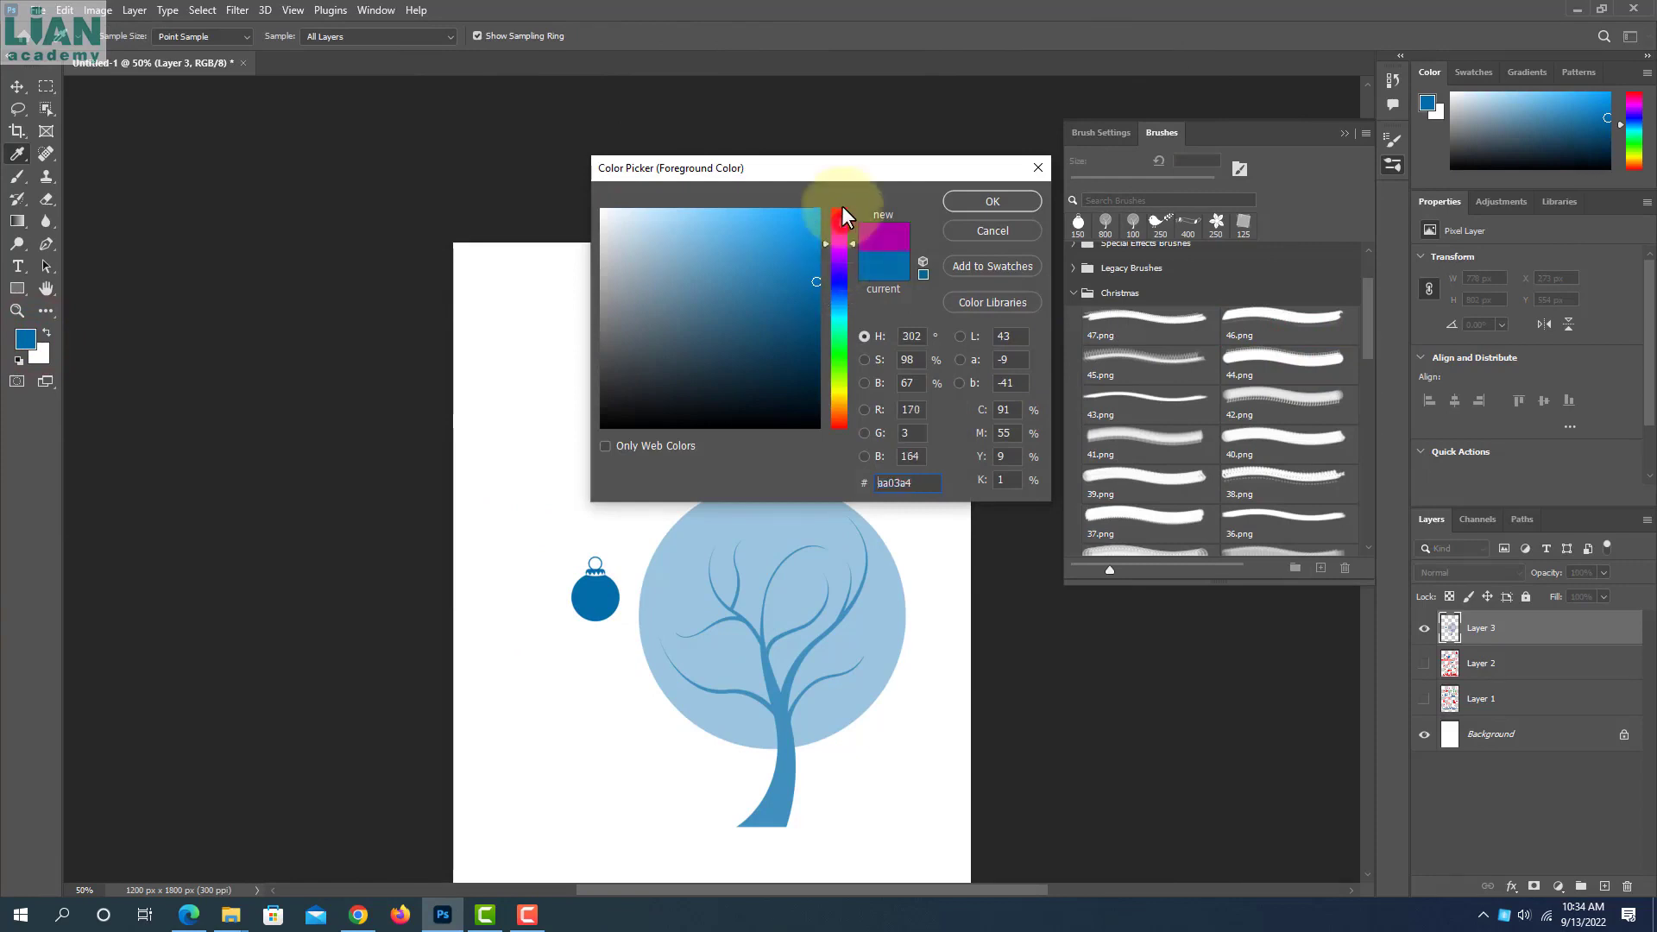
{"action": "left_click", "coordinate": [841, 209]}
{"action": "left_click", "coordinate": [959, 204]}
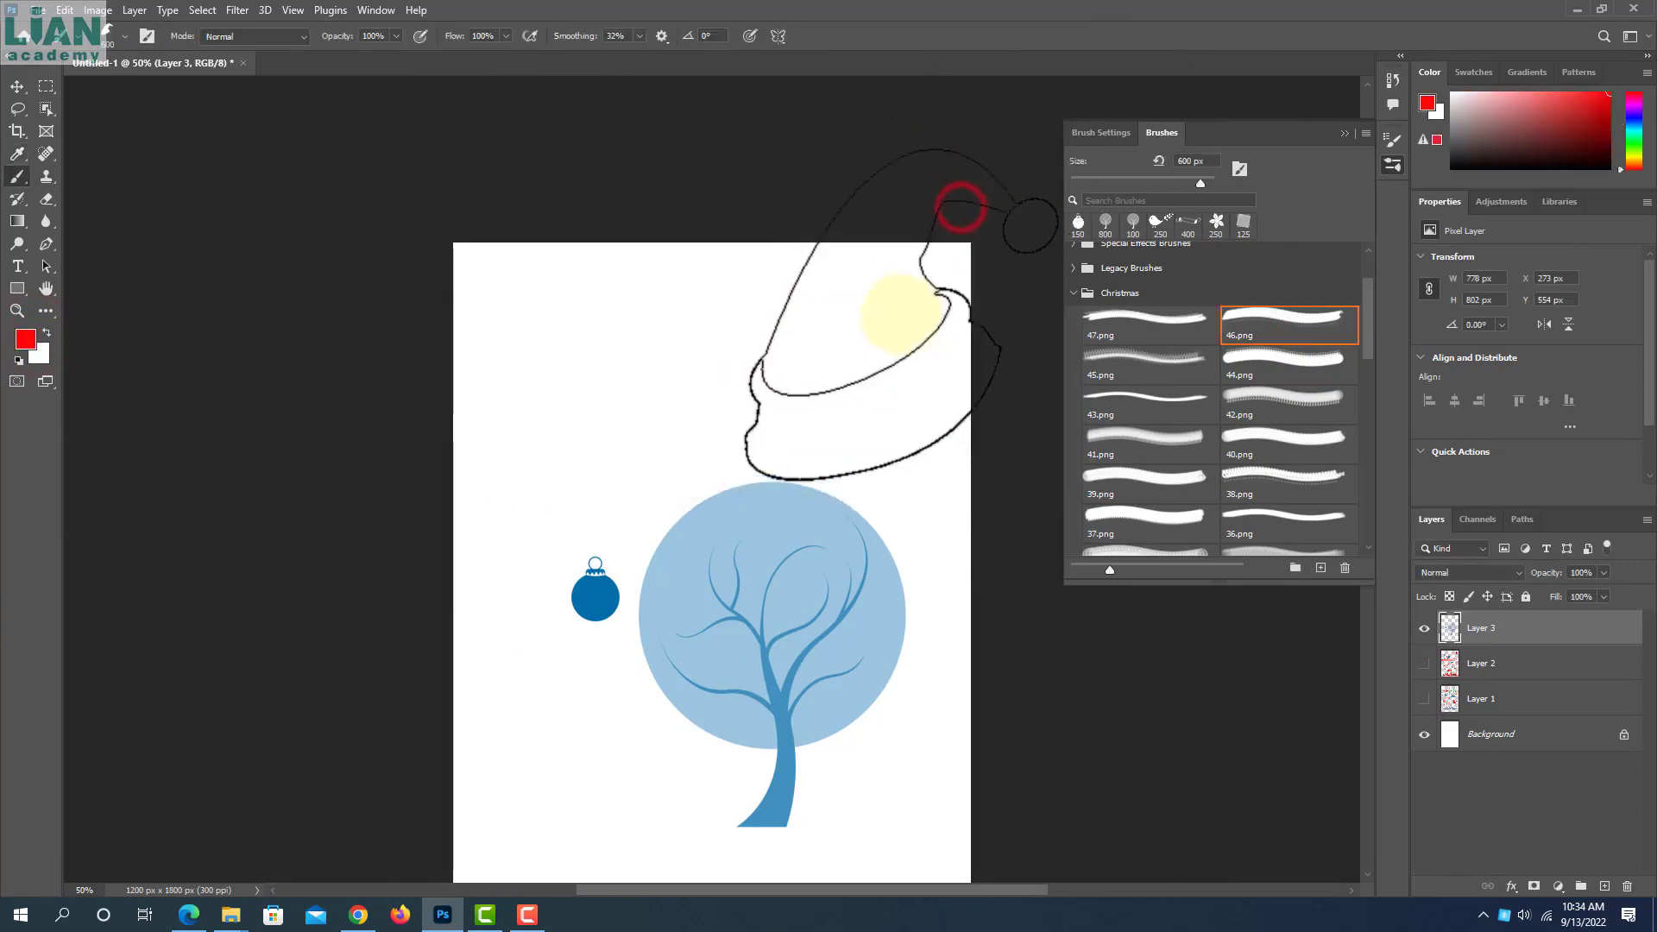
Reduce the Santa hat brush to 400 px and stamp one hat above the tree on Layer 3
{"action": "key", "text": "bracketleft"}
{"action": "key", "text": "bracketleft"}
{"action": "left_click", "coordinate": [806, 381]}
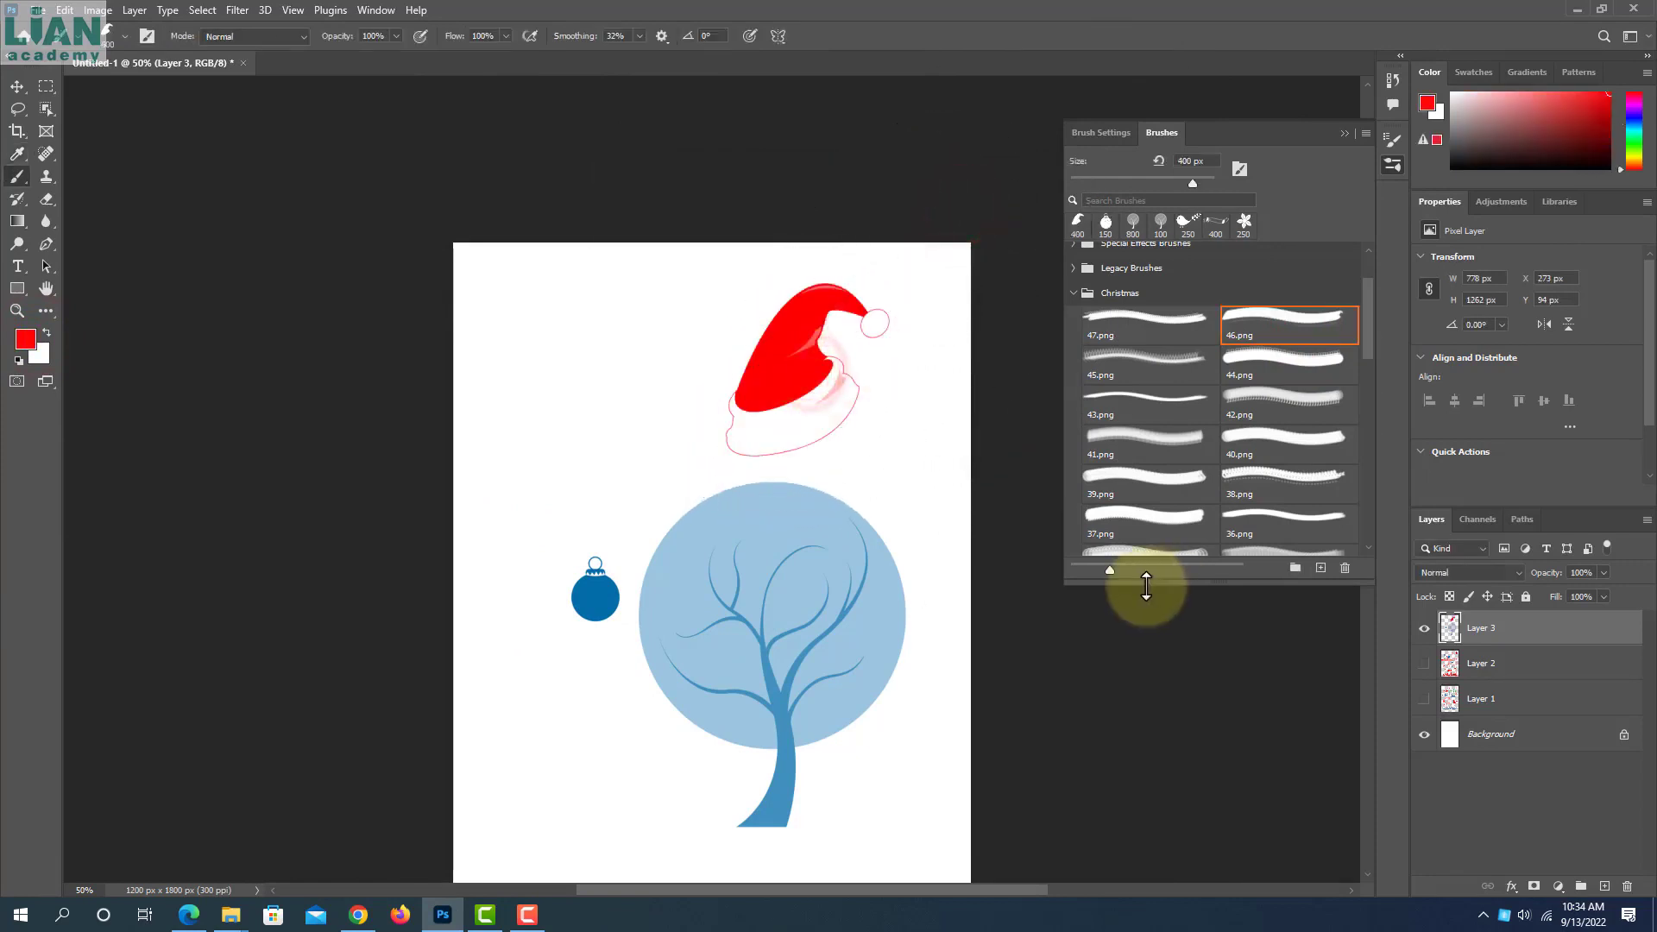
Collapse the Christmas brush group, delete the whole group, and switch to the Move tool
{"action": "left_click", "coordinate": [1073, 293]}
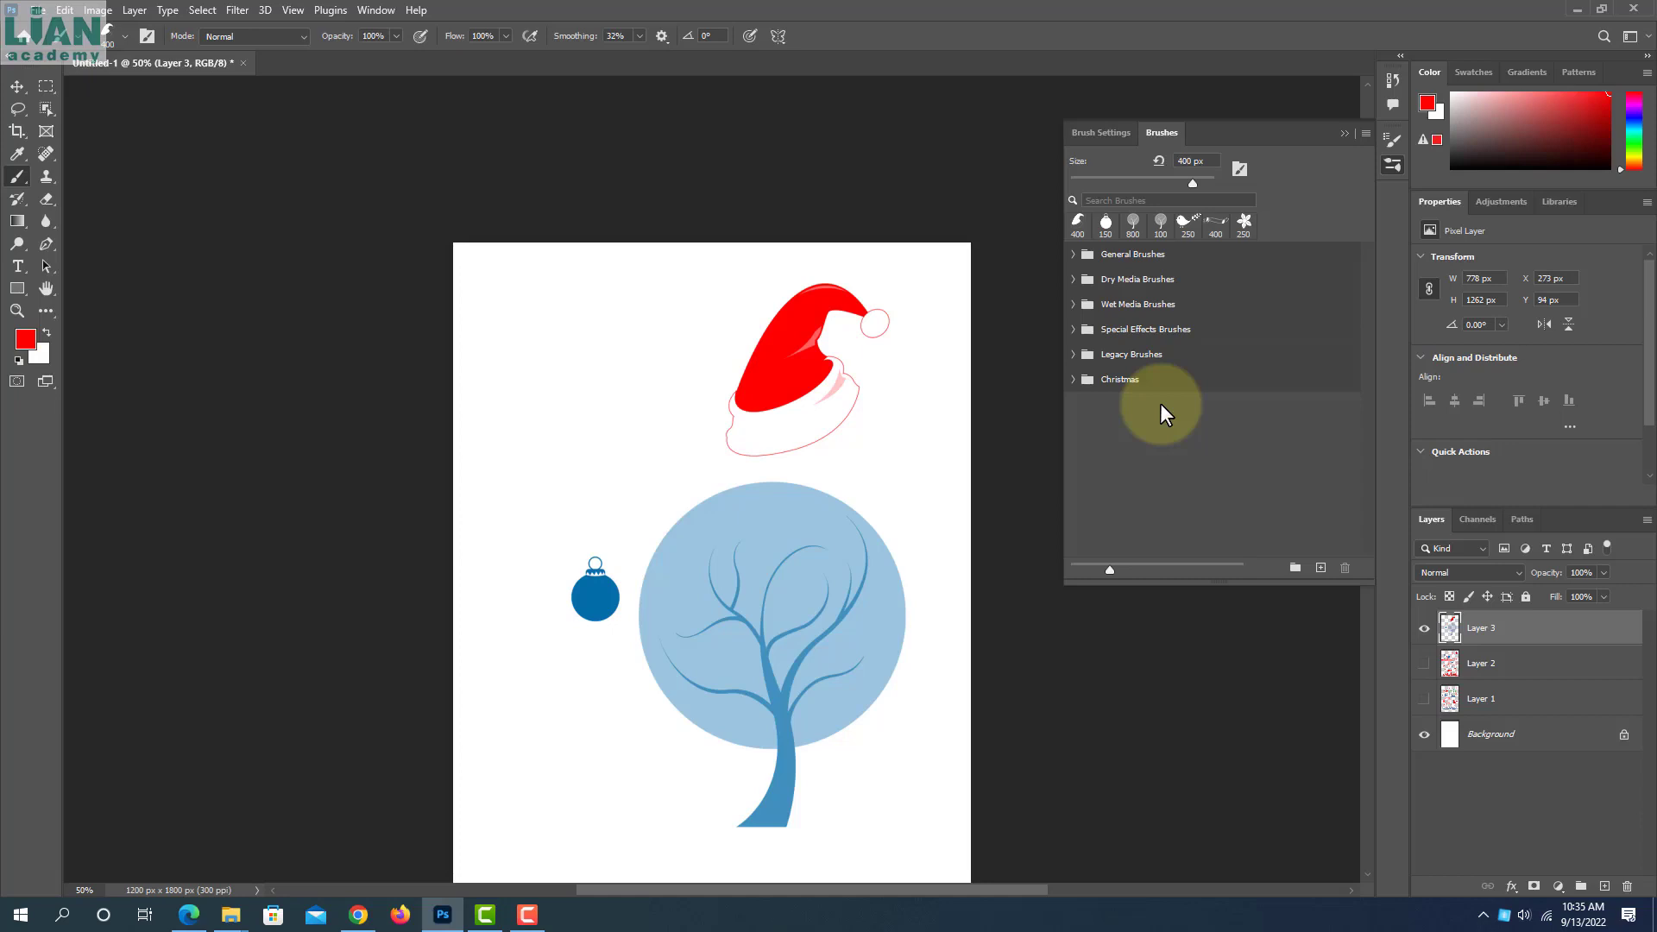
{"action": "left_click", "coordinate": [1118, 383]}
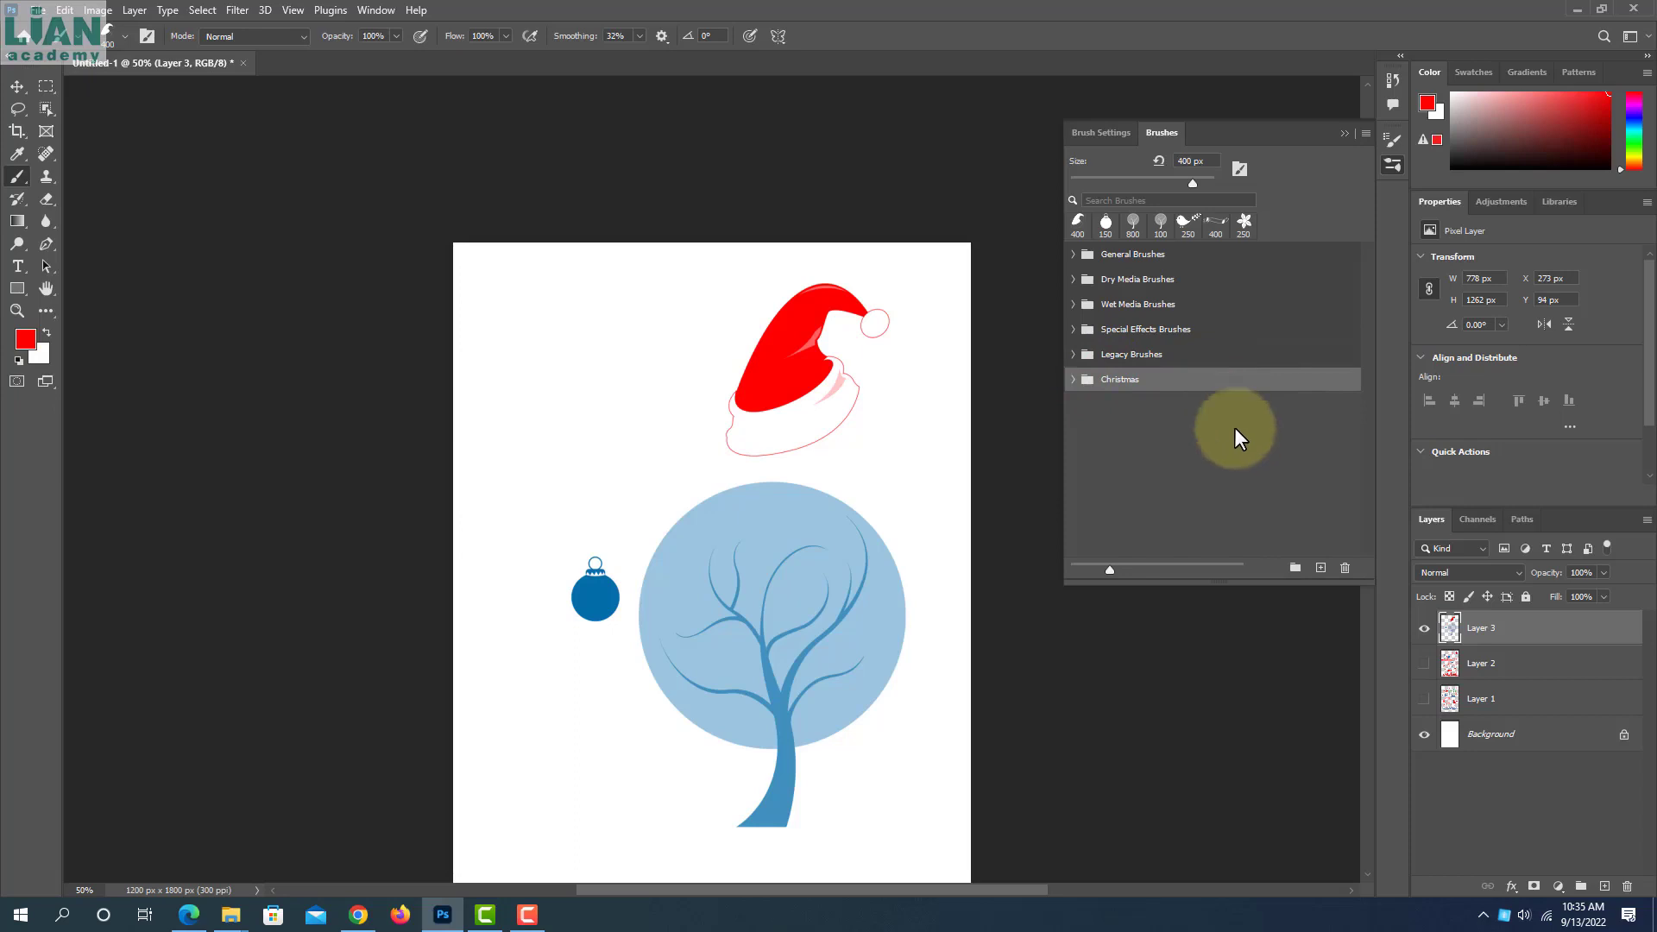
{"action": "left_click", "coordinate": [1120, 383]}
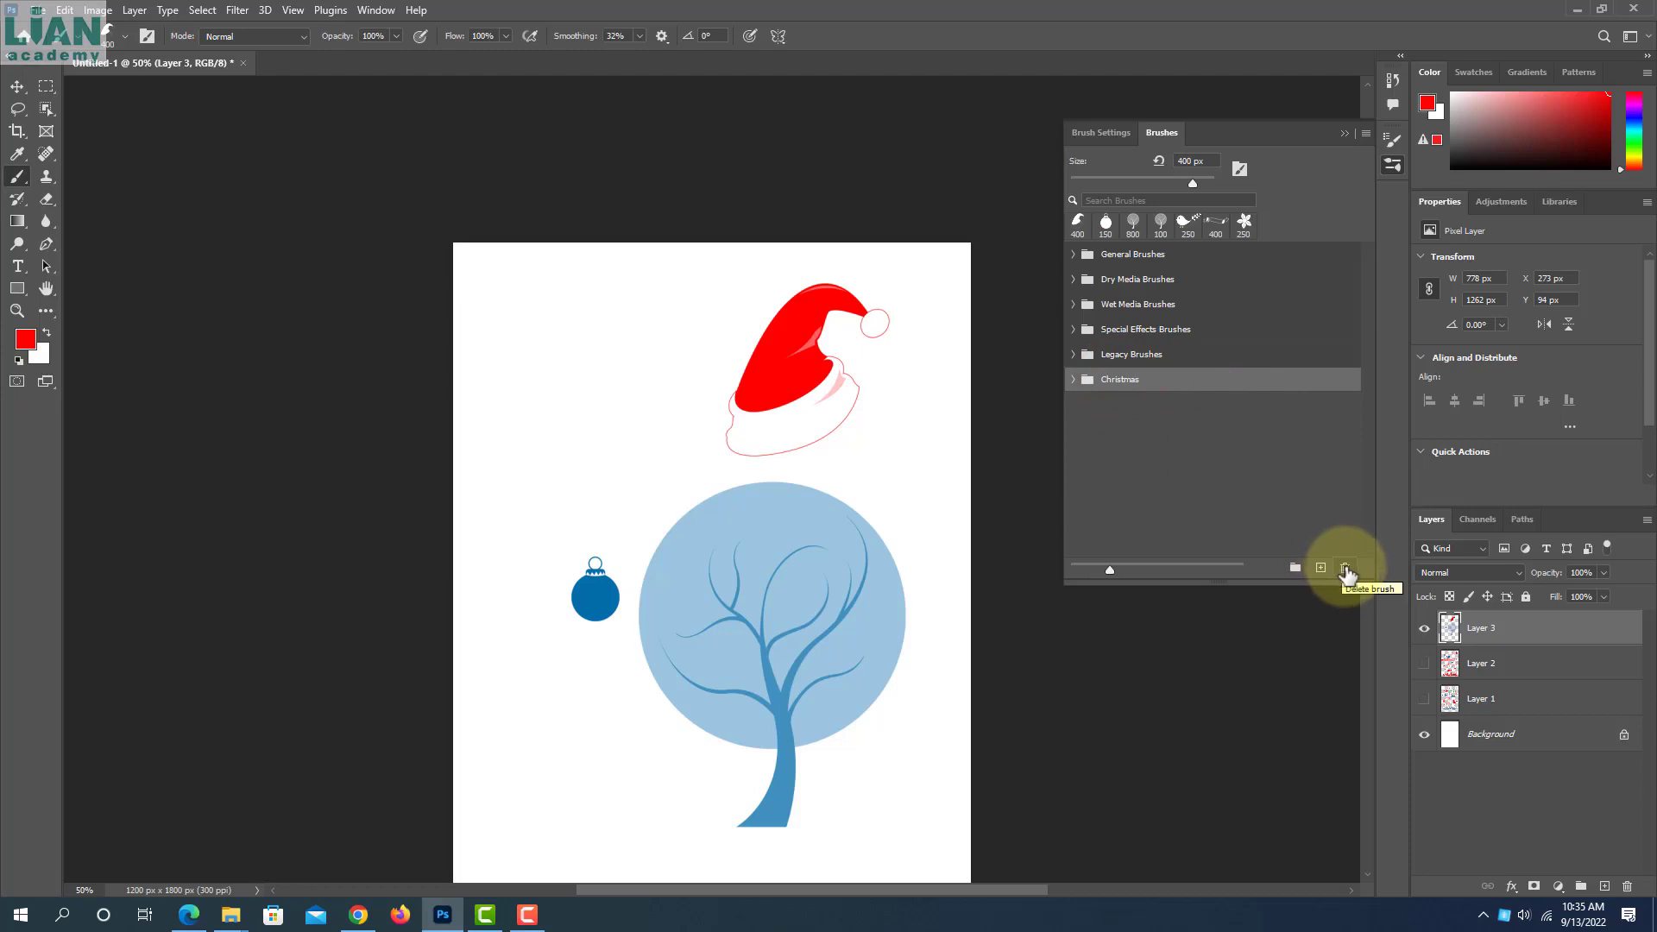
{"action": "left_click_drag", "start_coordinate": [1121, 380], "coordinate": [1343, 562]}
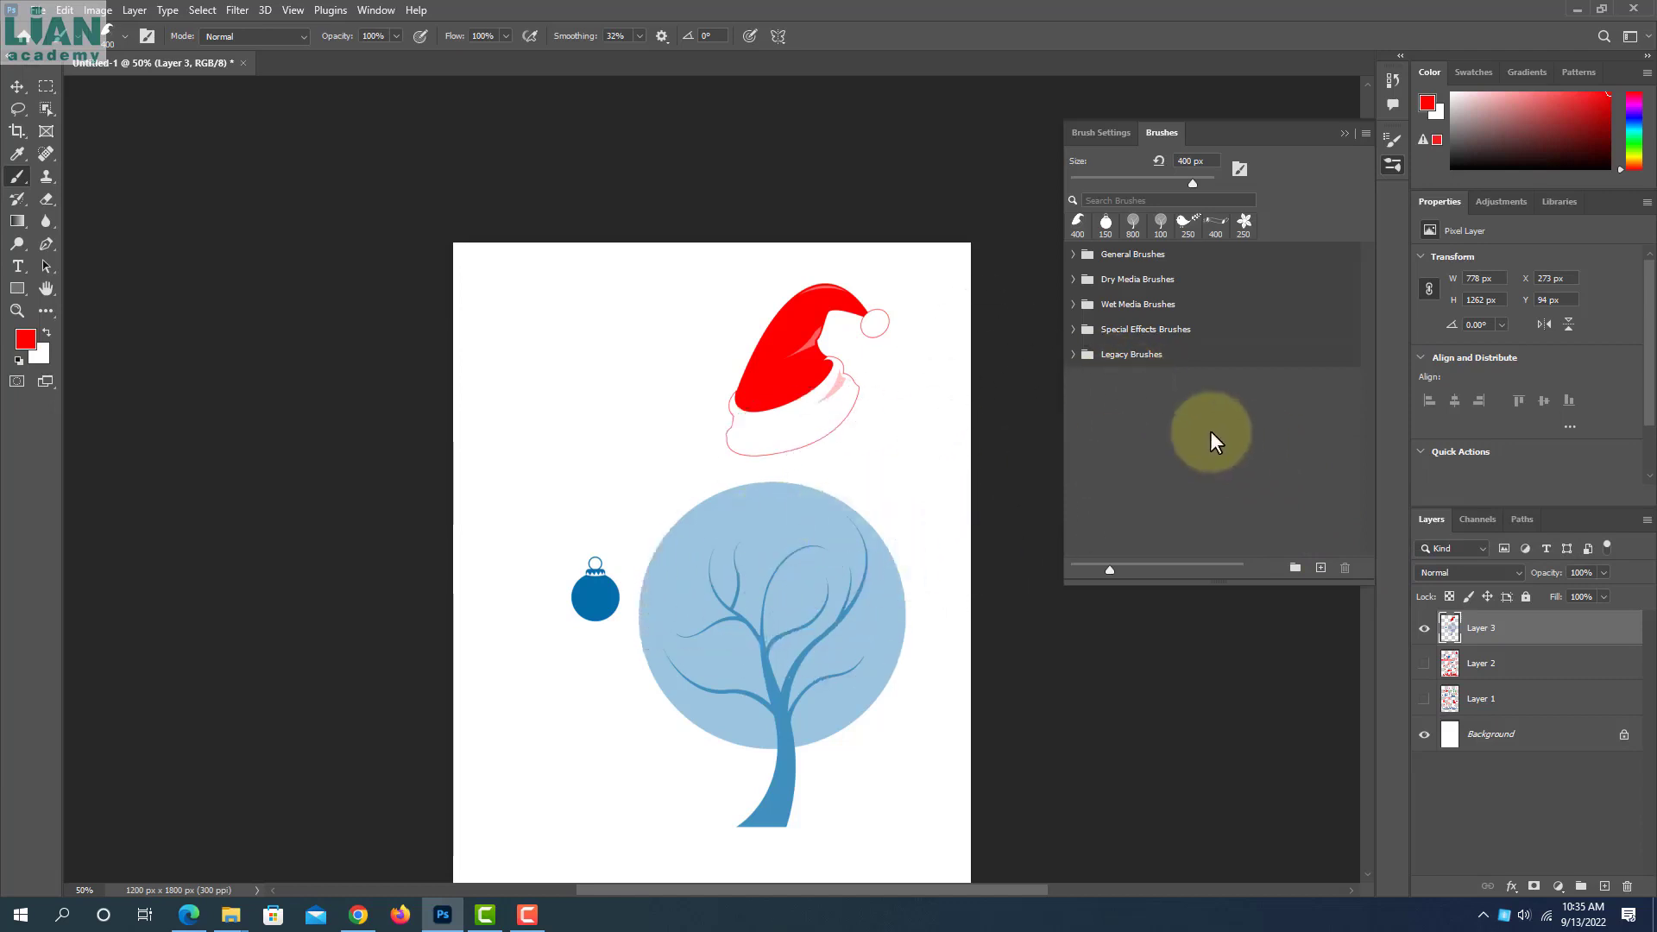
{"action": "key", "text": "v"}
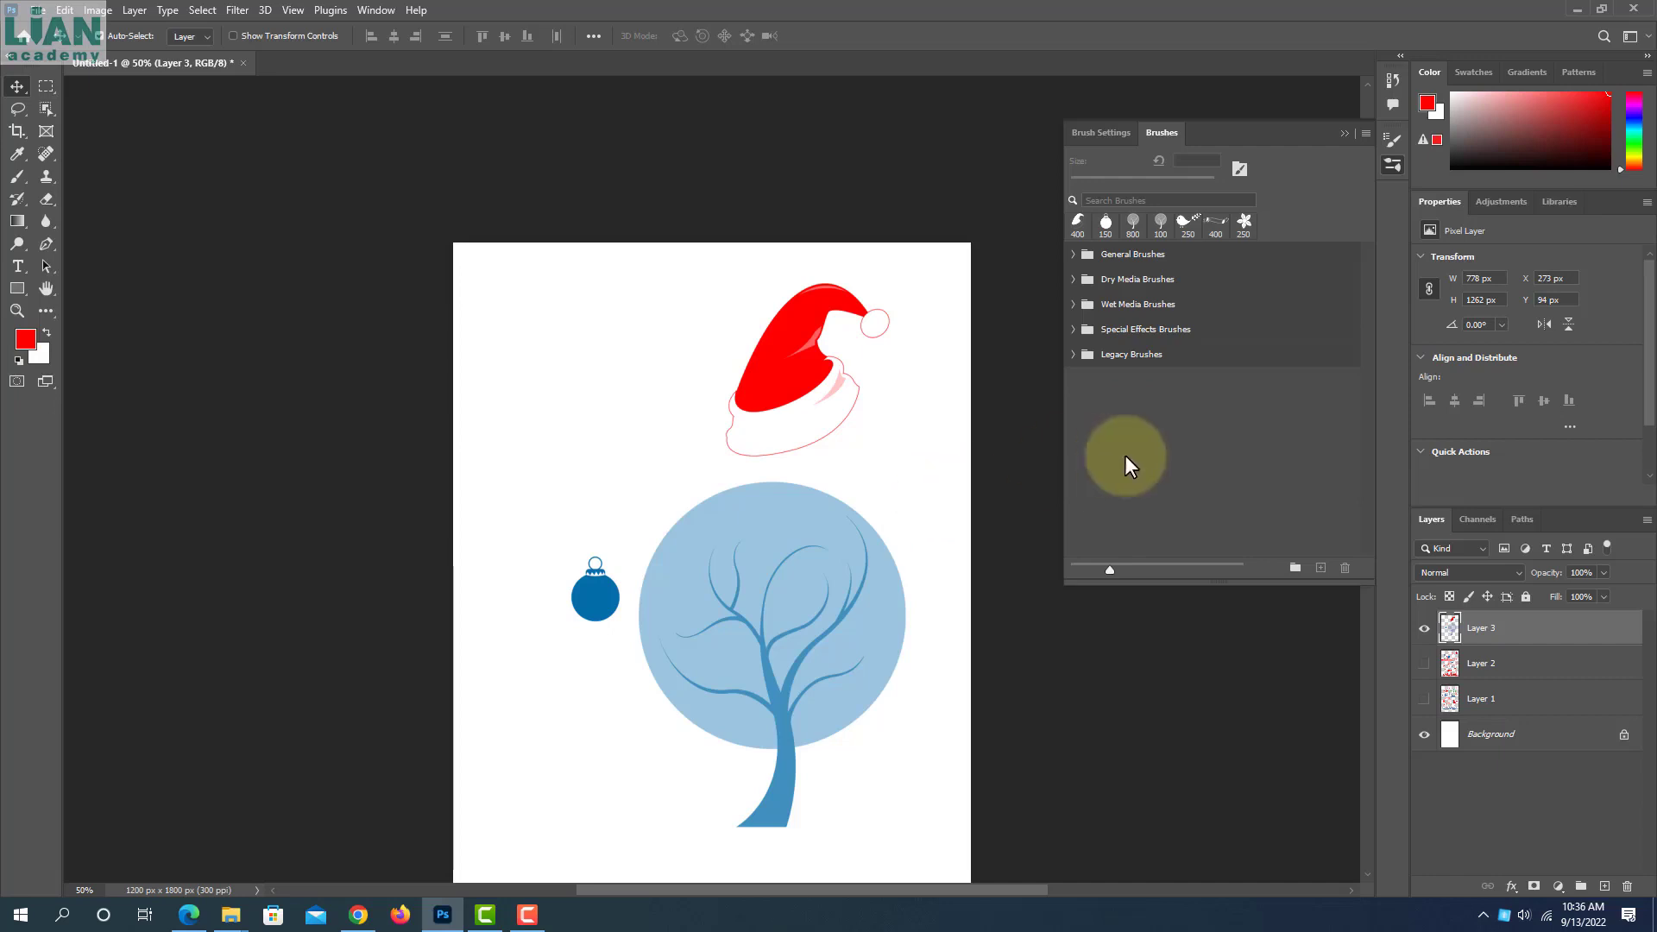
Switch to the desktop and open the Part-1 folder inside 1000-Brushes in a maximized File Explorer window
{"action": "left_click", "coordinate": [1569, 9]}
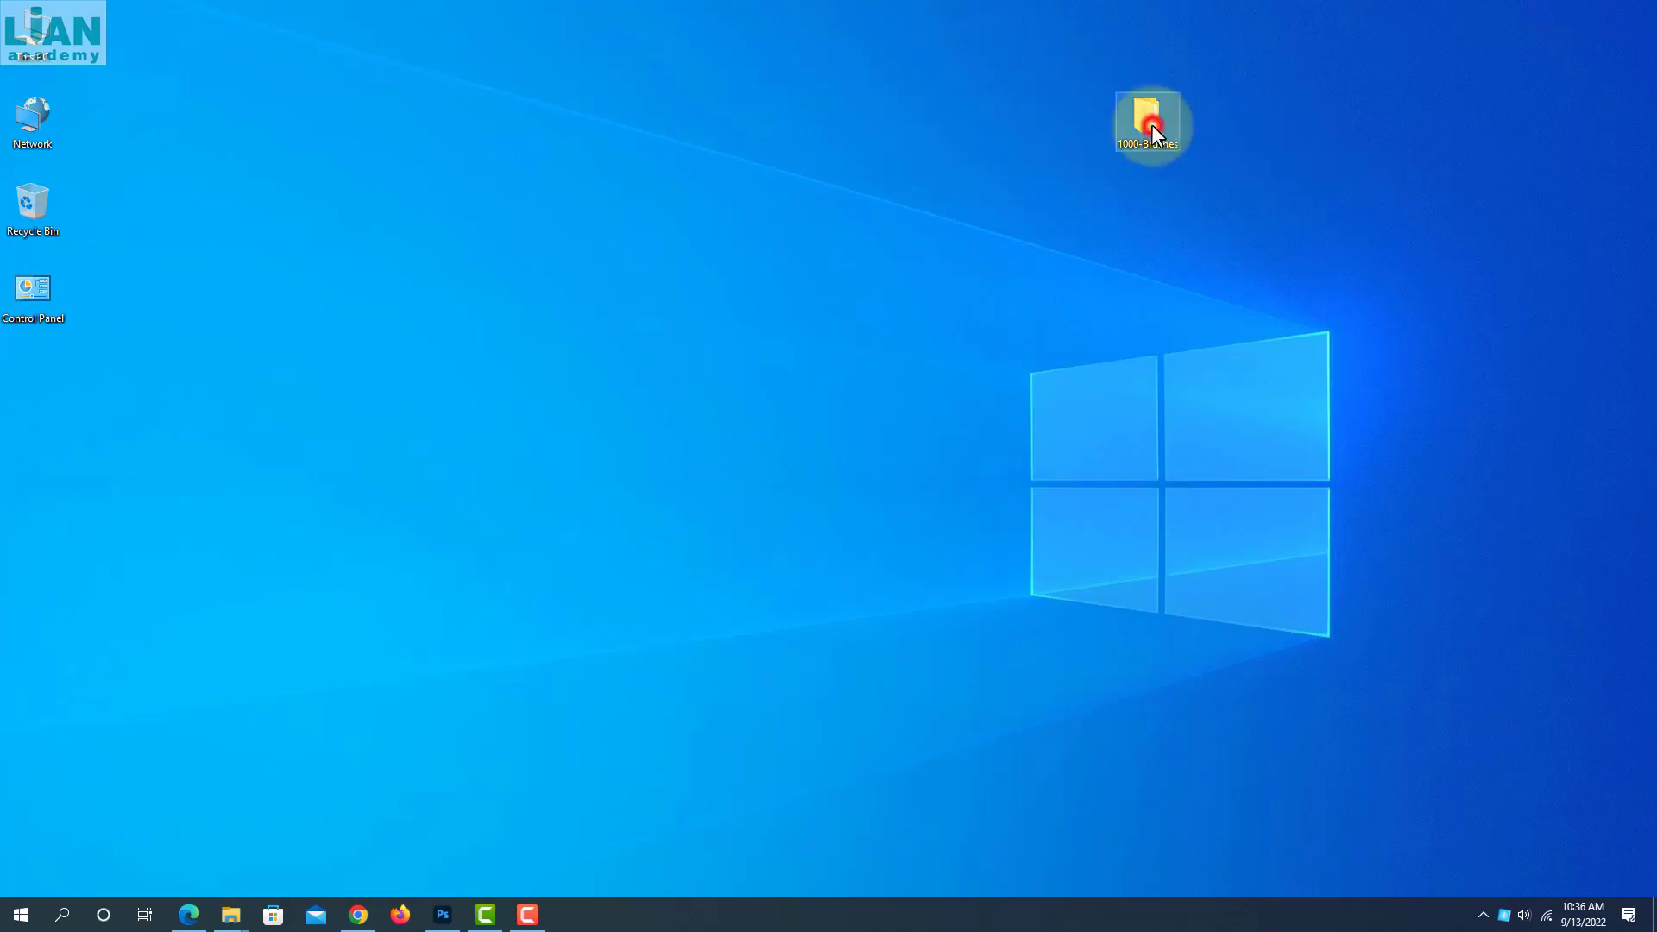
{"action": "double_click", "coordinate": [1152, 124]}
{"action": "double_click", "coordinate": [348, 9]}
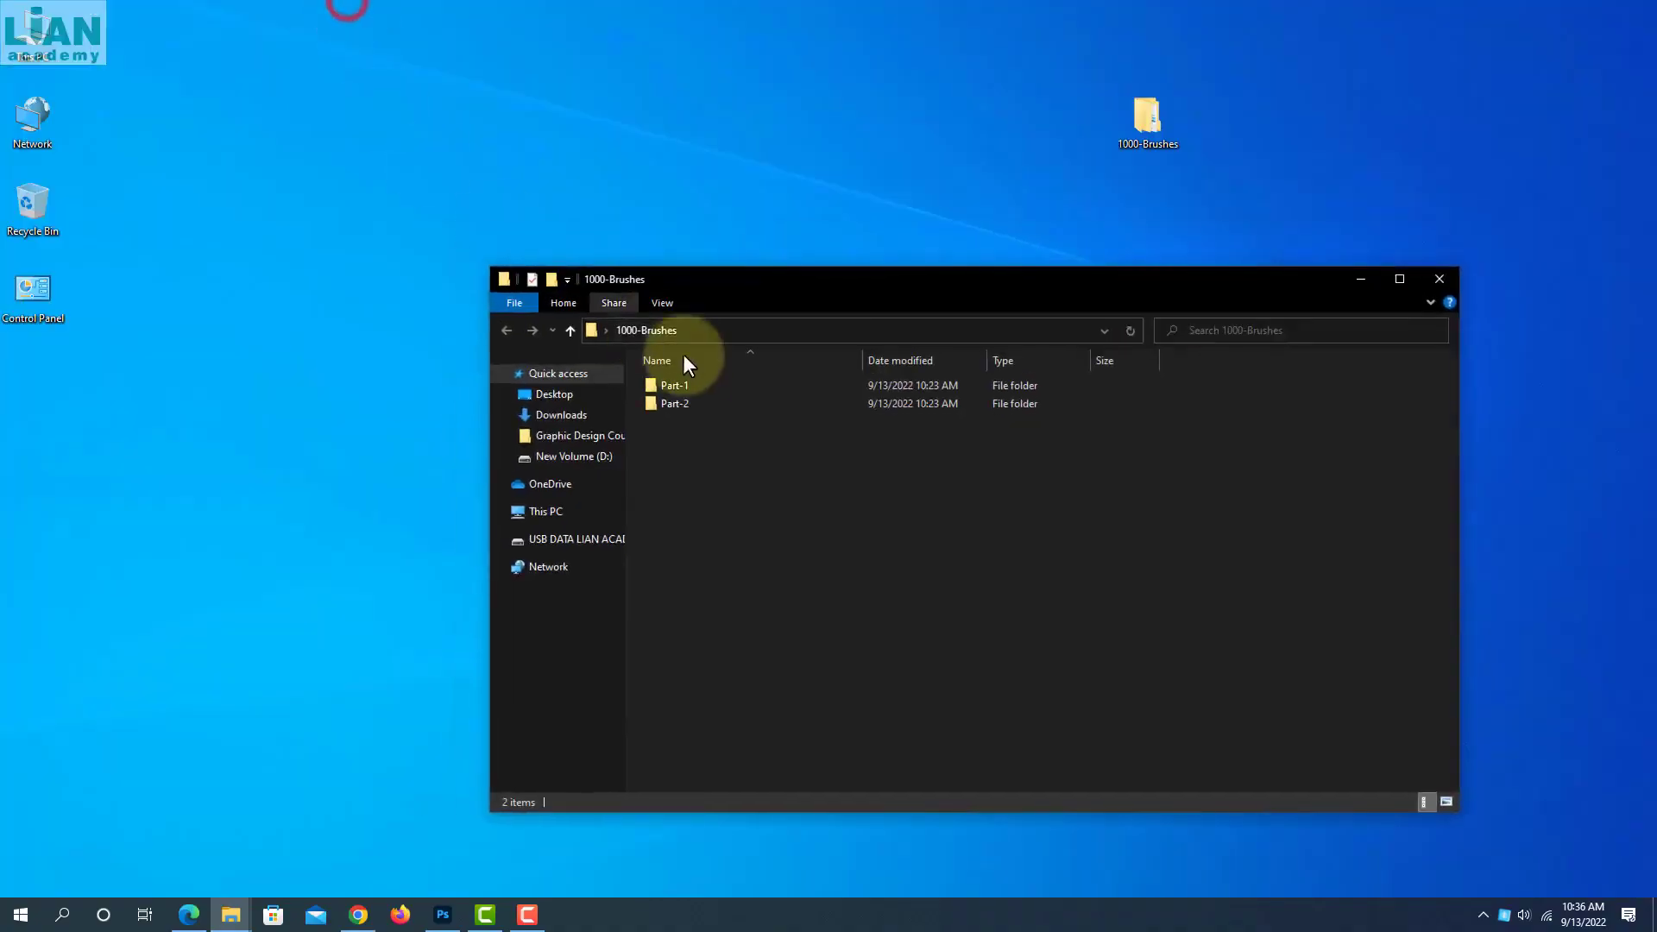
{"action": "double_click", "coordinate": [694, 382]}
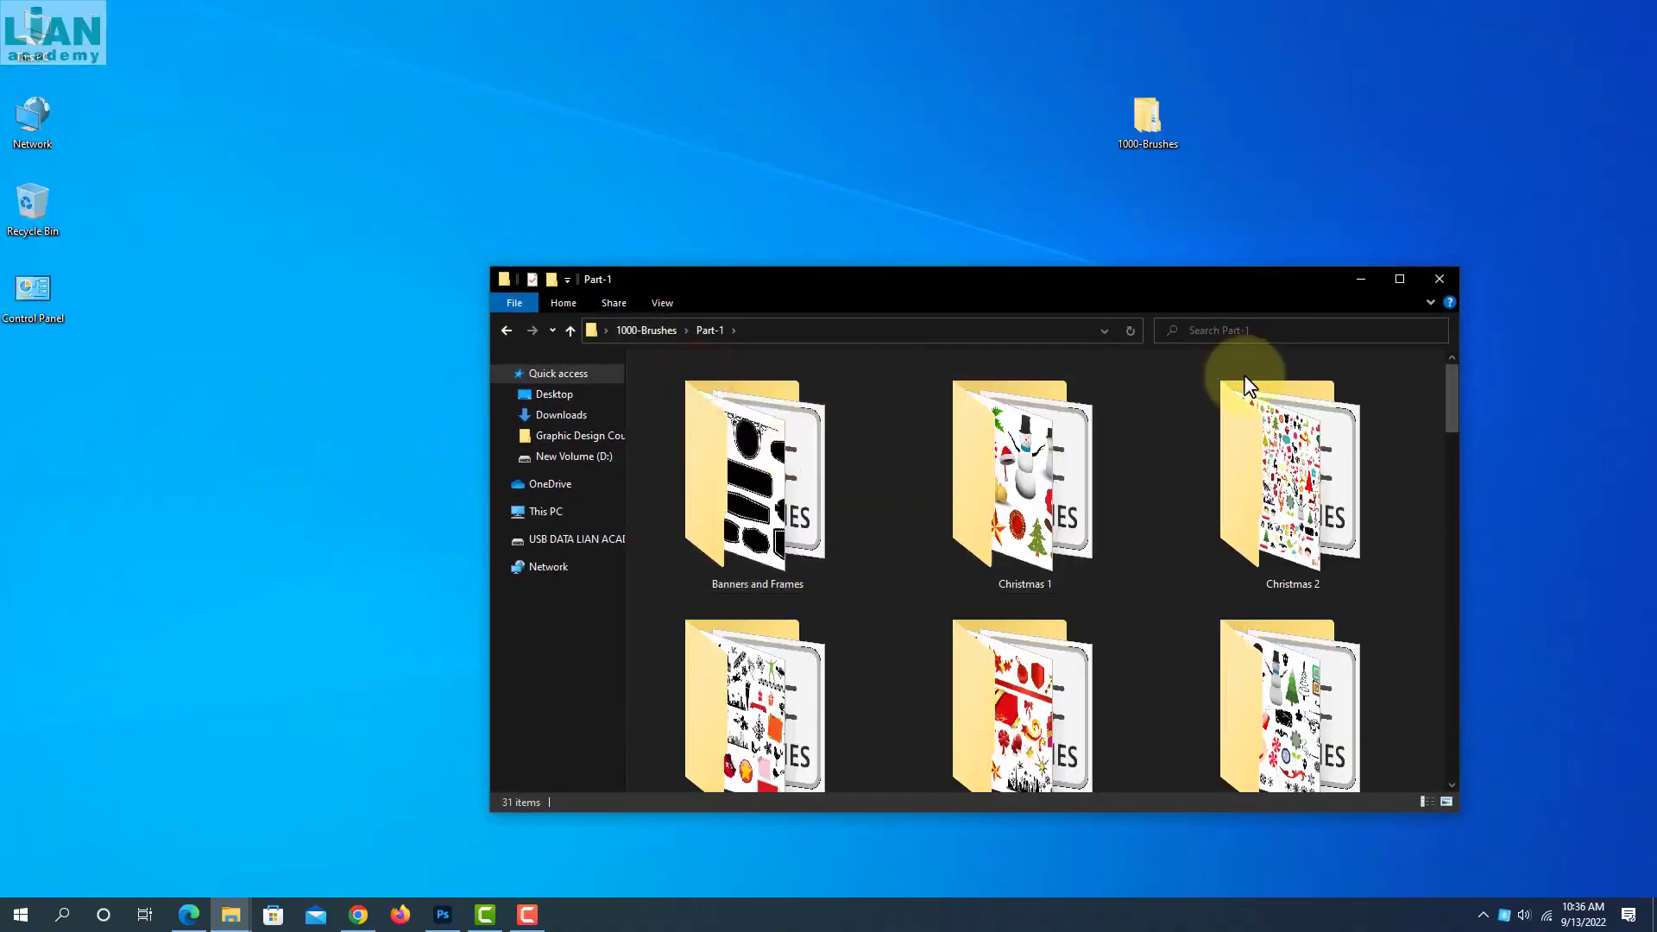
{"action": "left_click", "coordinate": [1396, 272]}
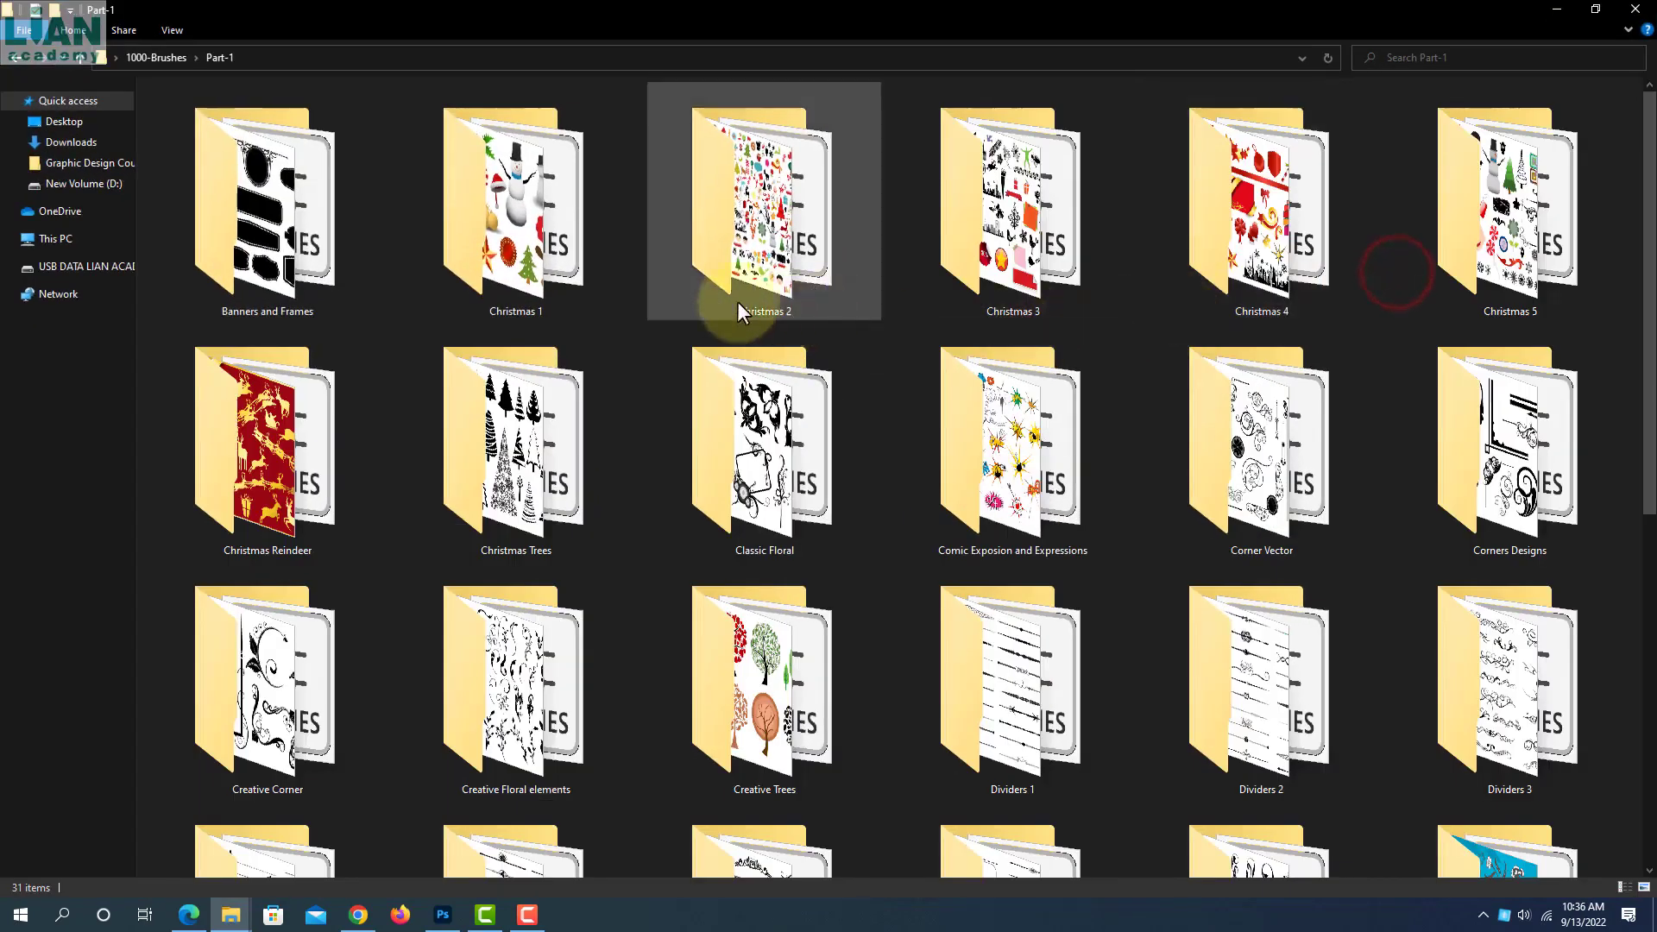
View the PNG images in the Banners and Frames folder's Png subfolder and return to Part-1
{"action": "double_click", "coordinate": [287, 257]}
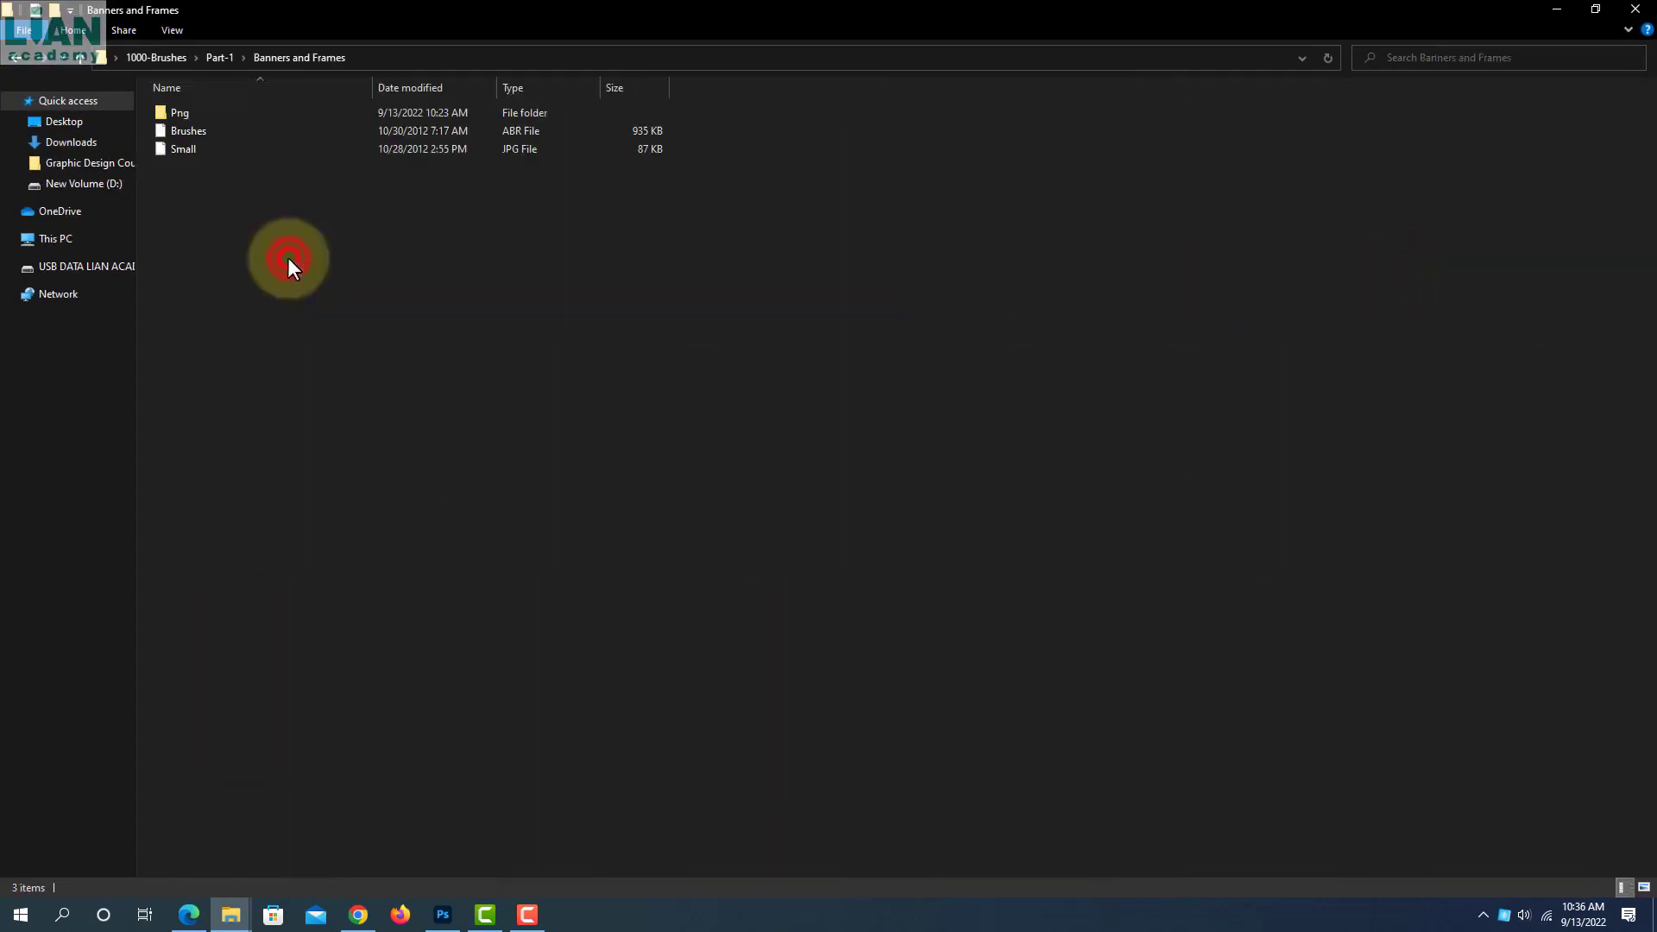
{"action": "double_click", "coordinate": [183, 112]}
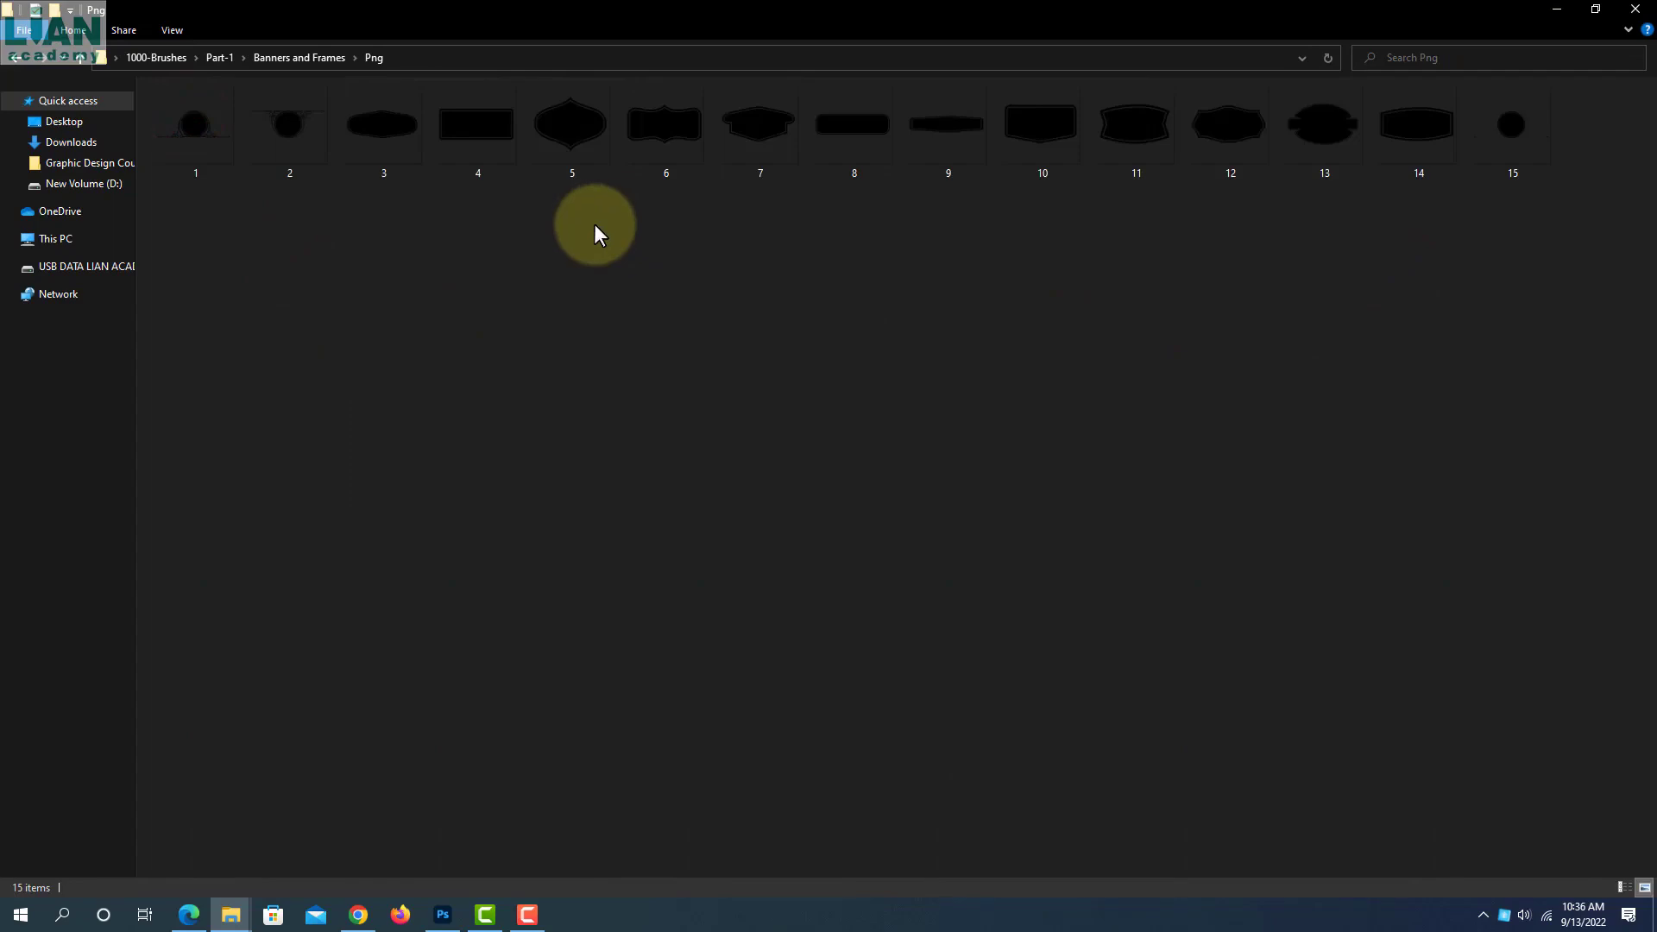
{"action": "key", "text": "alt+Left"}
{"action": "key", "text": "alt+Left"}
Look through the brush set folders in Part-1, from the Christmas sets down to the last folders
{"action": "left_click", "coordinate": [566, 249]}
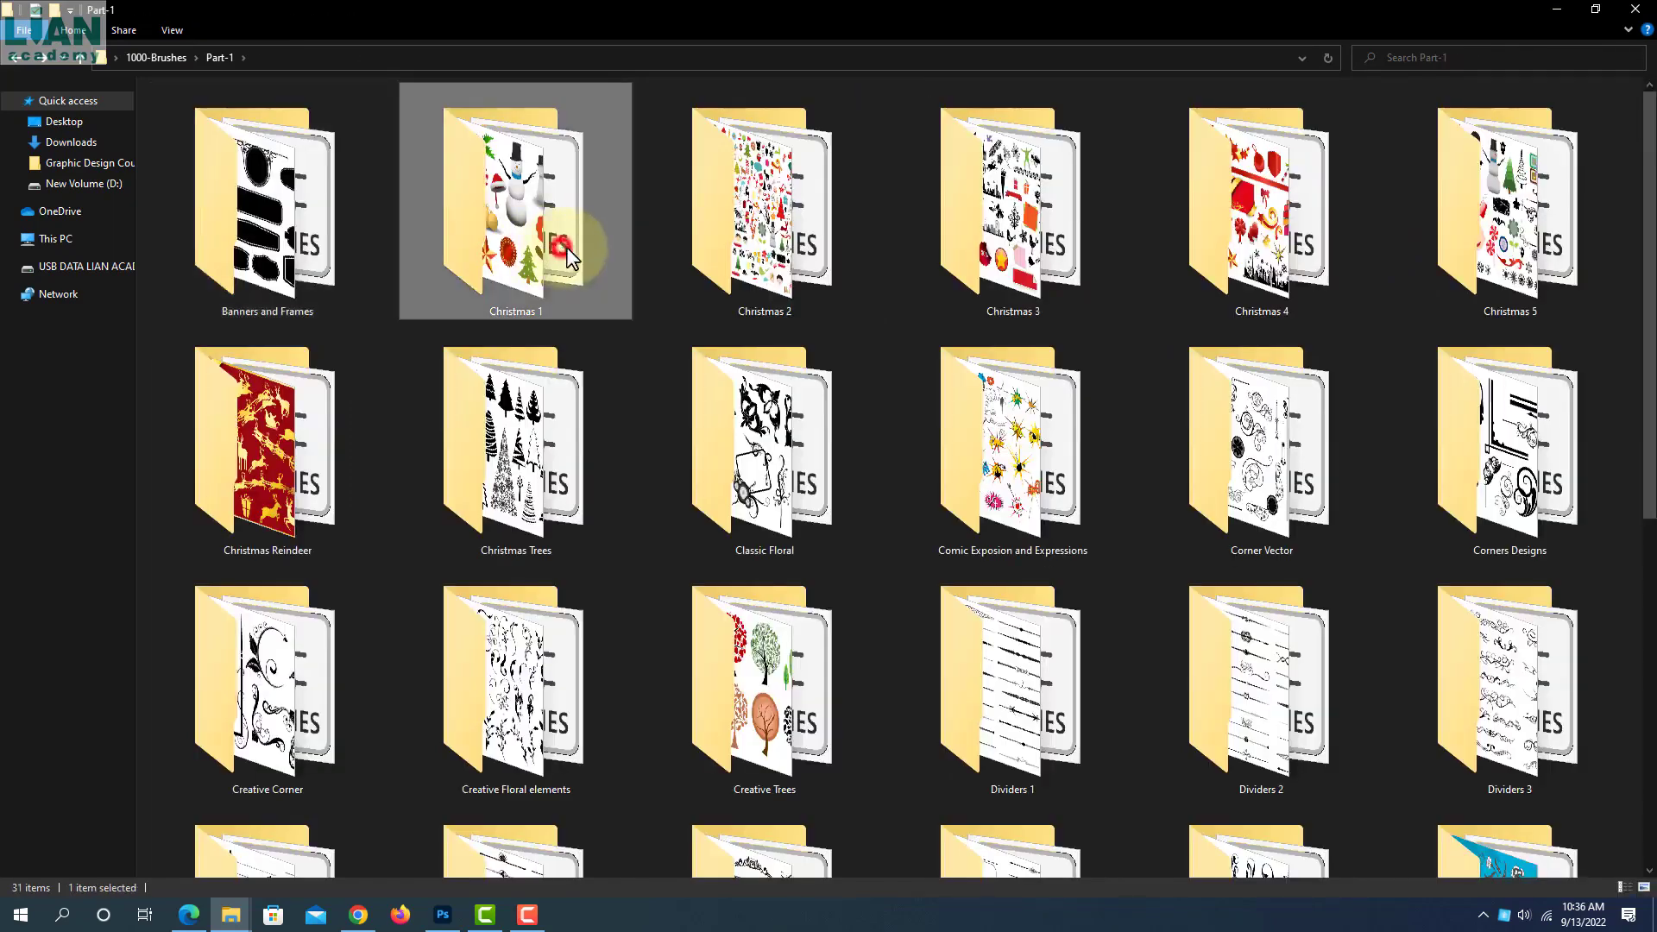
{"action": "left_click", "coordinate": [784, 252]}
{"action": "left_click", "coordinate": [952, 259]}
{"action": "left_click", "coordinate": [1310, 251]}
{"action": "left_click", "coordinate": [1471, 250]}
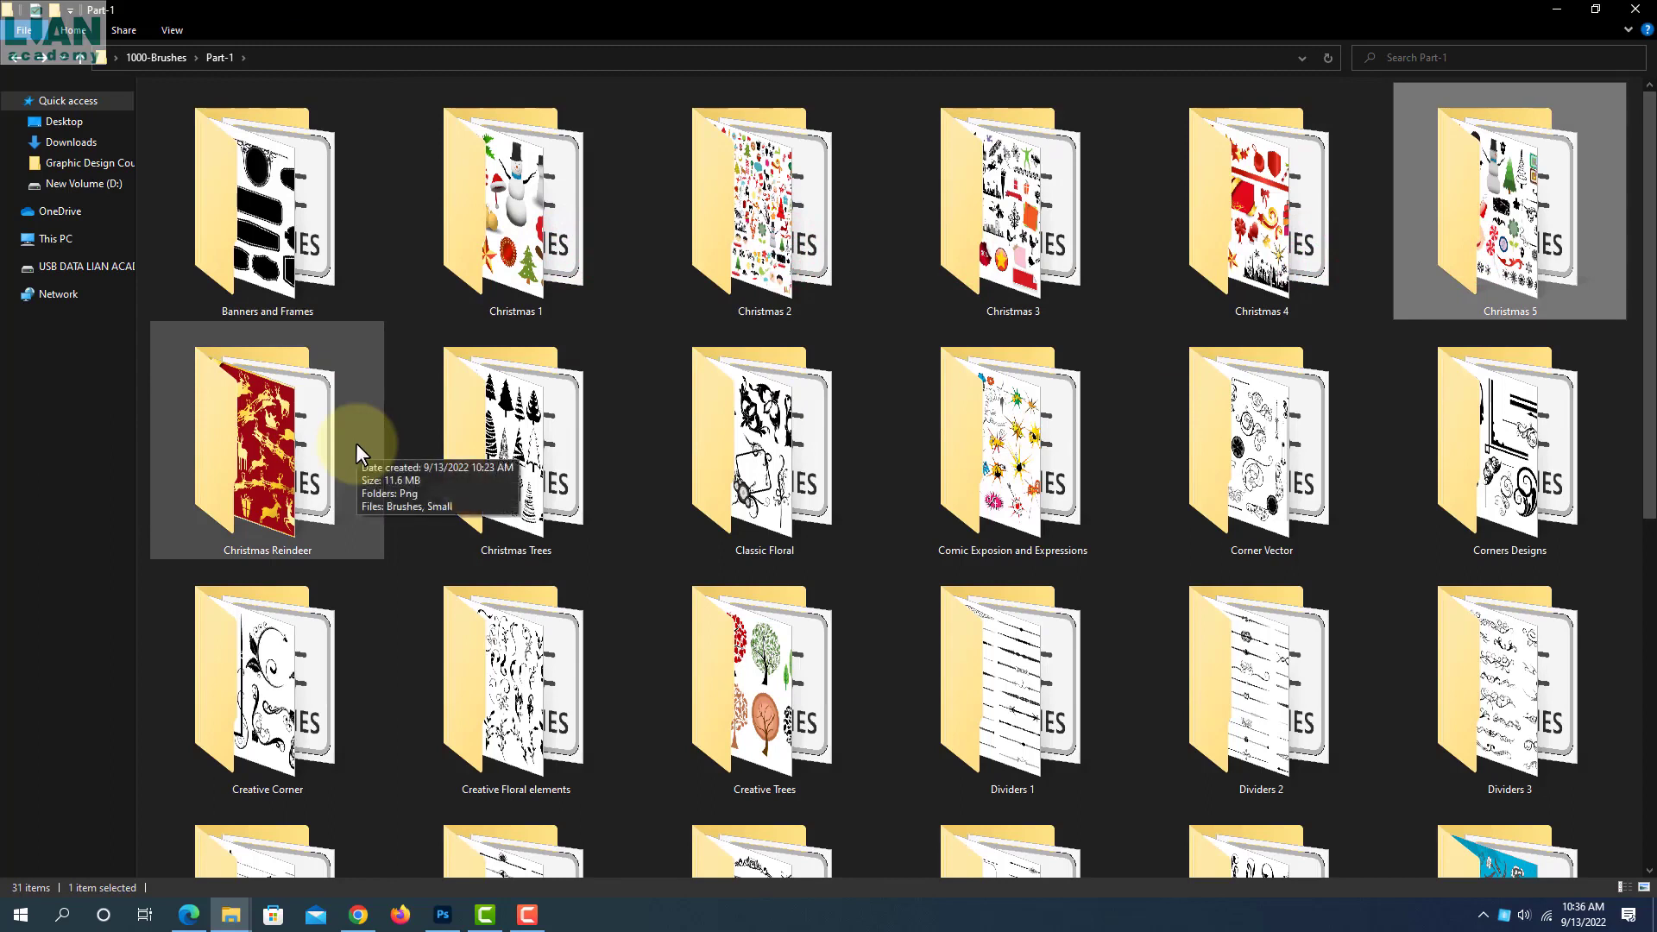
{"action": "left_click", "coordinate": [577, 447]}
{"action": "left_click", "coordinate": [785, 491]}
{"action": "left_click", "coordinate": [1034, 498]}
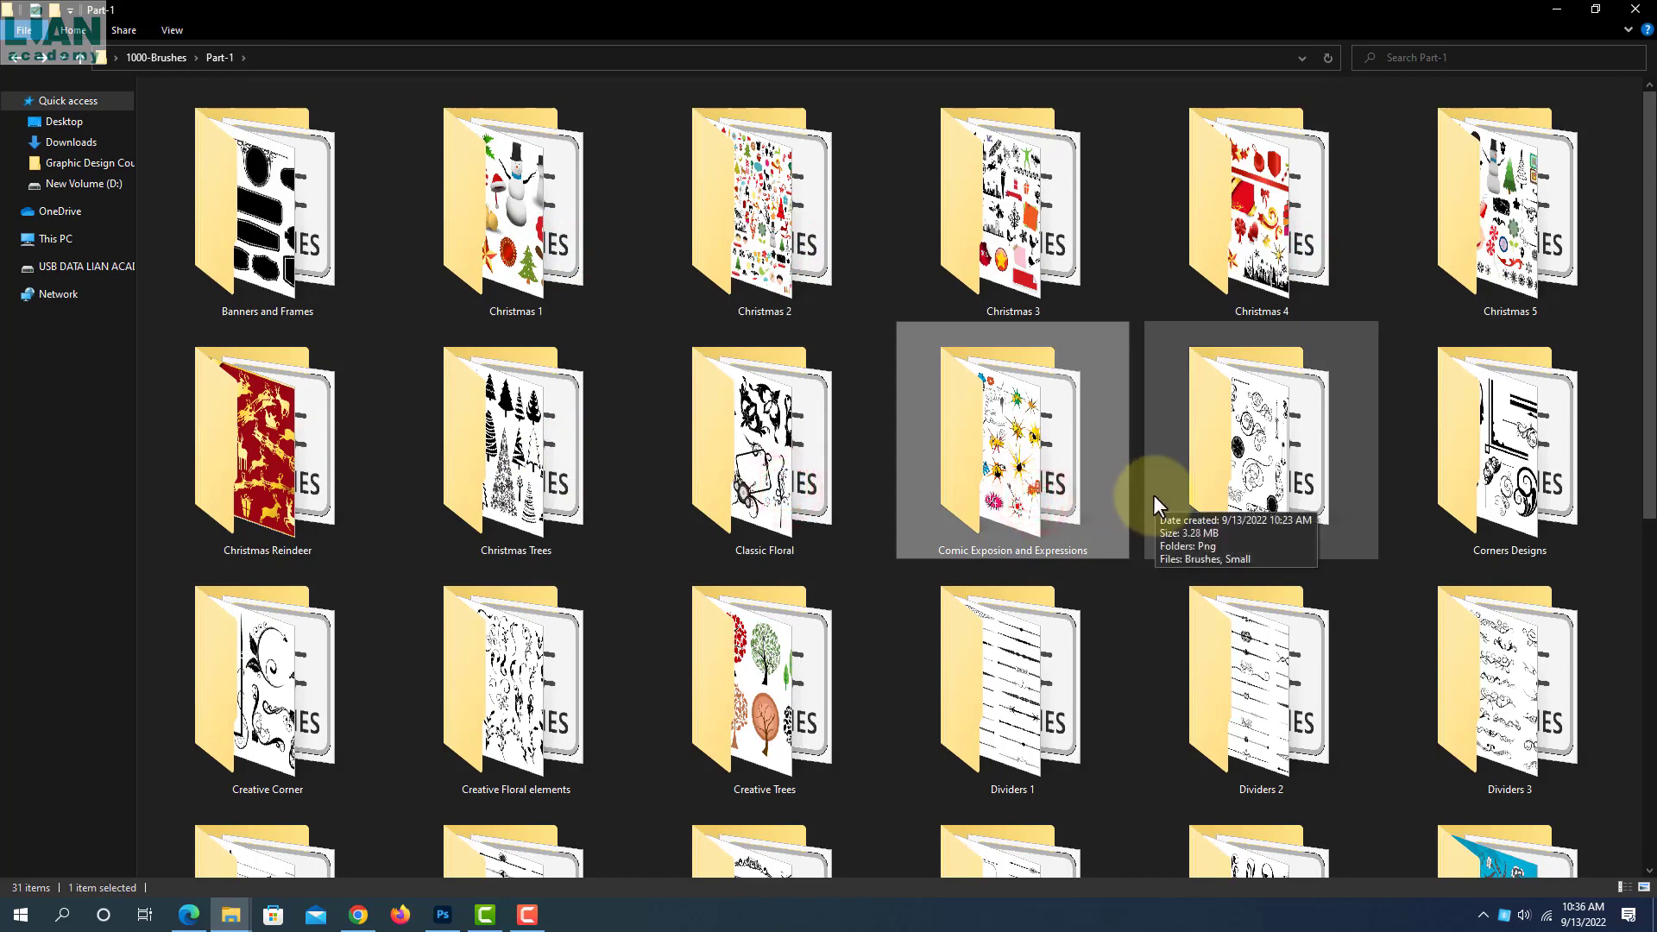
{"action": "scroll", "coordinate": [1153, 495], "scroll_direction": "down", "scroll_amount": 6}
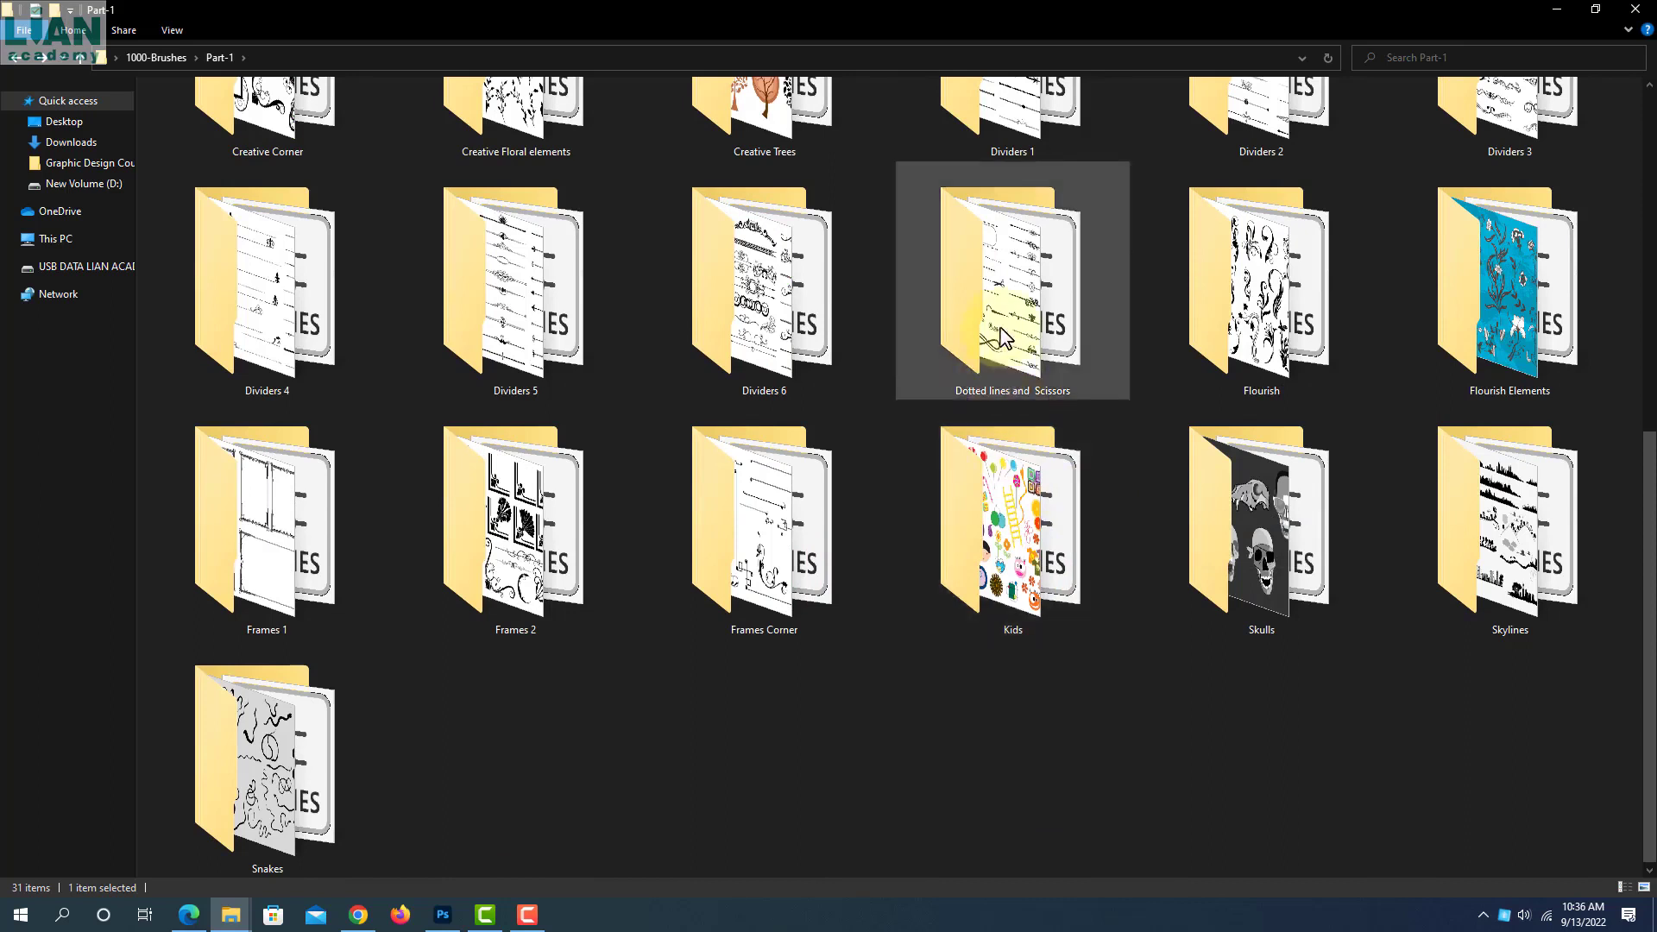
Examine the enlarged Small.jpg preview in the Dotted lines and Scissors folder, close it, and return to Part-1
{"action": "double_click", "coordinate": [1002, 337]}
{"action": "left_click", "coordinate": [182, 151]}
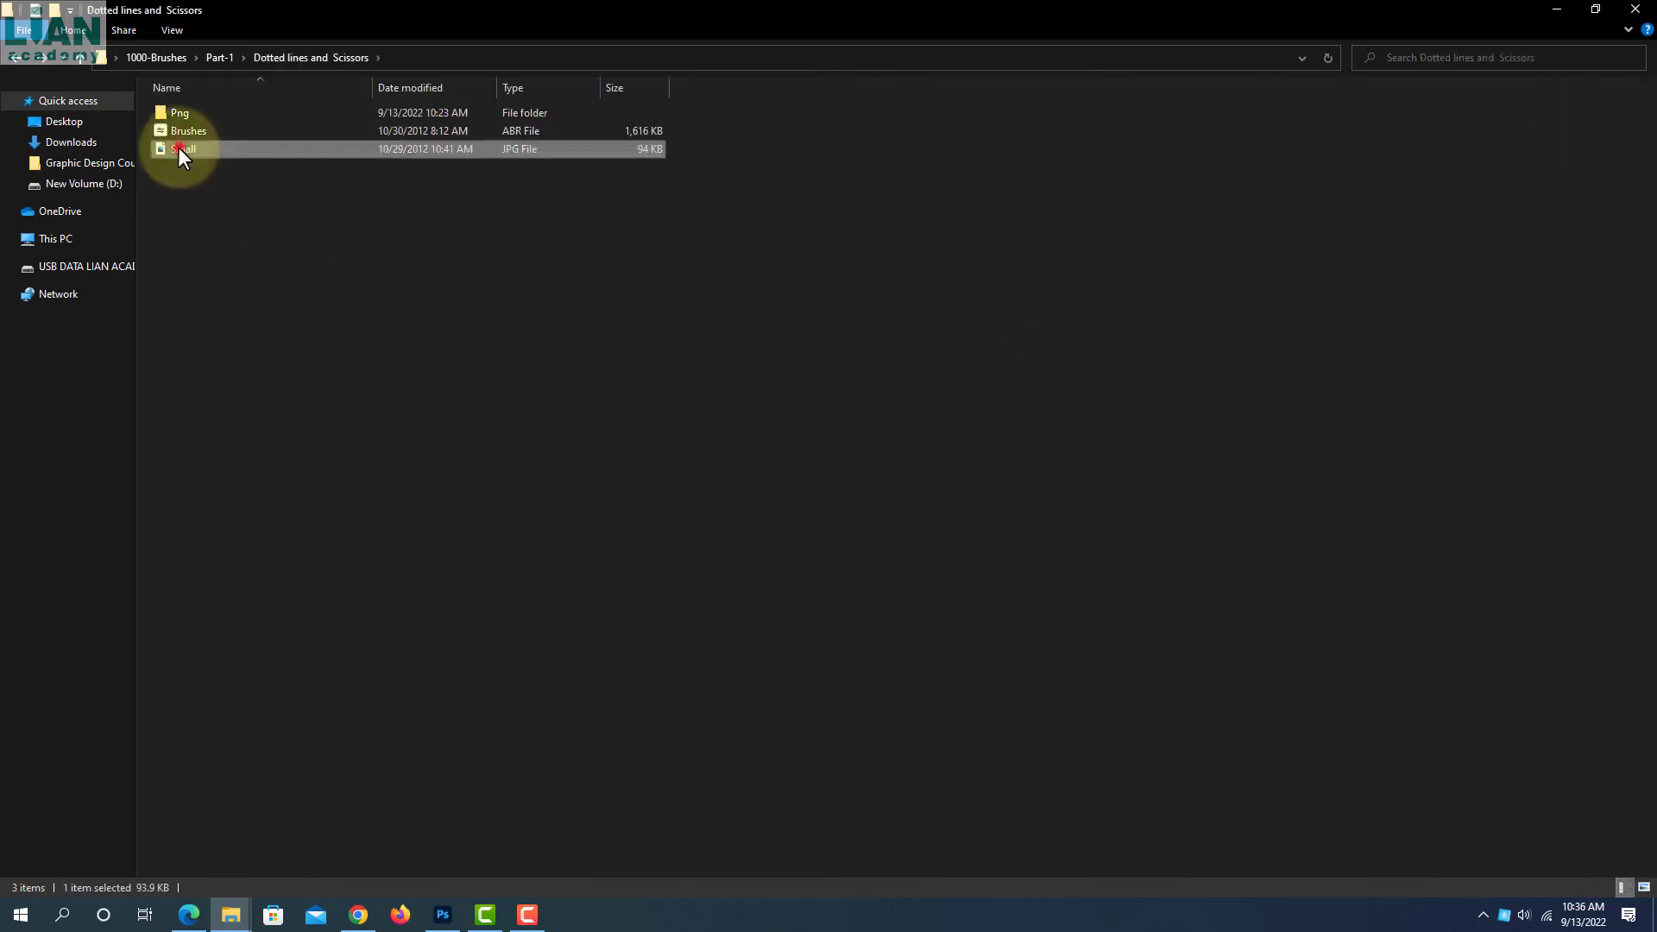
{"action": "double_click", "coordinate": [180, 149]}
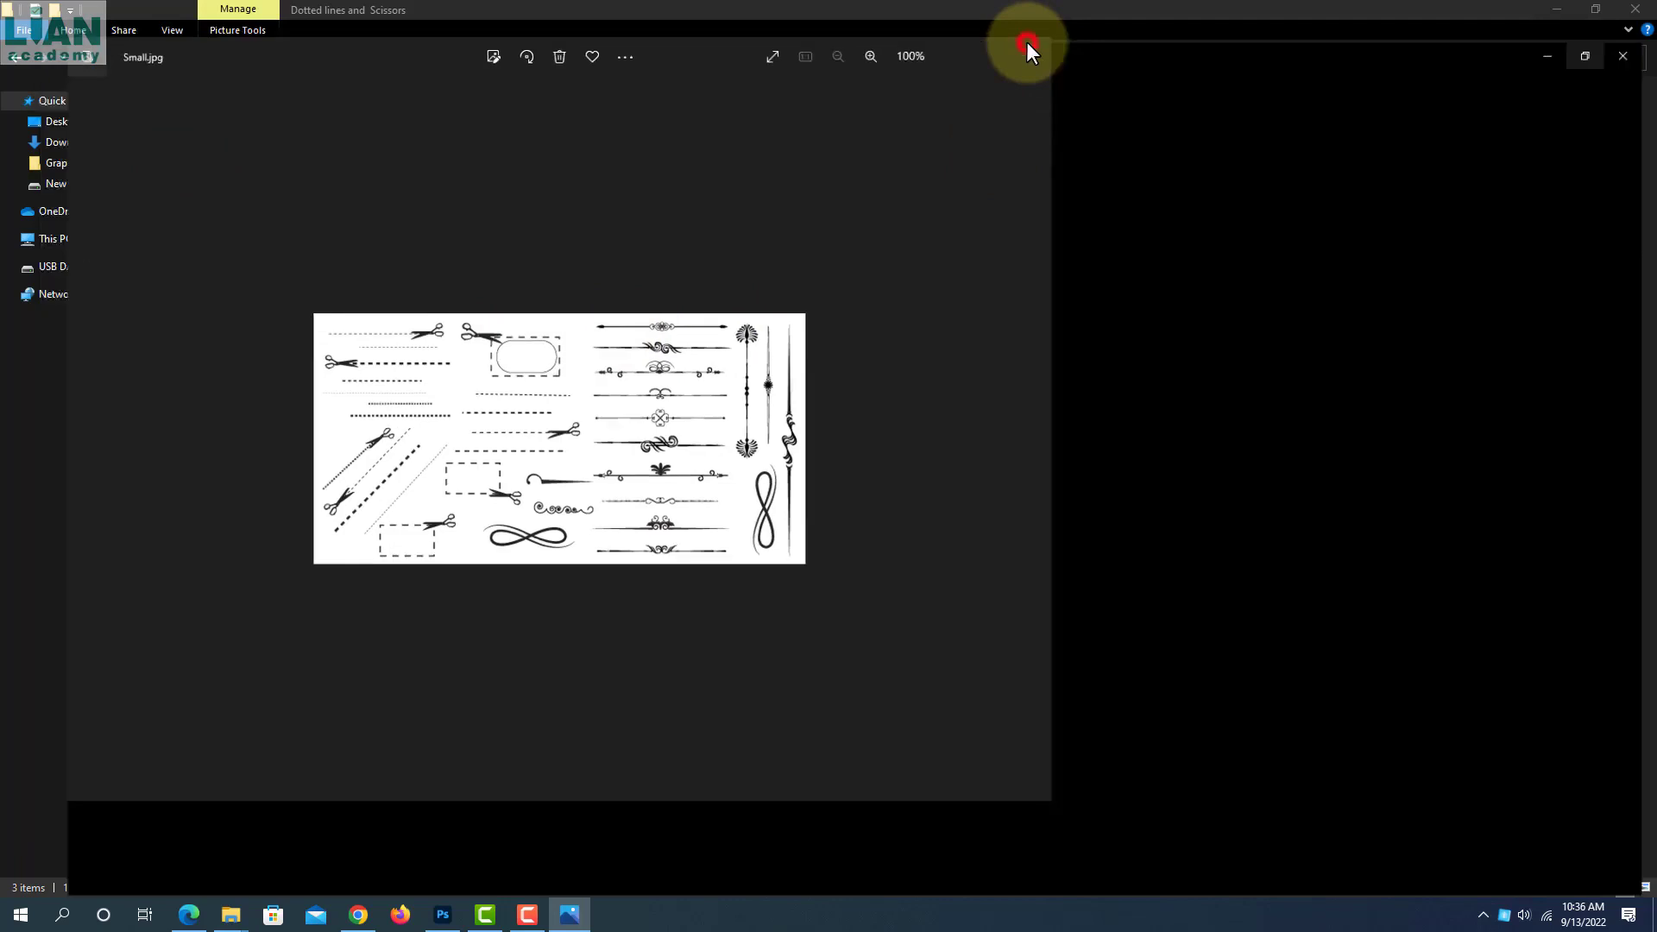
{"action": "left_click", "coordinate": [1027, 42]}
{"action": "scroll", "coordinate": [833, 385], "scroll_direction": "up", "scroll_amount": 5}
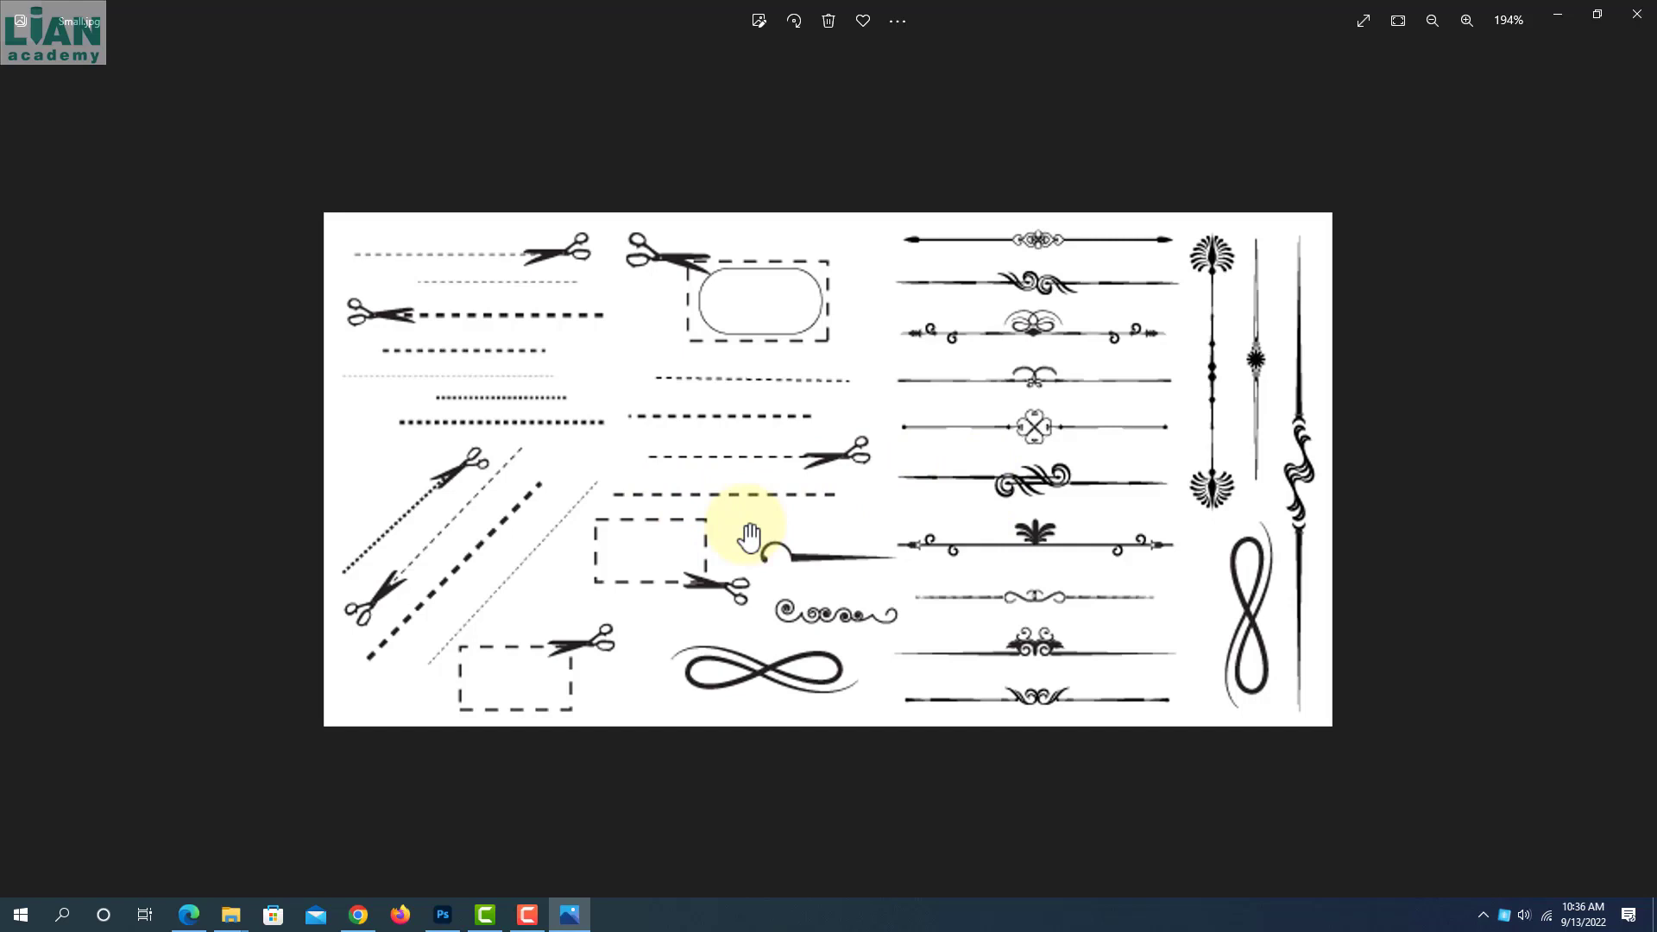
{"action": "left_click", "coordinate": [1637, 14]}
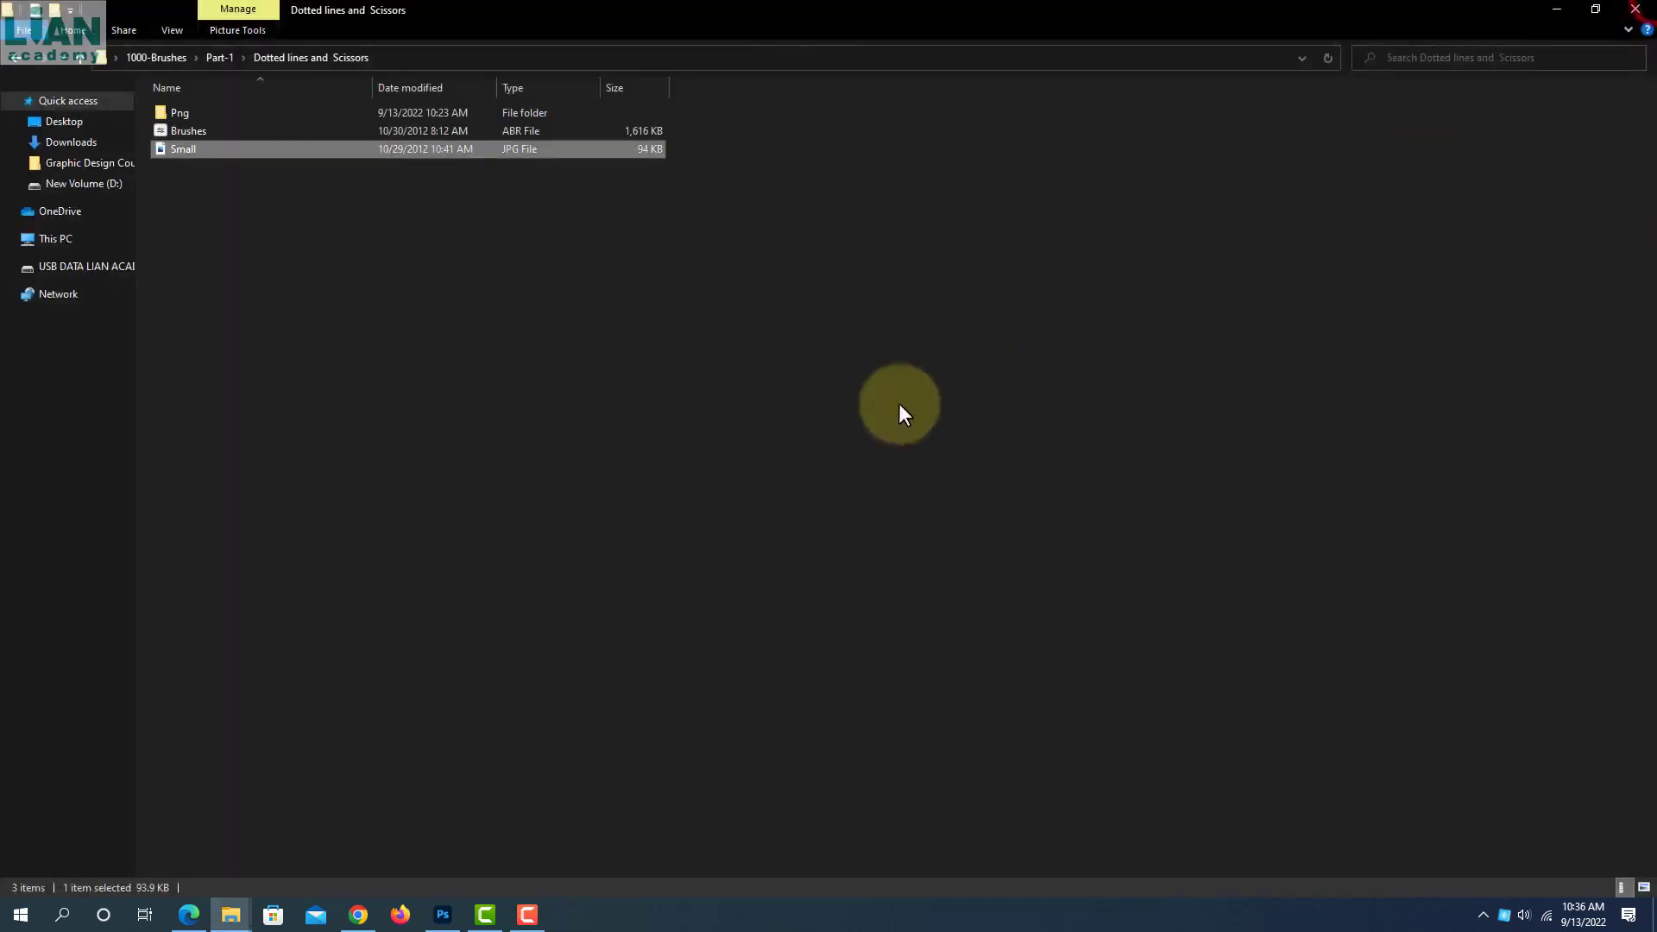
{"action": "key", "text": "alt+Up"}
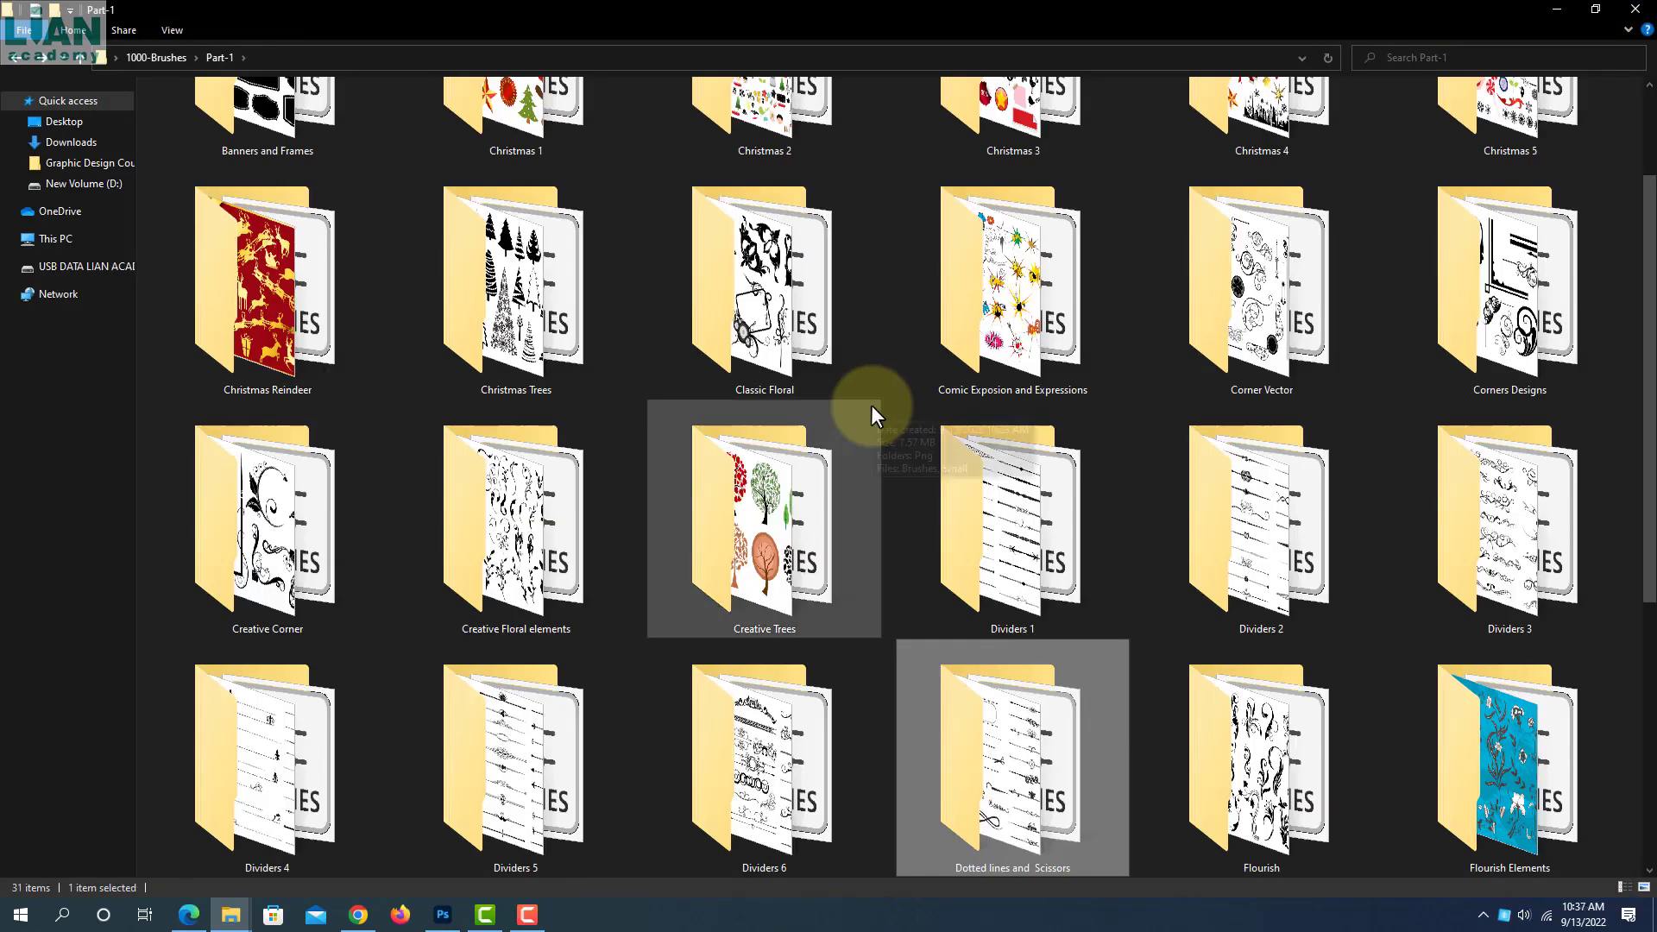
View the Small.jpg preview in the Dividers 6 folder, close it, and return to Part-1
{"action": "scroll", "coordinate": [872, 414], "scroll_direction": "up", "scroll_amount": 2}
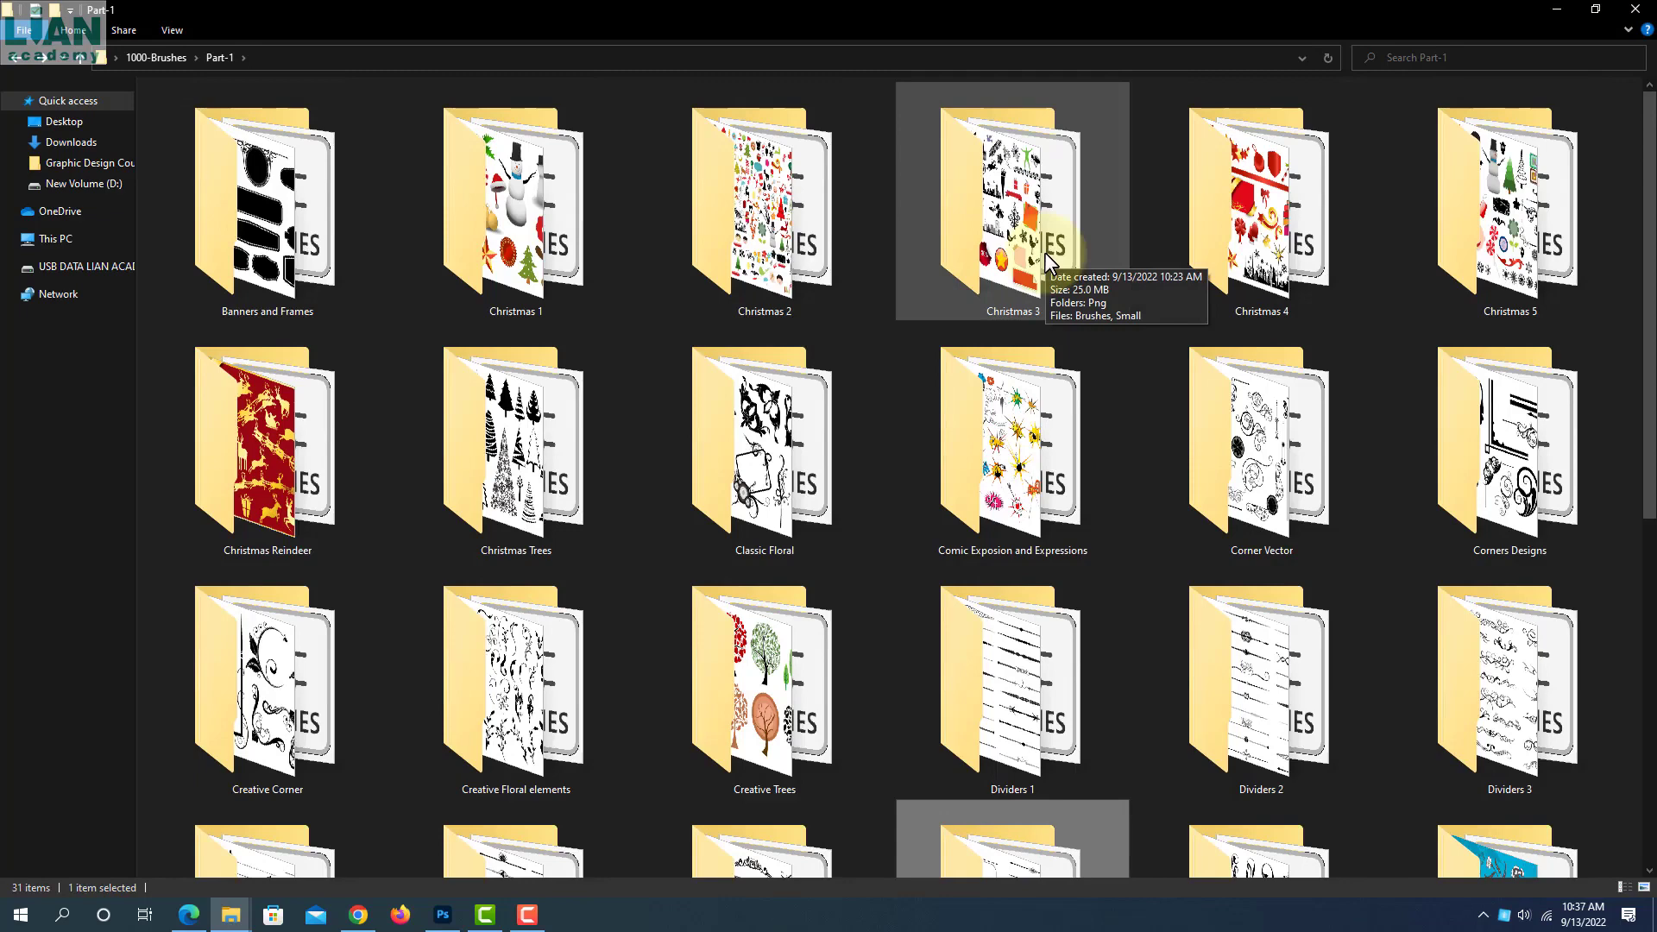
{"action": "scroll", "coordinate": [1018, 290], "scroll_direction": "down", "scroll_amount": 5}
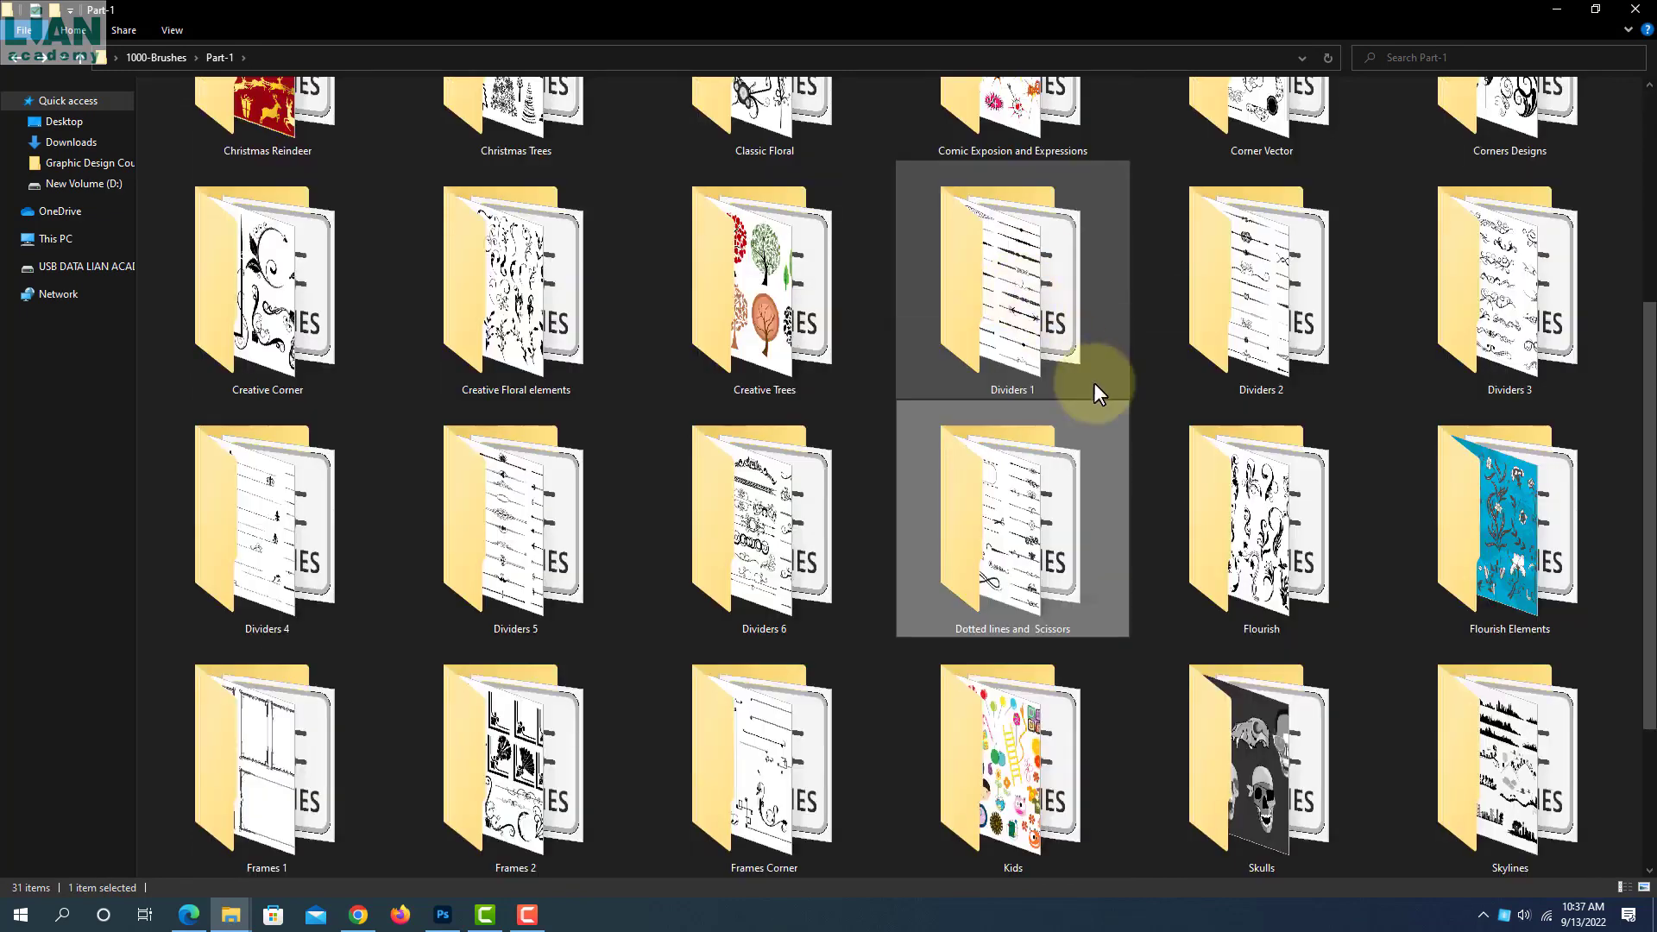
{"action": "left_click", "coordinate": [775, 567]}
{"action": "double_click", "coordinate": [774, 567]}
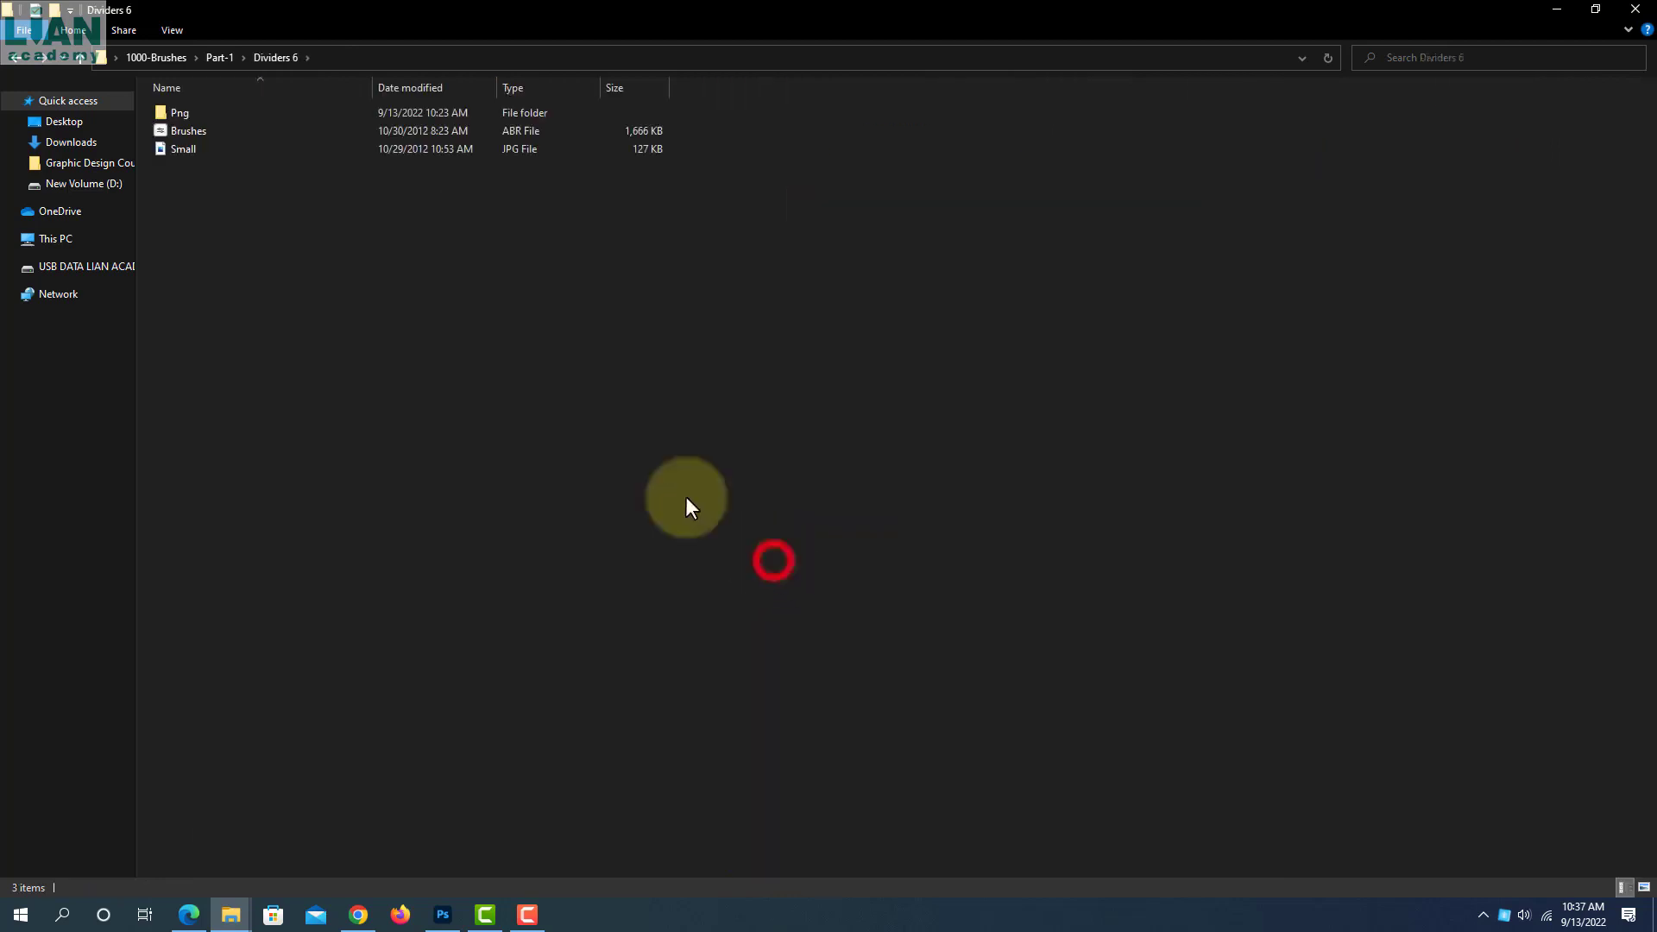
{"action": "double_click", "coordinate": [152, 147]}
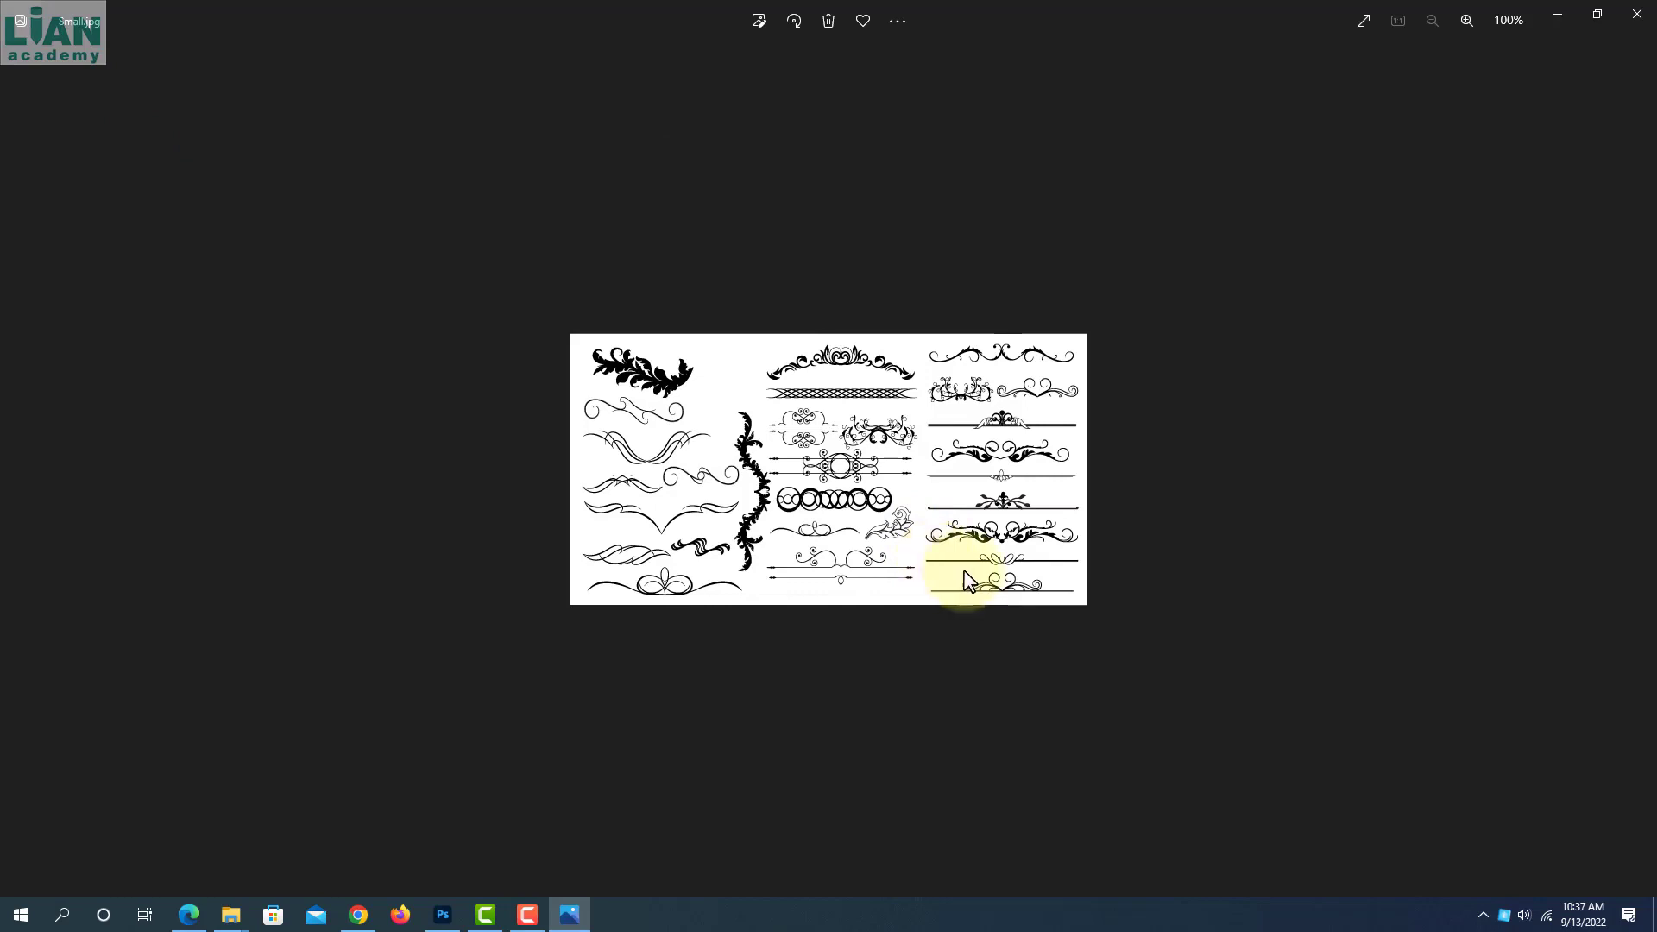
{"action": "left_click", "coordinate": [1640, 12]}
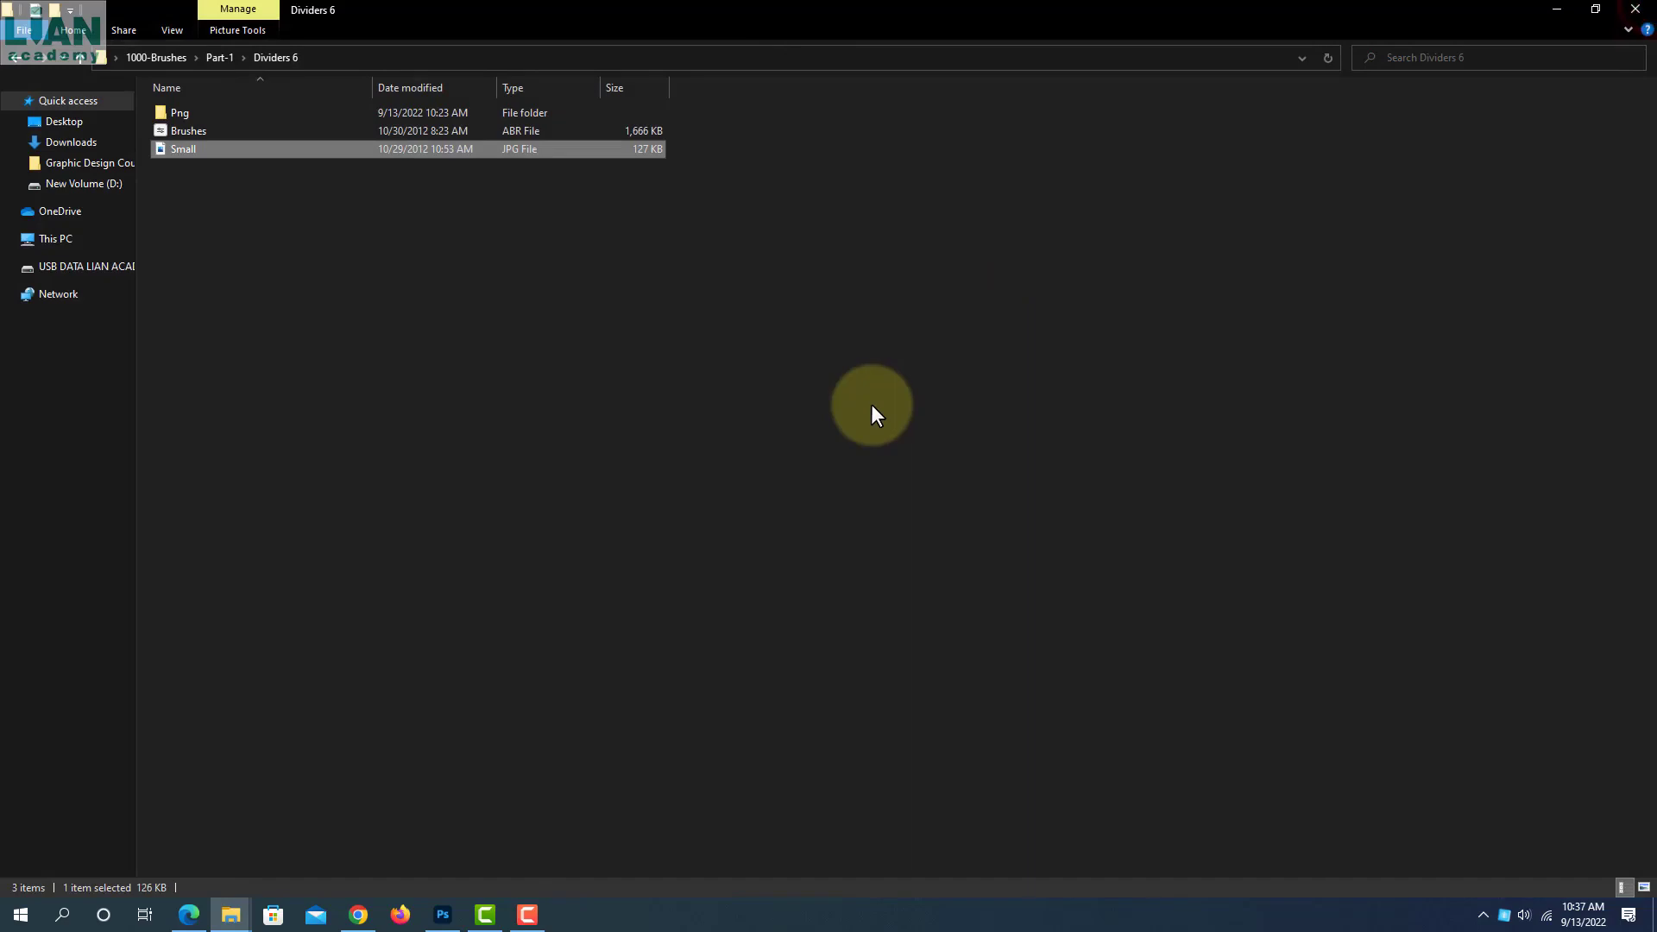
{"action": "key", "text": "BackSpace"}
Examine the enlarged Small.jpg preview in the Snakes folder, close it, and return to the Part-1 folder list
{"action": "scroll", "coordinate": [853, 465], "scroll_direction": "down", "scroll_amount": 3}
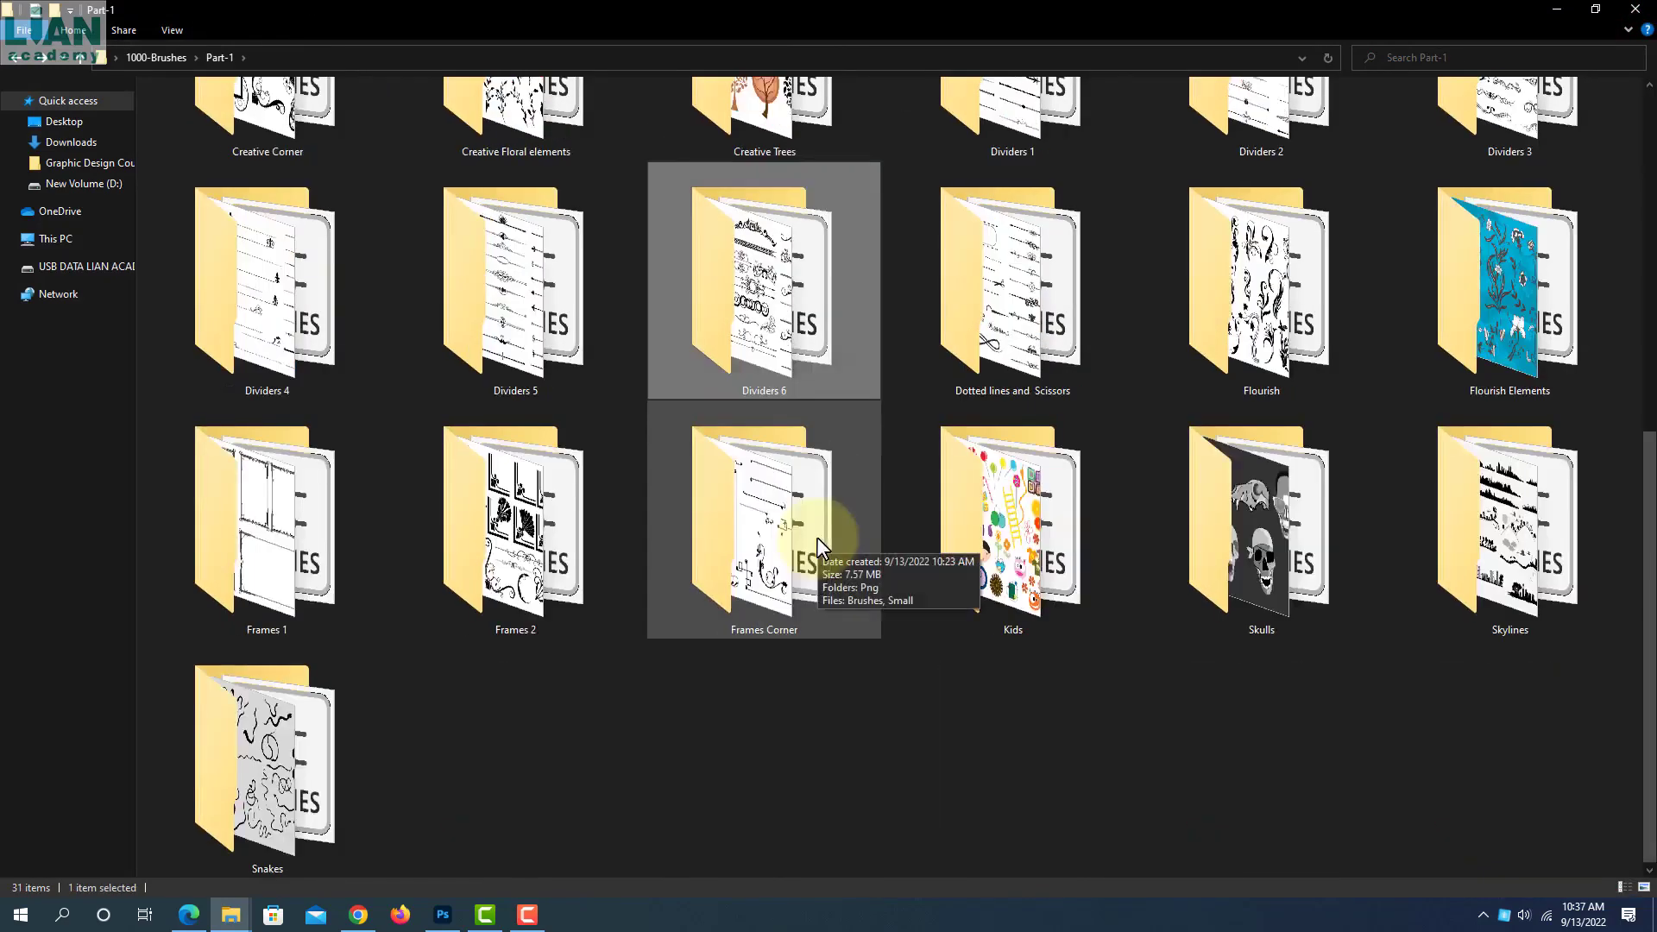
{"action": "double_click", "coordinate": [304, 759]}
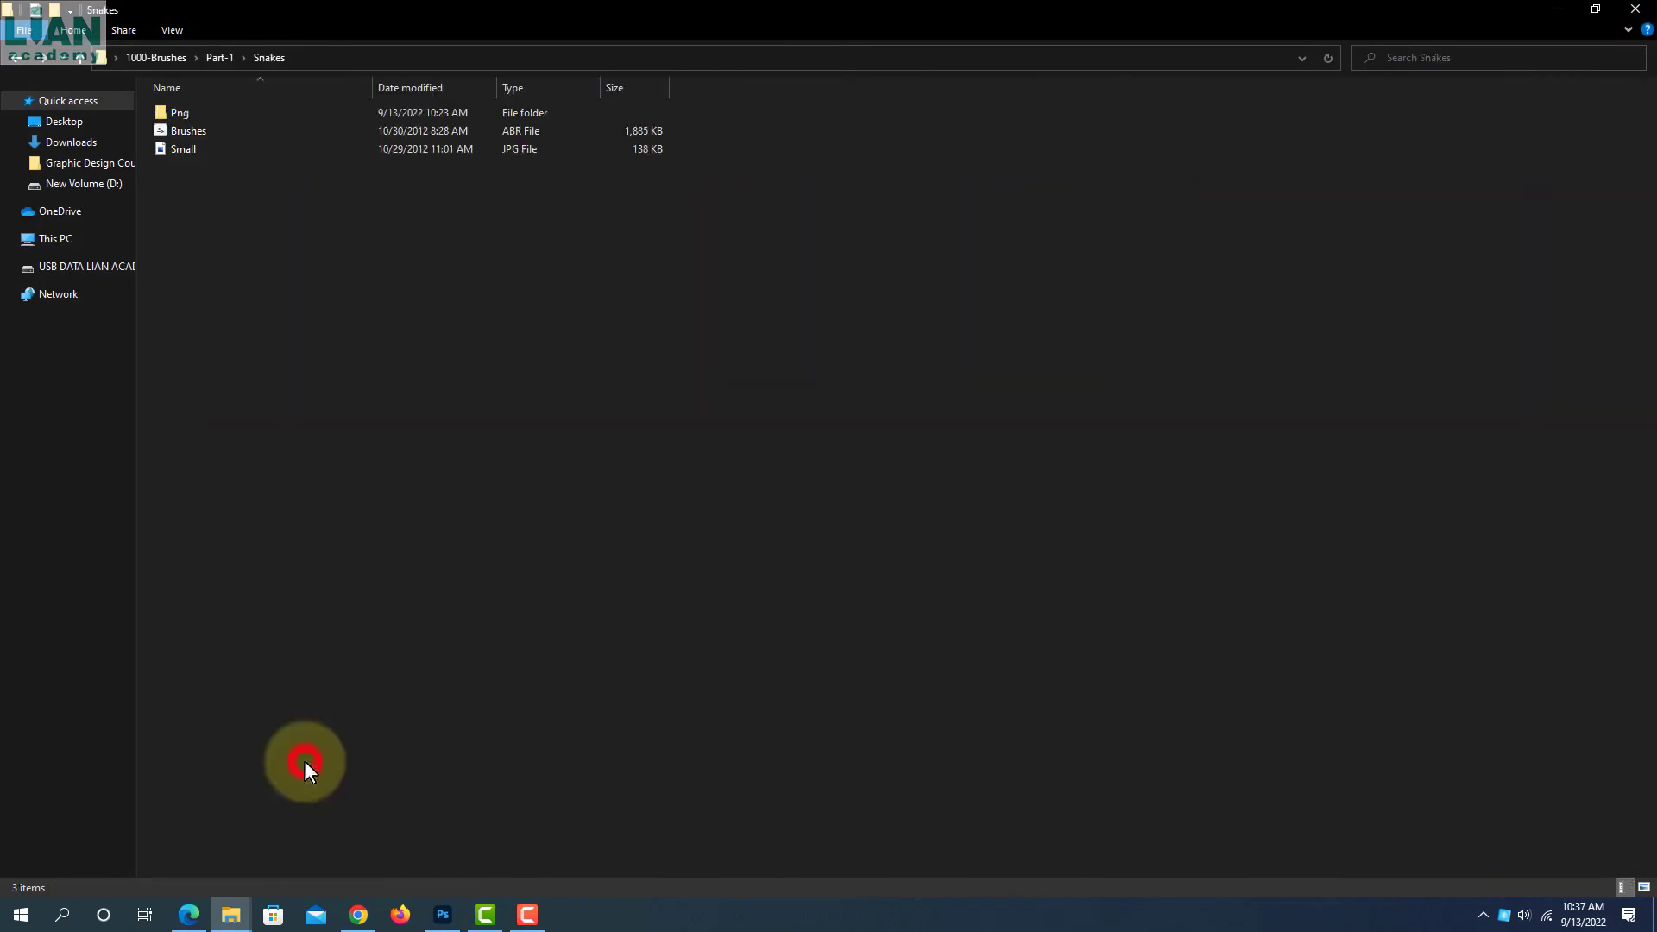
{"action": "double_click", "coordinate": [186, 151]}
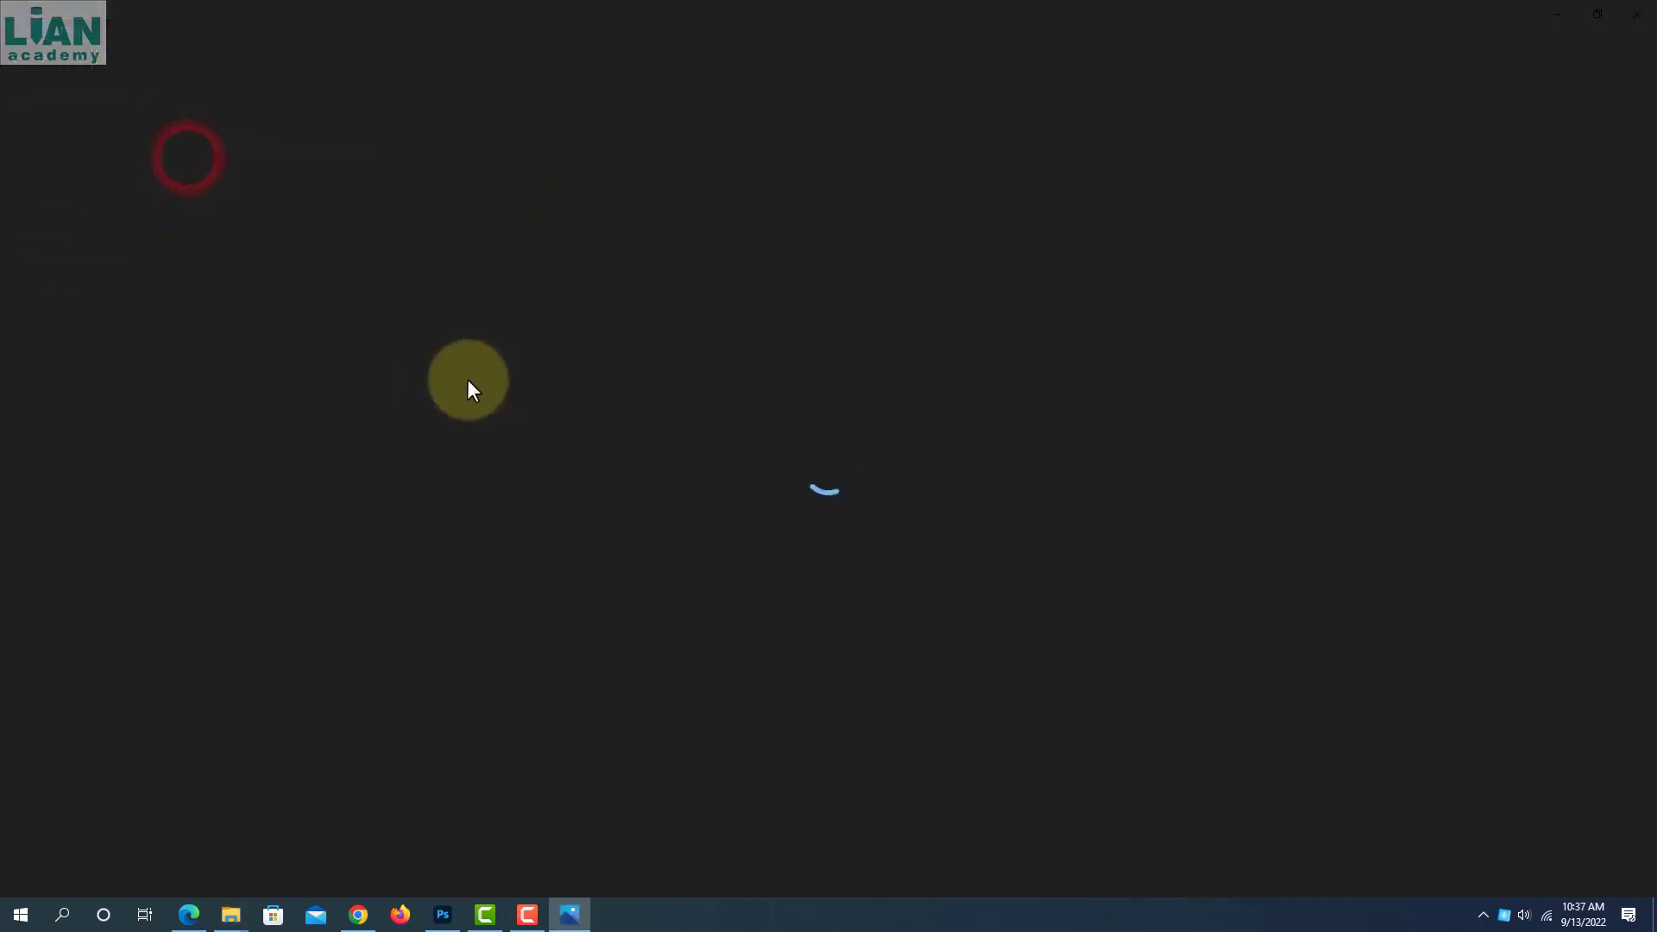
{"action": "scroll", "coordinate": [722, 527], "scroll_direction": "up", "scroll_amount": 3}
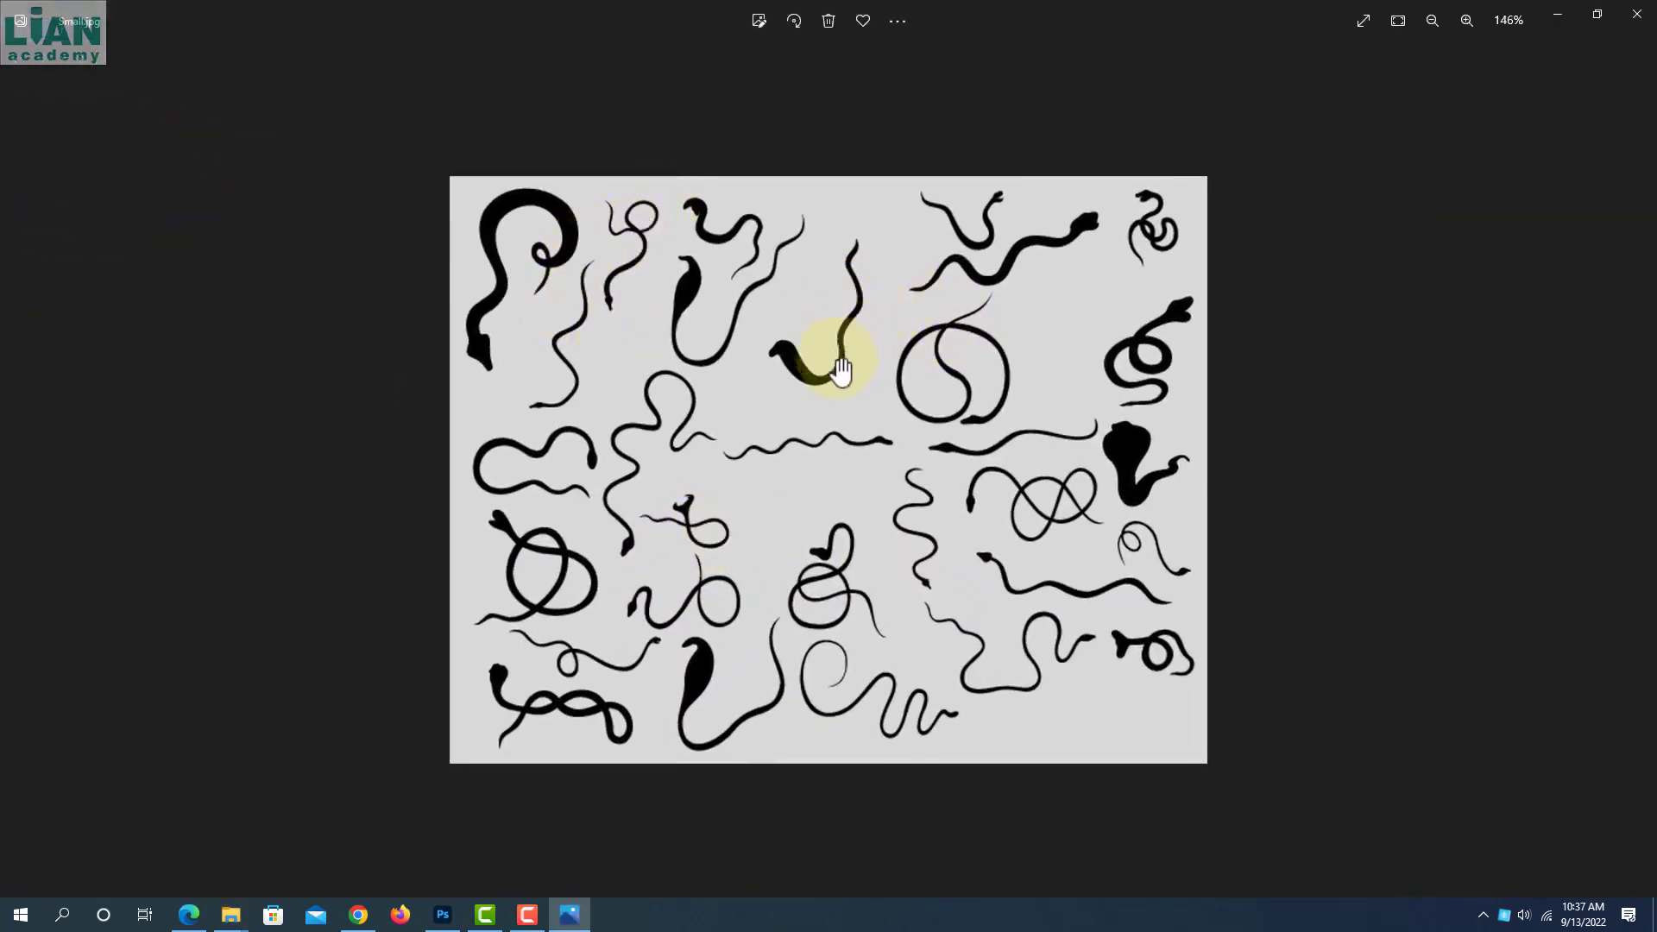
{"action": "left_click", "coordinate": [1637, 14]}
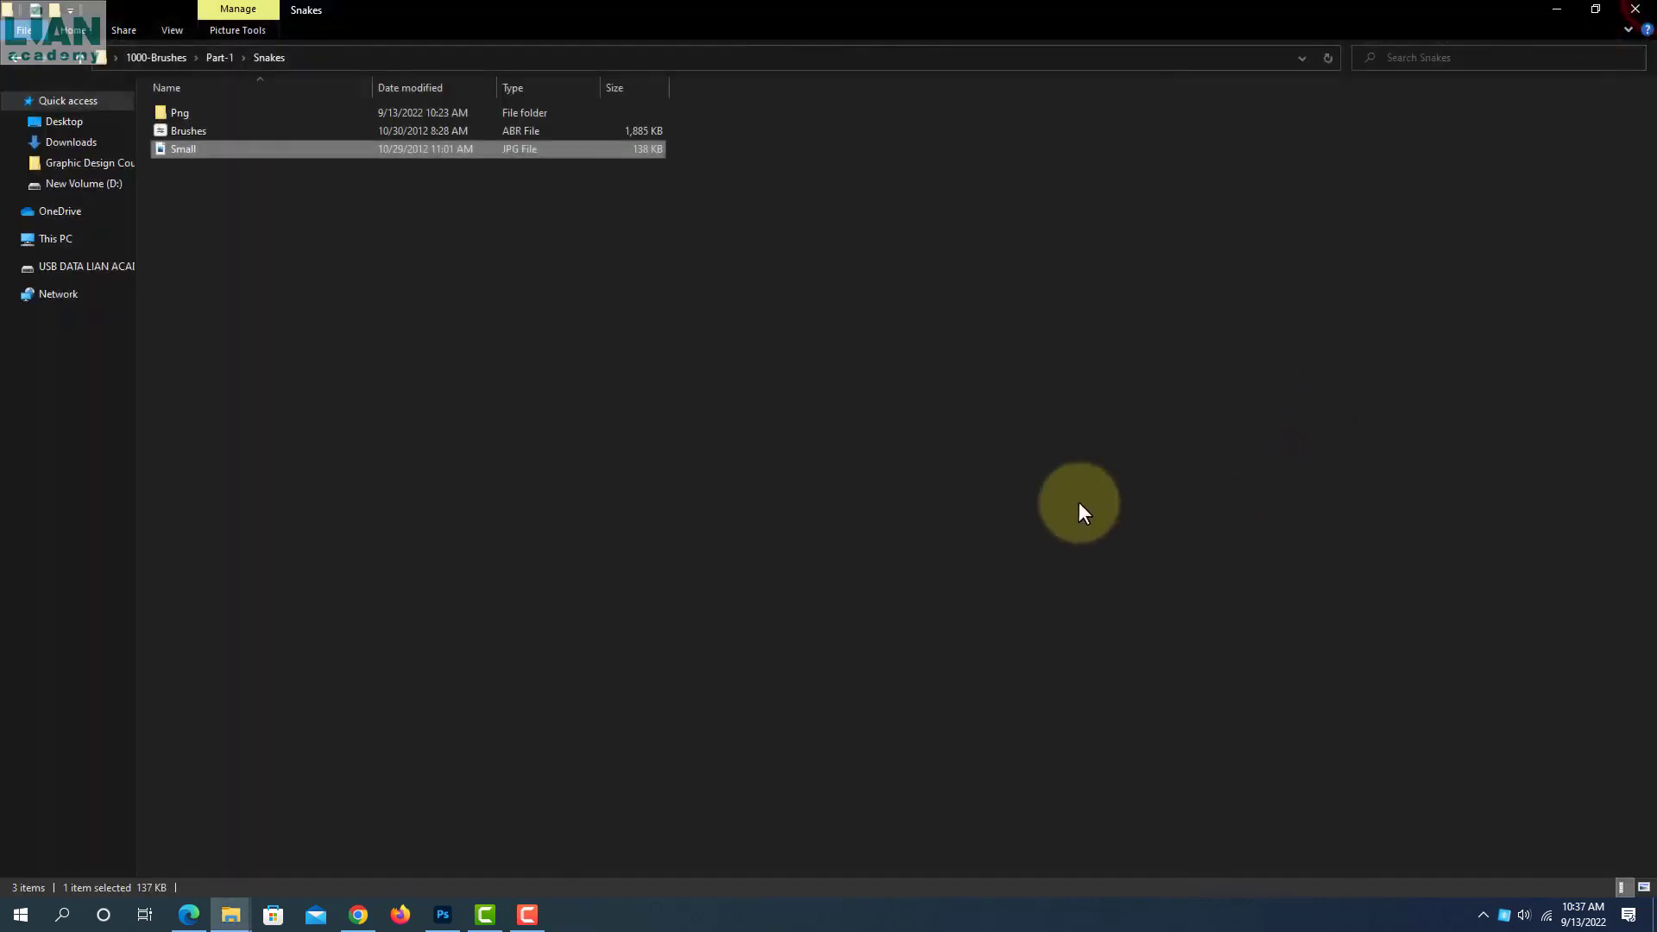
{"action": "key", "text": "BackSpace"}
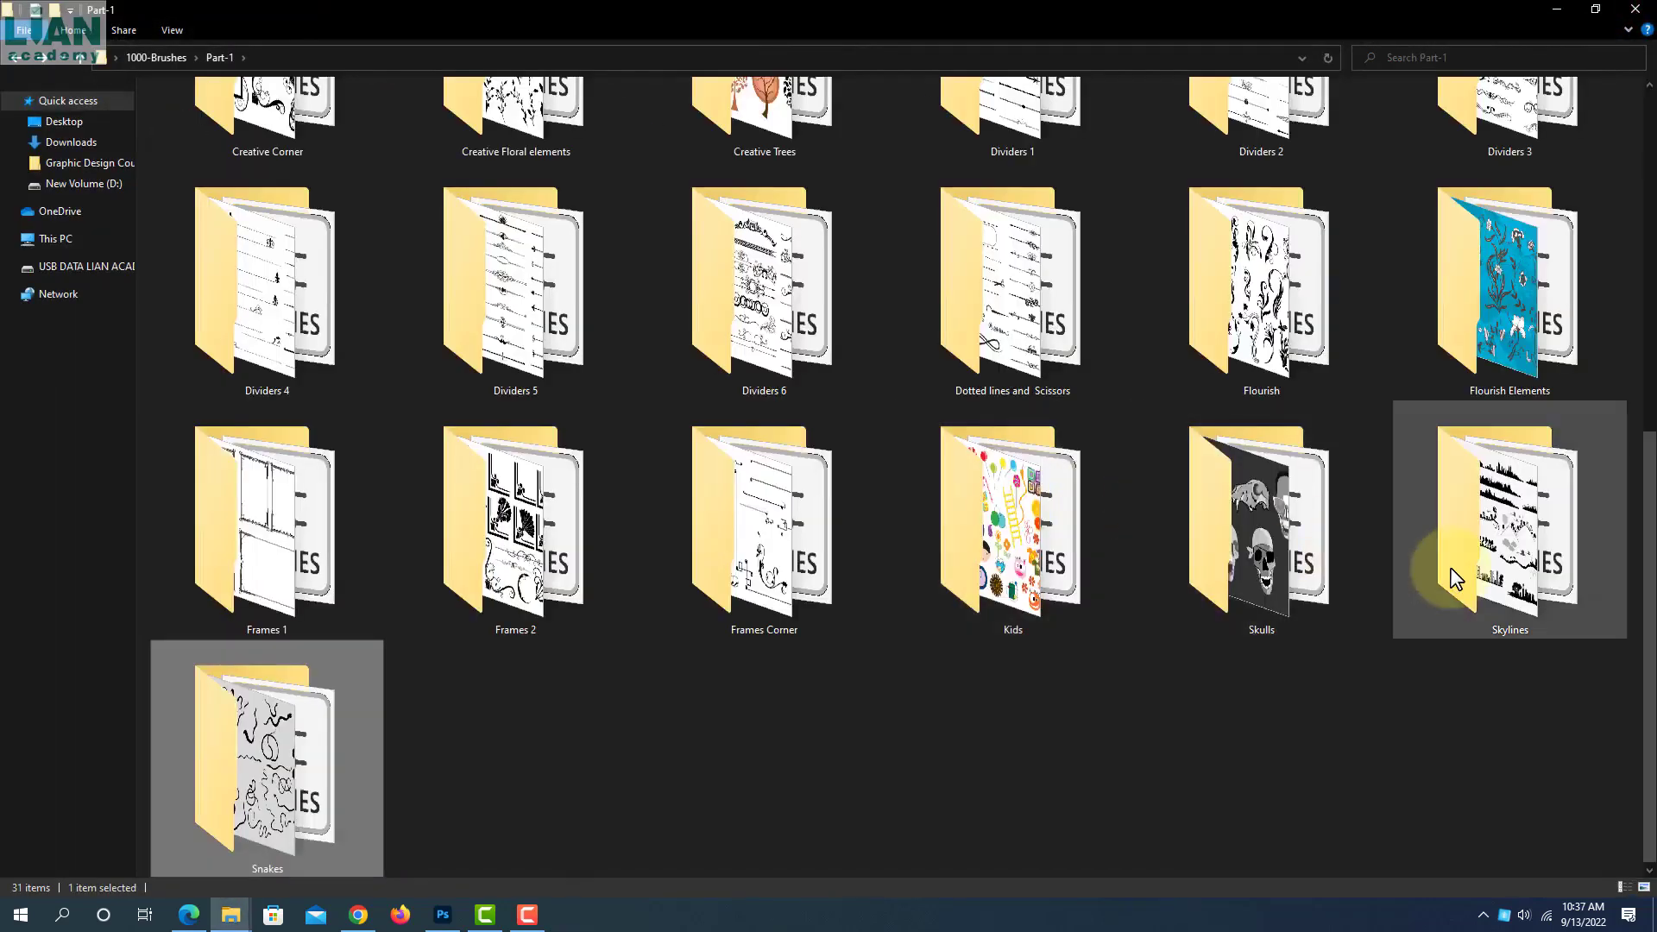
{"action": "scroll", "coordinate": [1450, 567], "scroll_direction": "up", "scroll_amount": 3}
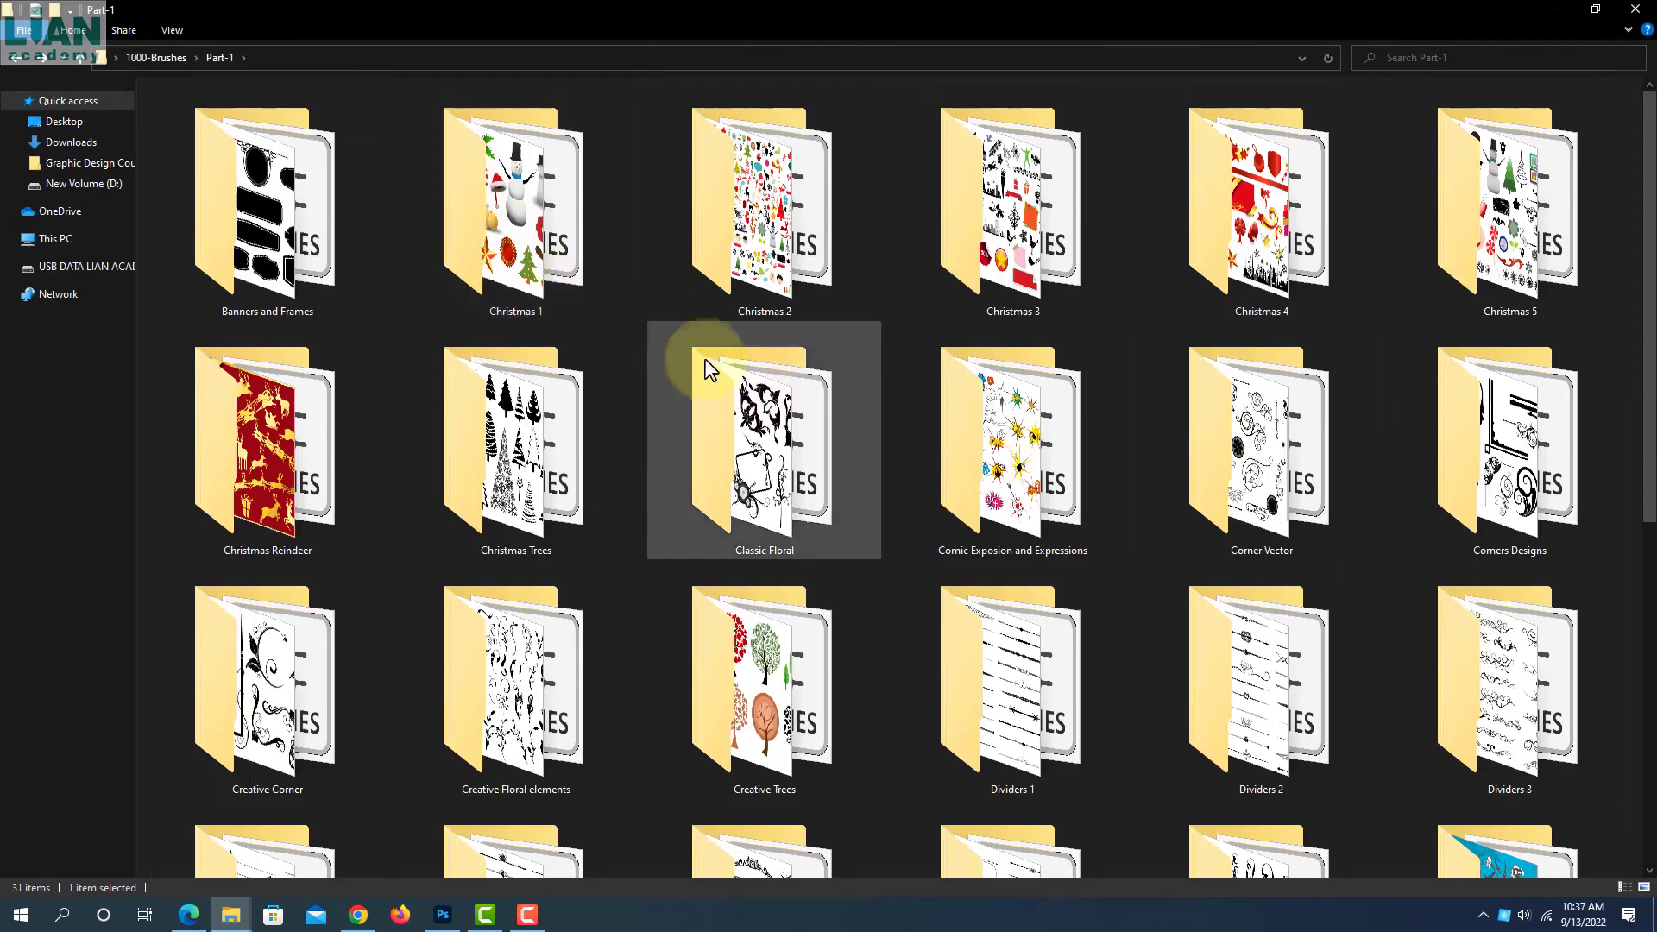
Switch to the Part-2 folder, preview Small.jpg in the Separators 2 folder, close it, and return to Part-2
{"action": "key", "text": "BackSpace"}
{"action": "double_click", "coordinate": [196, 127]}
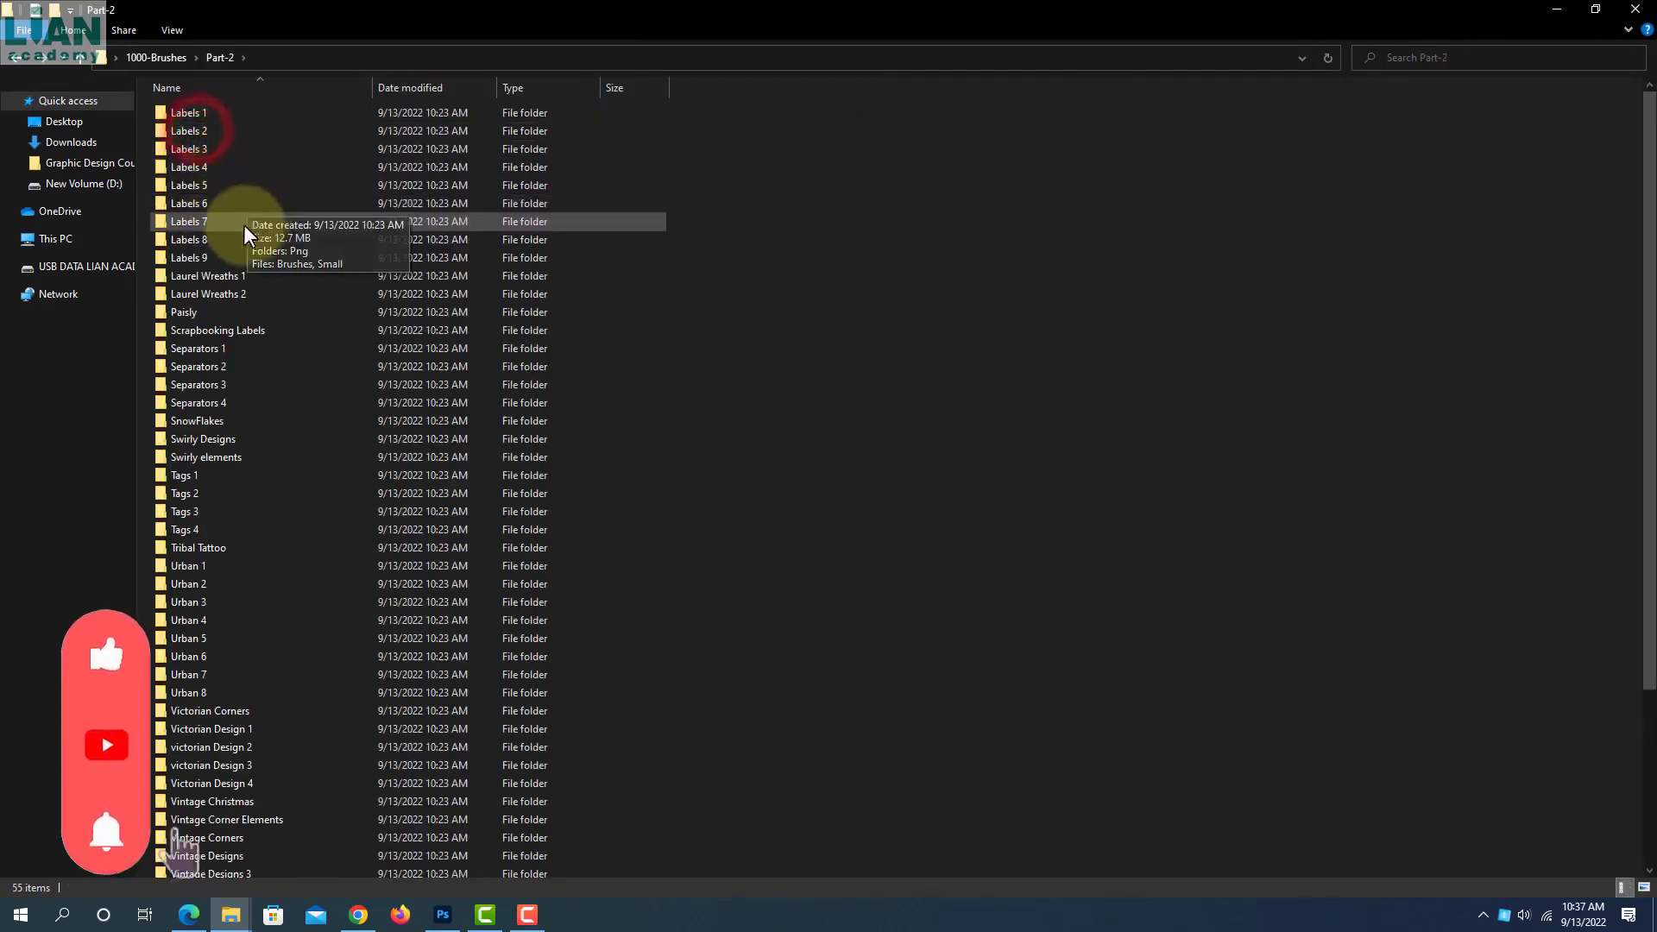
{"action": "double_click", "coordinate": [210, 365]}
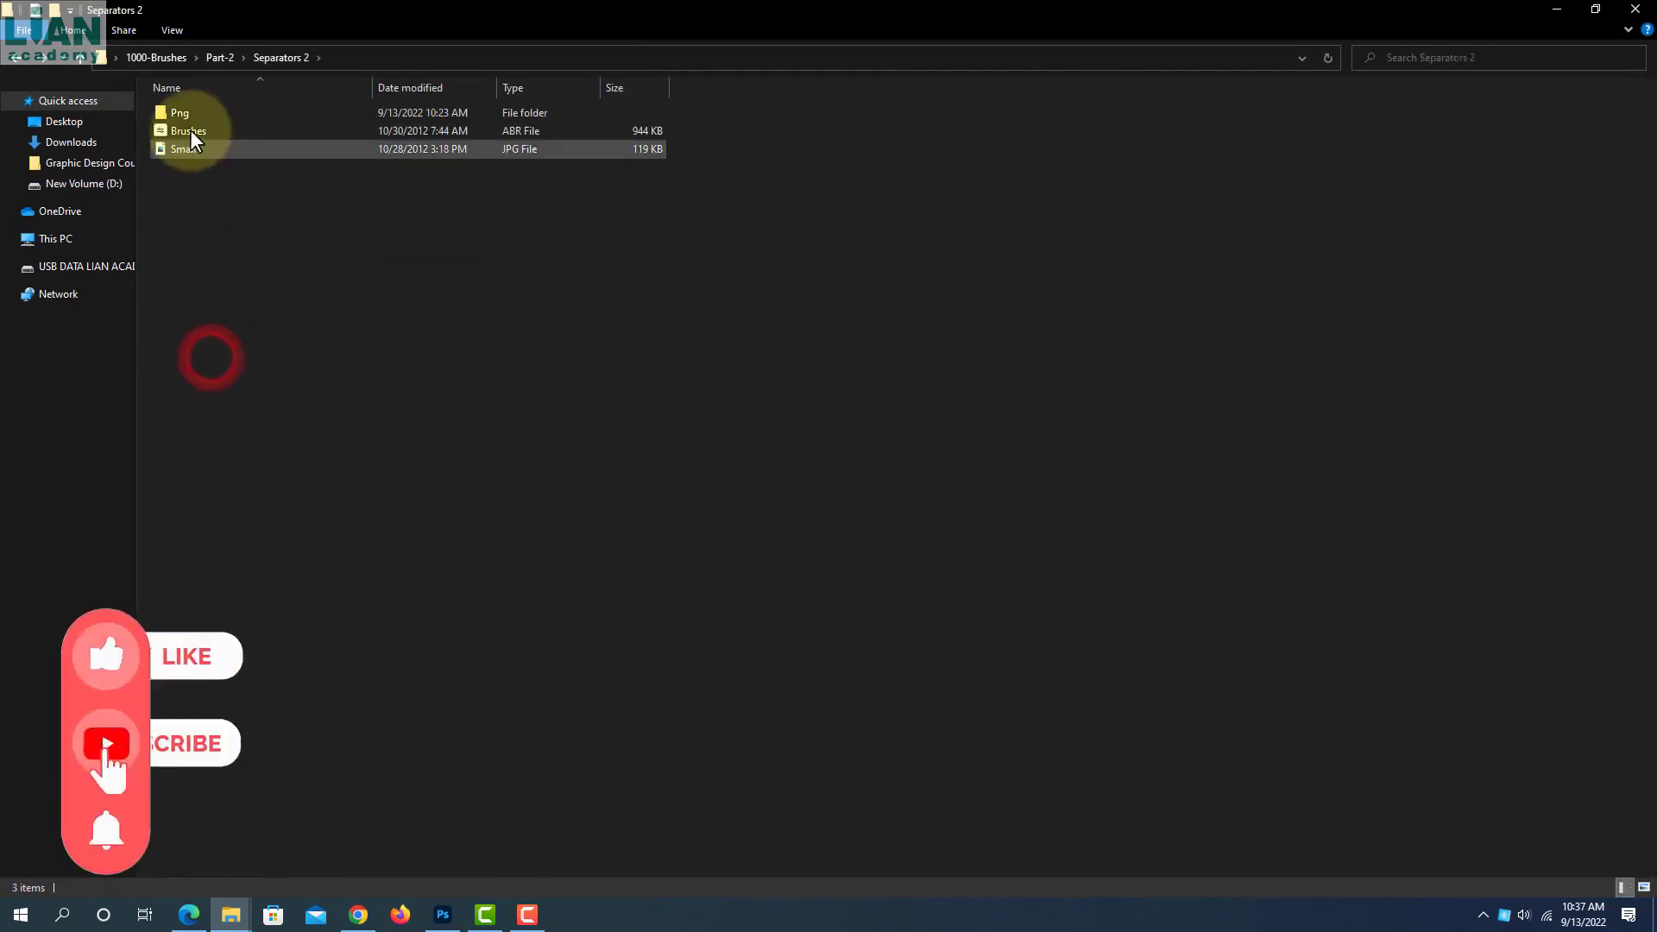
{"action": "double_click", "coordinate": [184, 148]}
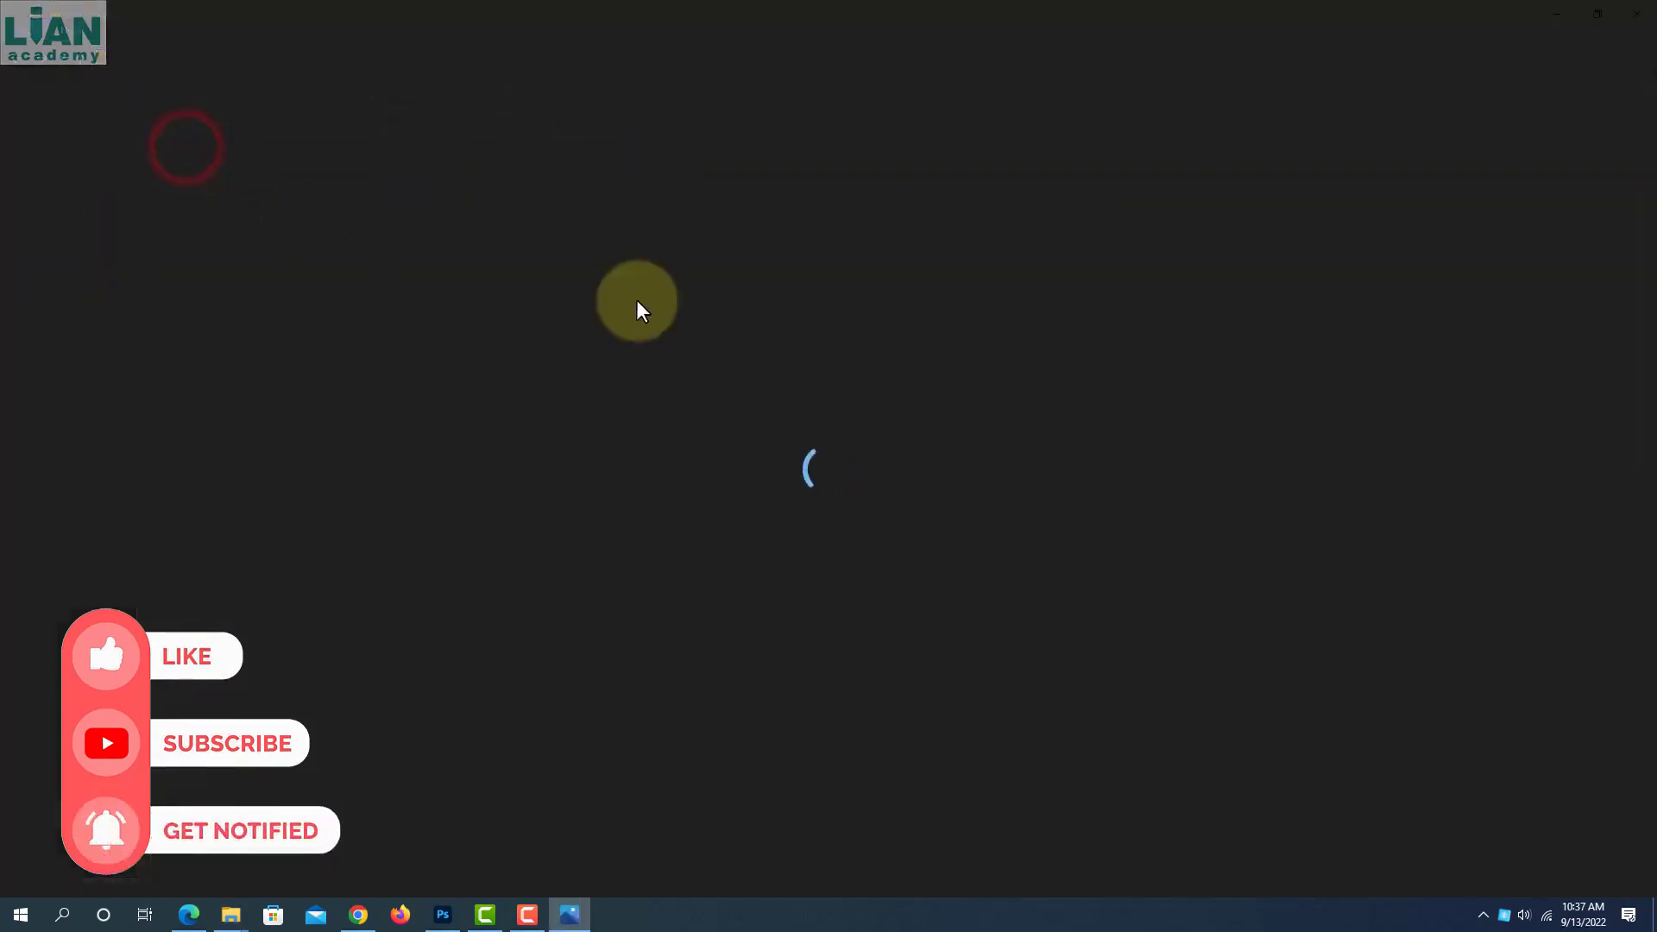
{"action": "key", "text": "alt+F4"}
{"action": "key", "text": "BackSpace"}
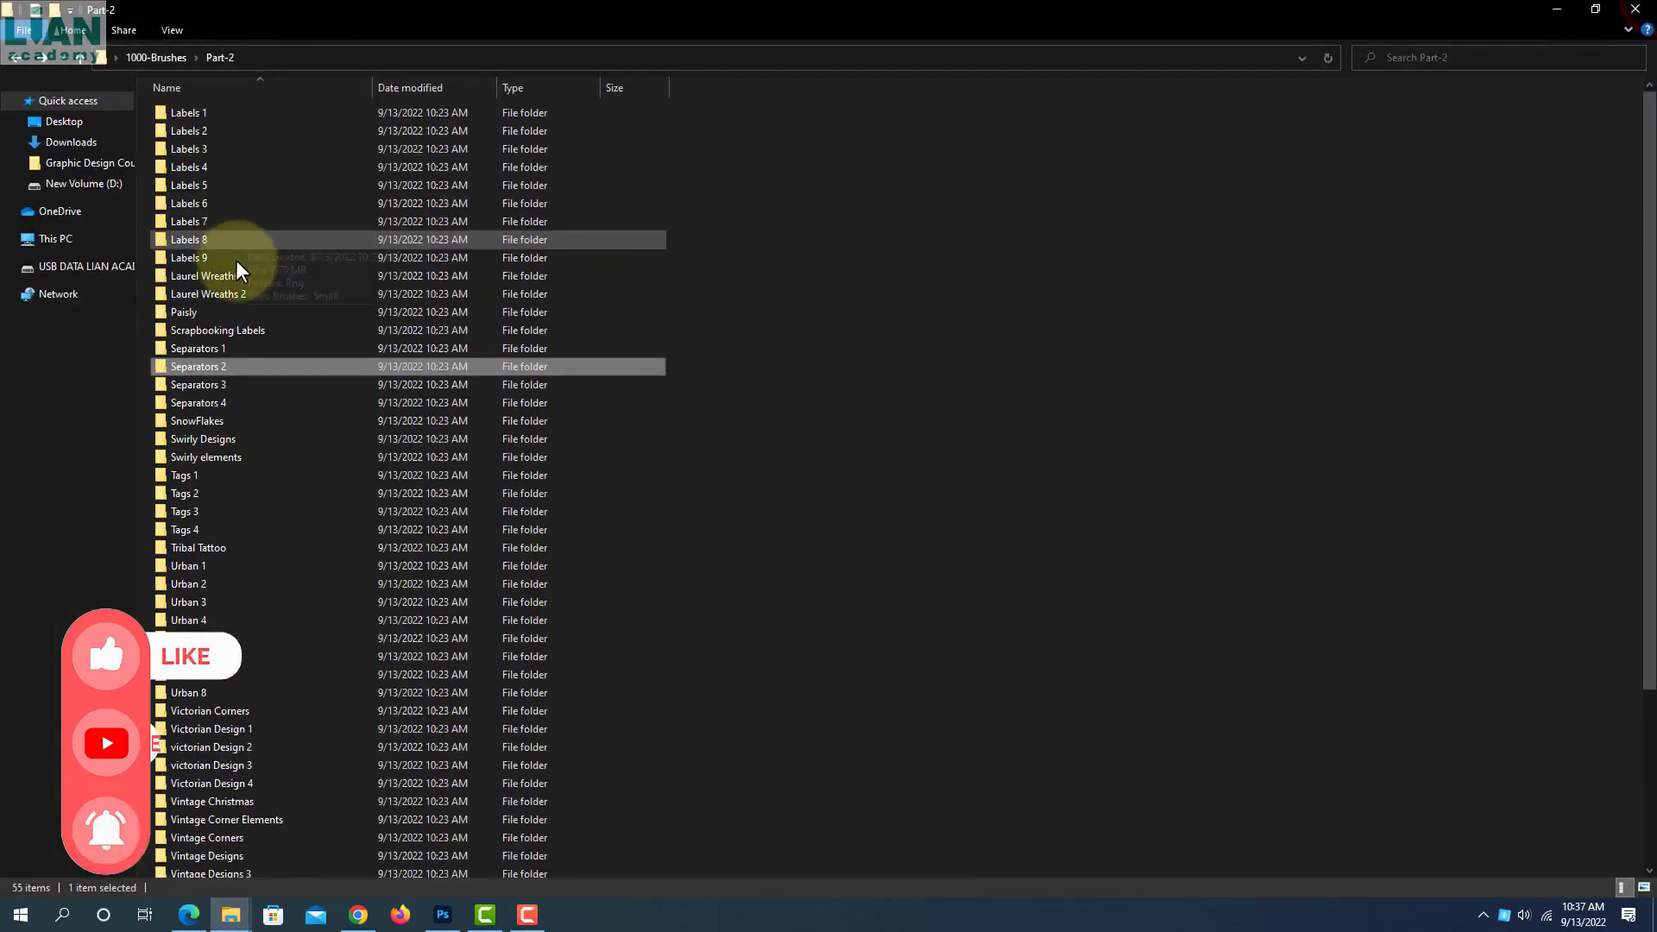
Look at the Png images in the Separators 3 folder and return to the Part-2 folder list
{"action": "double_click", "coordinate": [207, 384]}
{"action": "double_click", "coordinate": [183, 117]}
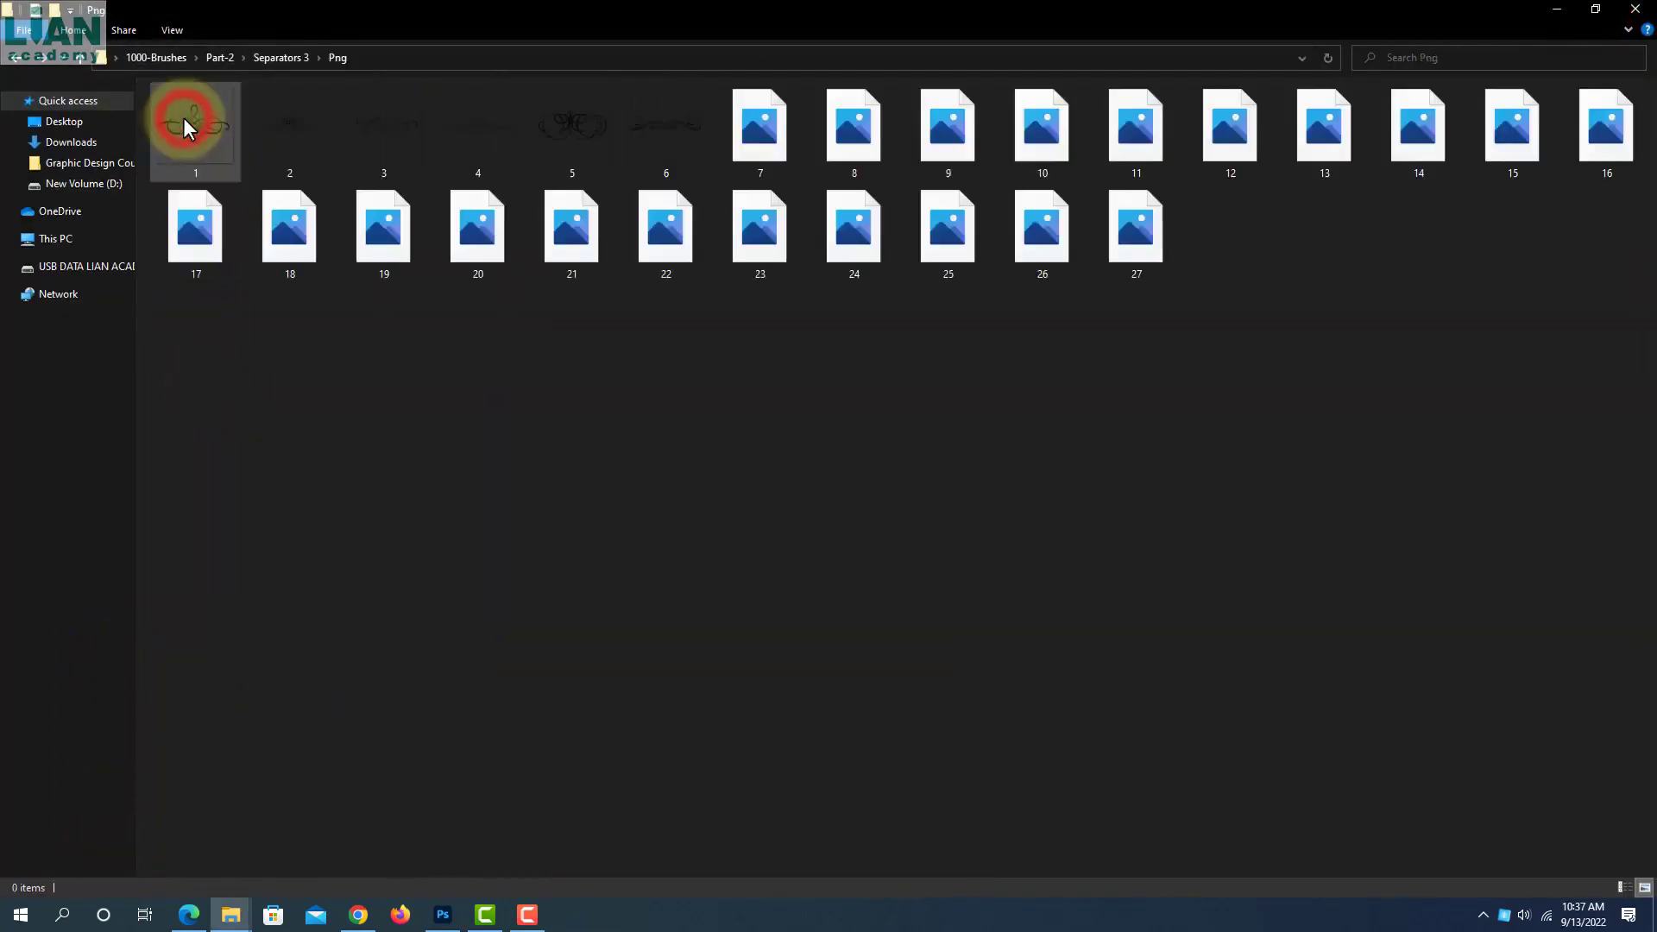
{"action": "key", "text": "BackSpace"}
{"action": "key", "text": "BackSpace"}
View the Small.jpg preview in the Urban 1 folder, close it, and go back up to the 1000-Brushes folder
{"action": "left_click", "coordinate": [209, 566]}
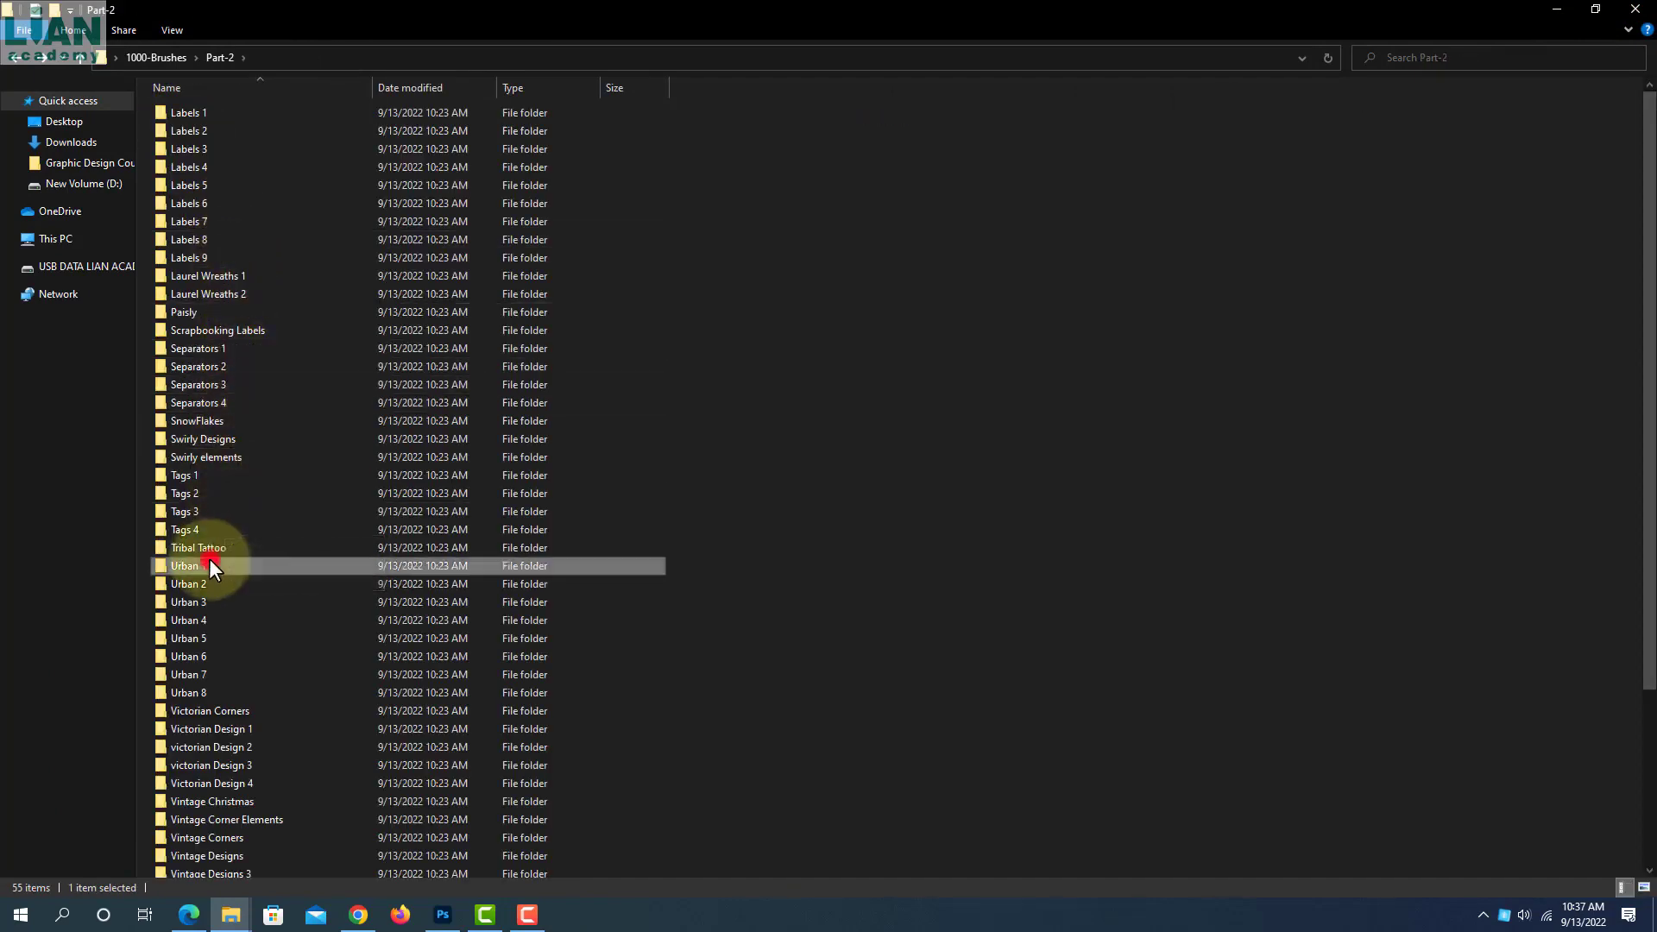
{"action": "double_click", "coordinate": [209, 566]}
{"action": "left_click", "coordinate": [178, 152]}
{"action": "double_click", "coordinate": [178, 152]}
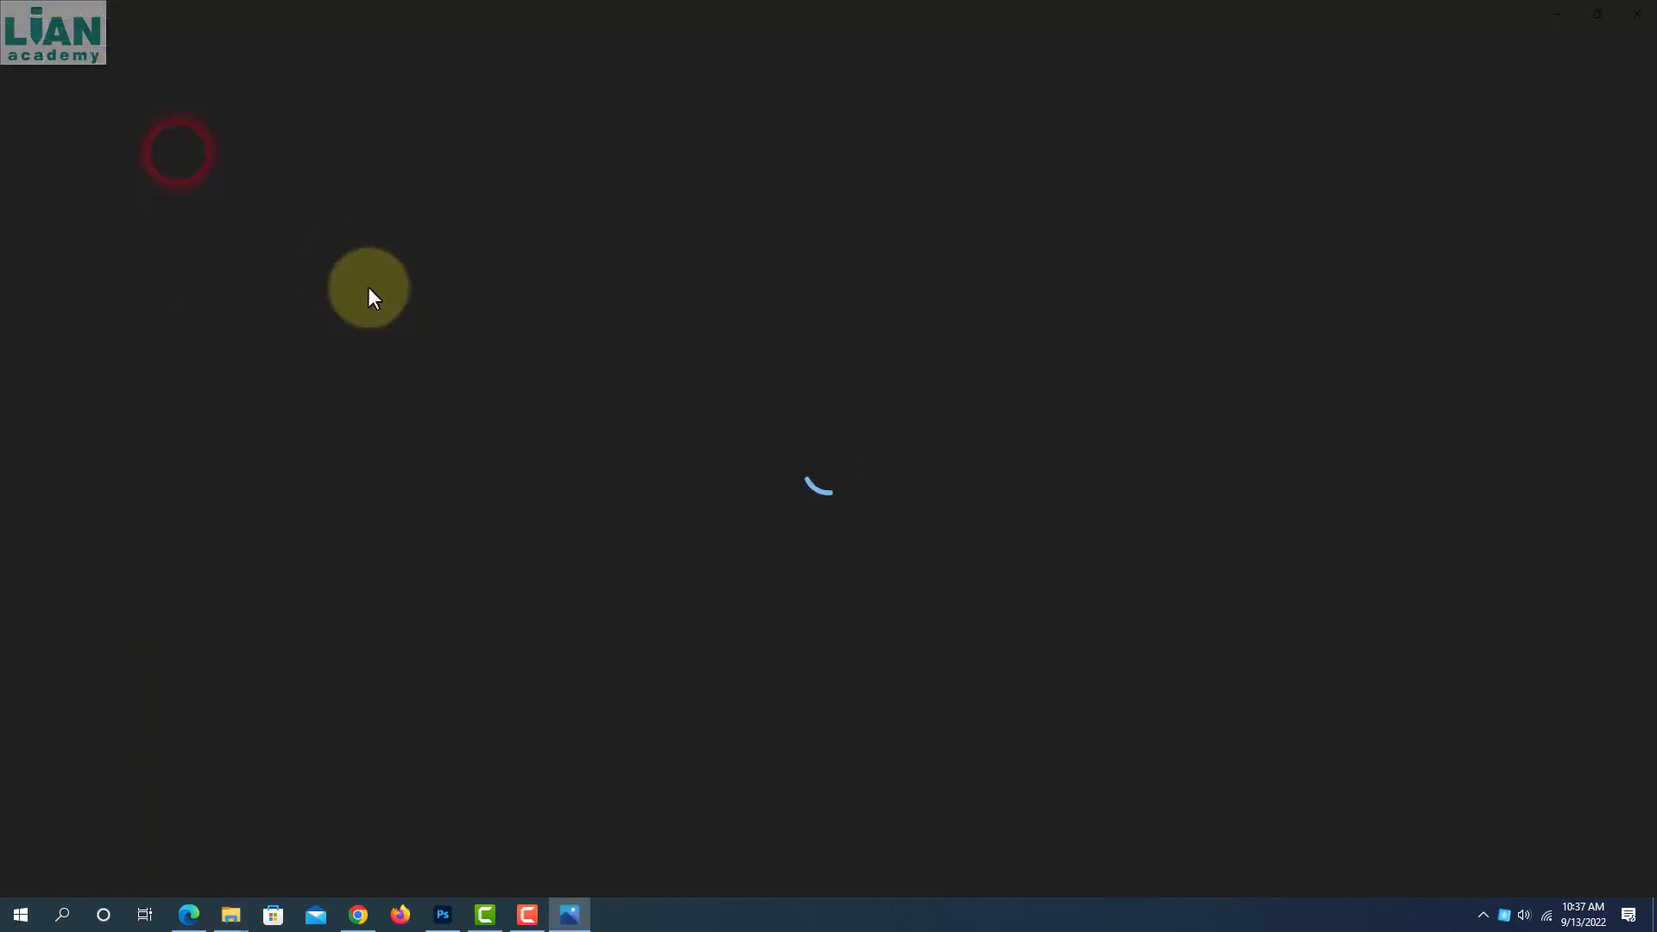
{"action": "left_click", "coordinate": [1638, 14]}
{"action": "key", "text": "BackSpace"}
{"action": "key", "text": "BackSpace"}
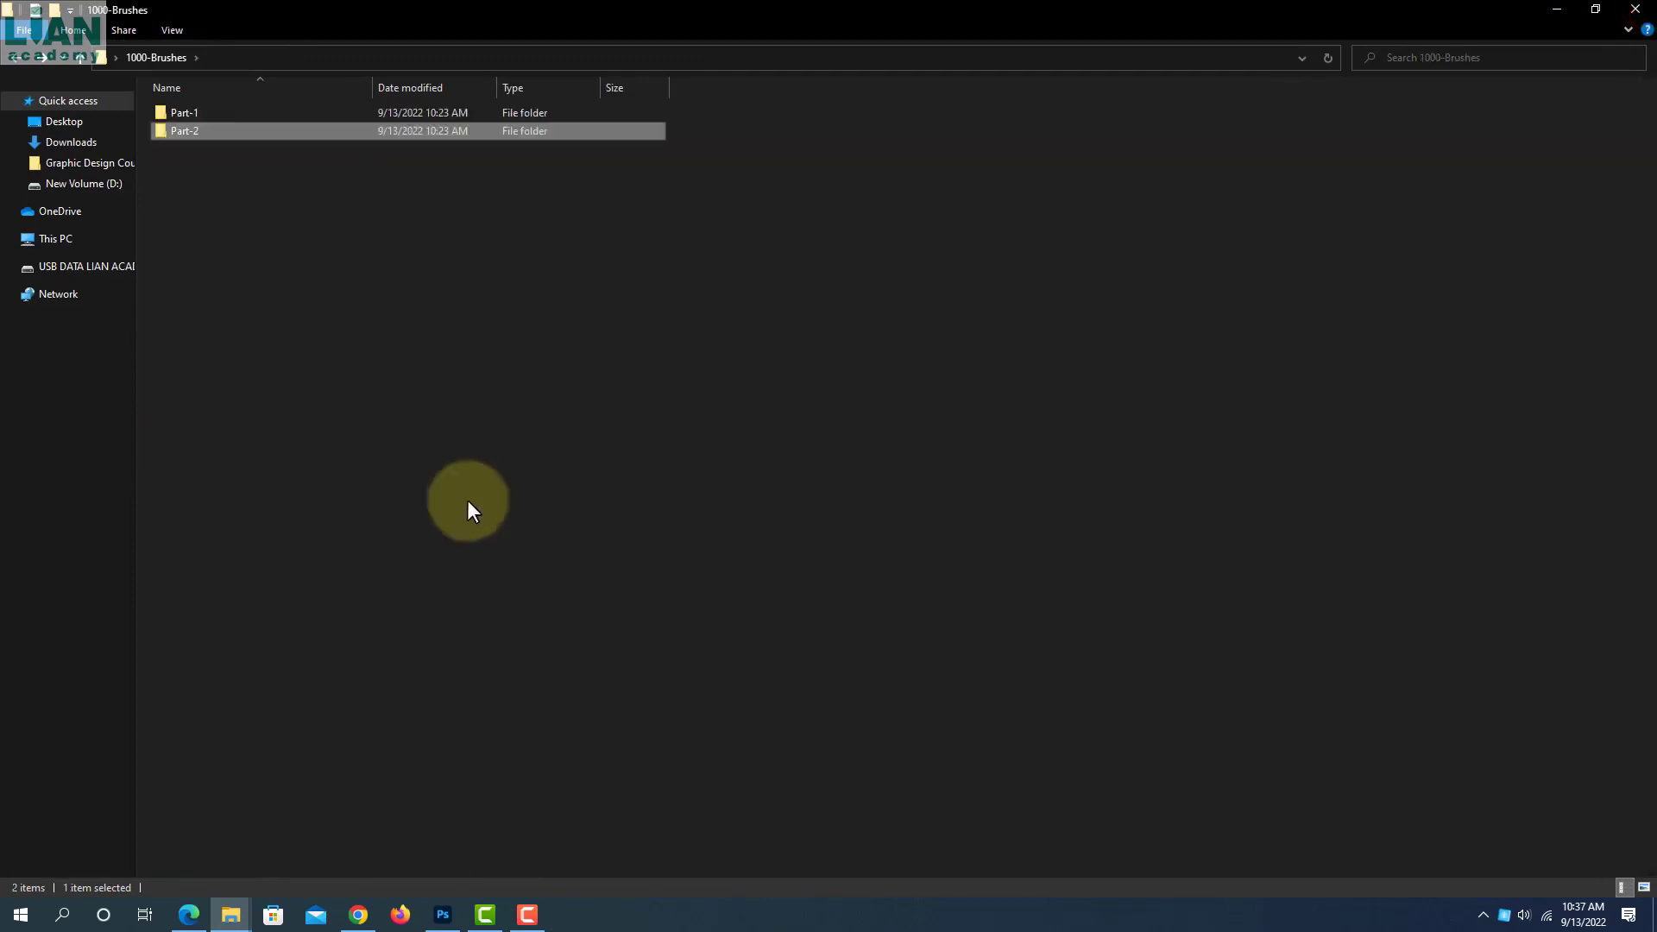
Reopen Part-2, look into the Victorian Corners folder, and return to the Part-2 list
{"action": "double_click", "coordinate": [185, 126]}
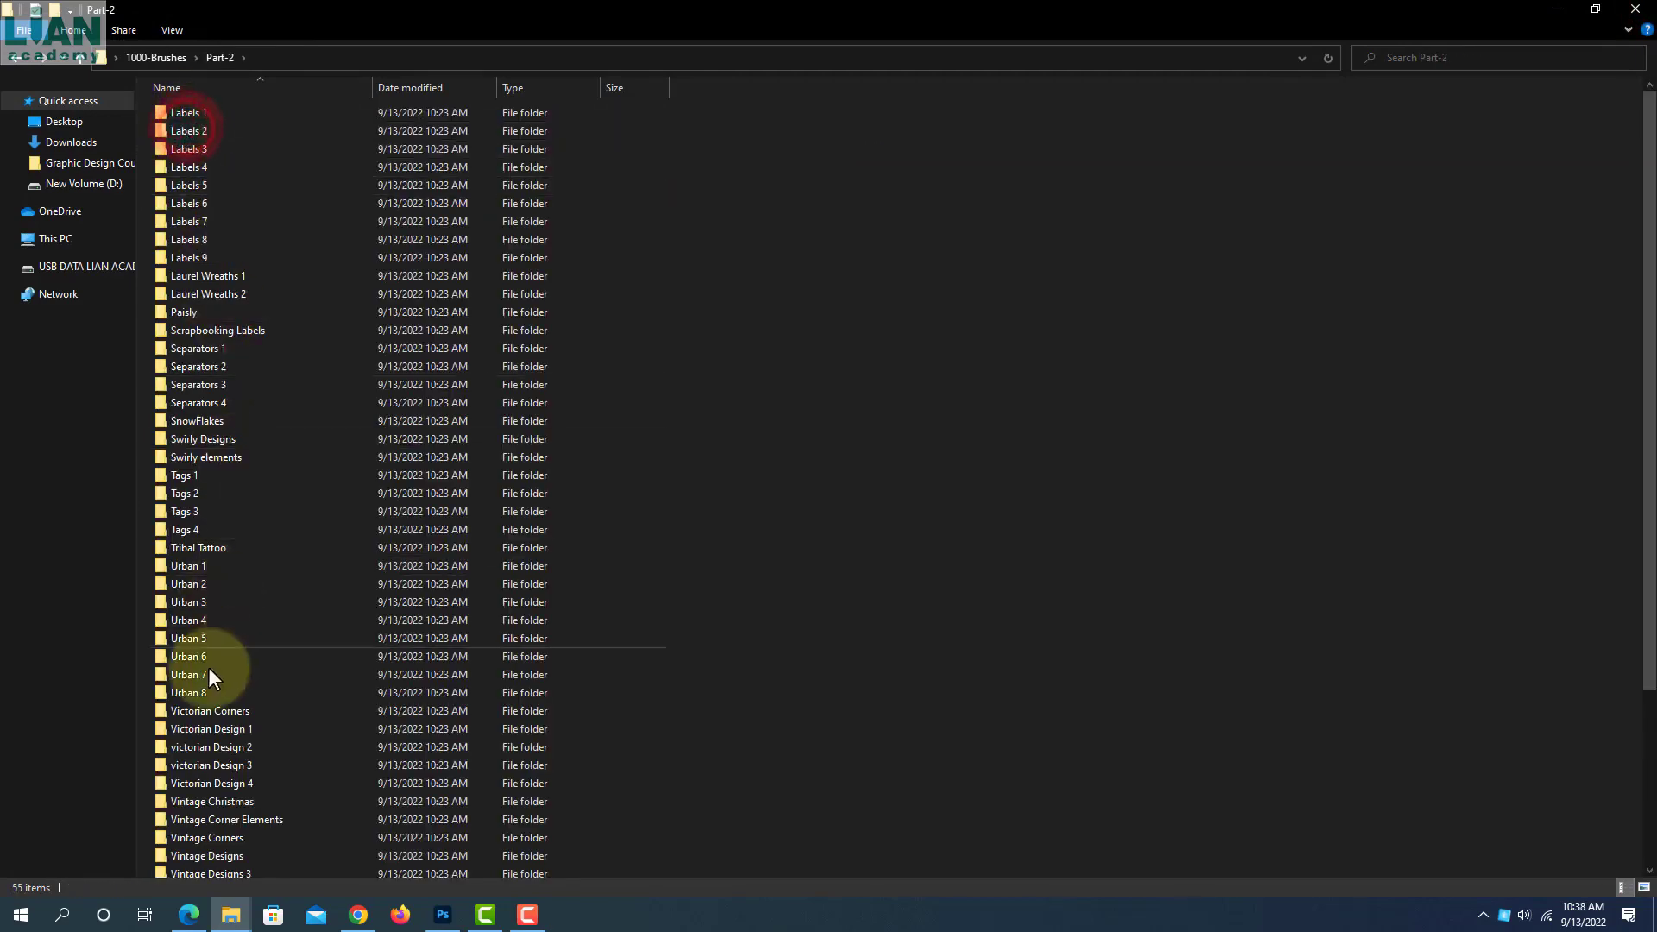
{"action": "double_click", "coordinate": [200, 713]}
{"action": "key", "text": "BackSpace"}
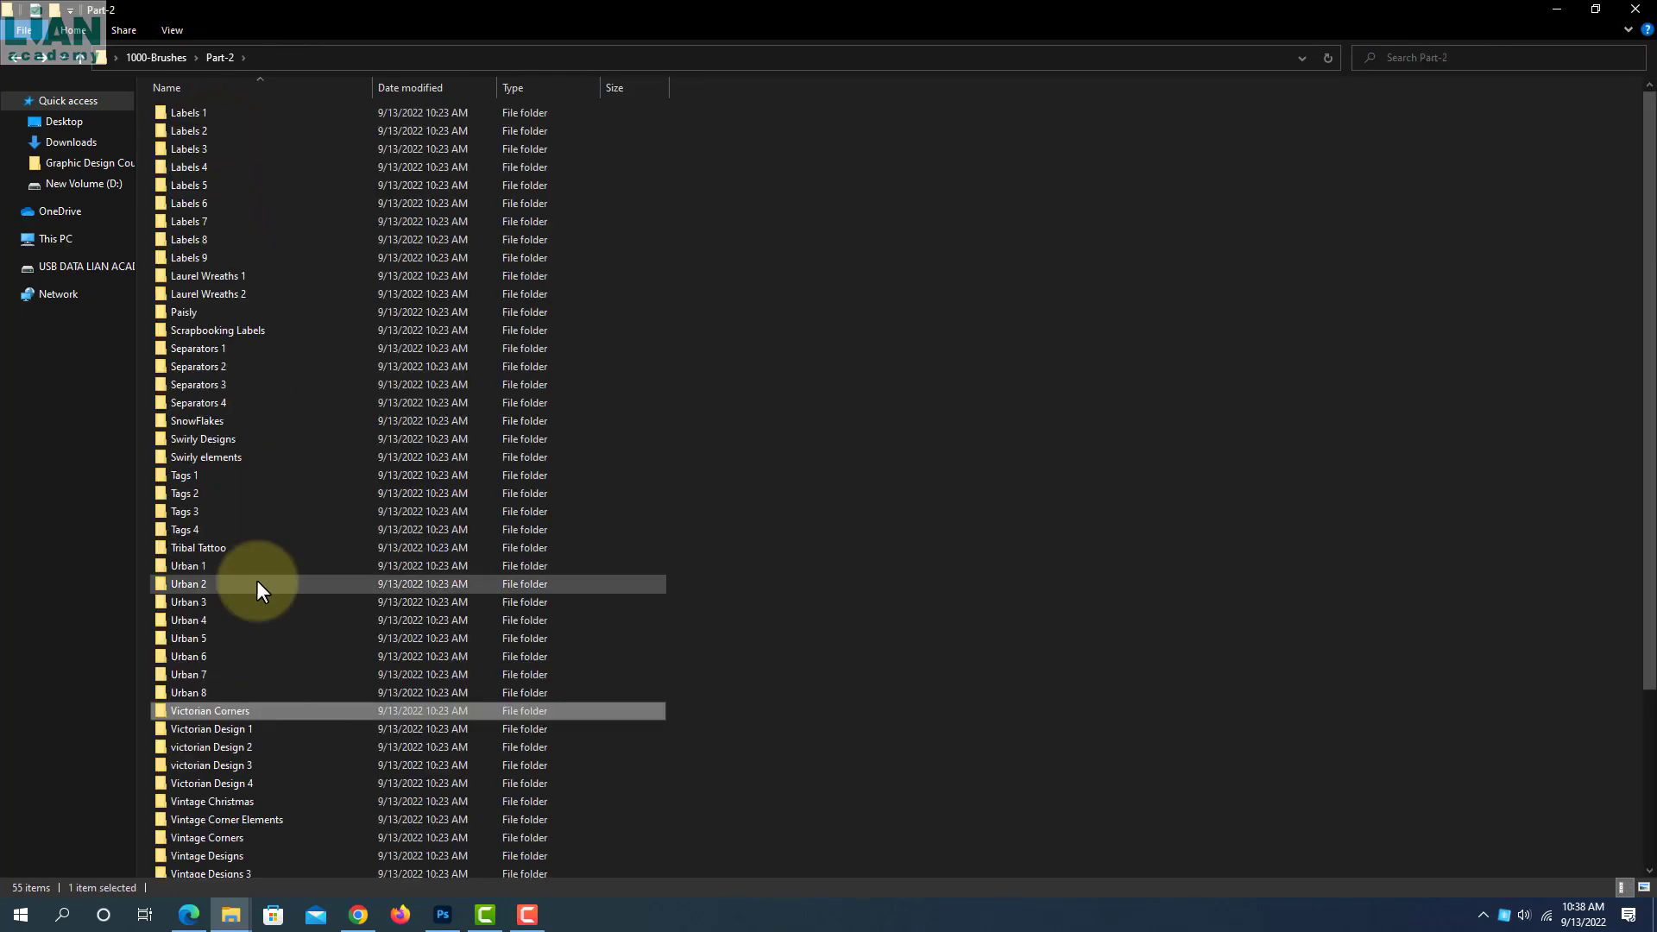
View the Small.jpg preview in the Vintage Flora folder, close it, and return to Part-2
{"action": "scroll", "coordinate": [230, 692], "scroll_direction": "down", "scroll_amount": 4}
{"action": "double_click", "coordinate": [231, 693]}
{"action": "double_click", "coordinate": [193, 145]}
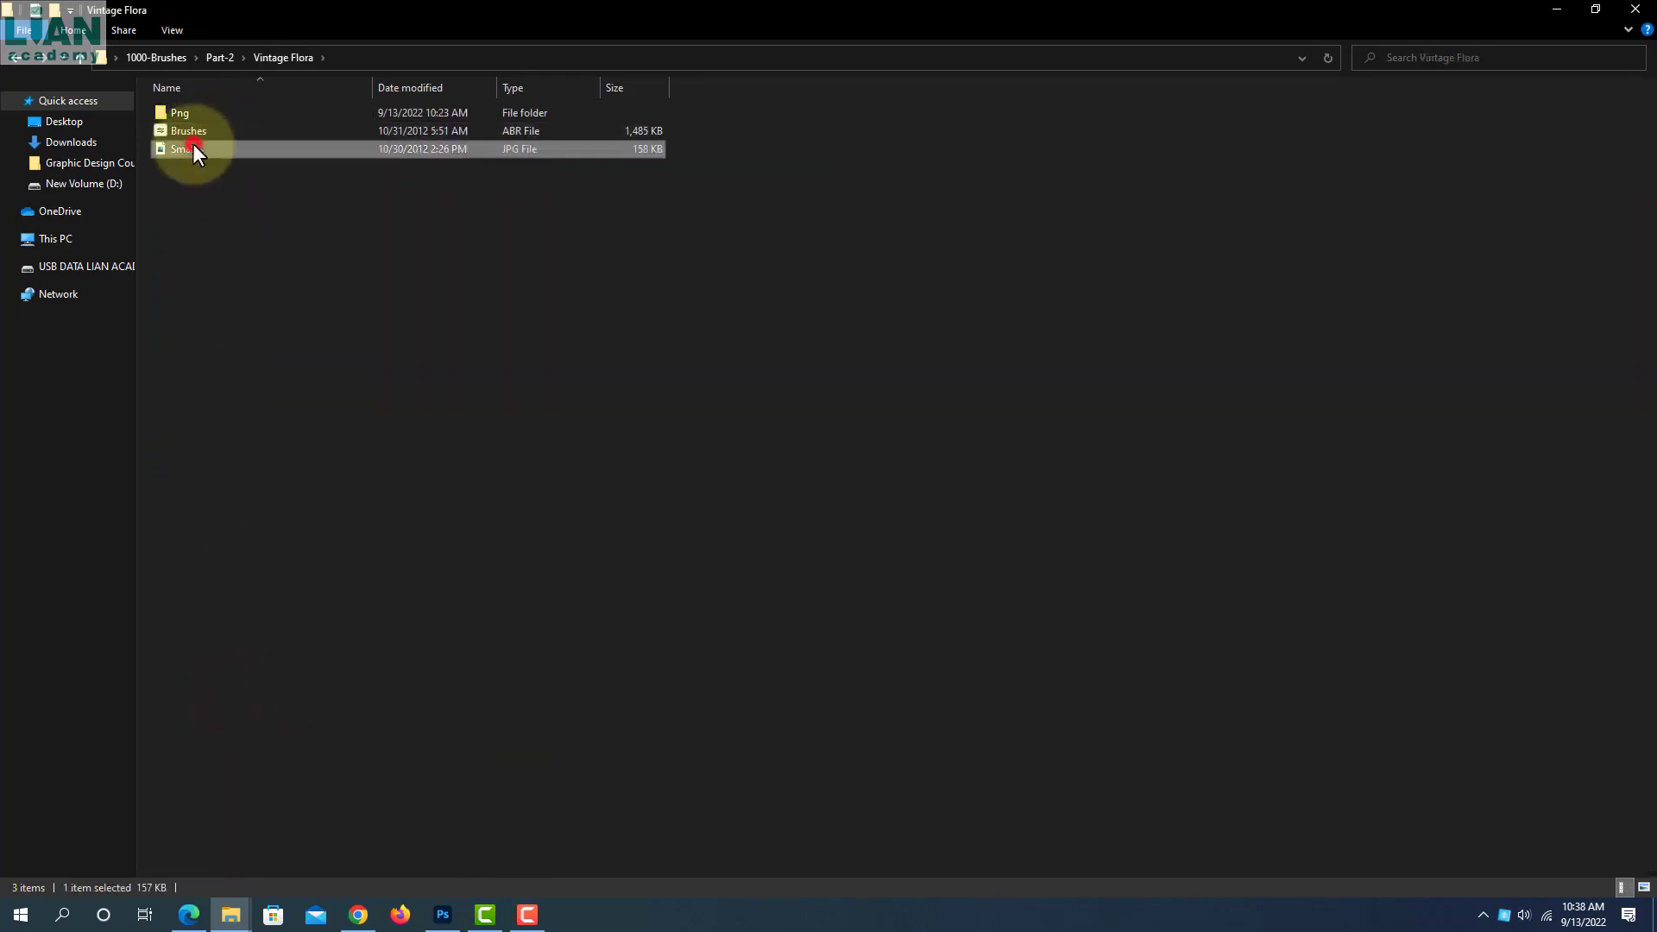
{"action": "left_click", "coordinate": [1637, 13]}
{"action": "key", "text": "BackSpace"}
Examine the Small.jpg preview in the Vintage Victorian folder, close it, and return to Part-2
{"action": "scroll", "coordinate": [413, 618], "scroll_direction": "down", "scroll_amount": 3}
{"action": "left_click", "coordinate": [219, 813]}
{"action": "double_click", "coordinate": [220, 813]}
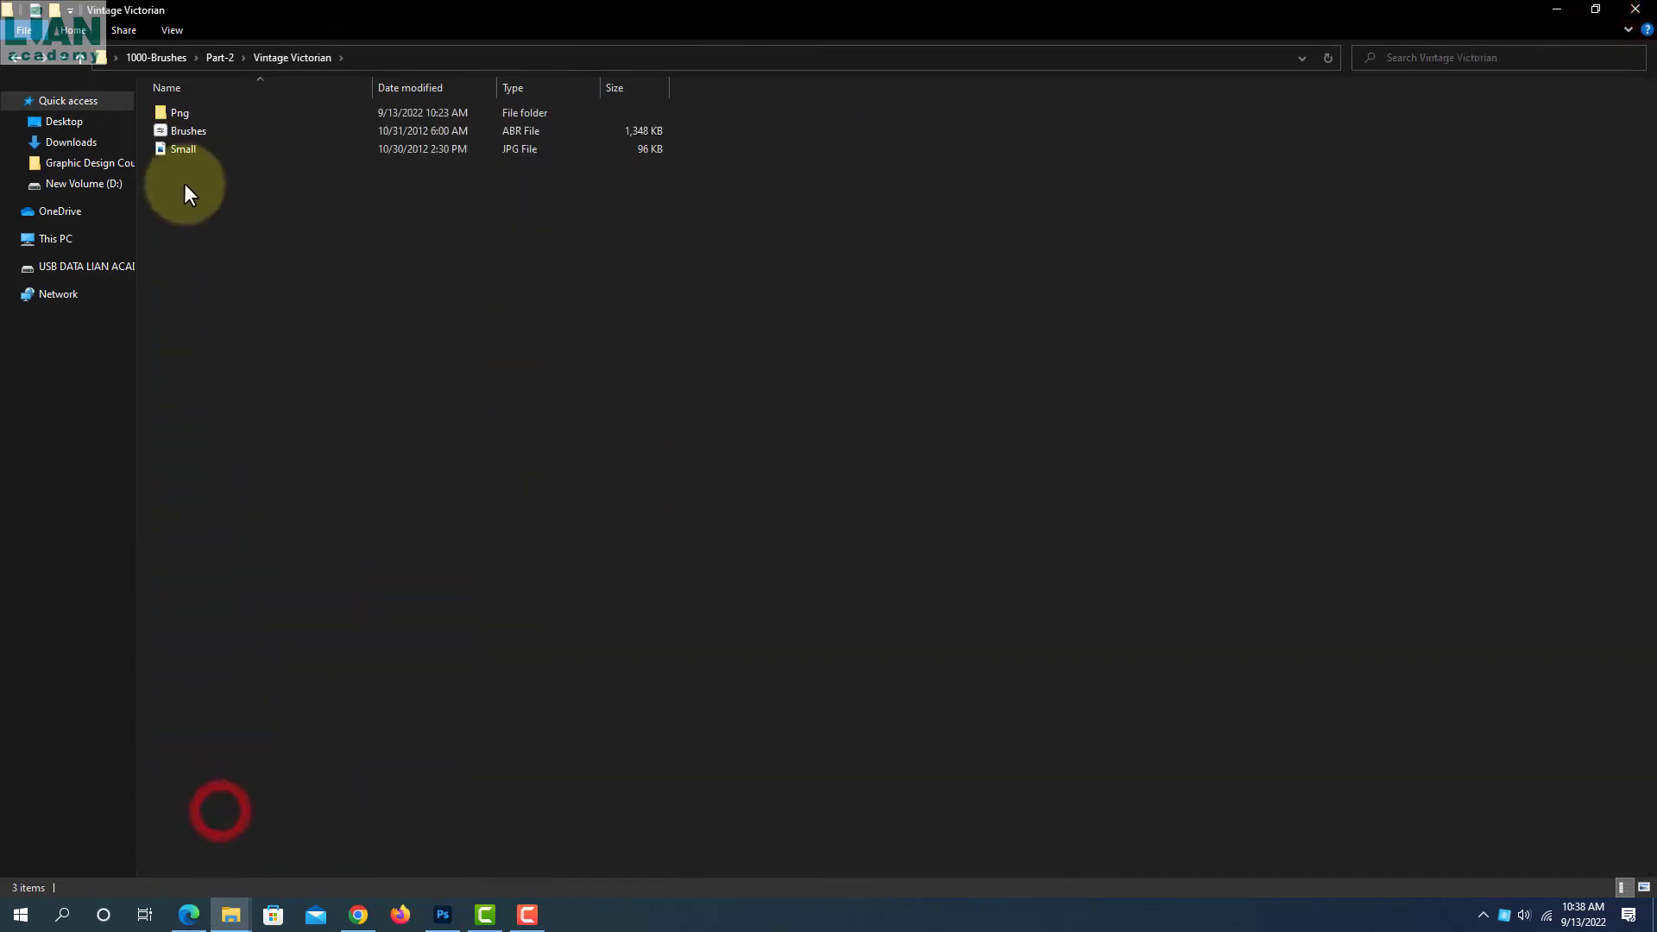
{"action": "double_click", "coordinate": [176, 146]}
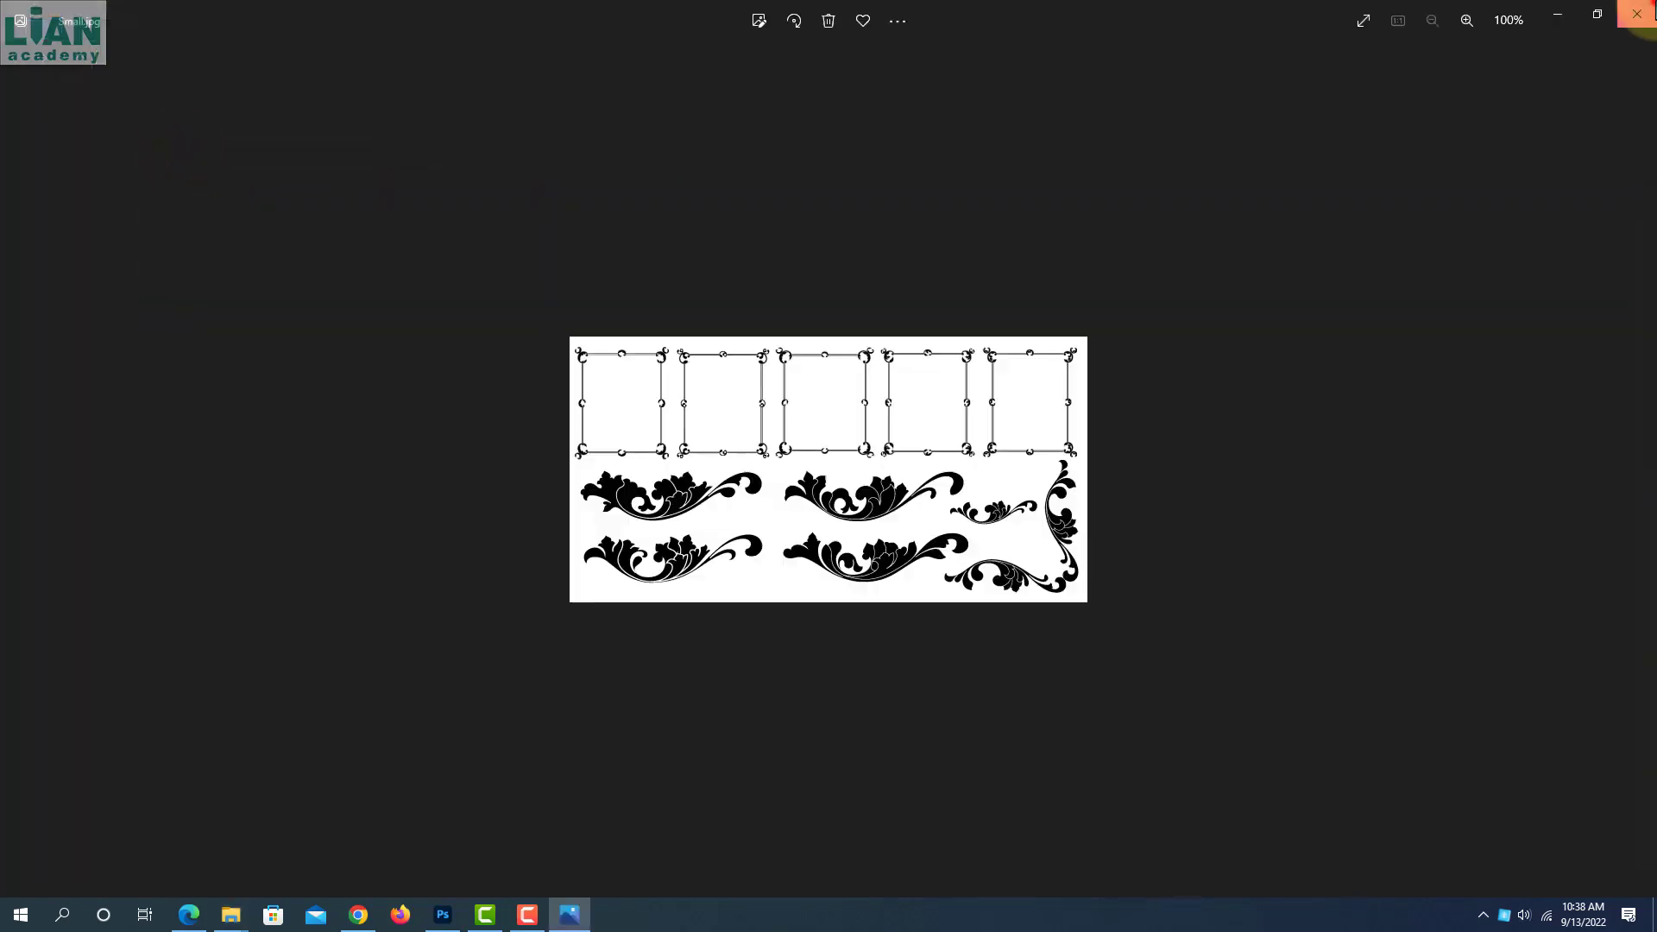
{"action": "left_click", "coordinate": [1637, 14]}
{"action": "key", "text": "BackSpace"}
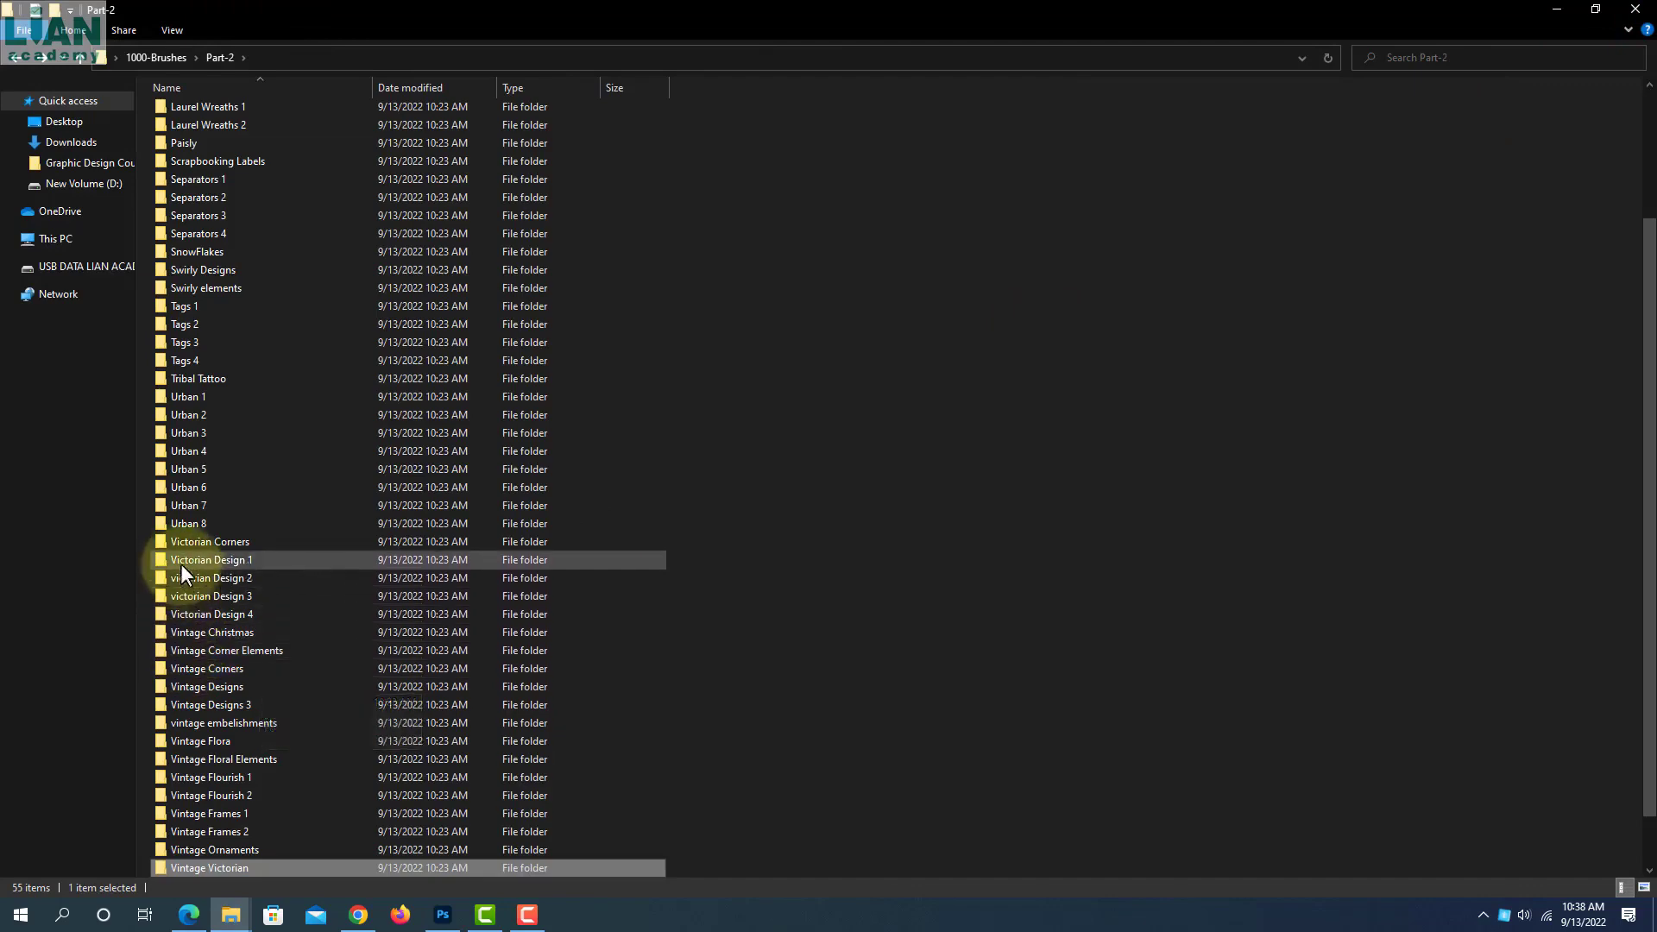
View the Small.jpg preview in the Victorian Corners folder, close it, and return to Part-2
{"action": "double_click", "coordinate": [180, 539]}
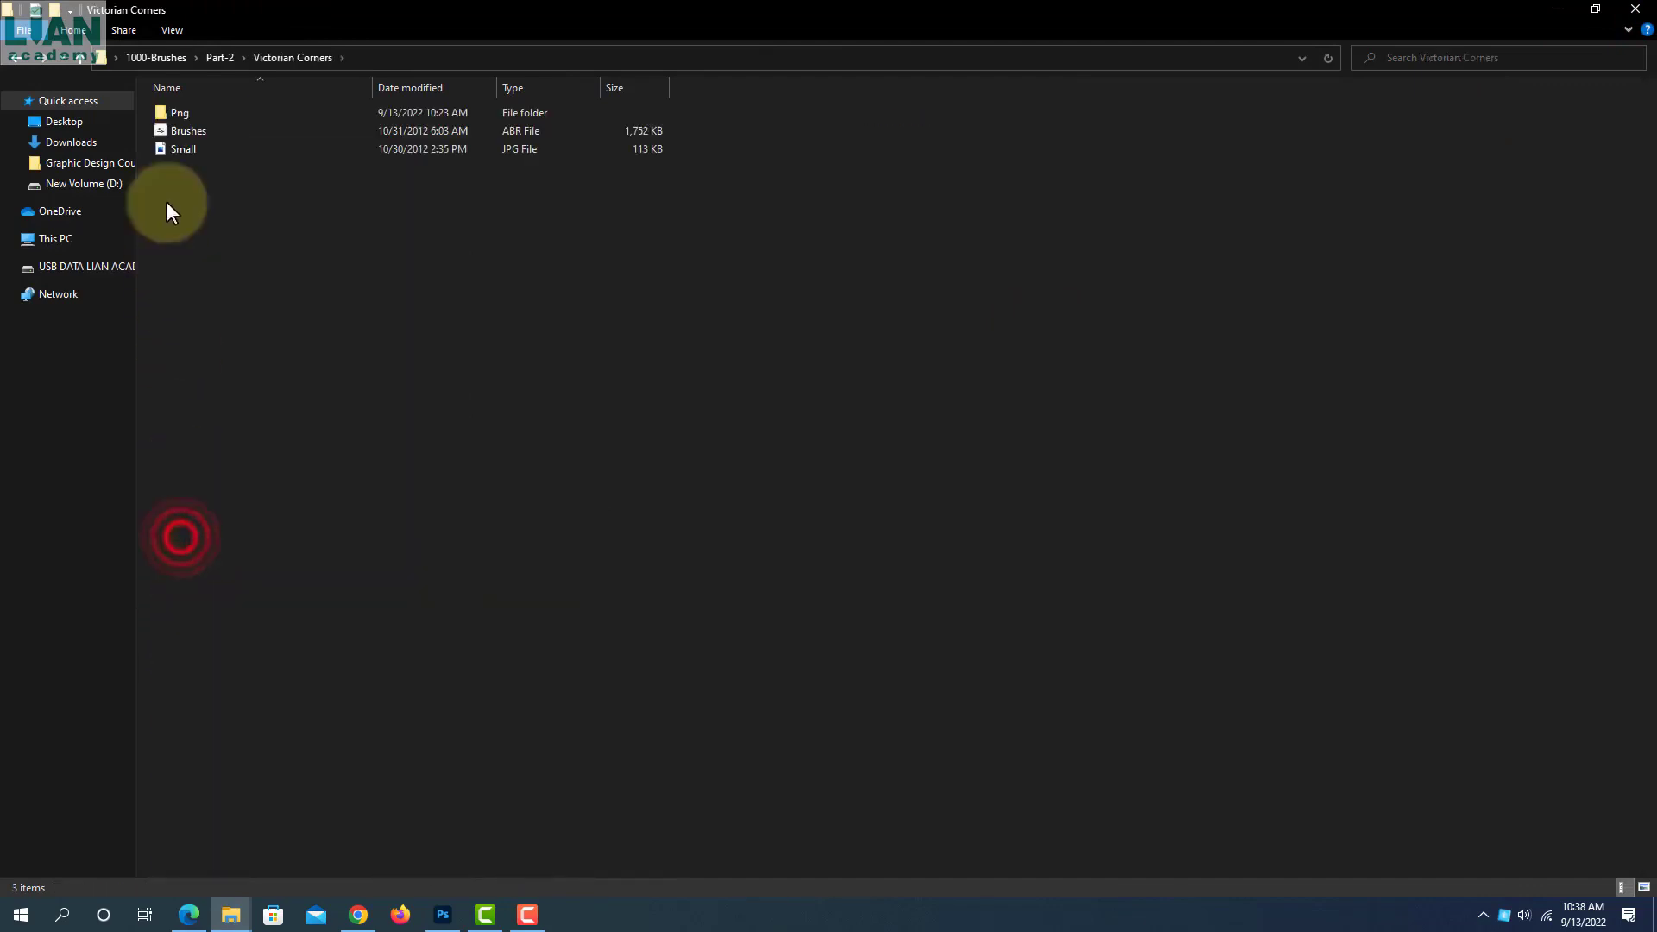
{"action": "double_click", "coordinate": [164, 149]}
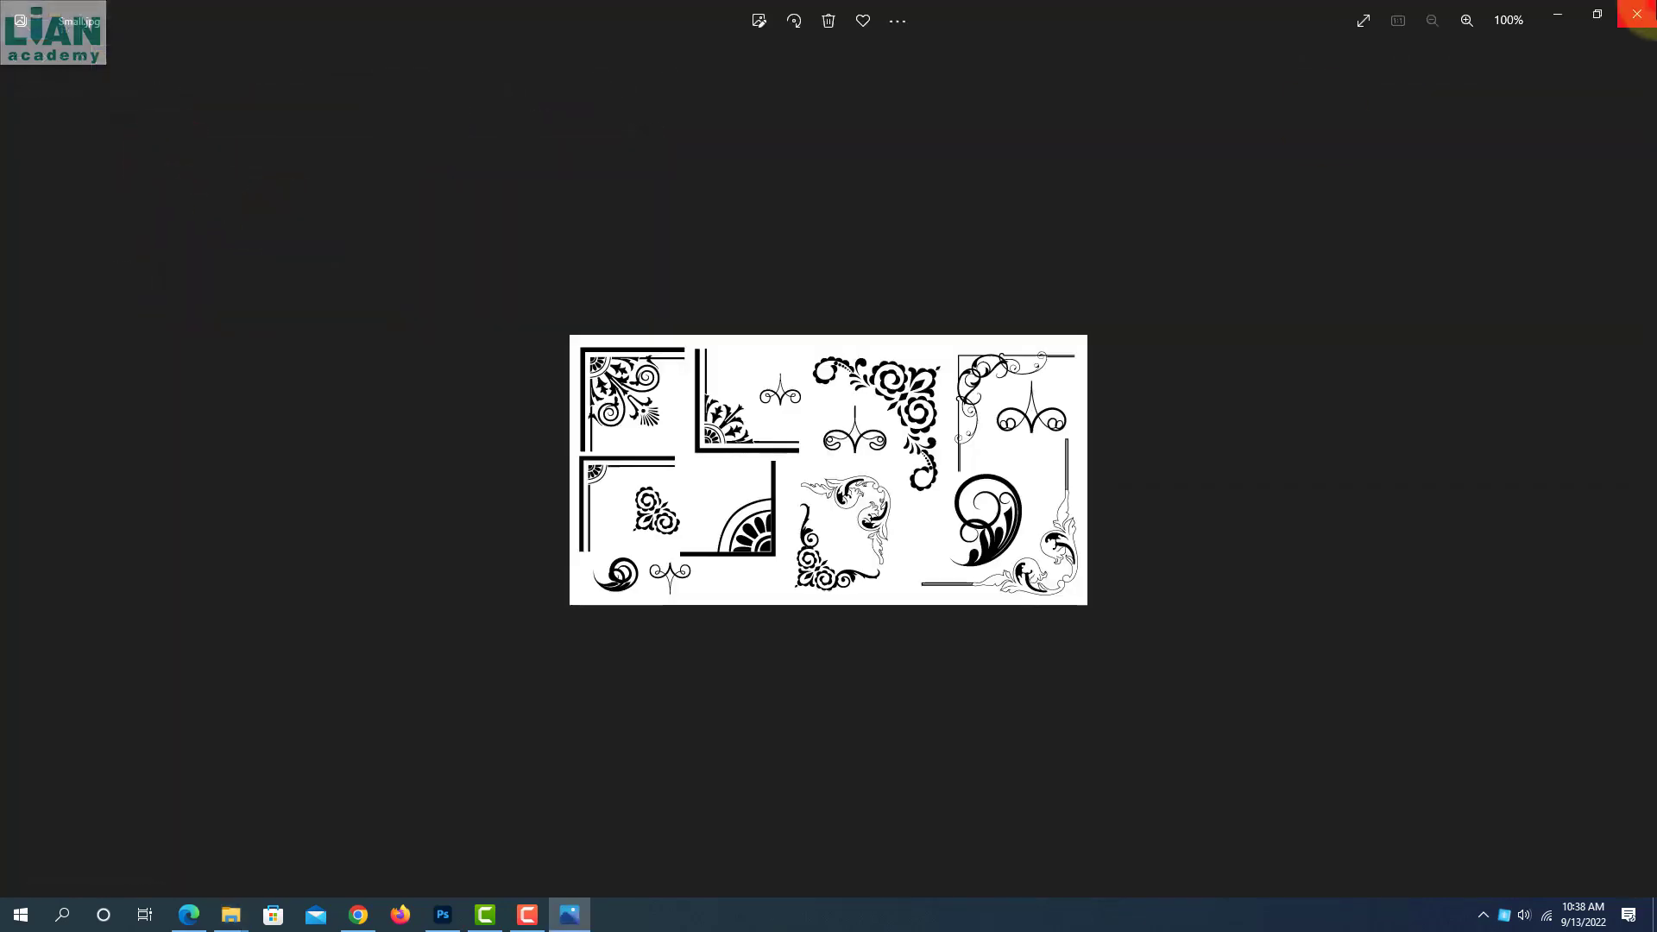
{"action": "left_click", "coordinate": [1637, 14]}
{"action": "key", "text": "BackSpace"}
View the Small.jpg preview in the Labels 4 folder, close it, and return to Part-2
{"action": "double_click", "coordinate": [349, 167]}
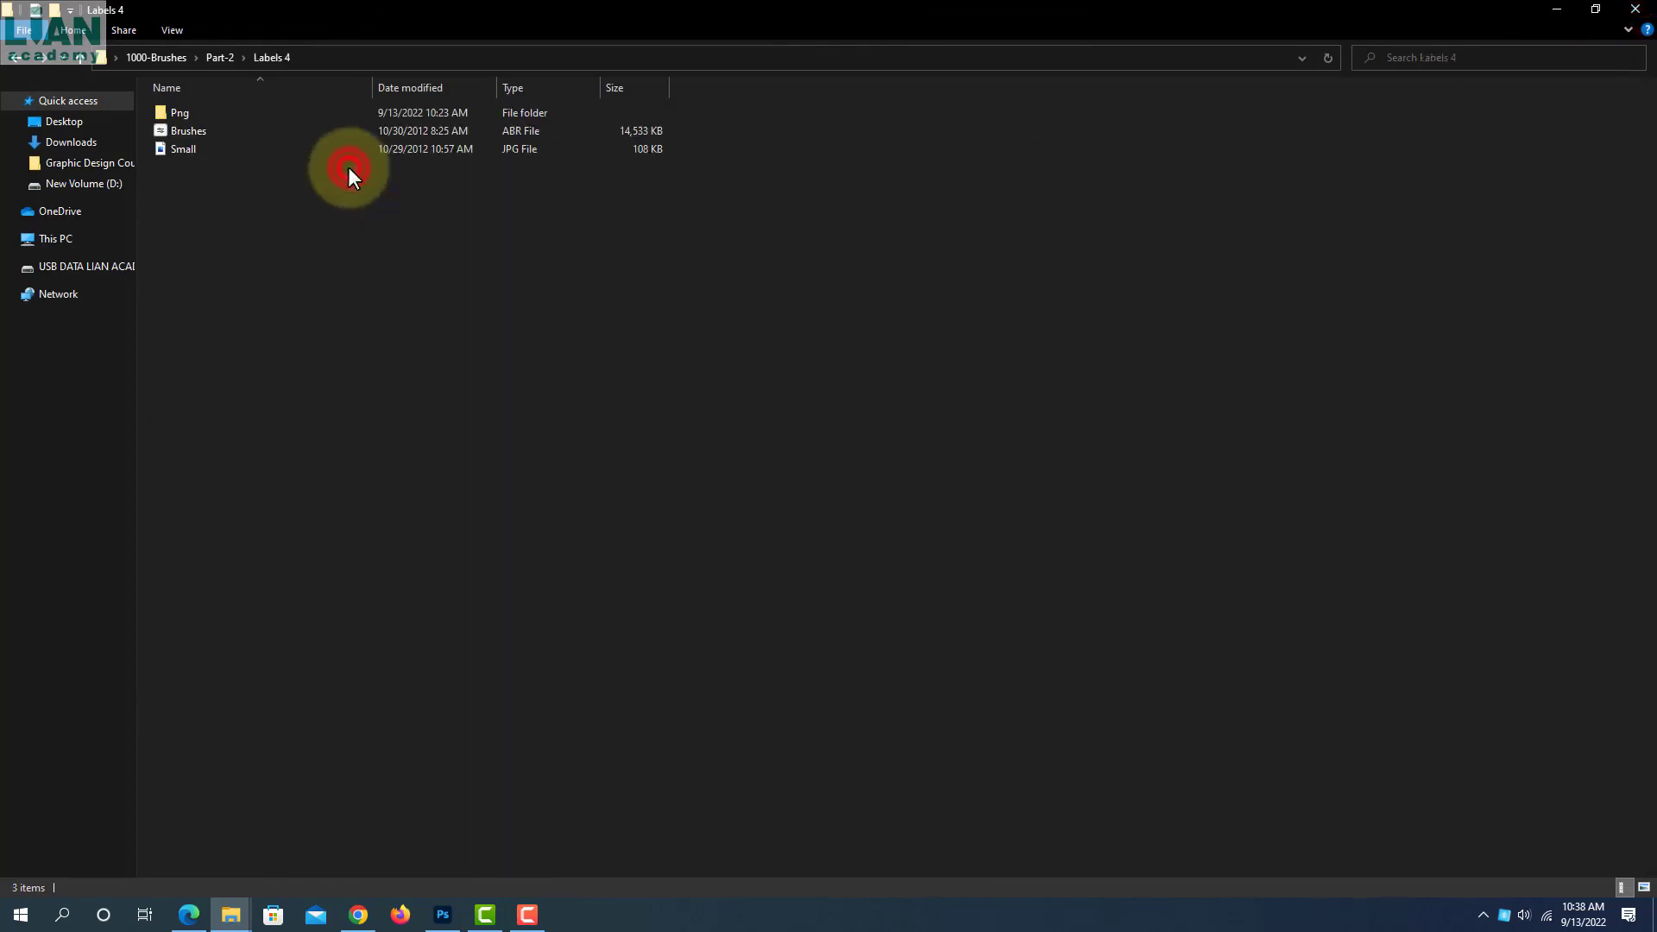
{"action": "double_click", "coordinate": [268, 148]}
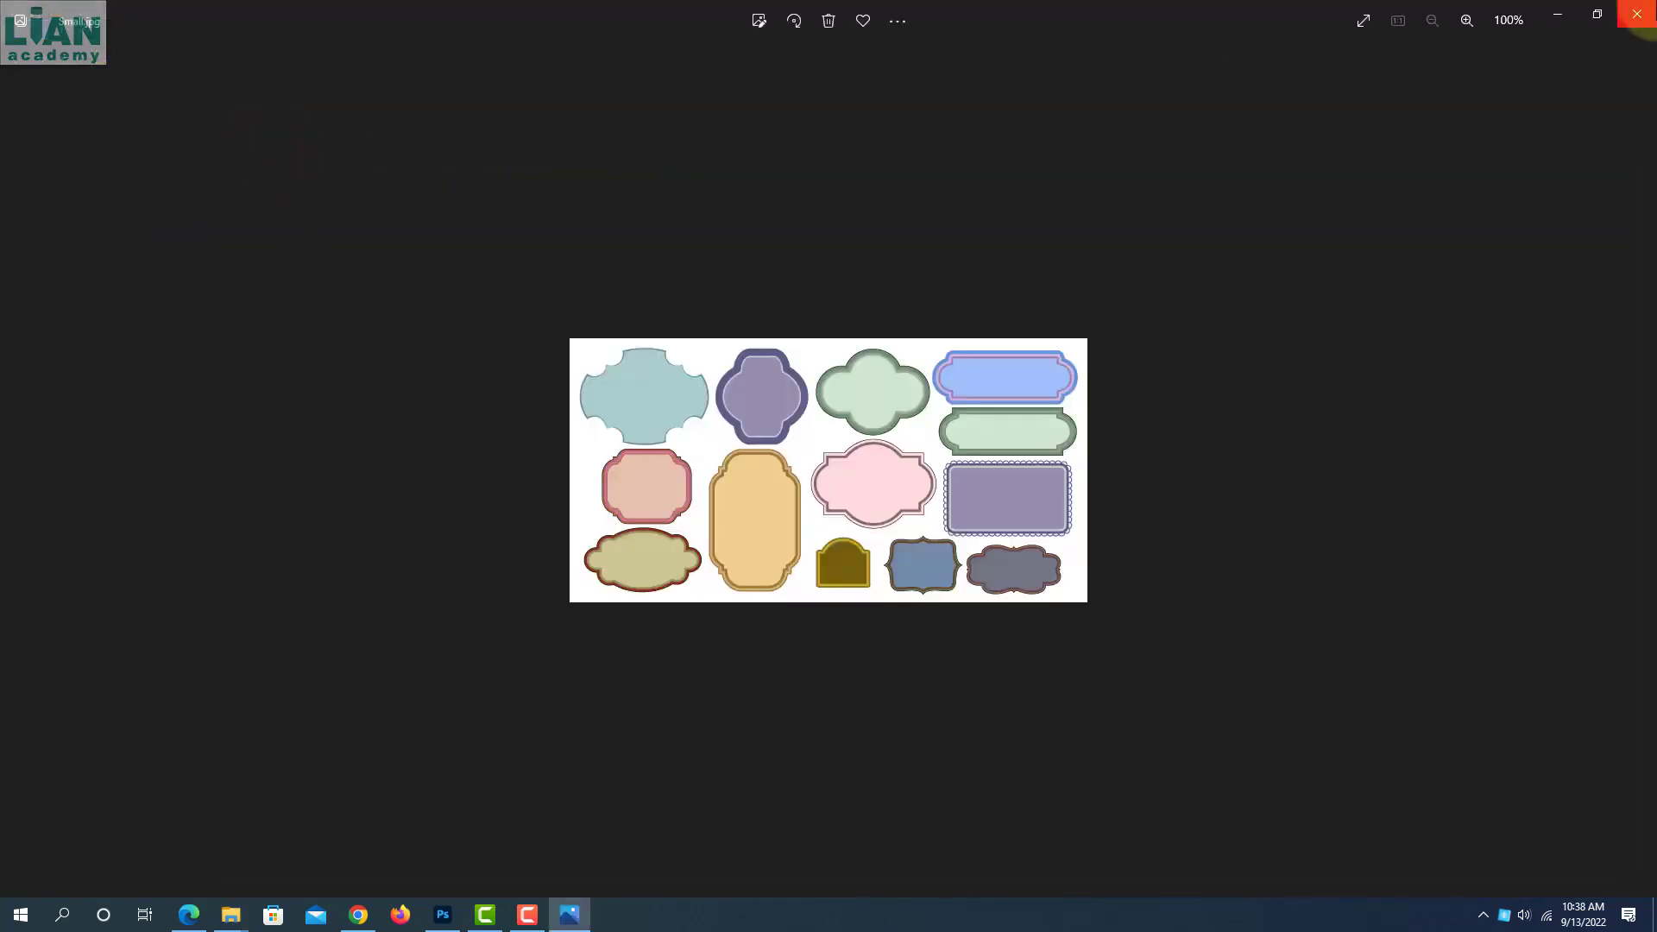
{"action": "left_click", "coordinate": [1637, 15]}
{"action": "key", "text": "BackSpace"}
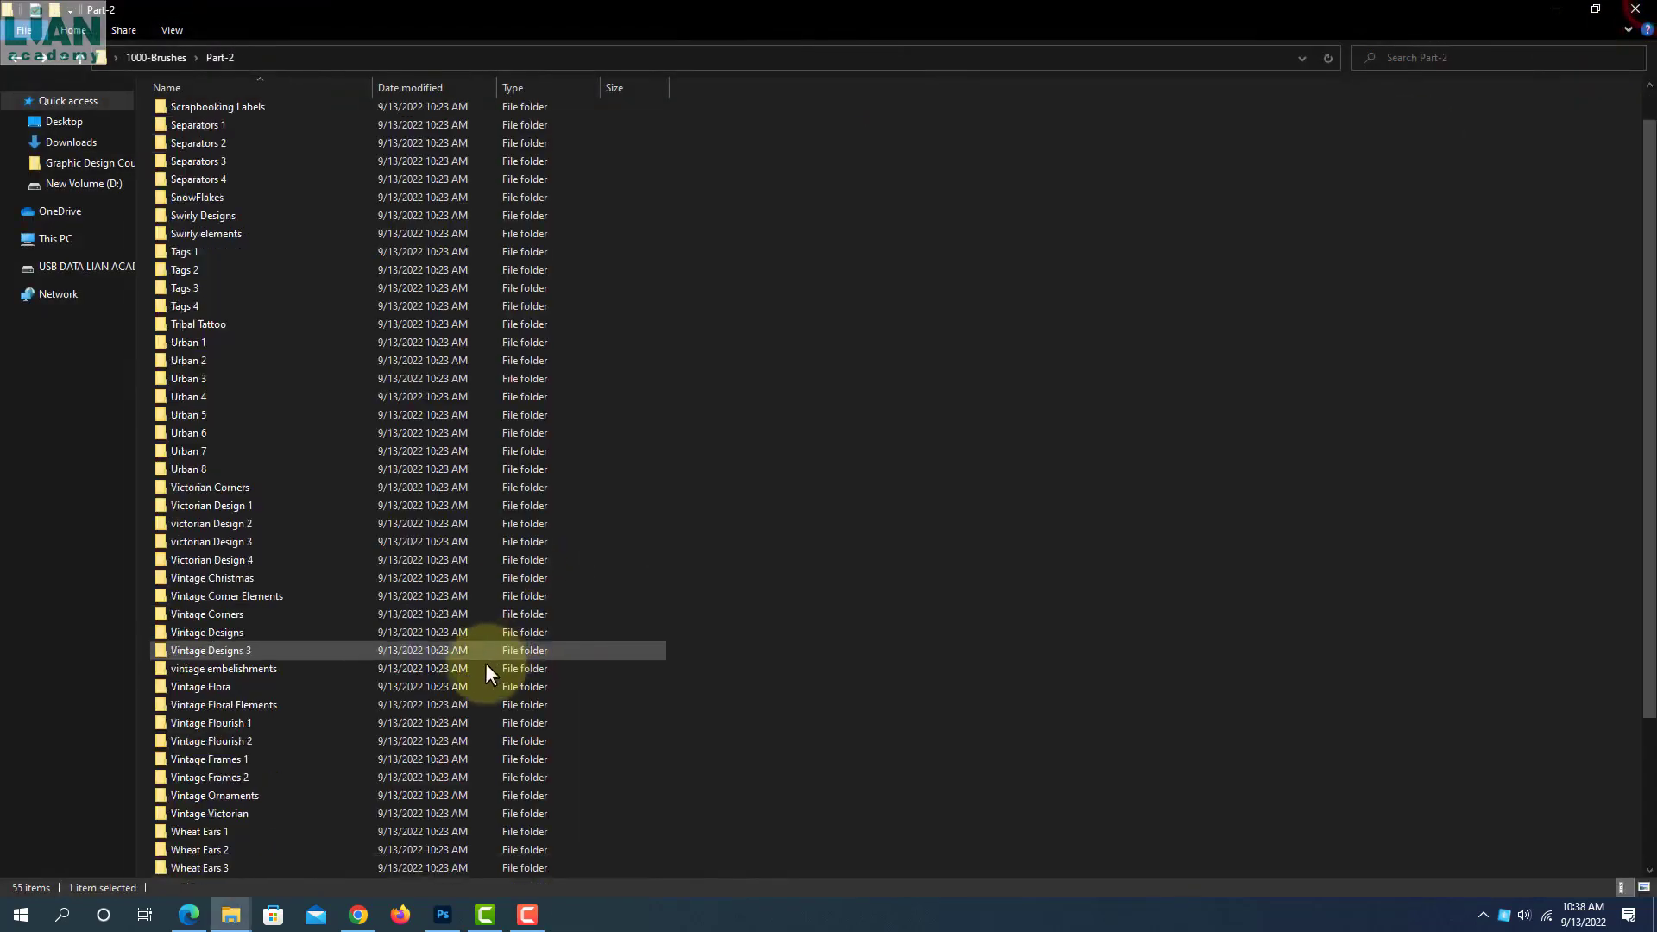
Examine the Small.jpg preview in the Wheat Ears 3 folder, close it, and return to Part-2
{"action": "double_click", "coordinate": [296, 860]}
{"action": "left_click", "coordinate": [164, 149]}
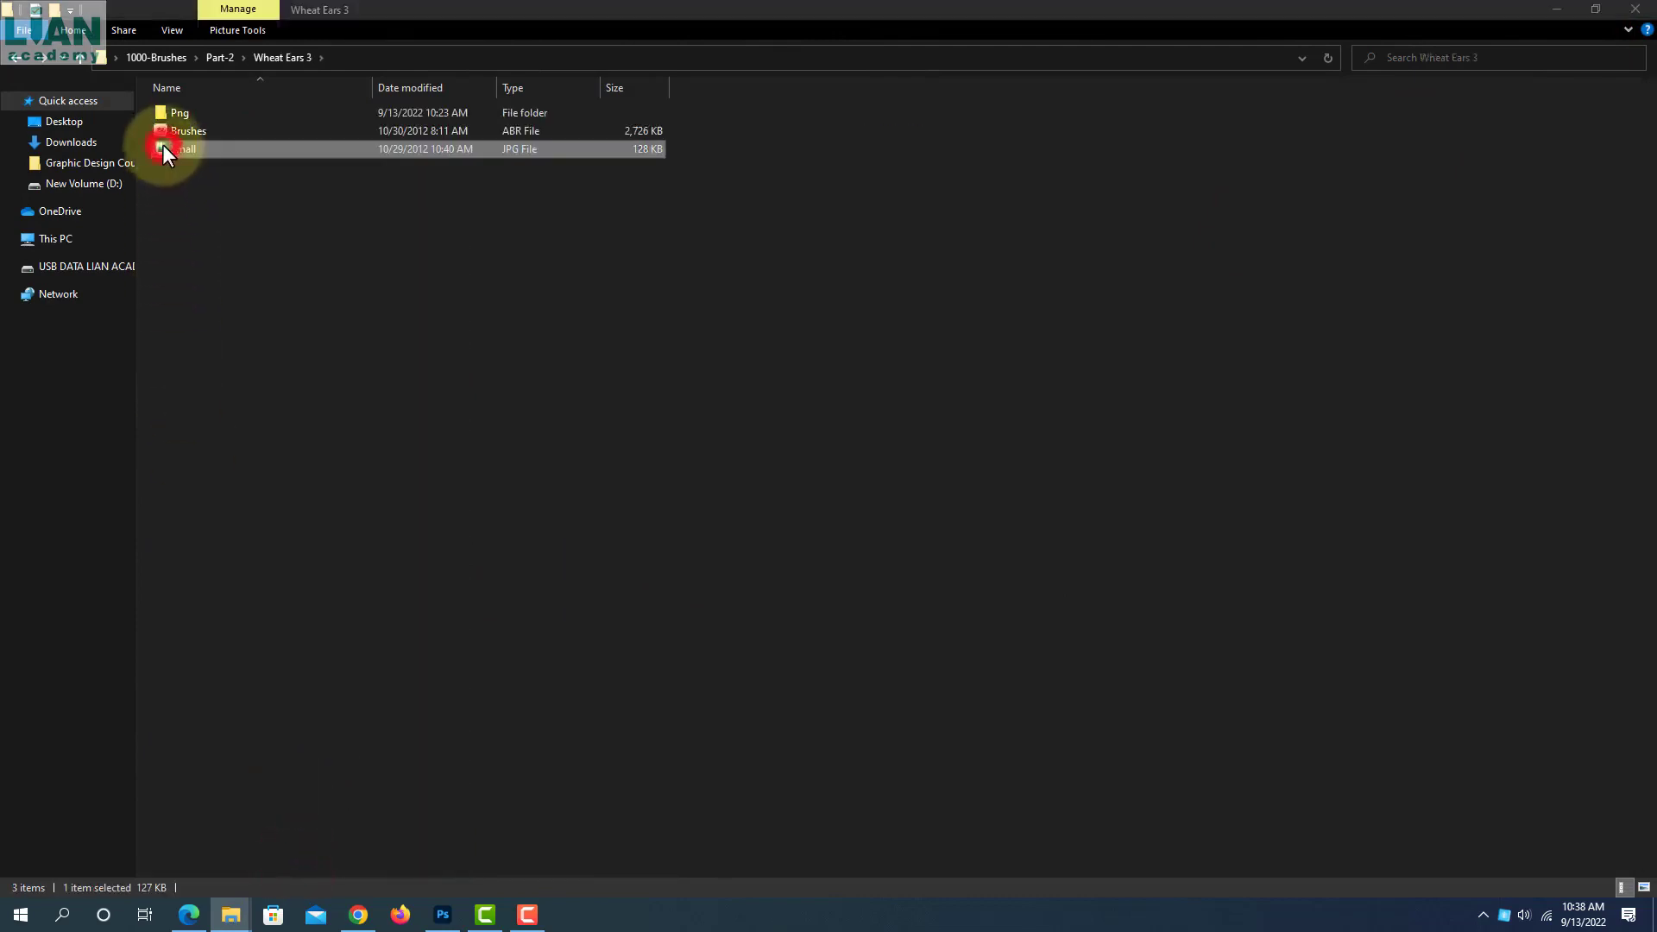
{"action": "double_click", "coordinate": [164, 149]}
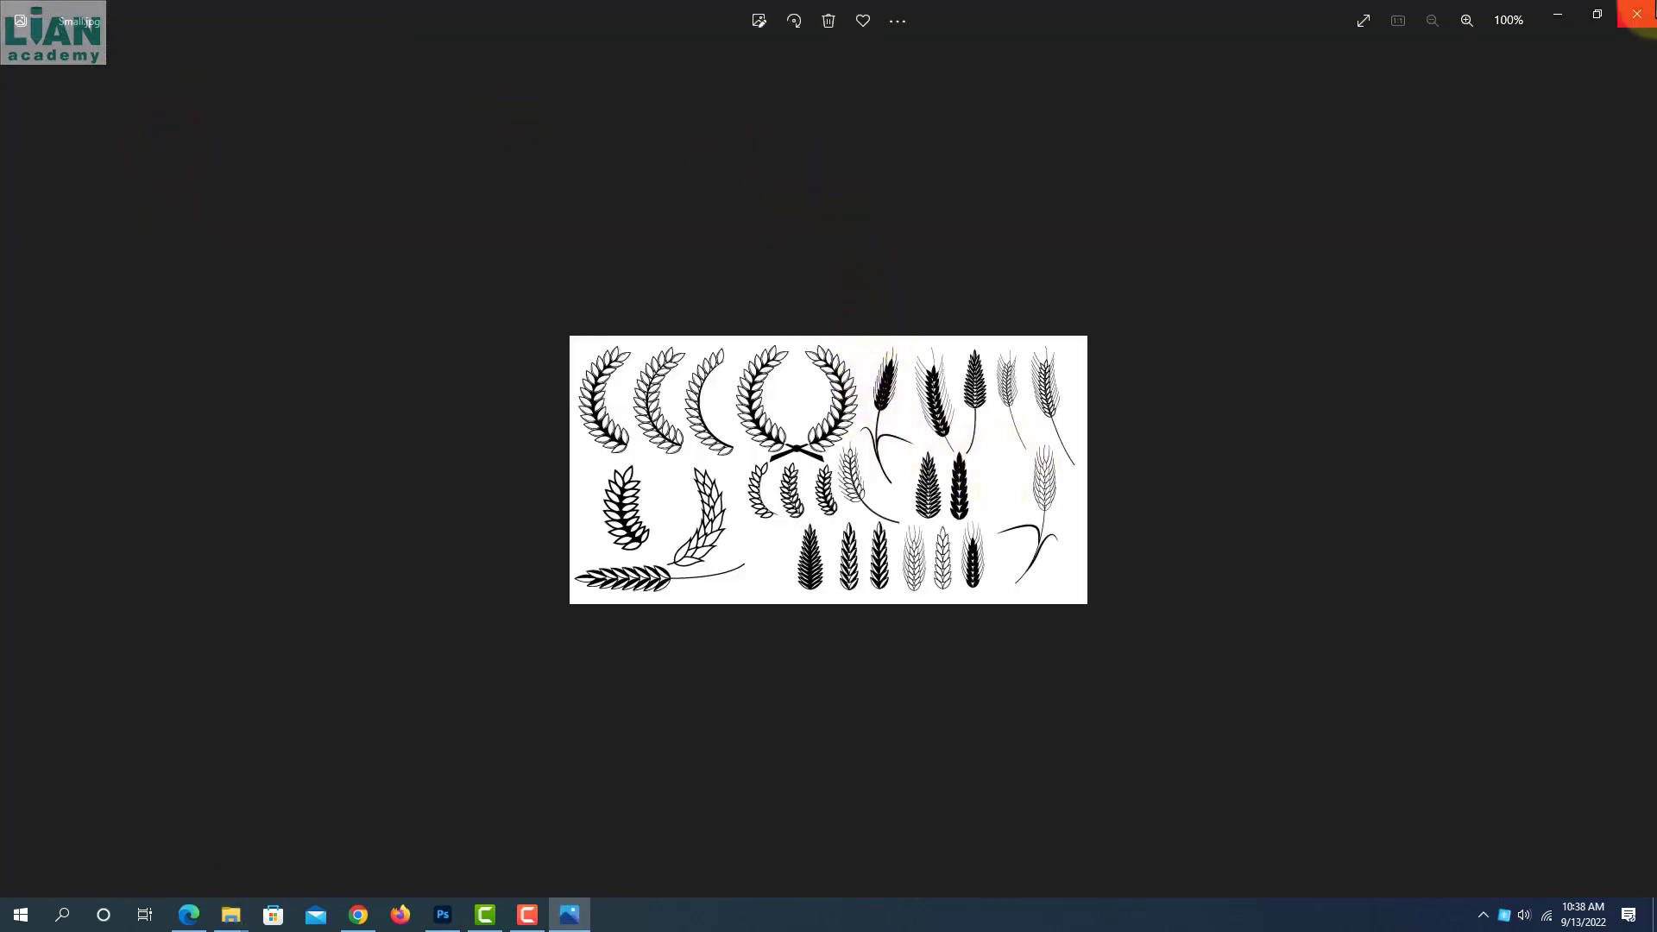
{"action": "left_click", "coordinate": [1637, 14]}
{"action": "key", "text": "BackSpace"}
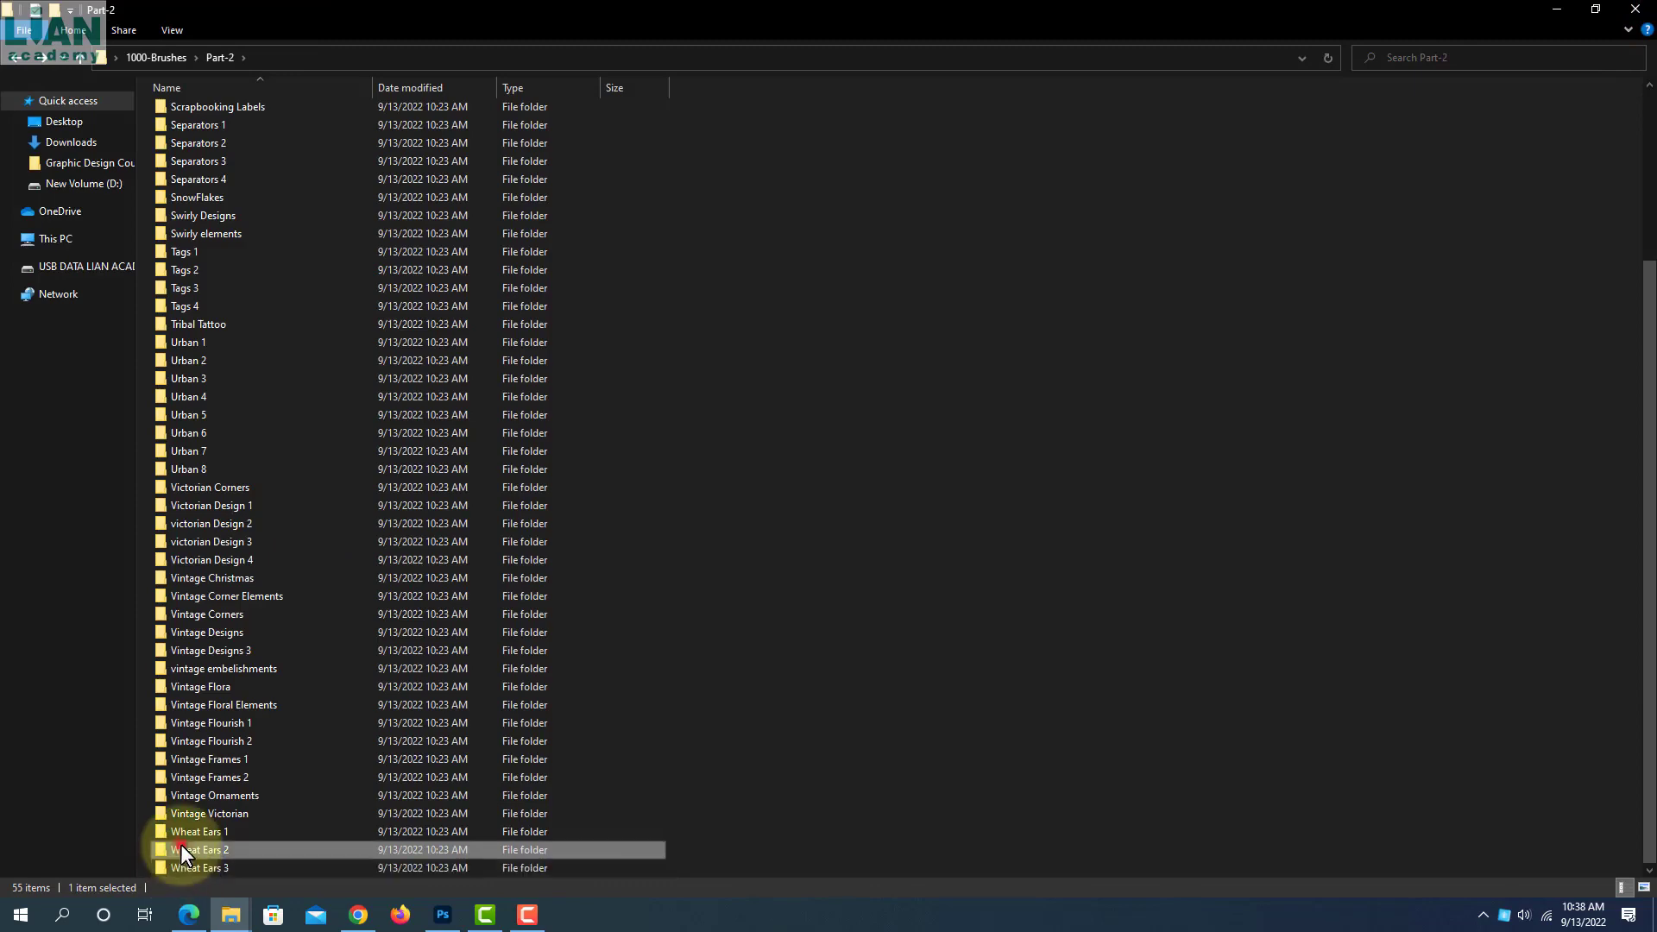
View the Small.jpg preview in the Wheat Ears 2 folder, close it, and return to Part-2
{"action": "double_click", "coordinate": [180, 847]}
{"action": "left_click", "coordinate": [176, 152]}
{"action": "double_click", "coordinate": [177, 154]}
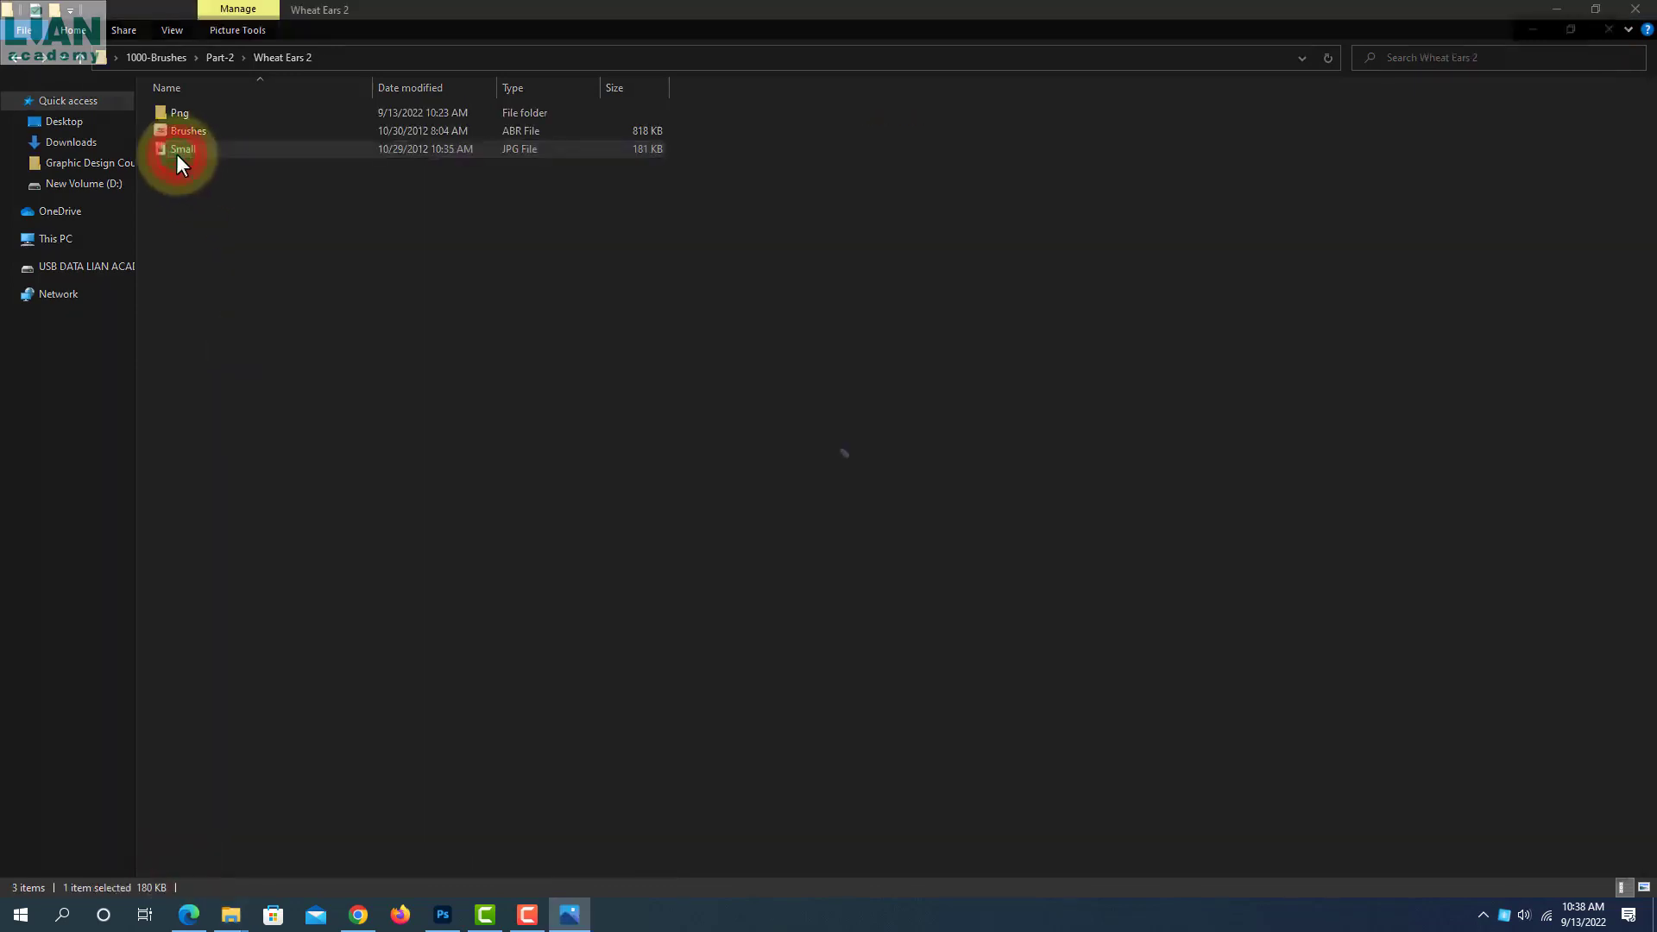
{"action": "left_click", "coordinate": [1637, 14]}
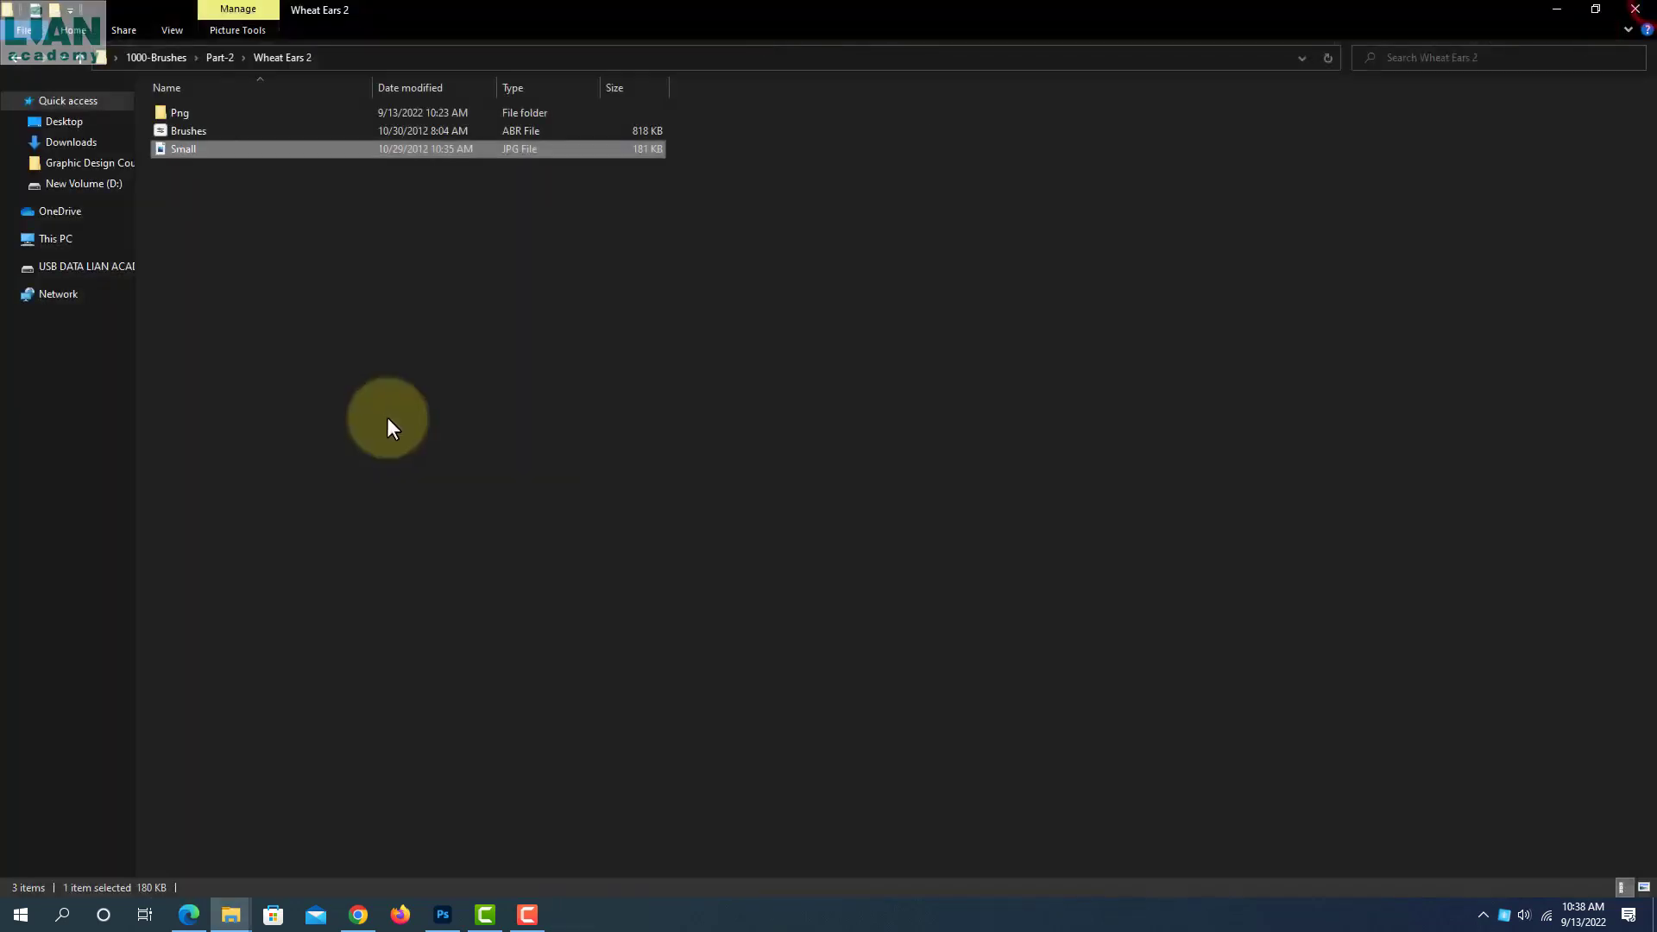
{"action": "key", "text": "BackSpace"}
Show the desktop, examine the size and contents of the 1000-Brushes folder in its properties, and close them
{"action": "key", "text": "super+d"}
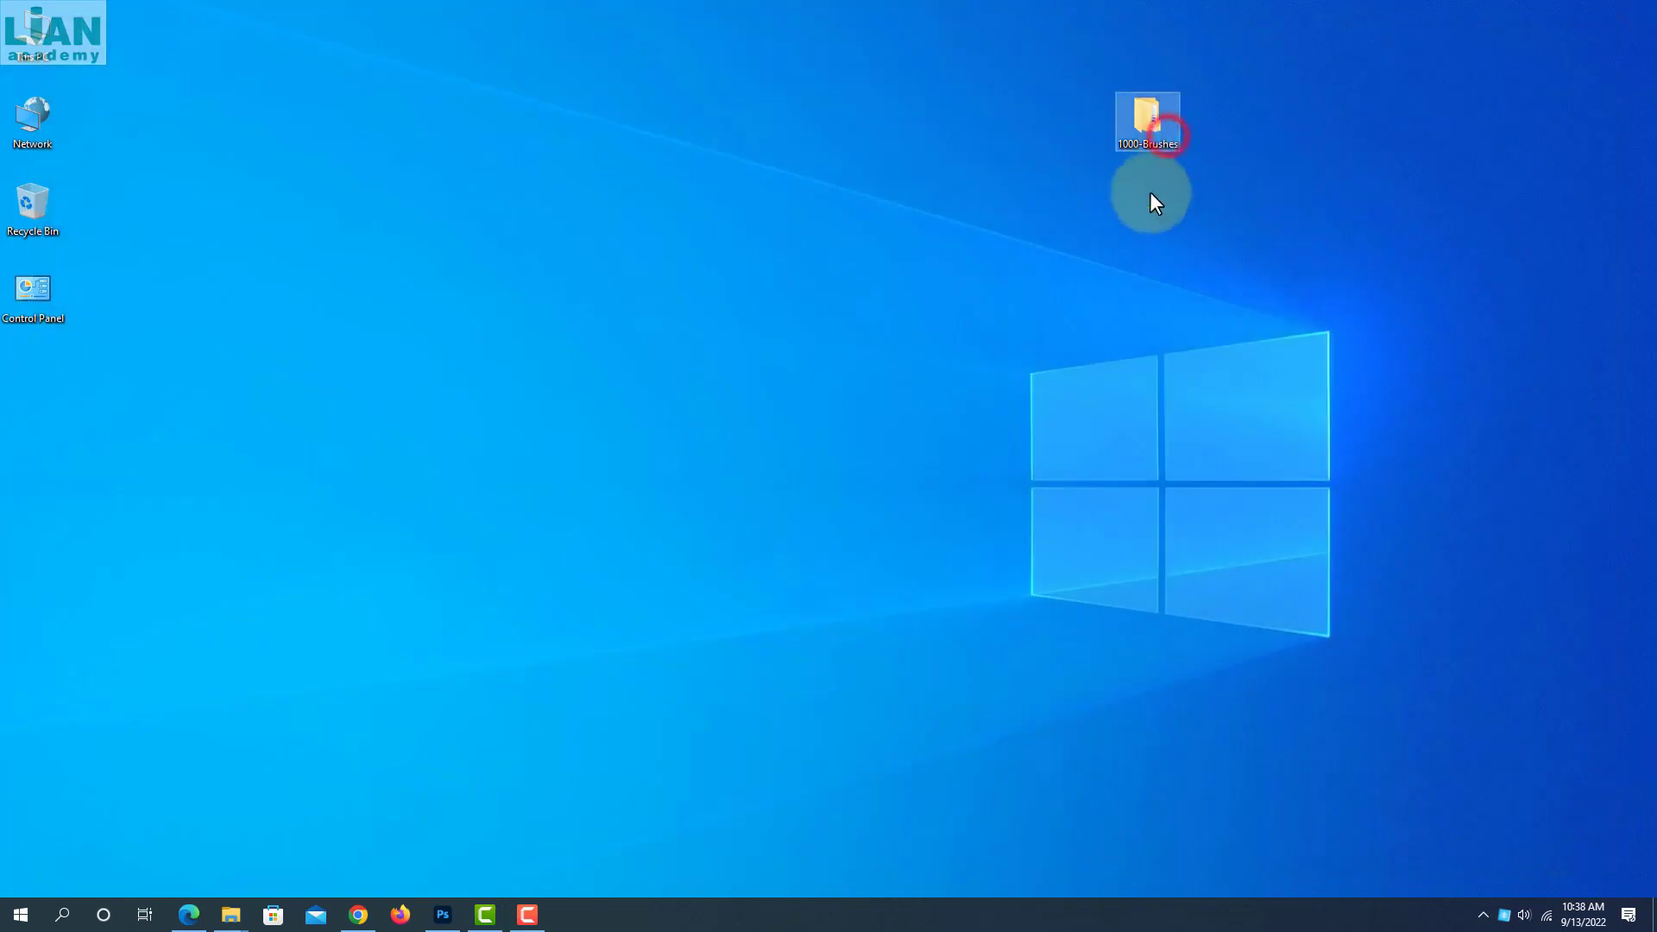
{"action": "mouse_move", "coordinate": [1153, 143]}
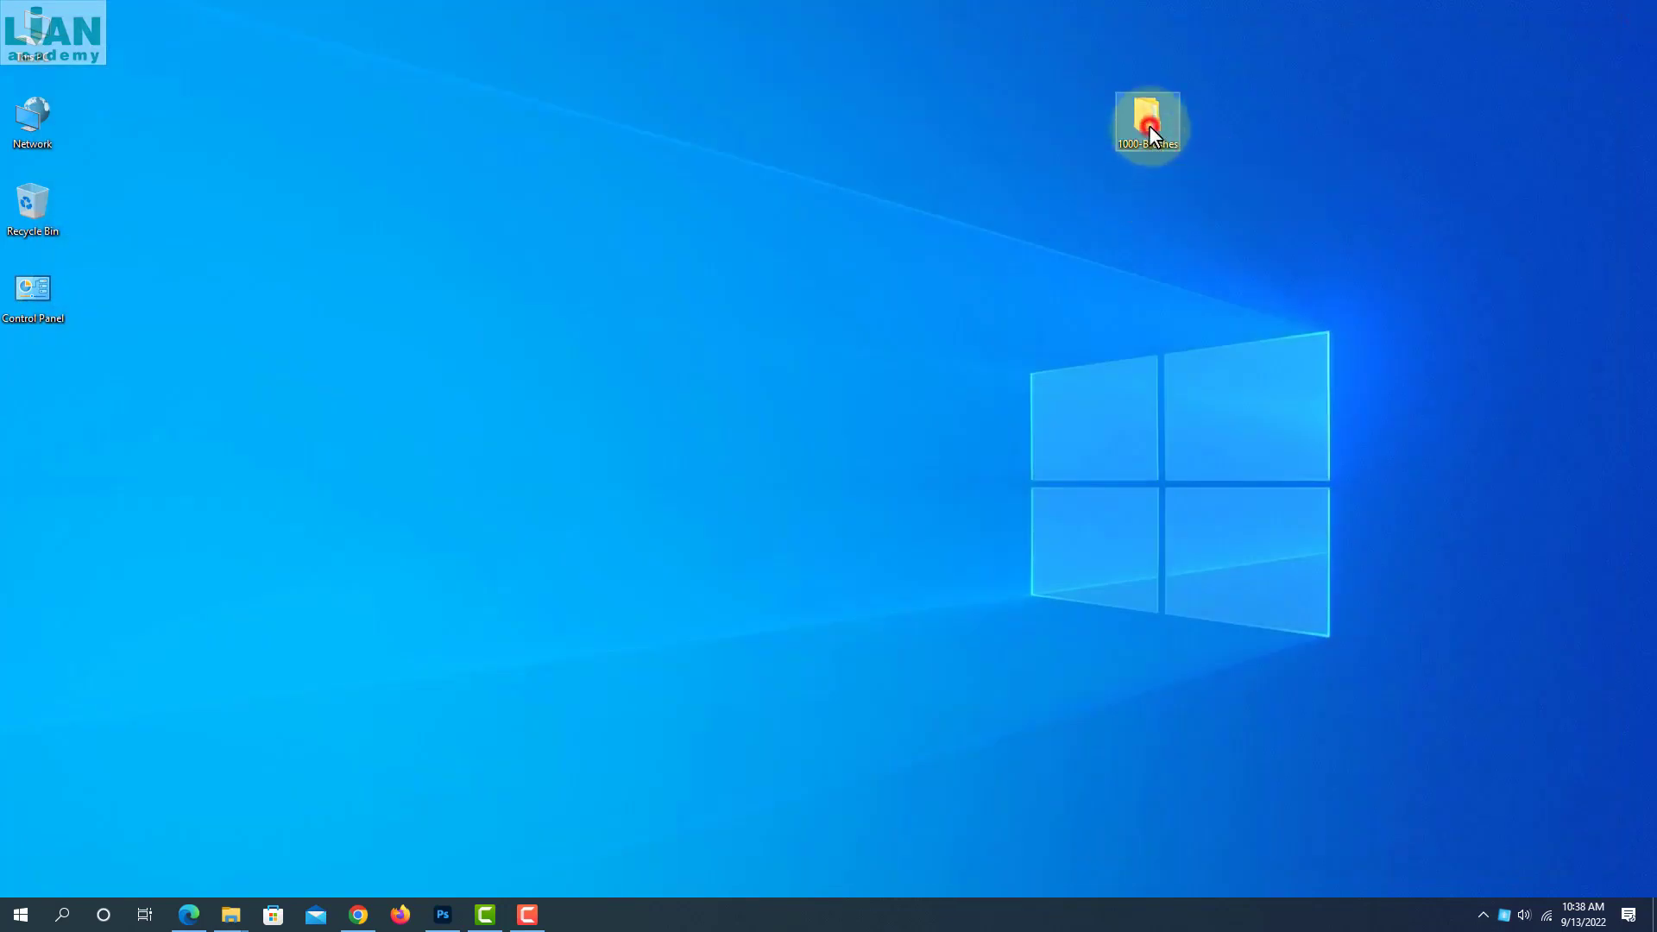
{"action": "right_click", "coordinate": [1148, 126]}
{"action": "left_click", "coordinate": [1229, 553]}
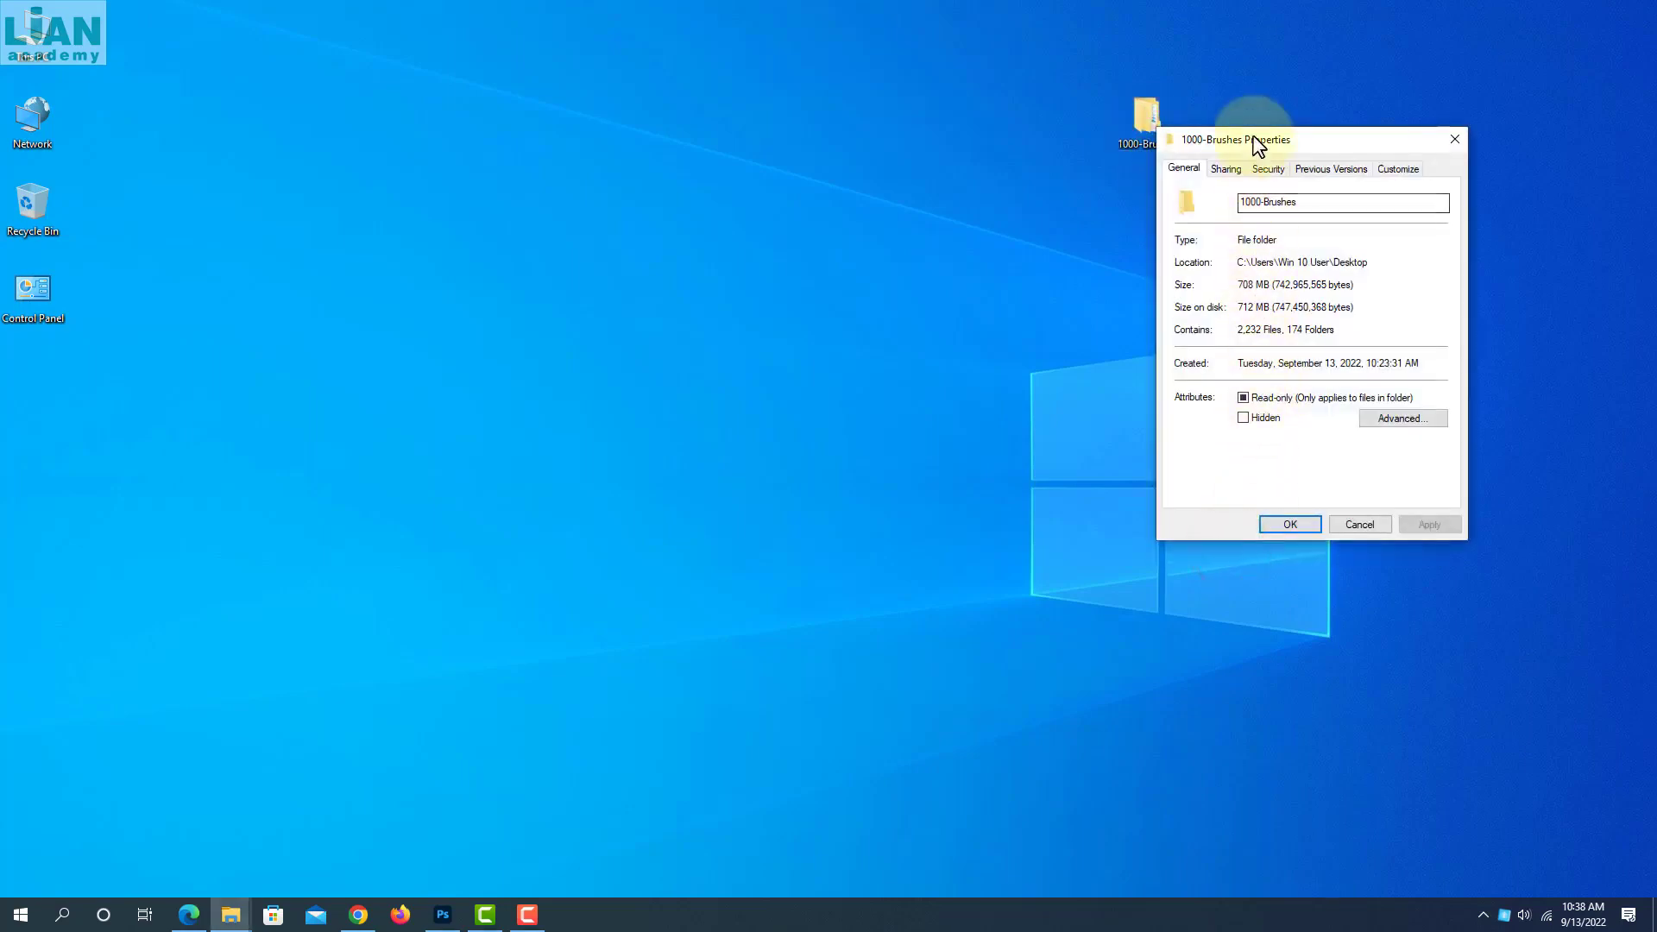
{"action": "left_click_drag", "start_coordinate": [1252, 138], "coordinate": [947, 175]}
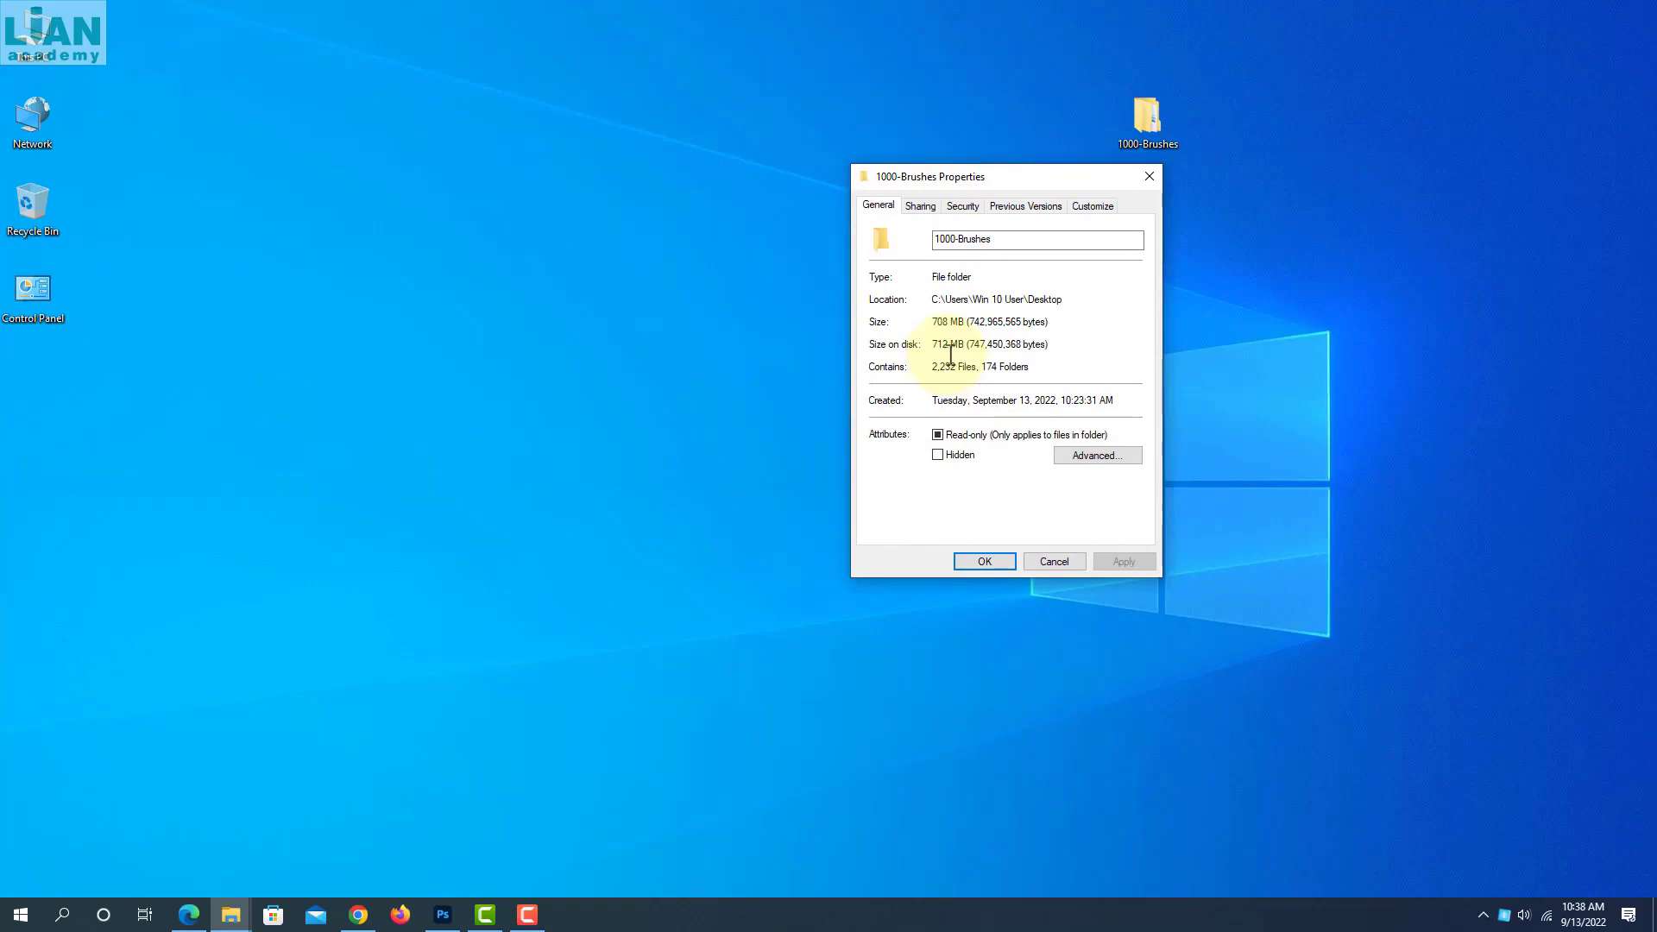
{"action": "left_click", "coordinate": [985, 562]}
Open the Part-2 folder inside 1000-Brushes from the desktop and display its brush set folders as large icons
{"action": "double_click", "coordinate": [1146, 139]}
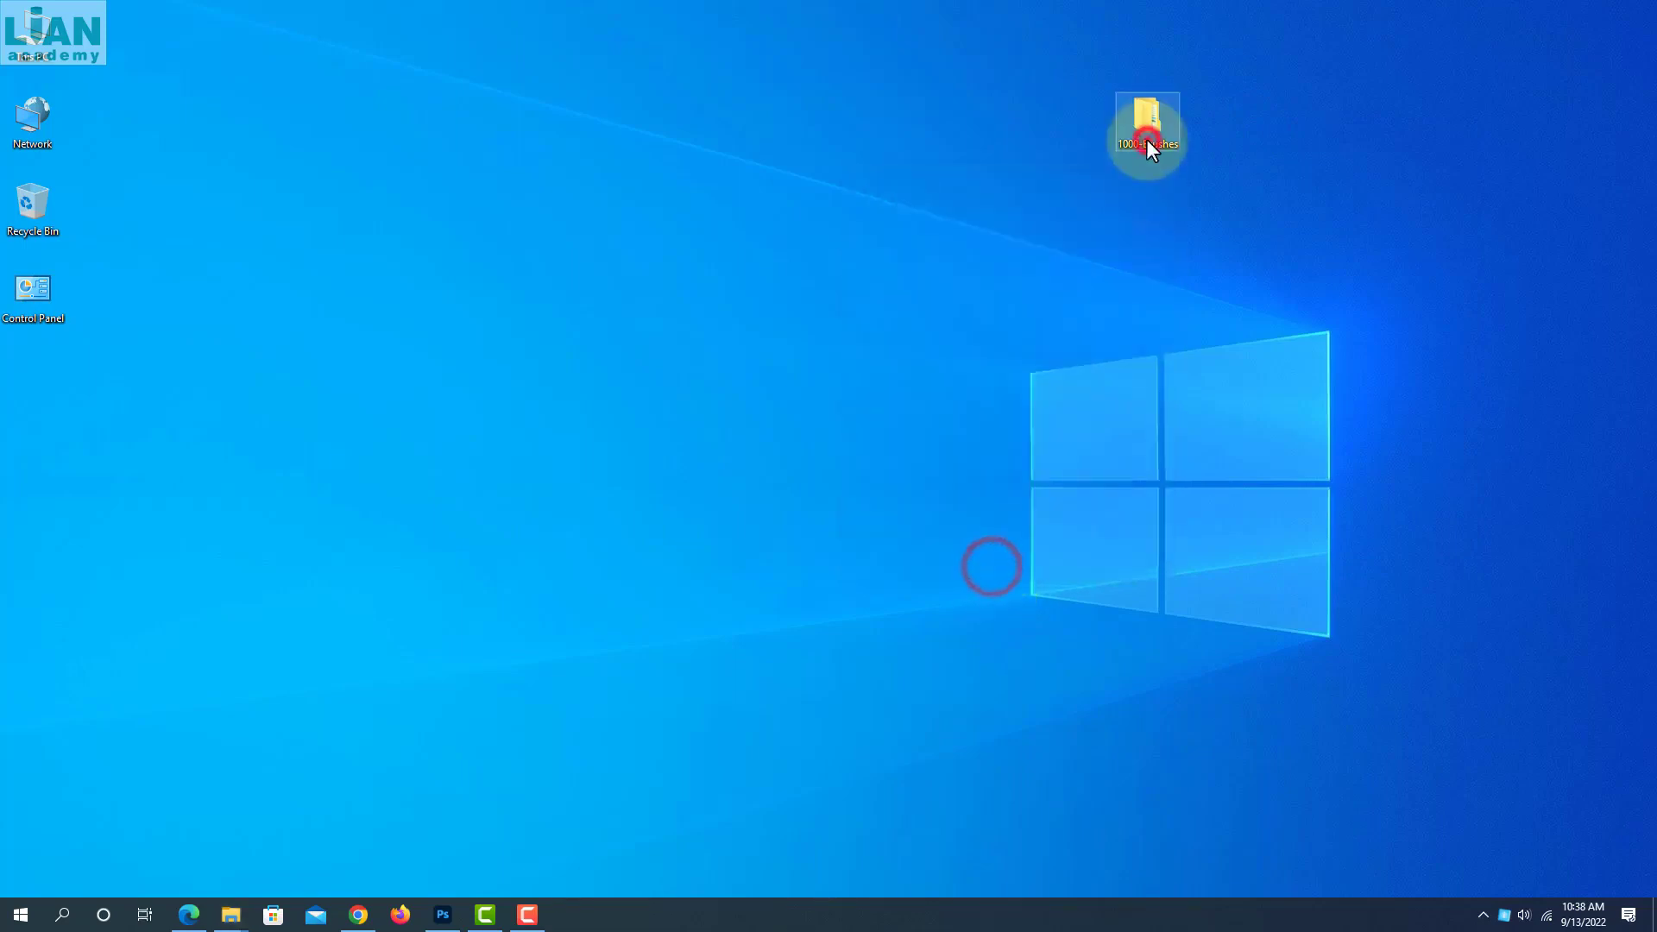
{"action": "double_click", "coordinate": [163, 137]}
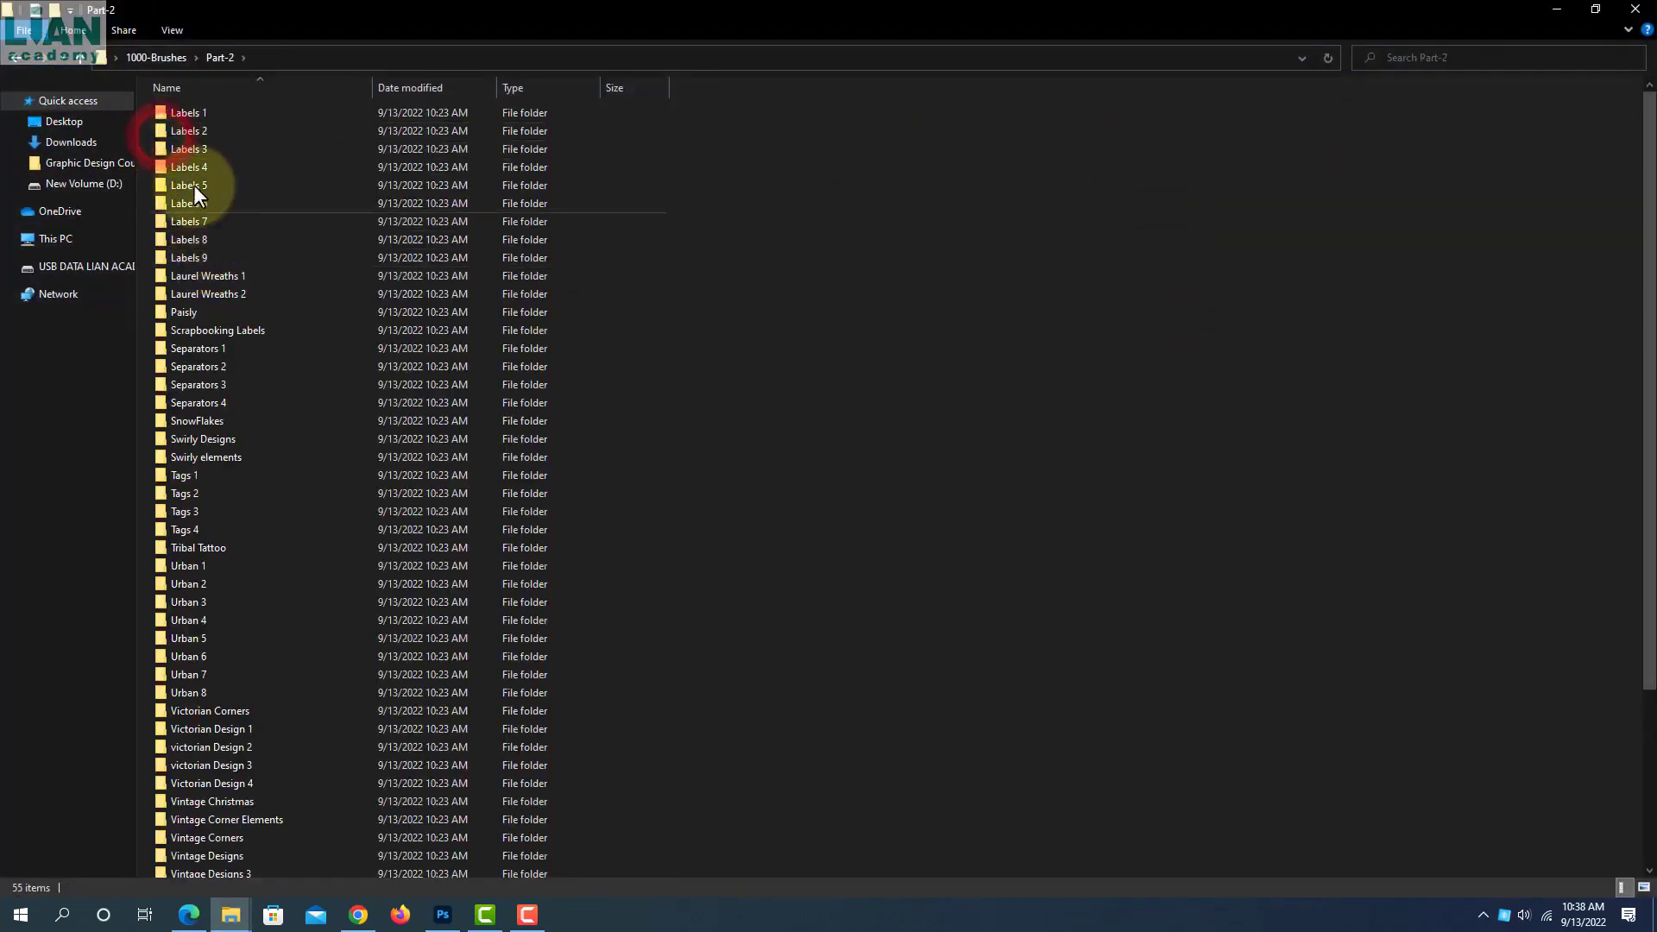
{"action": "left_click", "coordinate": [169, 30]}
{"action": "left_click", "coordinate": [259, 56]}
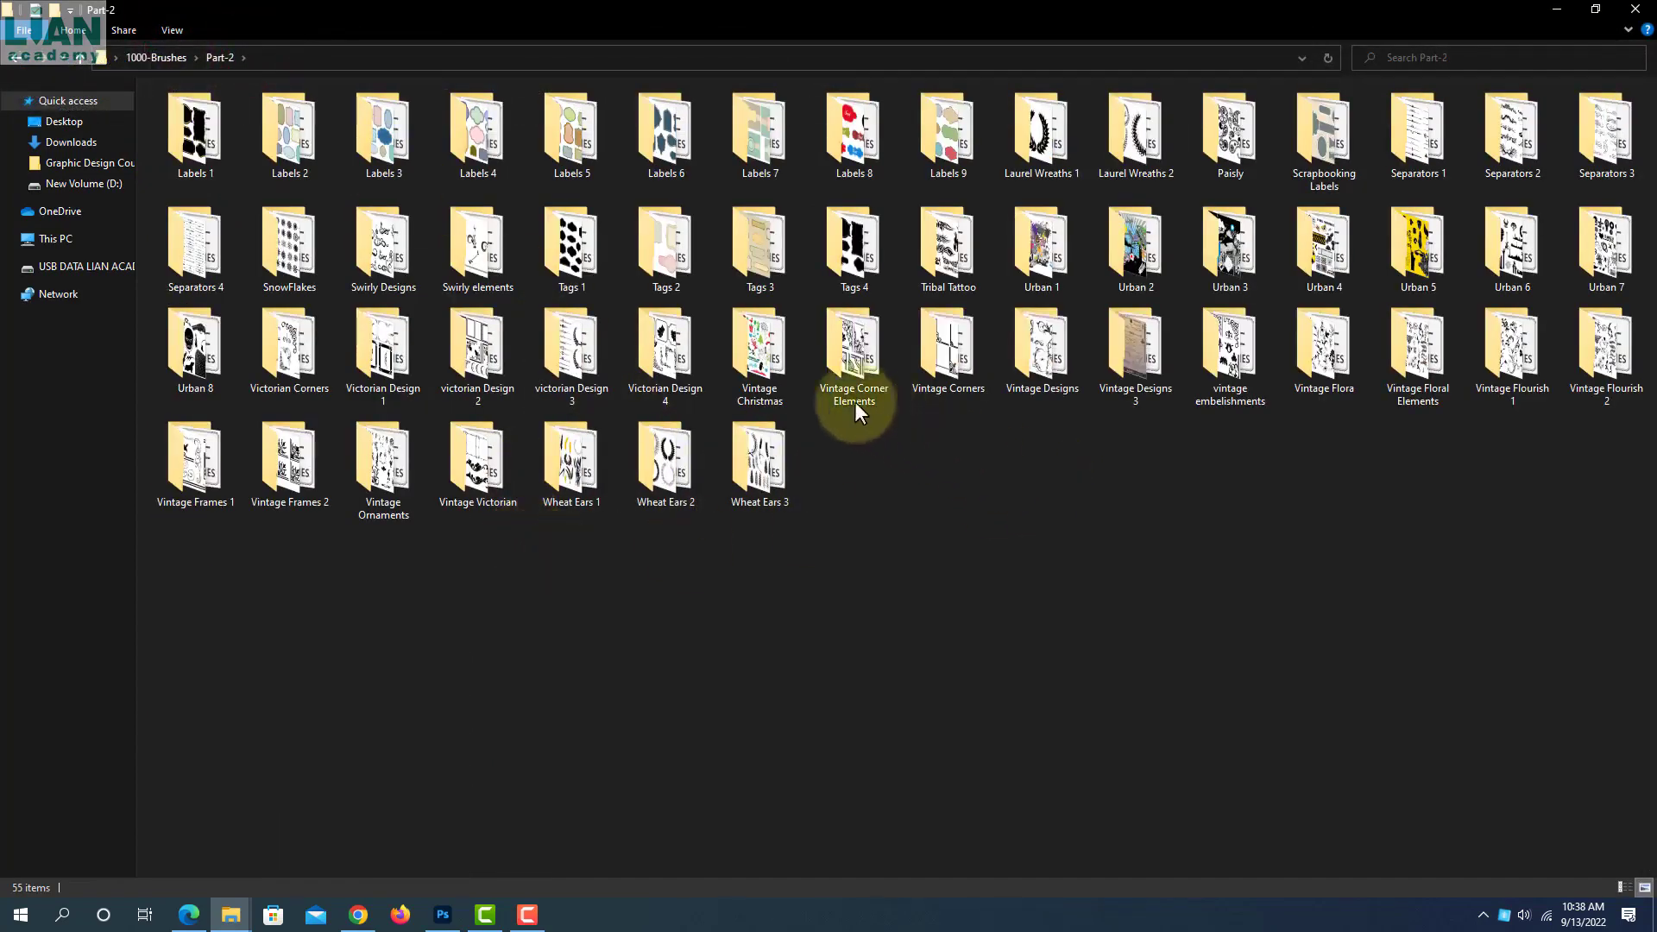
View the Small.jpg preview in the Victorian Design 4 folder, close it, return to Part-2, and close the folder window
{"action": "double_click", "coordinate": [692, 365]}
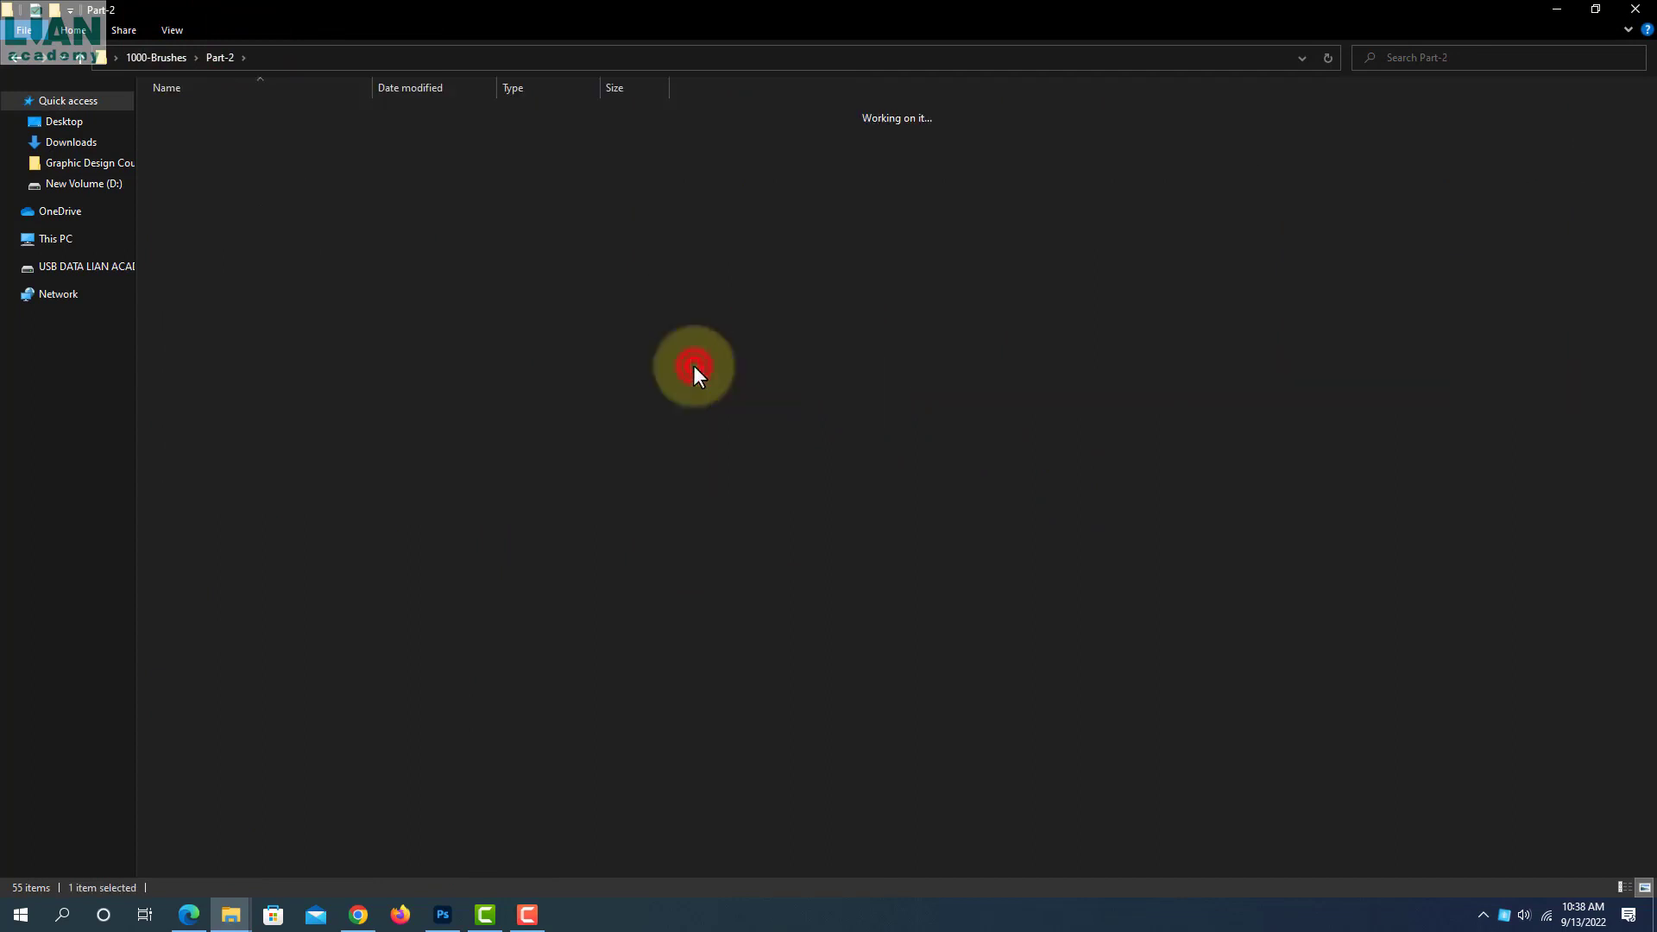
{"action": "double_click", "coordinate": [188, 148]}
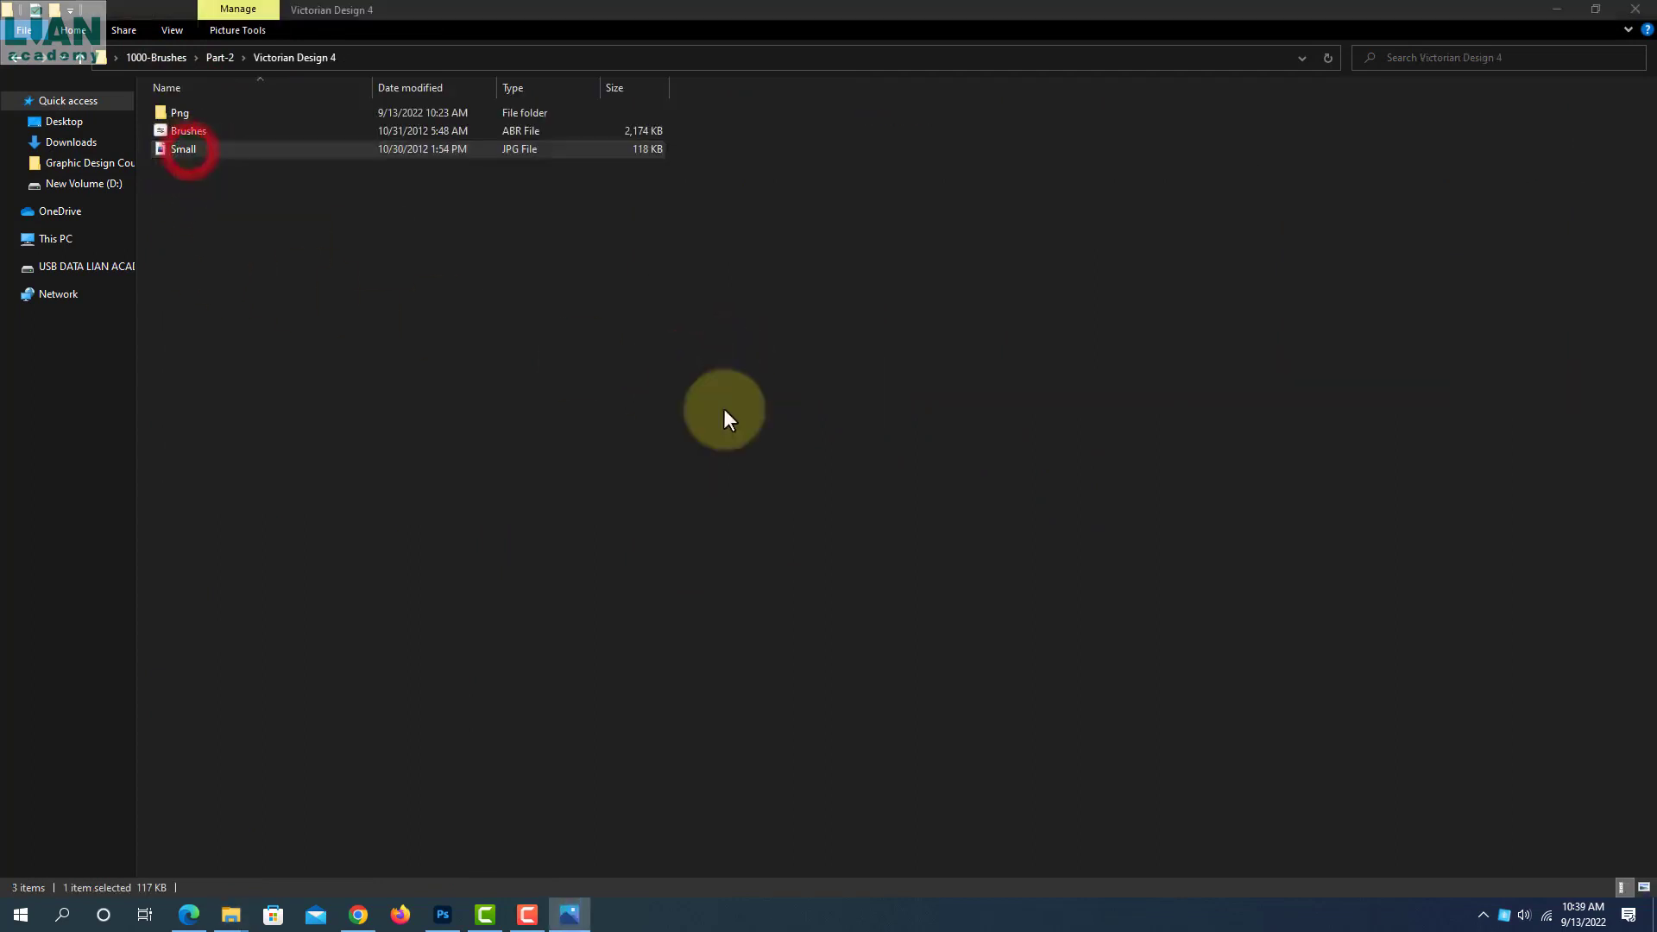
{"action": "left_click", "coordinate": [1636, 15]}
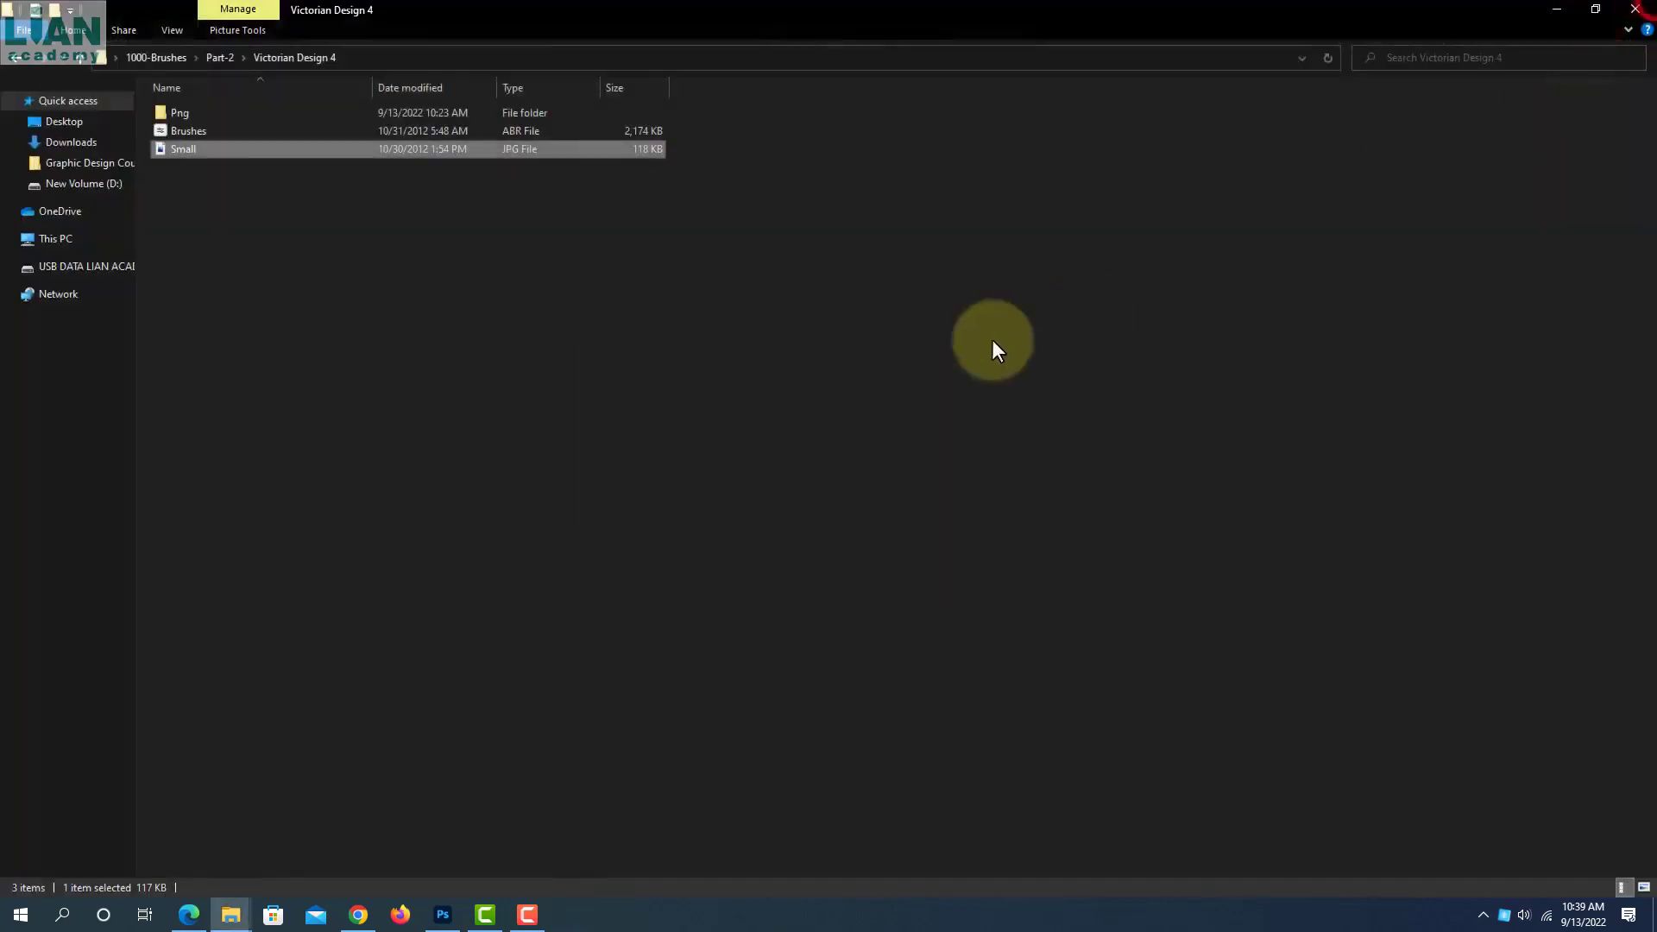
{"action": "key", "text": "BackSpace"}
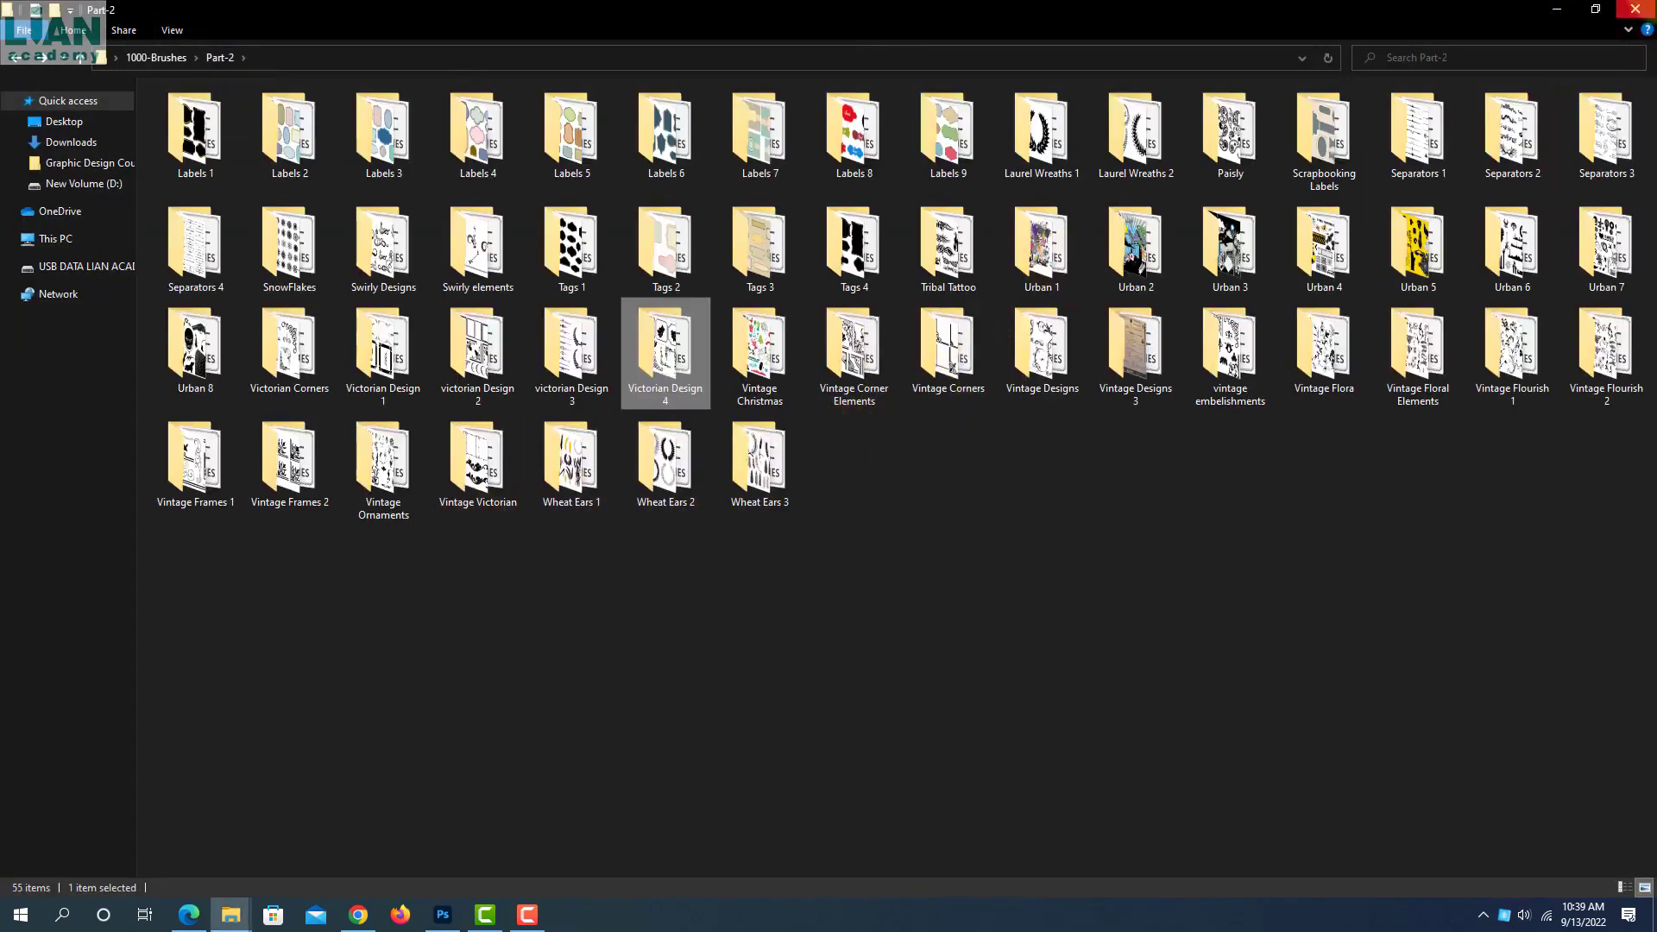
{"action": "left_click", "coordinate": [1635, 10]}
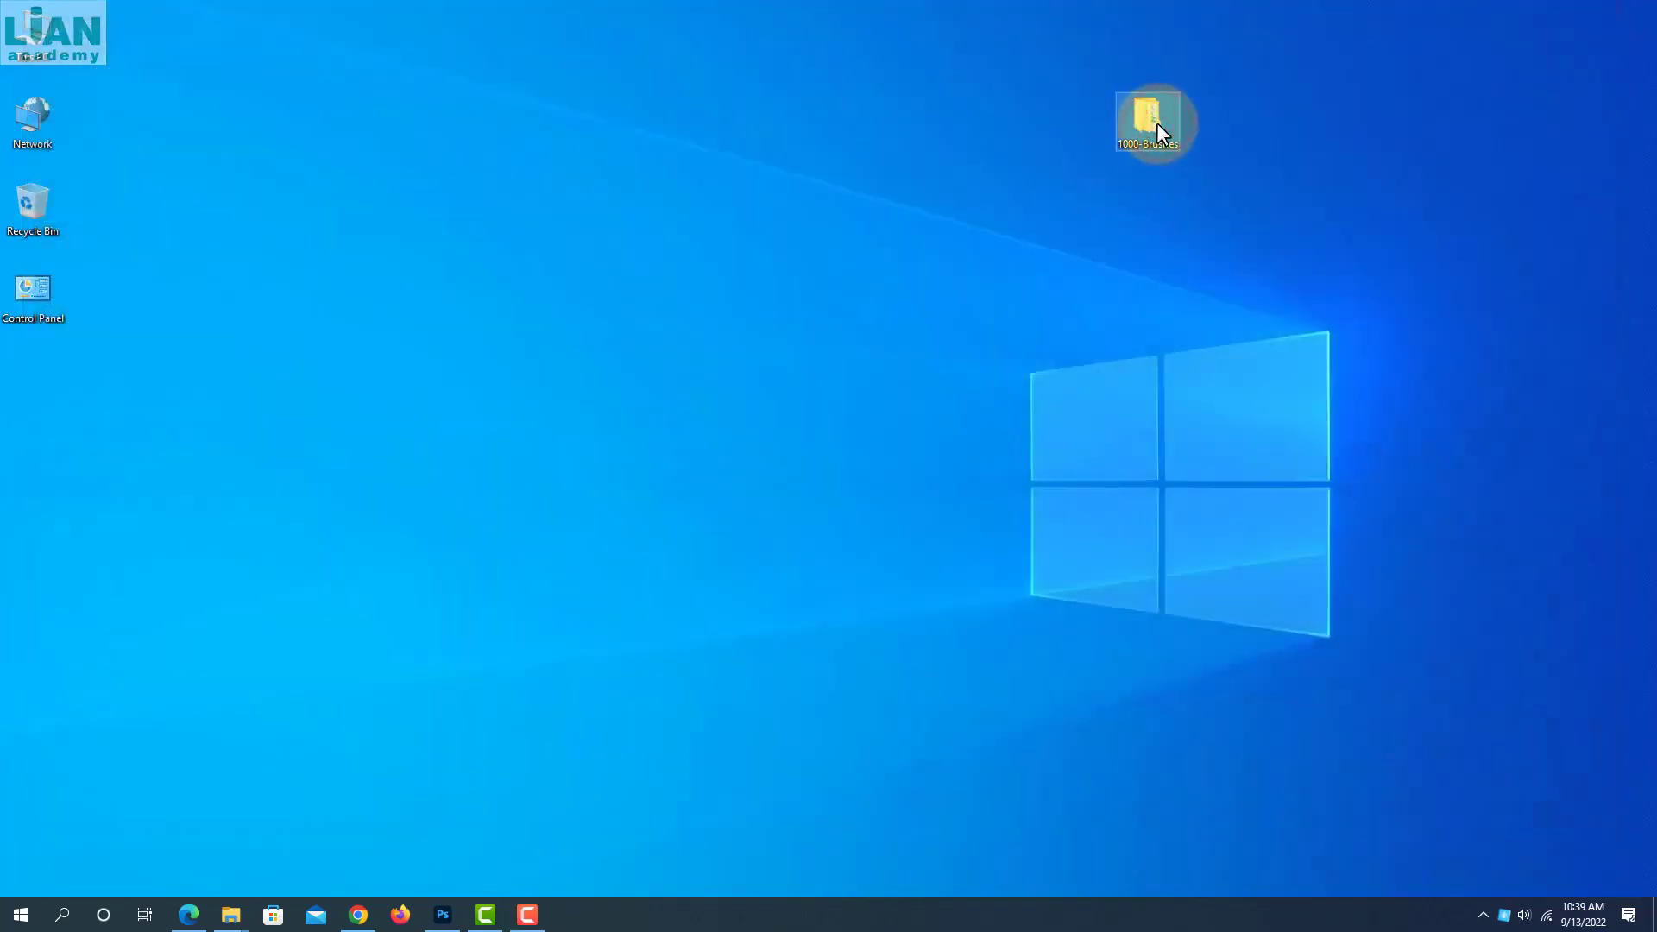